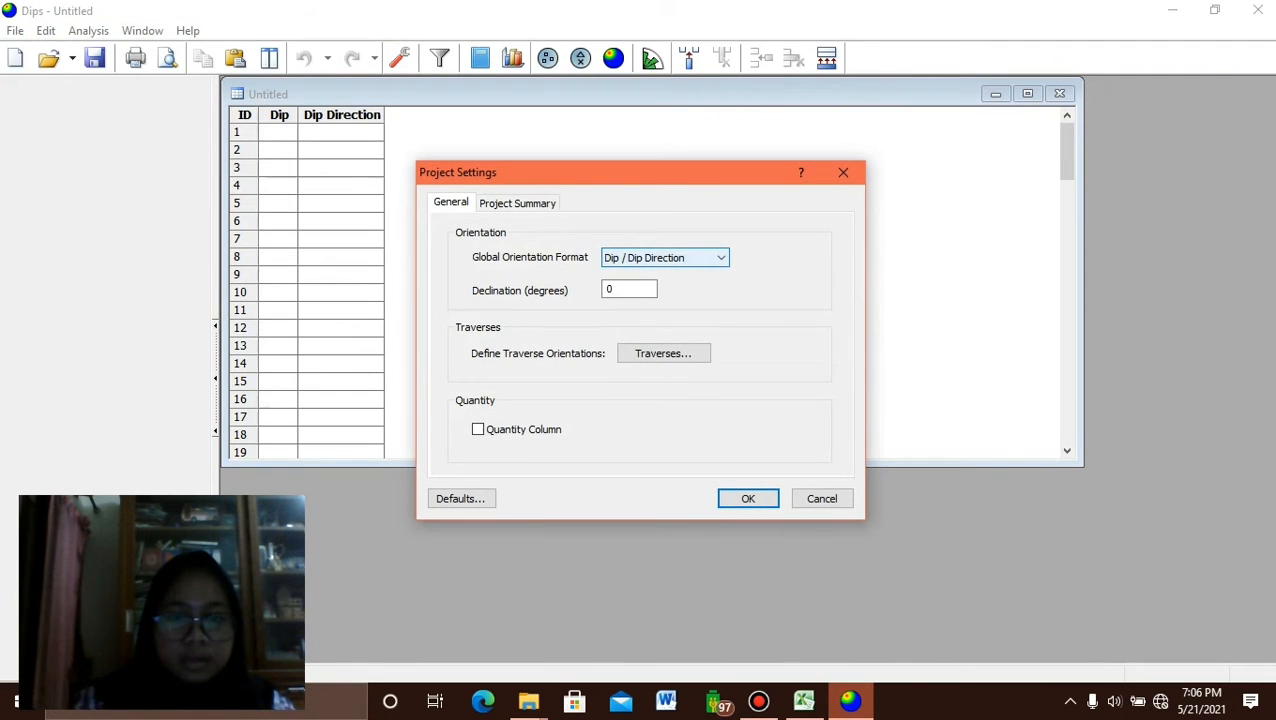
Set the project's global orientation format to Strike (Right) / Dip.
click(665, 257)
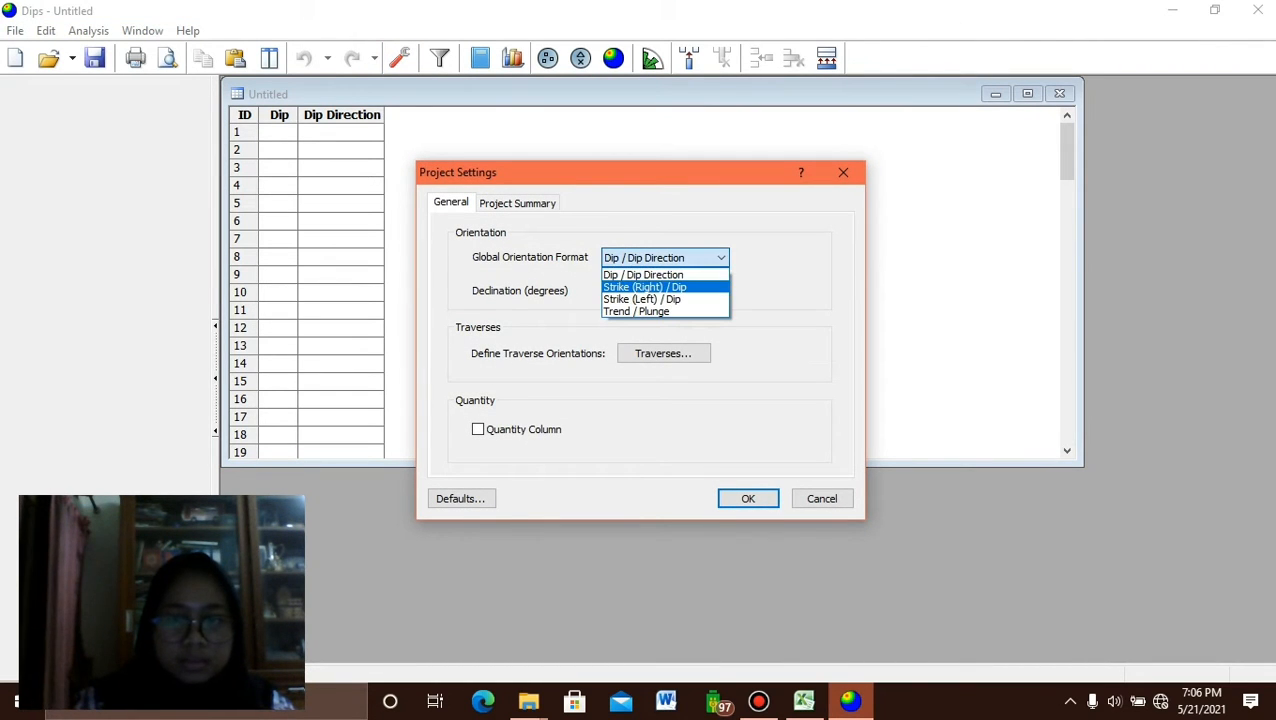
click(645, 287)
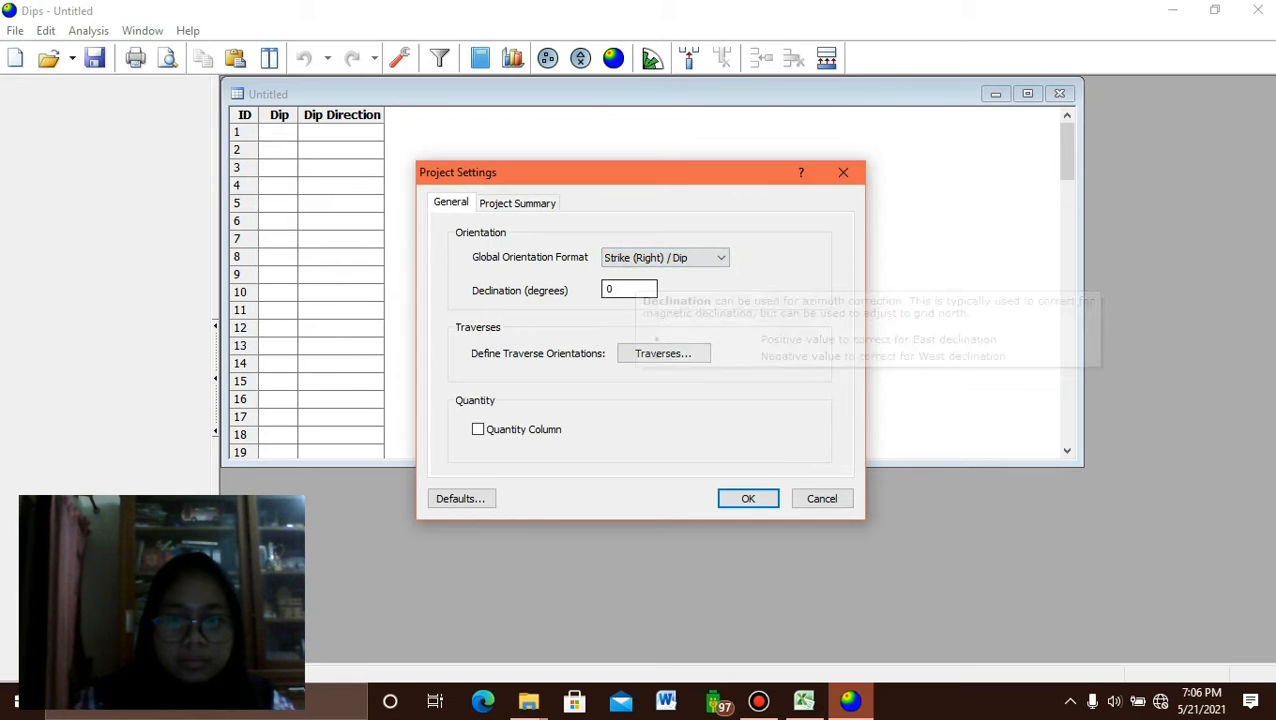
click(748, 498)
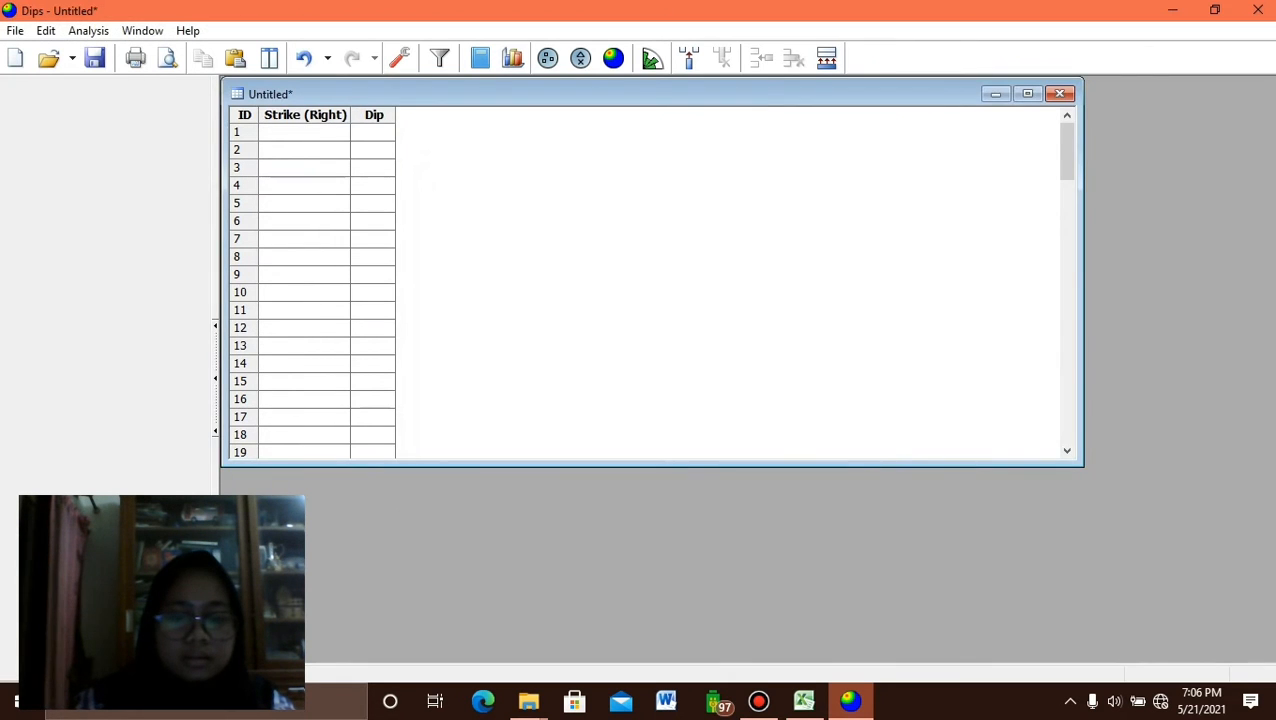
Check the copied strike and dip data on the Kekar sheet in Excel, and paste it into the Dips grid from row 1.
click(804, 701)
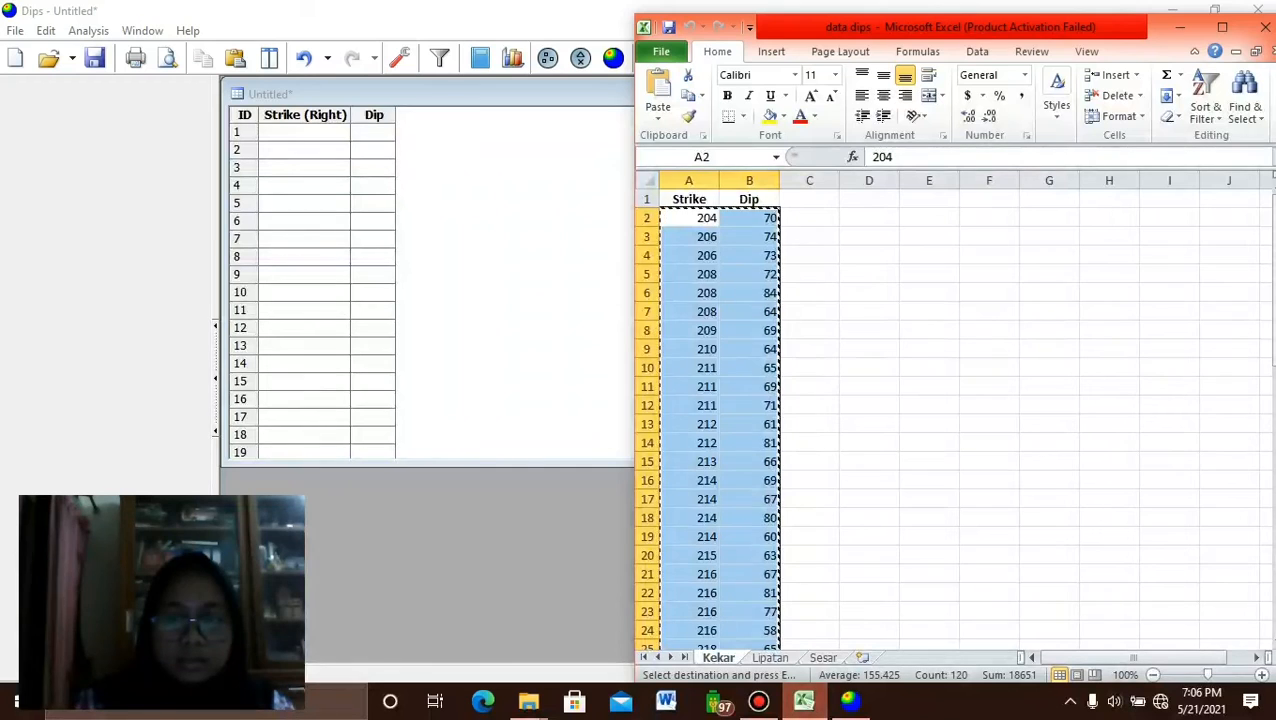
scroll(850, 420, down, 16)
scroll(850, 420, up, 10)
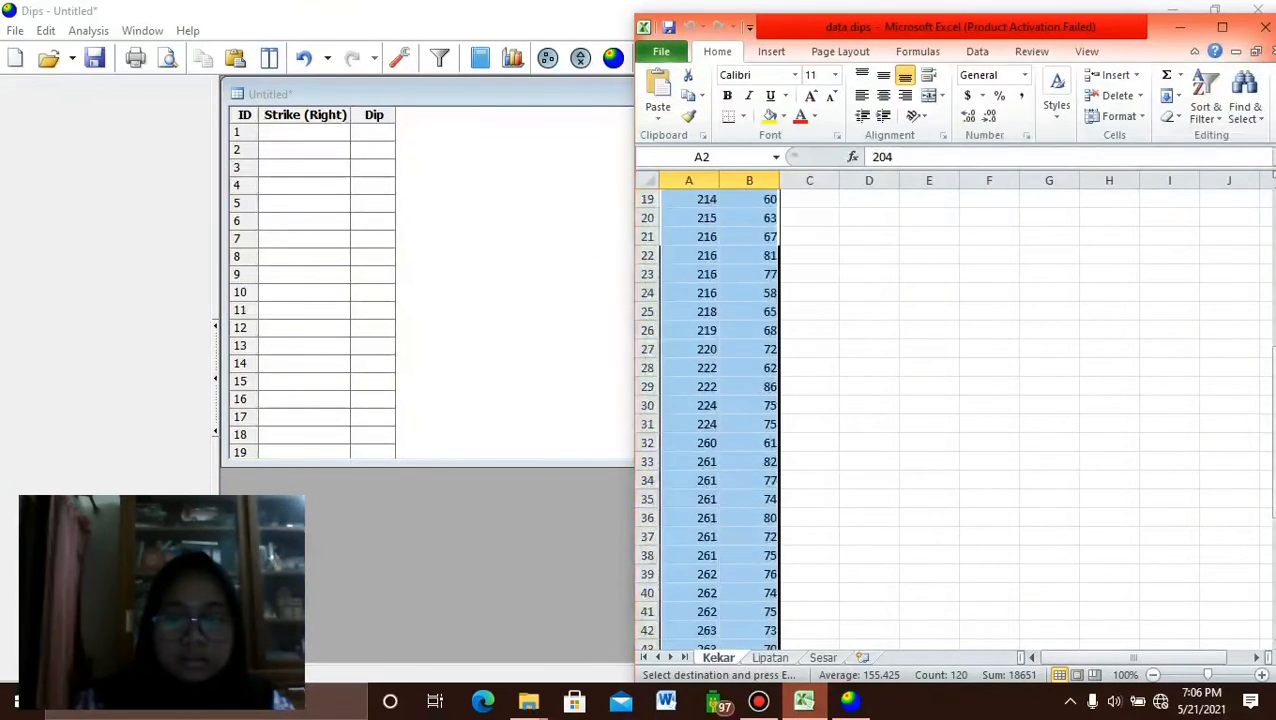
scroll(850, 420, up, 6)
click(305, 132)
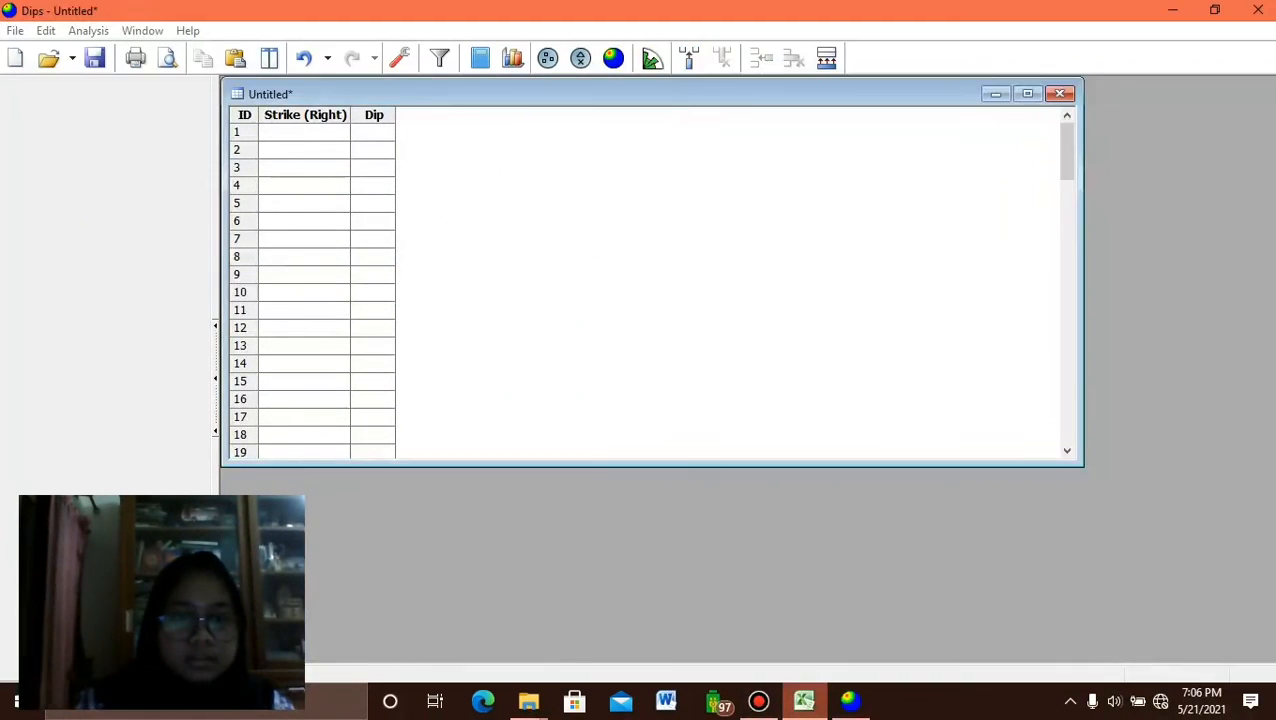
key(ctrl+v)
scroll(310, 290, down, 20)
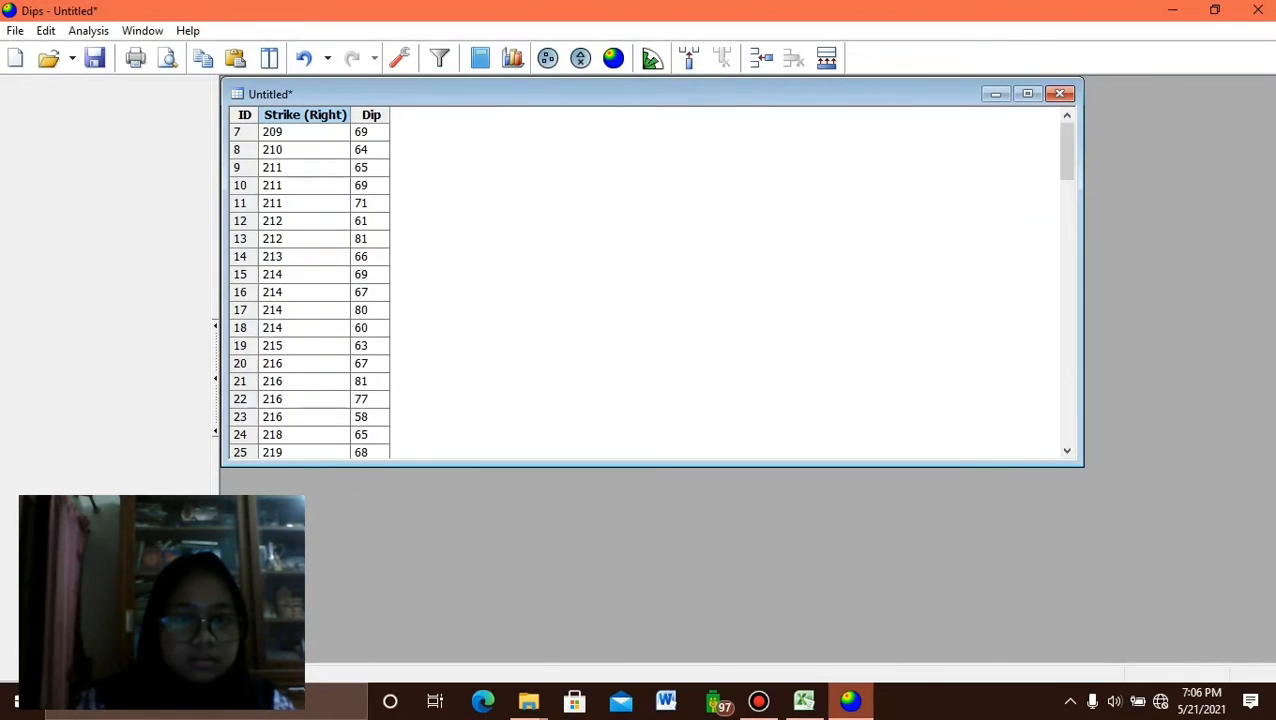
scroll(310, 290, up, 20)
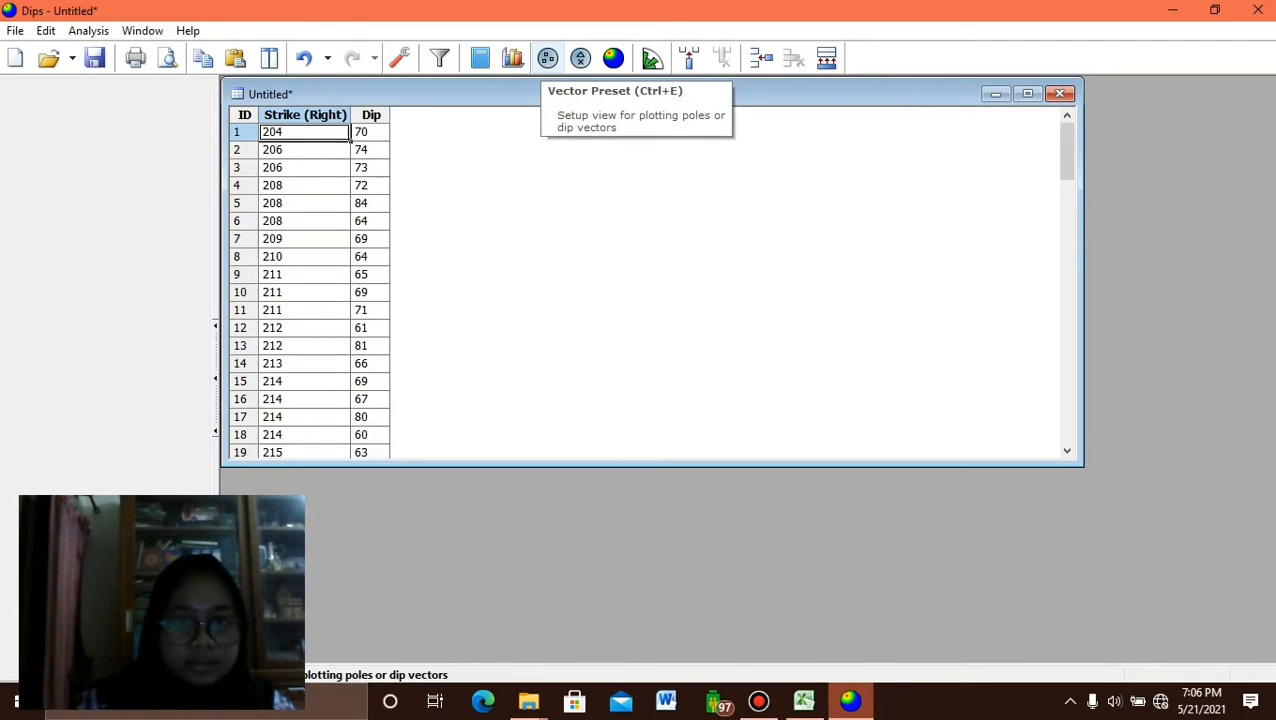
Plot the pole vectors on a stereonet in an enlarged view and display them as density contours.
click(548, 58)
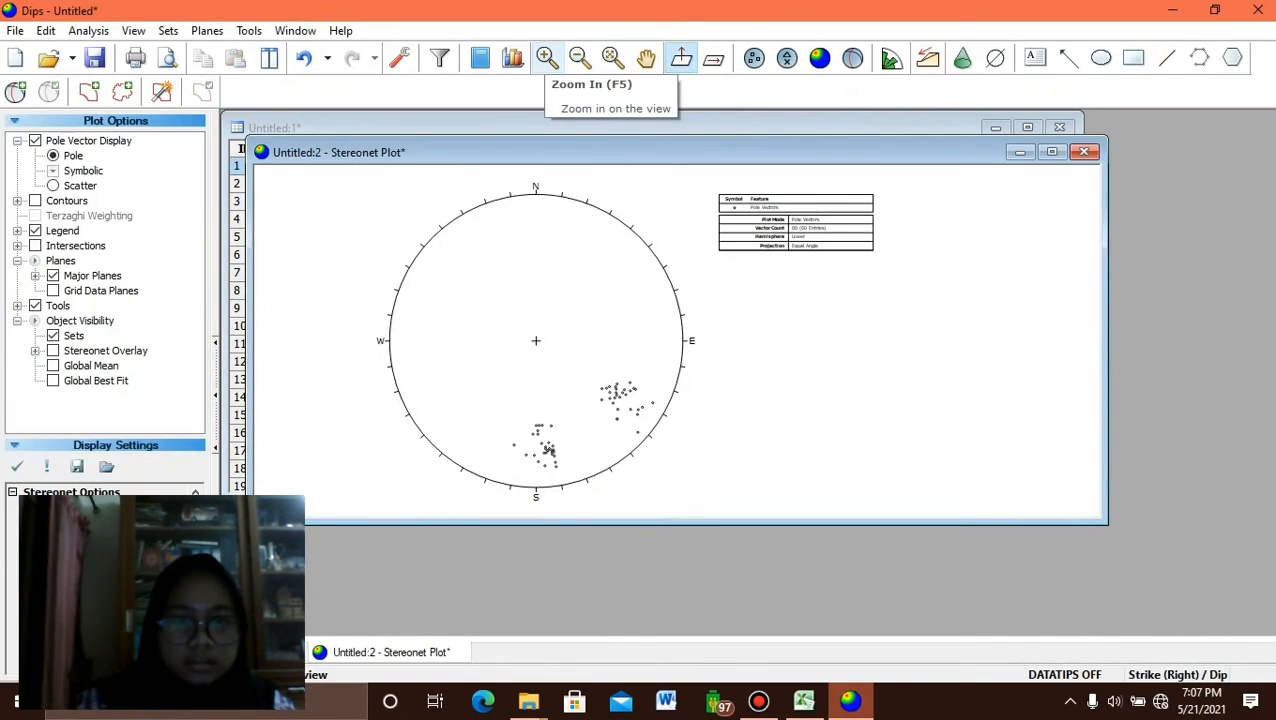
click(1052, 152)
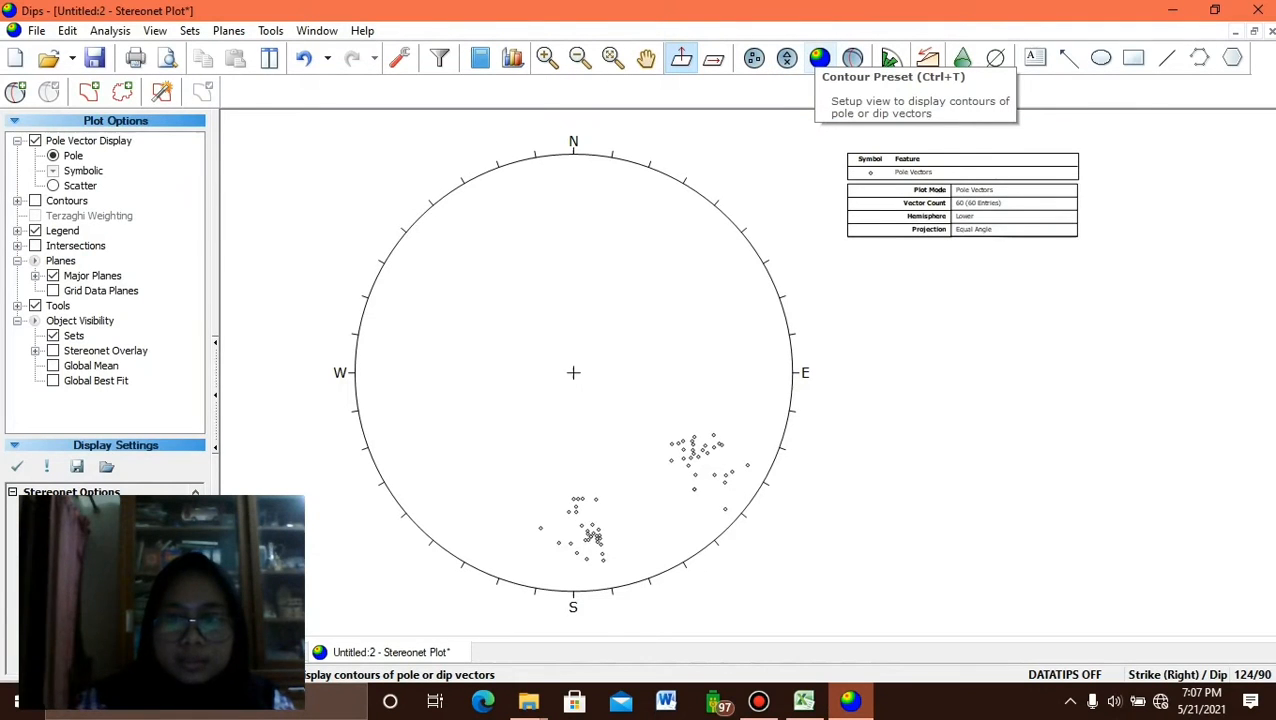
click(819, 57)
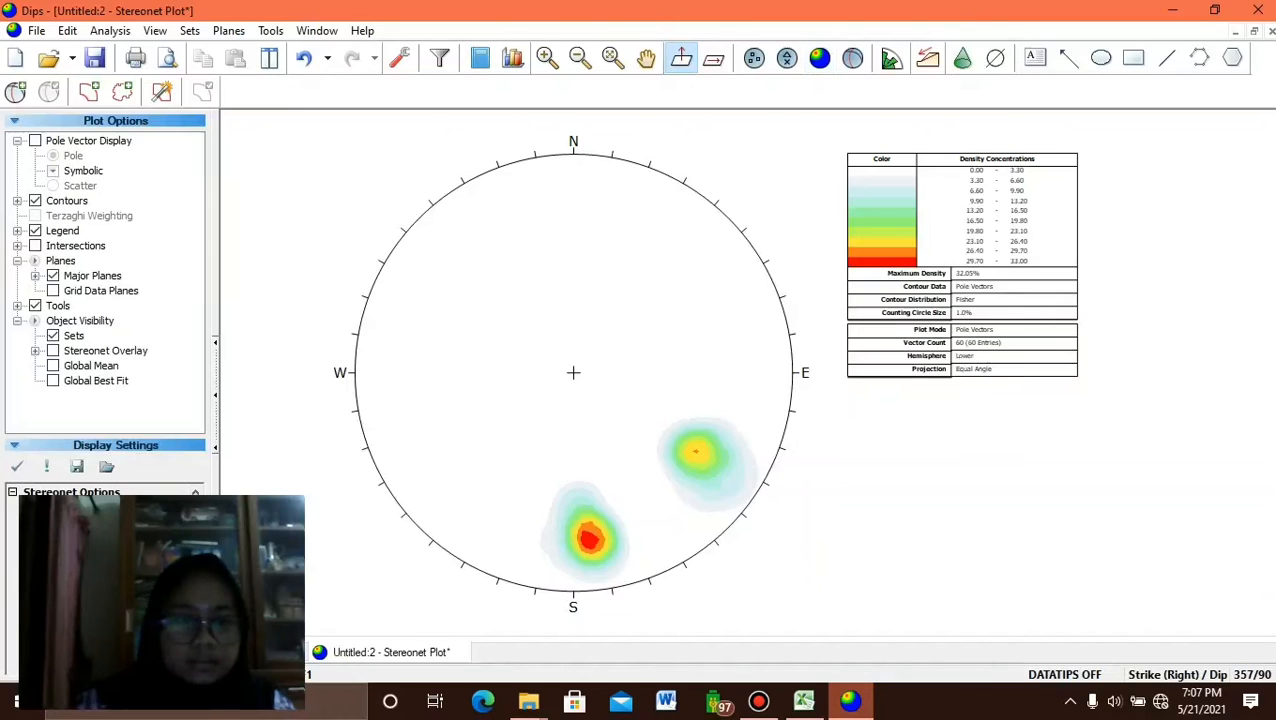
click(215, 397)
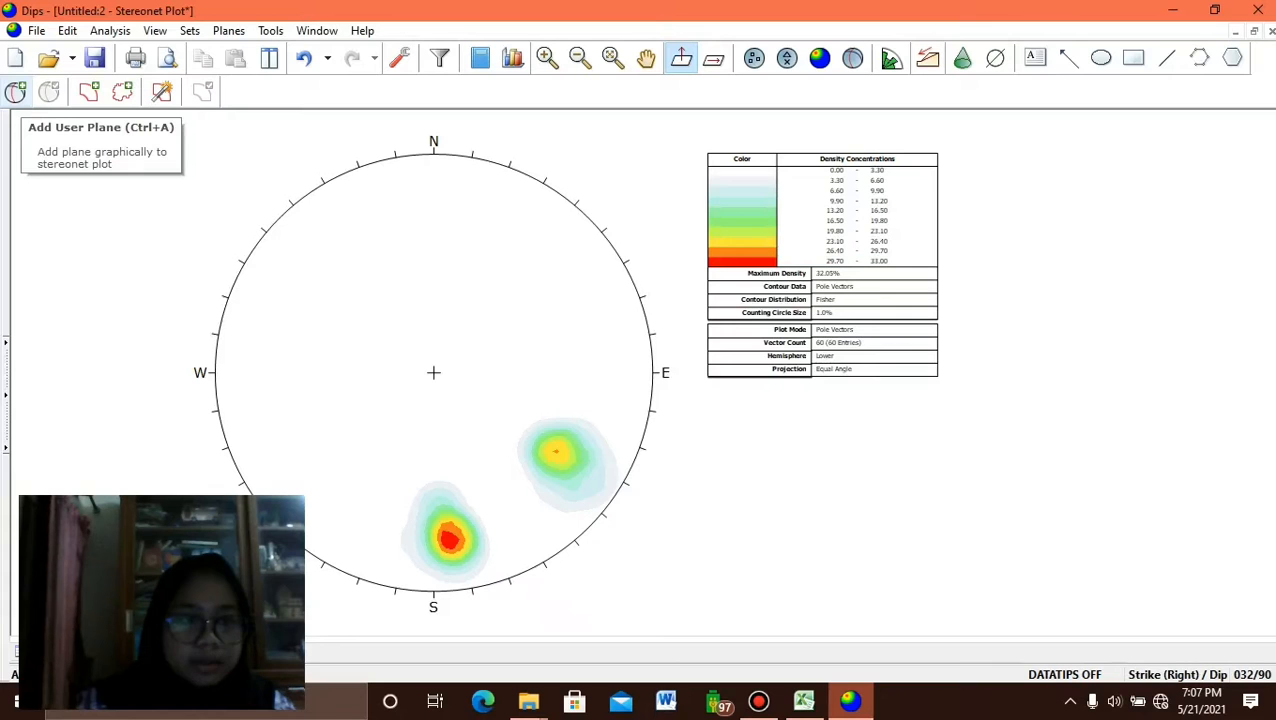
Add a user plane at the red contour peak, about 265/75, labelled Max 1, with its ID and plane hidden.
click(15, 91)
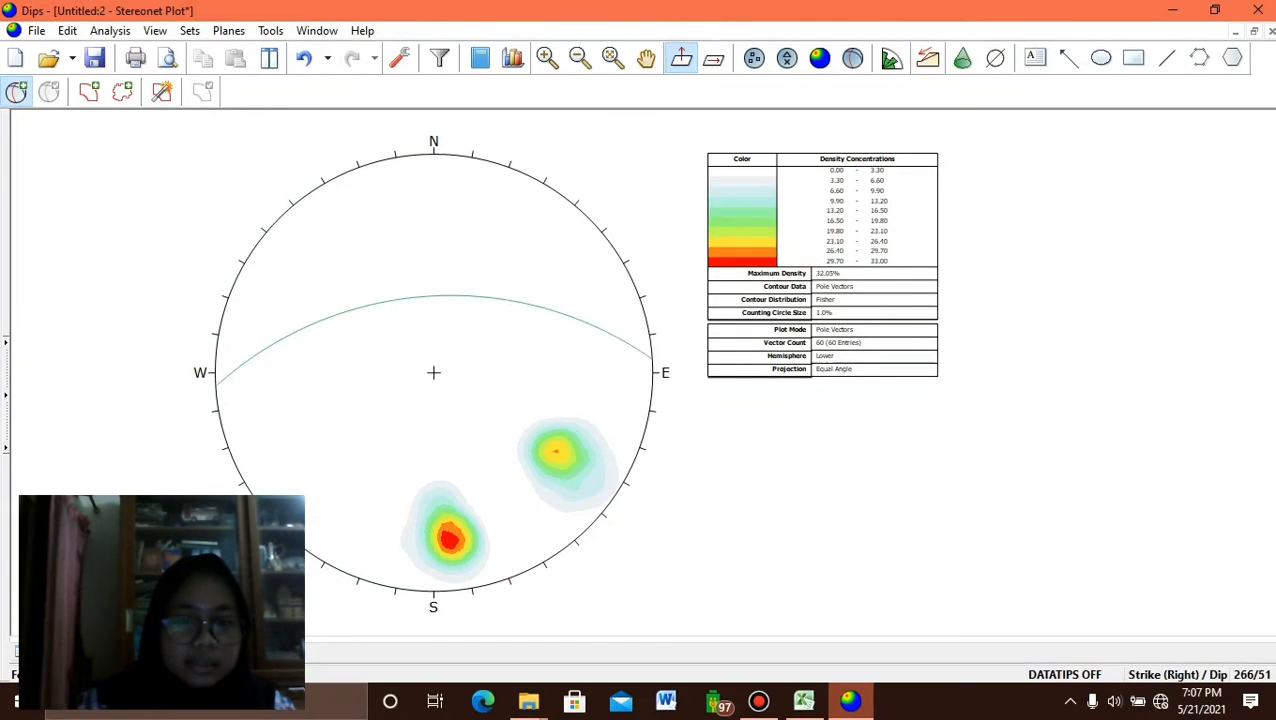
scroll(430, 336, up, 1)
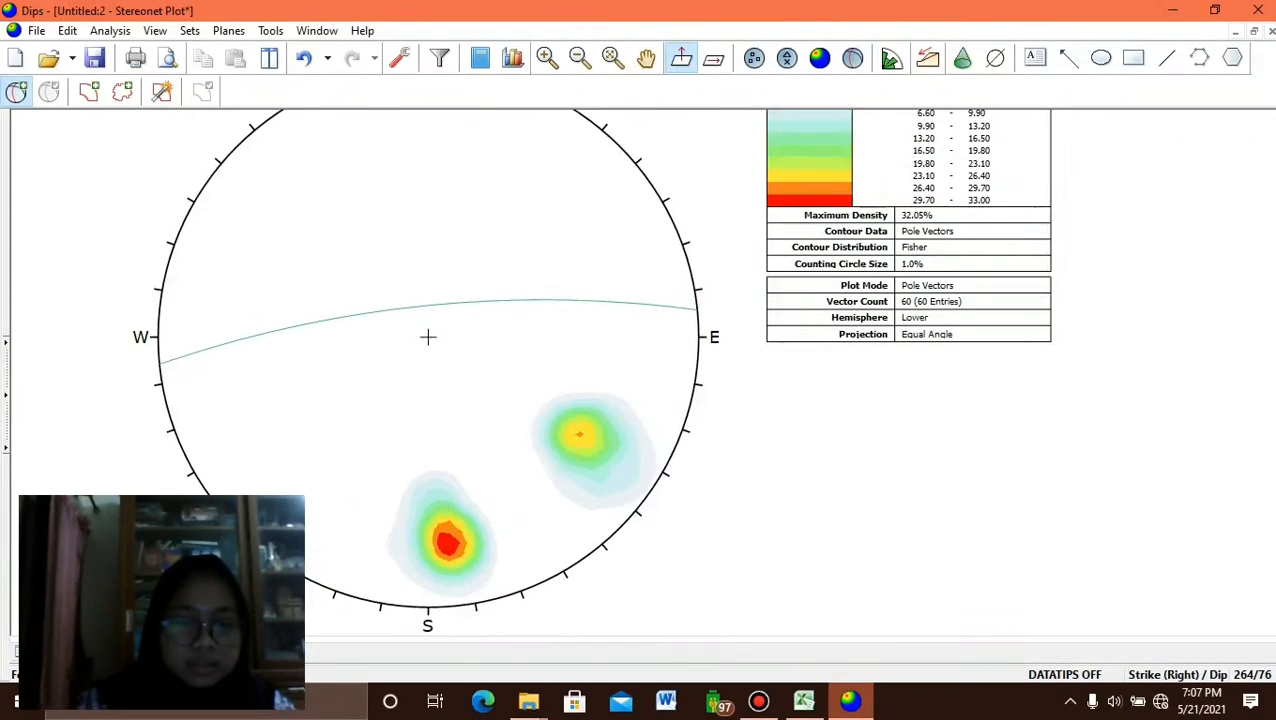
click(427, 337)
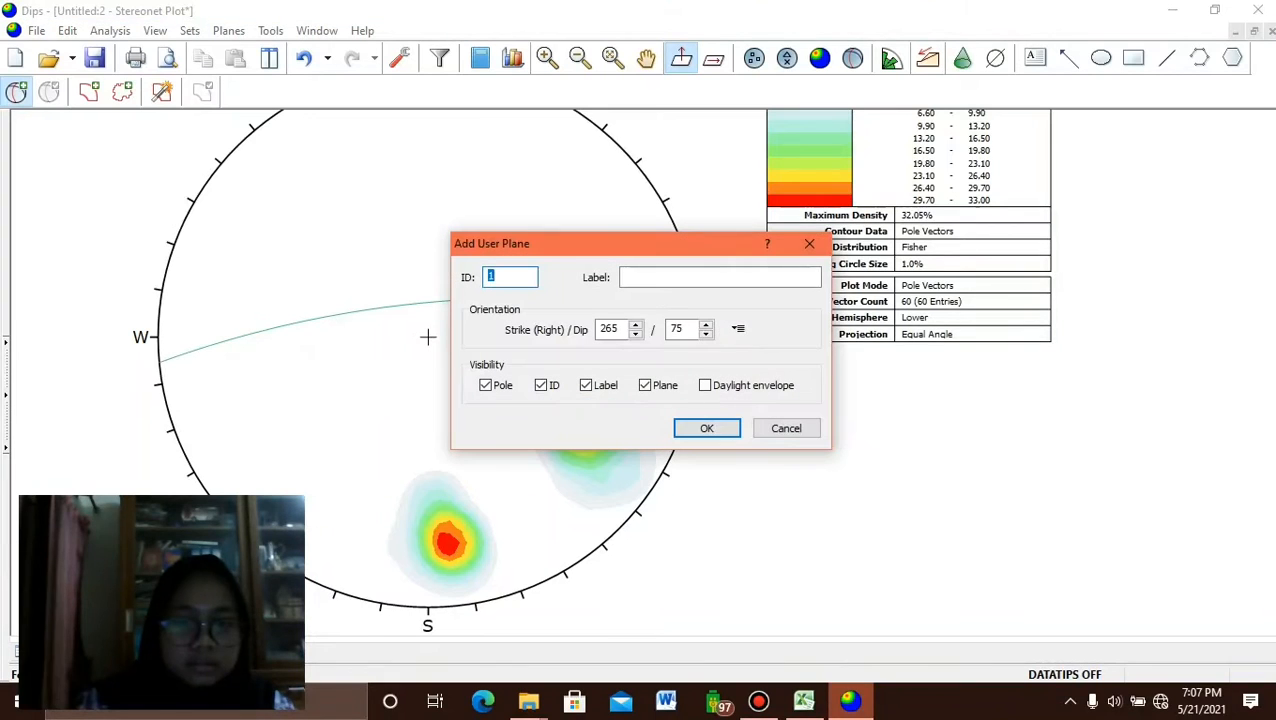
key(Tab)
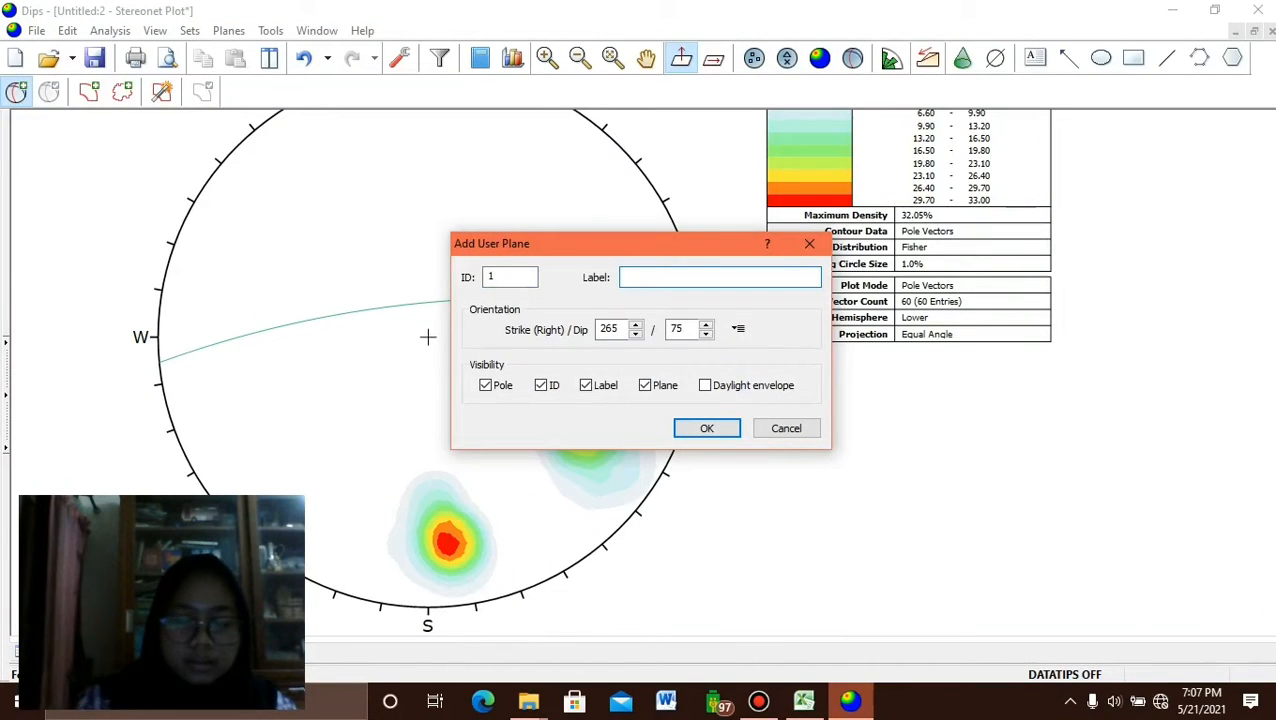
text(Ma)
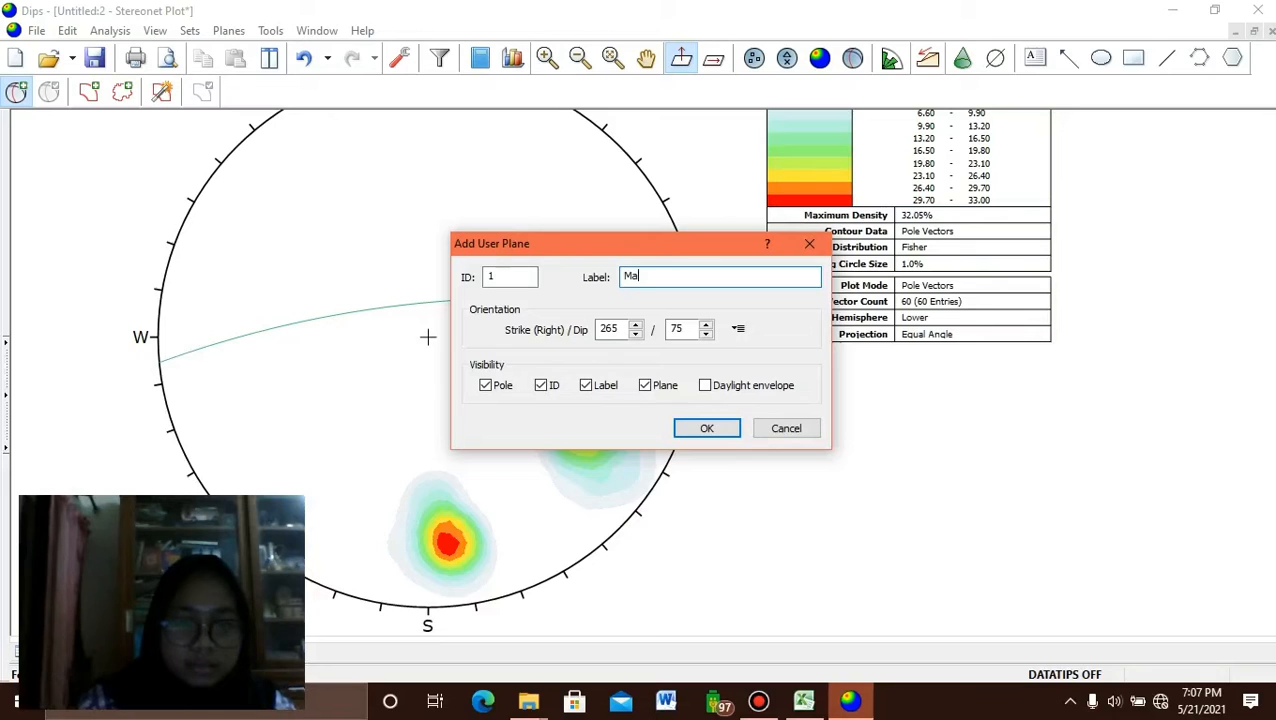
text(x 1)
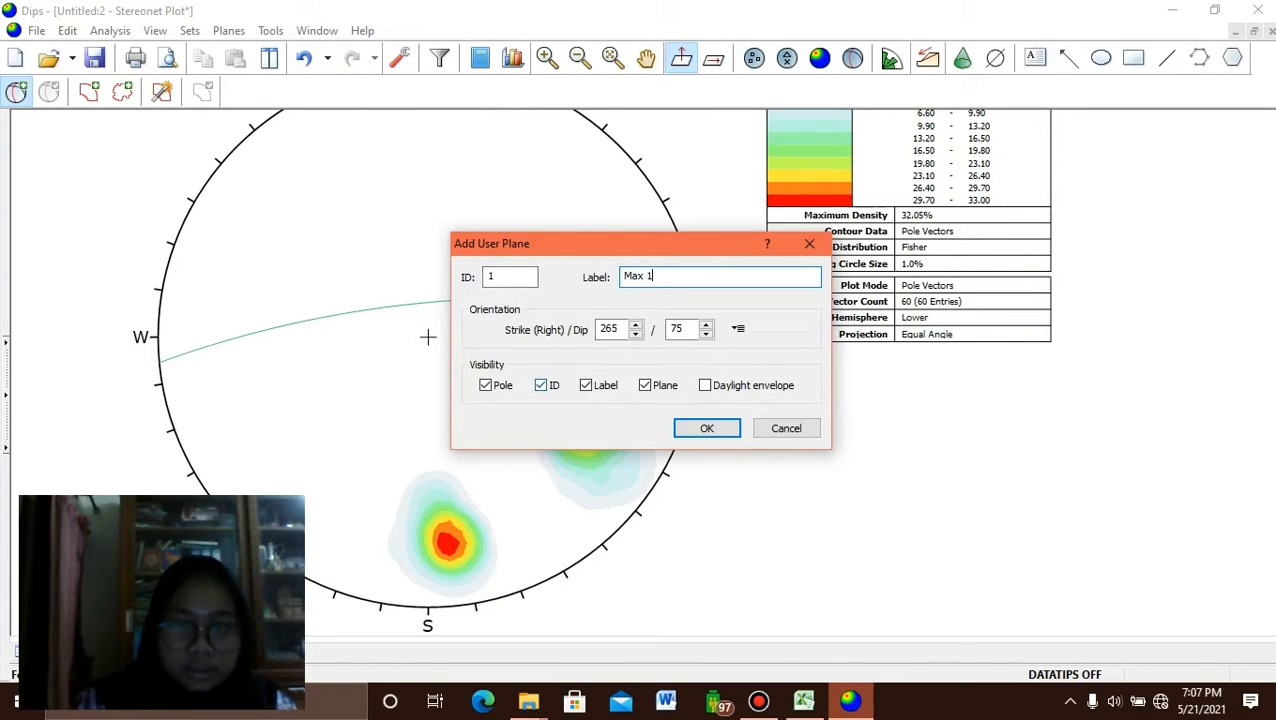
click(540, 385)
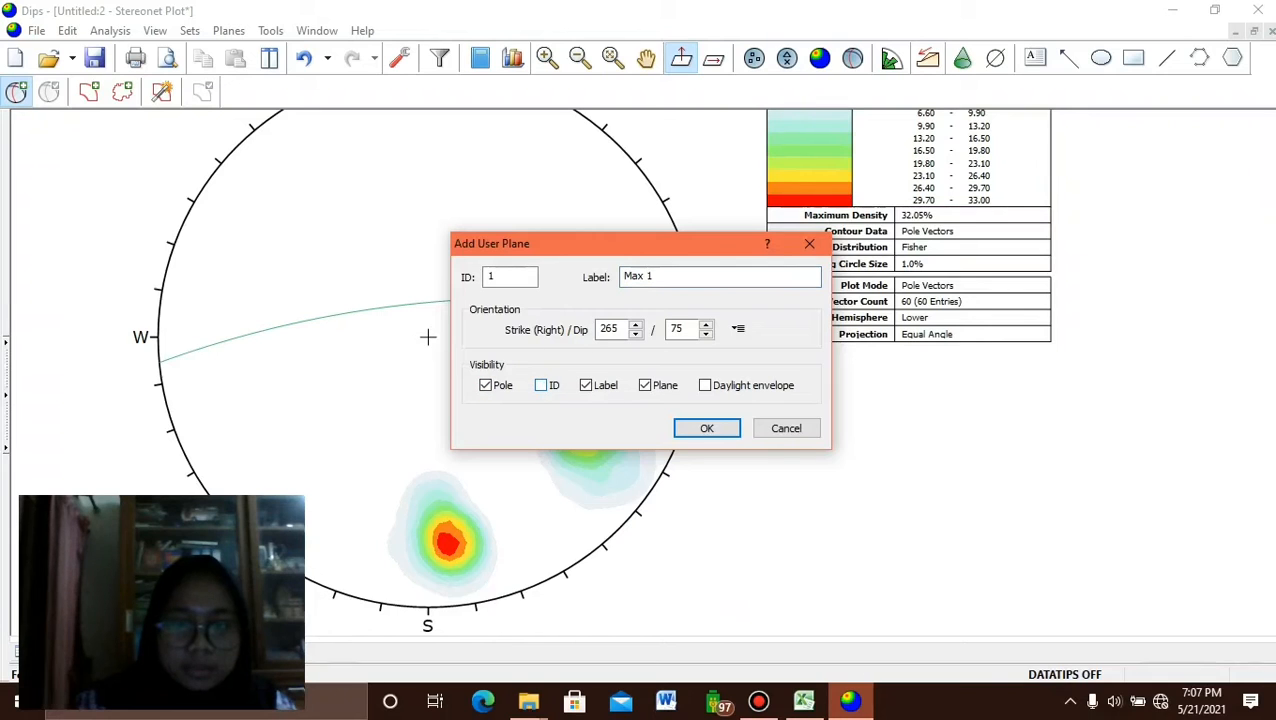
click(645, 385)
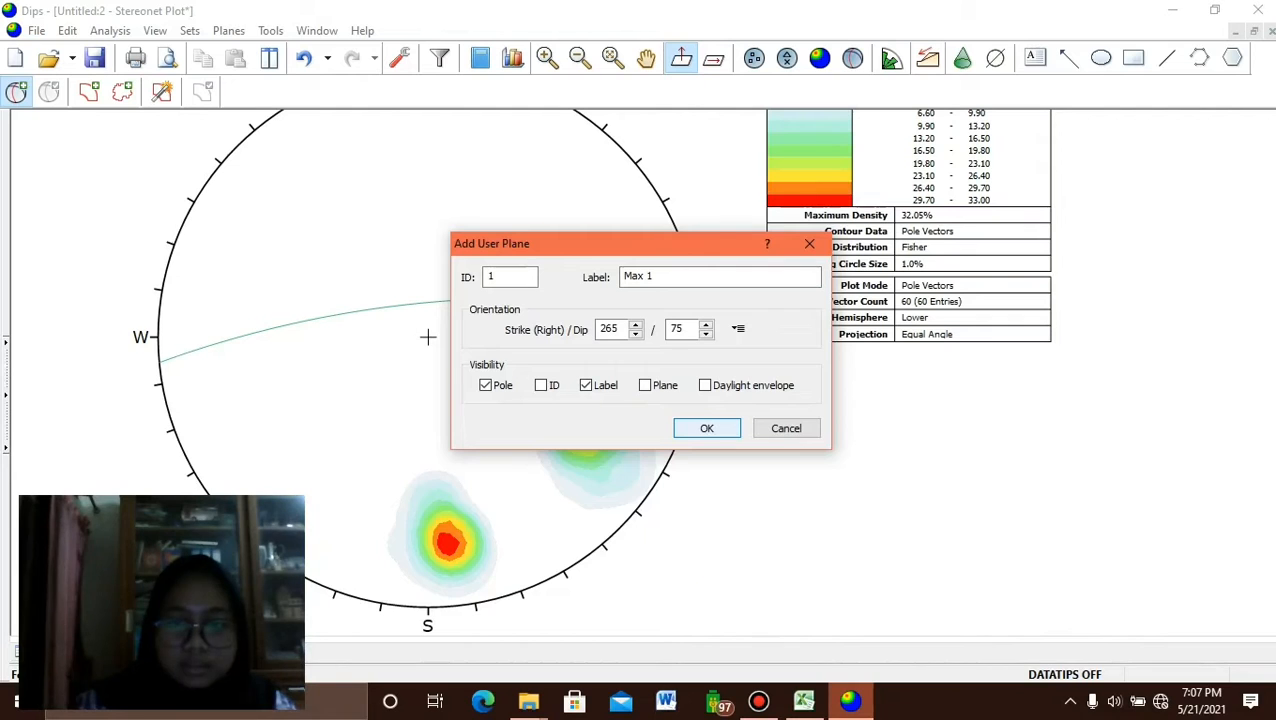
key(Return)
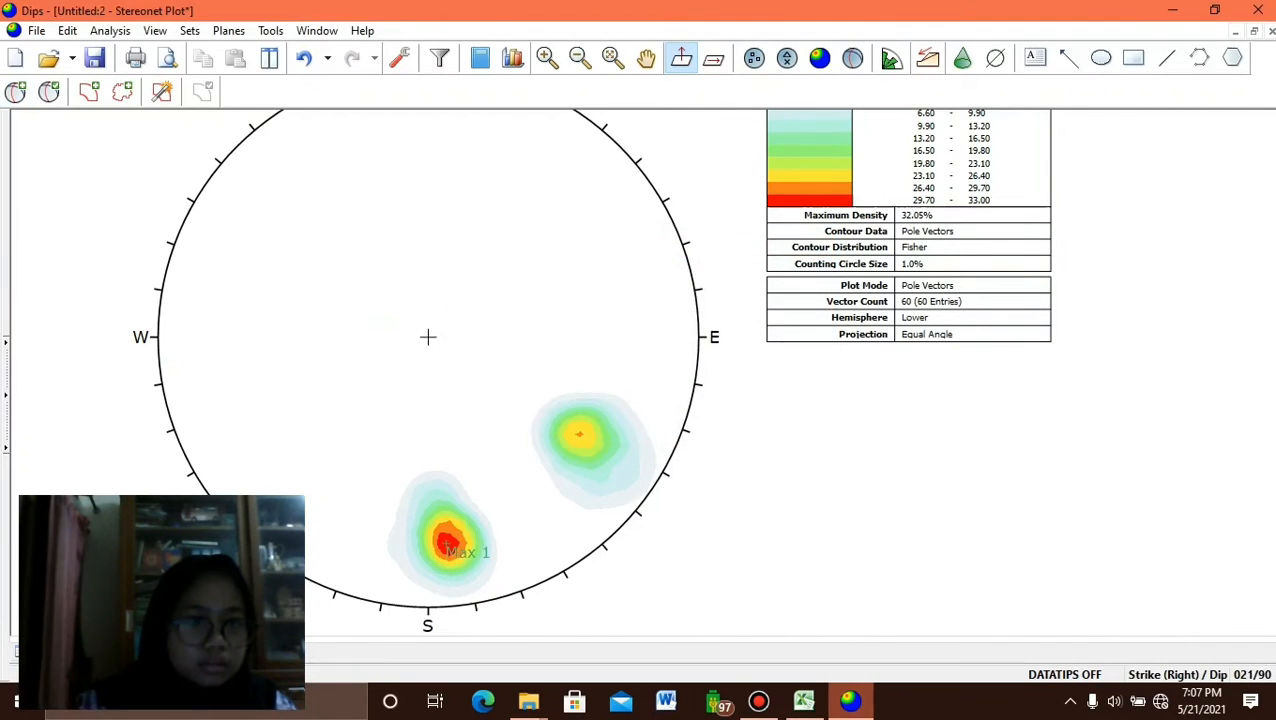
Add a user plane at the centre of the yellow contour peak, about 213/68, labelled Max 2, showing only its pole and label.
click(16, 92)
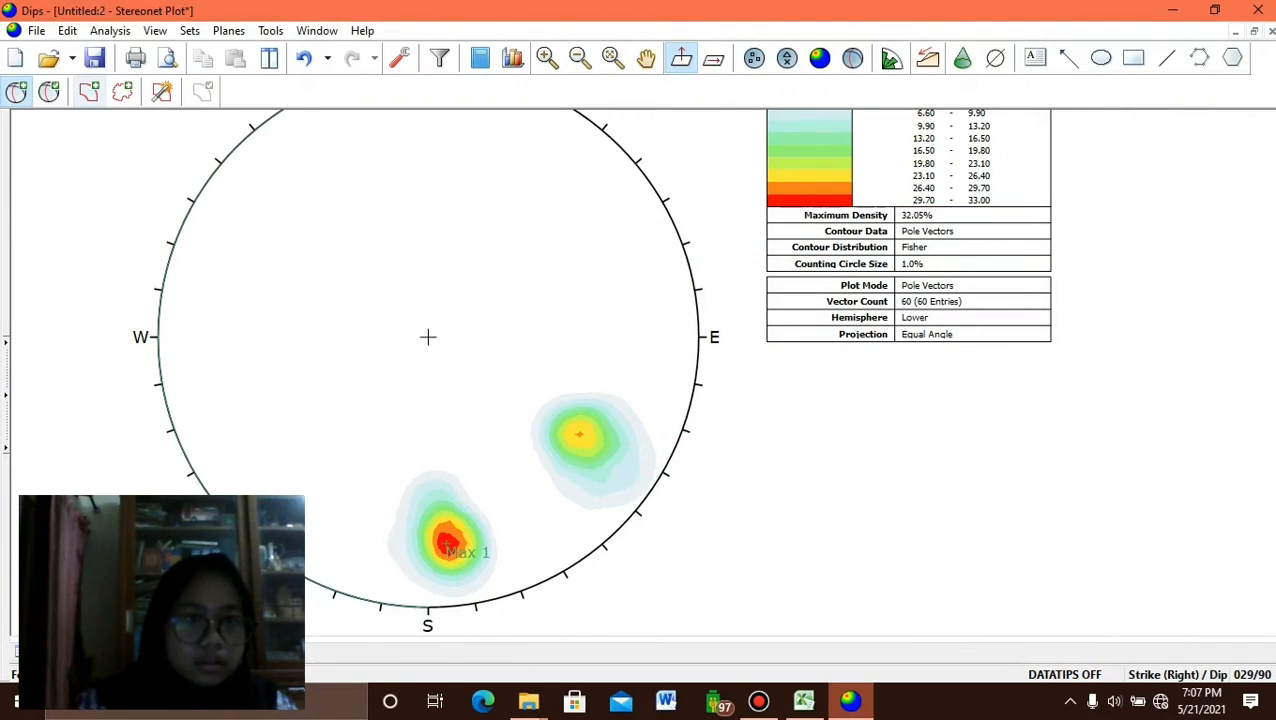
scroll(367, 296, up, 3)
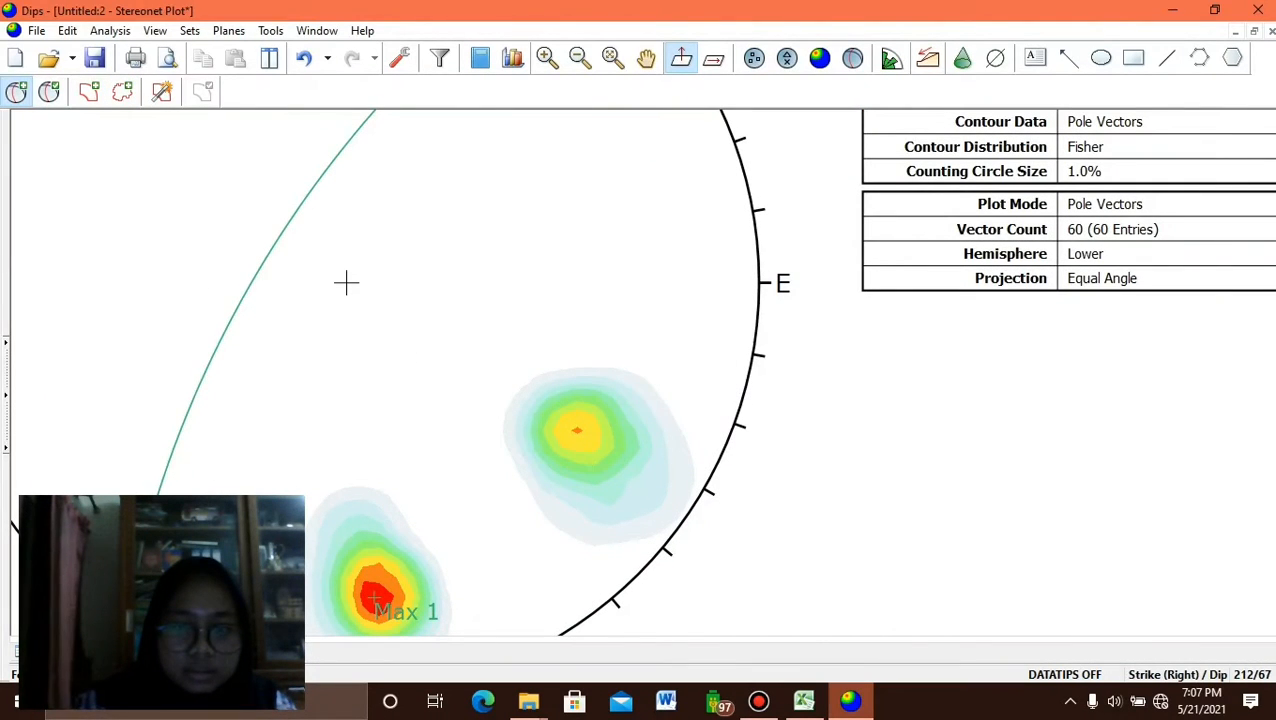
click(346, 283)
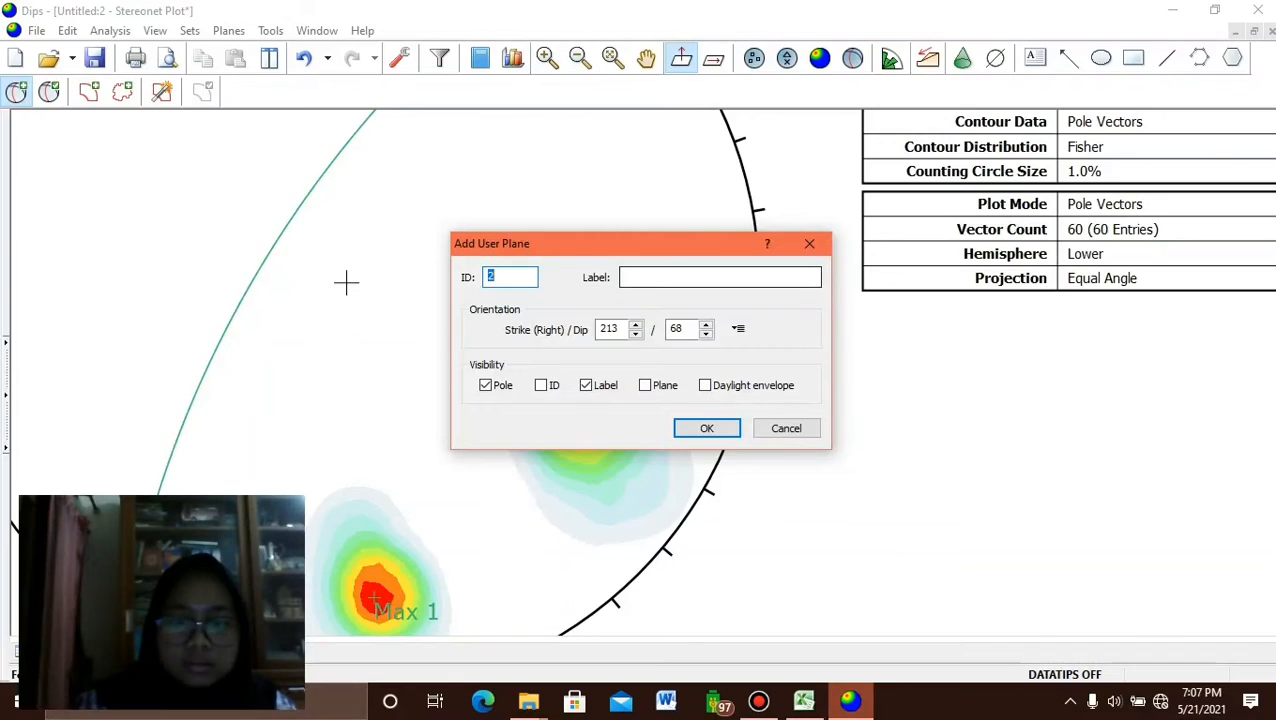
key(Tab)
text(Ma)
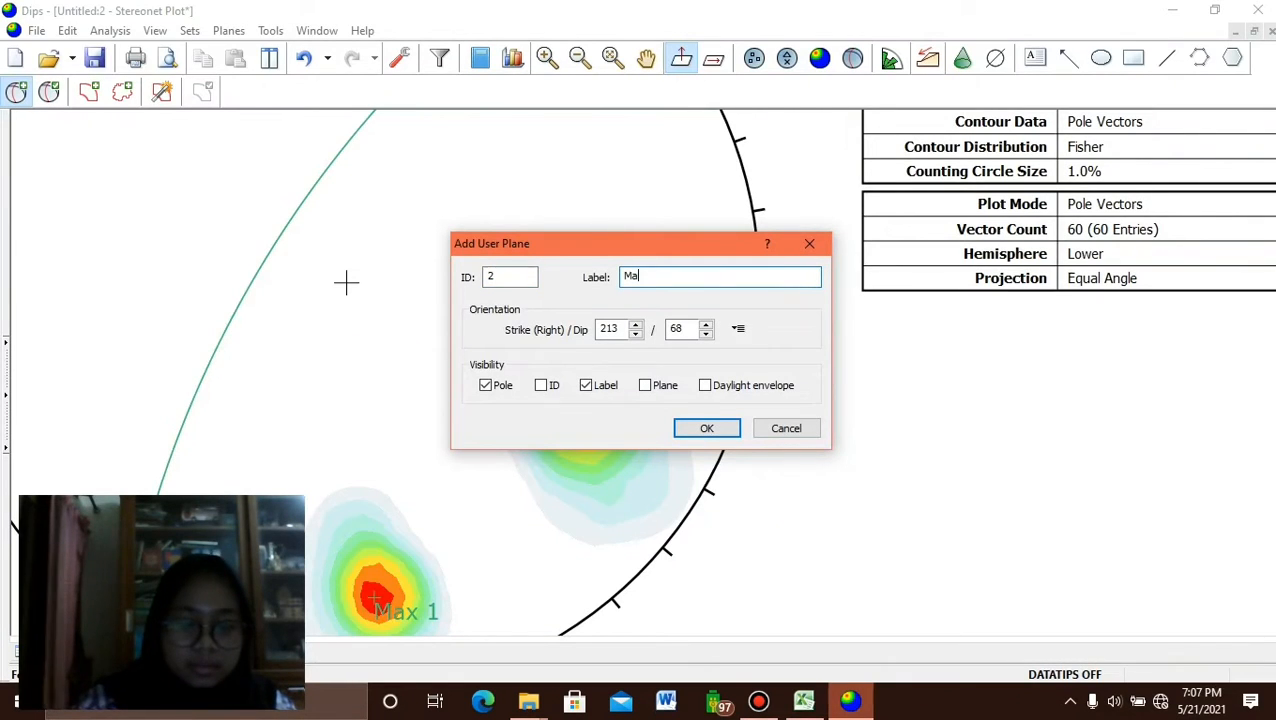
text(x 2)
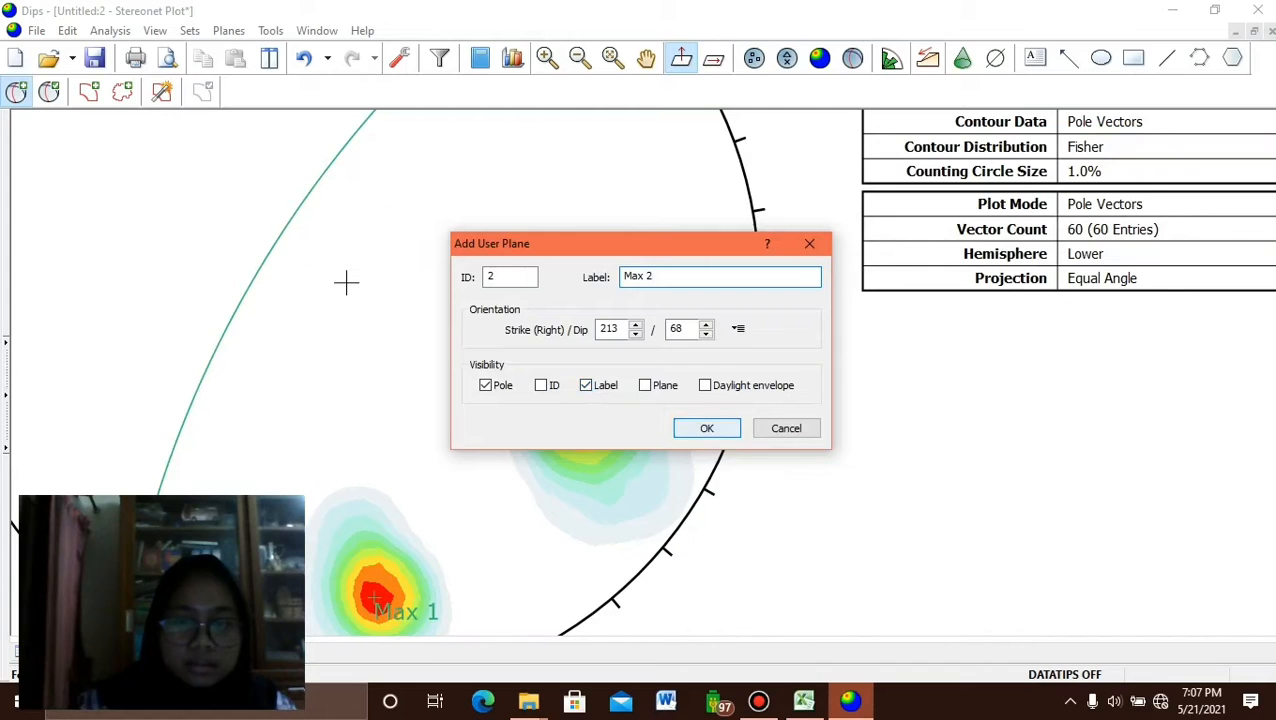
key(Return)
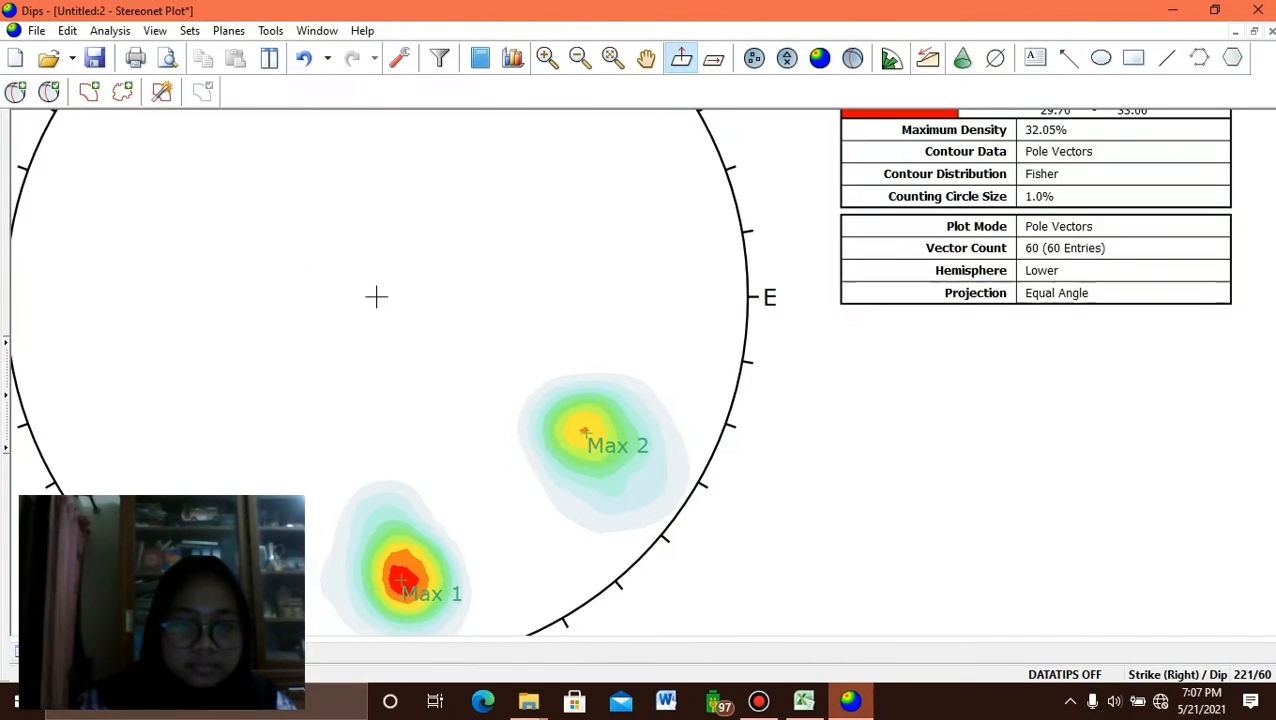
Add a user plane at the Max 1 pole, about 265/75, labelled Pole Max 1, with its pole hidden and its plane shown.
click(647, 58)
drag(626, 244, 626, 243)
drag(376, 295, 487, 174)
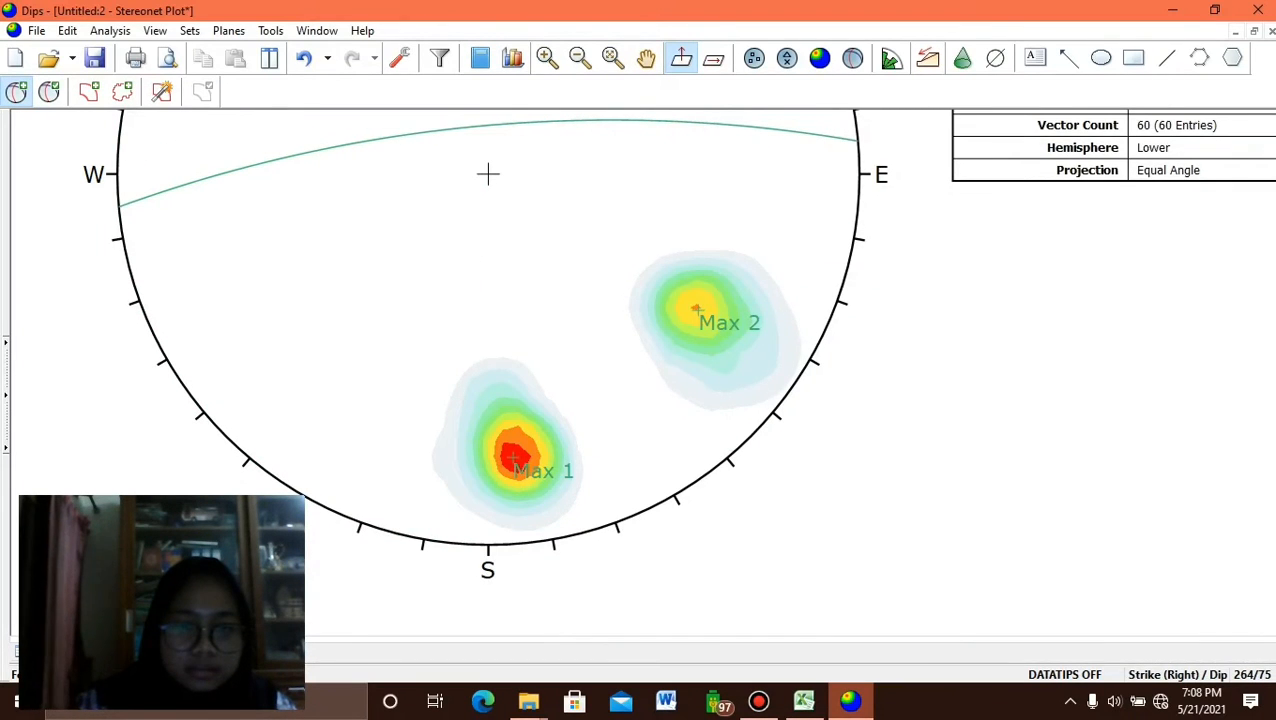
click(487, 174)
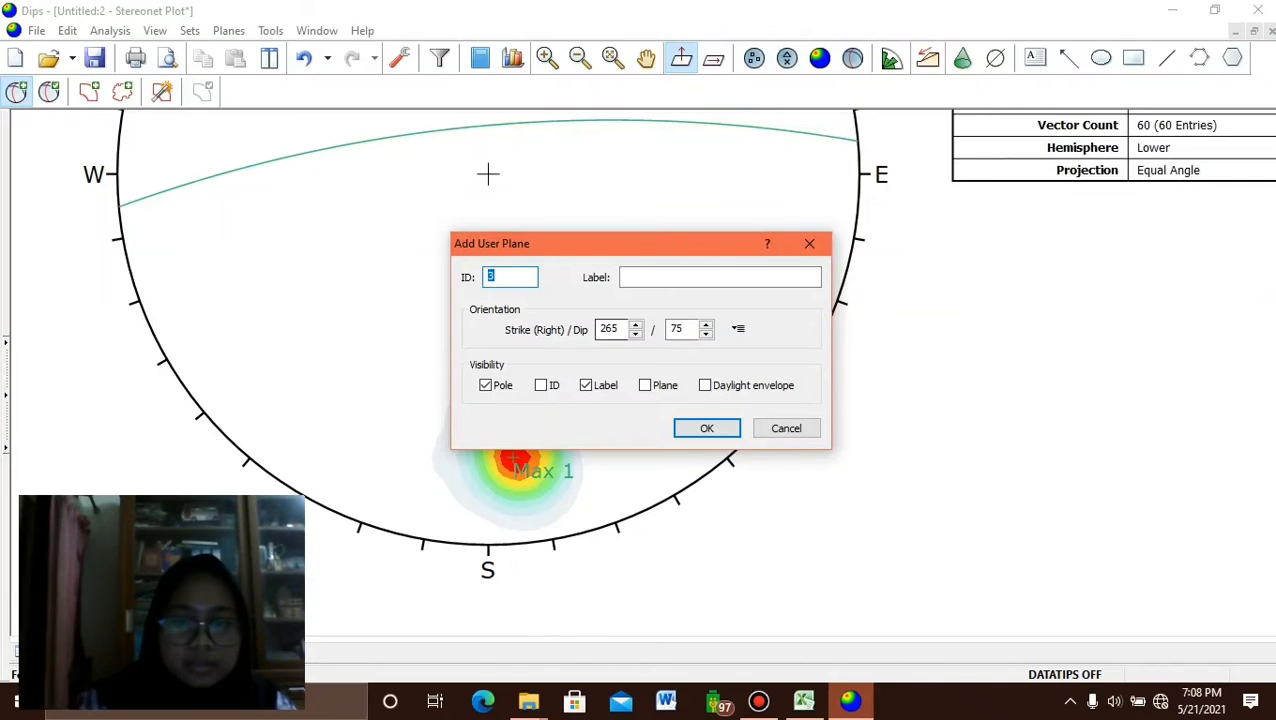
text(Pole M)
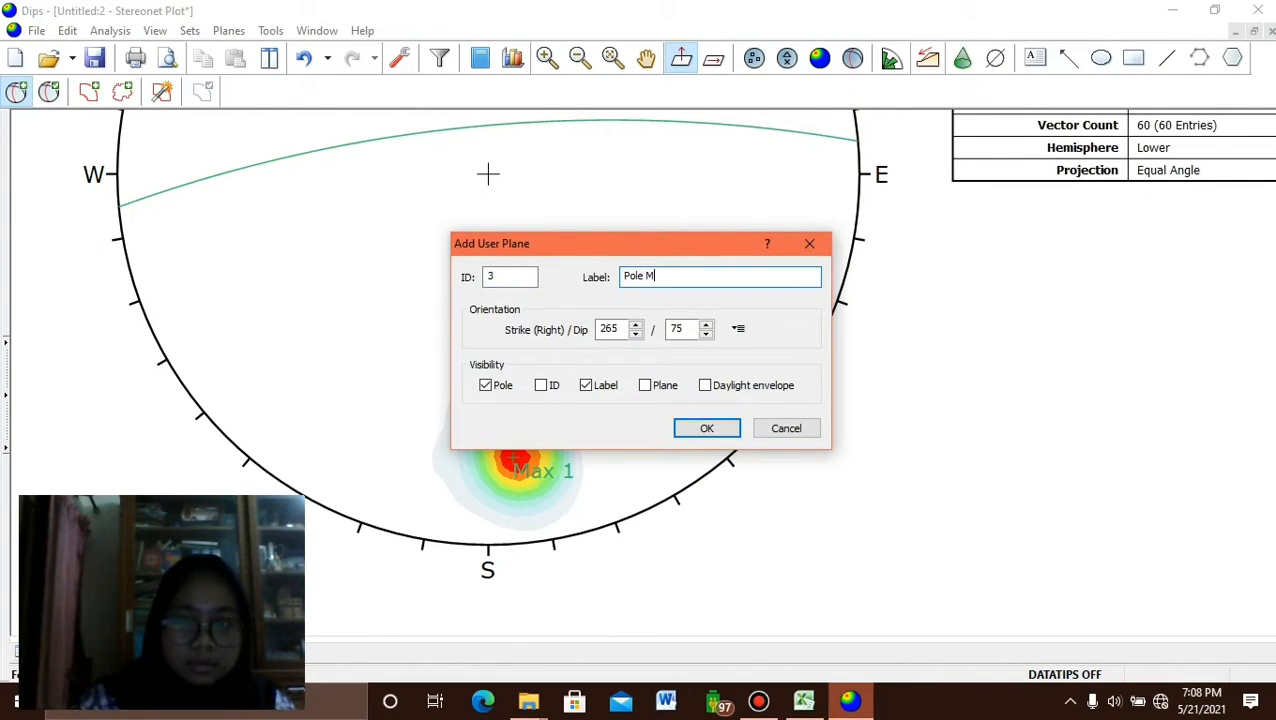
text(ax 1)
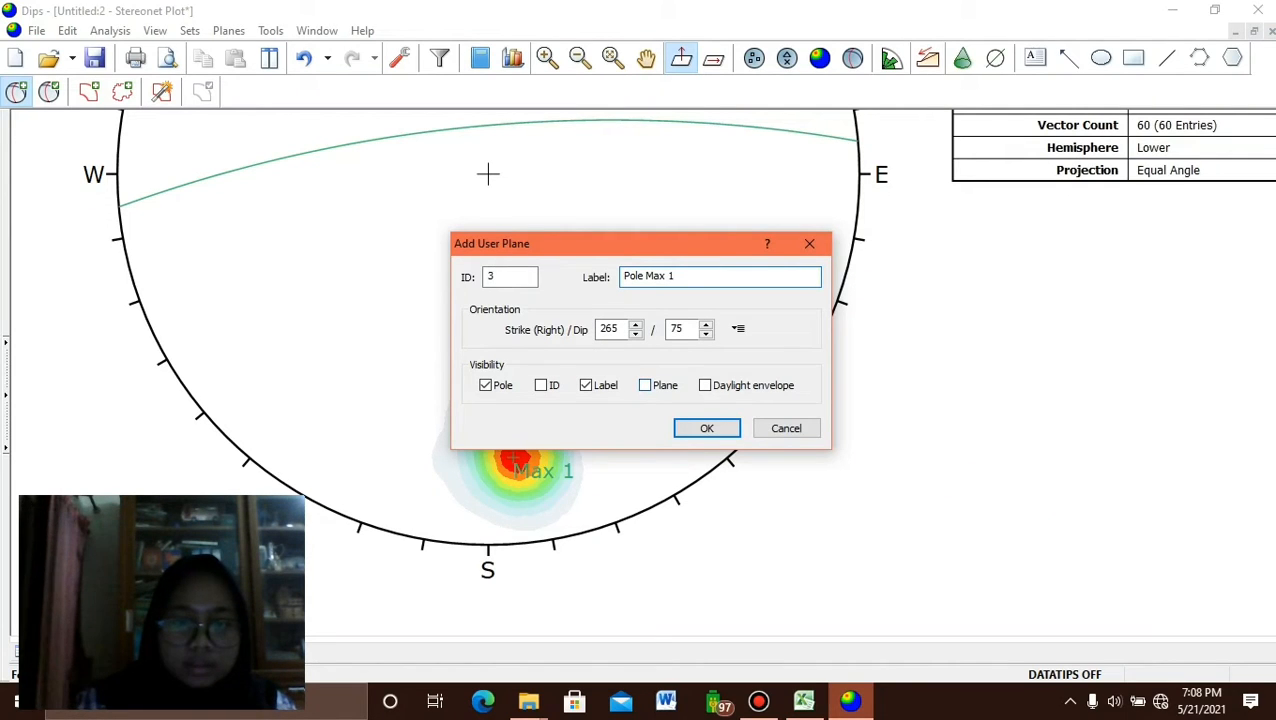
click(486, 385)
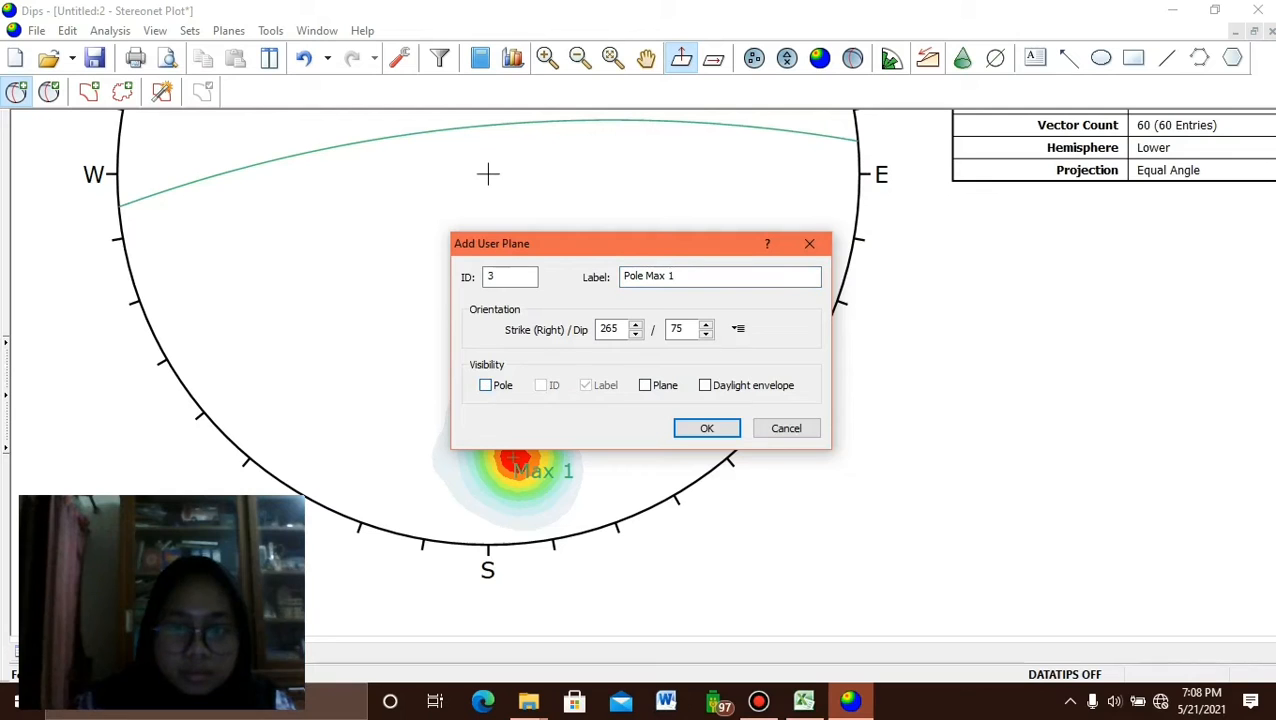
click(645, 385)
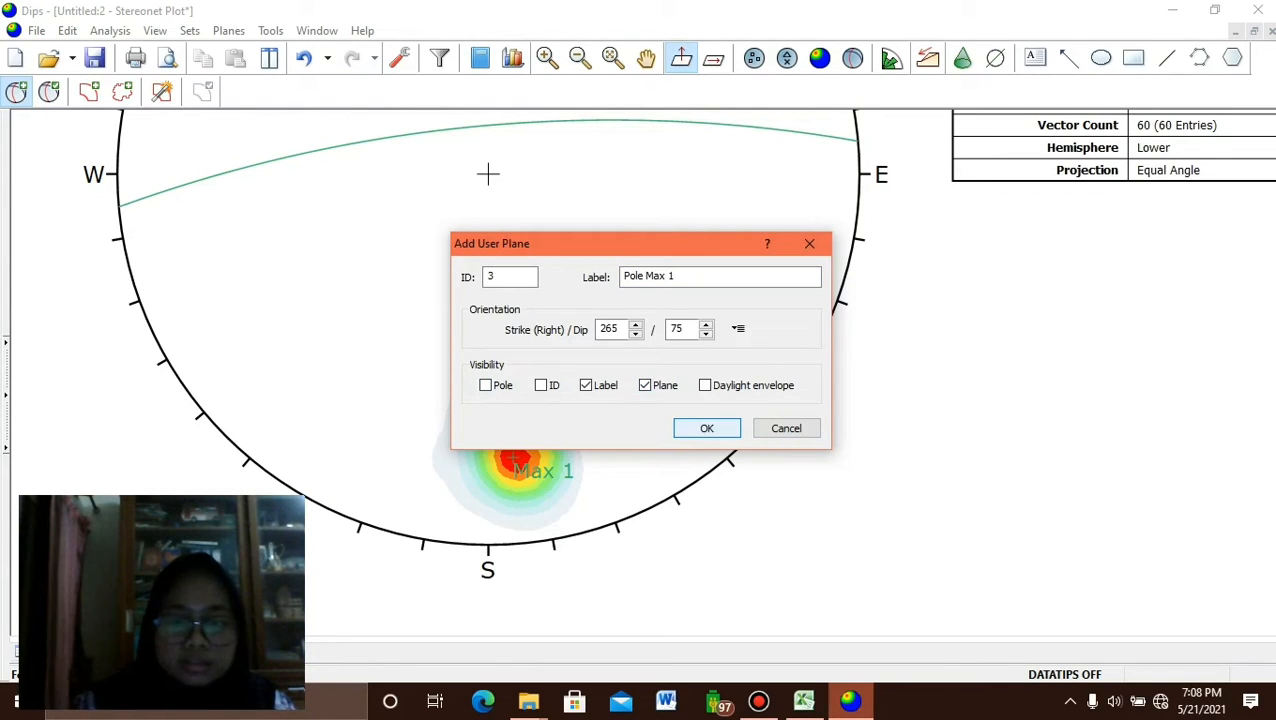
key(Return)
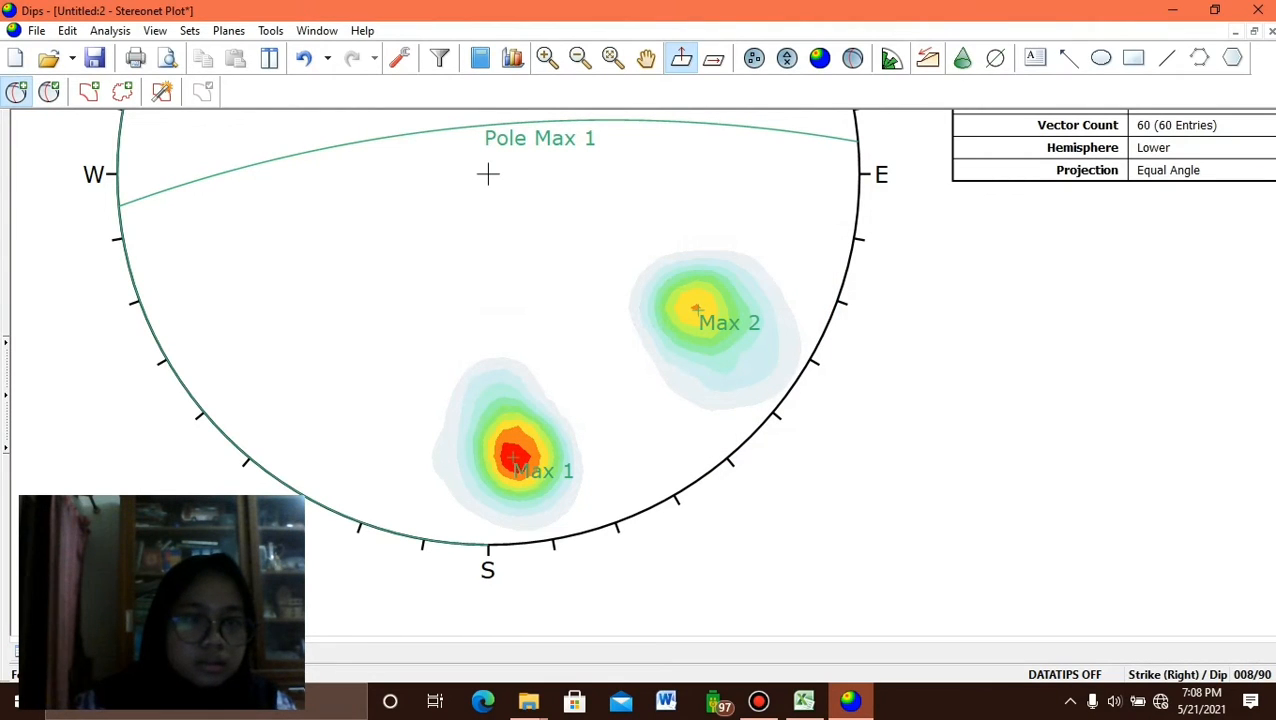
Add a user plane at the Max 2 pole, 213/68, labelled Pole Max 2, with its pole hidden and its plane shown.
scroll(698, 310, up, 2)
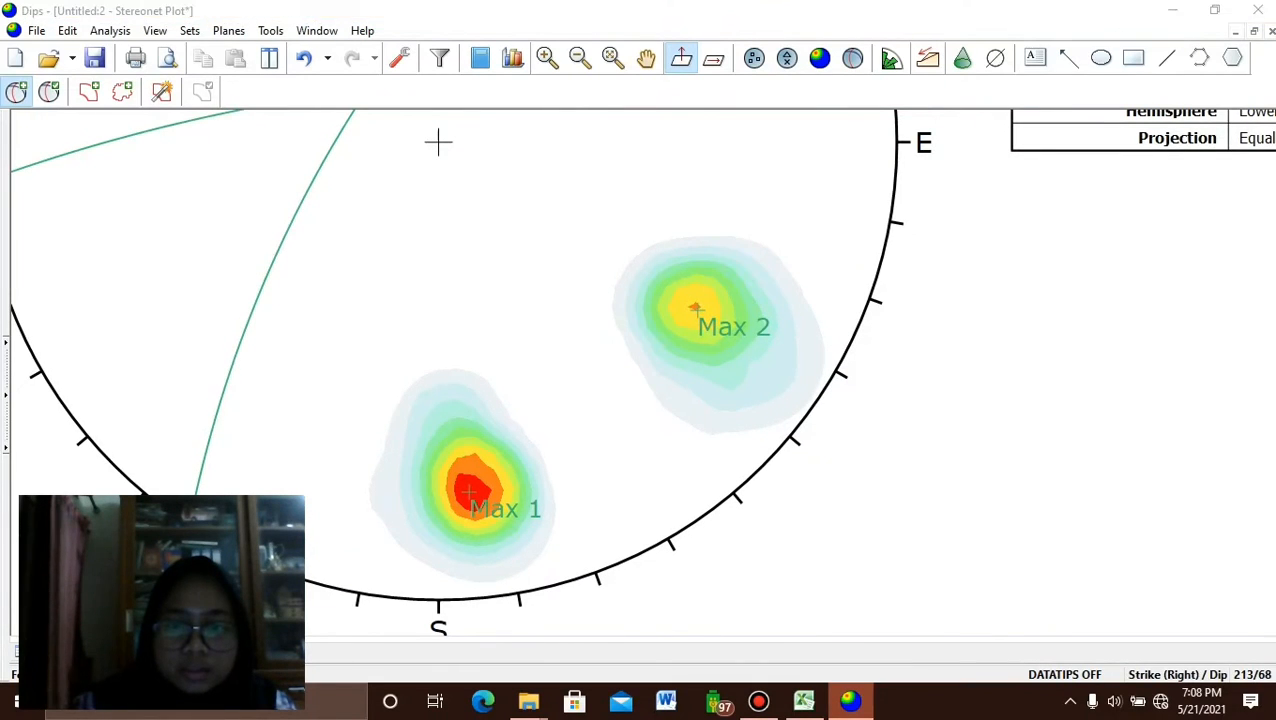
key(Tab)
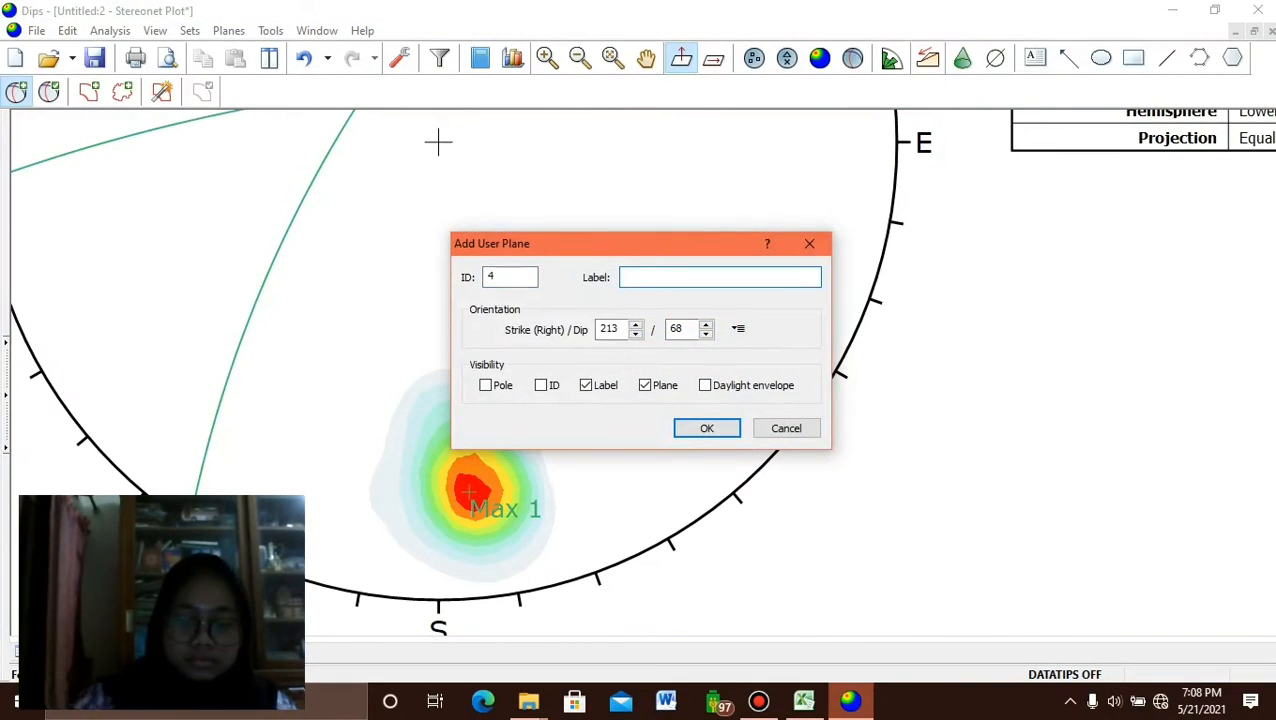
text(Pole)
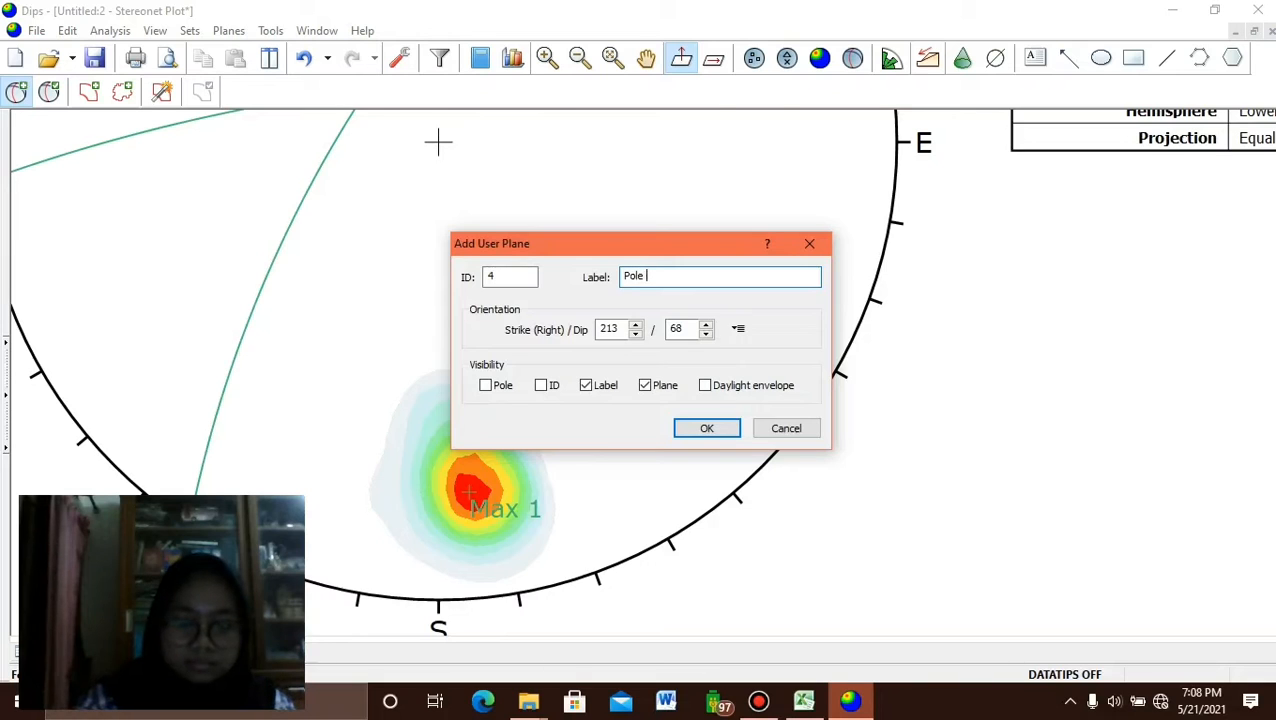
text( Max)
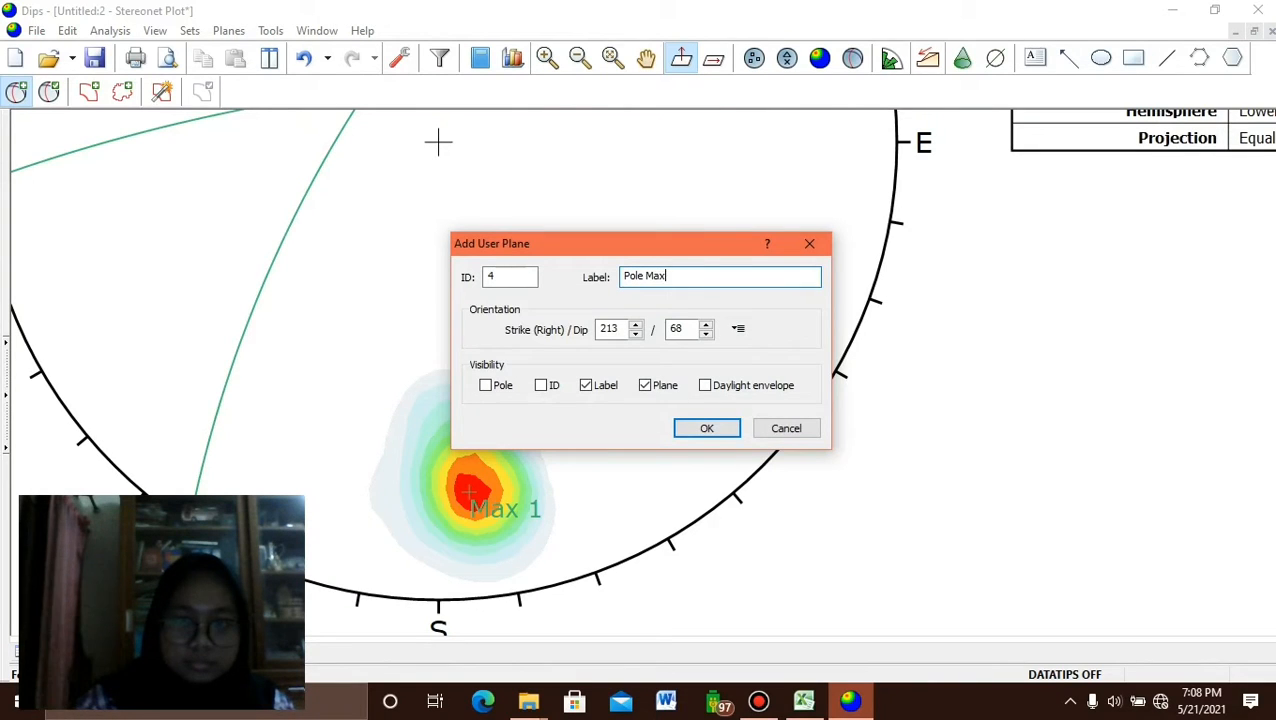
text( 2)
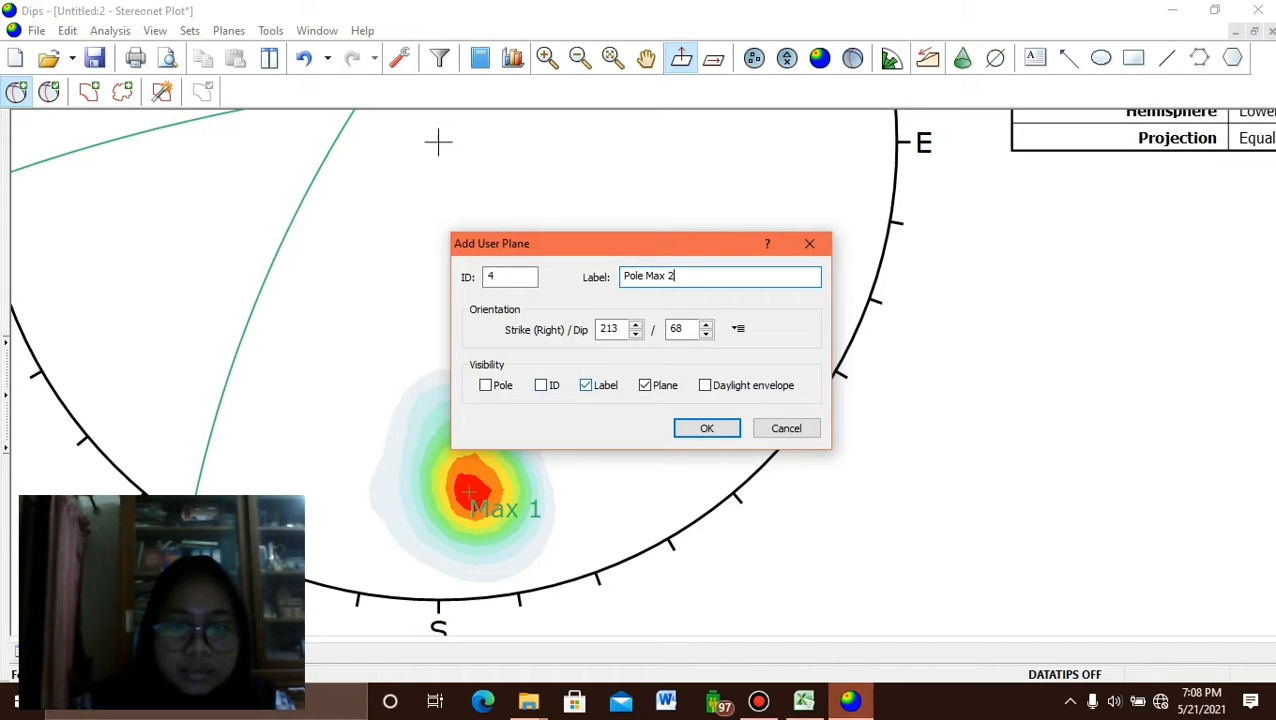
key(Return)
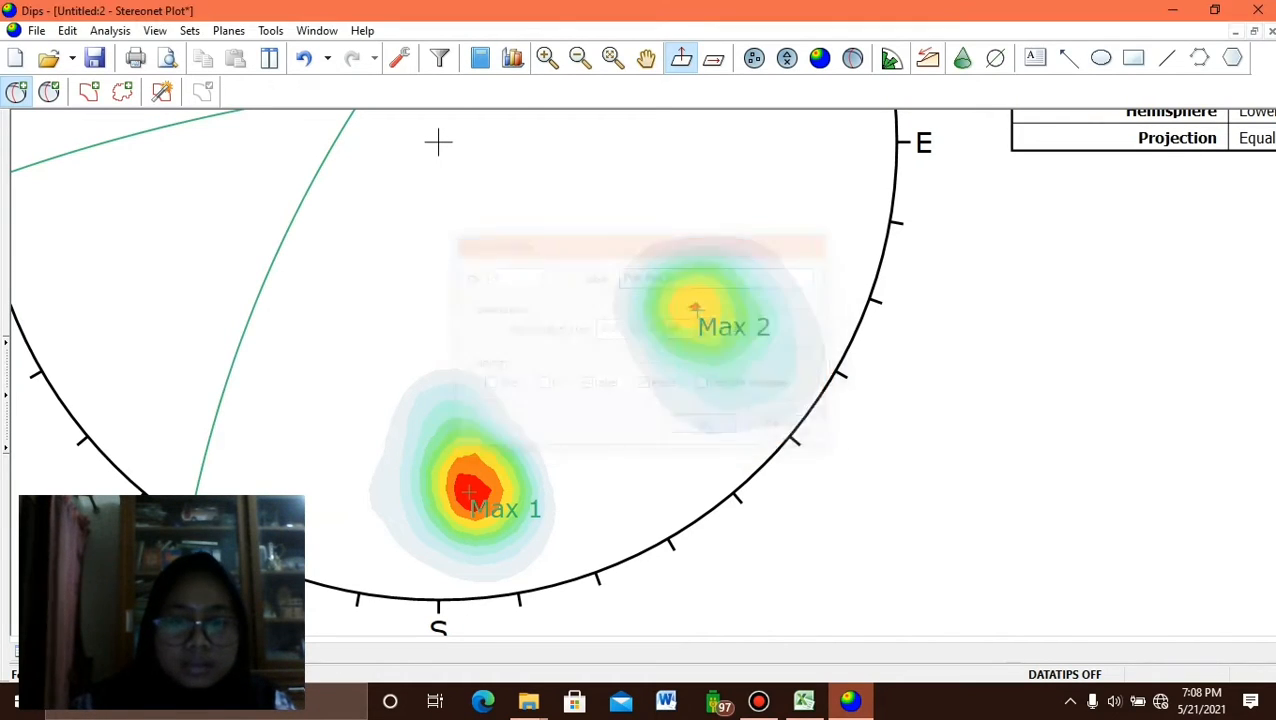
Add a user plane with its pole at the intersection of the two plane arcs, 36/22, labelled Sigma 2, showing only its pole and label.
scroll(438, 143, down, 3)
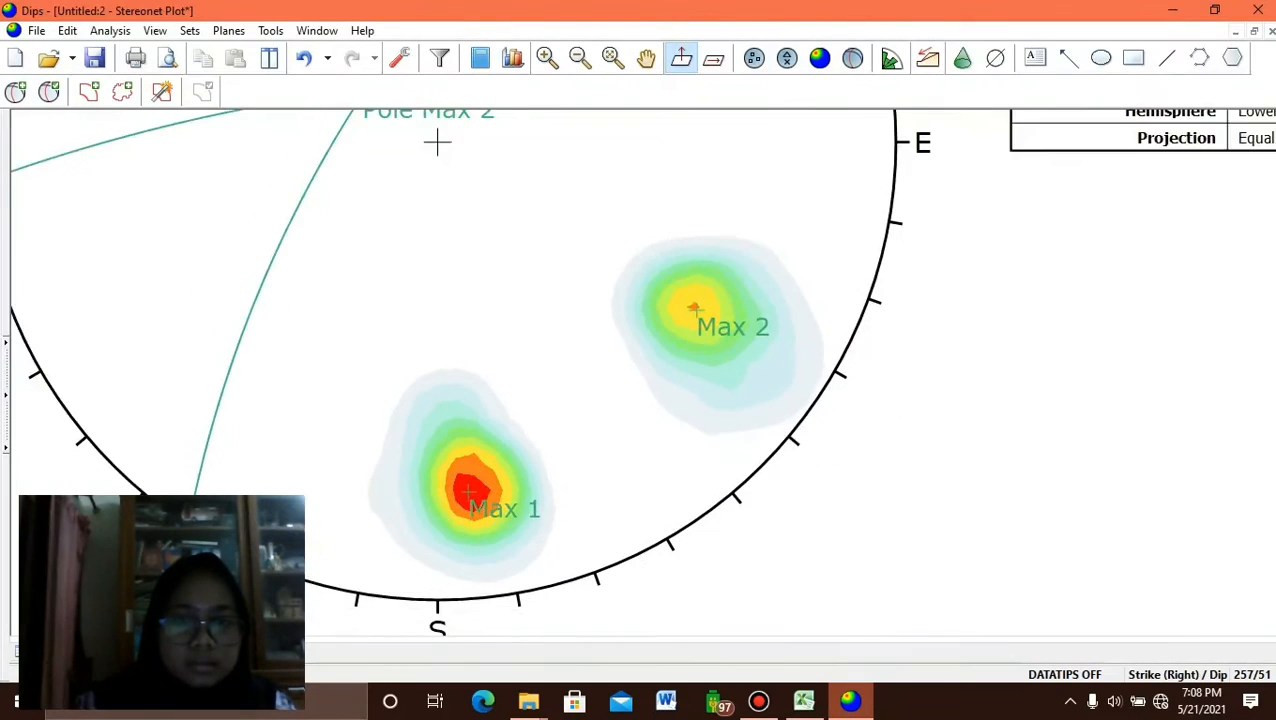
scroll(446, 182, down, 1)
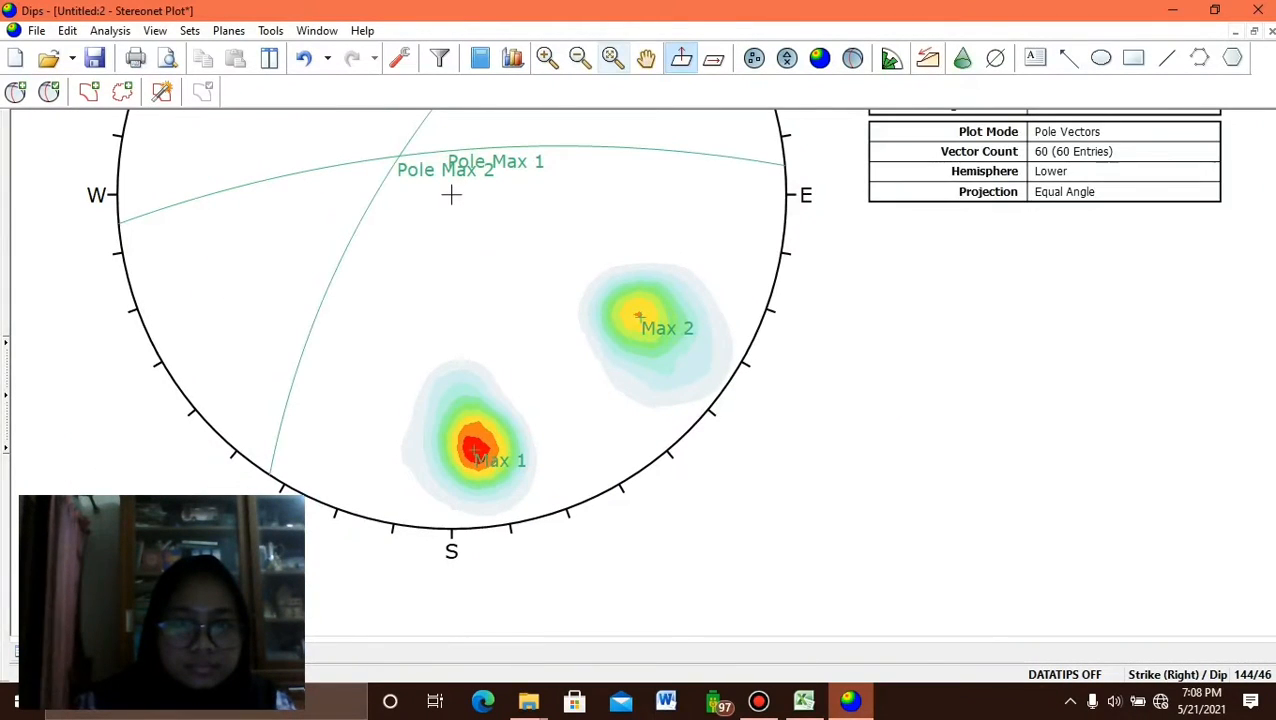
scroll(451, 195, up, 4)
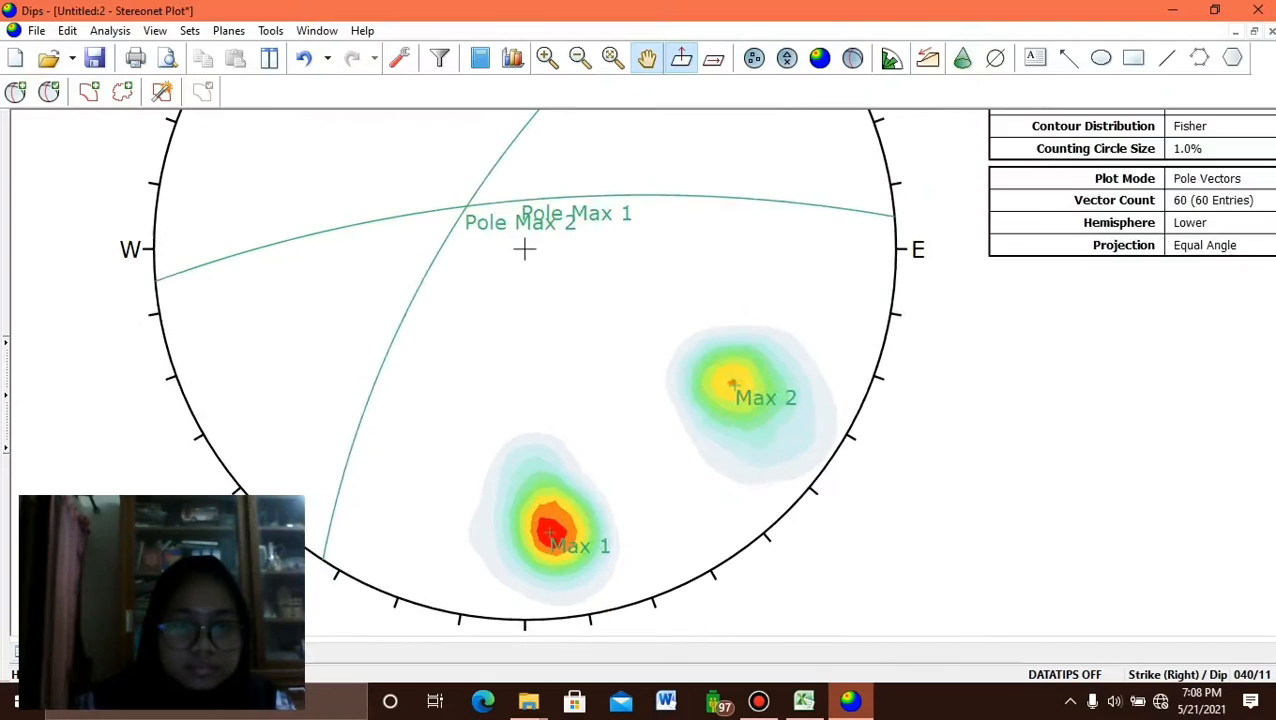
drag(532, 255, 562, 270)
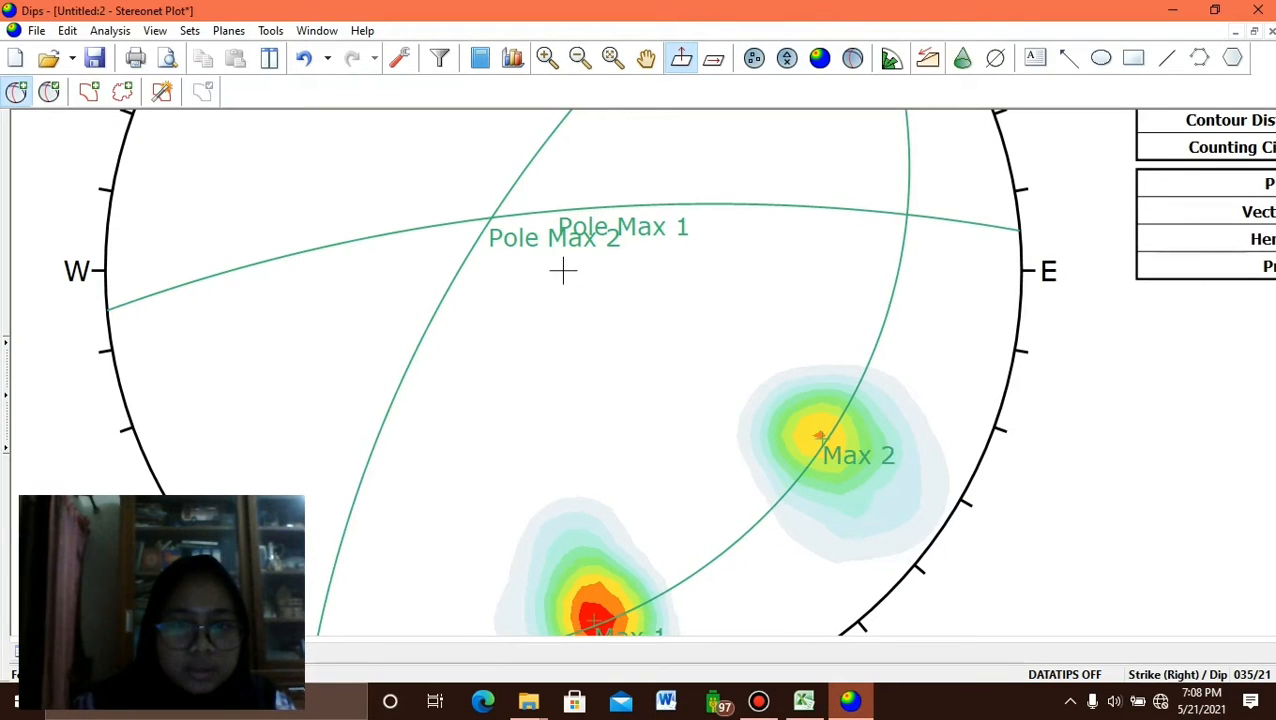
click(563, 270)
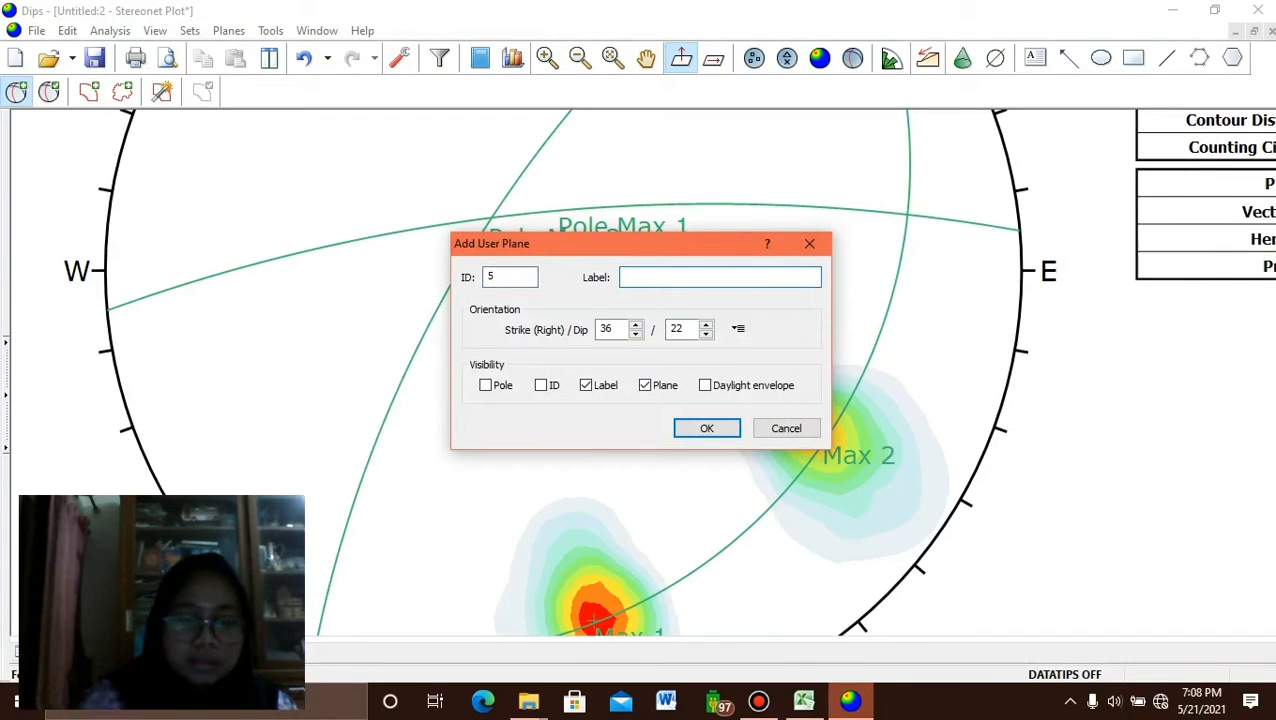
text(S)
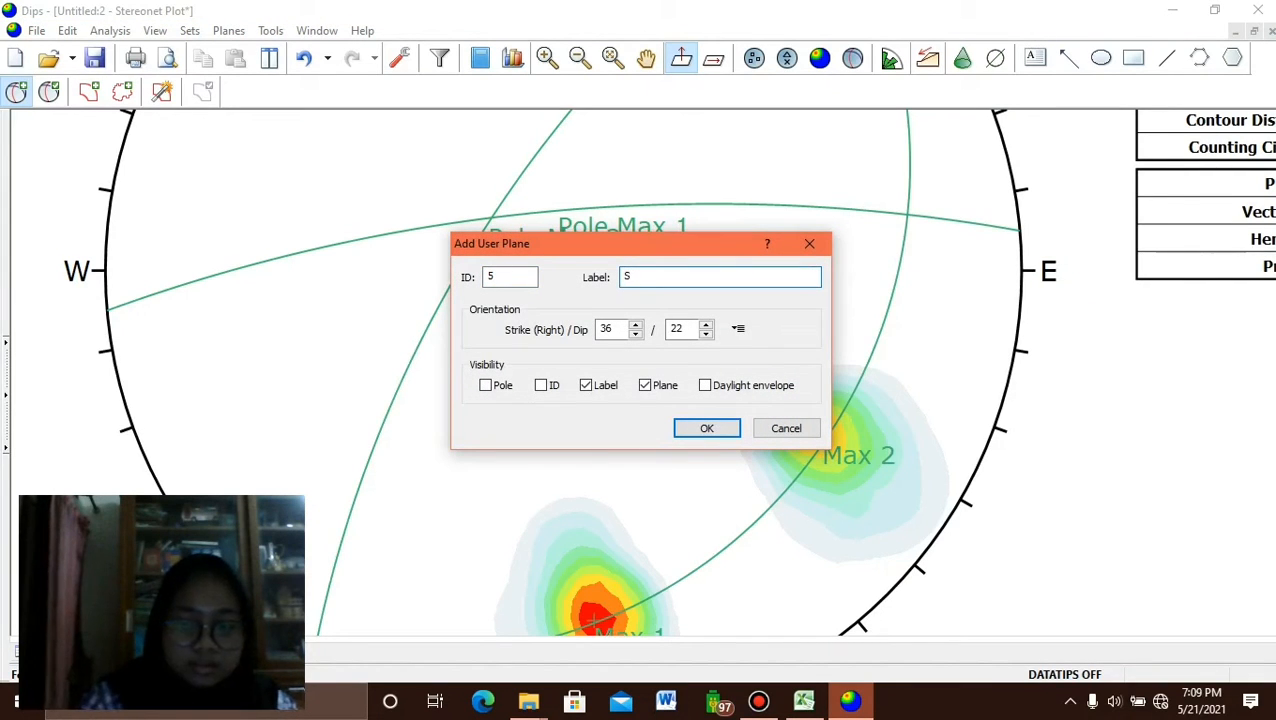
text(igma 2)
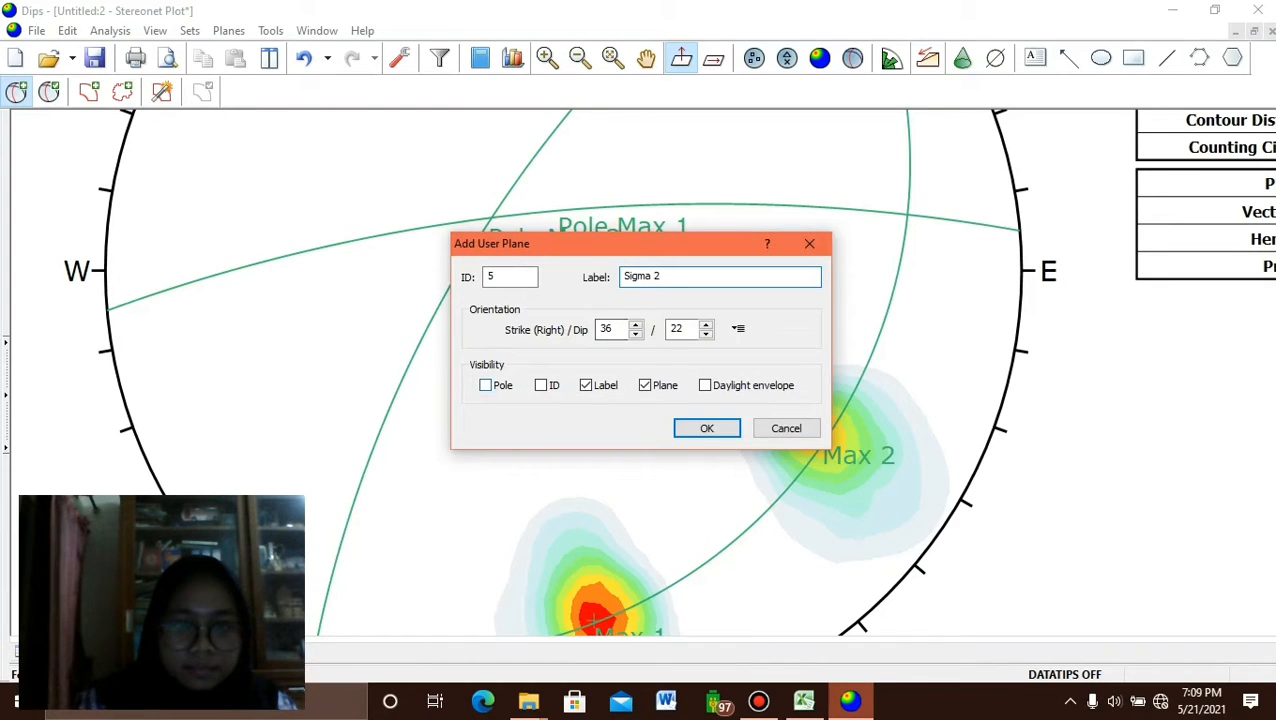
click(486, 385)
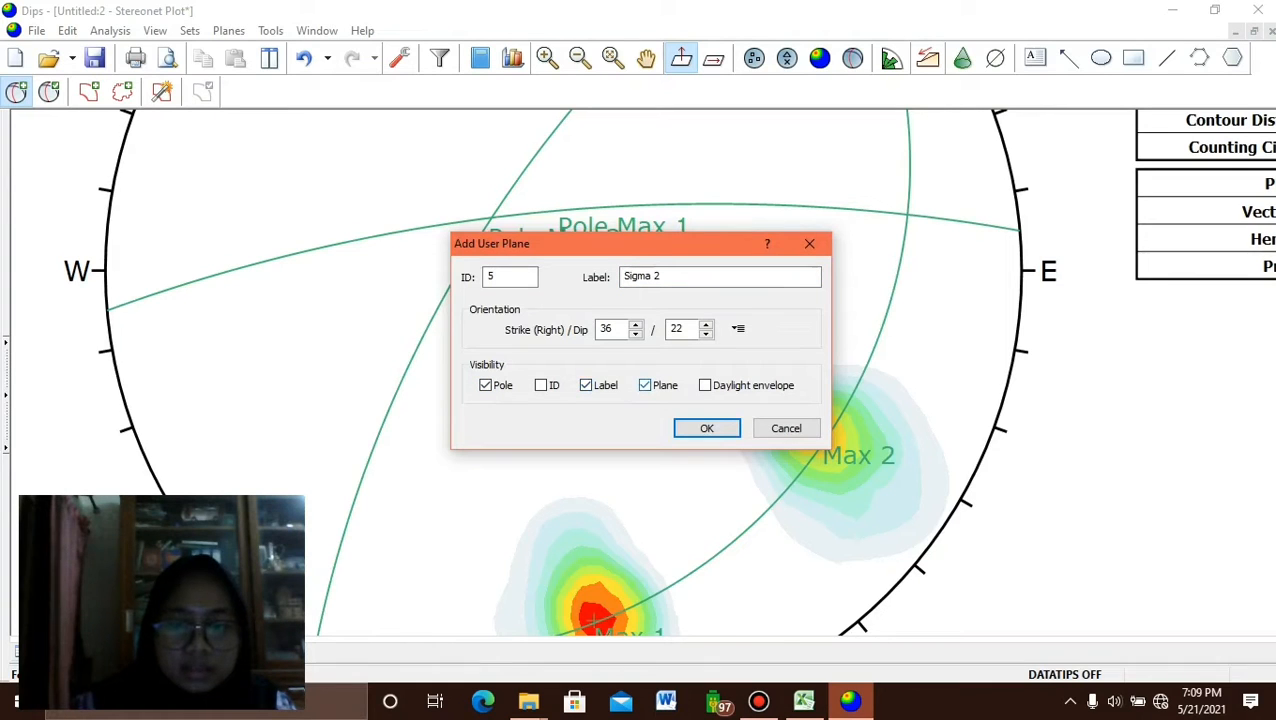
click(644, 385)
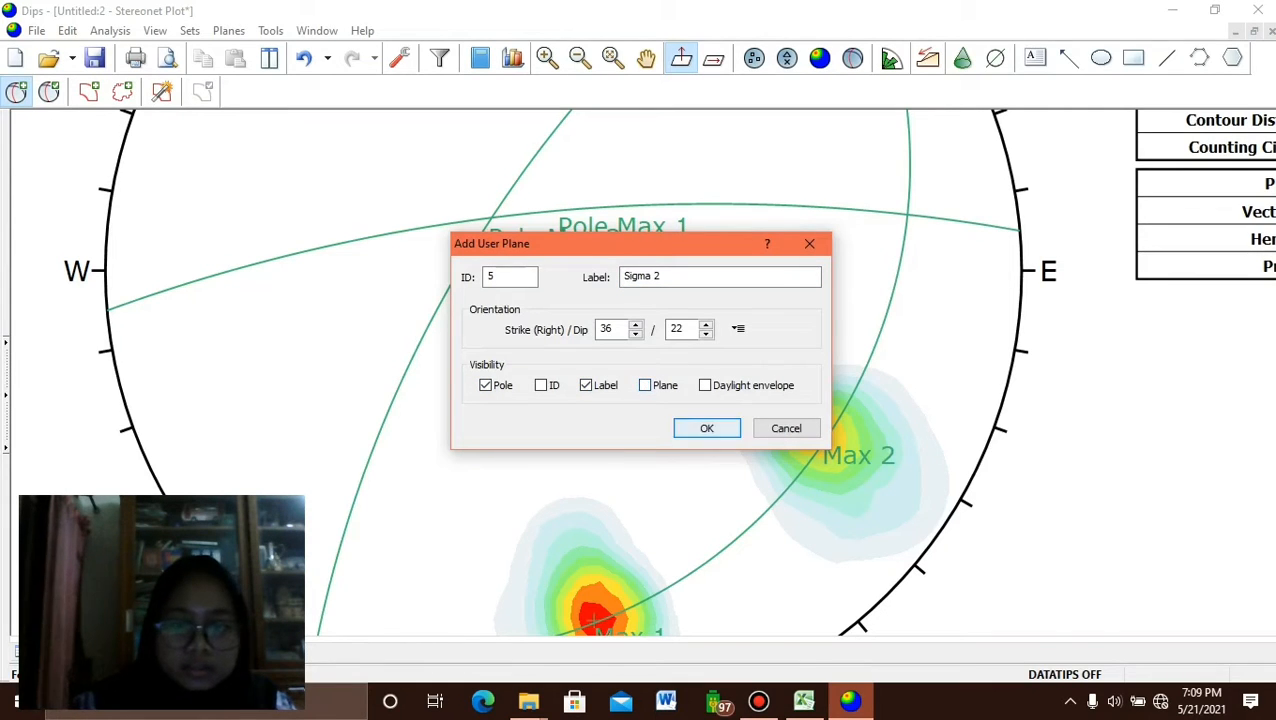
click(706, 428)
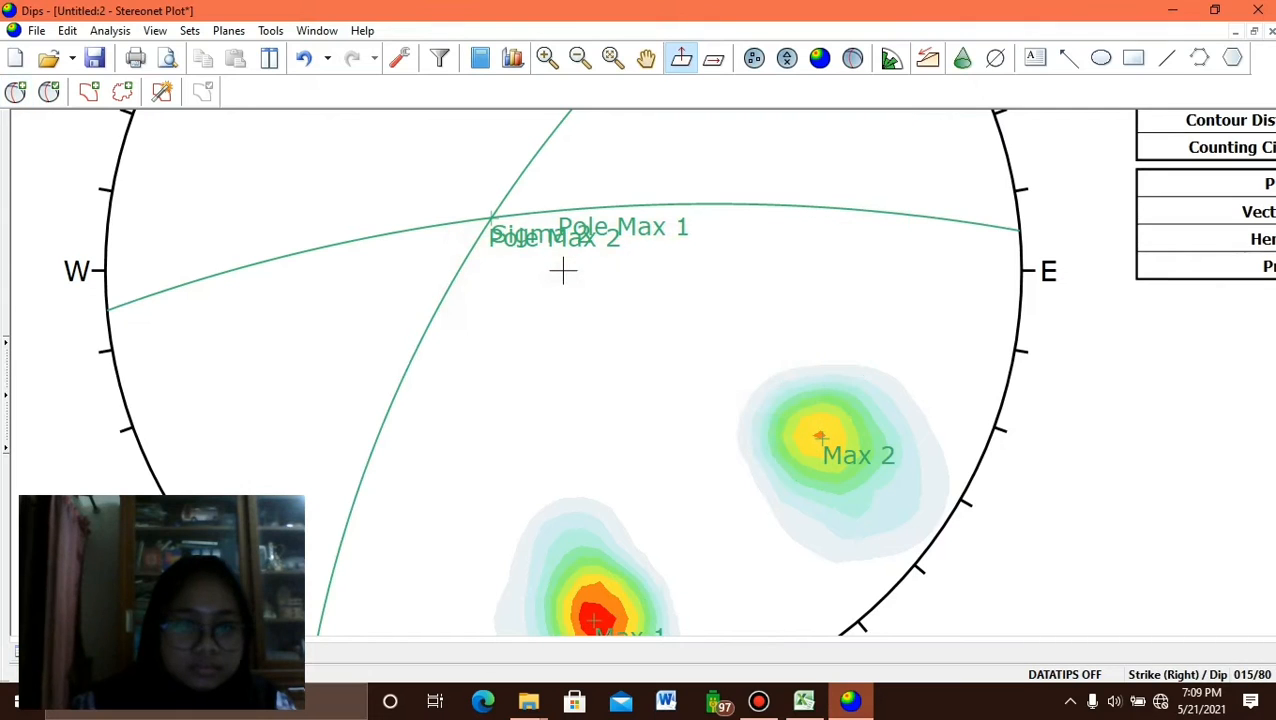
Add a user plane through the Max 1 and Max 2 poles, 35/22, labelled Griddle Plane, with its pole hidden and its plane shown.
click(16, 92)
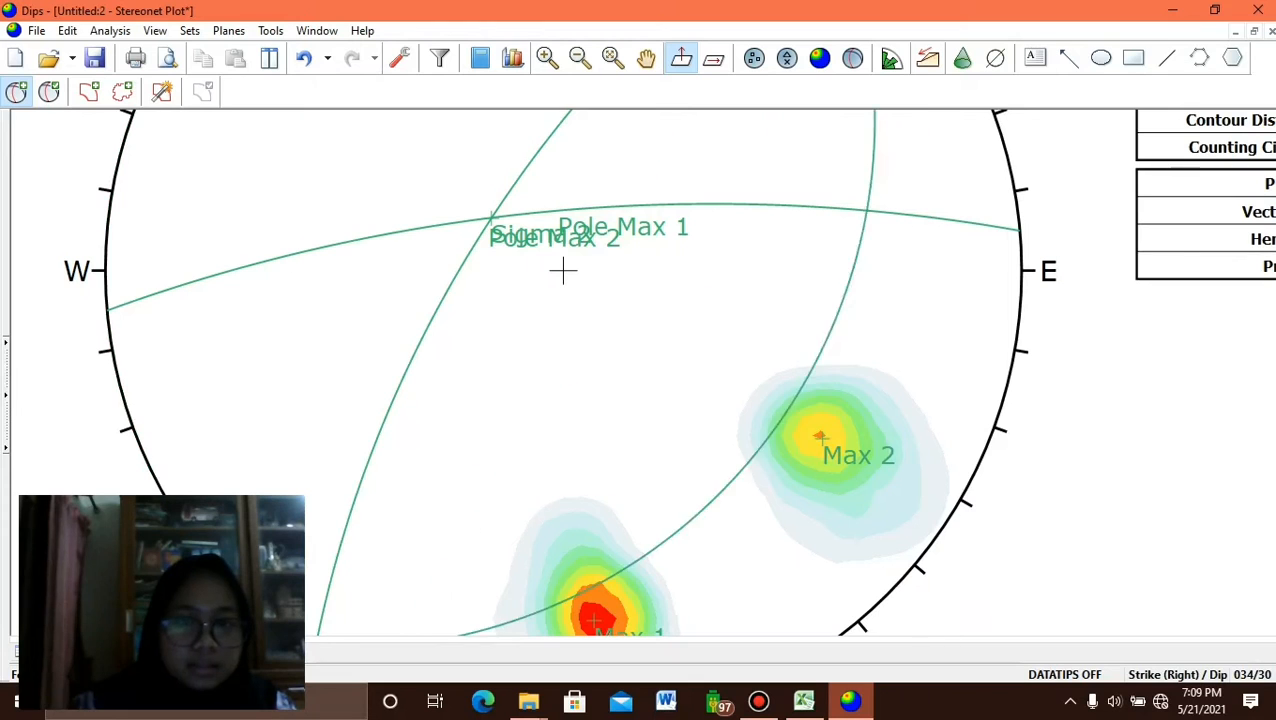
scroll(563, 270, up, 1)
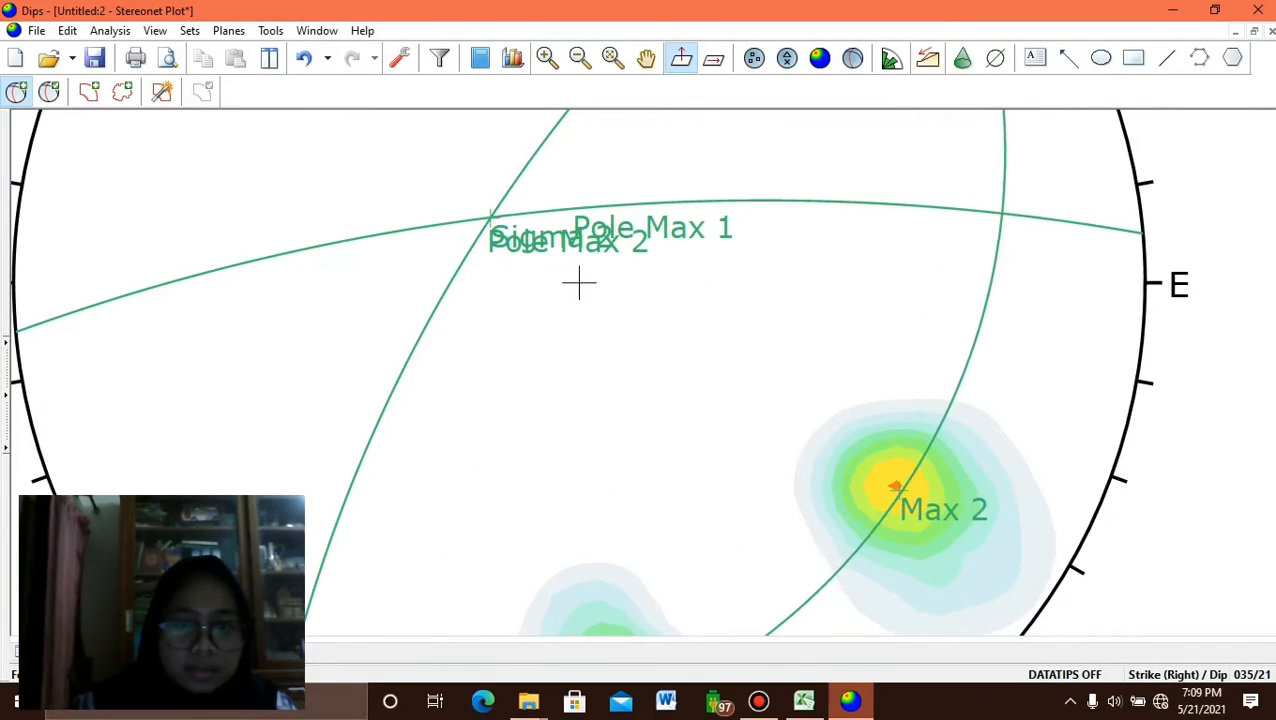
click(579, 284)
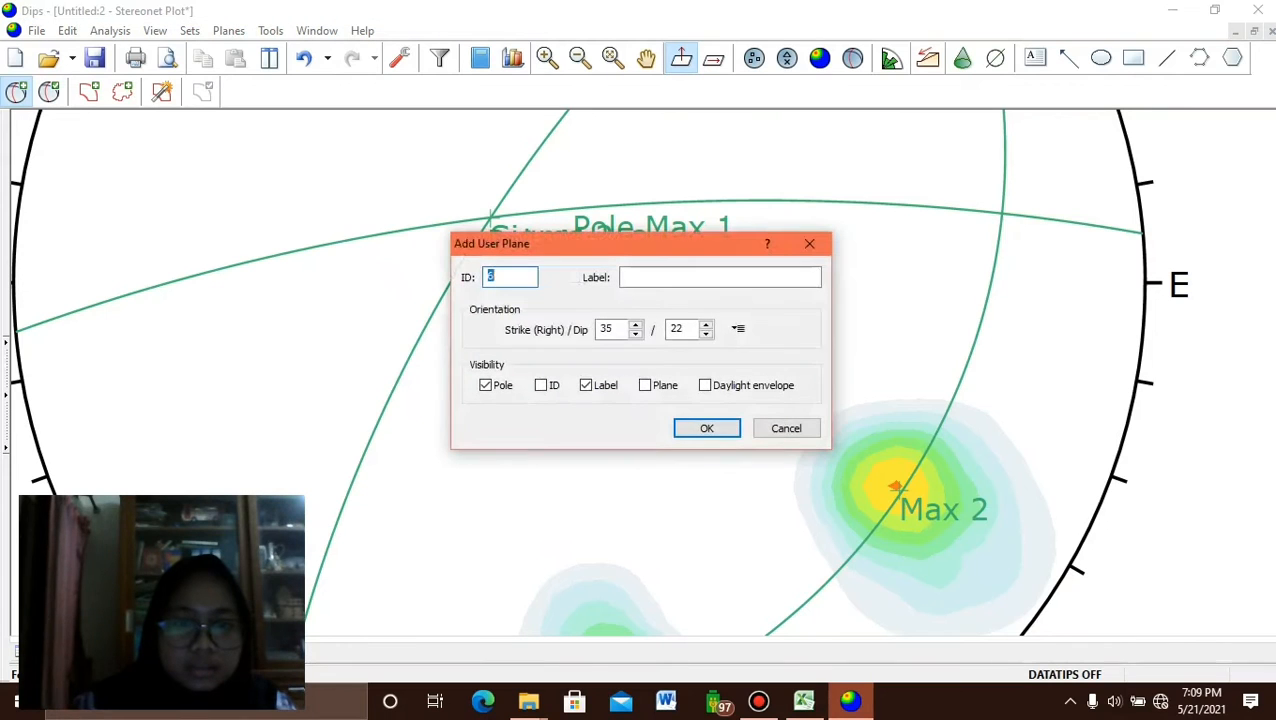
key(Tab)
text(G)
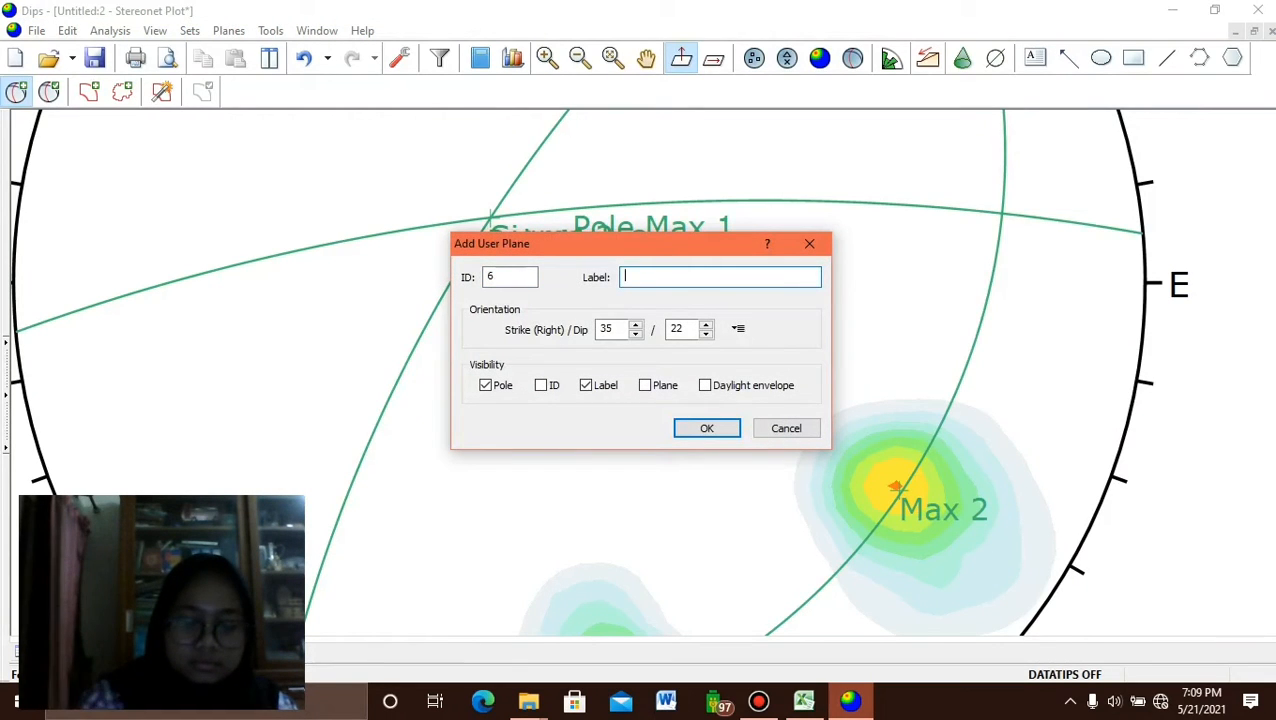
text(riddle Plane)
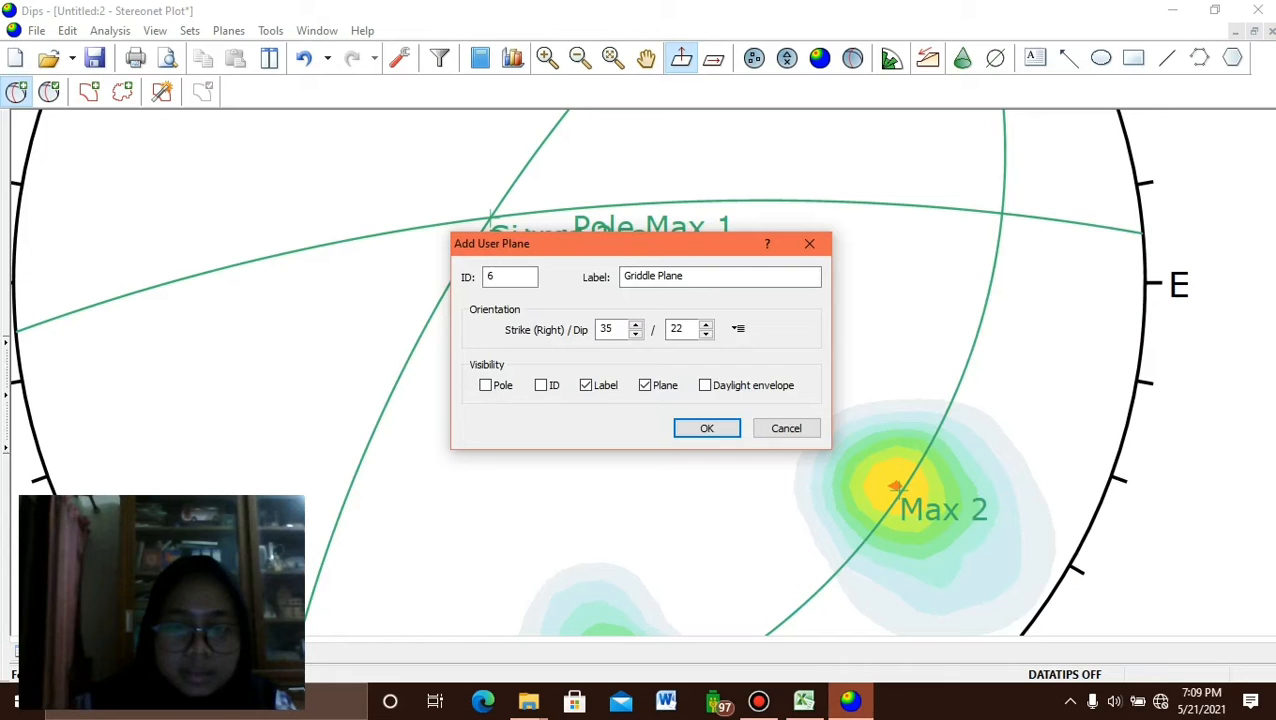
click(707, 428)
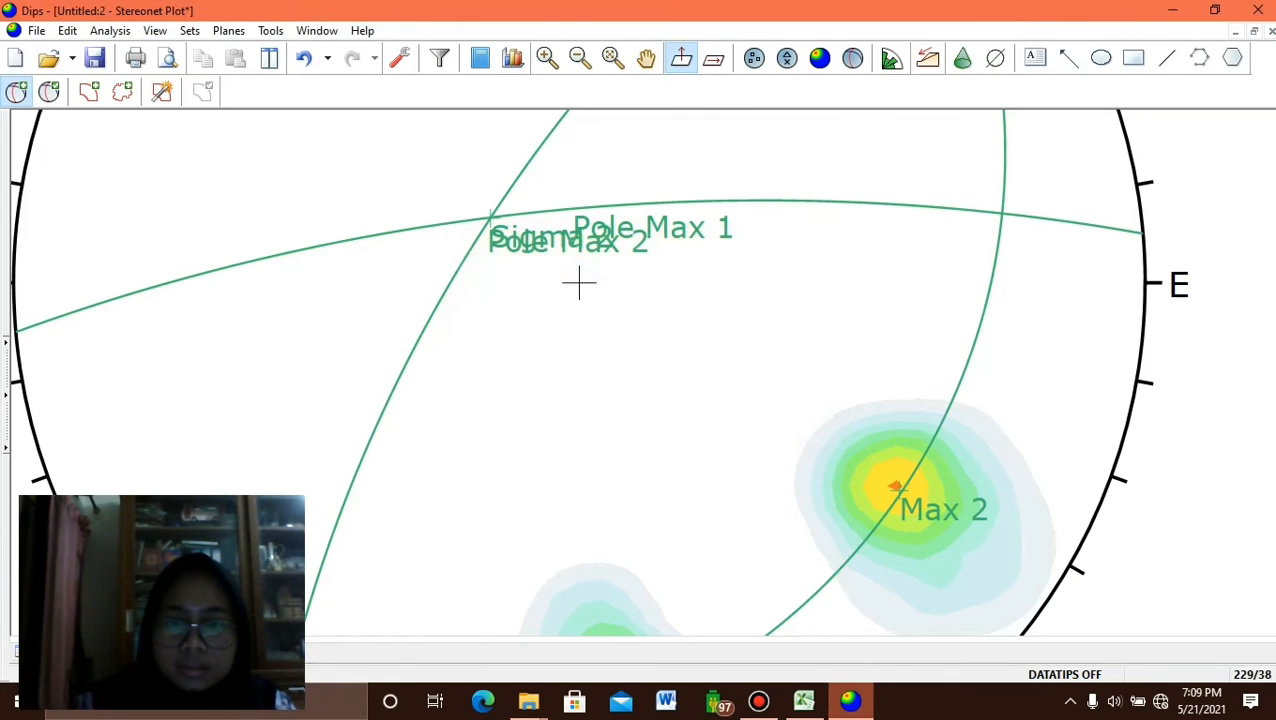
Measure the angle between the two points where the Griddle Plane crosses the Pole Max 2 and Pole Max 1 arcs.
scroll(578, 284, down, 3)
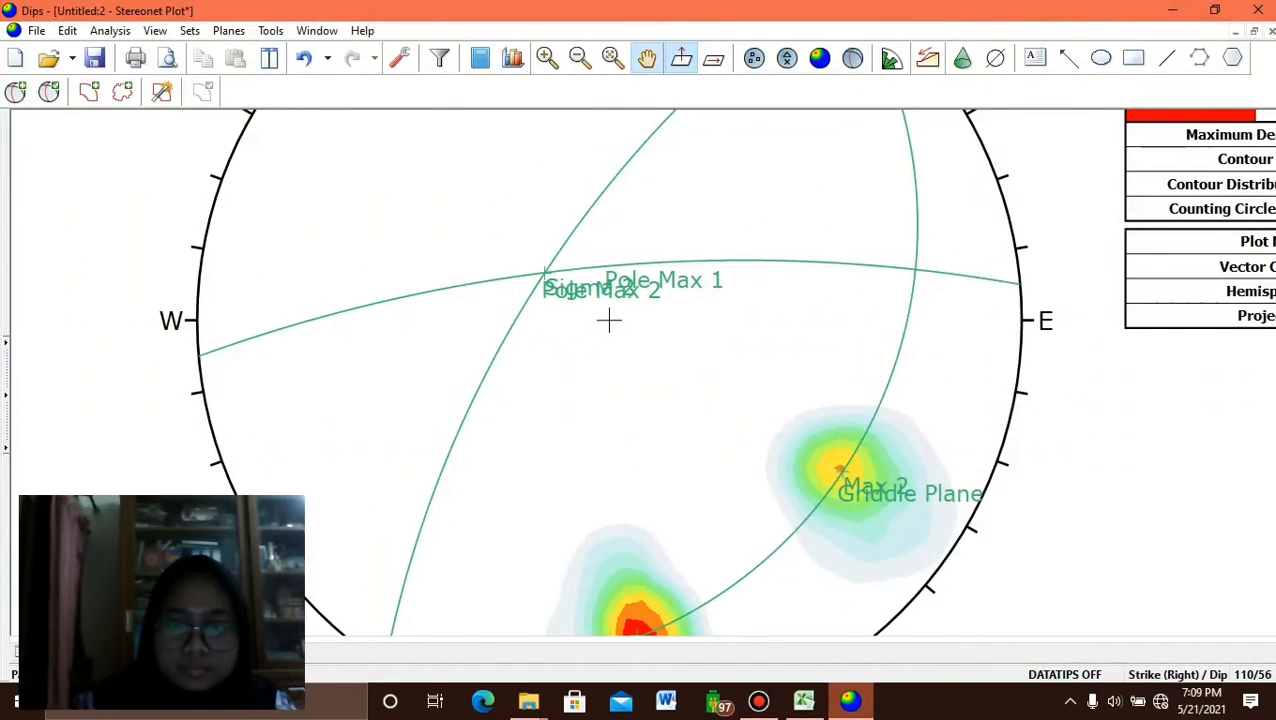
drag(608, 320, 594, 210)
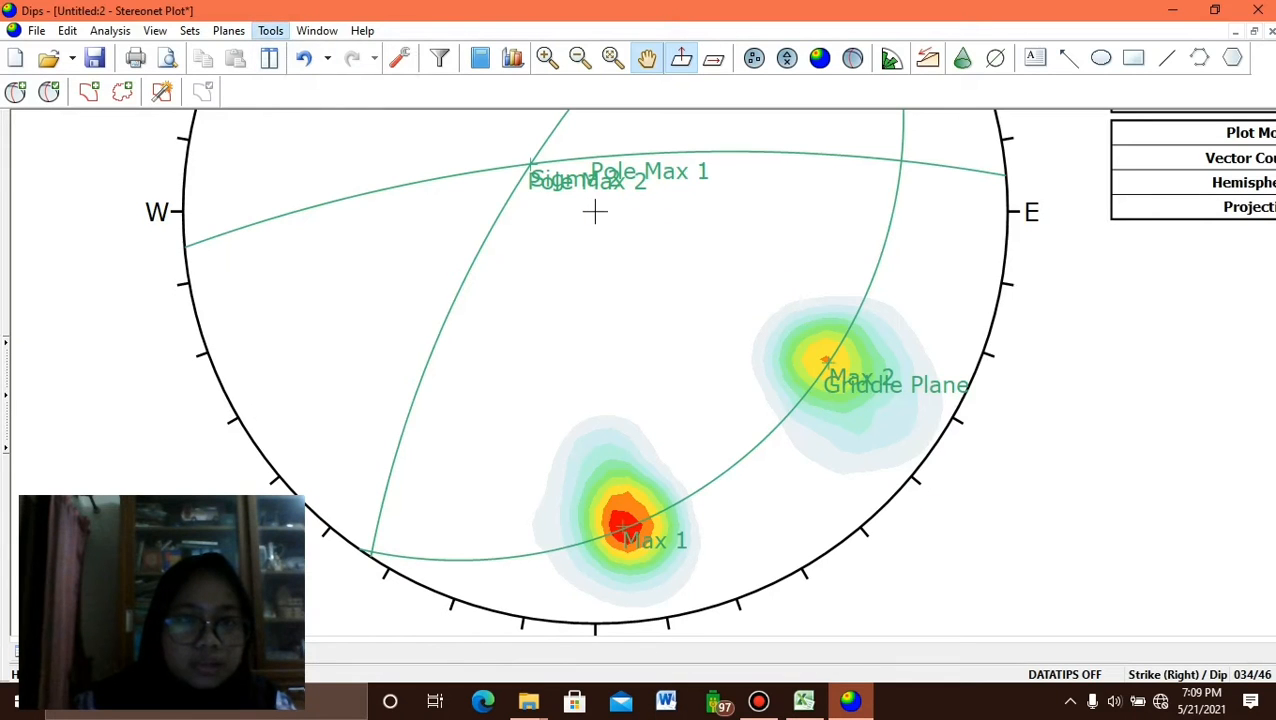
click(270, 30)
key(Down)
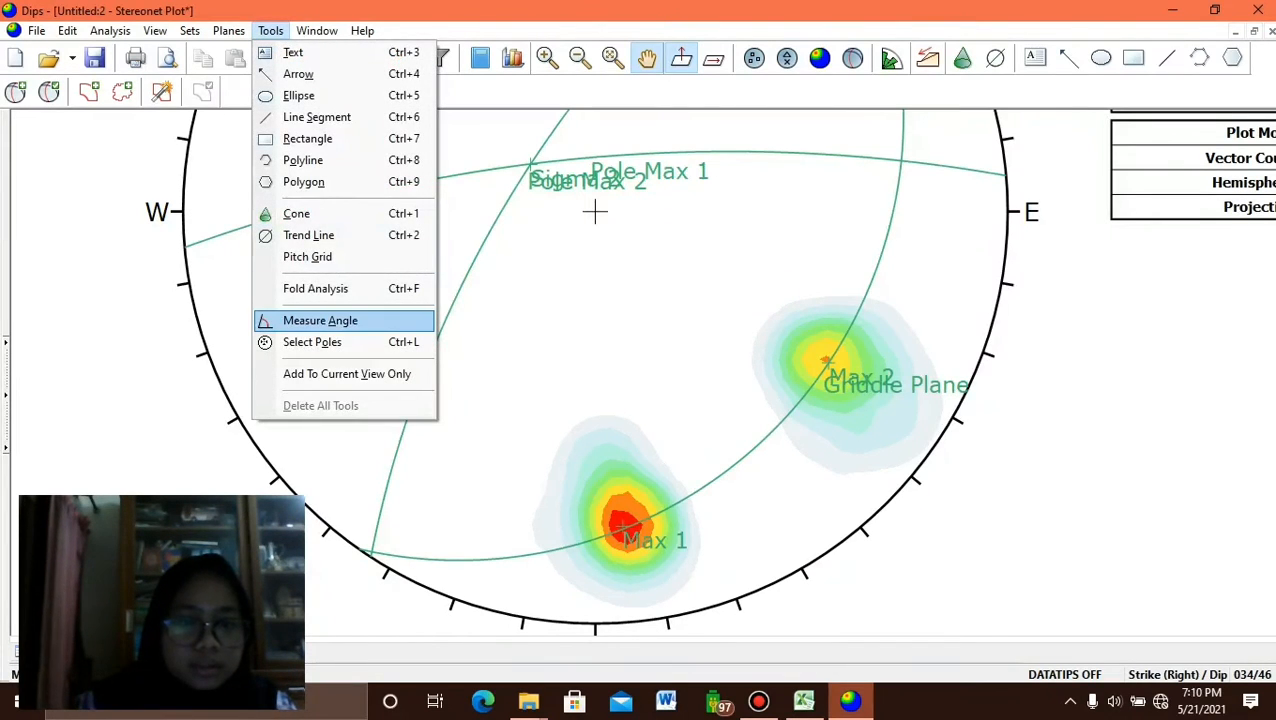
click(320, 320)
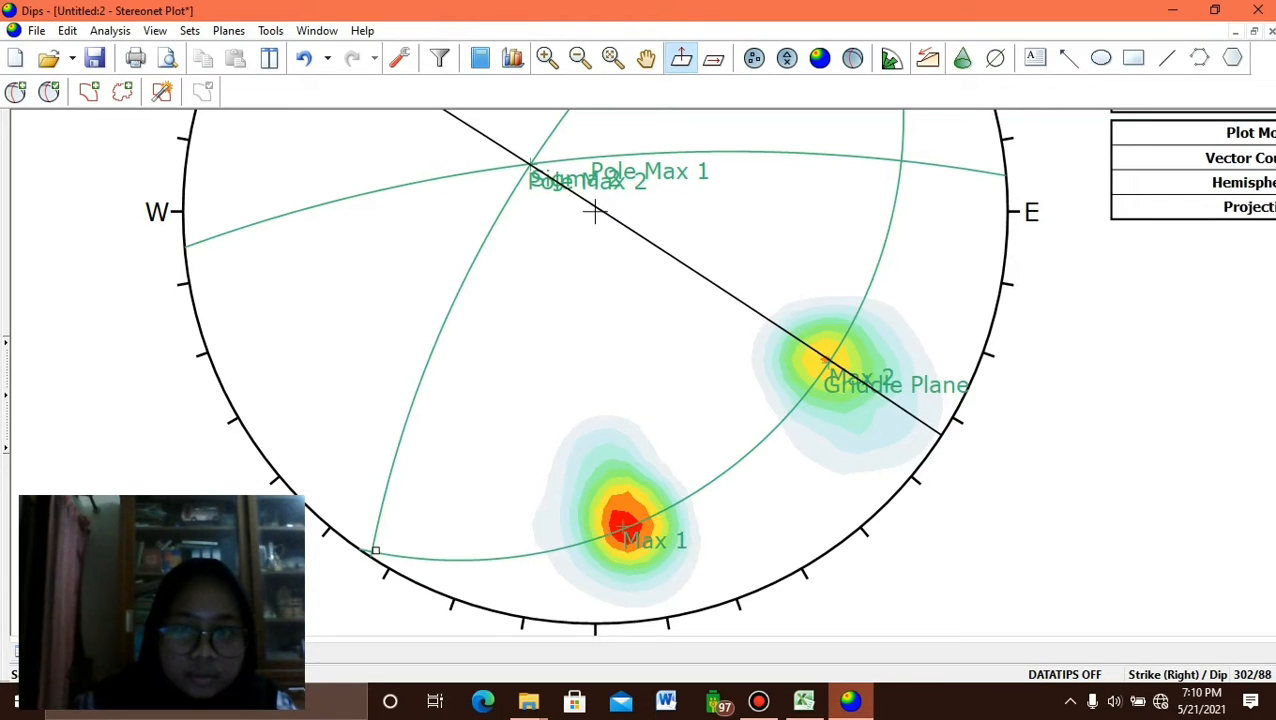
click(375, 550)
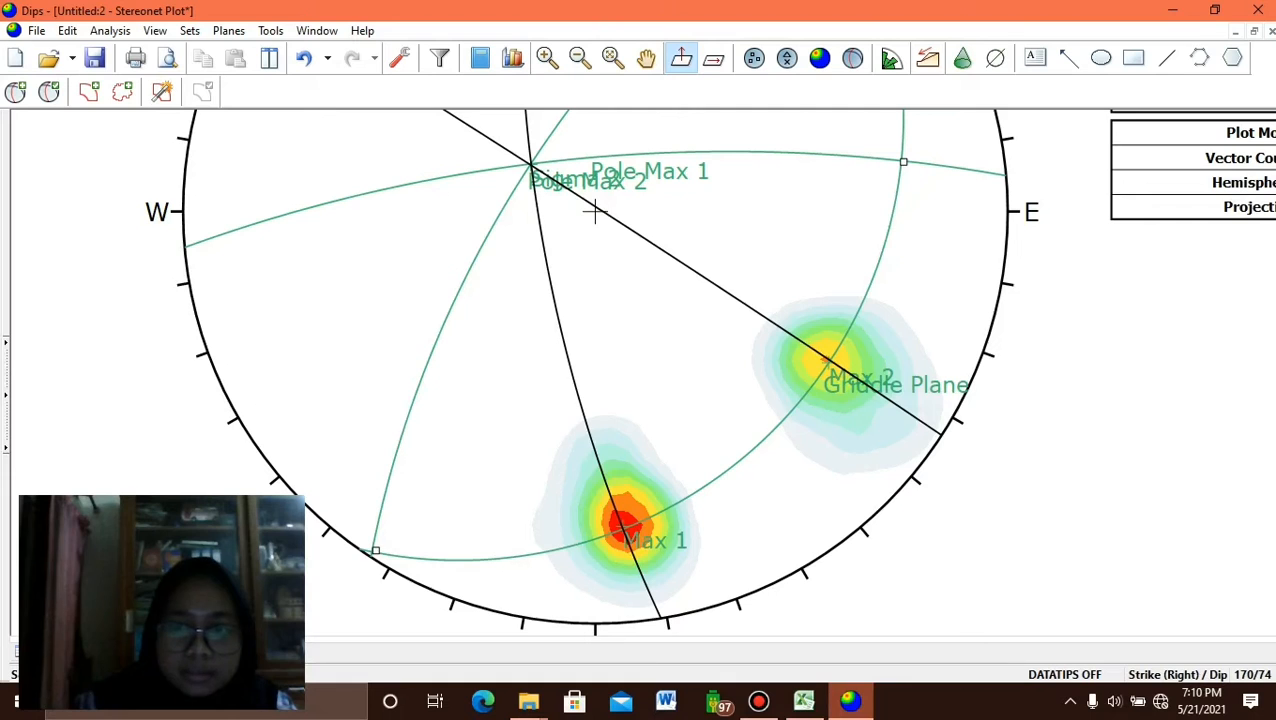
click(594, 210)
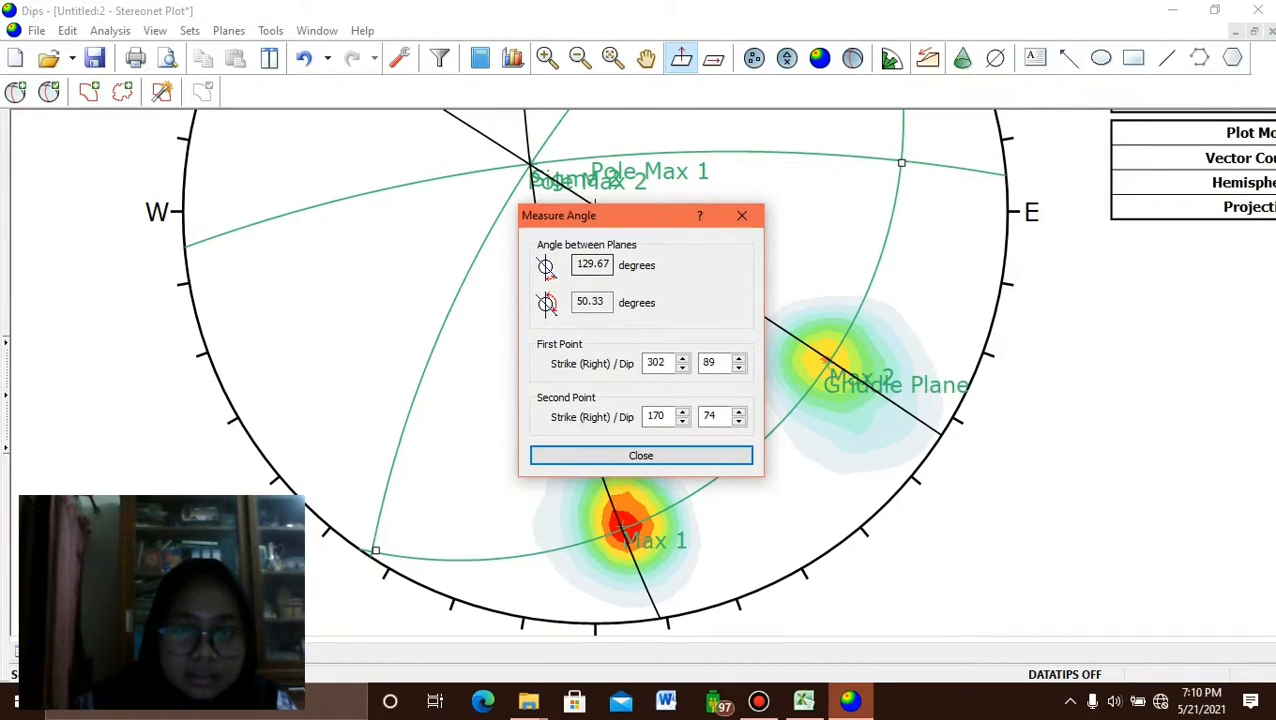
click(608, 265)
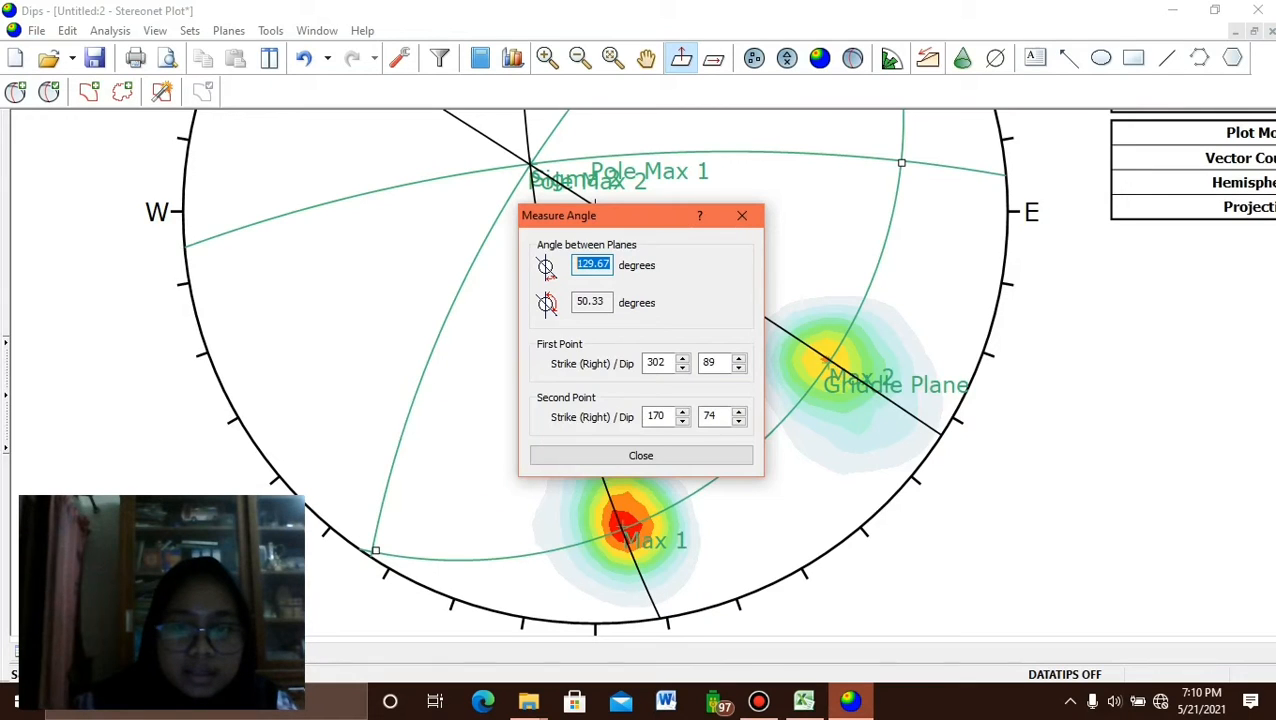
double_click(597, 265)
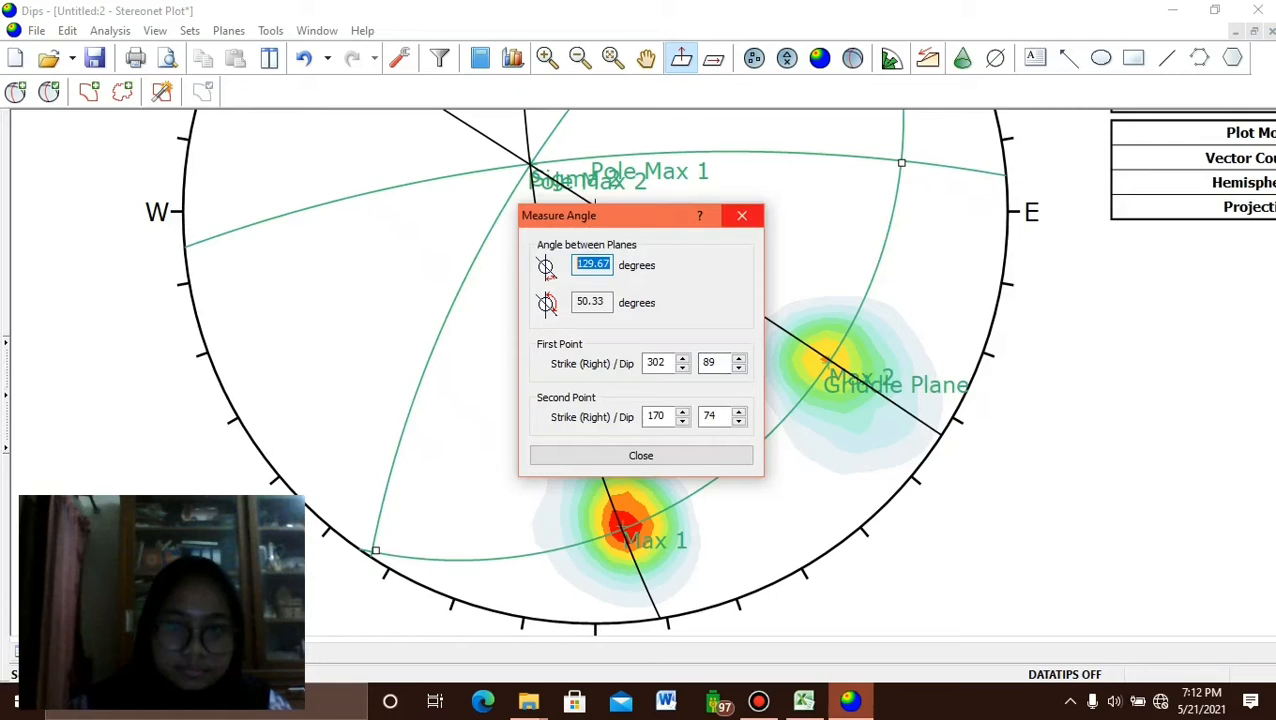
click(741, 215)
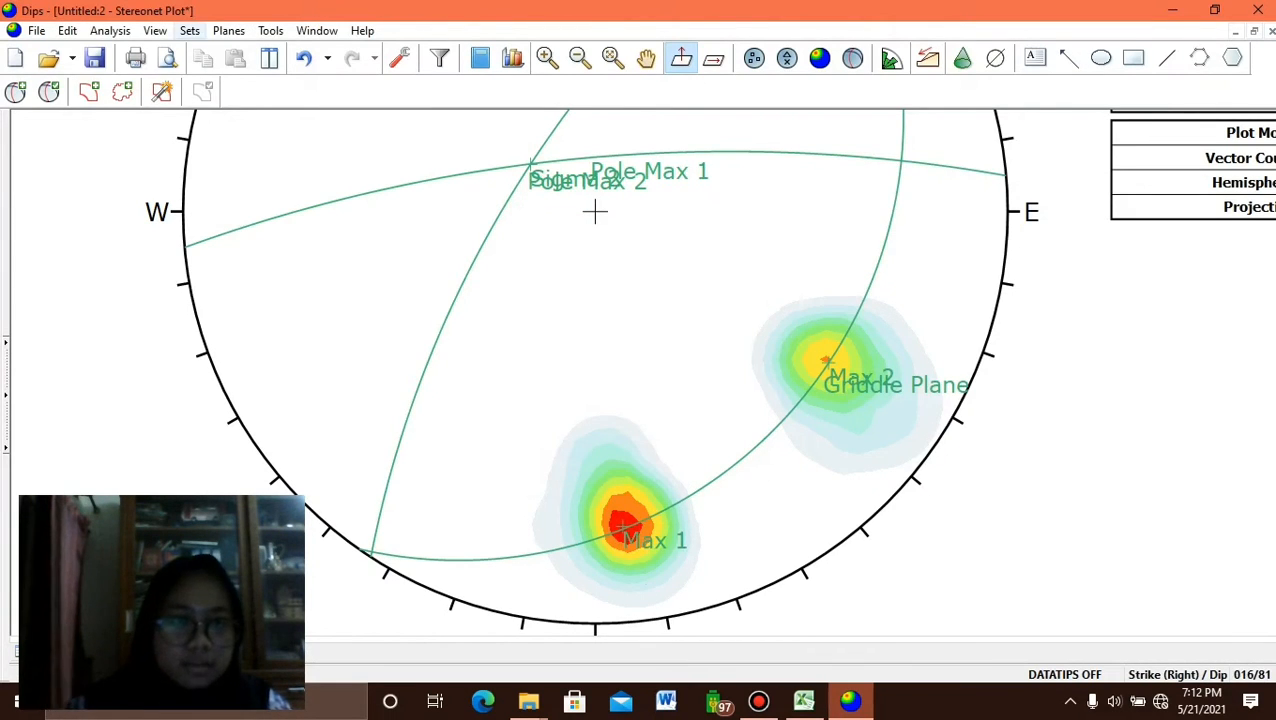
Add a pitch grid along the Griddle Plane arc, at about 35/22.
click(270, 30)
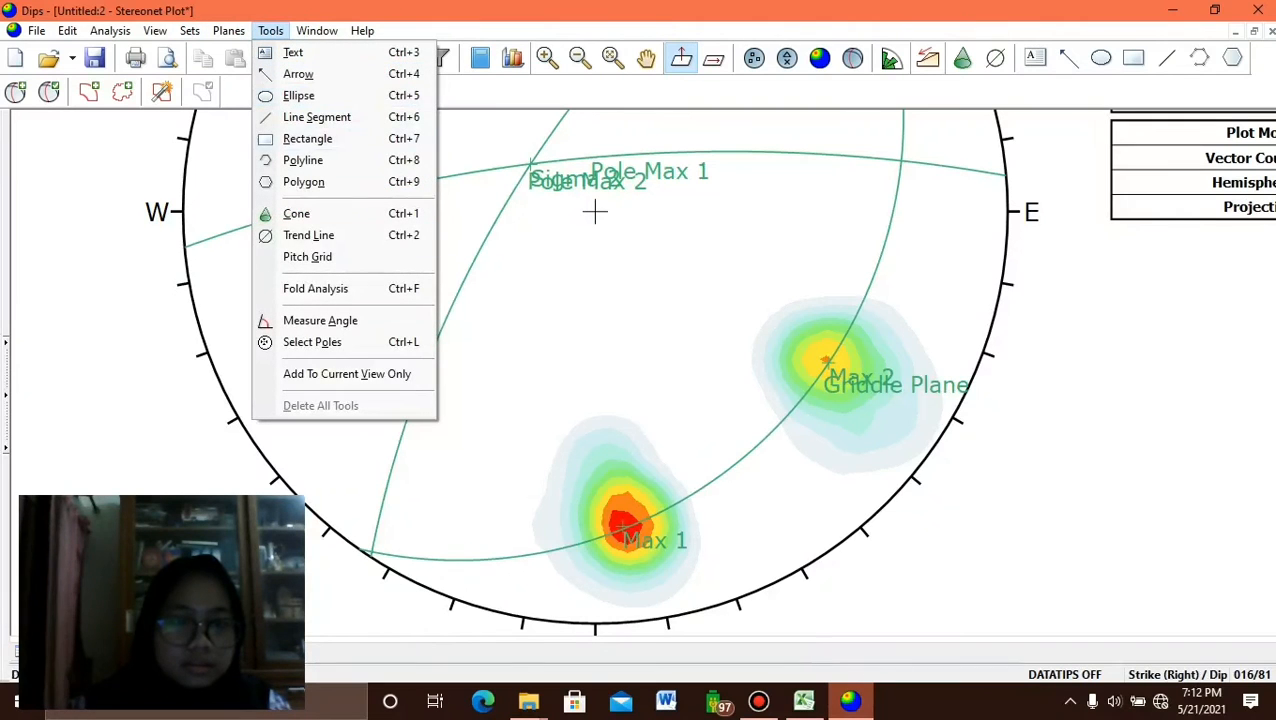
click(307, 256)
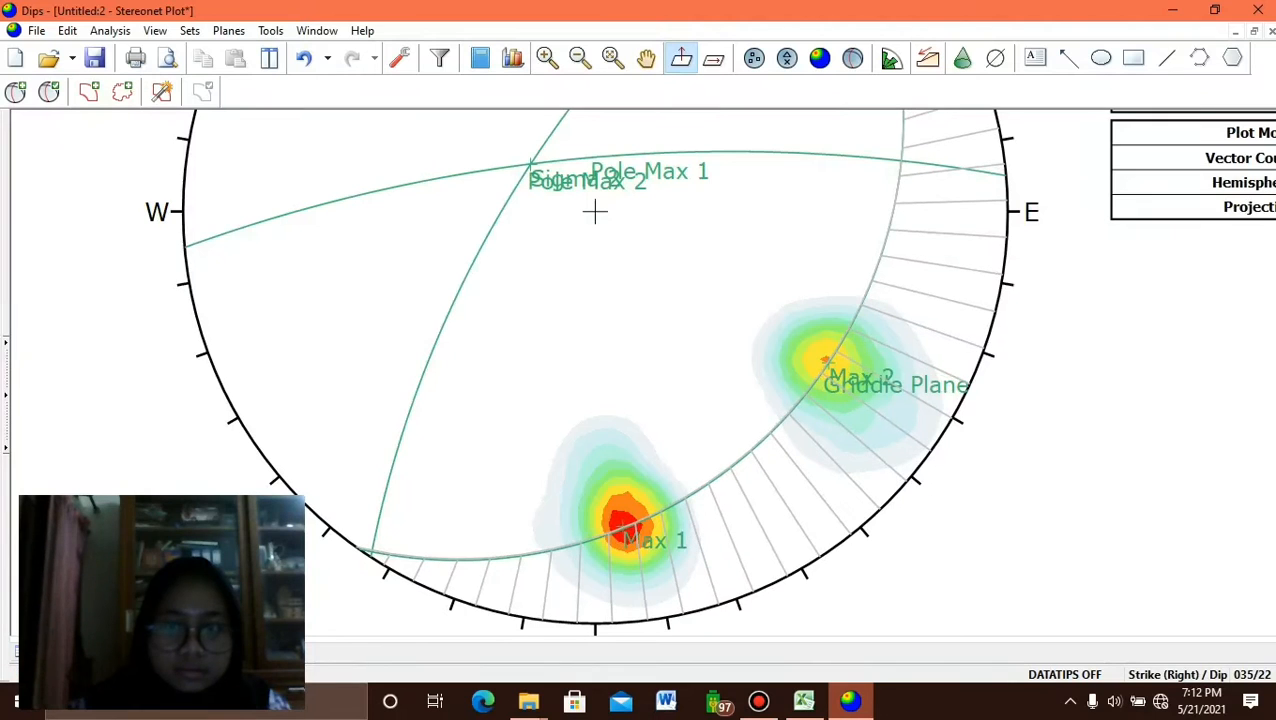
scroll(580, 200, up, 1)
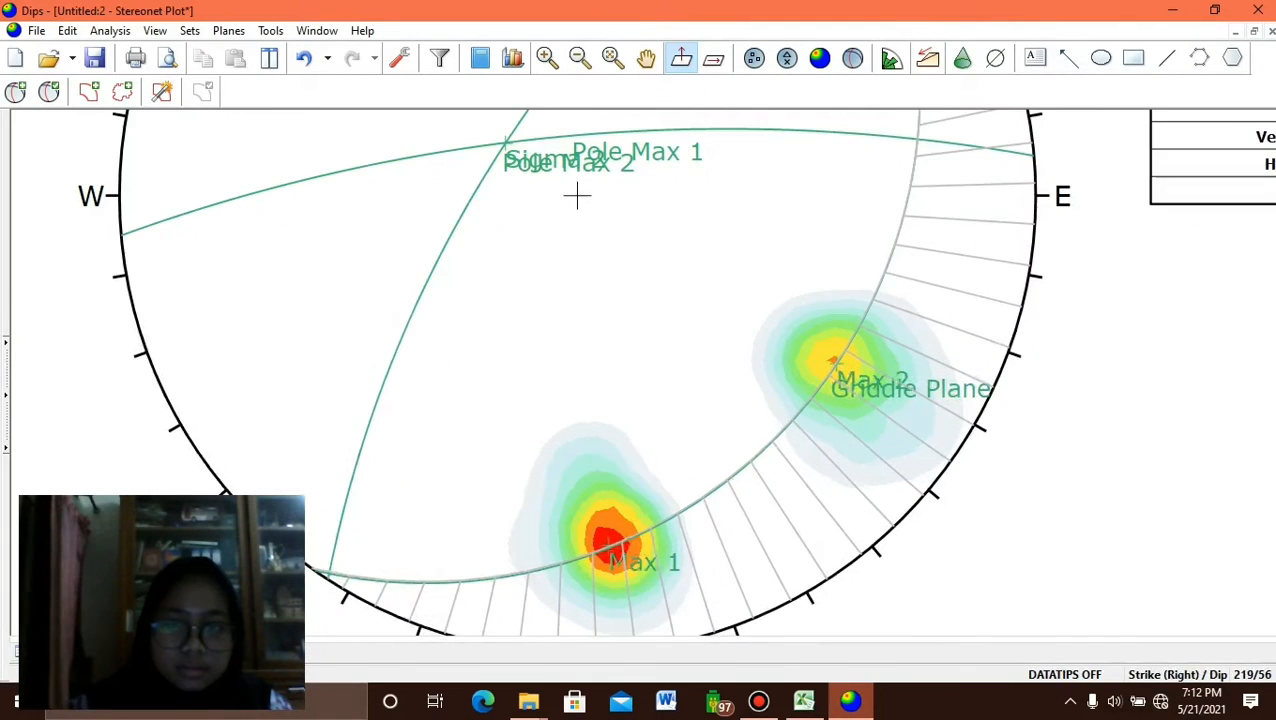
scroll(555, 177, up, 1)
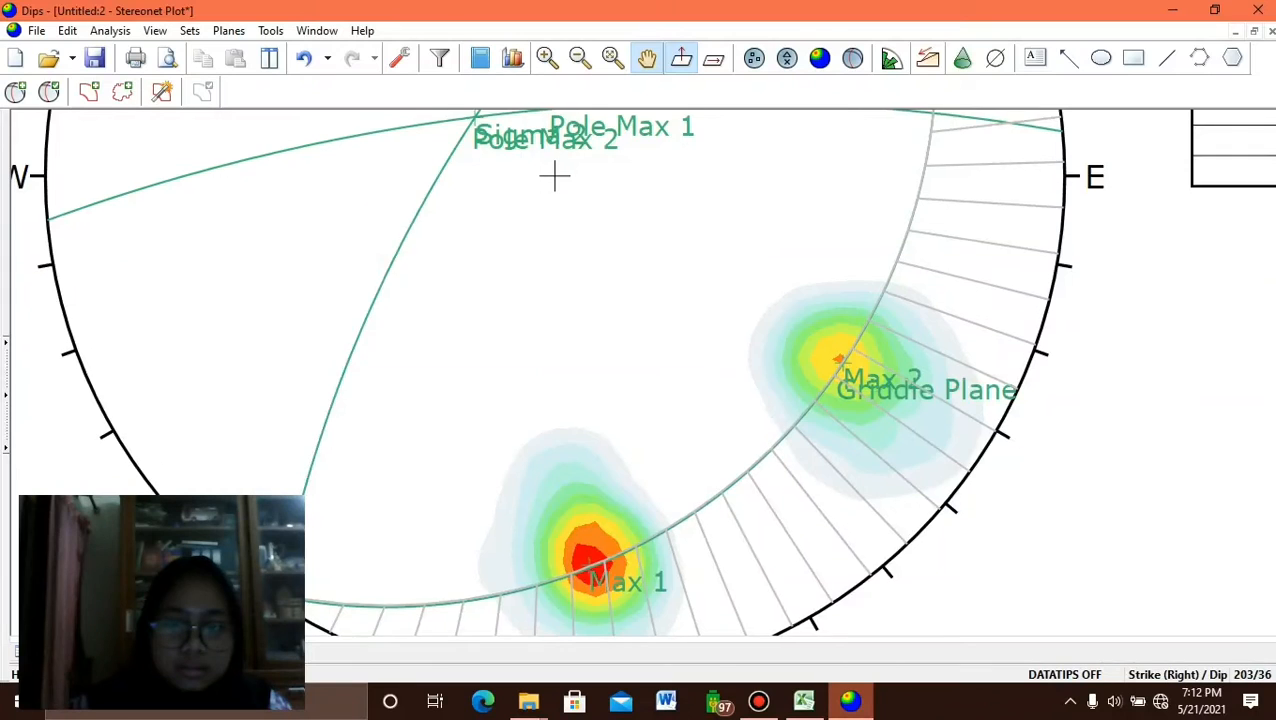
Add a user plane with its pole on the Griddle Plane midway between Max 1 and Max 2, 240/70, labelled Sigma 3, showing only pole and label.
drag(555, 177, 522, 93)
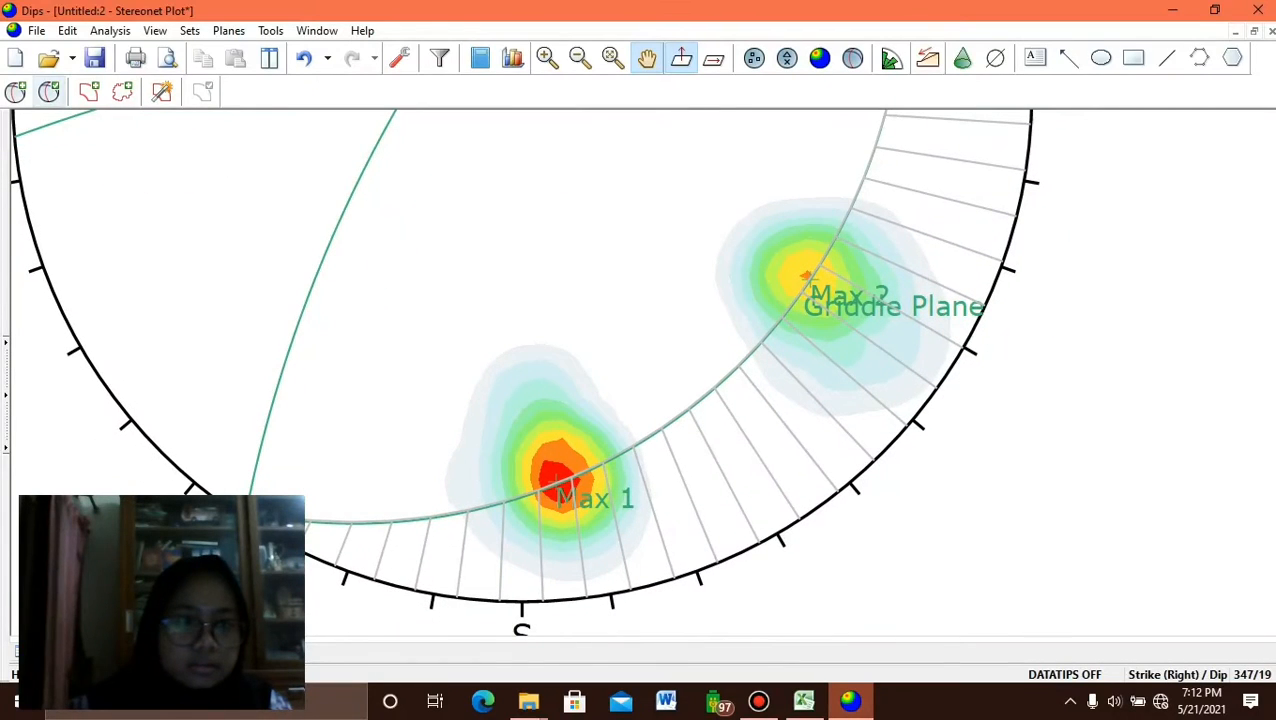
click(15, 91)
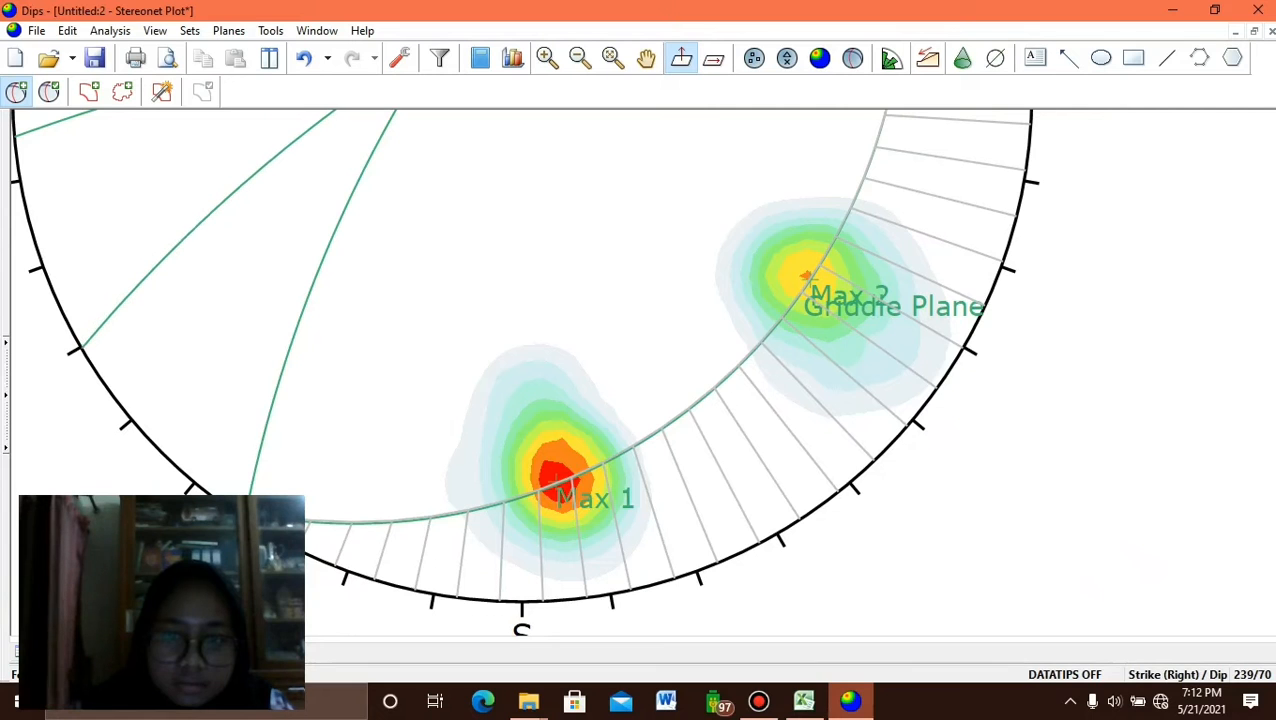
click(701, 400)
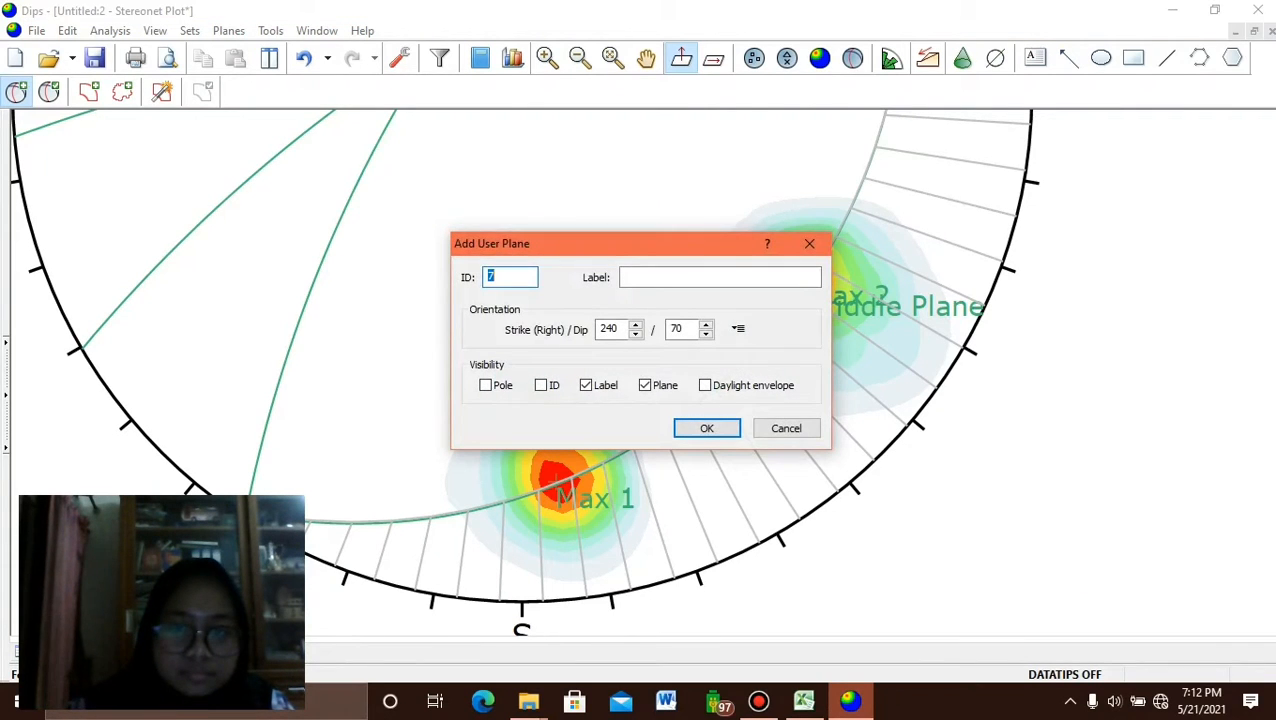
click(719, 277)
text(S)
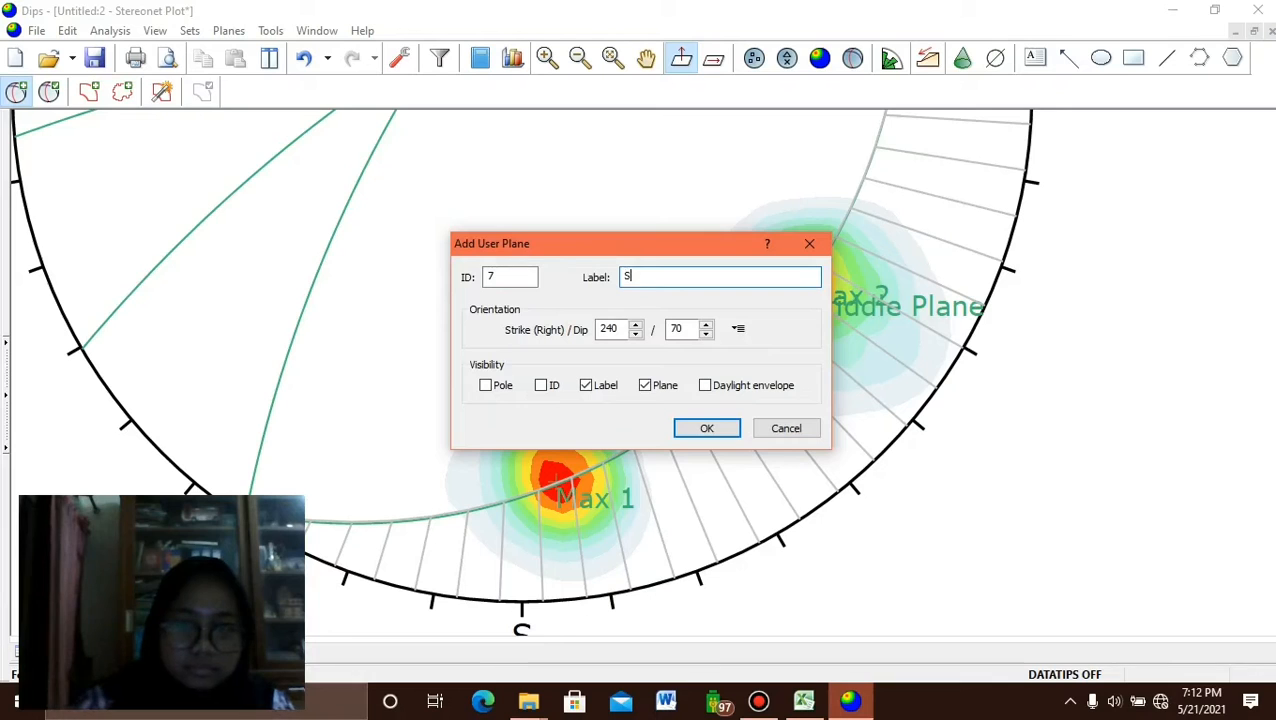
text(igma 3)
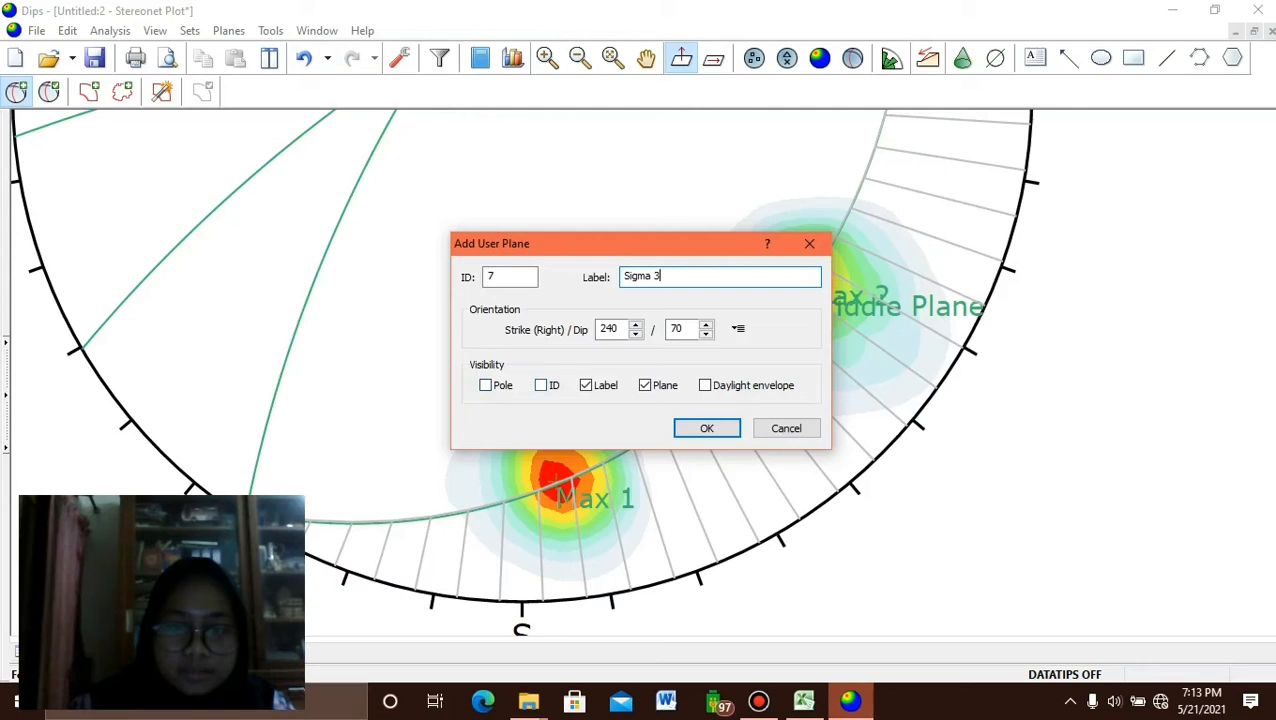
click(486, 385)
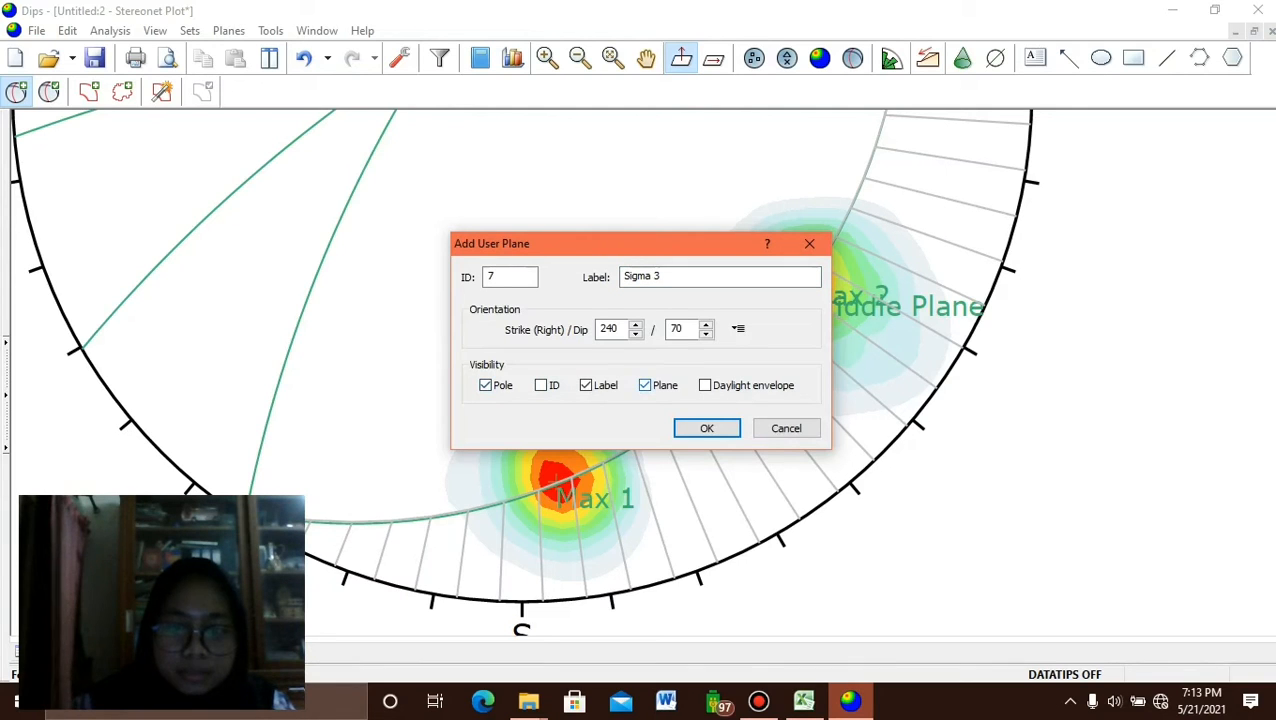
click(645, 385)
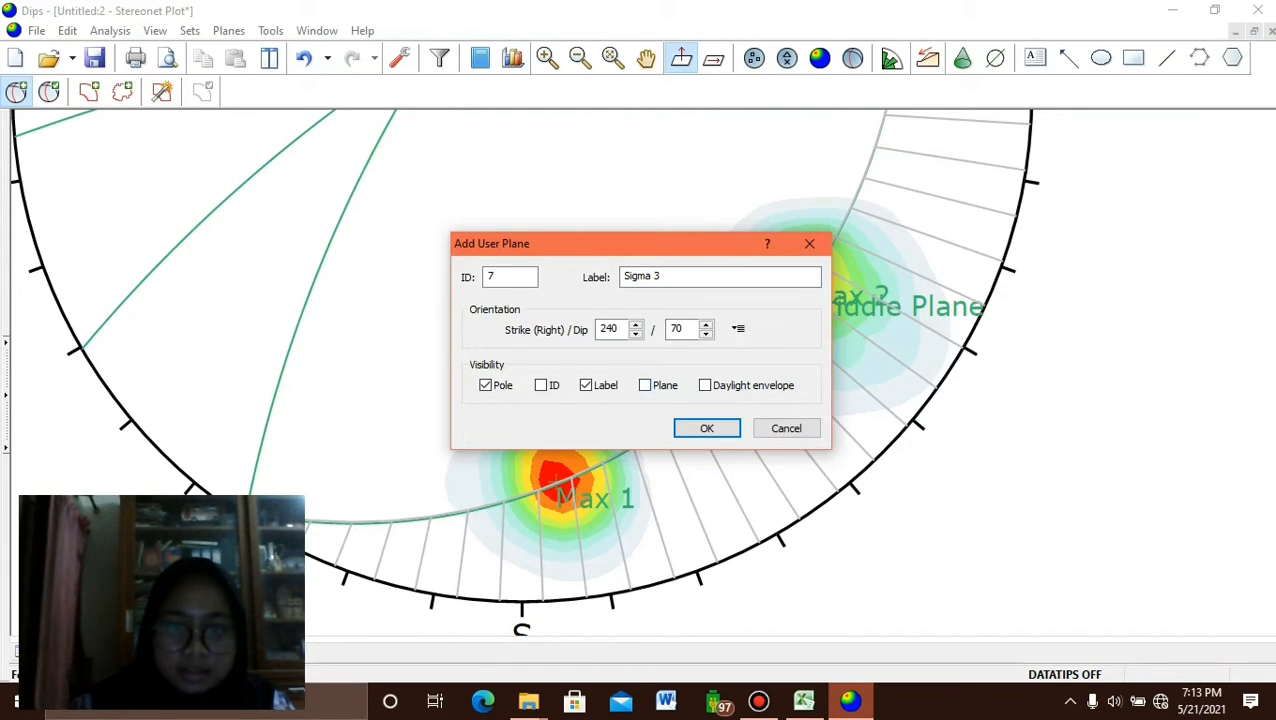
click(707, 428)
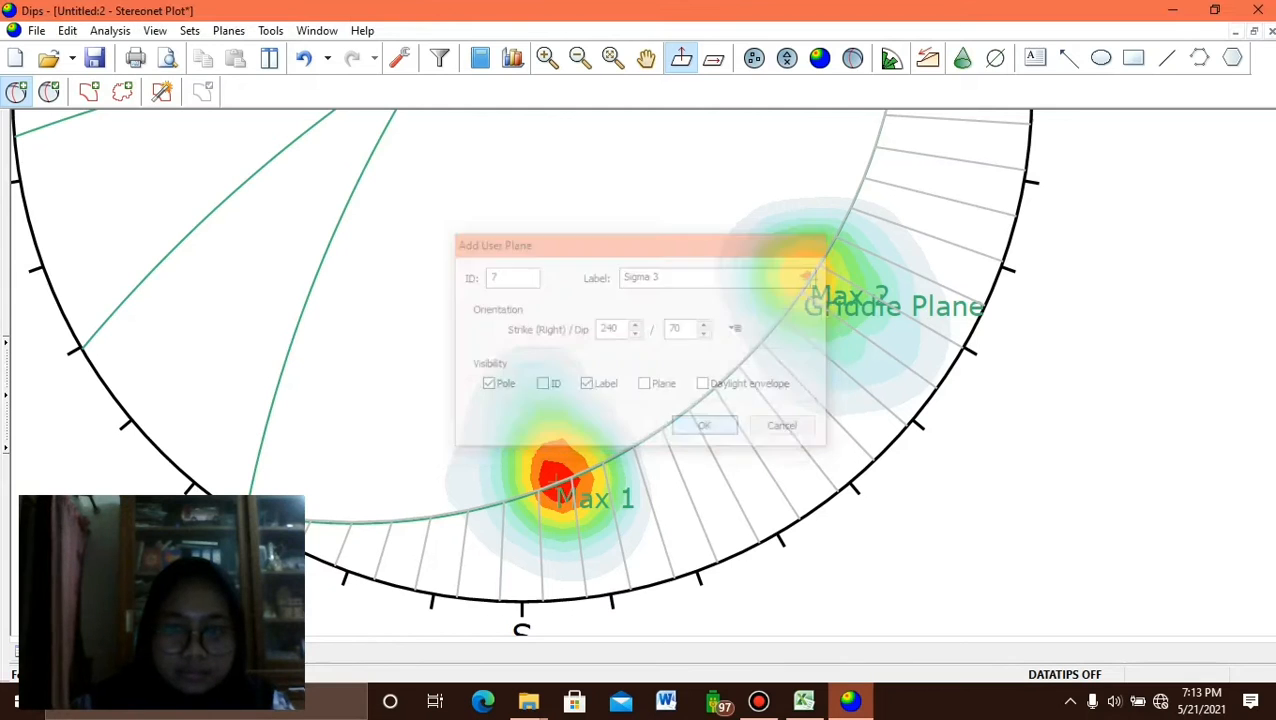
Add a user plane through Sigma 2 and Sigma 3, 147/82, labelled Sigma 1, showing only its pole and label.
scroll(756, 361, up, 2)
scroll(756, 361, down, 3)
scroll(546, 121, down, 1)
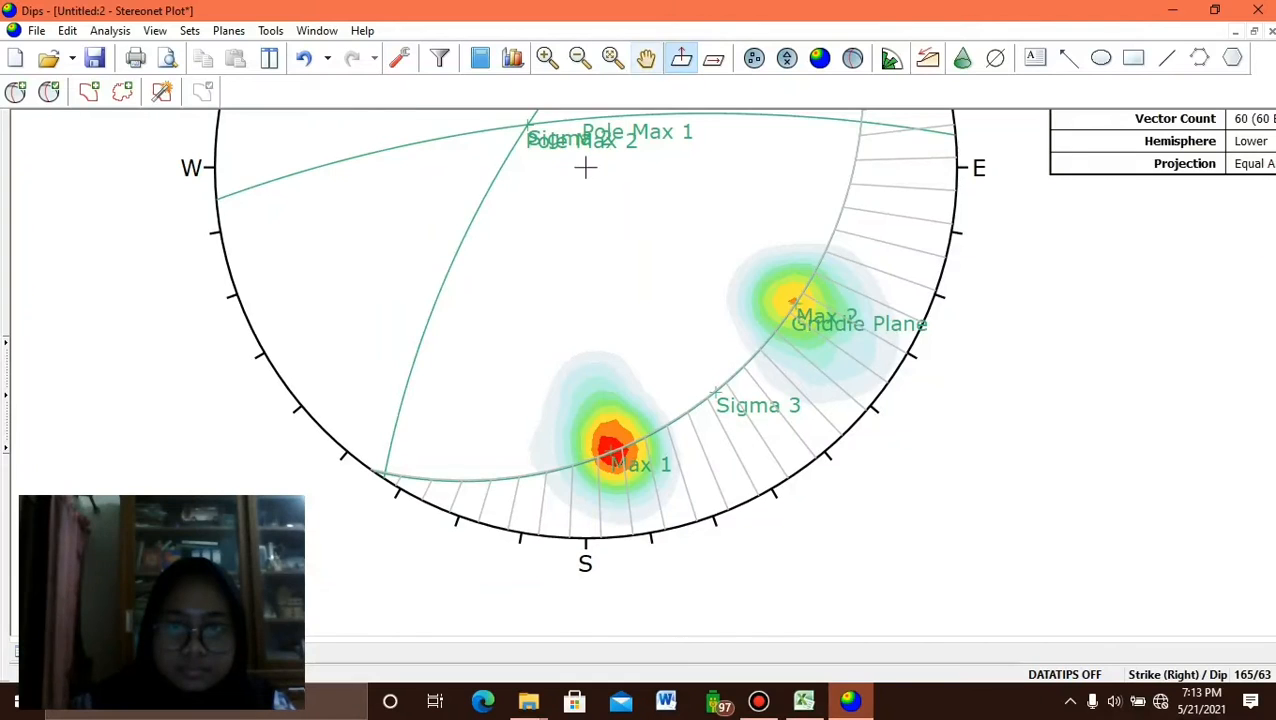
drag(585, 168, 459, 286)
scroll(417, 242, down, 1)
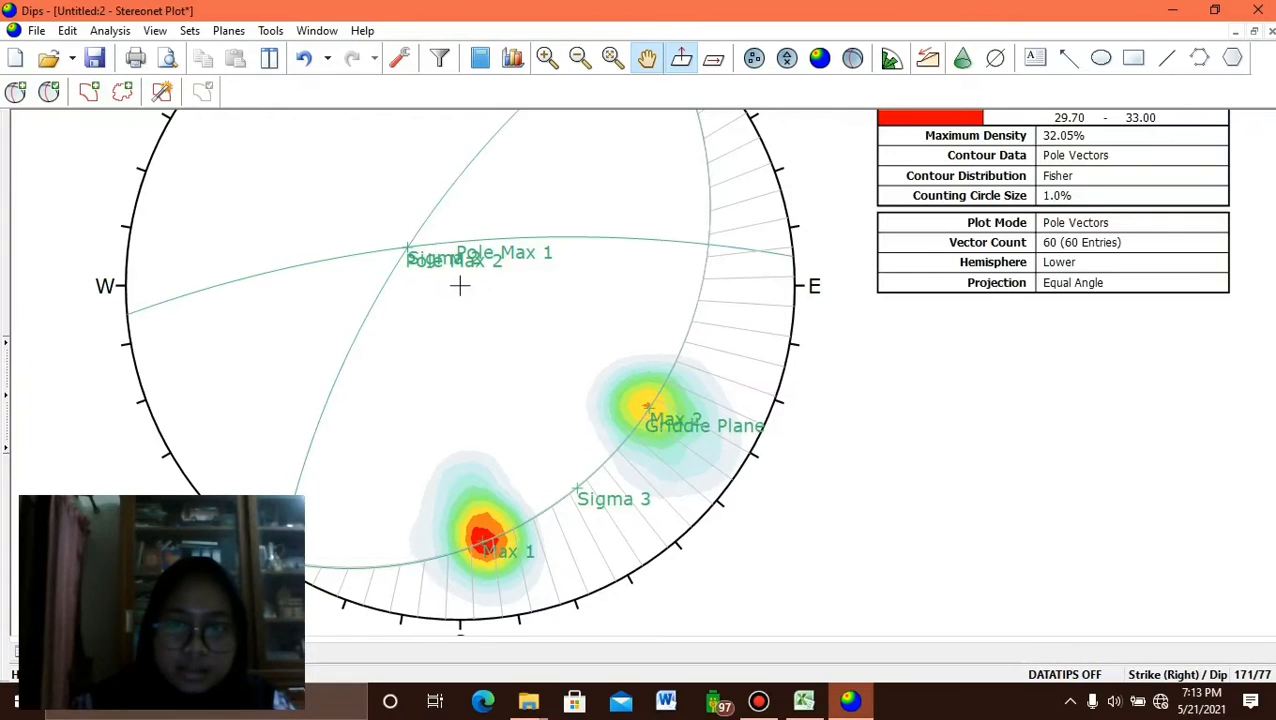
scroll(459, 286, down, 3)
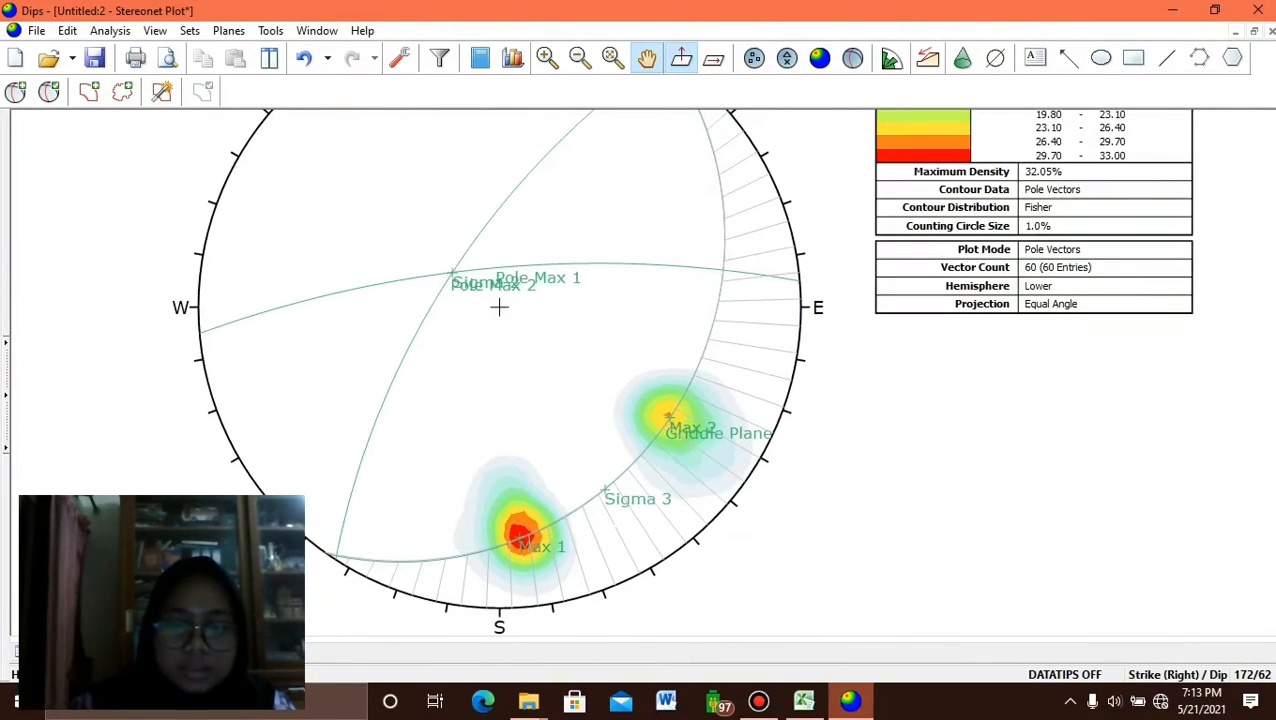
click(15, 91)
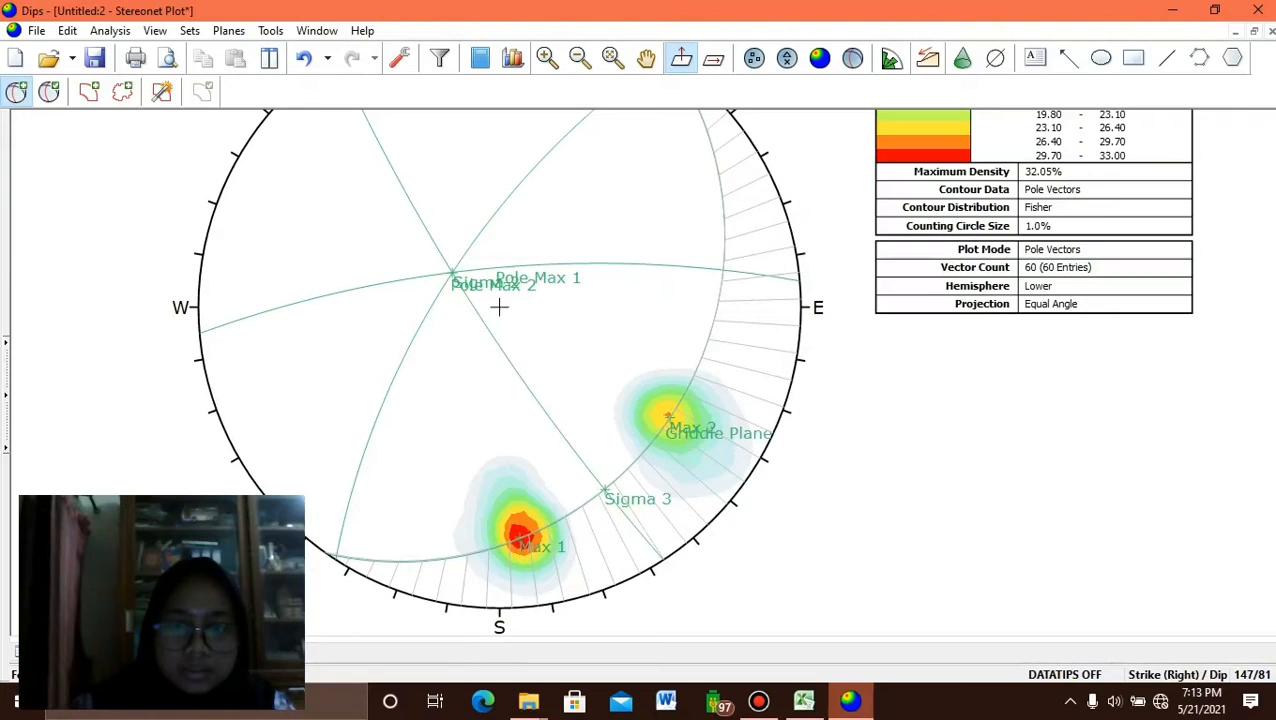
click(499, 307)
key(Tab)
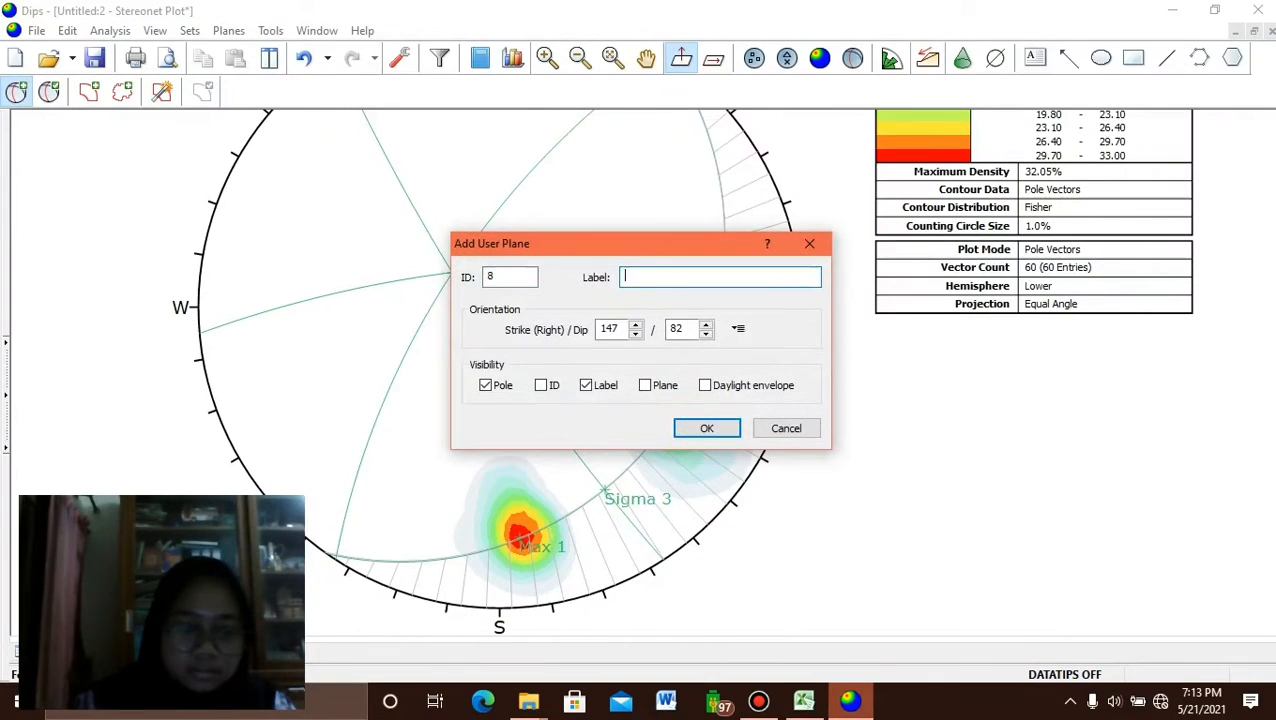
text(Sig)
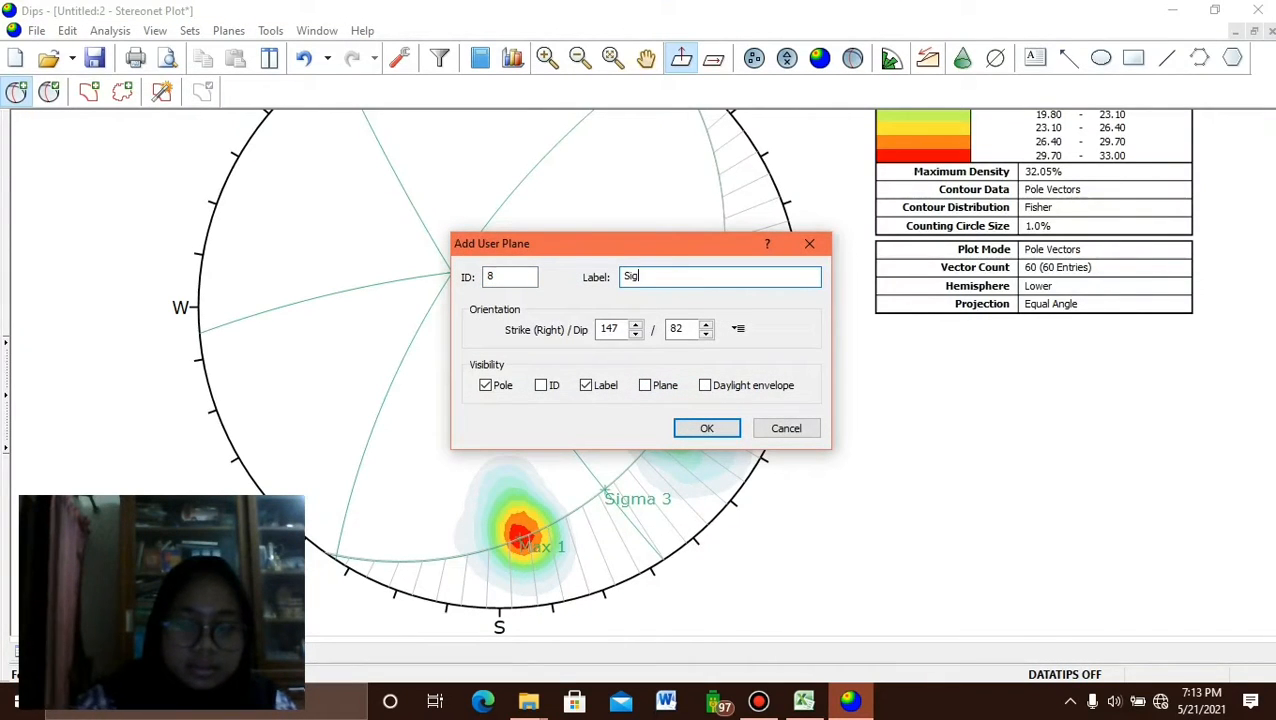
text(ma 1)
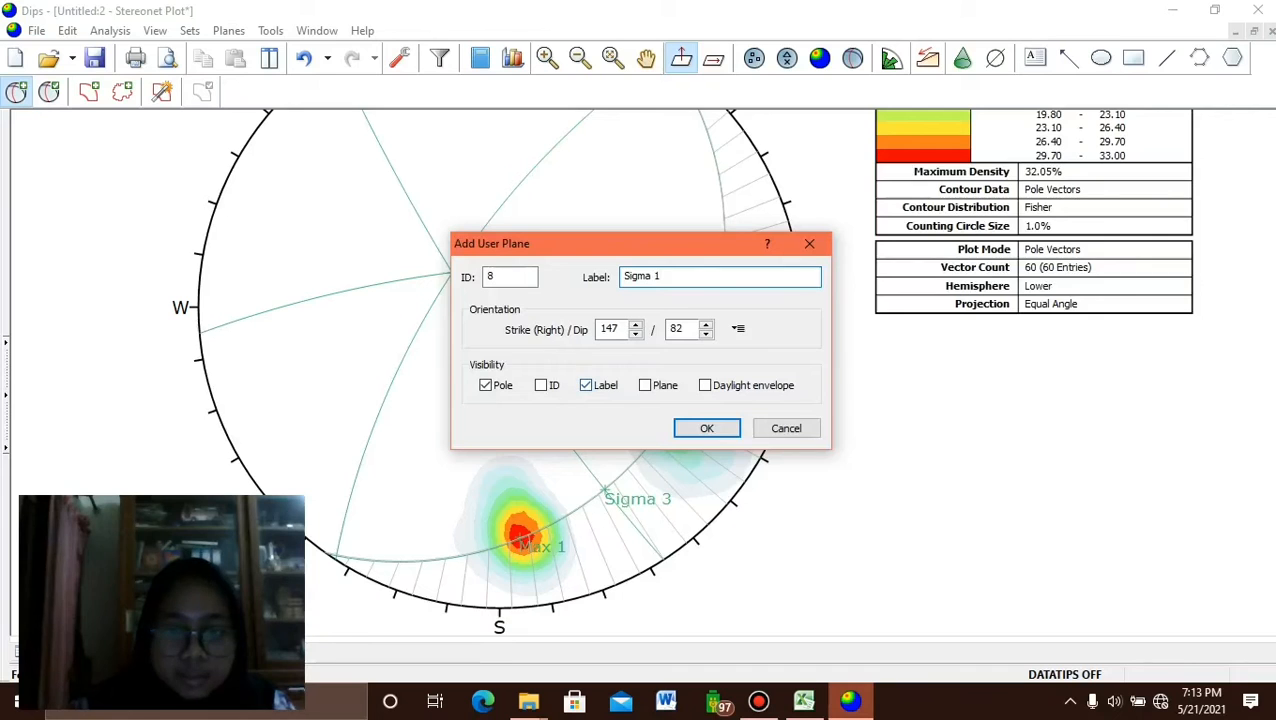
key(Return)
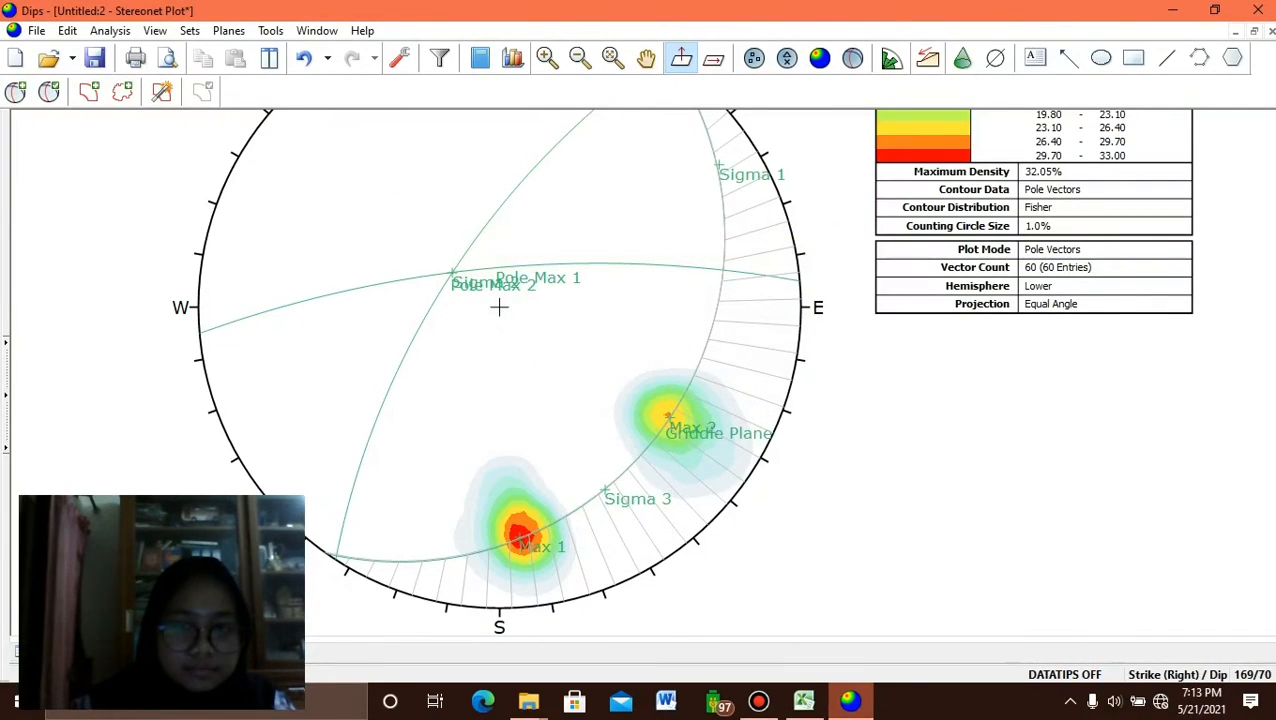
Edit the user planes and set the colour of the Max 1 and Max 2 poles to black.
scroll(709, 267, down, 1)
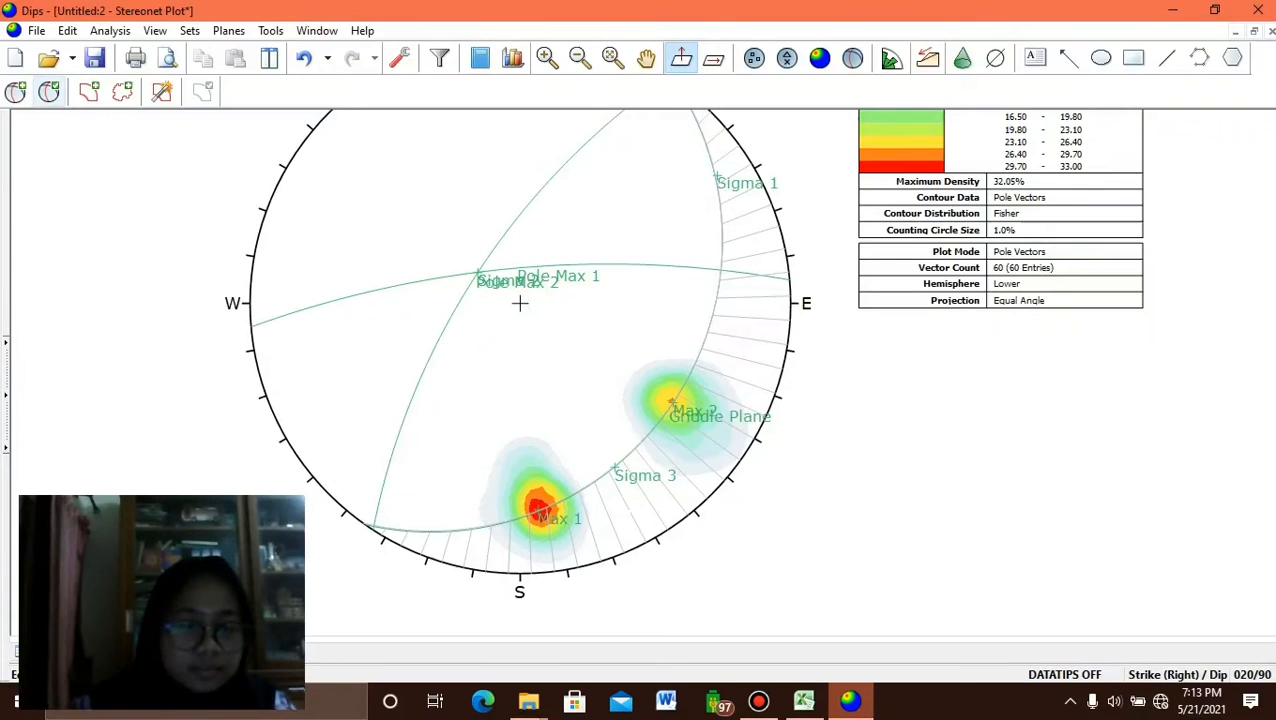
scroll(519, 303, up, 2)
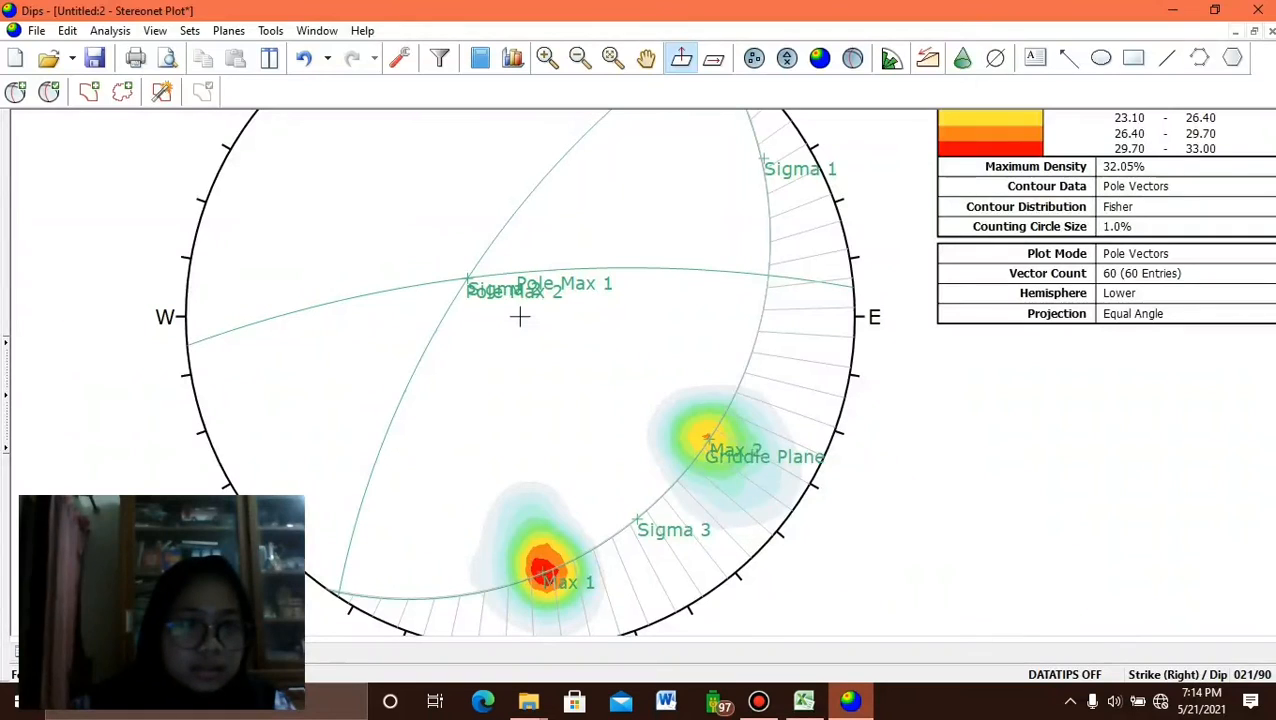
click(49, 92)
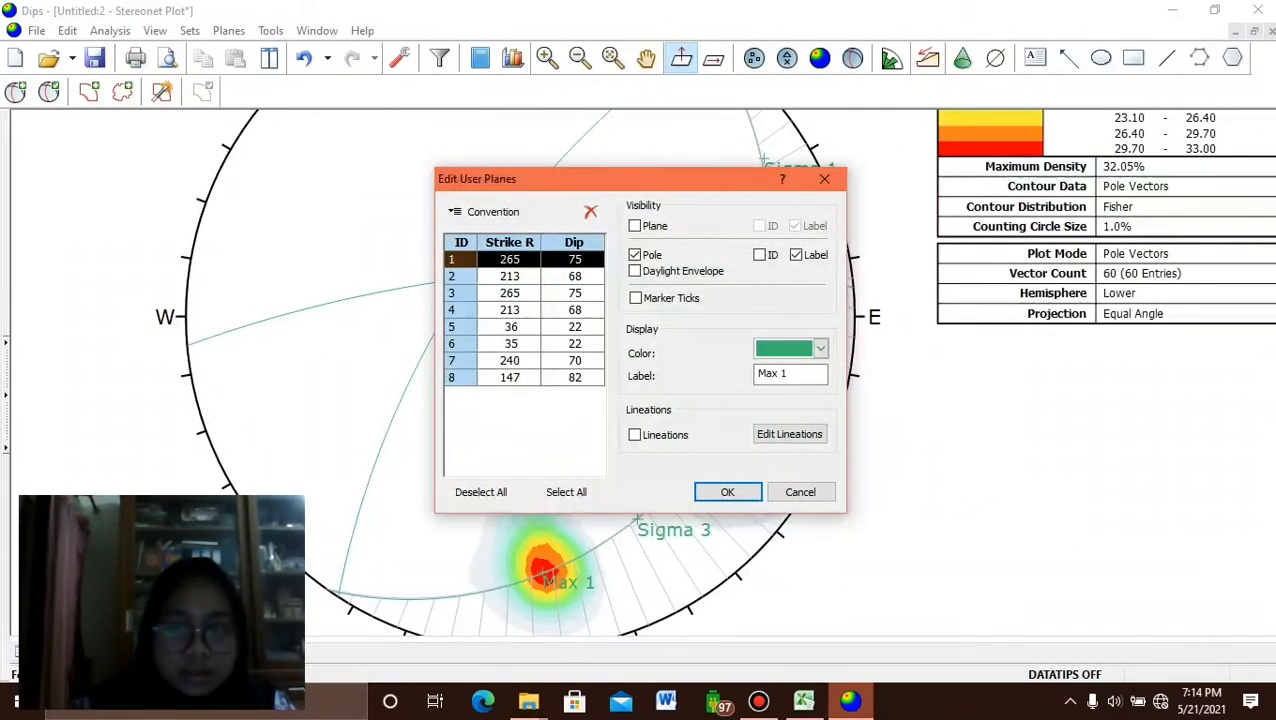
click(820, 347)
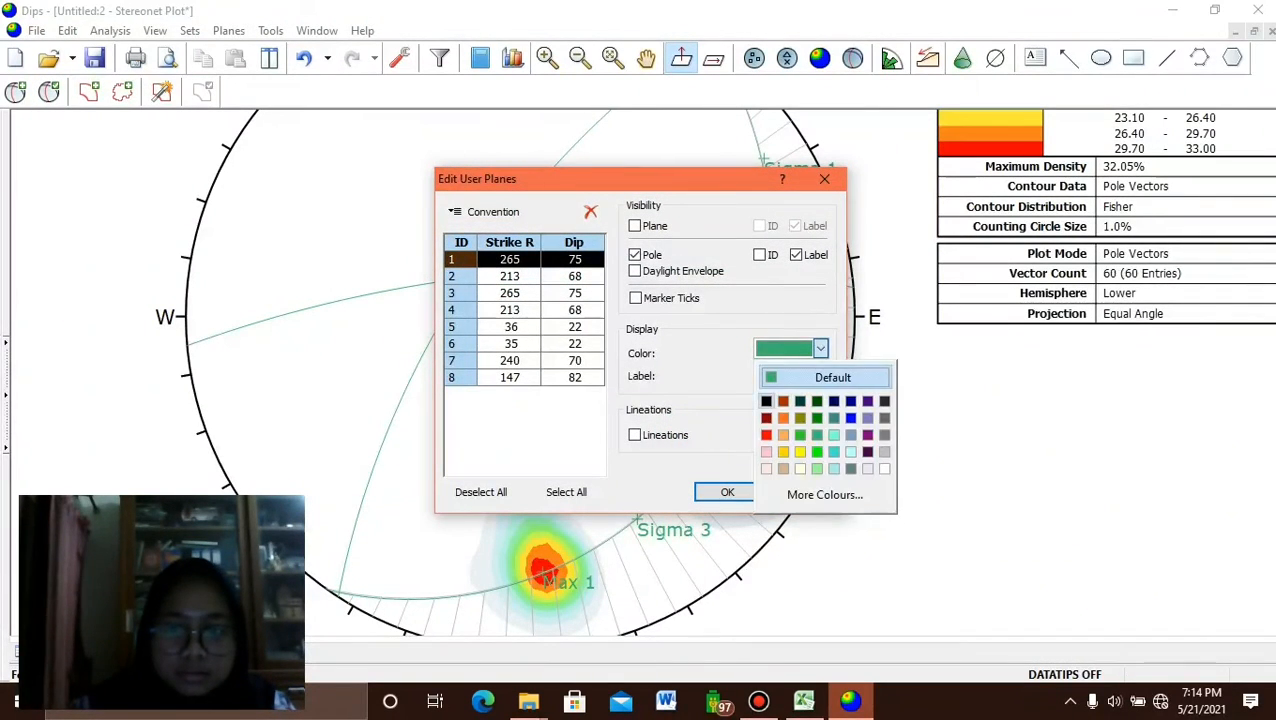
click(765, 400)
click(574, 276)
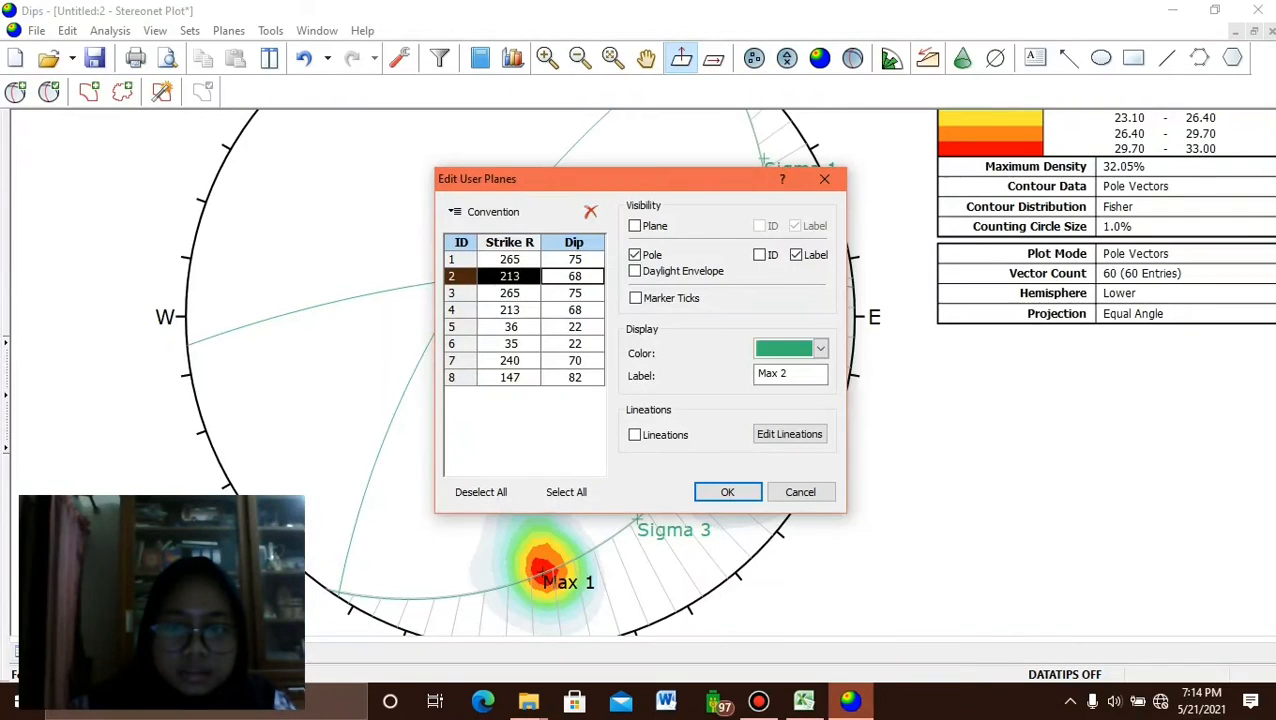
click(820, 347)
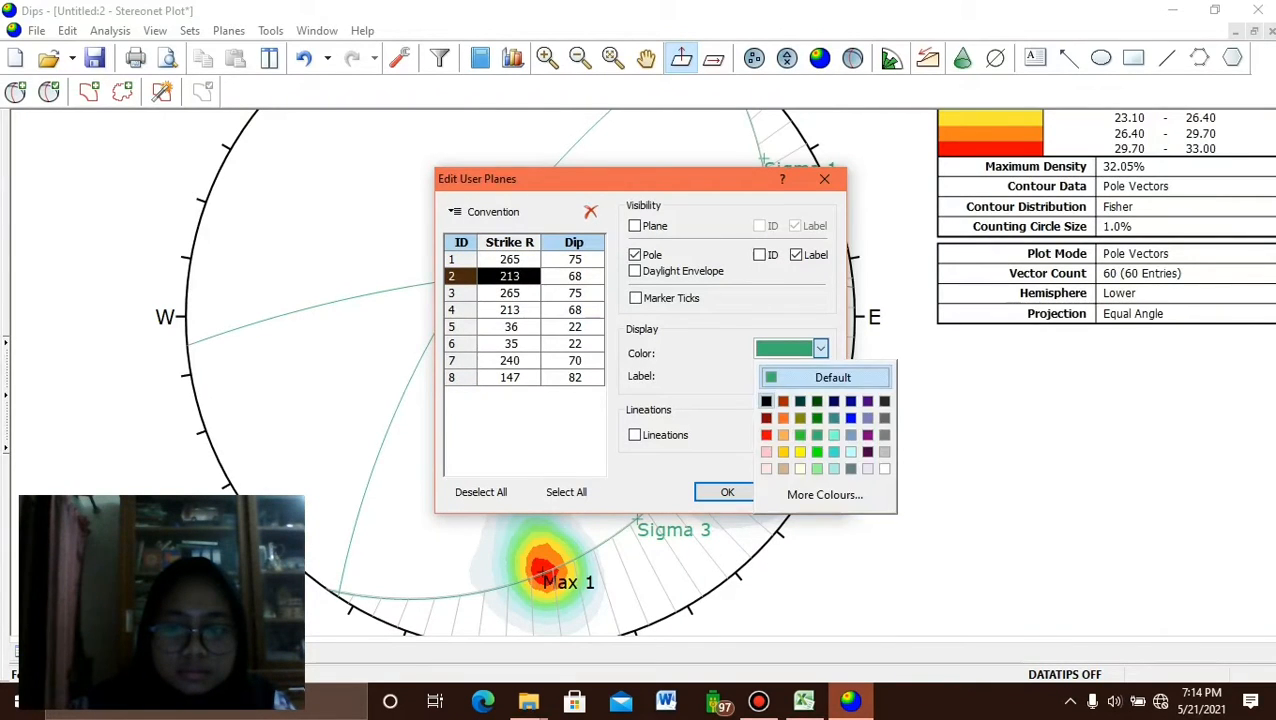
click(766, 401)
Set the colour of the Pole Max 1 and Pole Max 2 planes to brown.
click(574, 293)
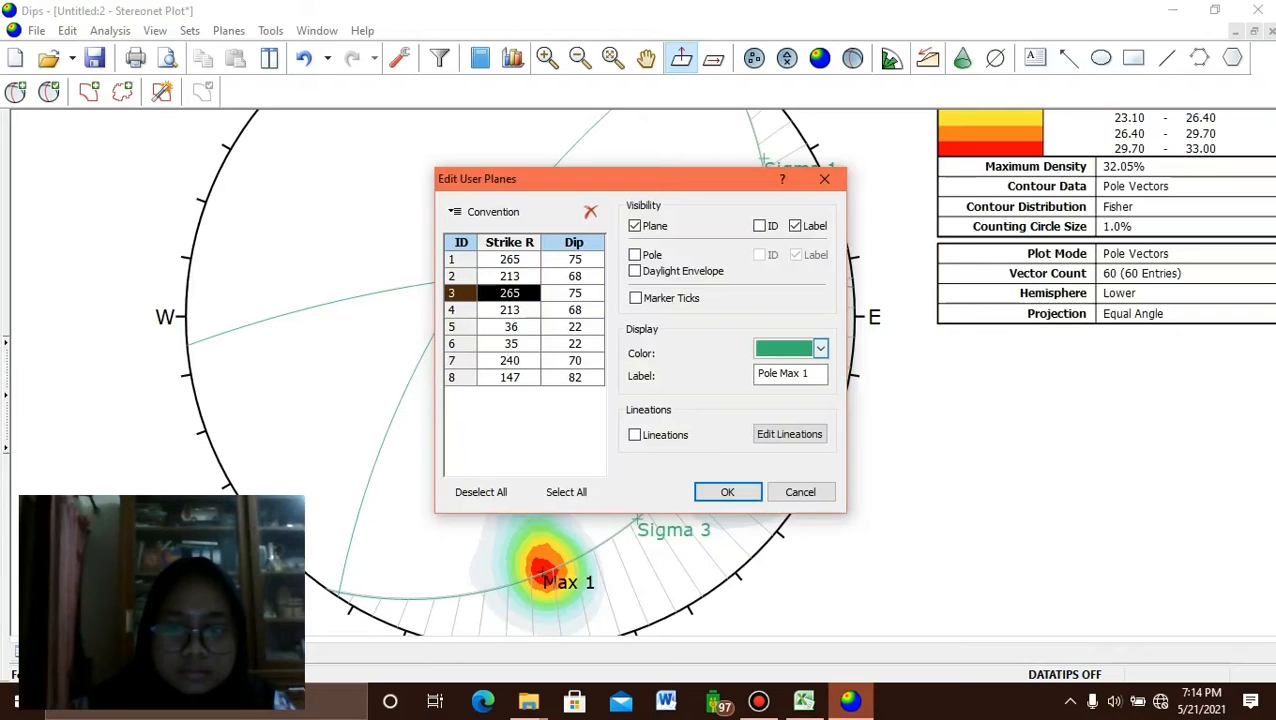
click(820, 347)
click(783, 401)
click(574, 293)
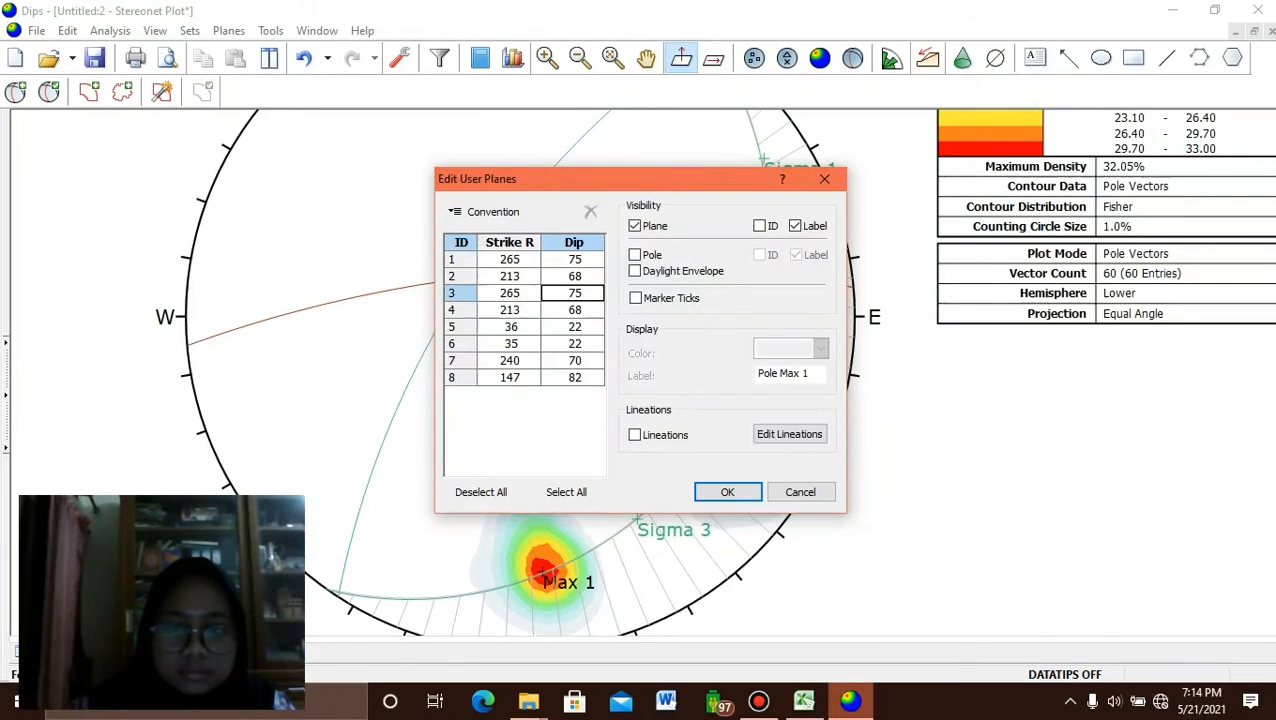
click(574, 310)
click(820, 347)
click(783, 401)
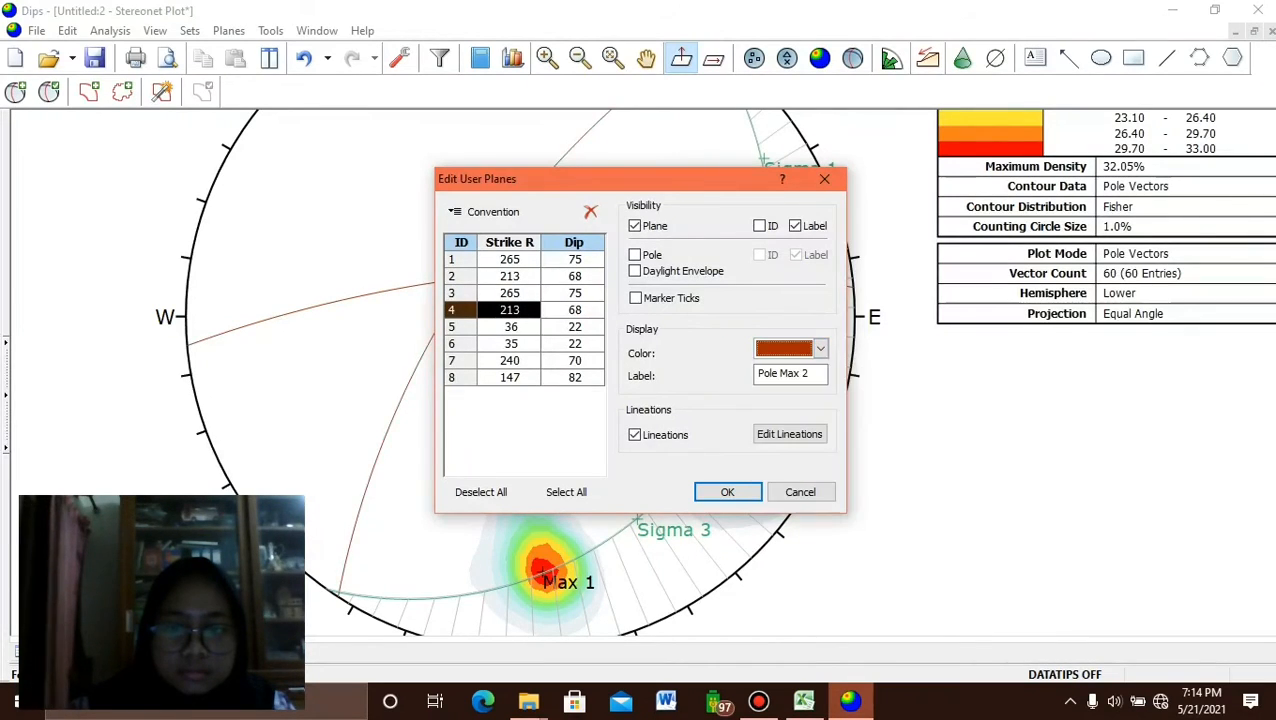
click(574, 310)
Set the Sigma 2 pole's colour to purple and the Griddle Plane's colour to the default green.
click(574, 327)
click(820, 347)
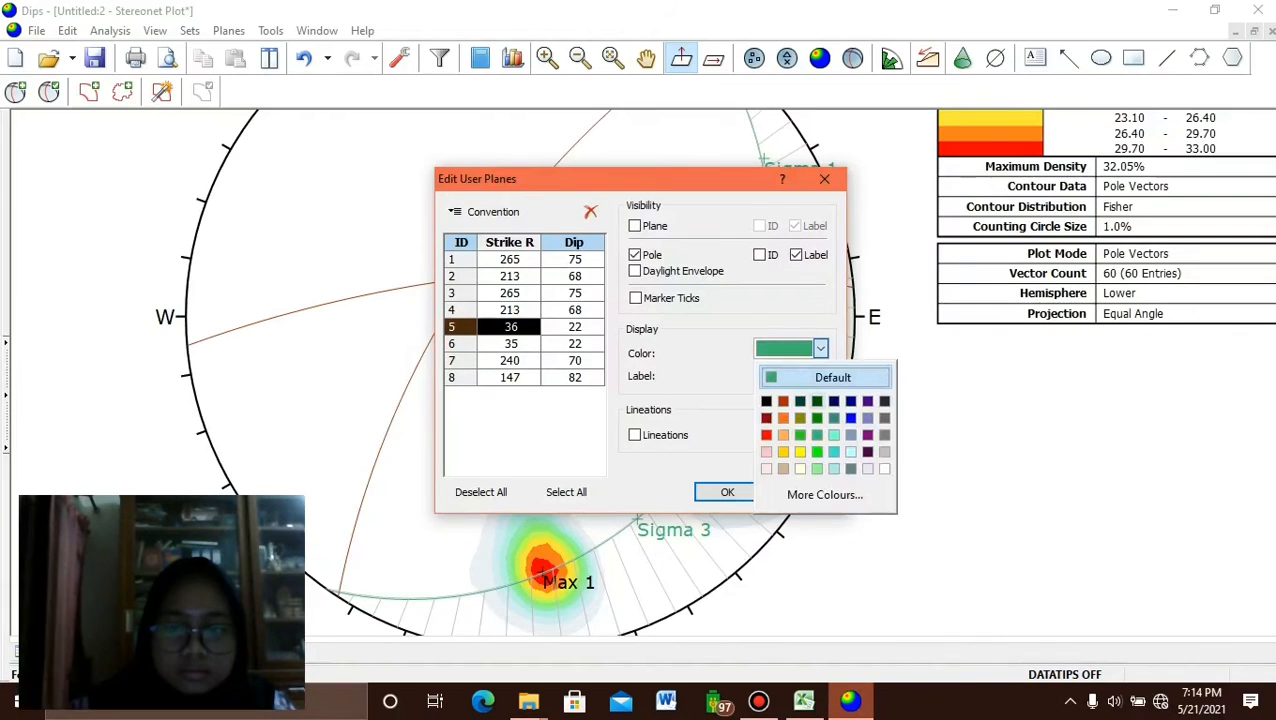
click(867, 435)
click(574, 327)
click(574, 344)
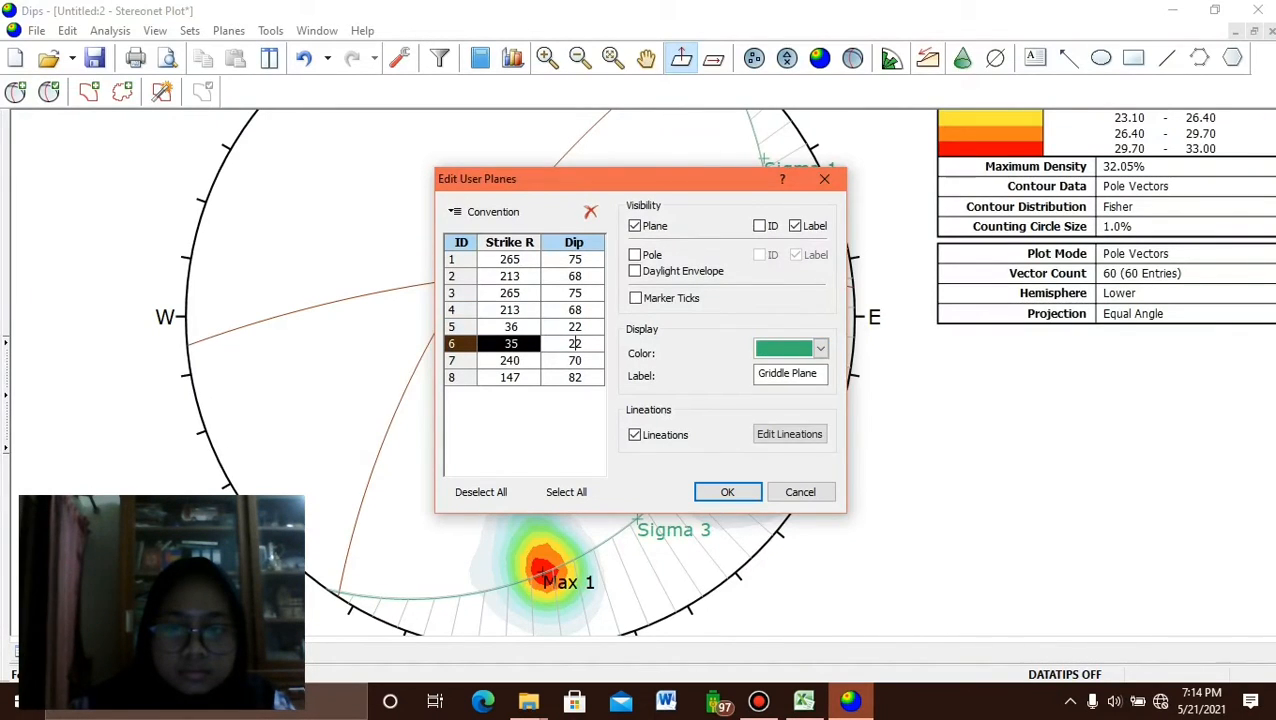
click(820, 347)
click(833, 377)
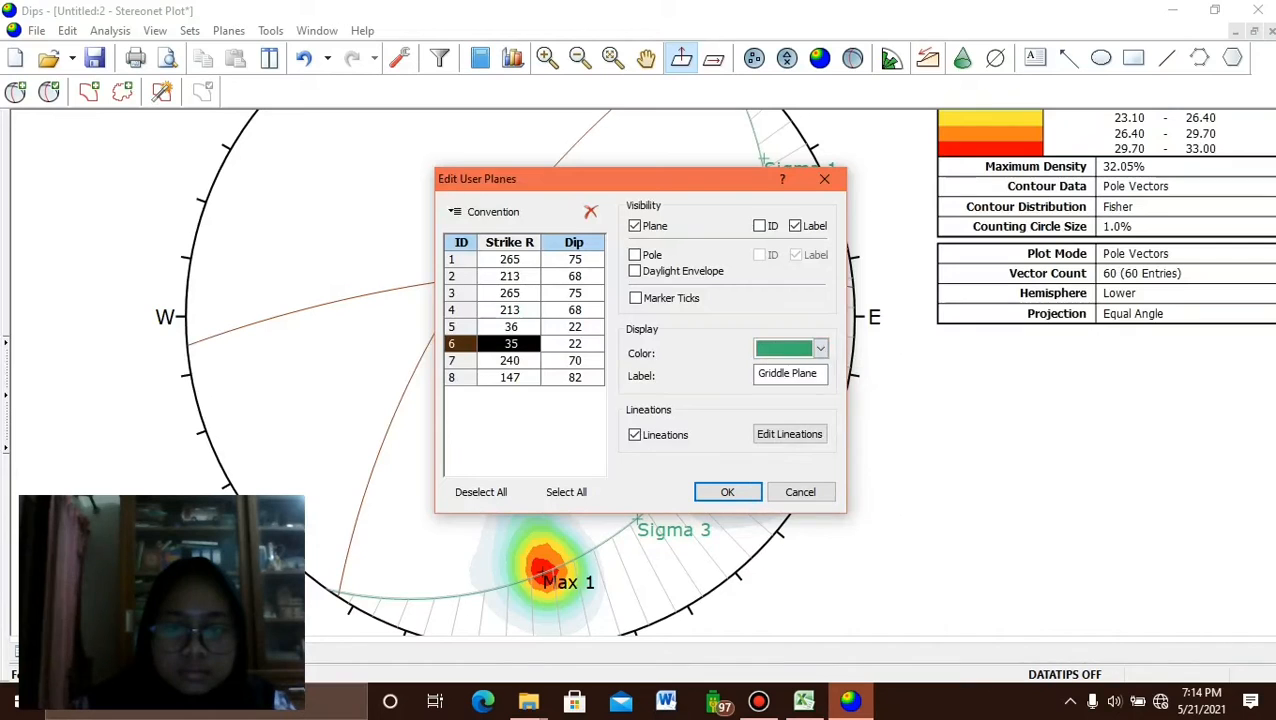
Set the colour of the Sigma 3 and Sigma 1 poles to purple and apply the user plane edits.
click(510, 360)
click(820, 348)
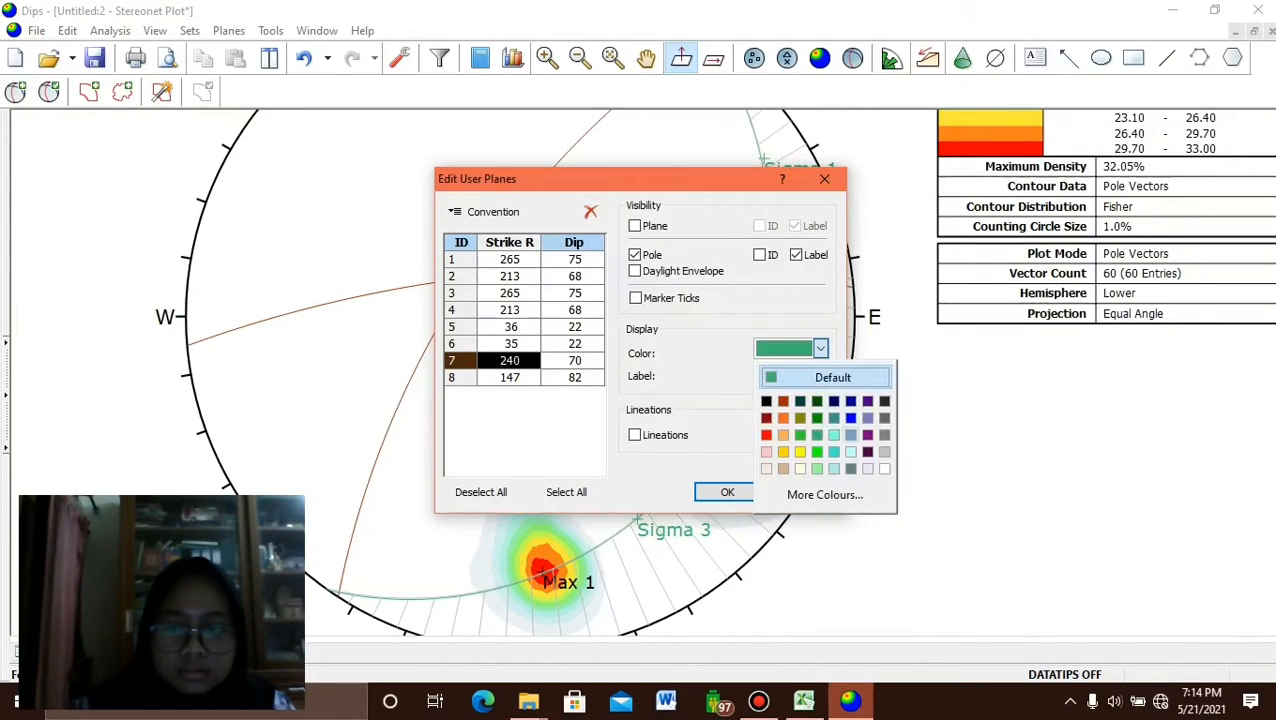
click(864, 434)
click(575, 377)
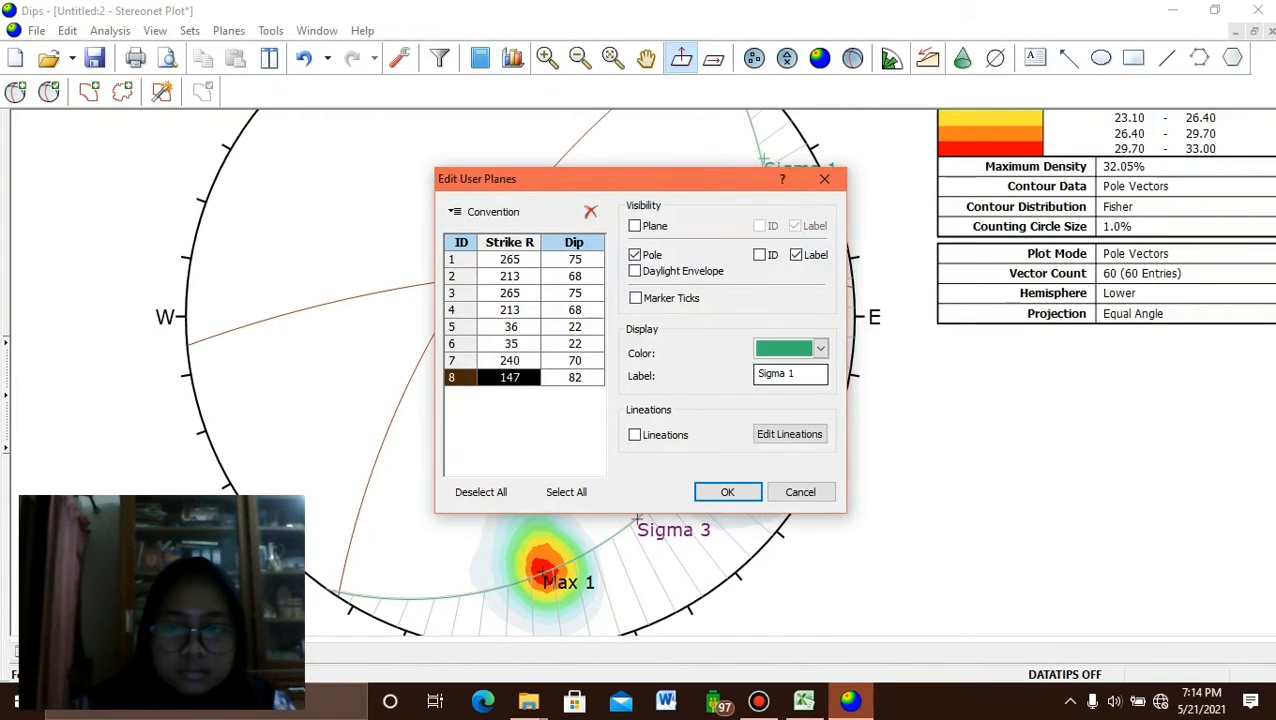
click(820, 348)
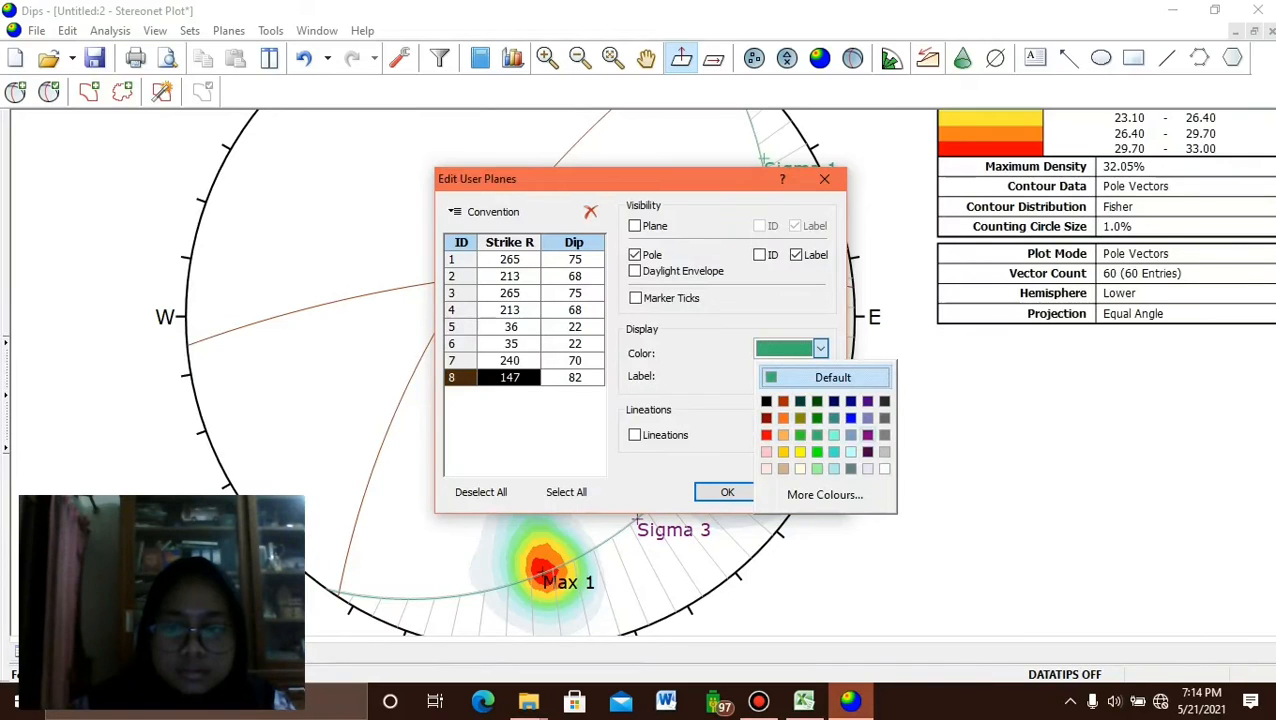
click(867, 434)
key(Return)
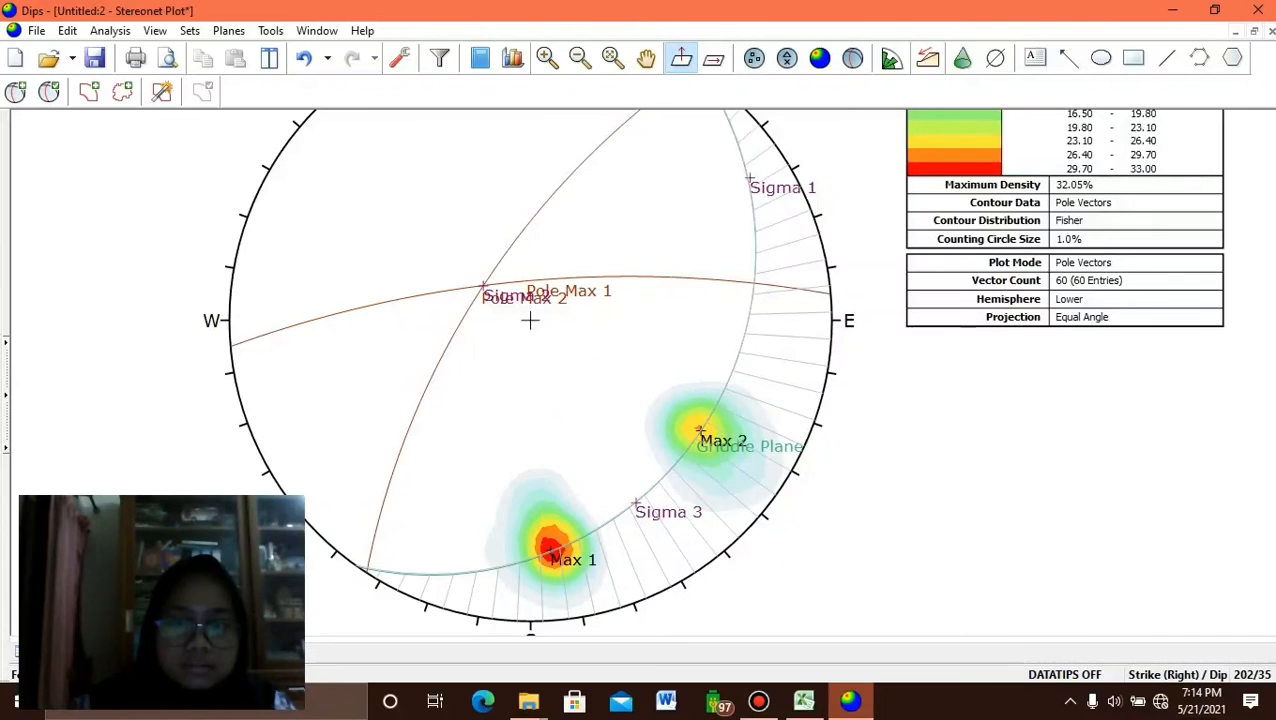
Delete all tools from the stereonet to remove the pitch grid along the Griddle Plane.
scroll(620, 357, down, 1)
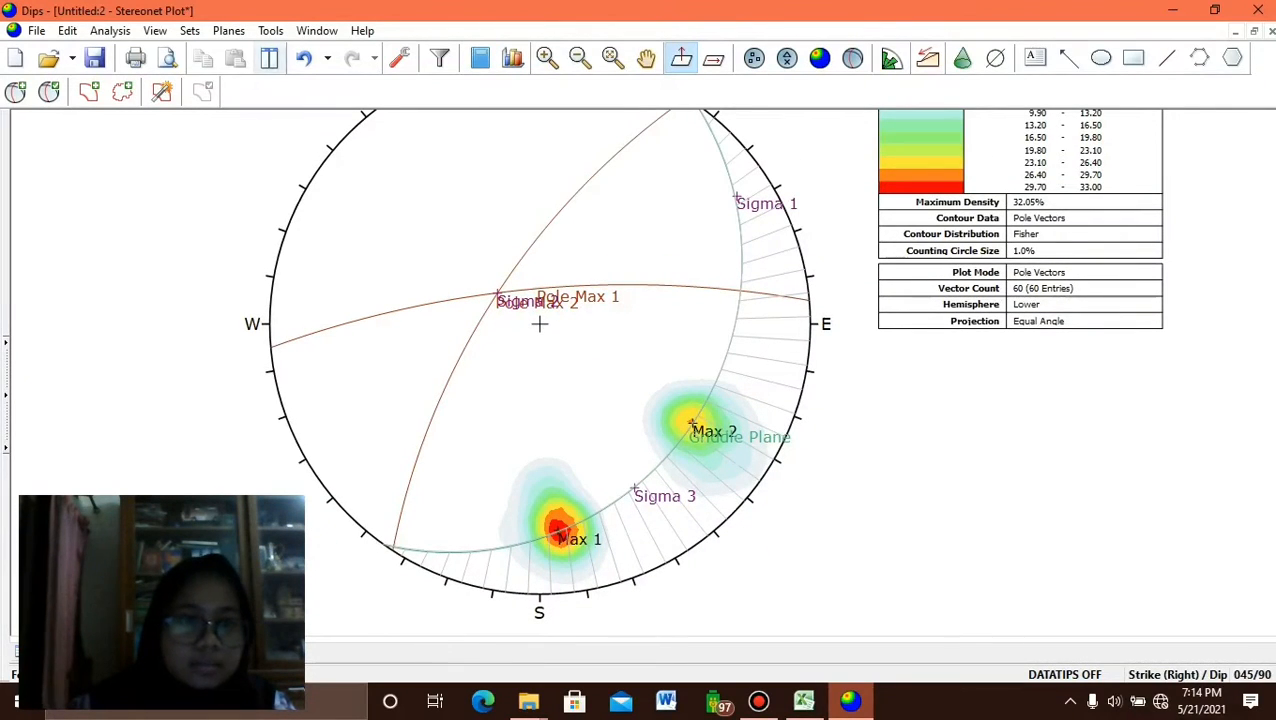
click(270, 30)
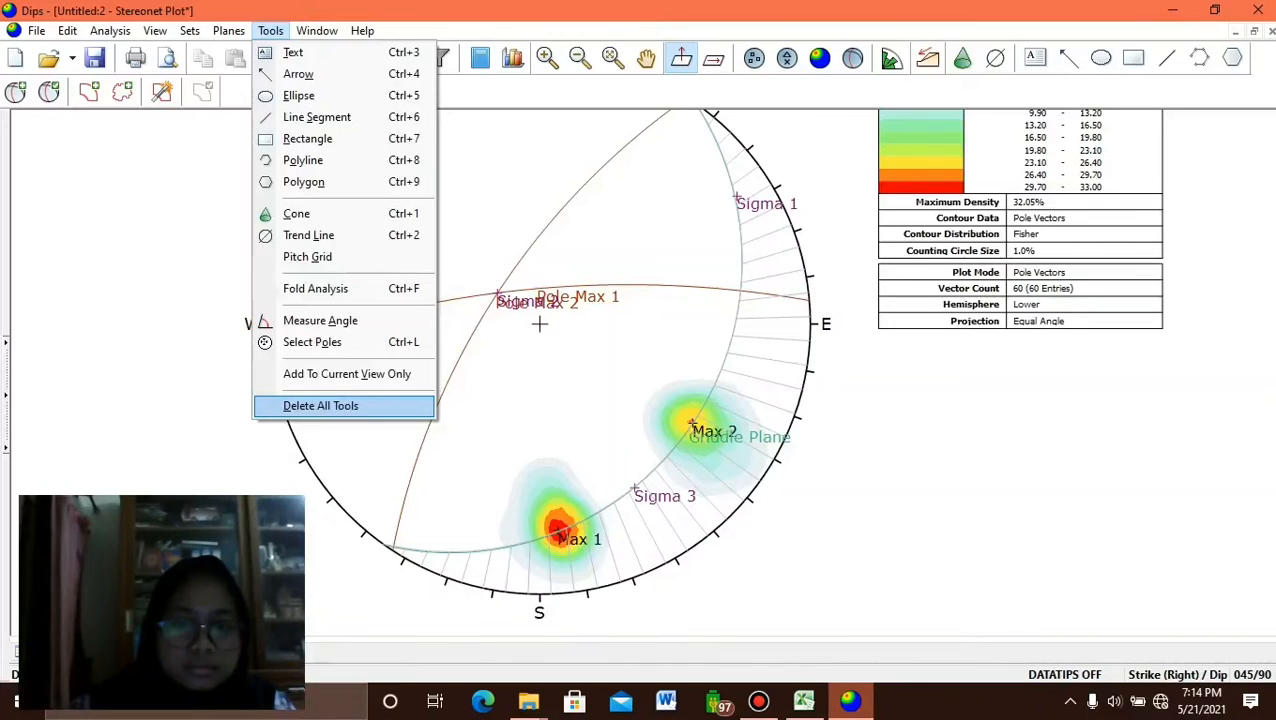
click(320, 405)
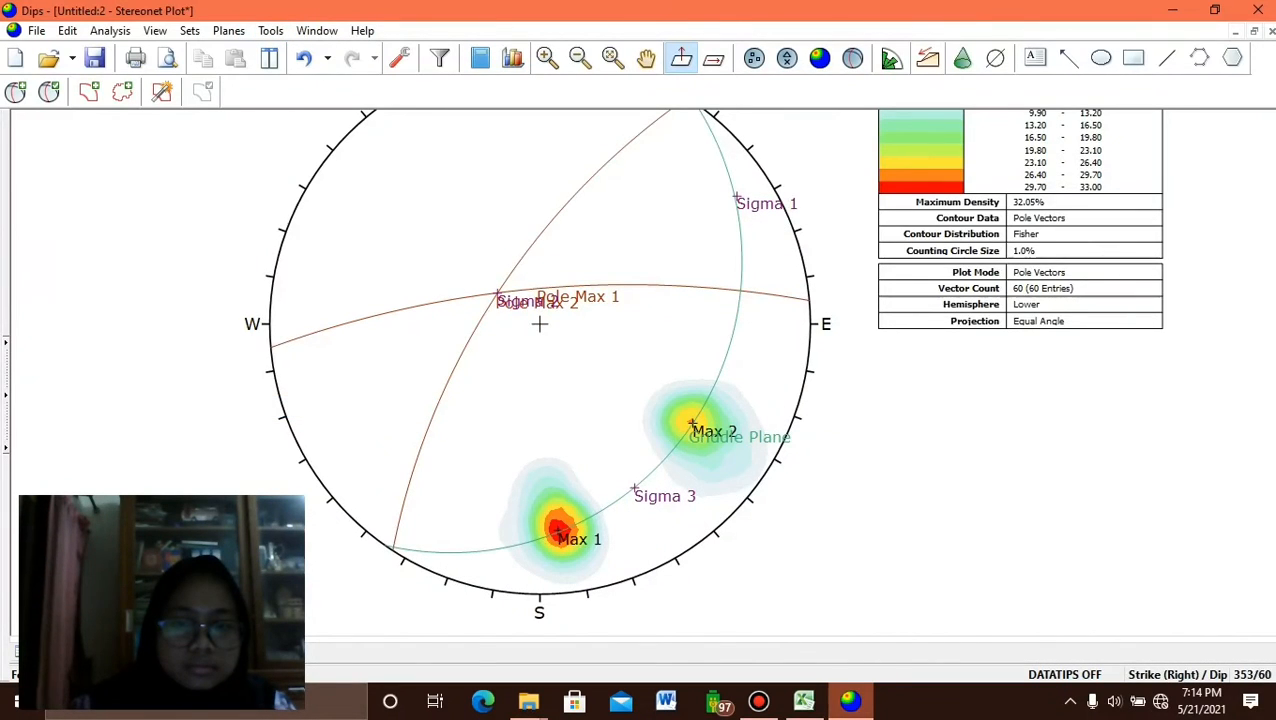
Turn the stereonet legend off and back on so that it lists the user planes.
scroll(452, 316, down, 1)
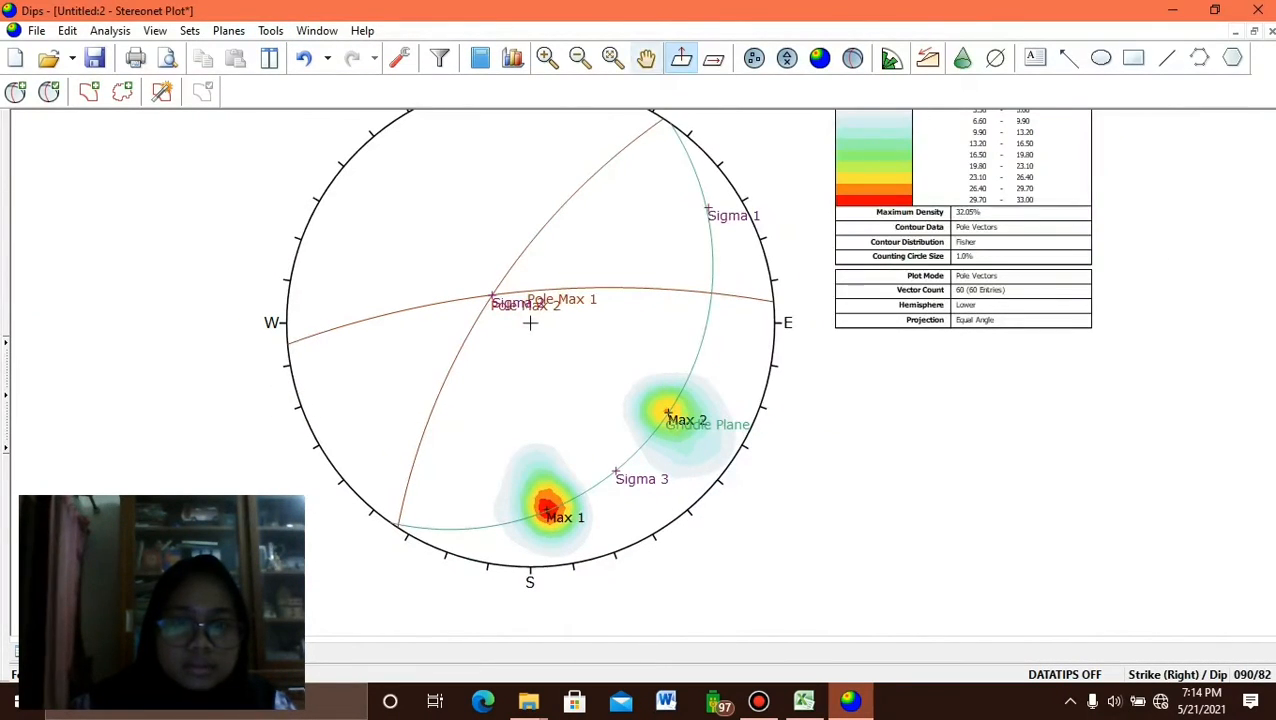
drag(449, 233, 520, 286)
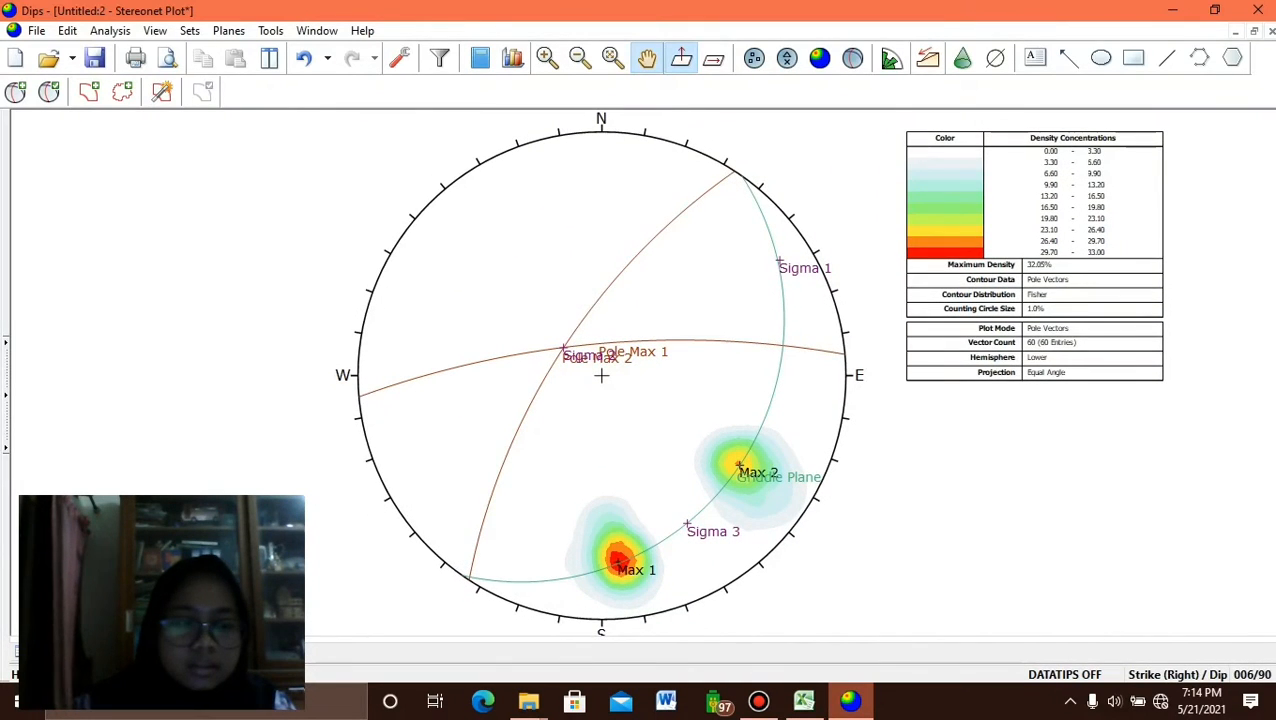
click(6, 390)
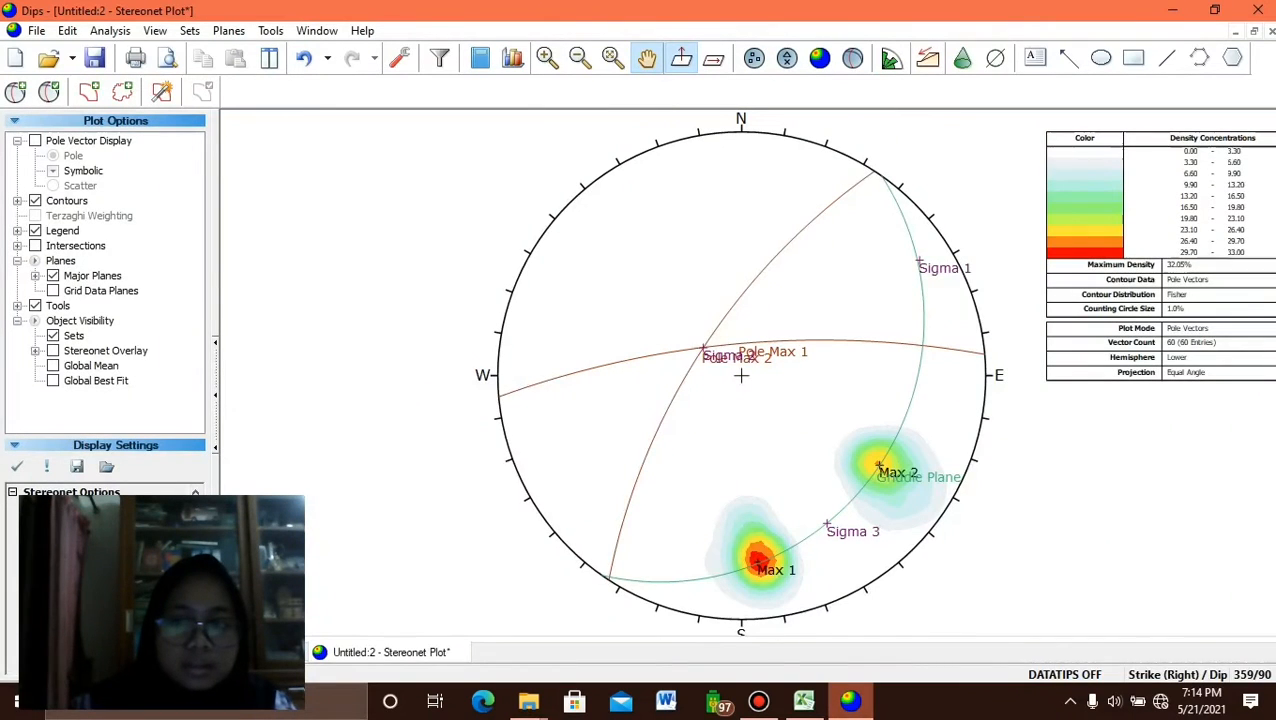
click(35, 231)
click(35, 231)
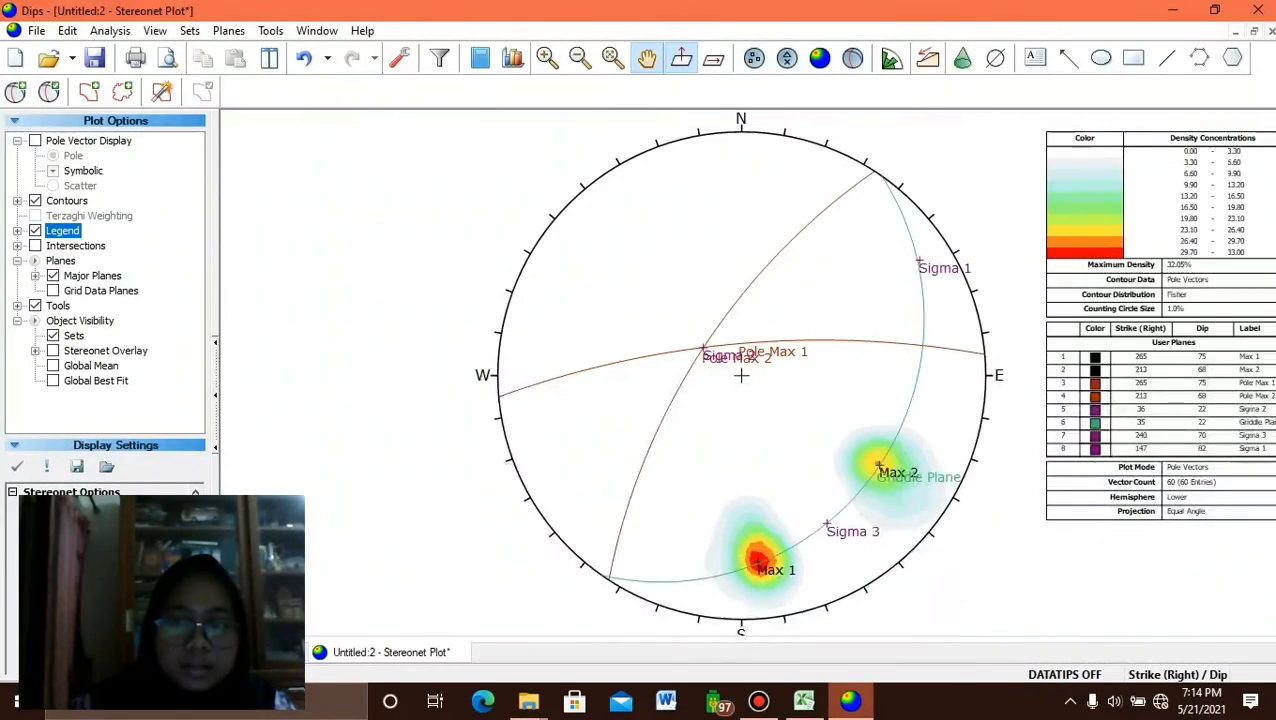
click(215, 395)
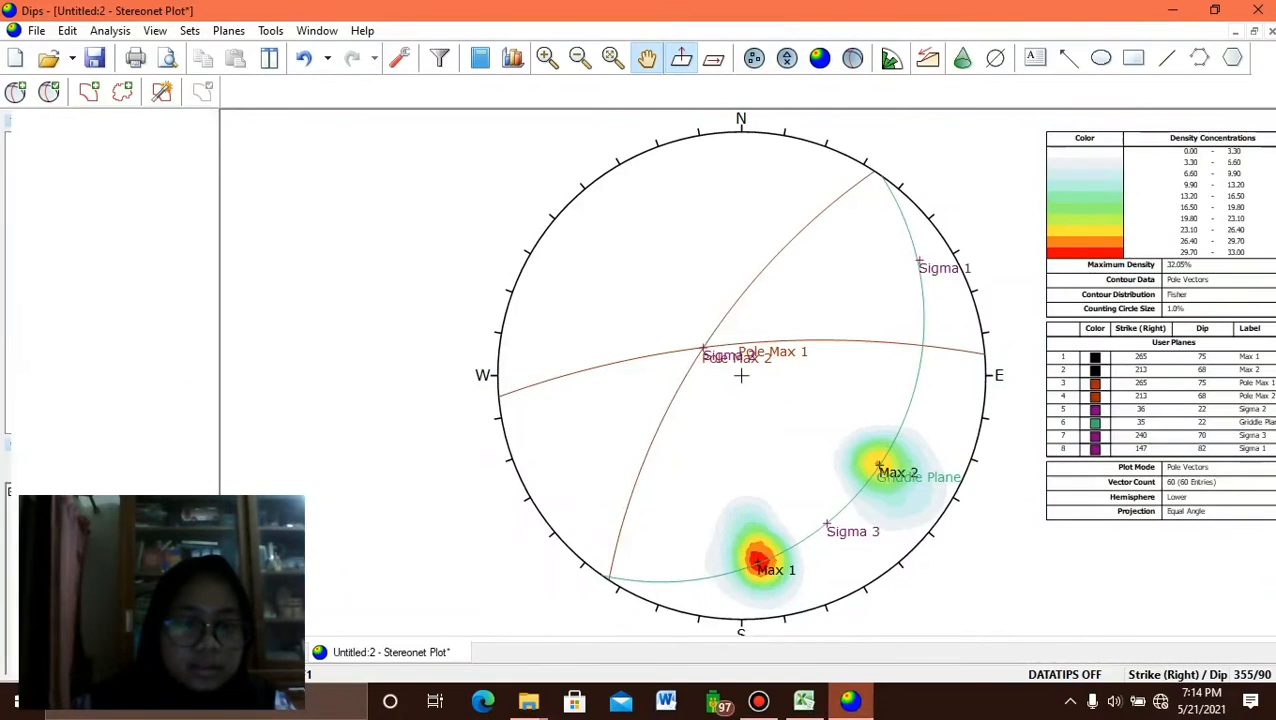
drag(660, 235, 54, 556)
drag(278, 458, 594, 246)
drag(580, 350, 624, 238)
drag(699, 306, 683, 300)
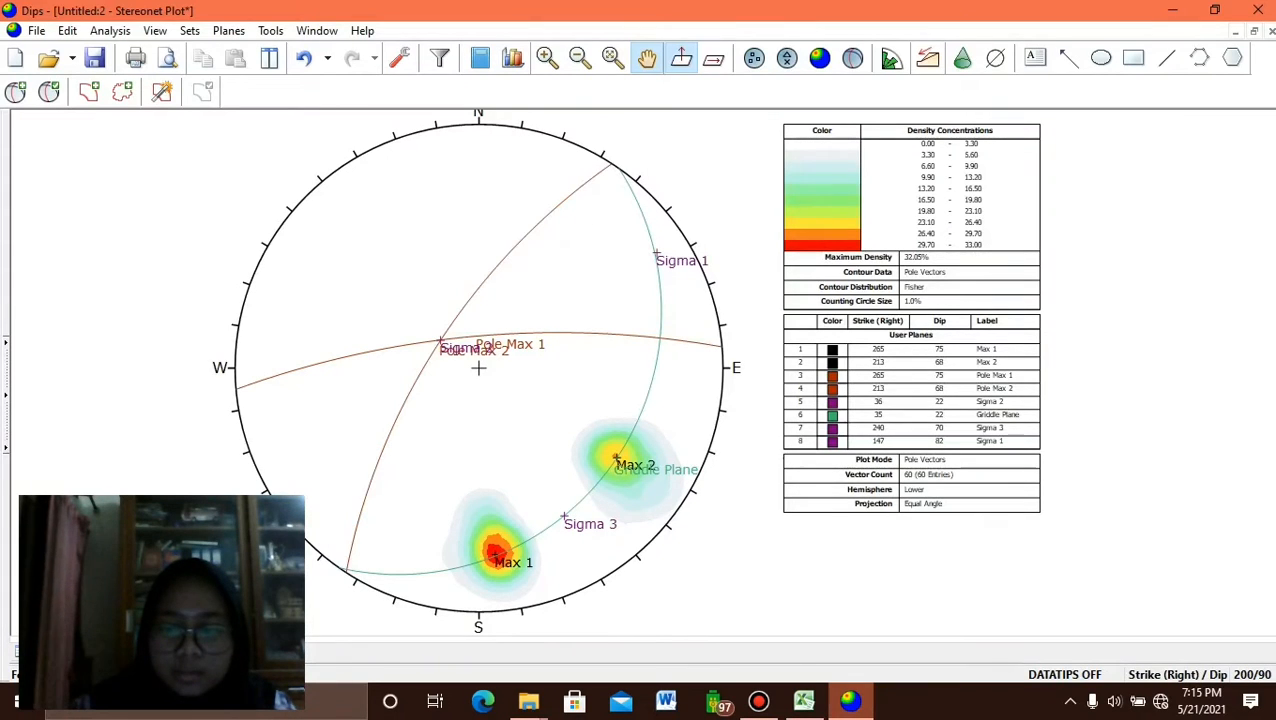
click(1176, 675)
click(1176, 675)
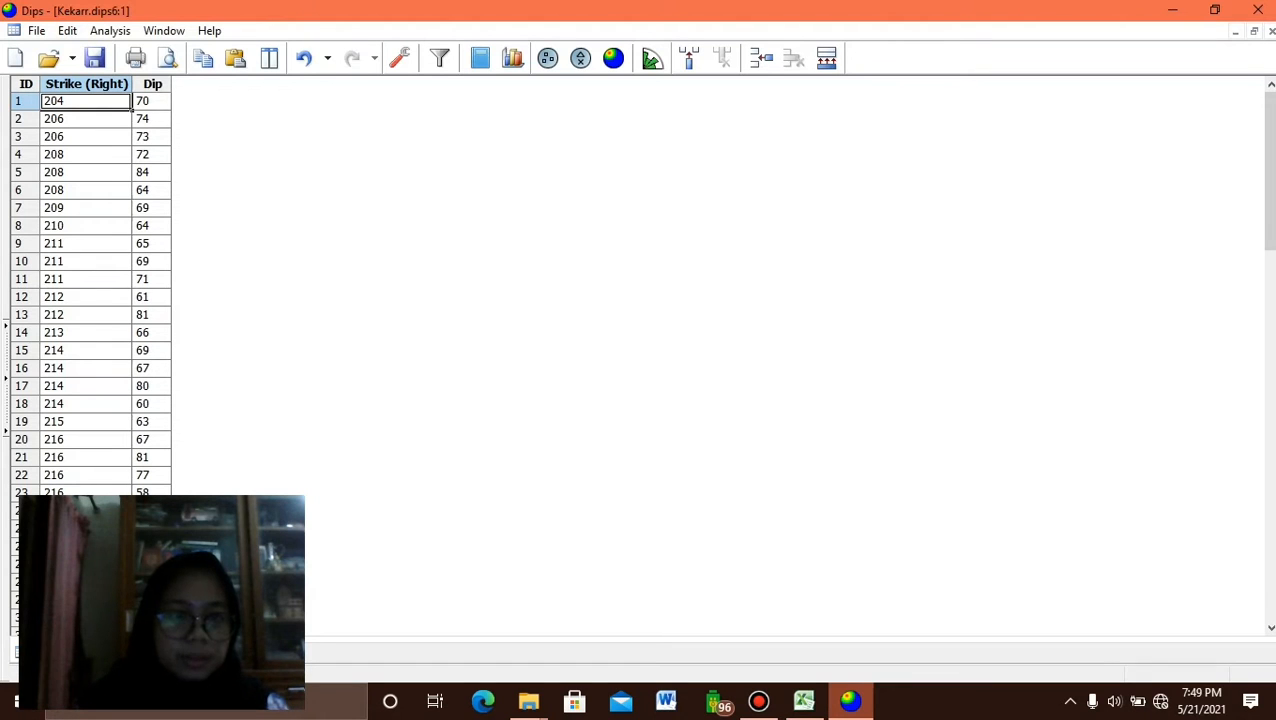
Create a new project and set its global orientation format to Strike (Right) / Dip.
click(36, 31)
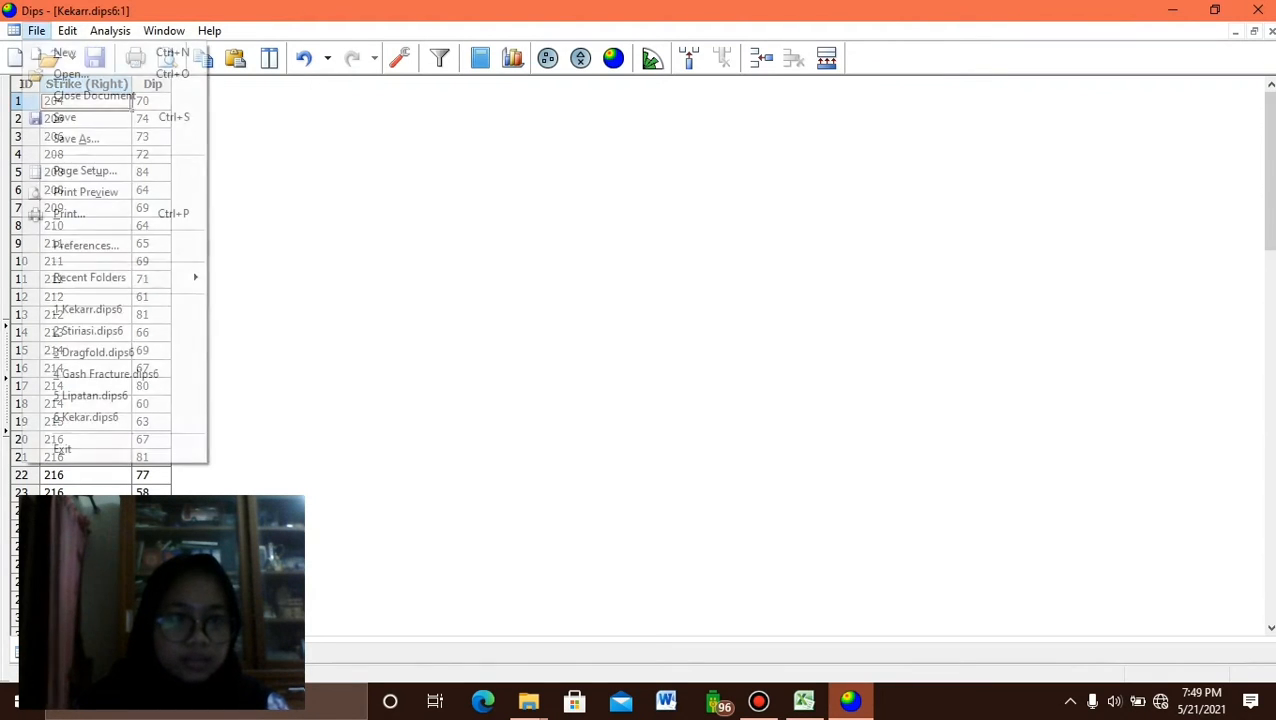
click(60, 52)
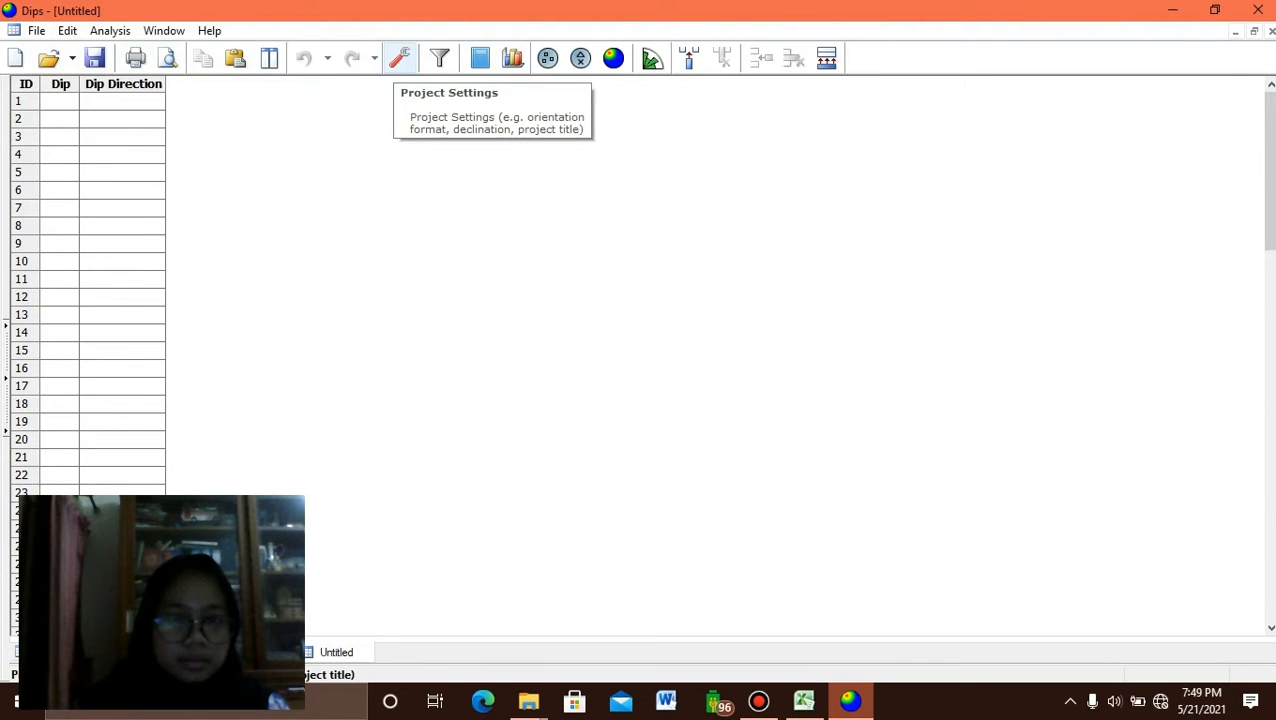
click(399, 58)
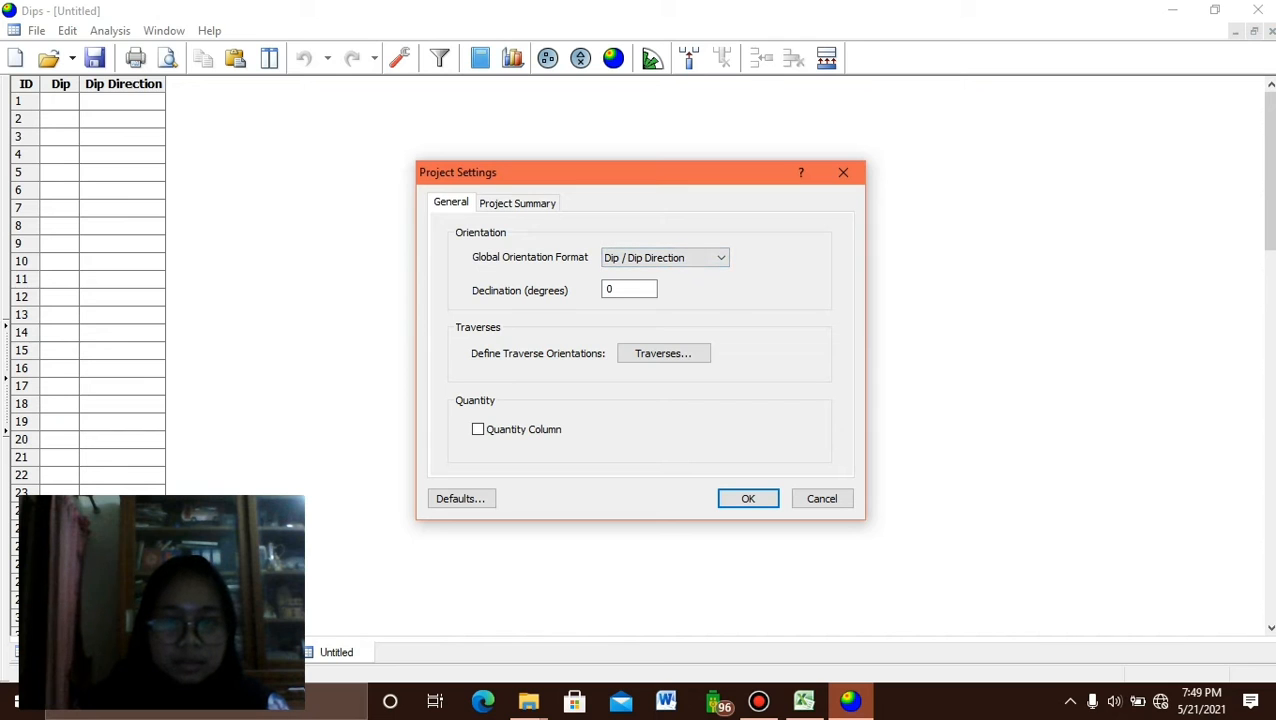
click(665, 258)
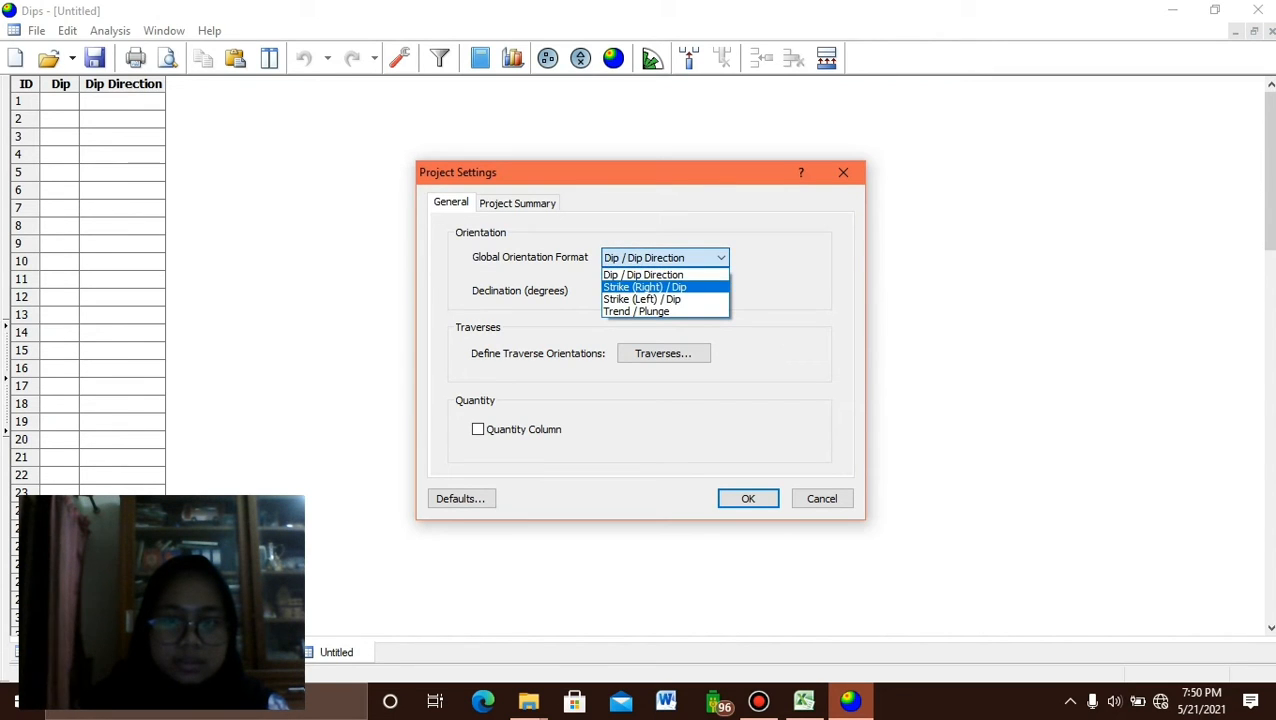
click(665, 258)
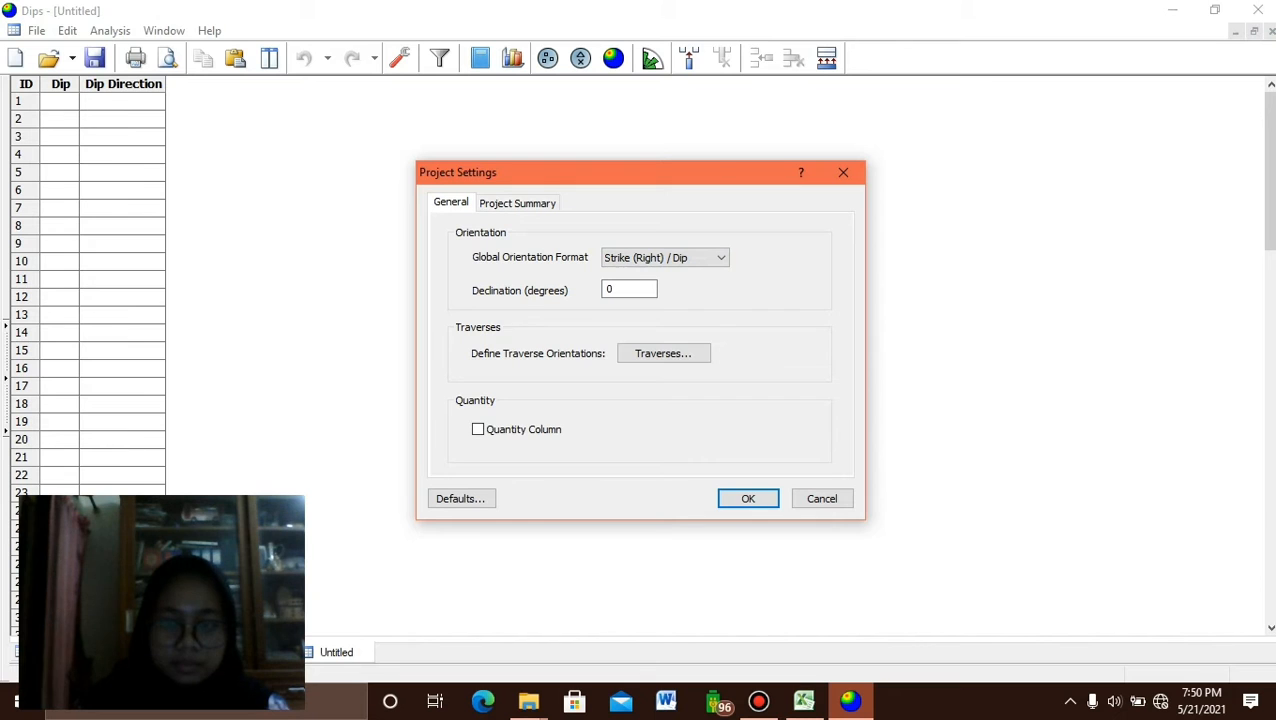
click(748, 498)
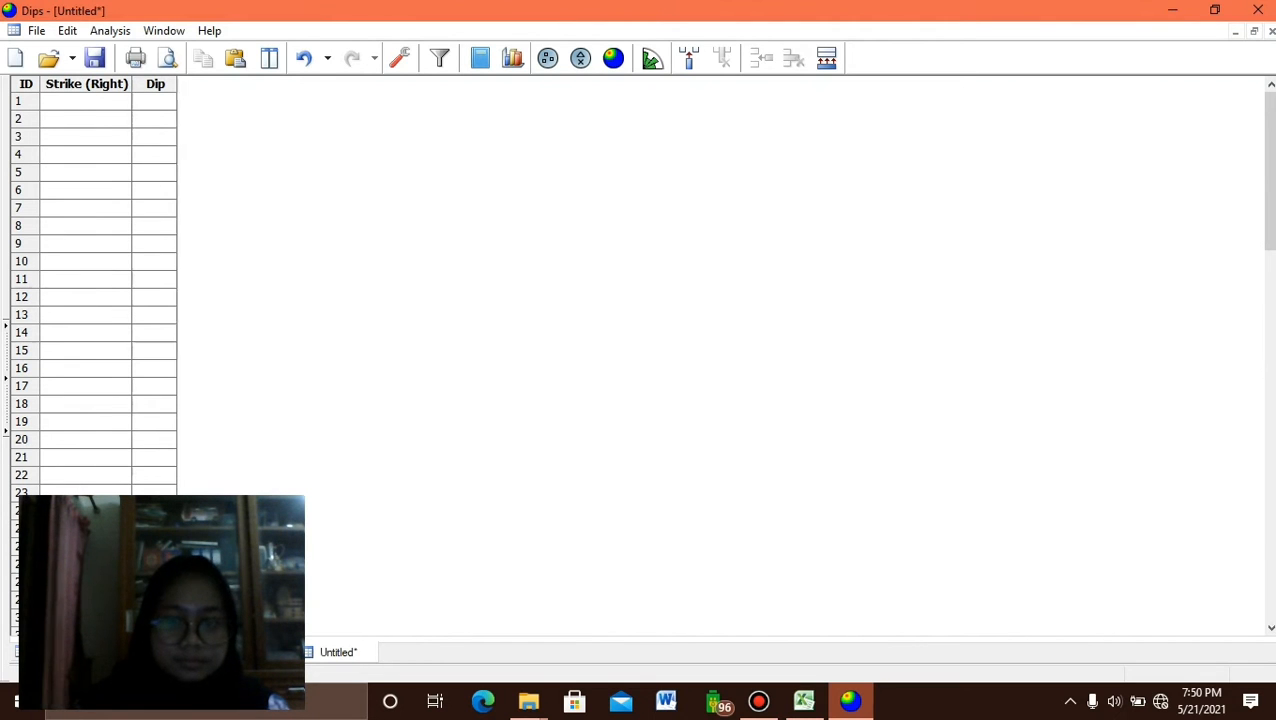
Copy the numeric strike and dip values in E2:F11 of Excel's Lipatan sheet and paste them into the Dips grid from row 1.
click(803, 700)
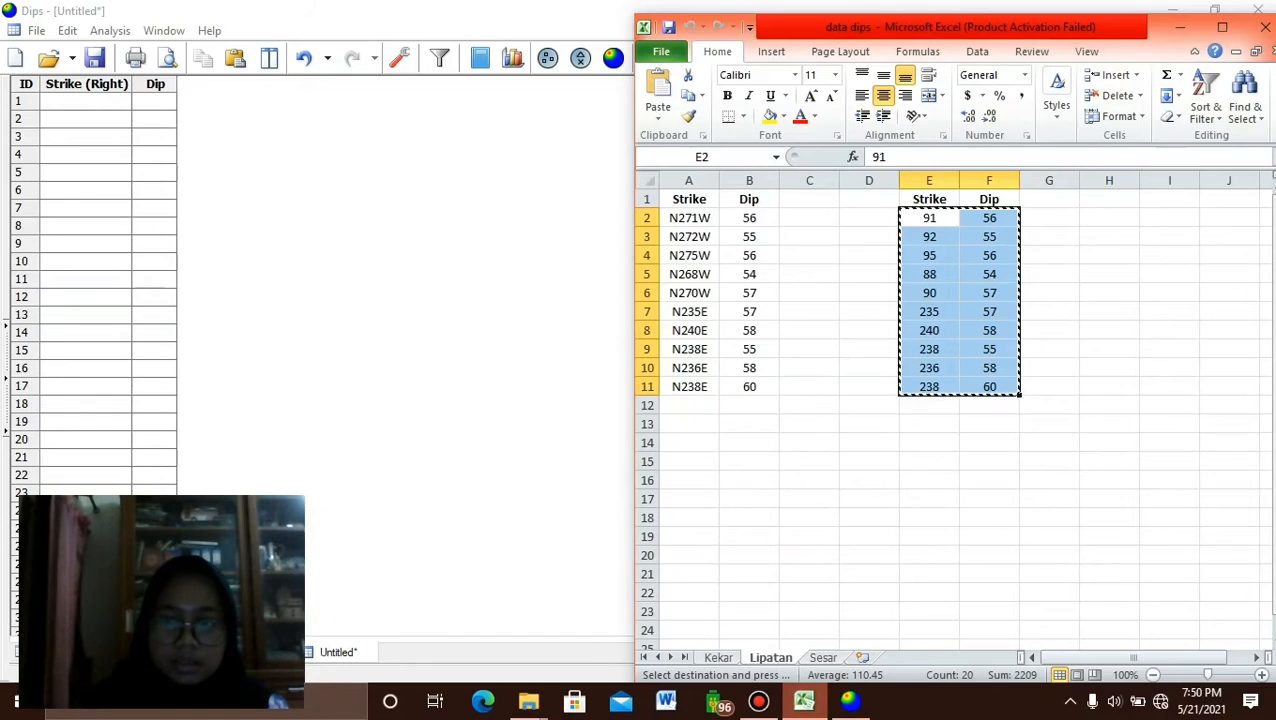
click(1180, 27)
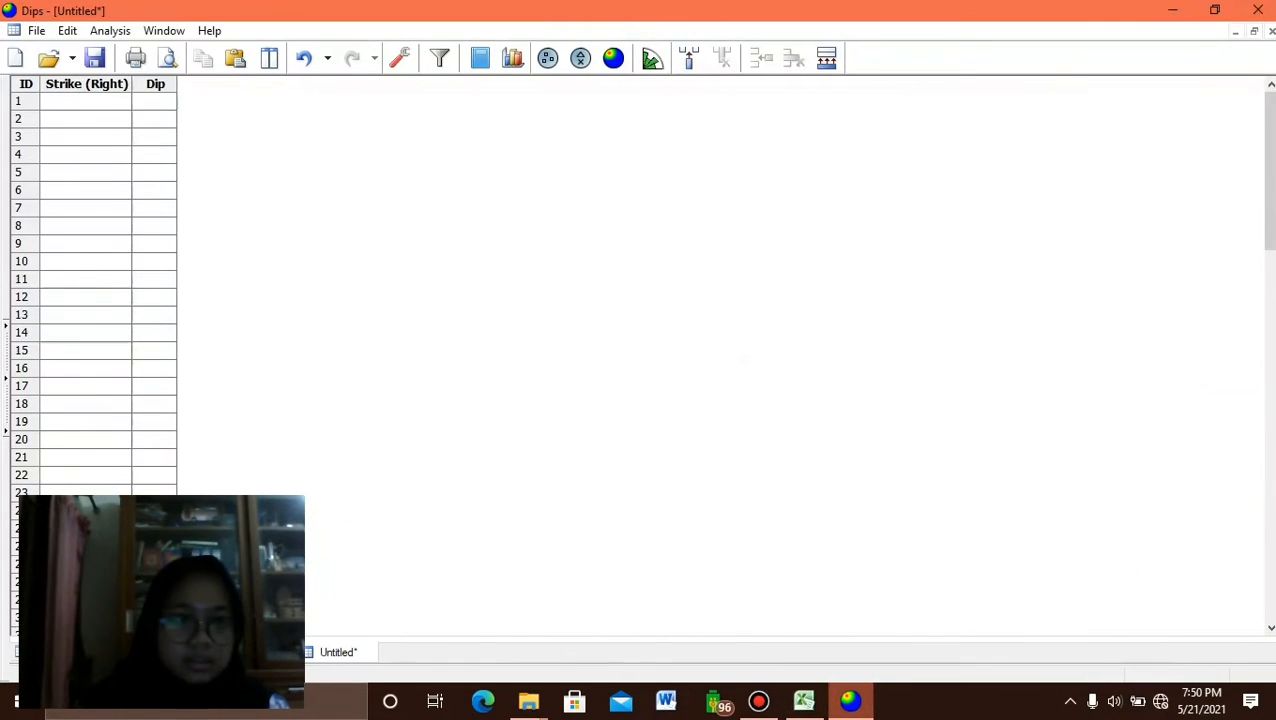
click(86, 101)
key(ctrl+v)
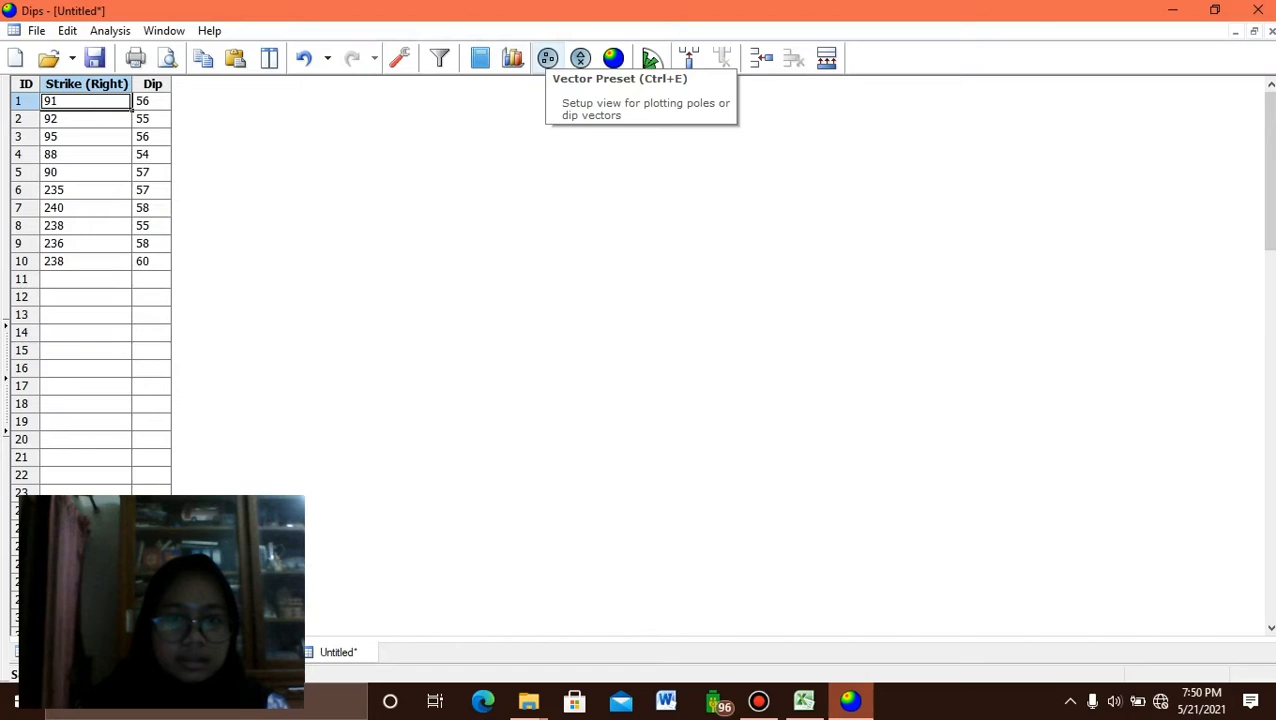
Plot the pole vectors on a stereonet and display them as density contours.
click(547, 57)
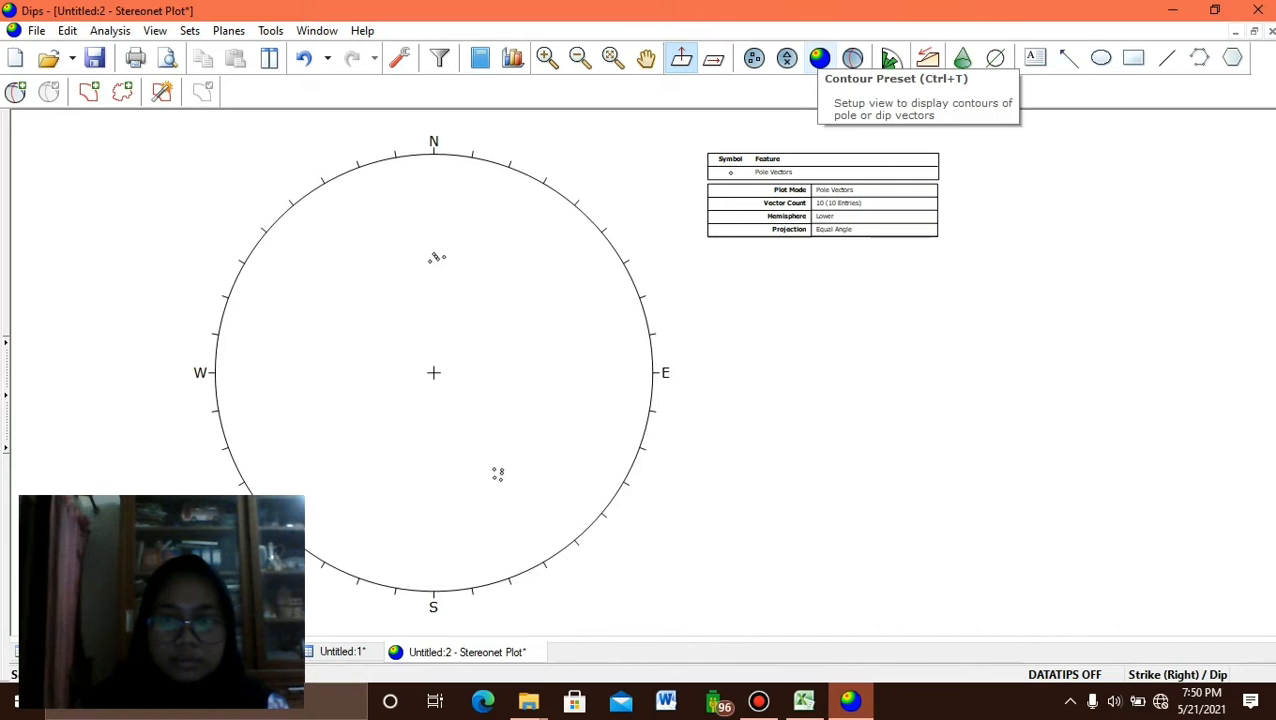
click(819, 57)
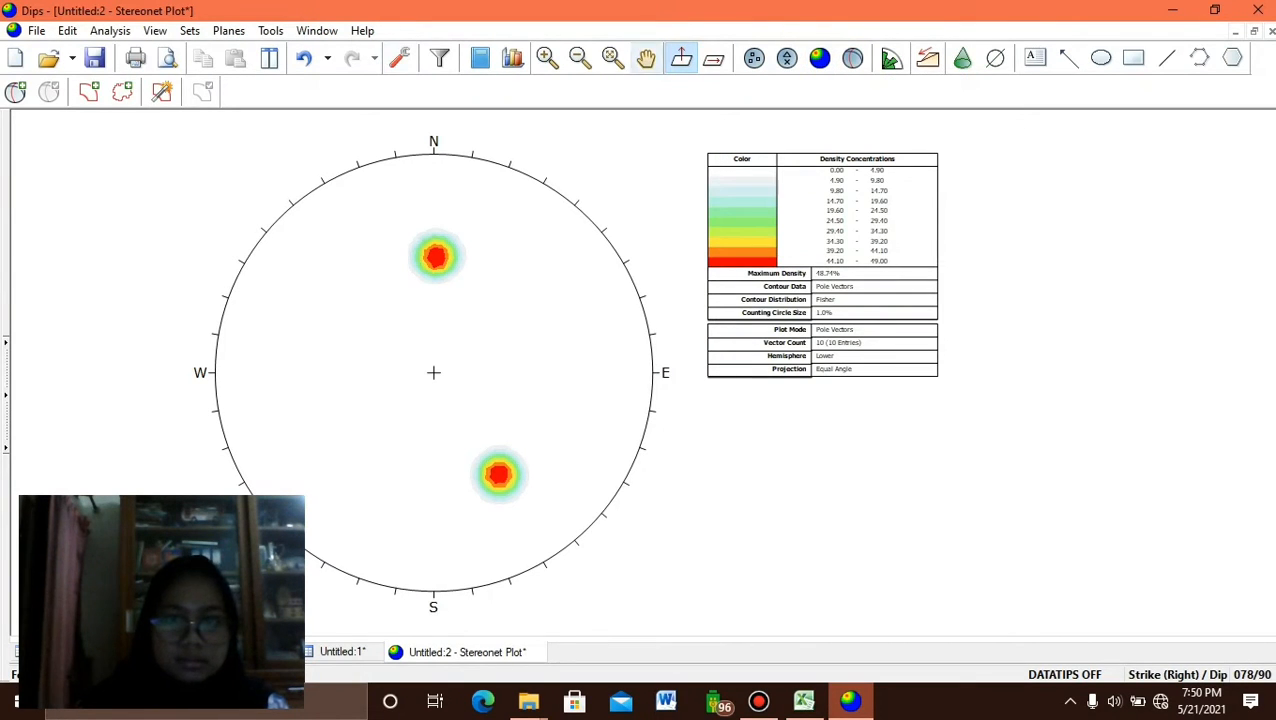
click(647, 58)
drag(542, 192, 658, 180)
scroll(691, 183, up, 1)
Add a user plane labelled Max 1 at 92/55 for the northern pole concentration, showing only its pole and label.
click(15, 91)
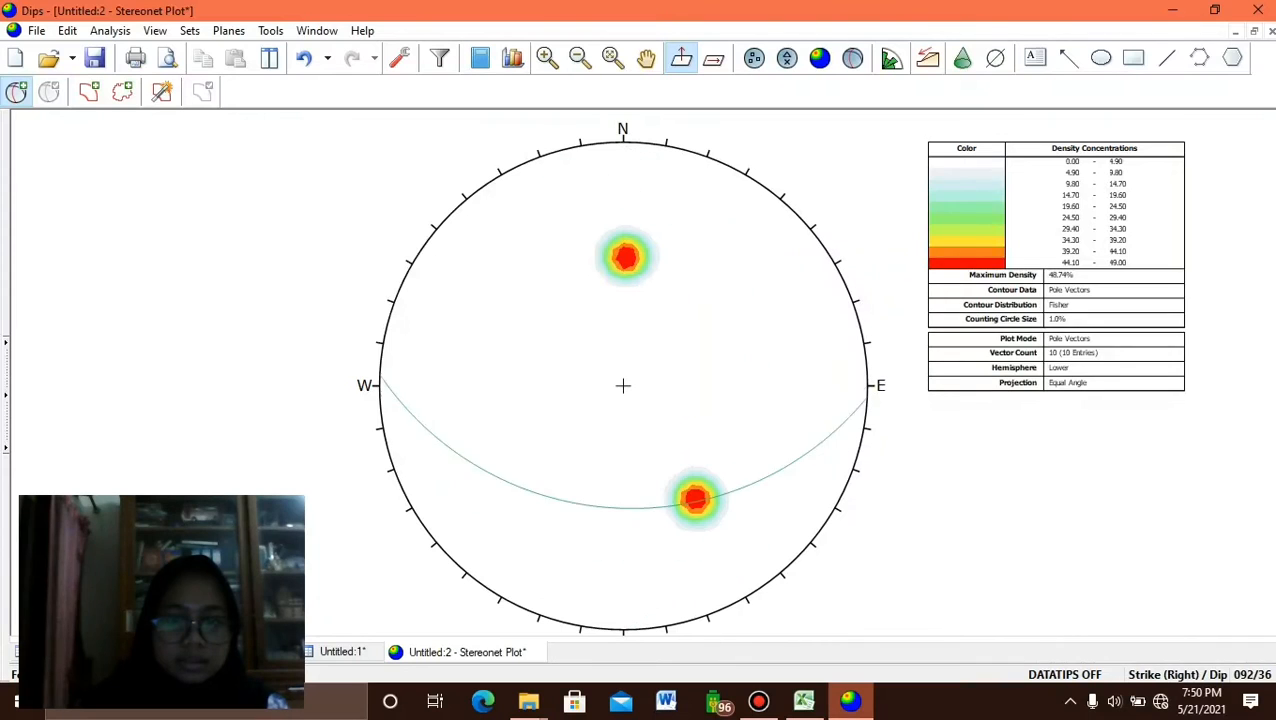
scroll(622, 392, up, 1)
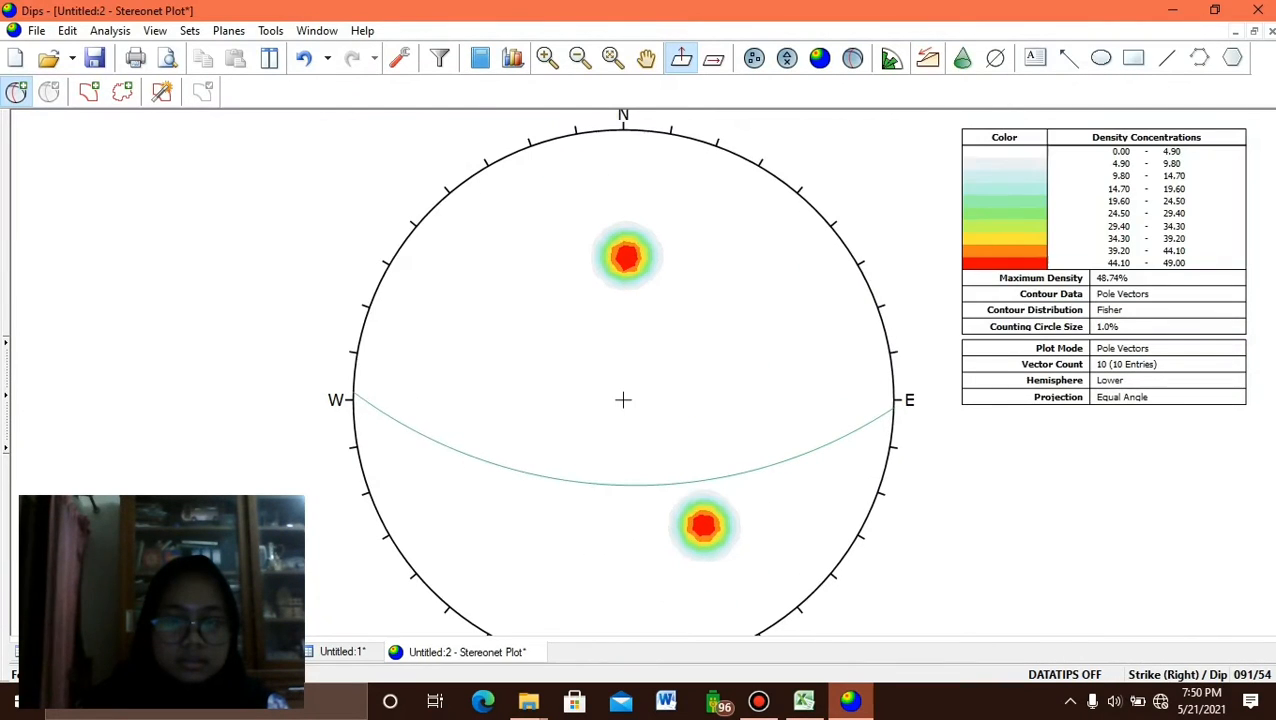
click(622, 400)
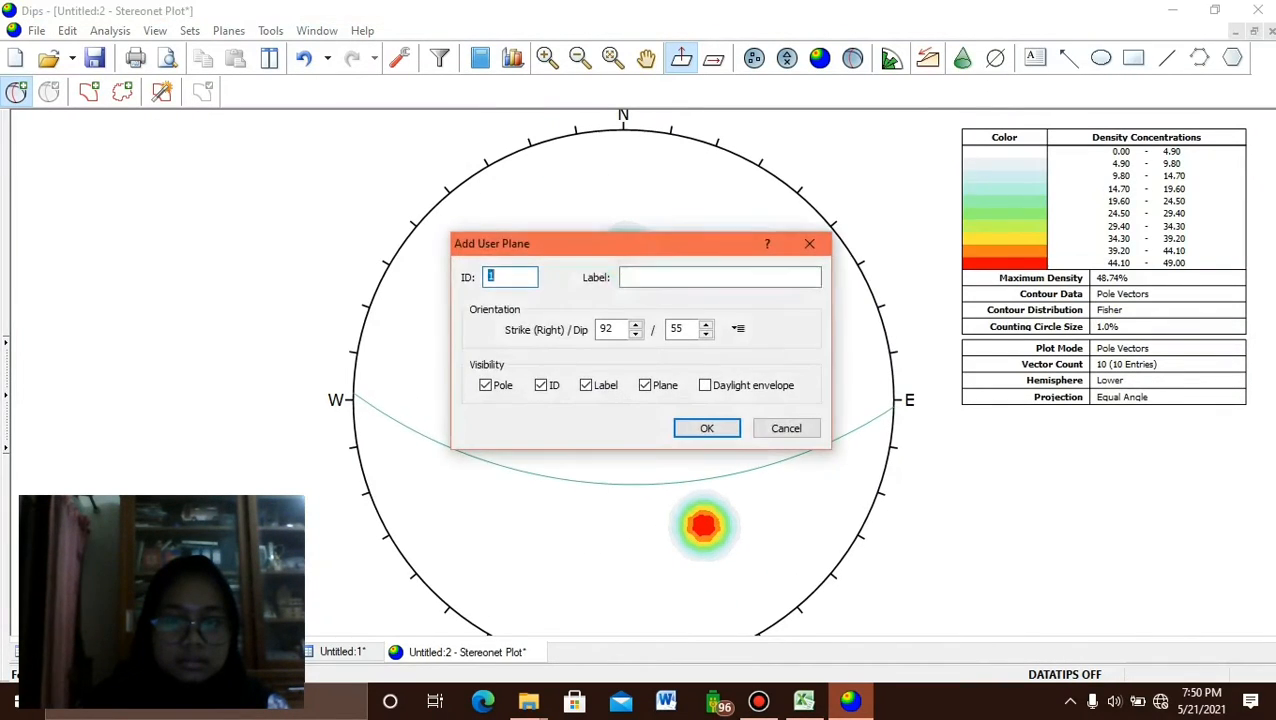
text(Ma)
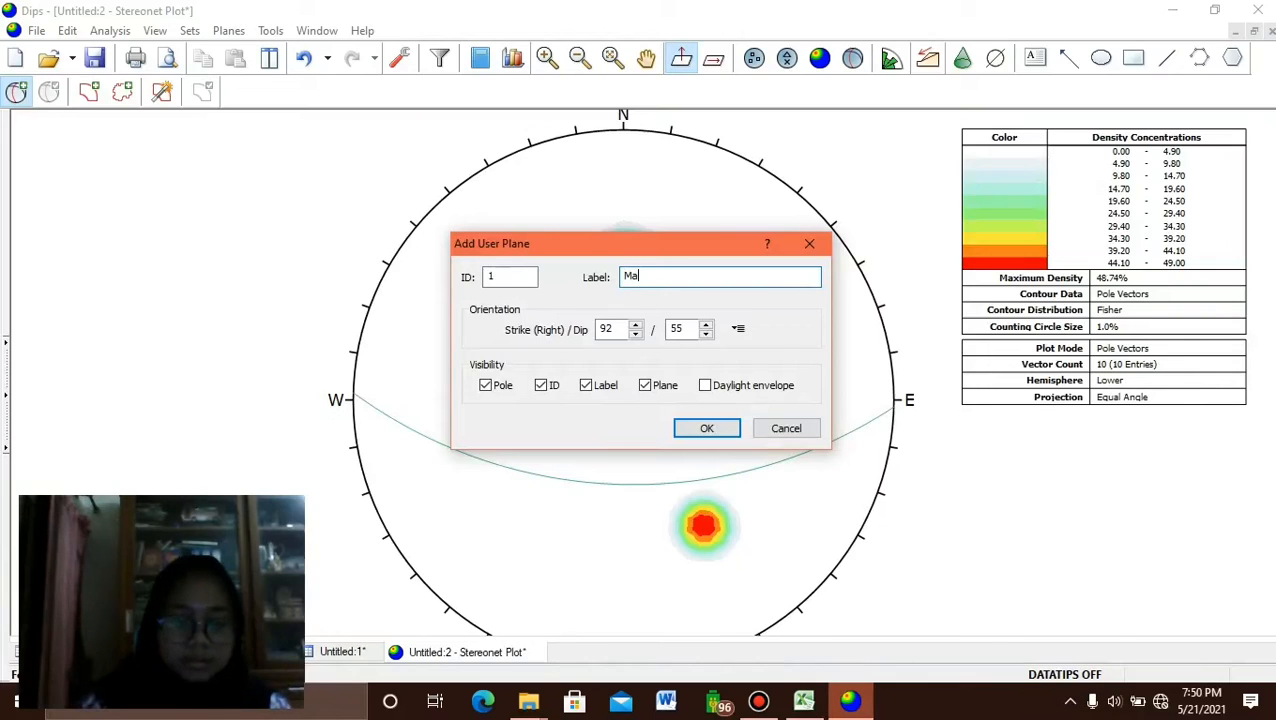
text(x 1)
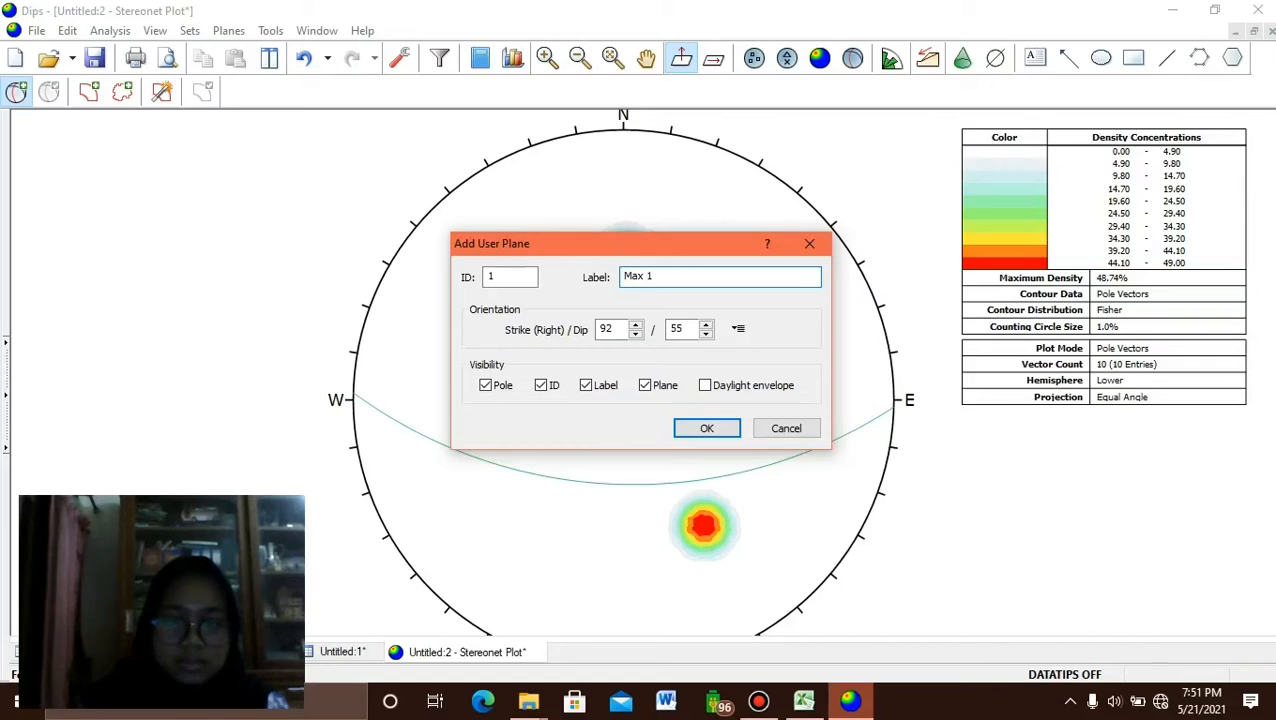
click(541, 385)
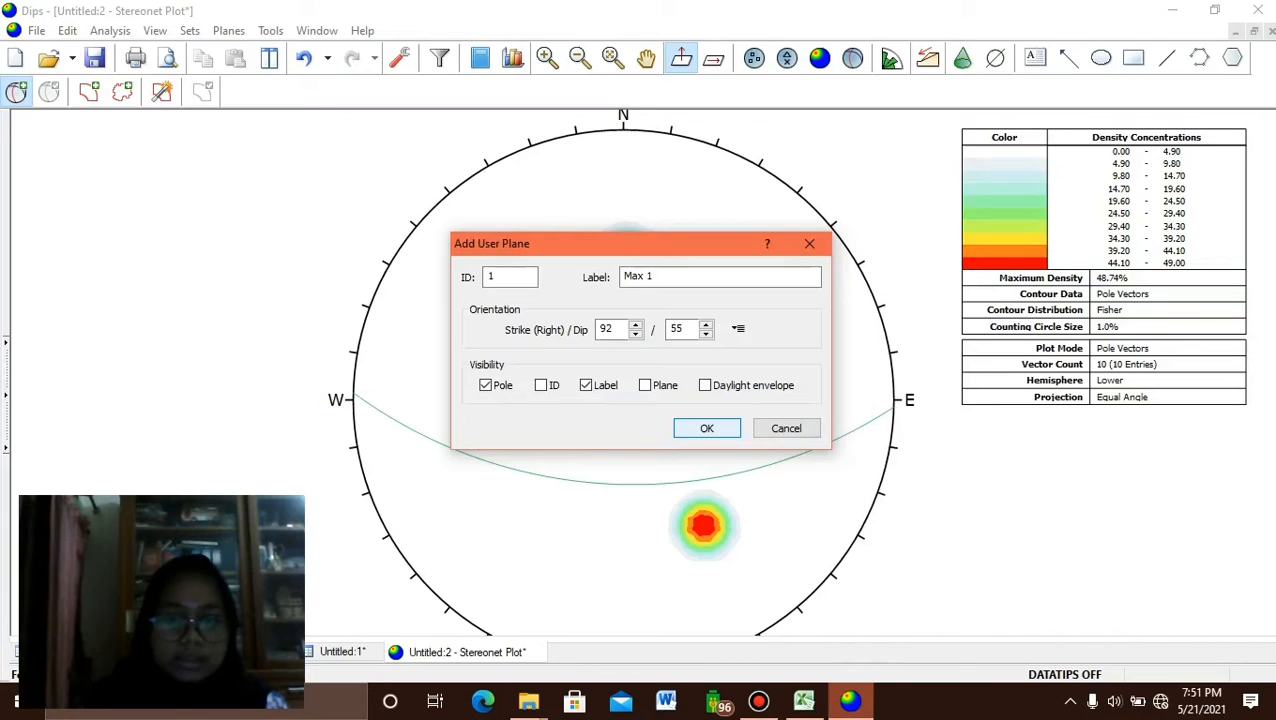
key(Return)
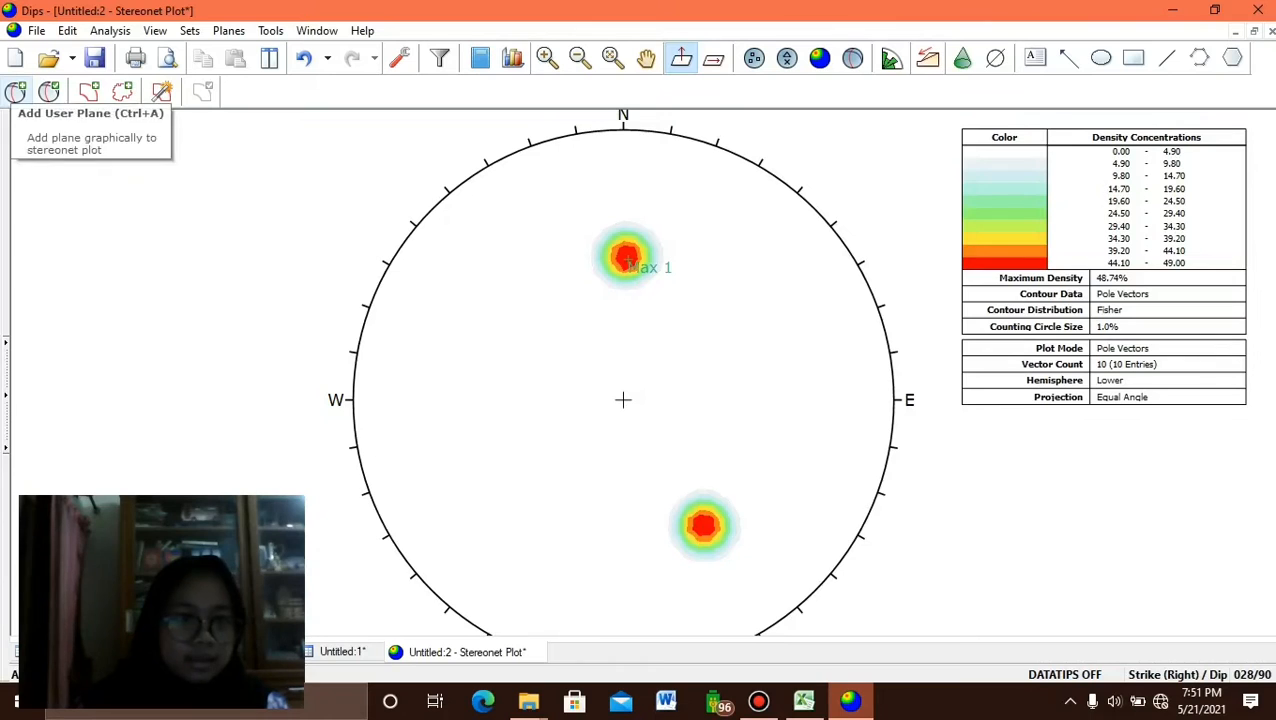
Add a user plane labelled Max 2 at 237/58 for the southern pole concentration, showing only its pole and label.
click(15, 91)
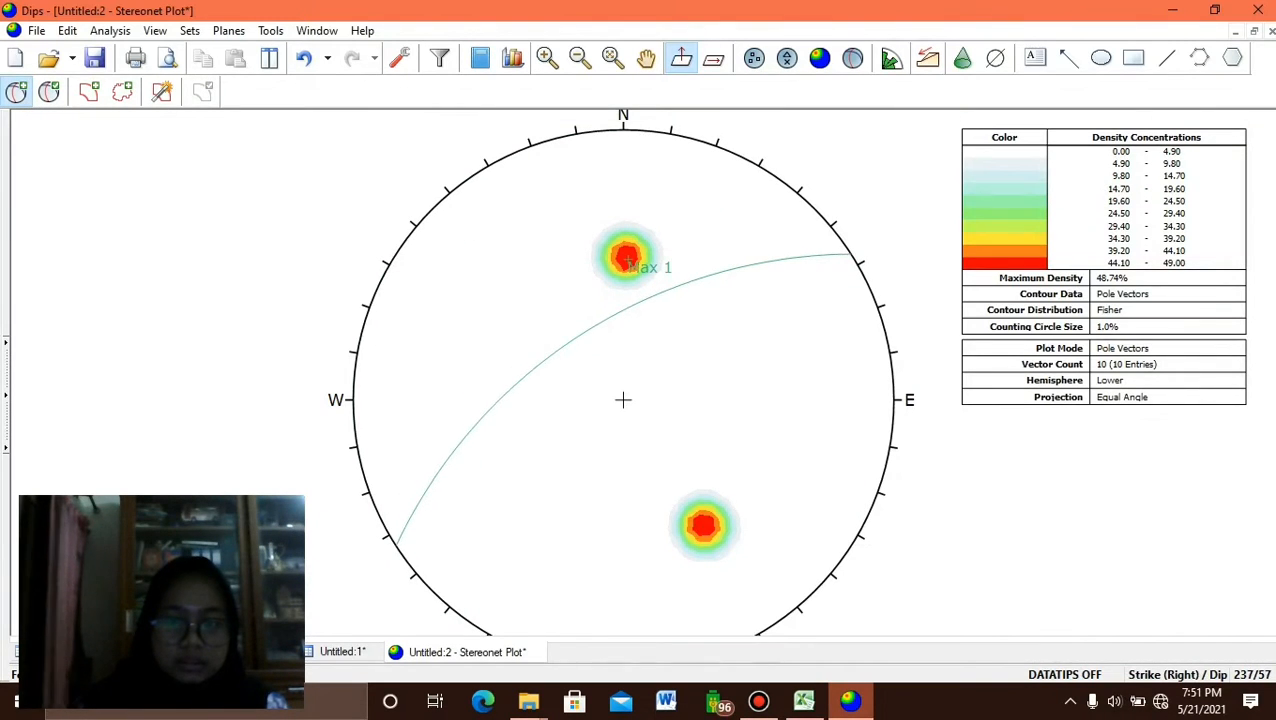
click(622, 400)
key(Tab)
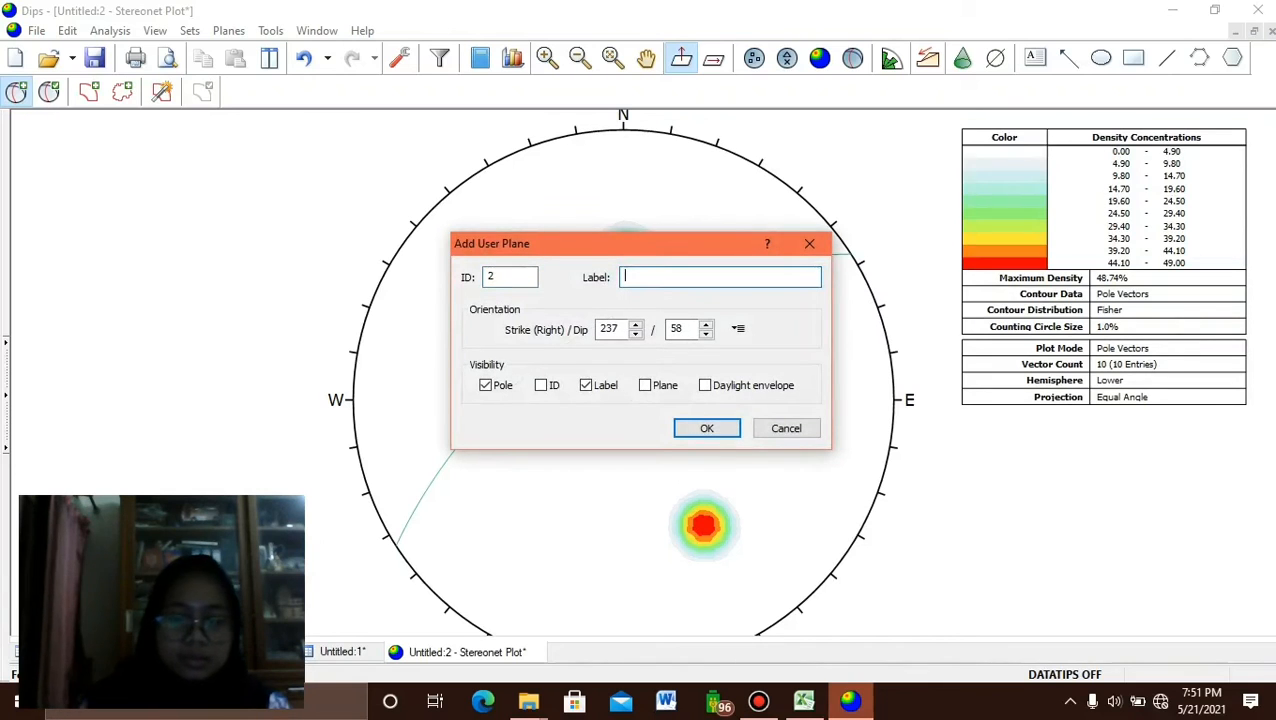
text(Max 2)
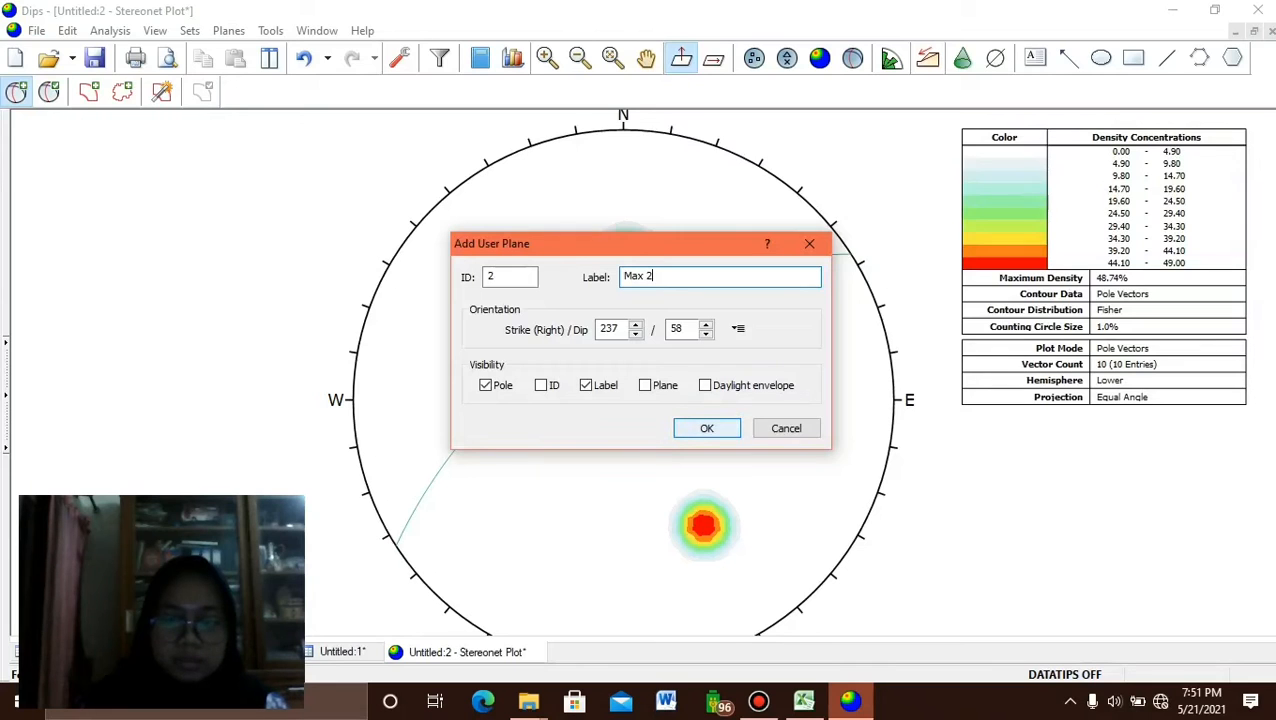
key(Return)
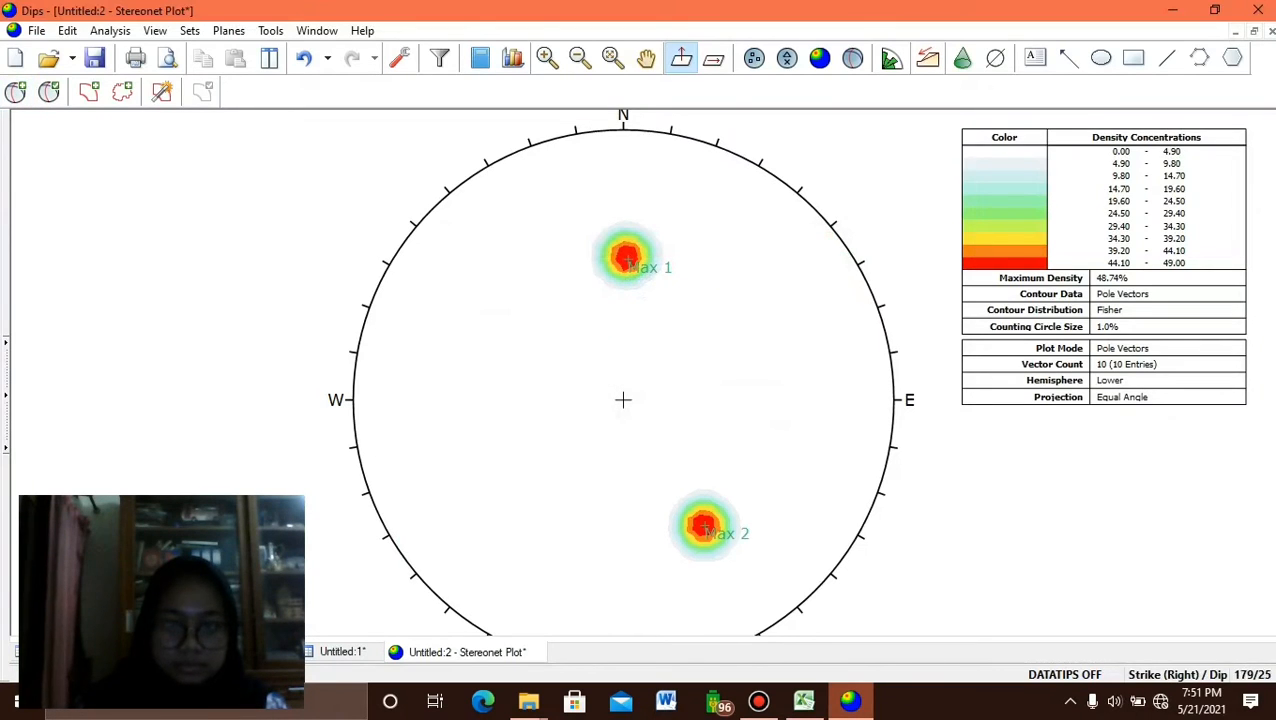
Add a user plane labelled Sigma 2 at 343/65 passing through both Max 1 and Max 2, showing only its pole and label.
click(16, 92)
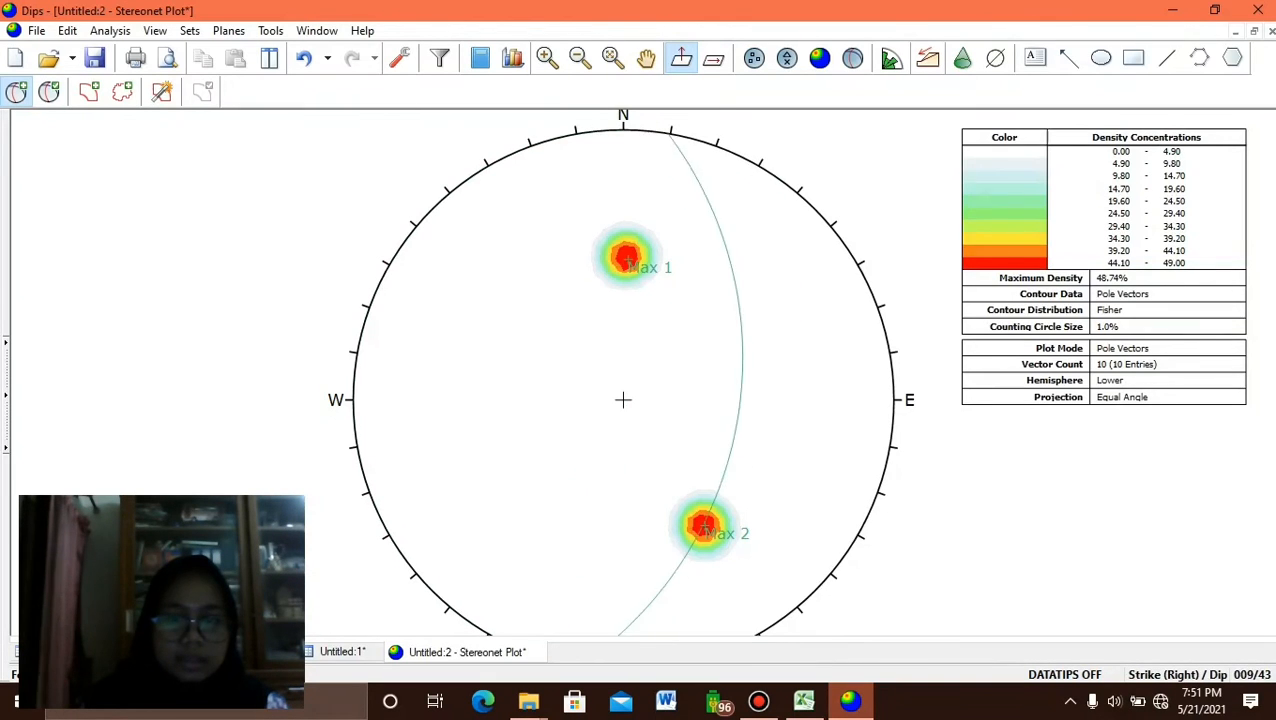
scroll(623, 400, up, 1)
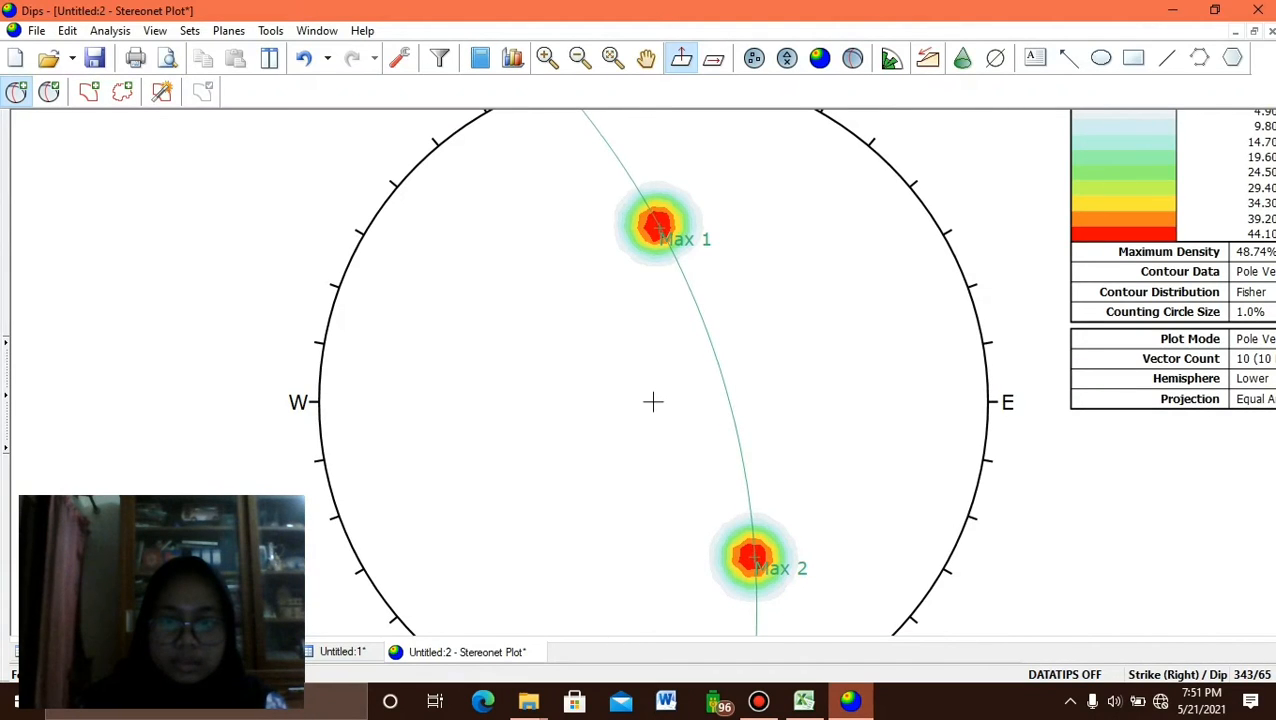
click(652, 401)
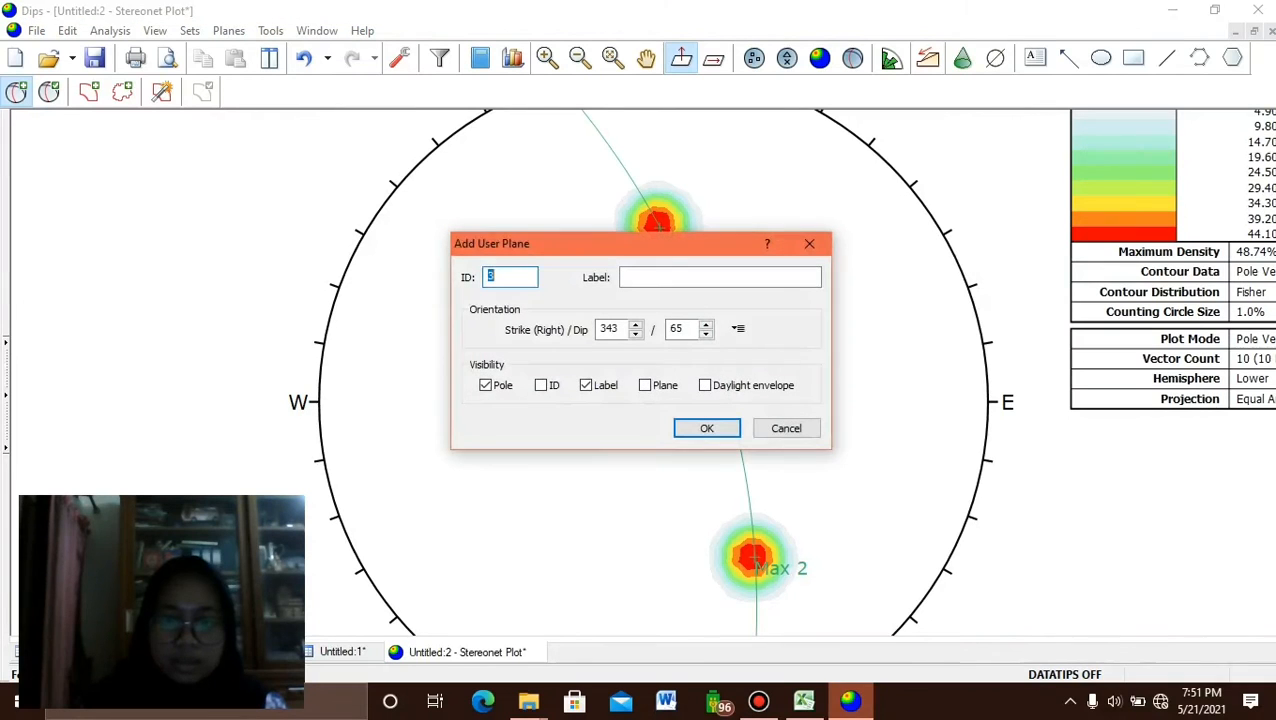
key(Tab)
text(S)
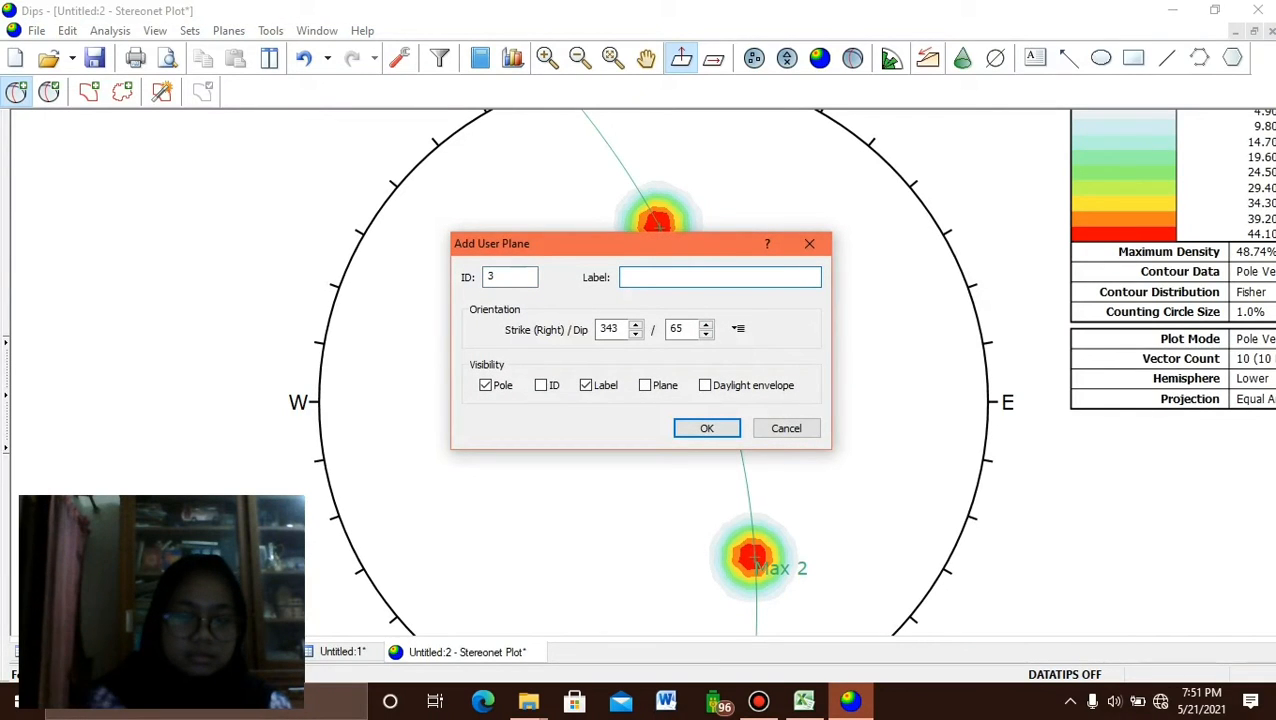
text(igma)
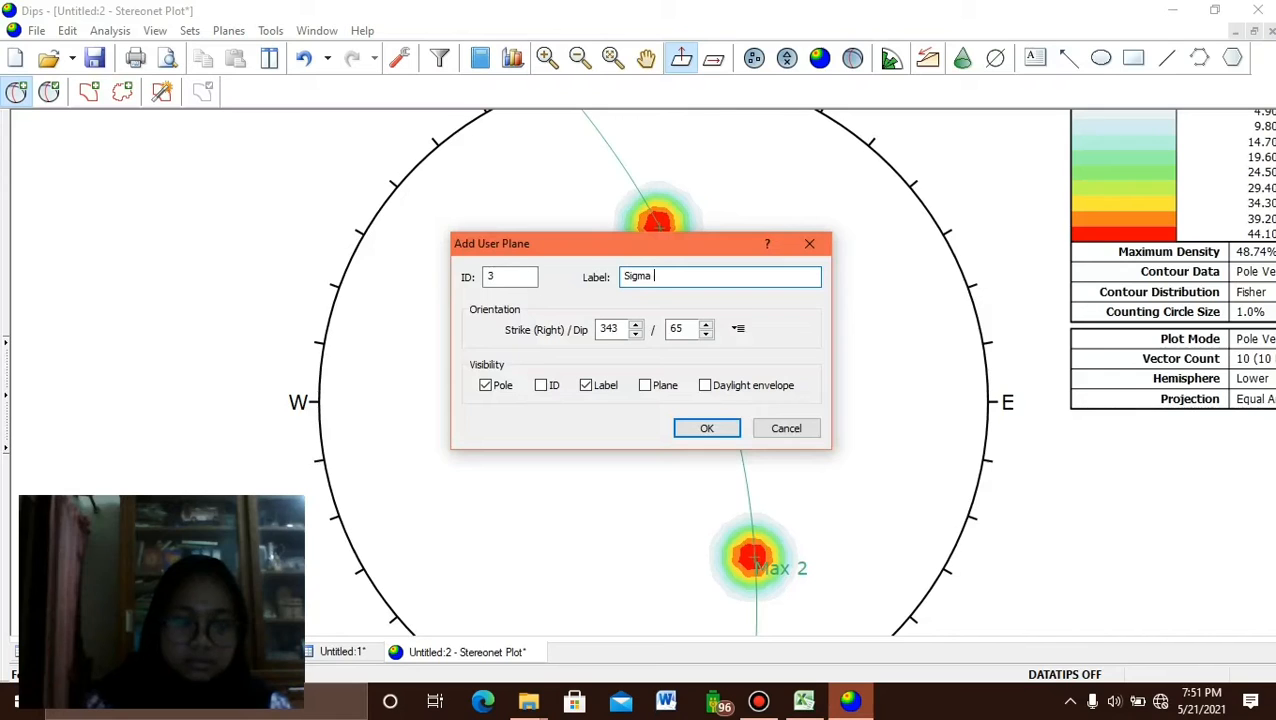
text( 2)
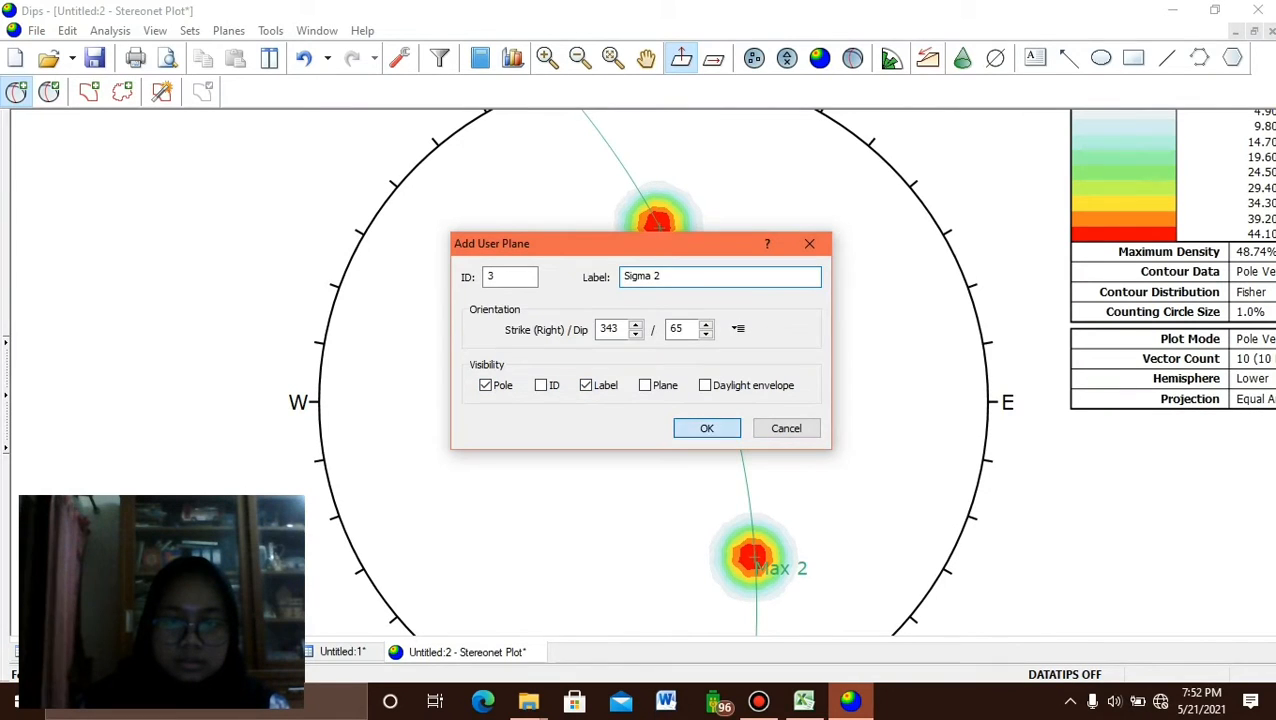
key(Return)
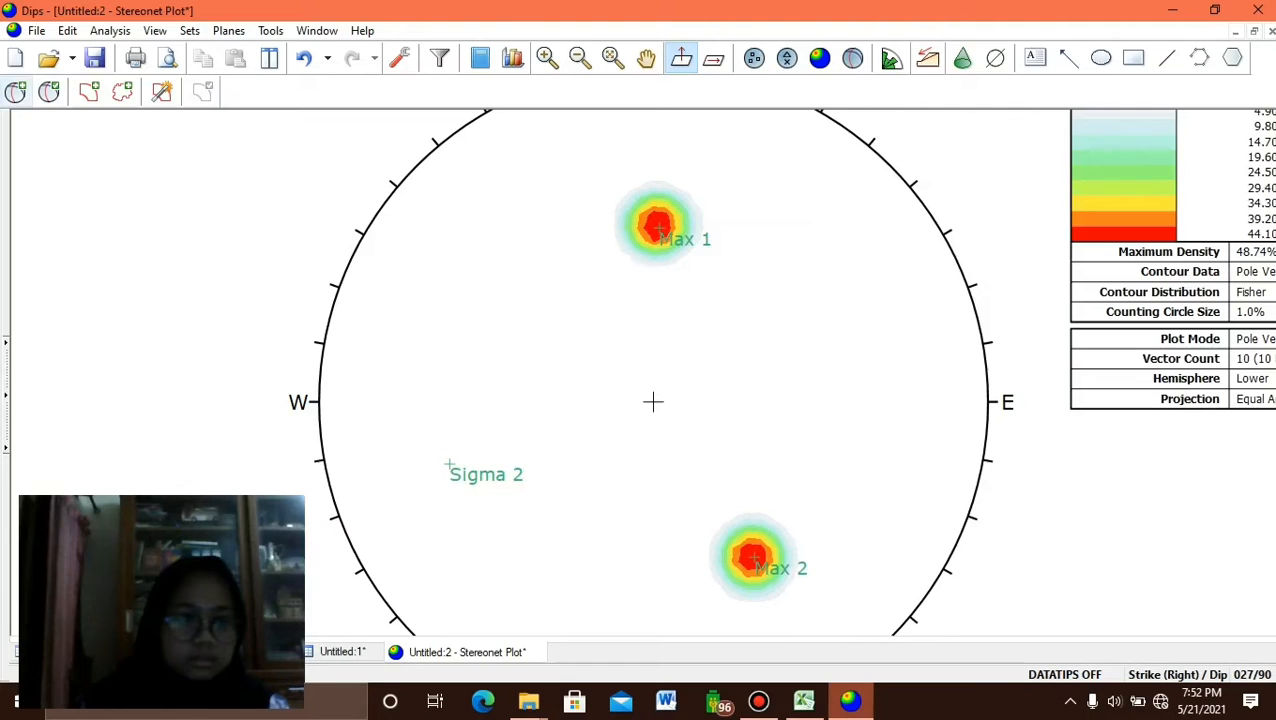
Add a user plane labelled Griddle Plane at 343/65 through both maxima, showing its plane and label but not its pole.
click(15, 91)
scroll(533, 374, up, 2)
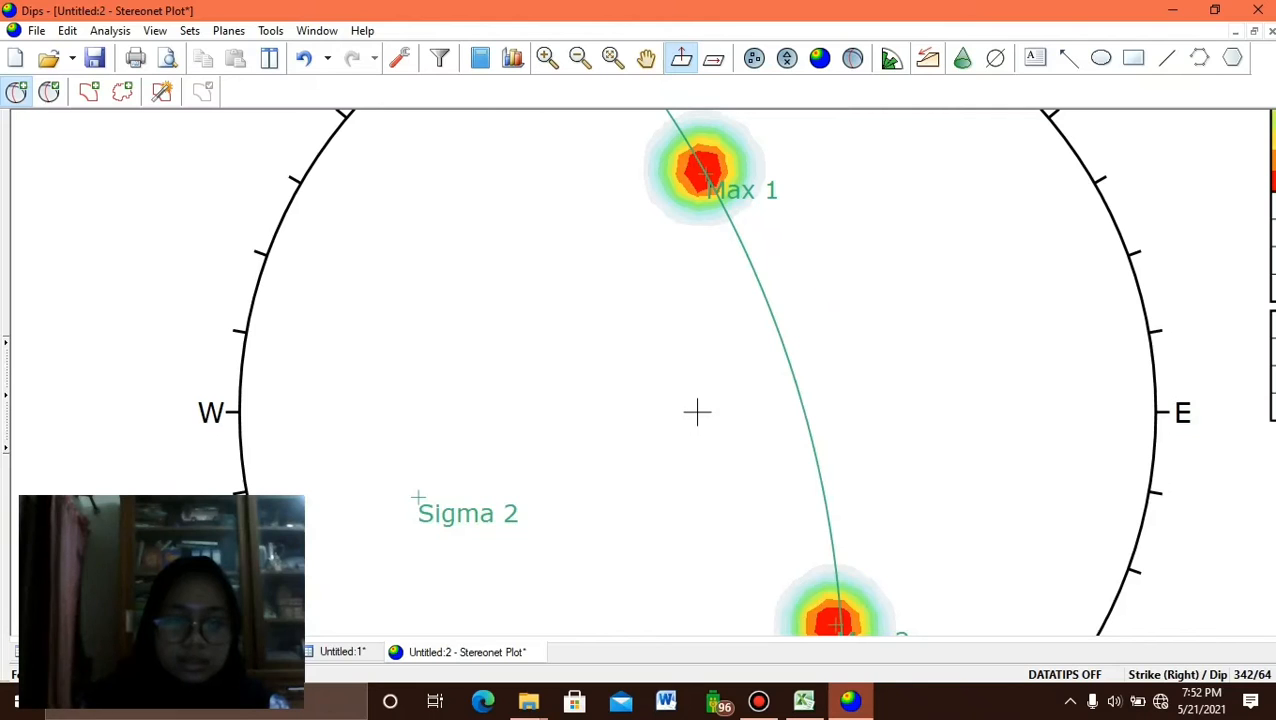
click(697, 411)
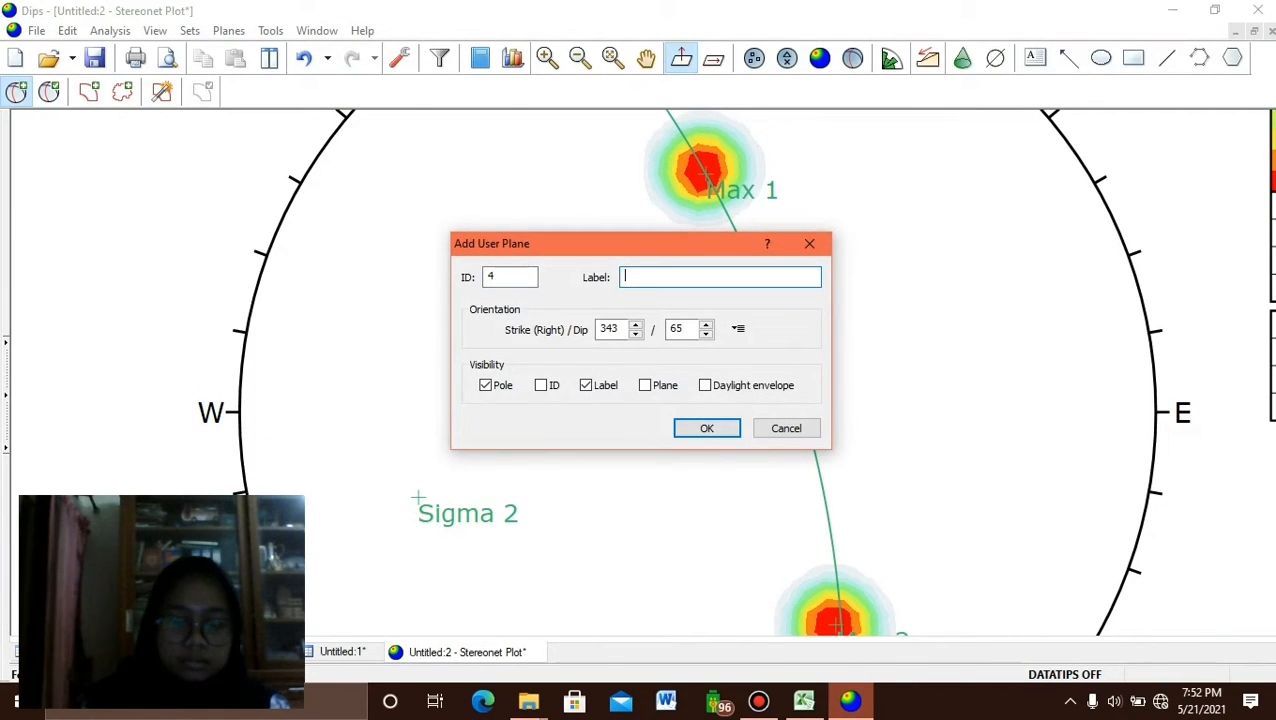
text(Gri)
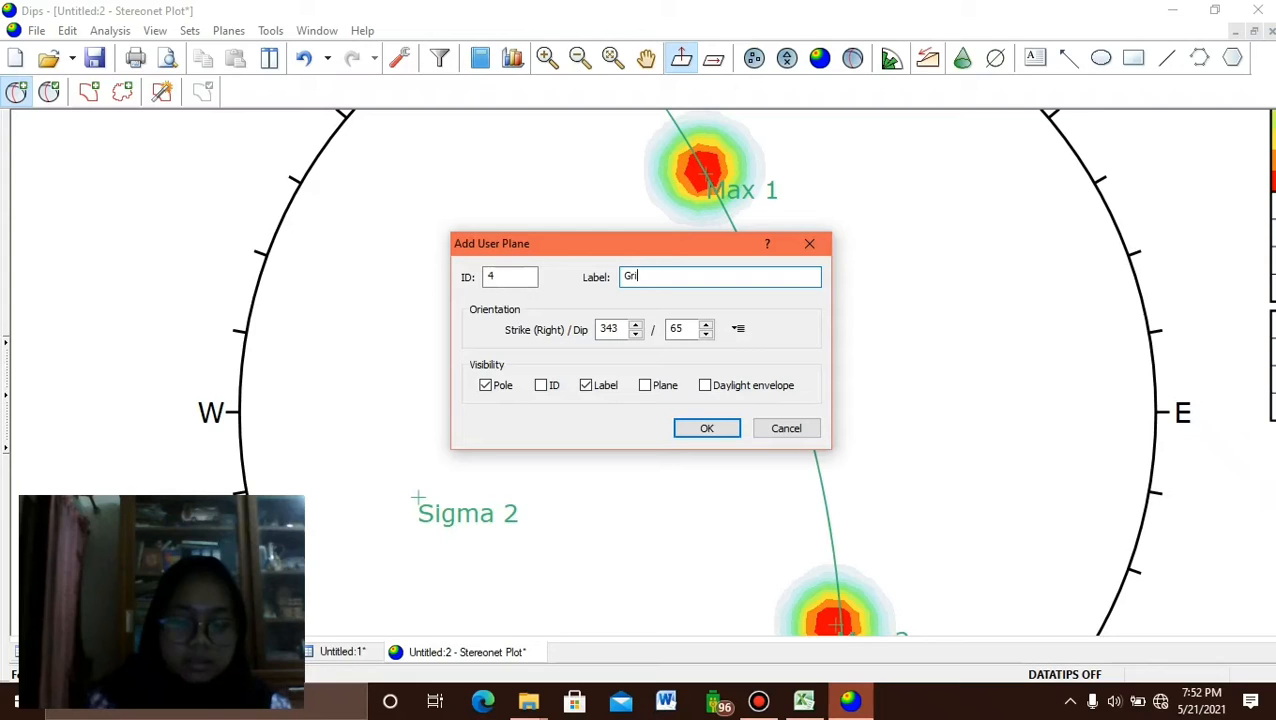
text(ddle Pl)
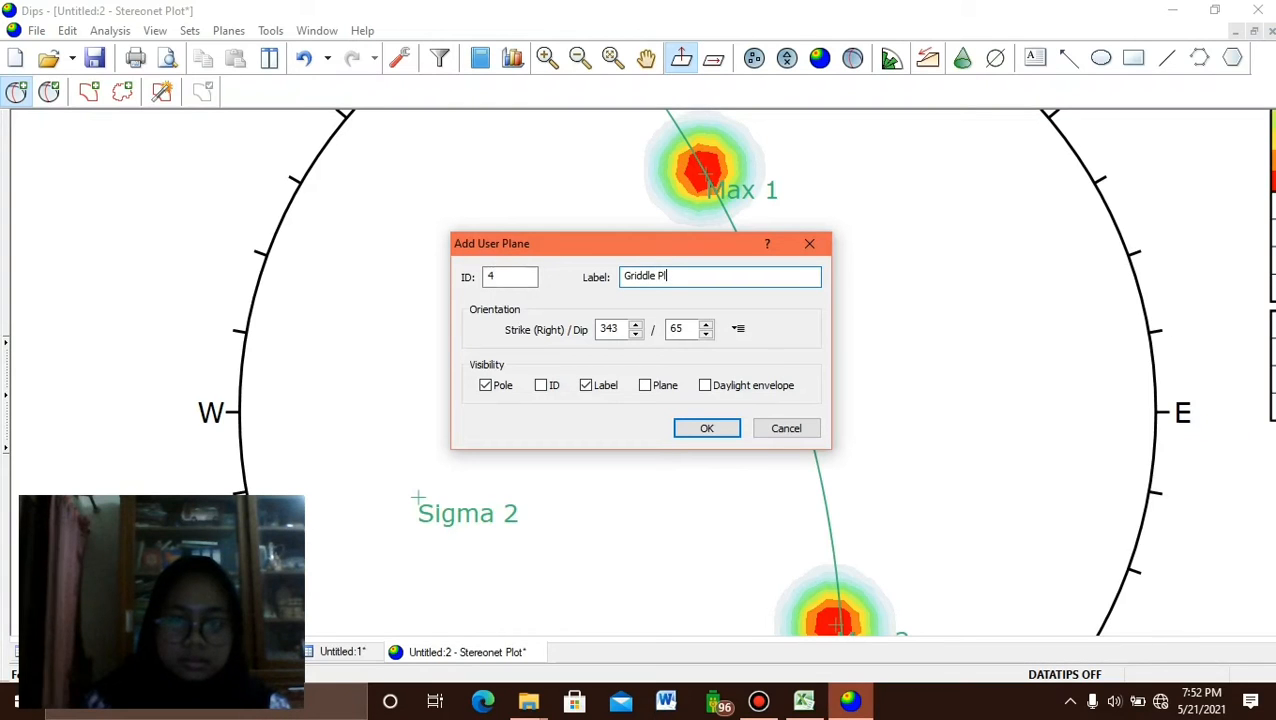
text(ane)
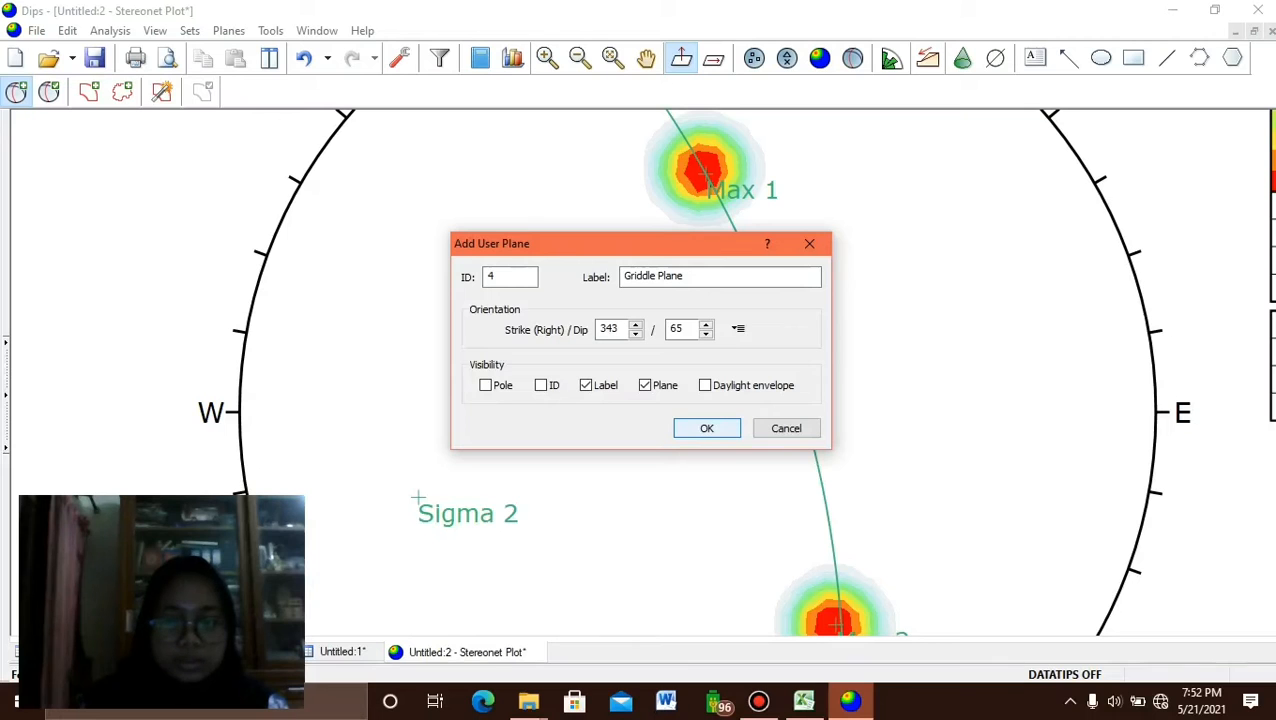
click(706, 428)
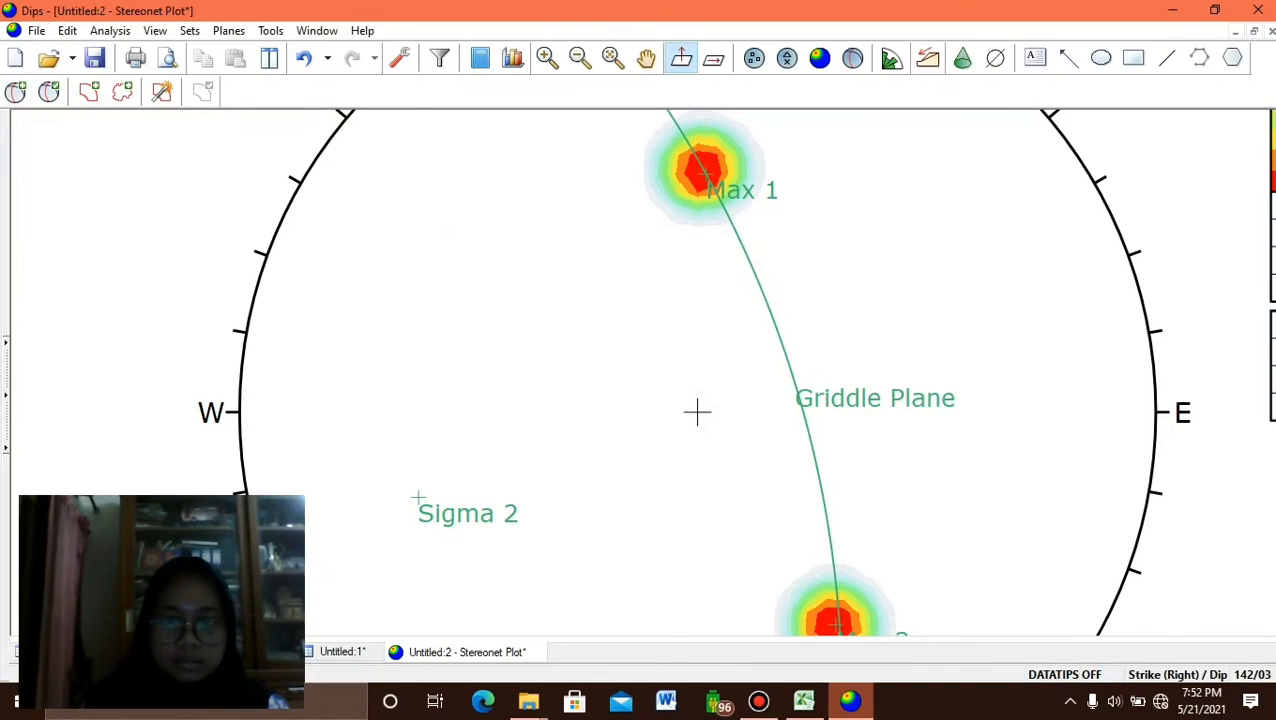
Measure the angle between the planes of the Max 1 and Max 2 poles, examine both angle values and close the result.
scroll(698, 410, down, 1)
scroll(698, 410, down, 2)
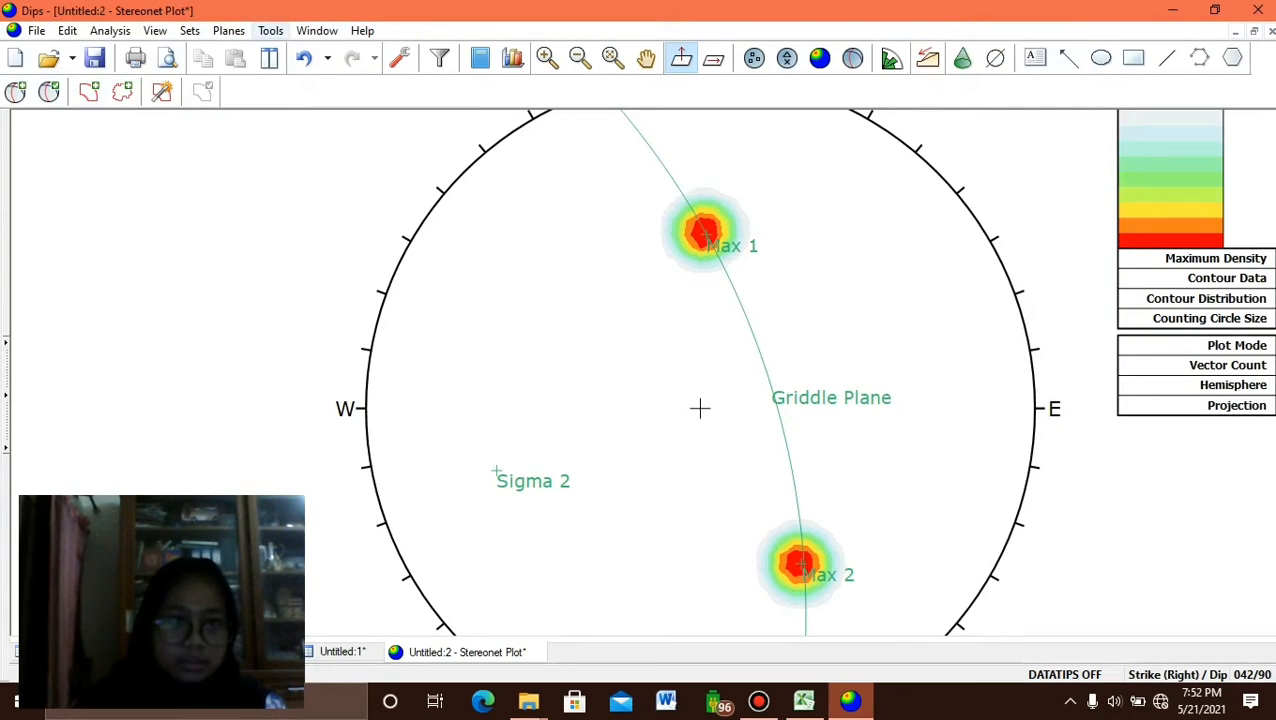
click(270, 30)
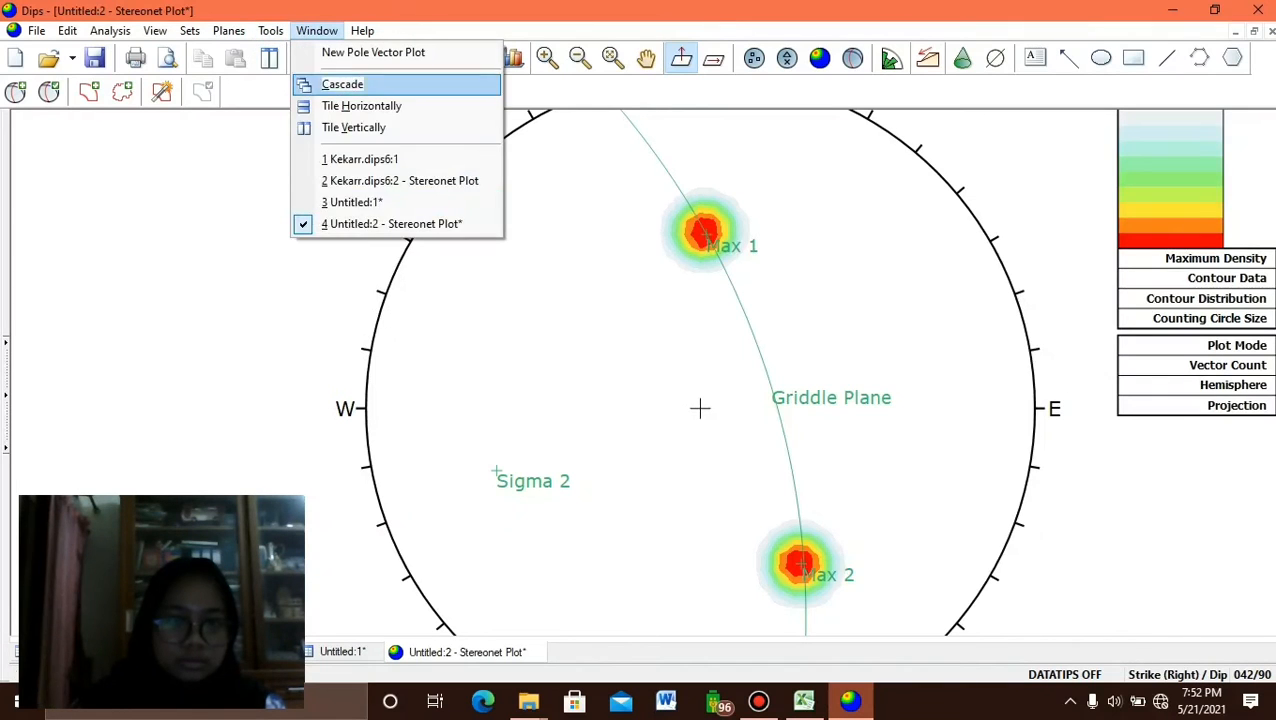
click(320, 320)
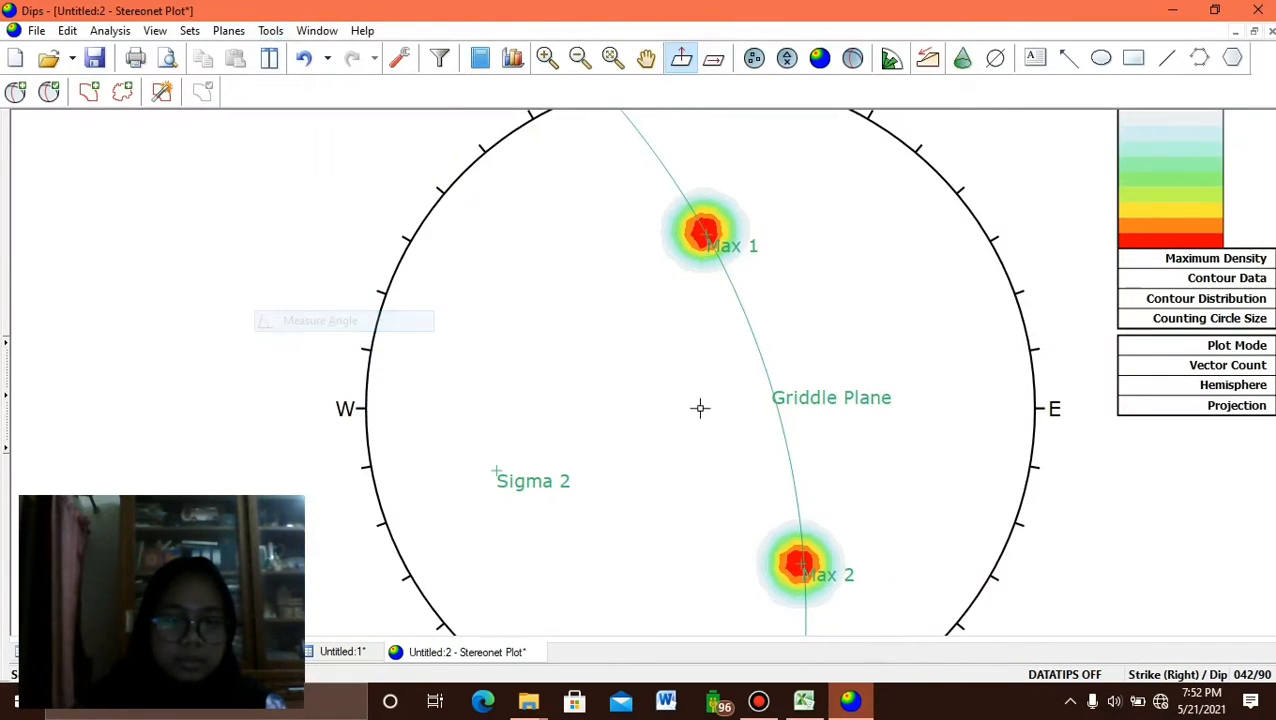
scroll(699, 430, up, 3)
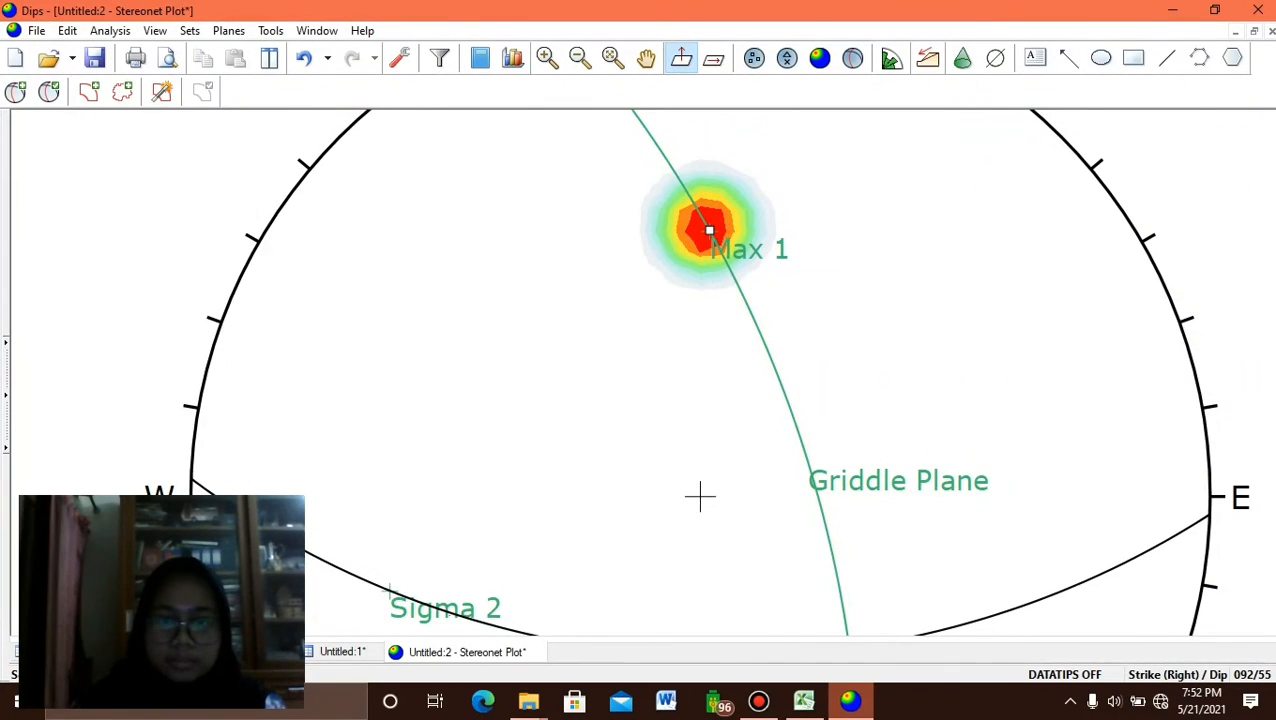
scroll(700, 497, down, 3)
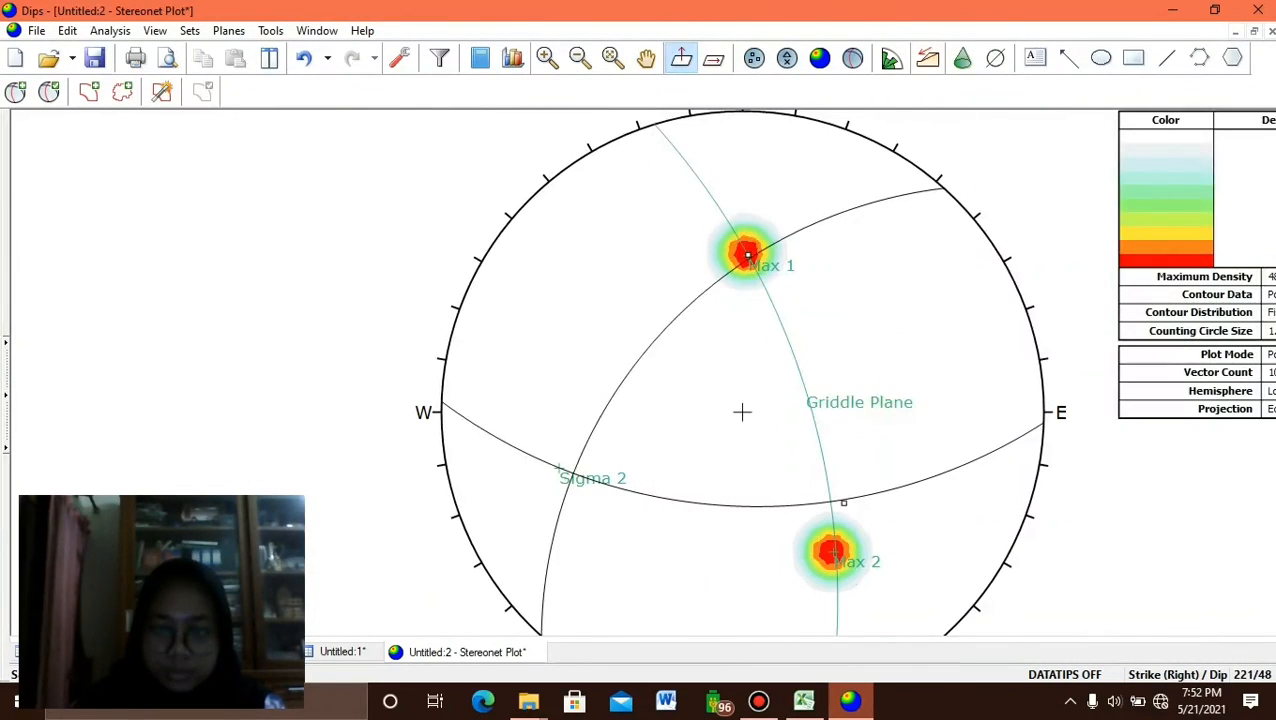
scroll(740, 412, up, 2)
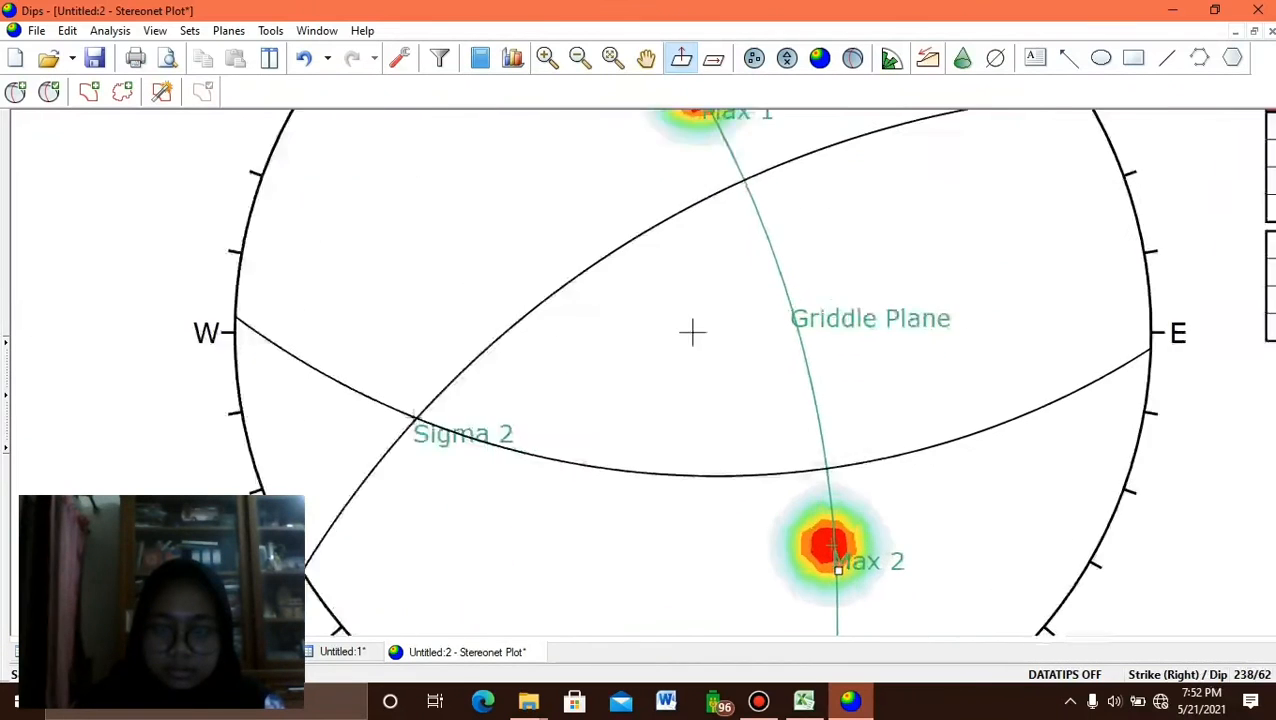
scroll(692, 333, up, 2)
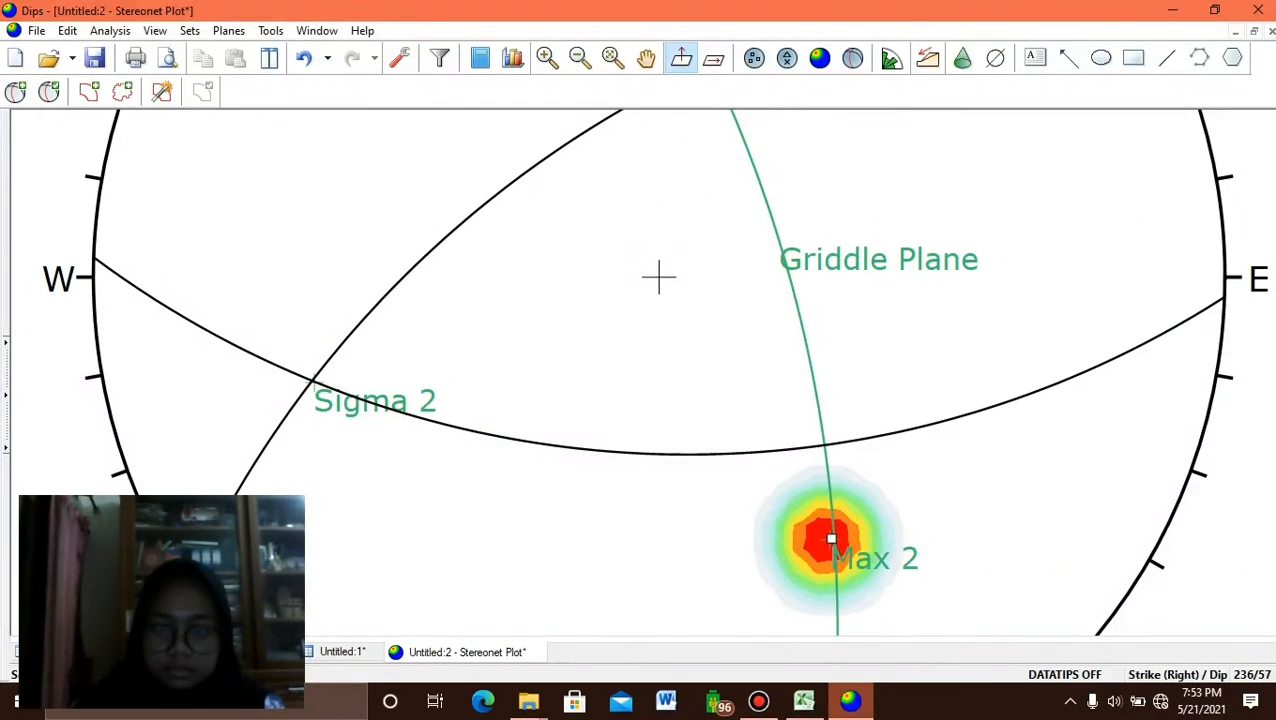
click(658, 277)
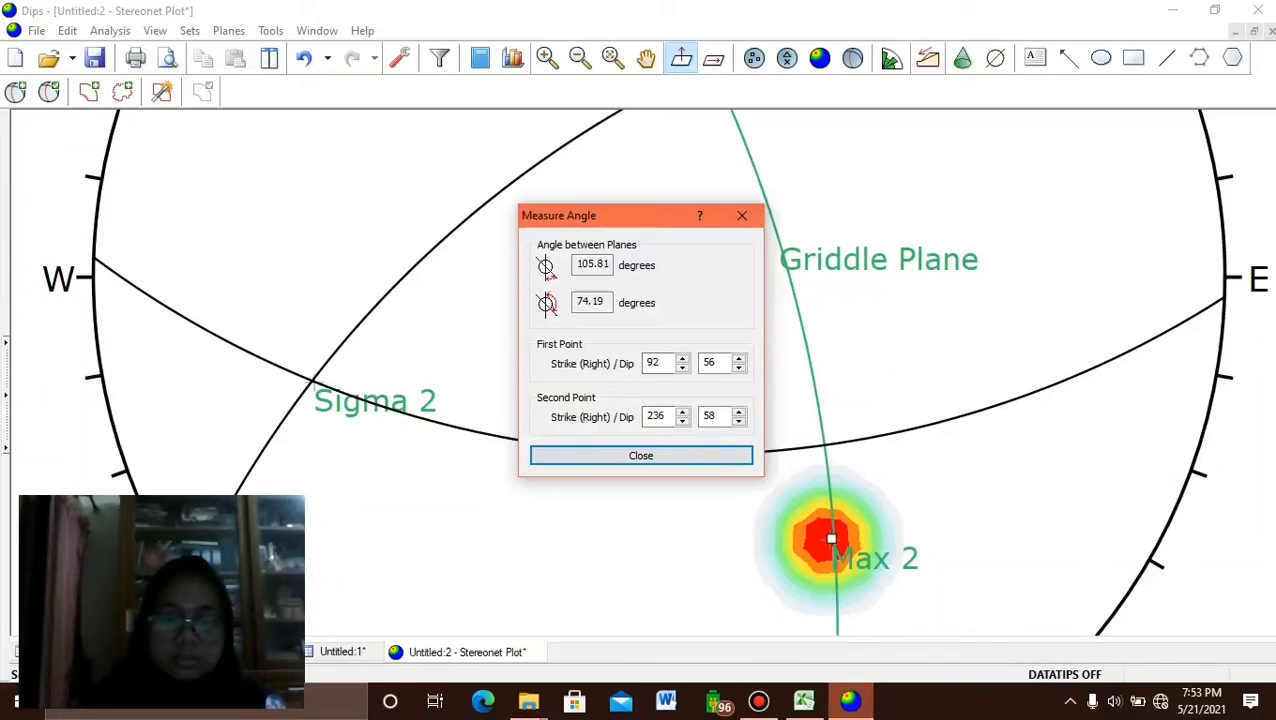
click(603, 302)
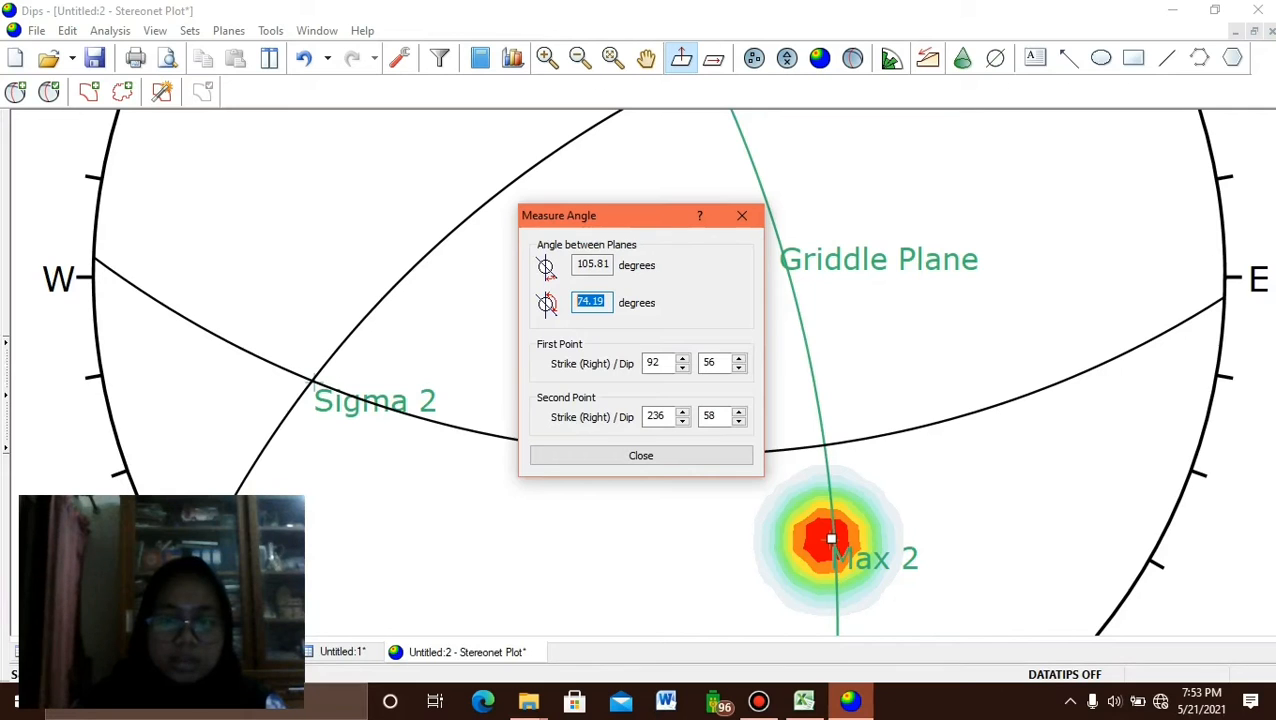
drag(672, 221, 607, 202)
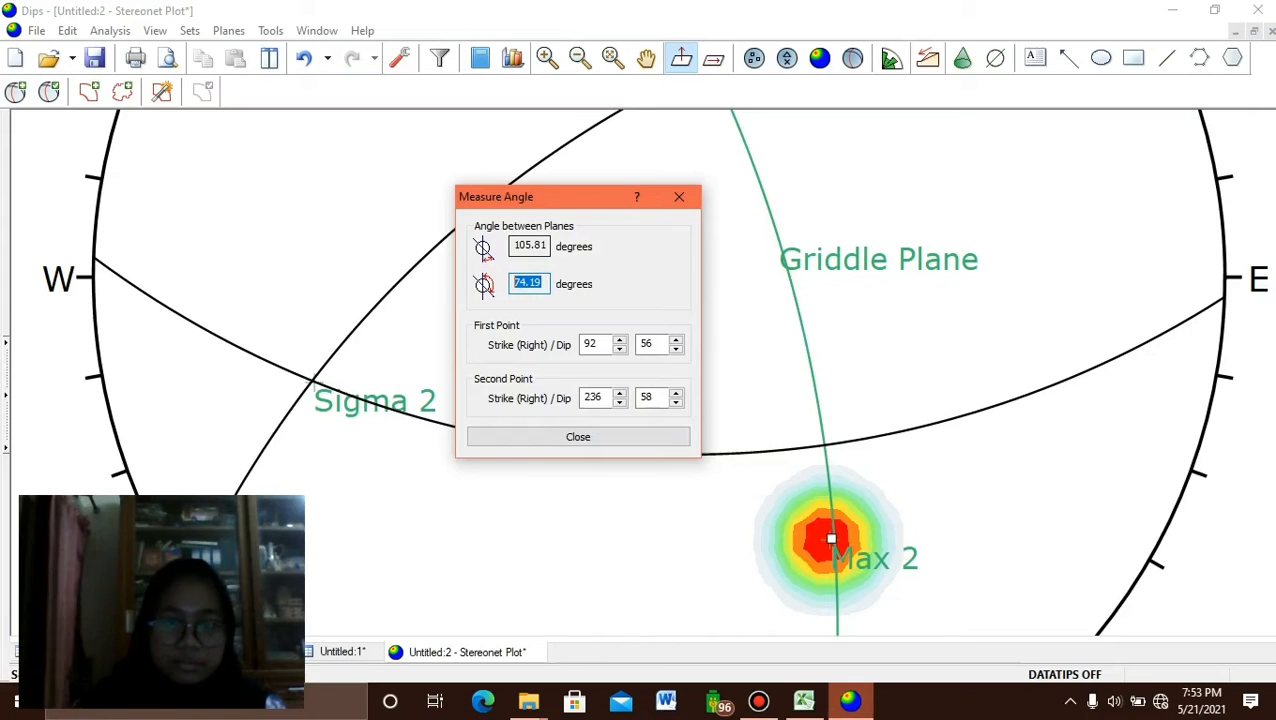
click(544, 246)
click(679, 196)
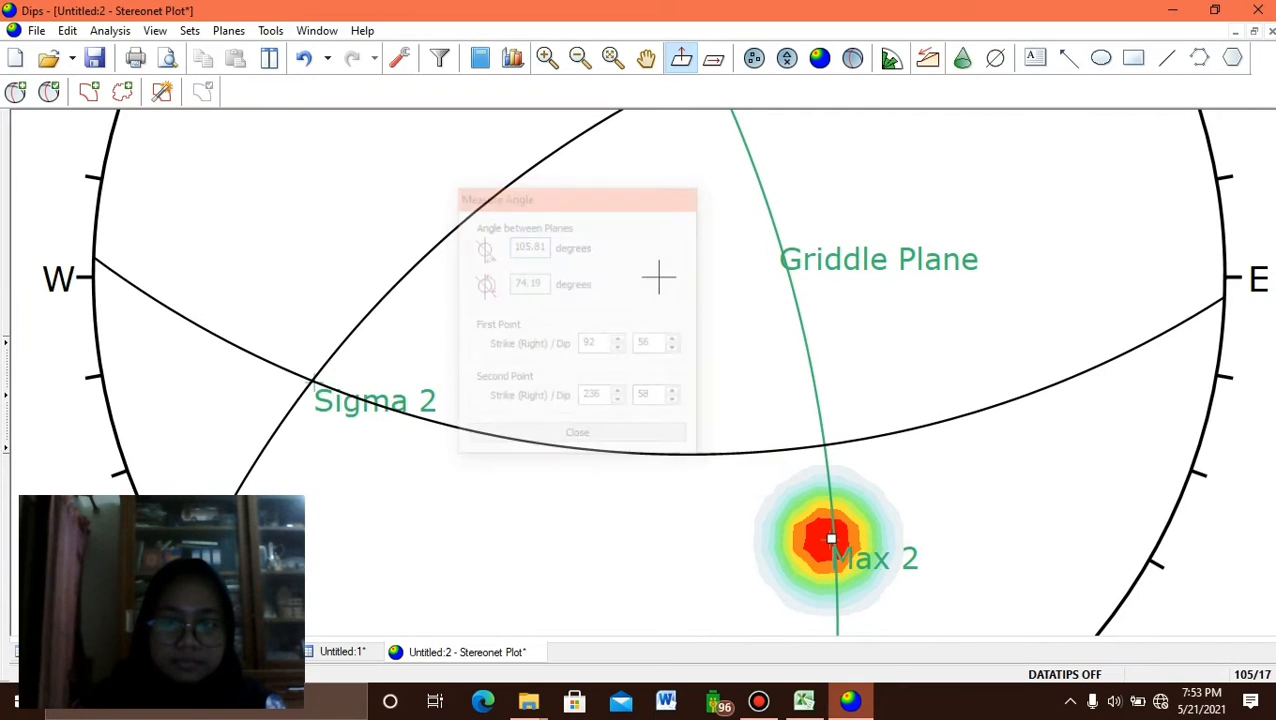
Add a pitch grid to the stereonet along the Griddle Plane.
scroll(658, 276, up, 2)
scroll(633, 297, down, 4)
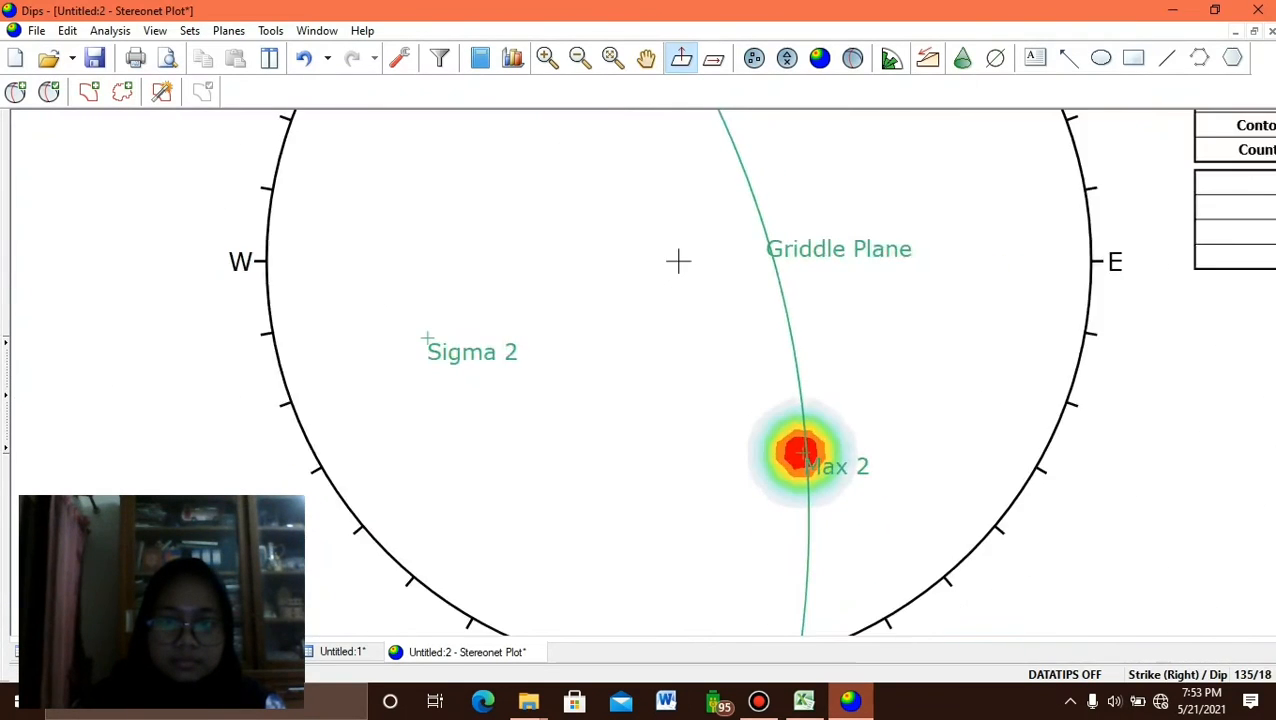
drag(683, 257, 622, 361)
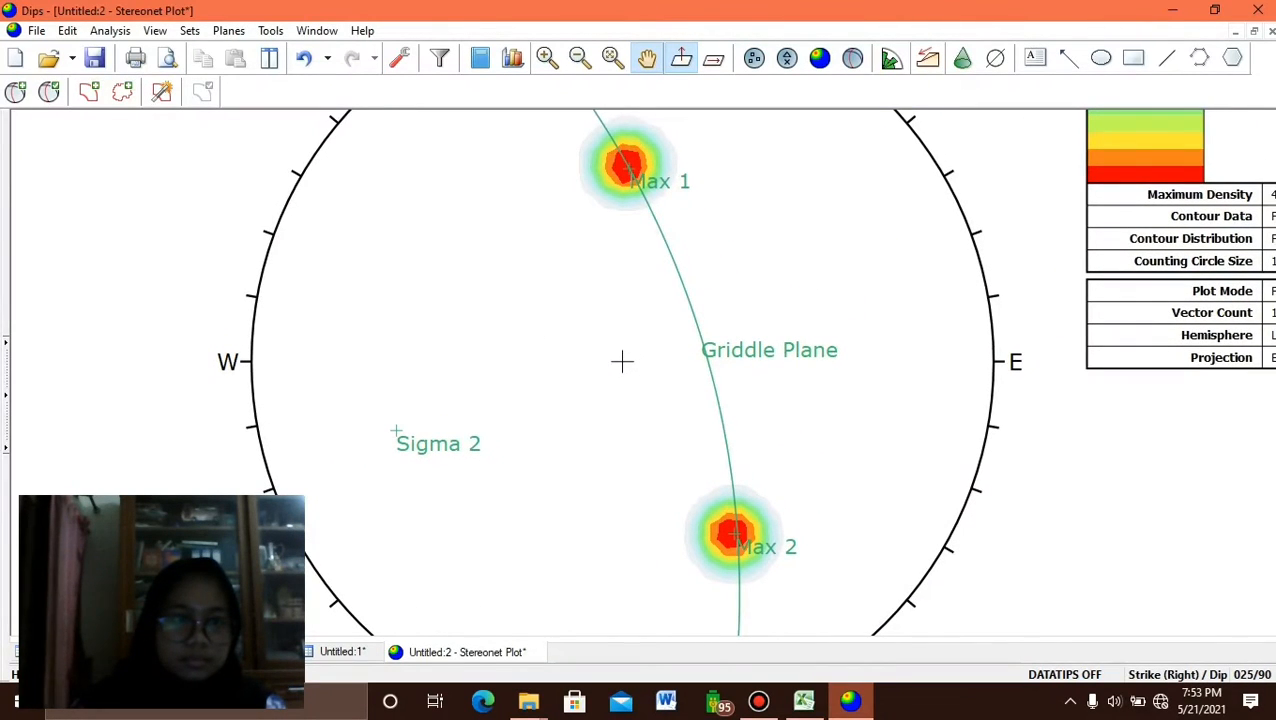
key(Down)
key(Down)
key(Down)
key(Down)
key(Down)
key(Down)
key(Down)
key(Down)
key(Down)
key(Down)
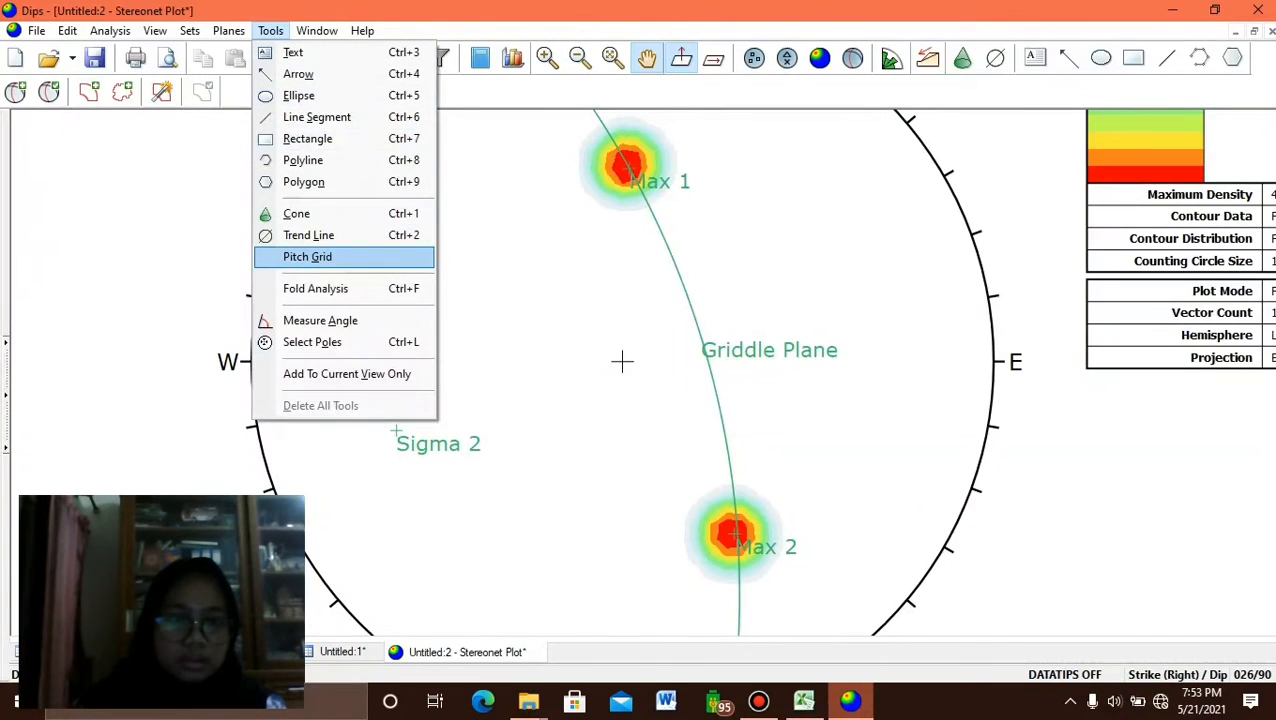
key(Return)
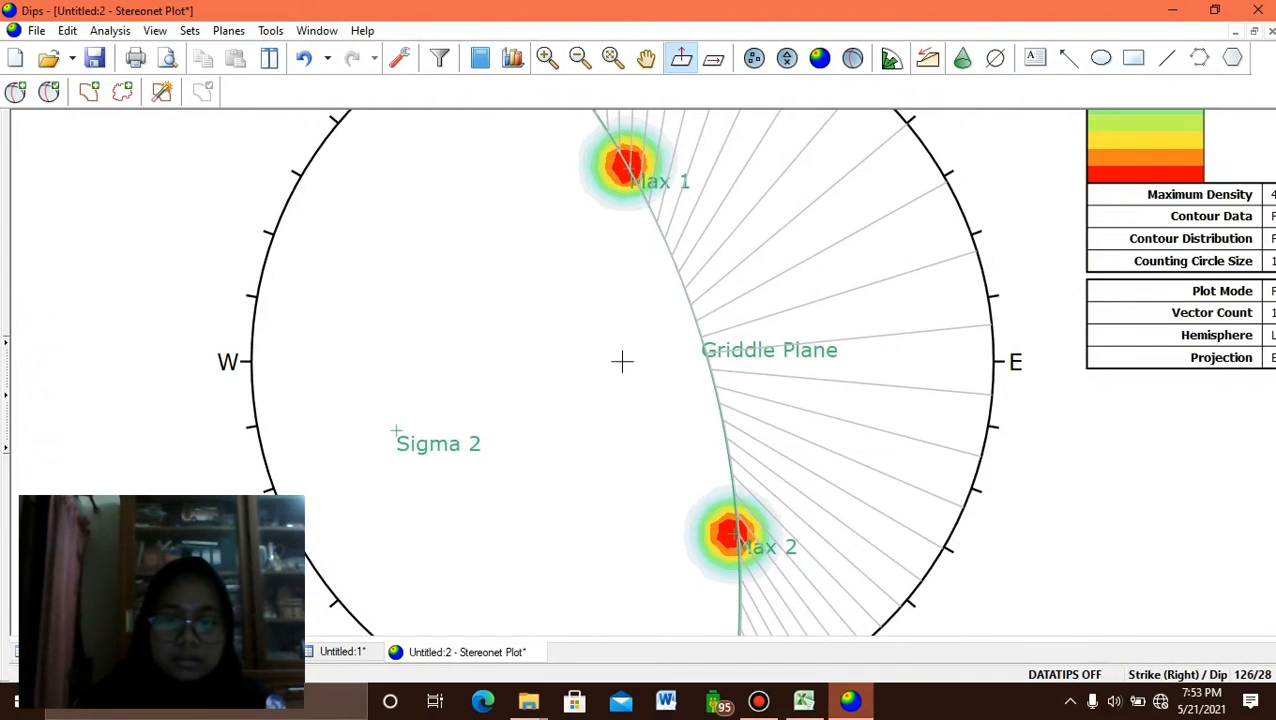
Add a user plane labelled Sigma 1 at 171/25, with its pole on the Griddle Plane midway between the maxima, showing only pole and label.
scroll(622, 361, down, 1)
scroll(622, 360, up, 1)
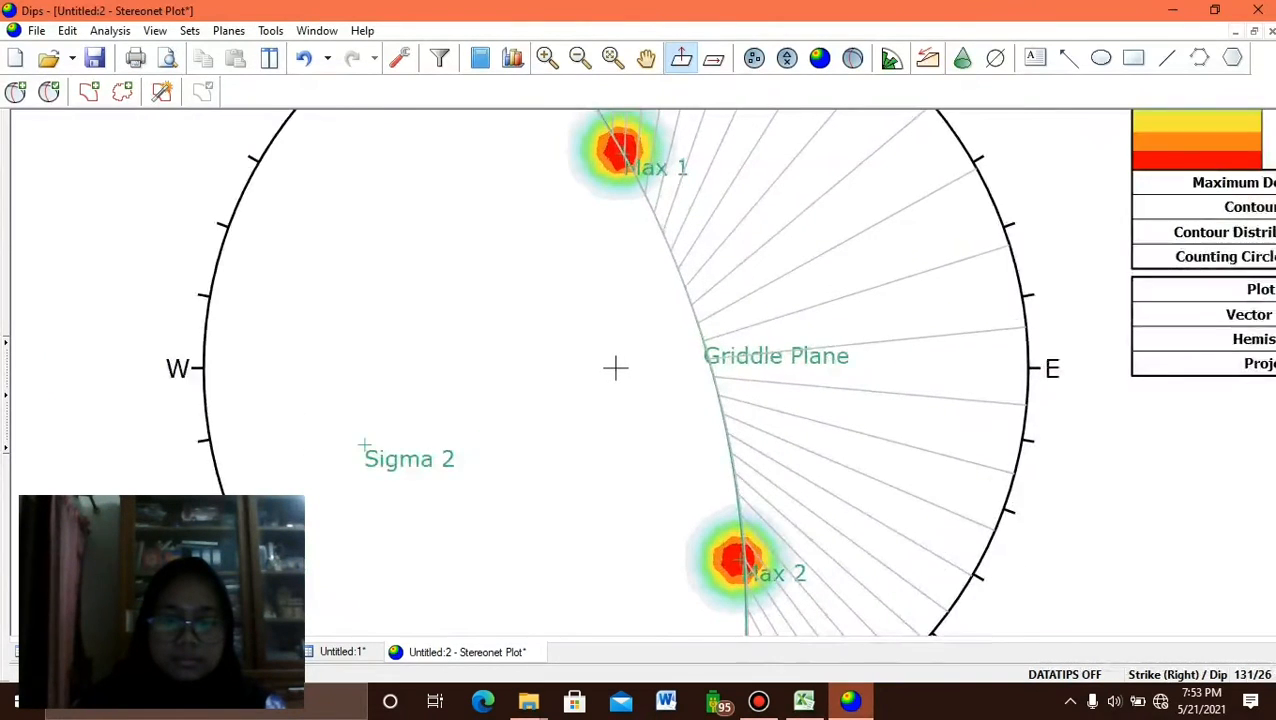
scroll(615, 368, up, 1)
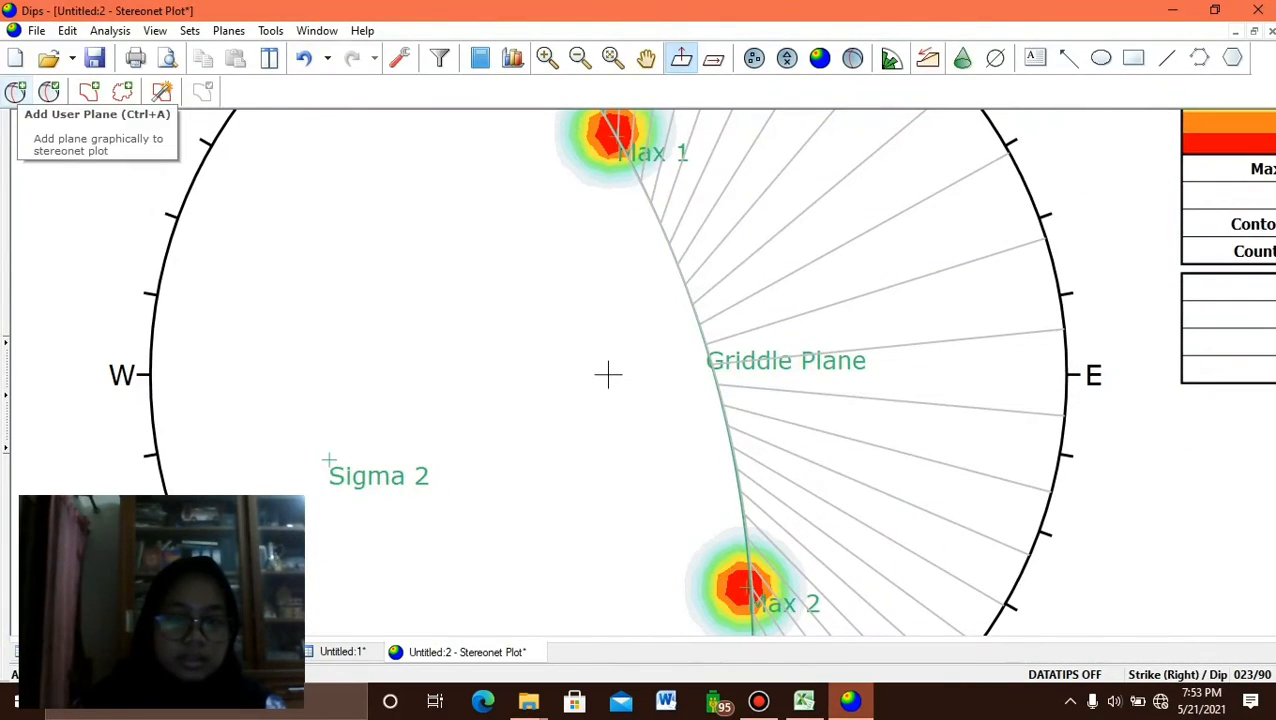
click(15, 91)
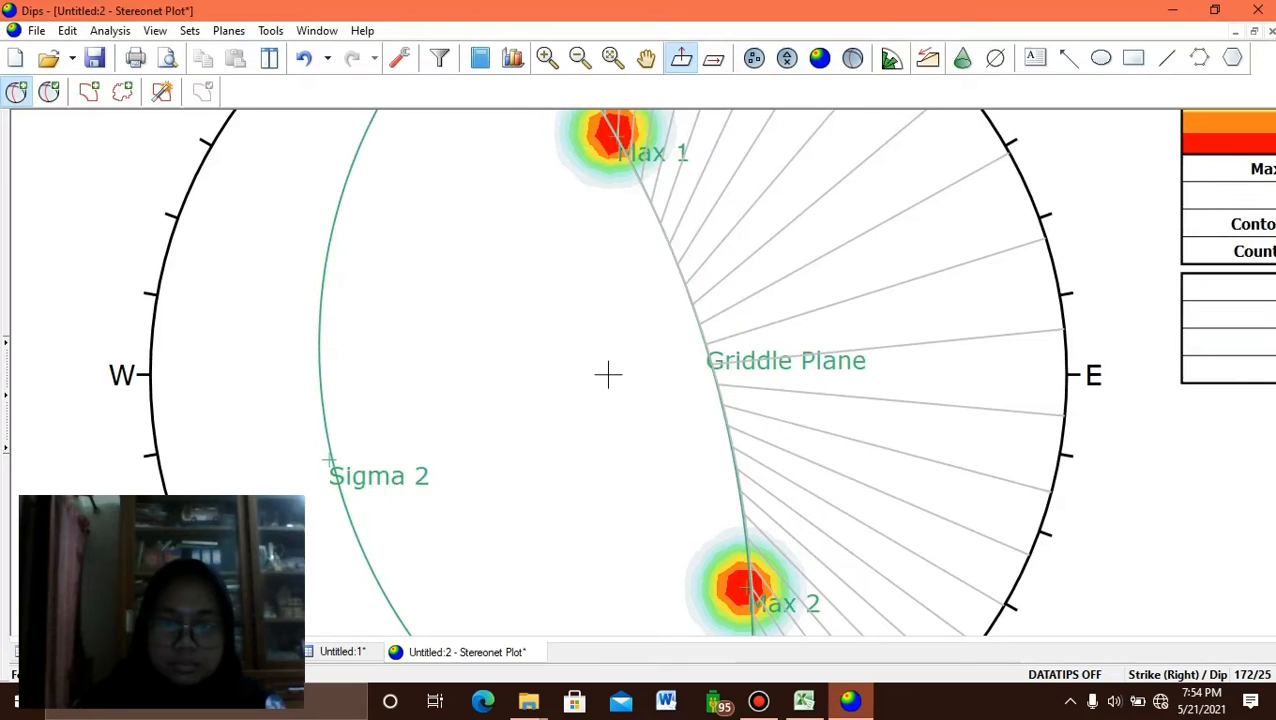
click(608, 375)
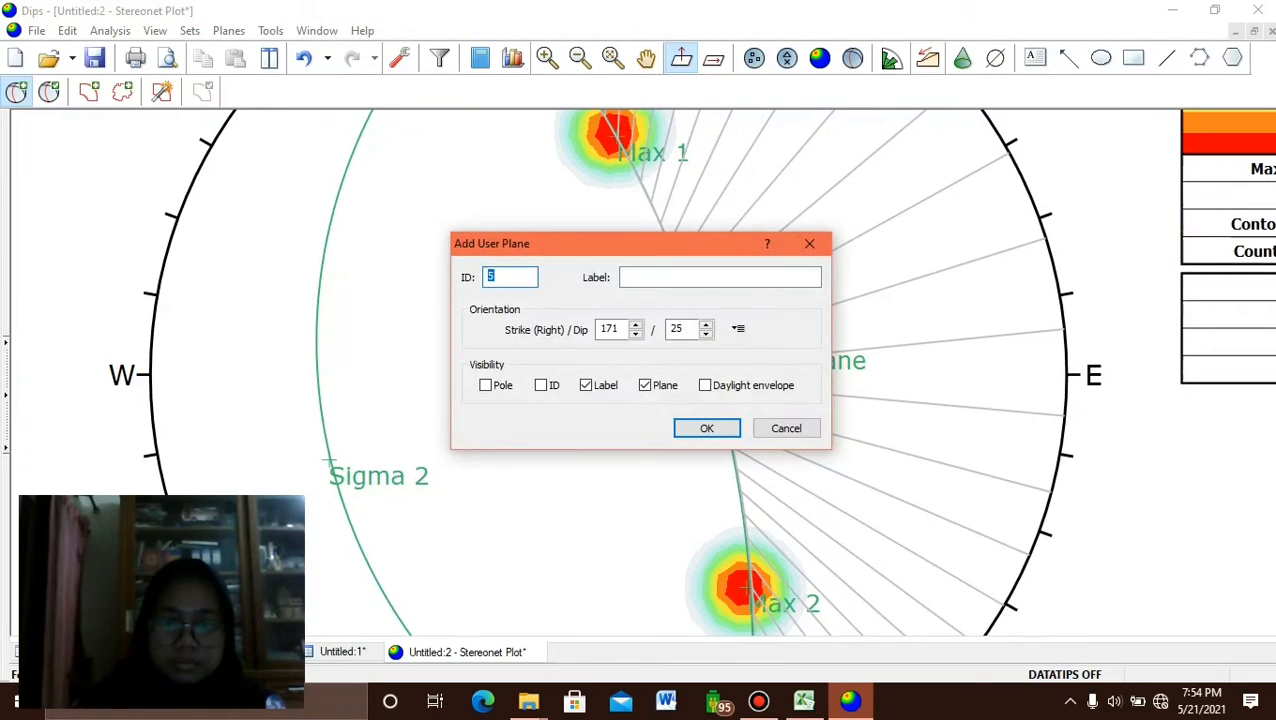
click(719, 277)
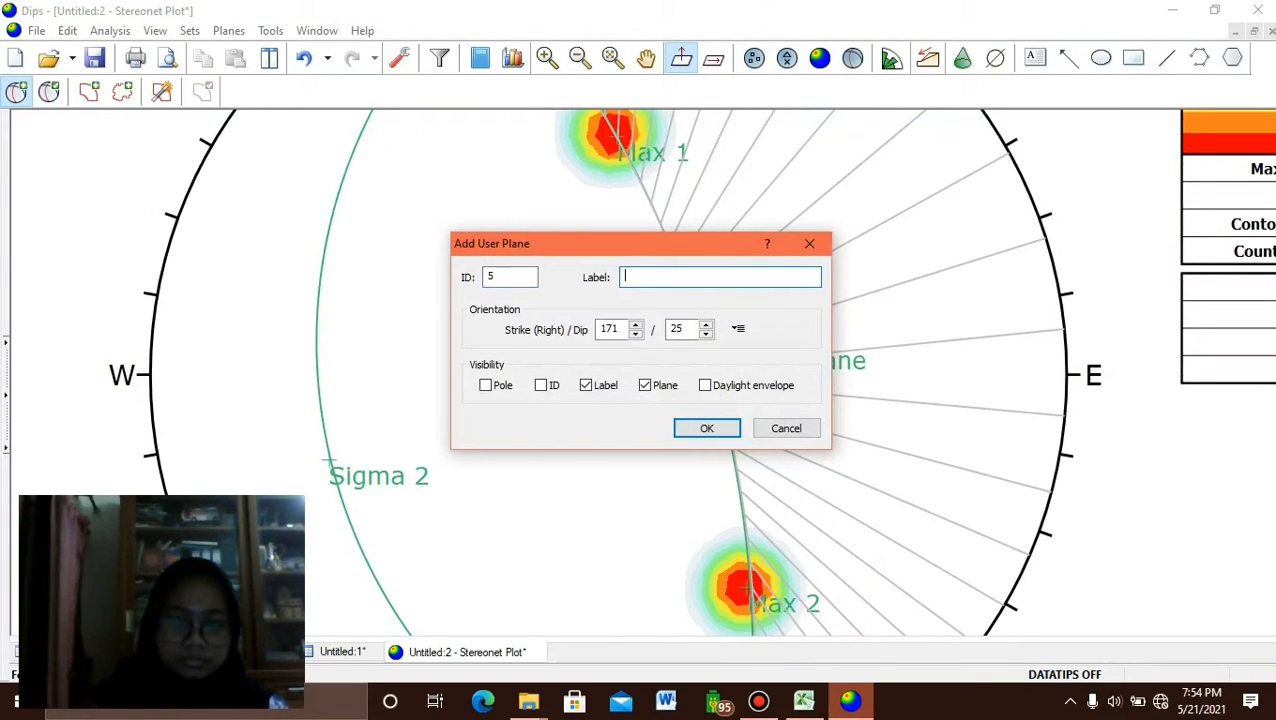
text(S)
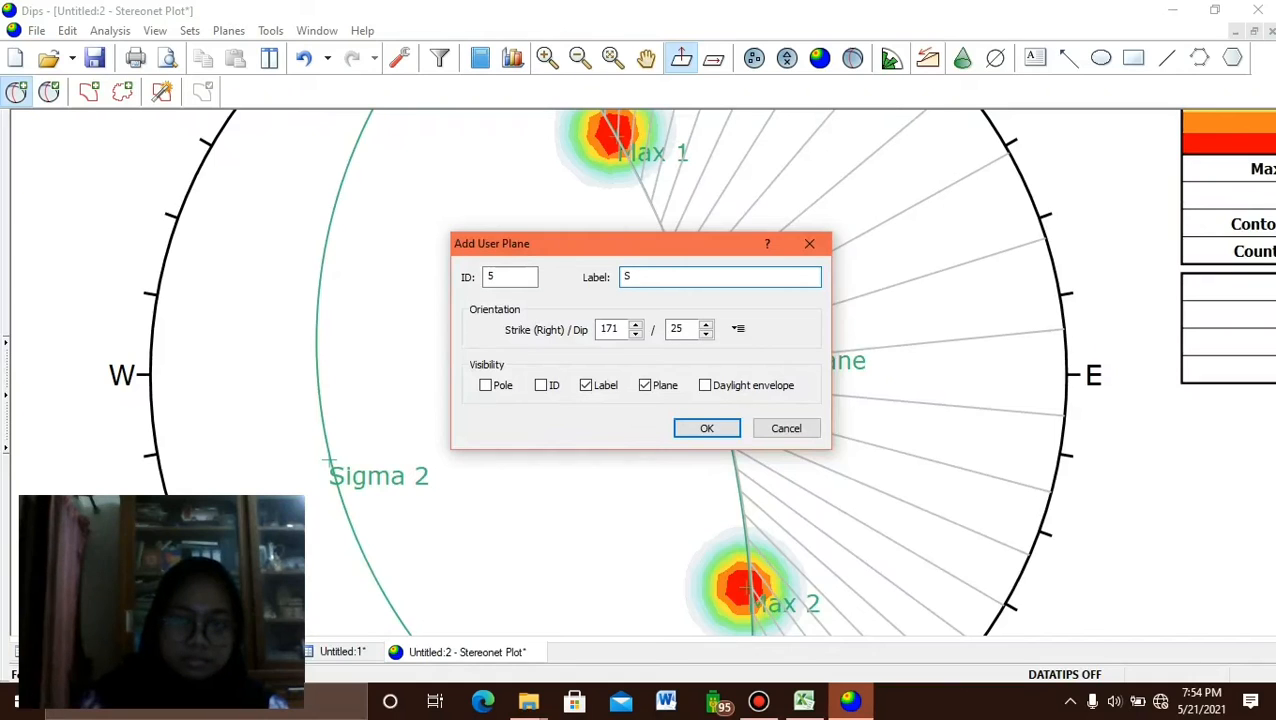
text(igma )
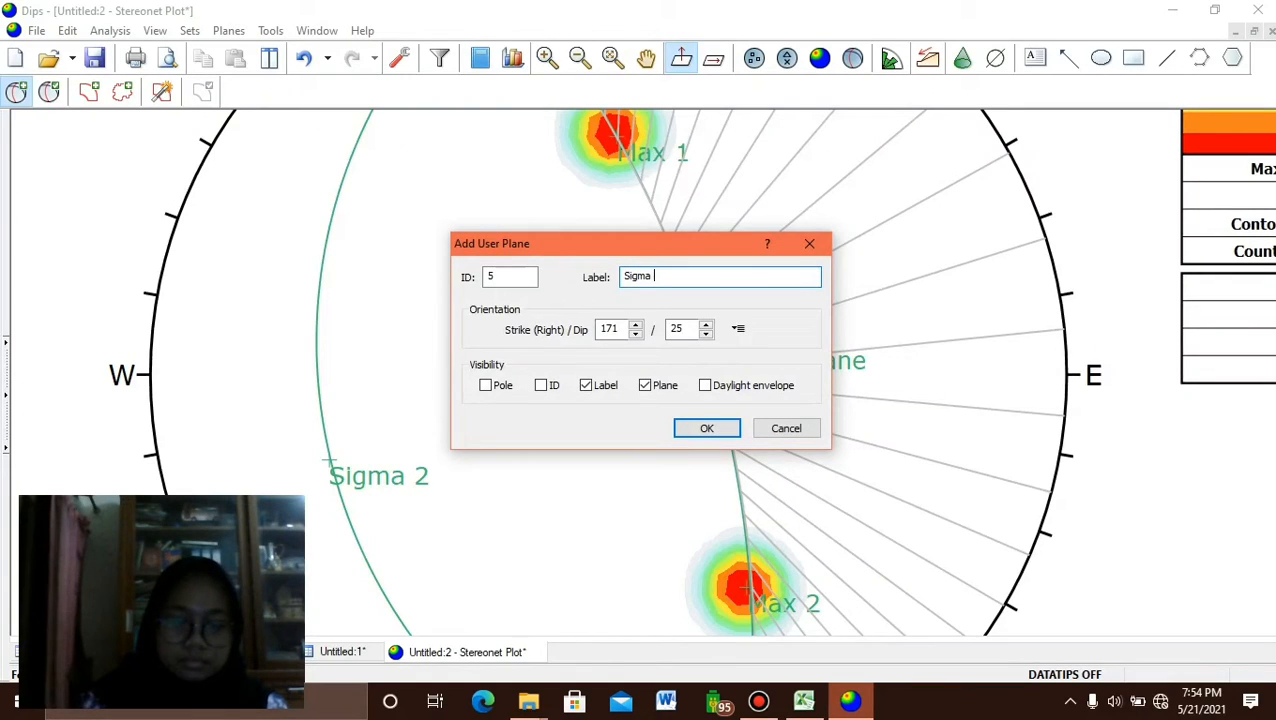
text(1)
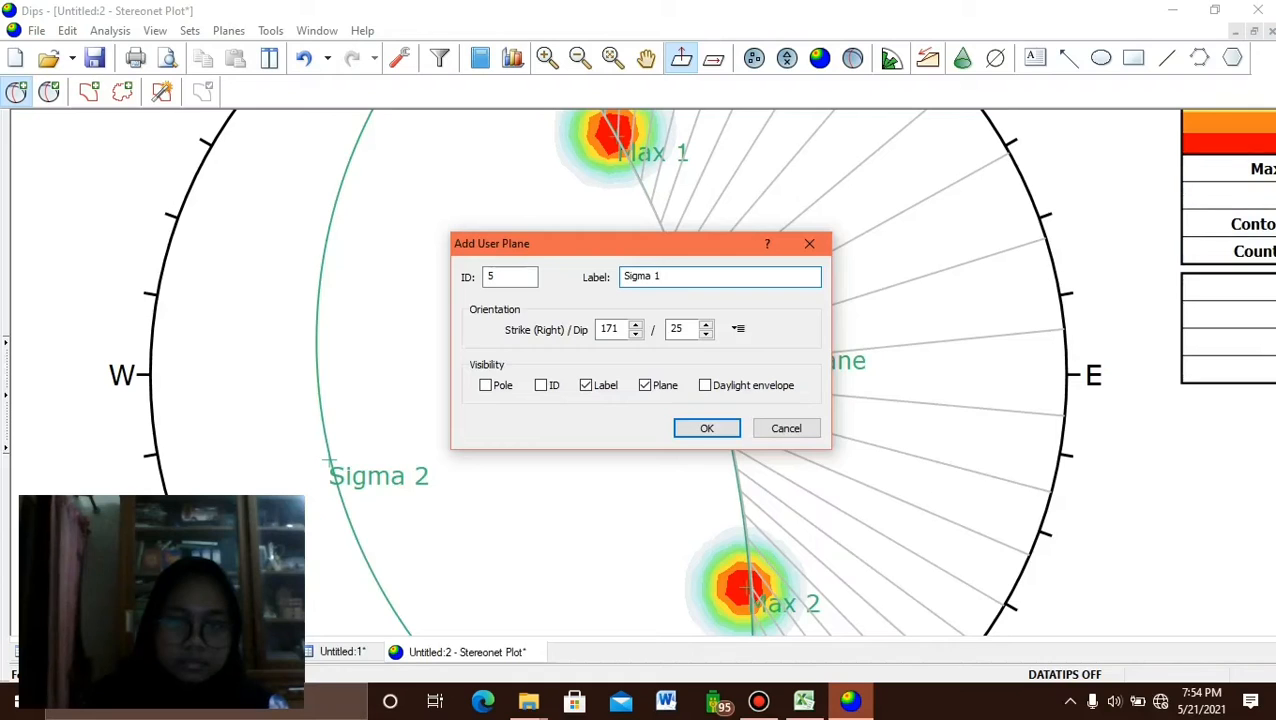
click(486, 385)
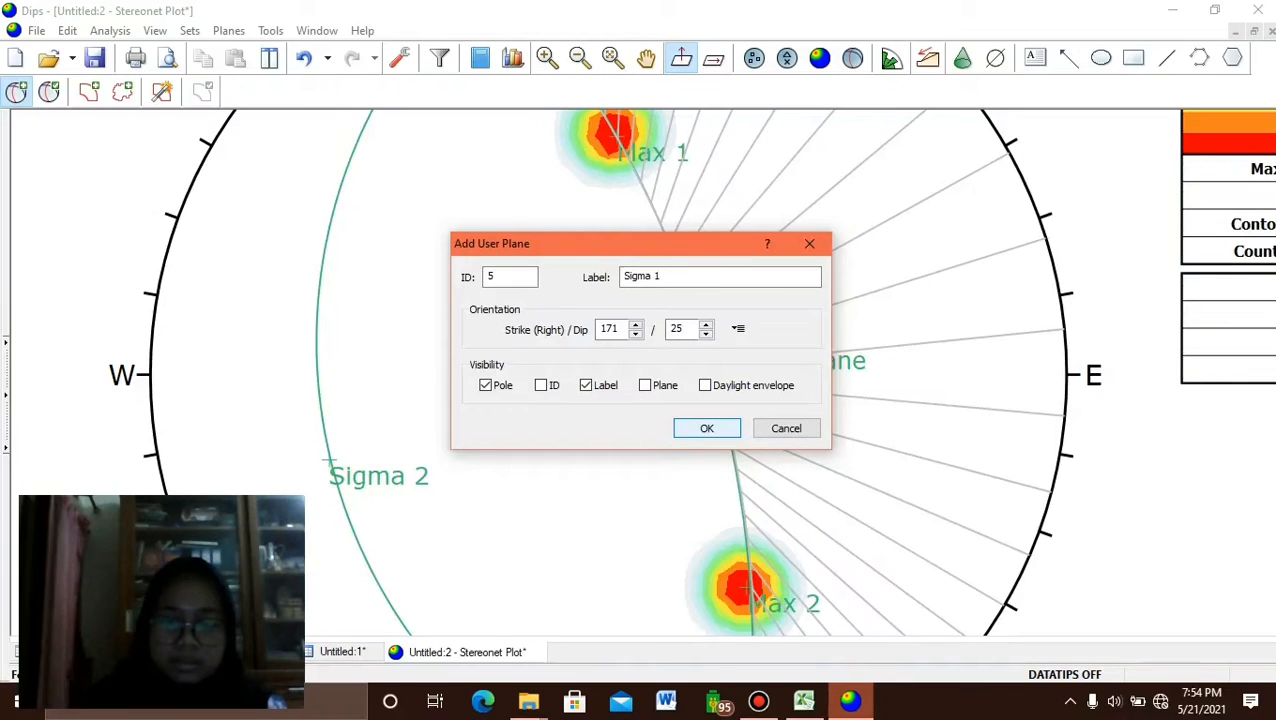
key(Return)
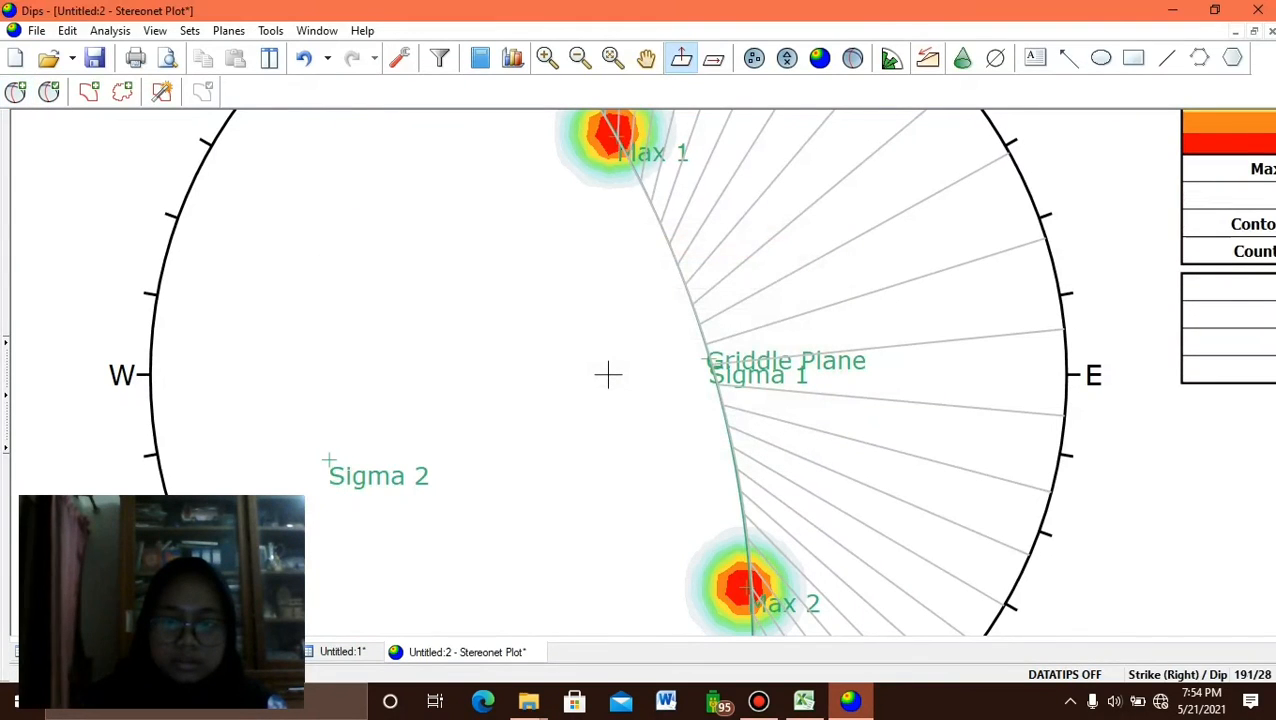
Add a user plane labelled Sigma 3 at 74/86, with its pole near the northern end of the Griddle Plane, showing only pole and label.
scroll(610, 375, down, 1)
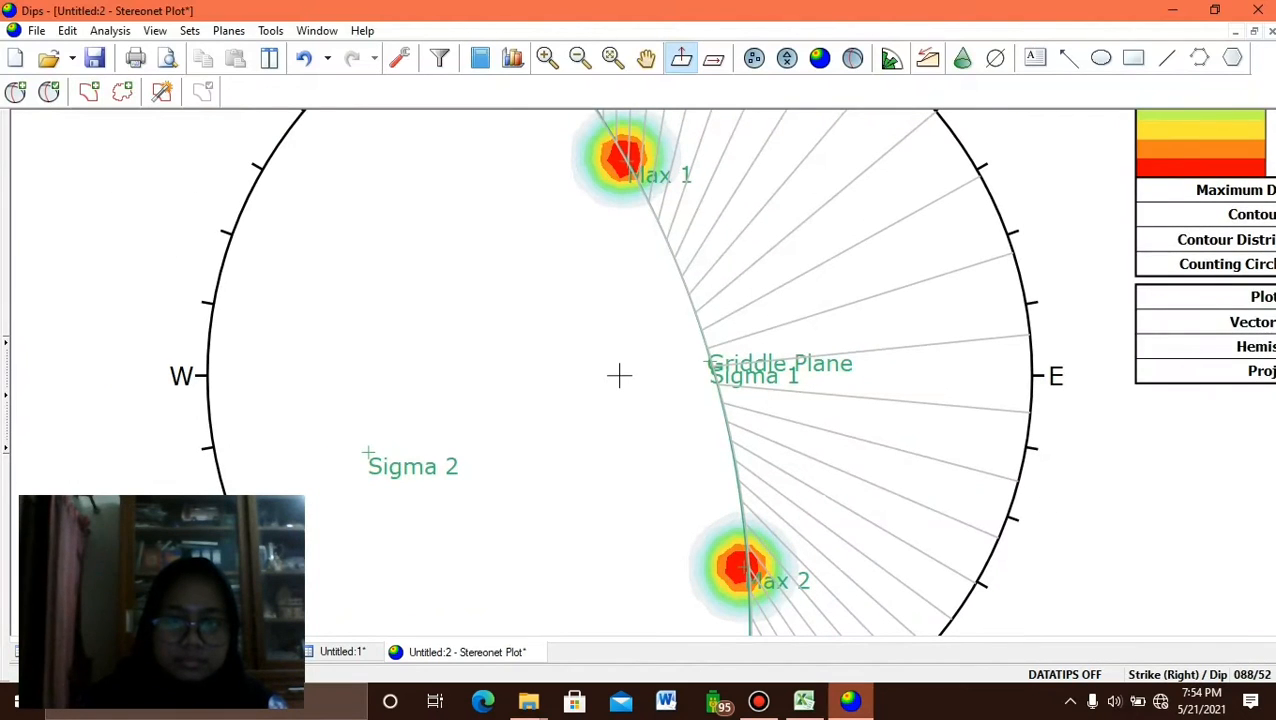
drag(618, 375, 661, 447)
scroll(661, 445, down, 1)
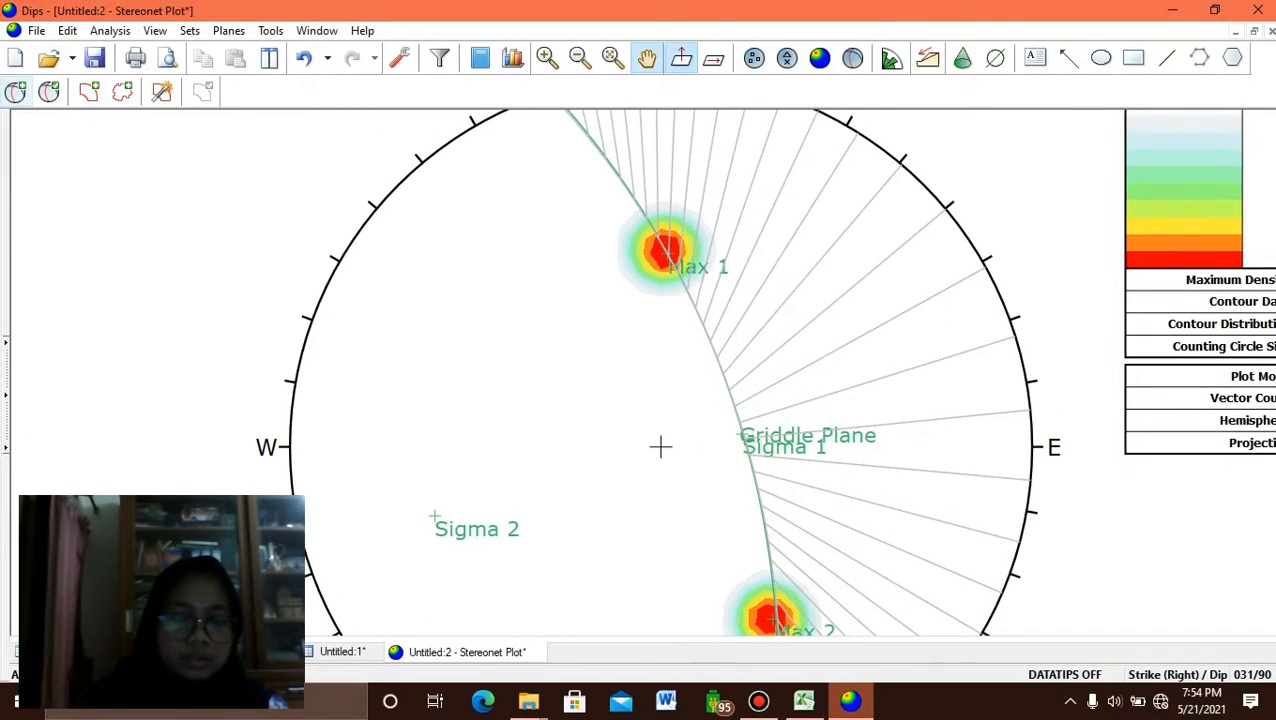
click(15, 91)
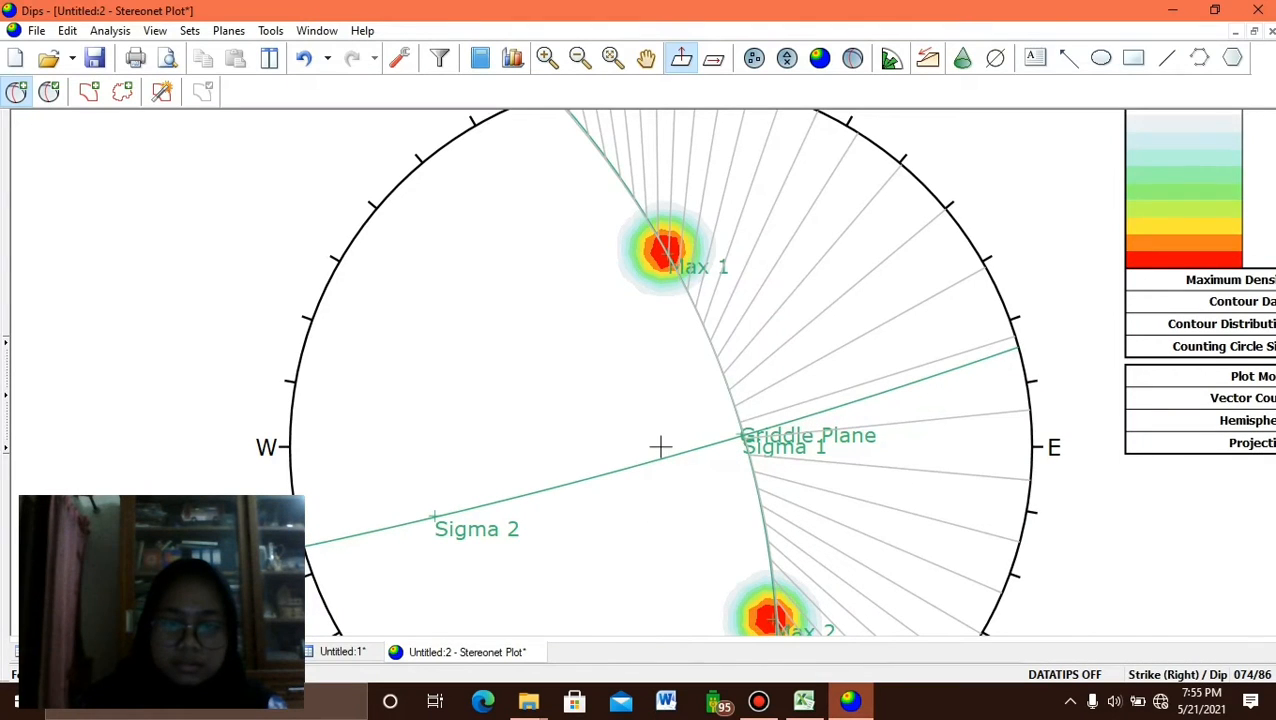
click(568, 113)
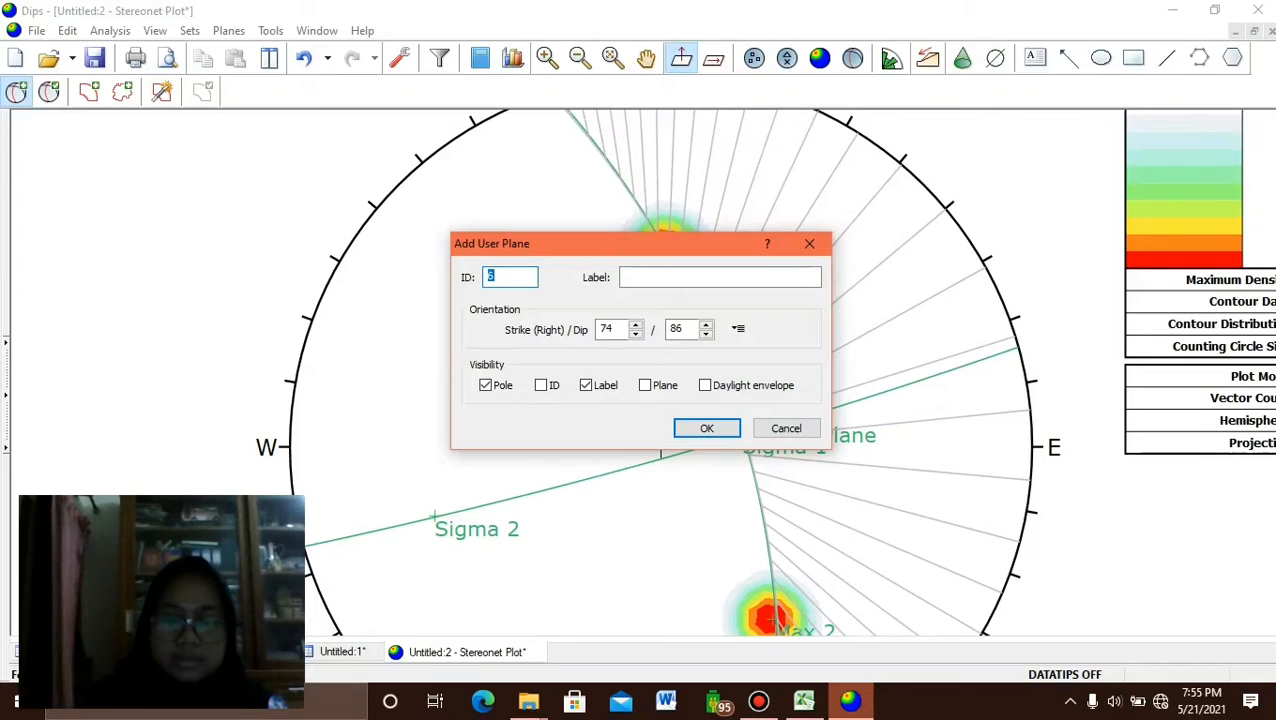
click(720, 277)
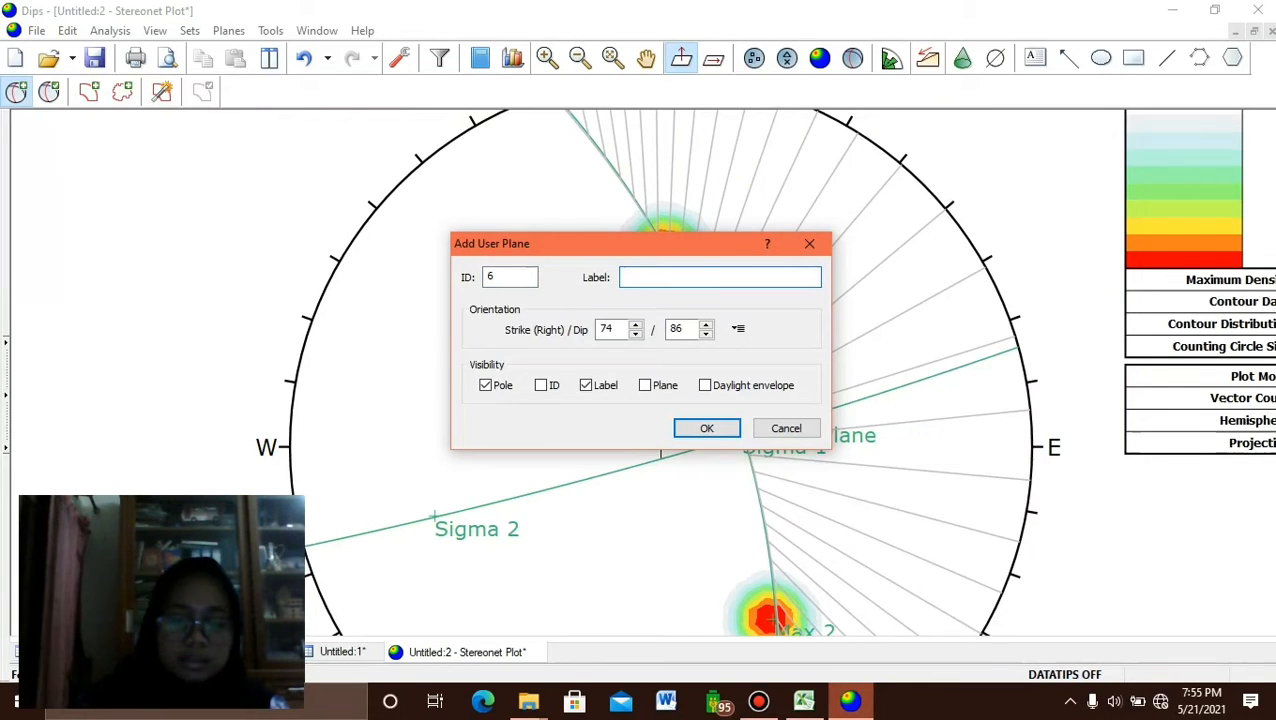
text(Sig)
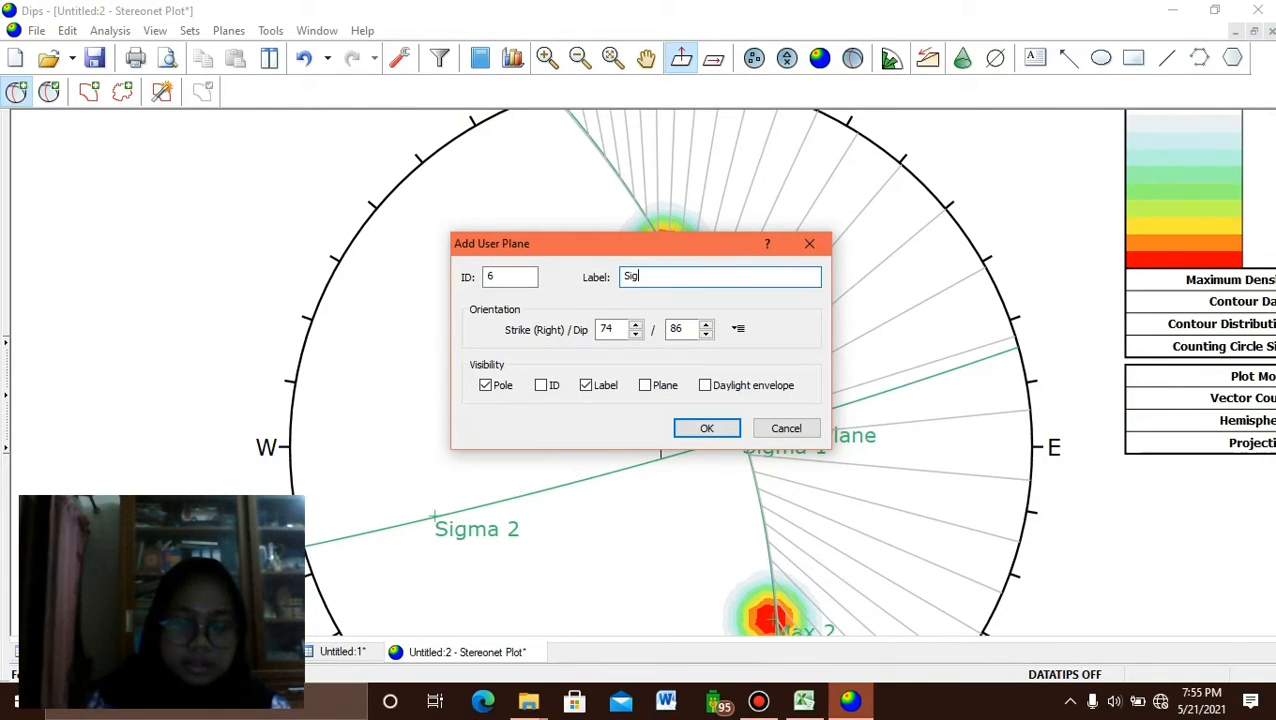
text(ma 3)
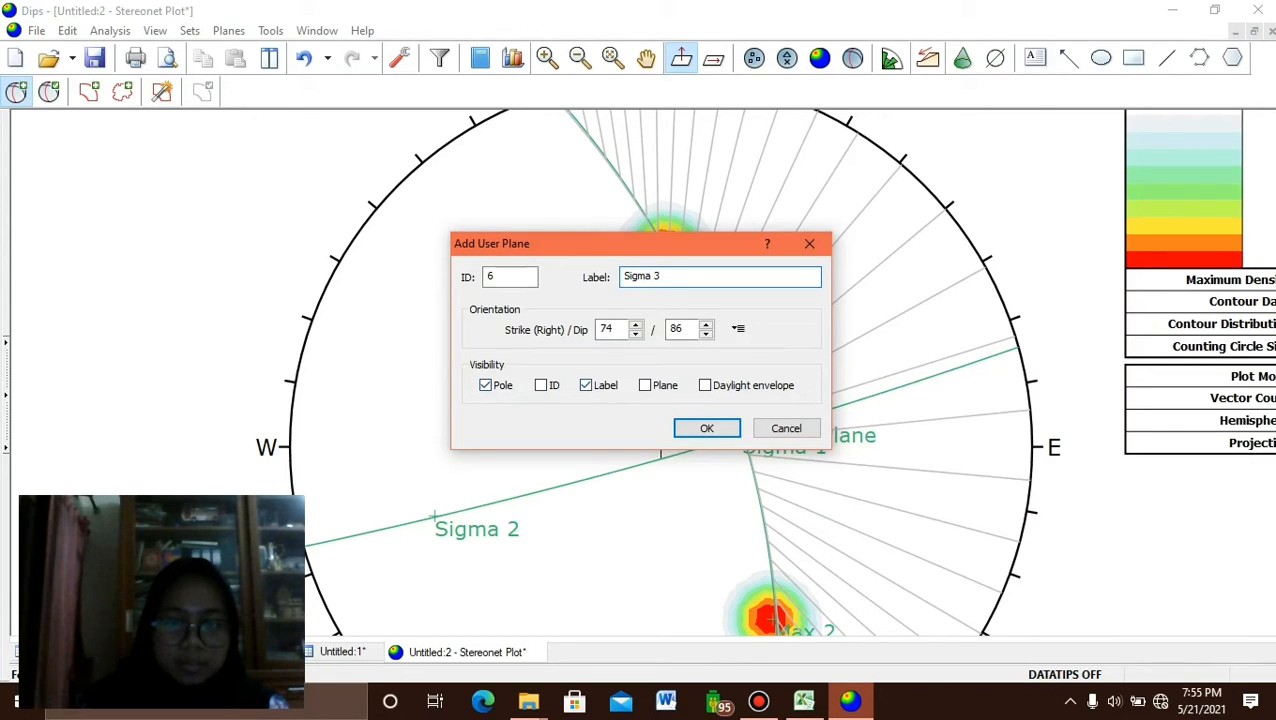
key(Return)
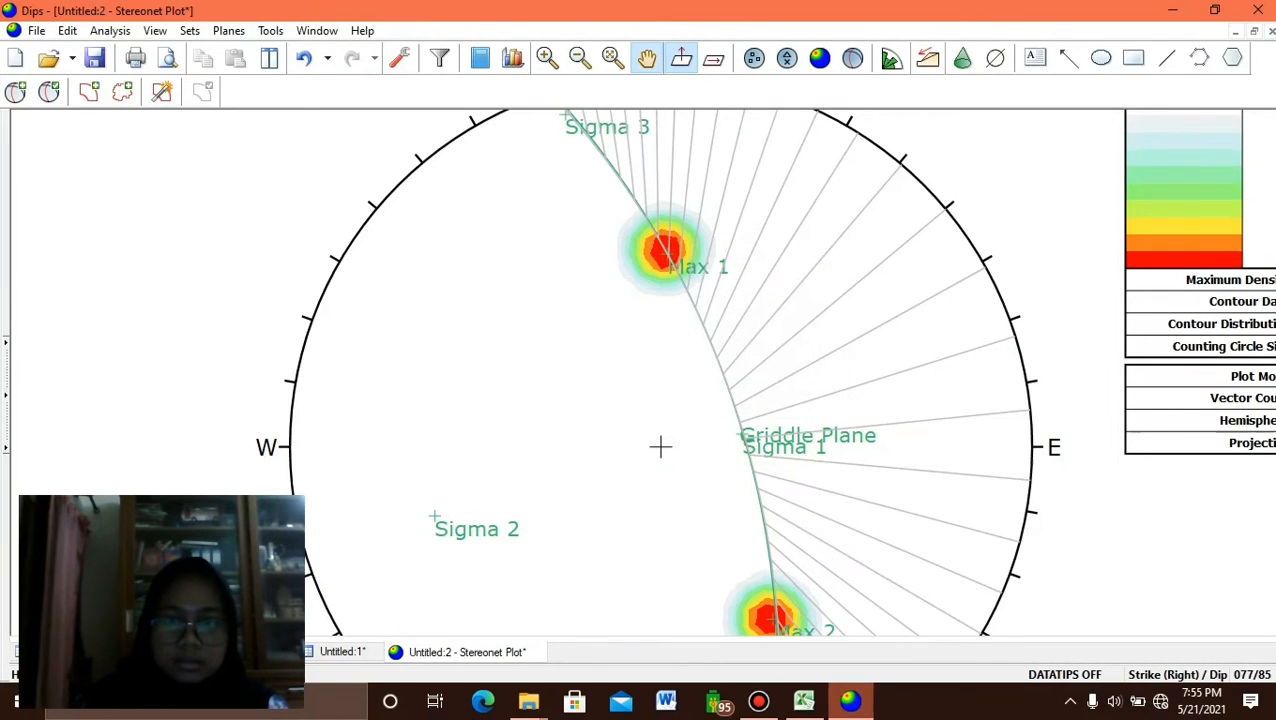
Edit the user planes and set the colour of Max 1 and Max 2 to black.
scroll(663, 421, down, 1)
drag(720, 194, 705, 224)
scroll(708, 228, down, 1)
scroll(699, 220, down, 1)
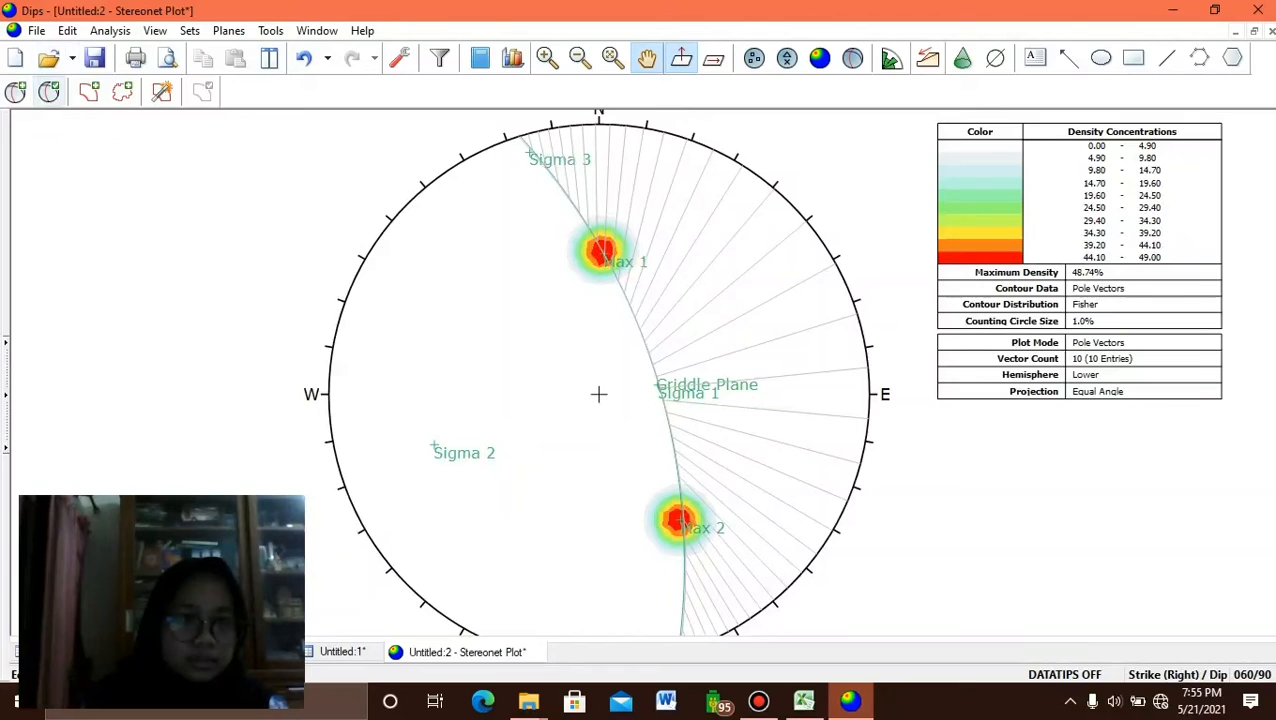
click(48, 91)
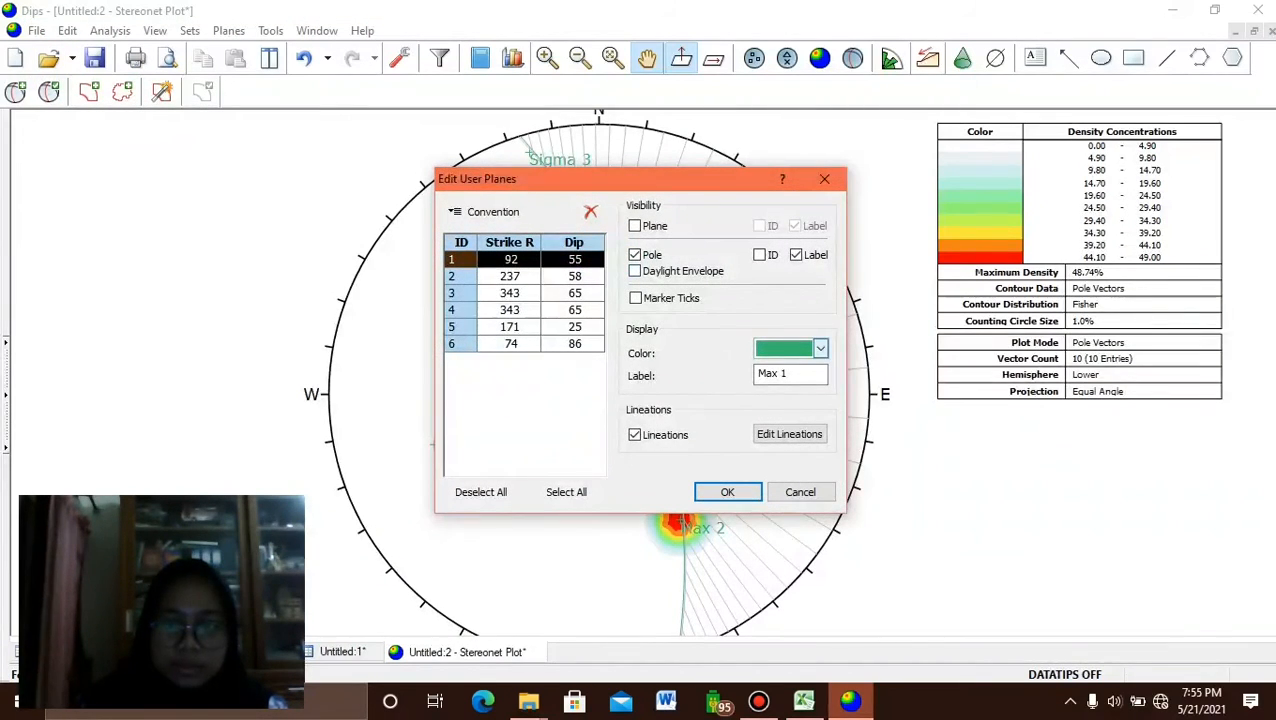
click(820, 348)
click(763, 400)
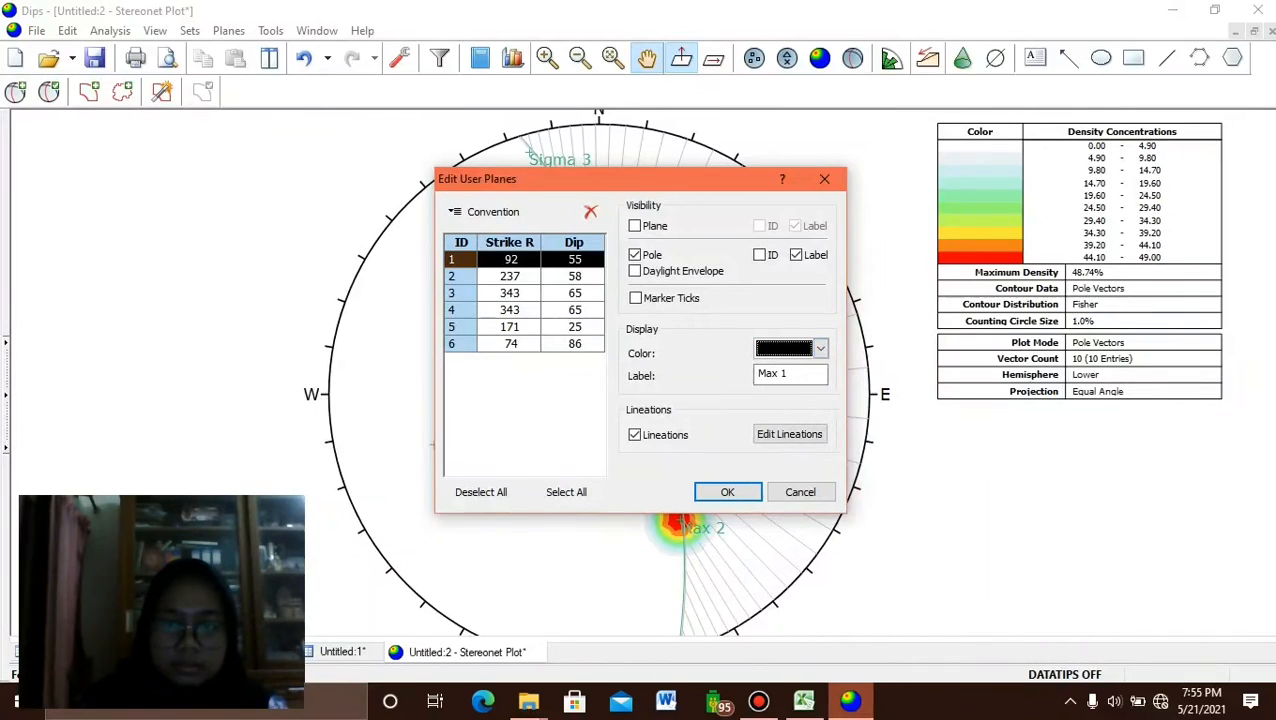
click(574, 276)
click(820, 348)
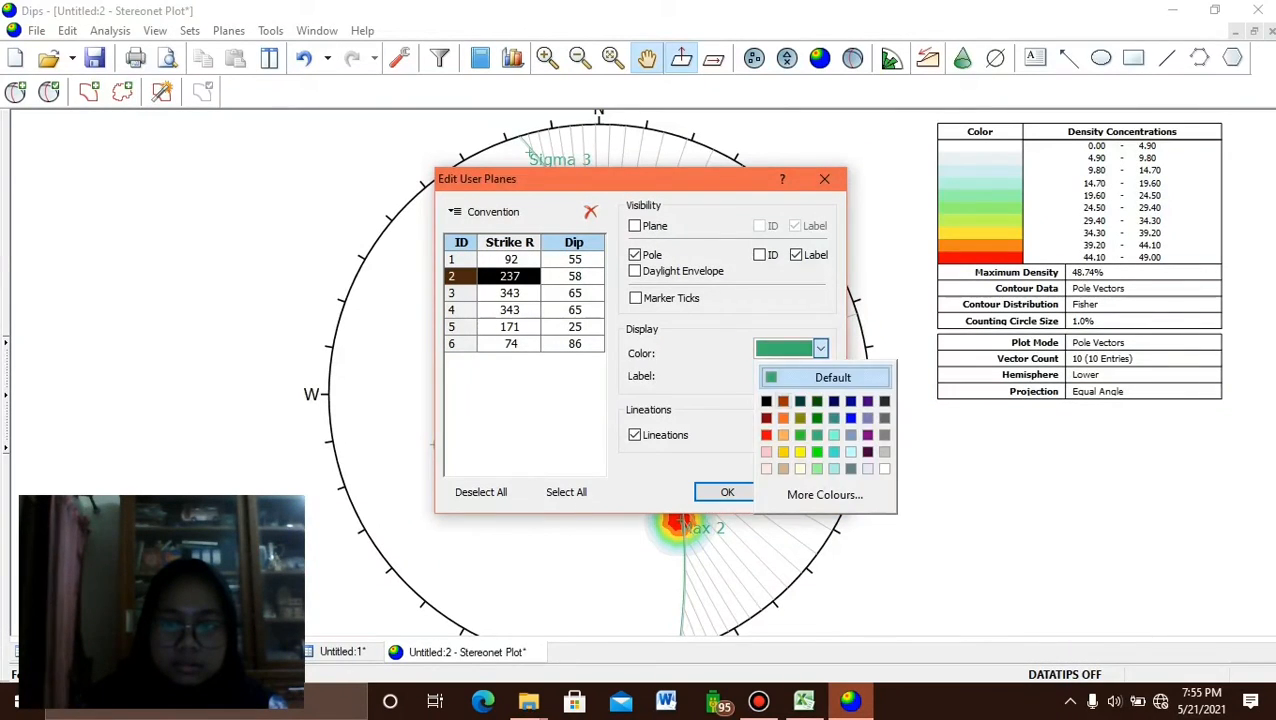
click(766, 401)
Set the colour of the Sigma 2 user plane to purple and the Griddle Plane to green.
click(574, 293)
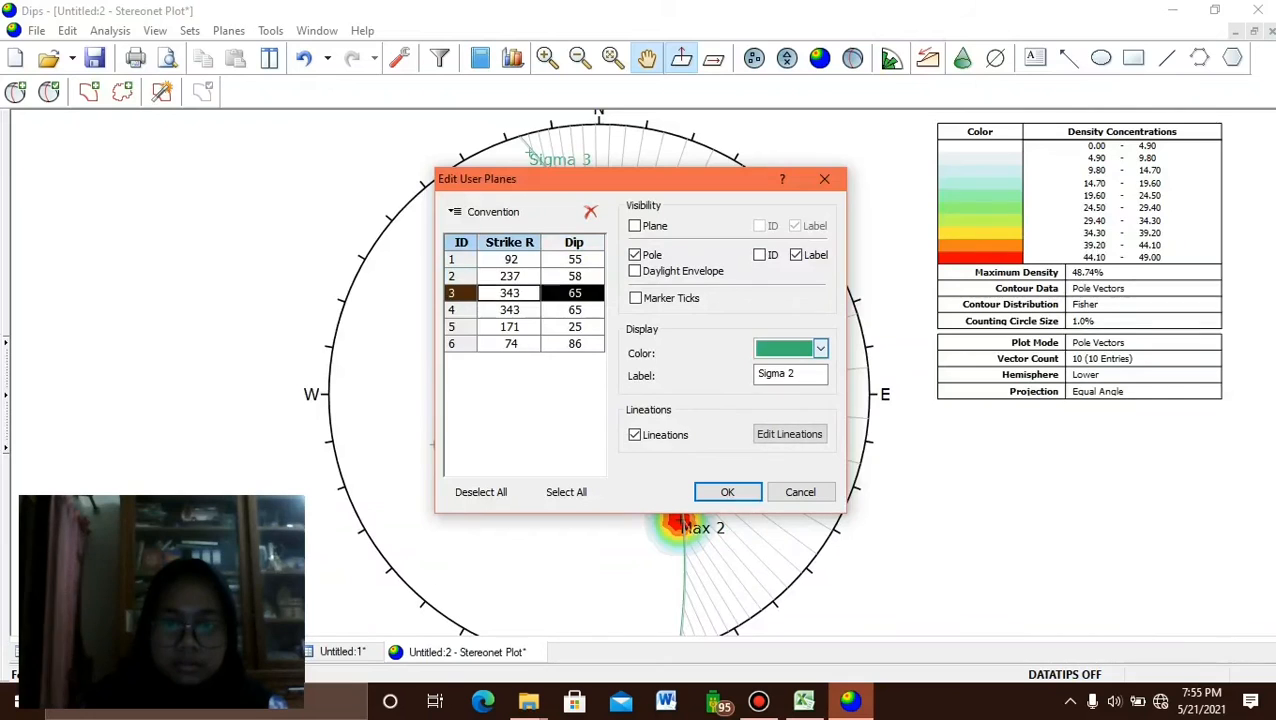
click(820, 348)
click(858, 435)
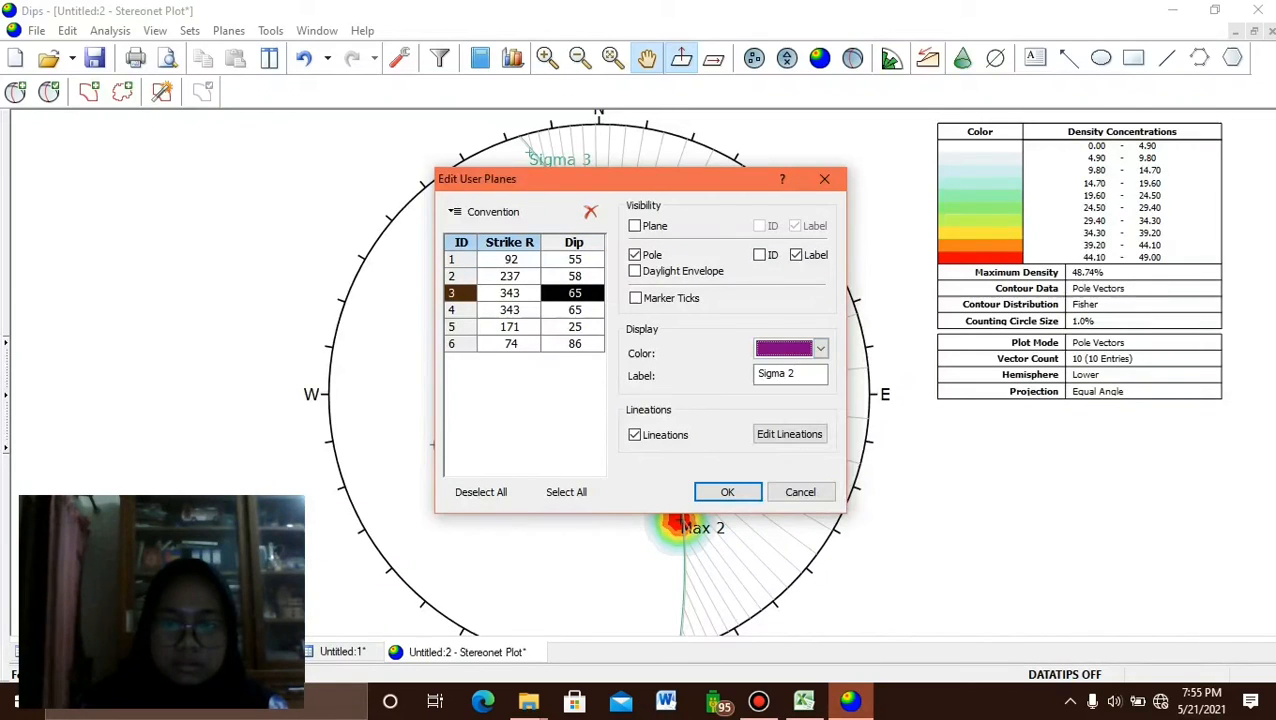
click(512, 310)
click(820, 348)
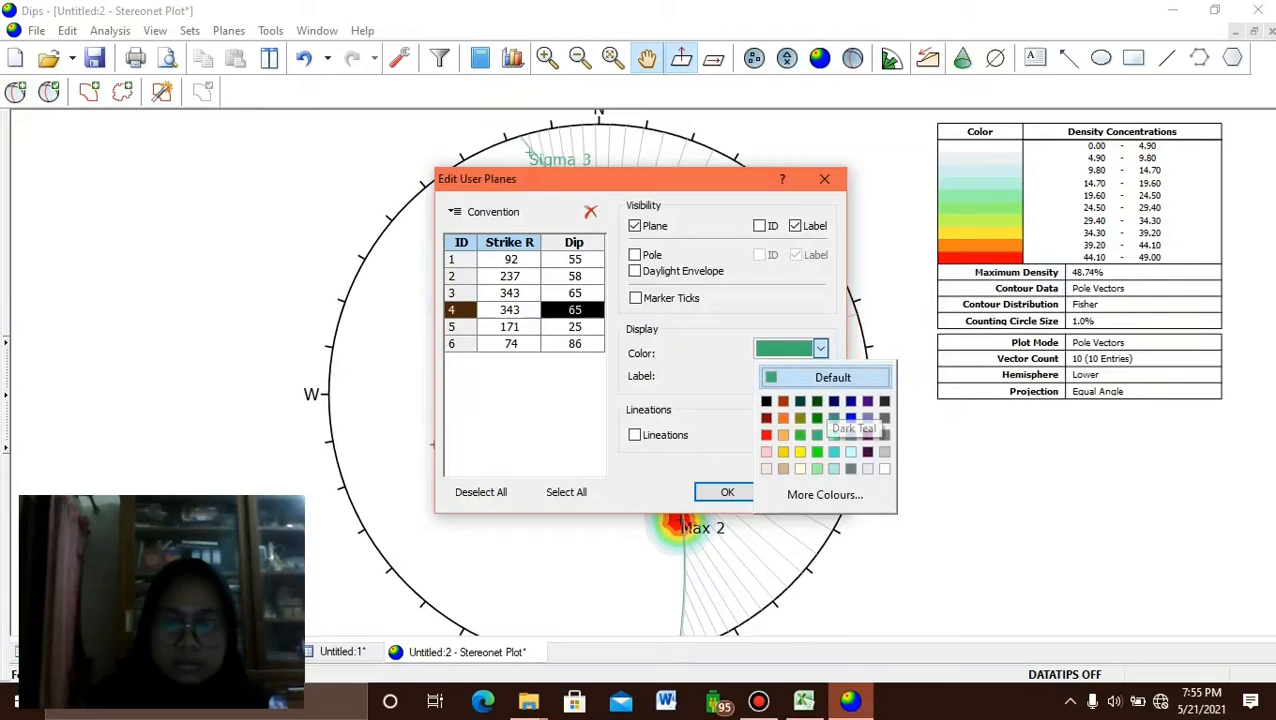
click(817, 435)
Set the colour of the Sigma 1 and Sigma 3 user planes to purple and apply the user plane edits.
click(570, 327)
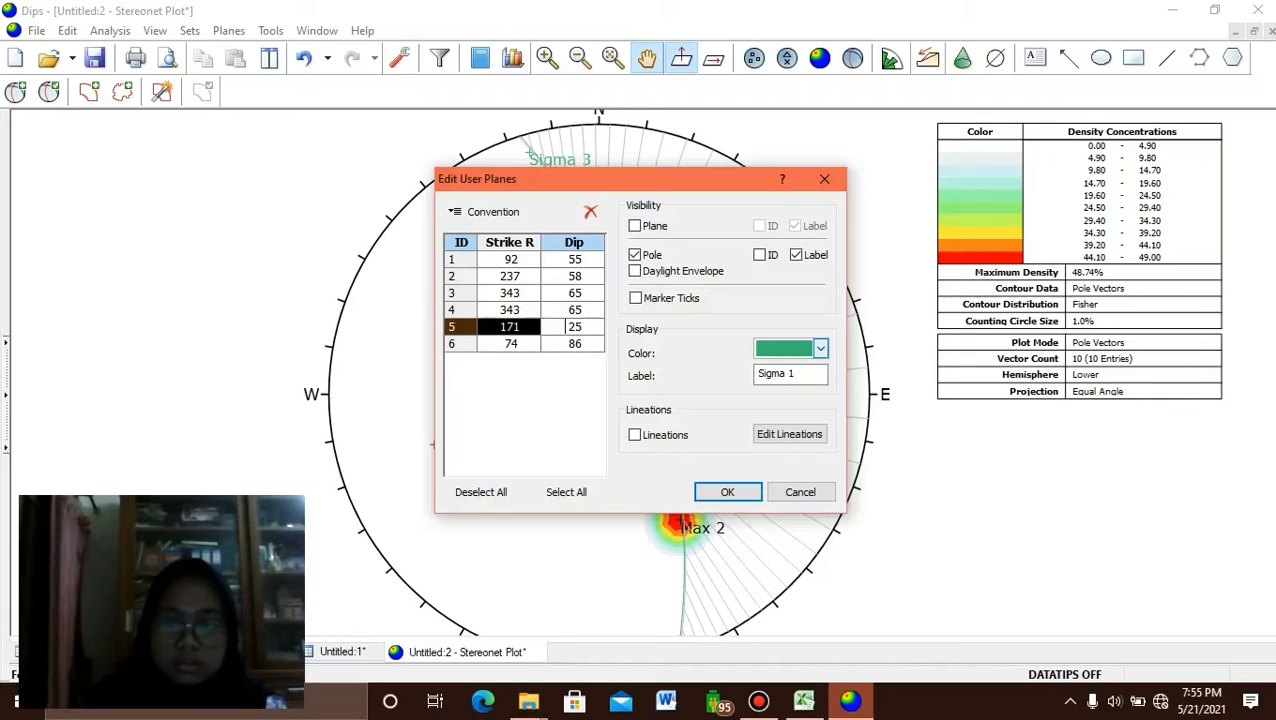
click(820, 348)
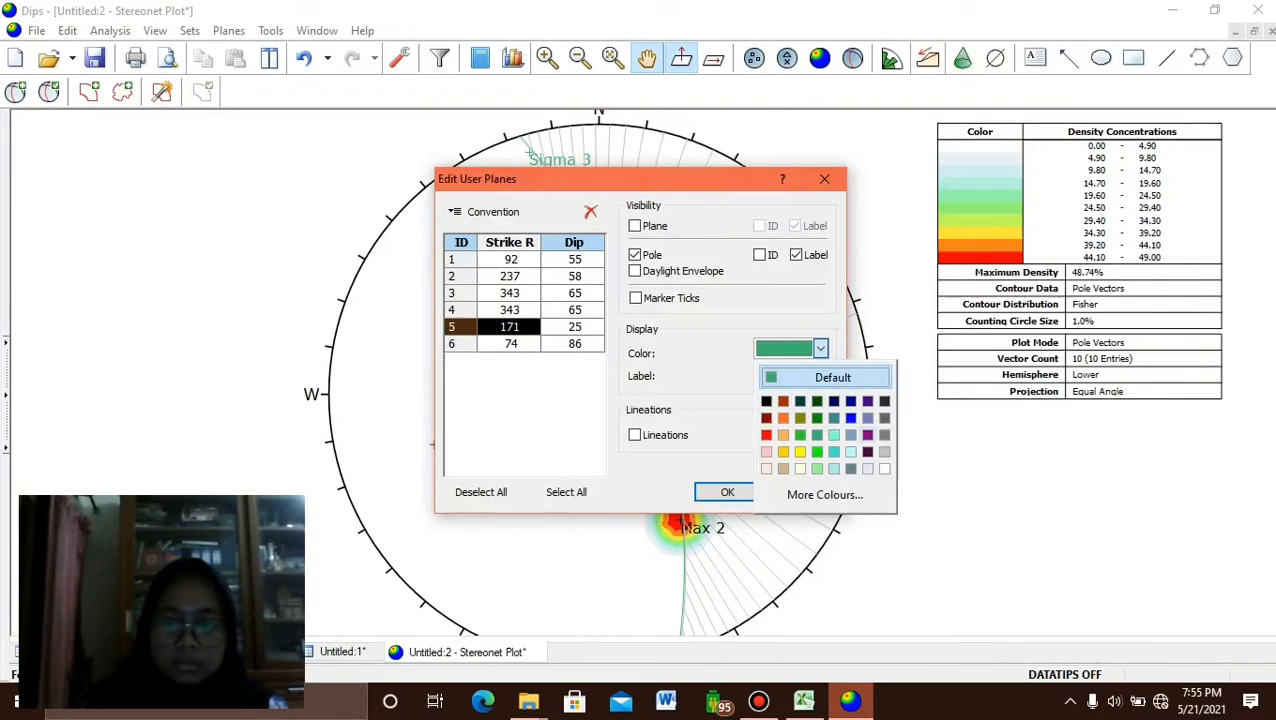
click(867, 435)
click(566, 343)
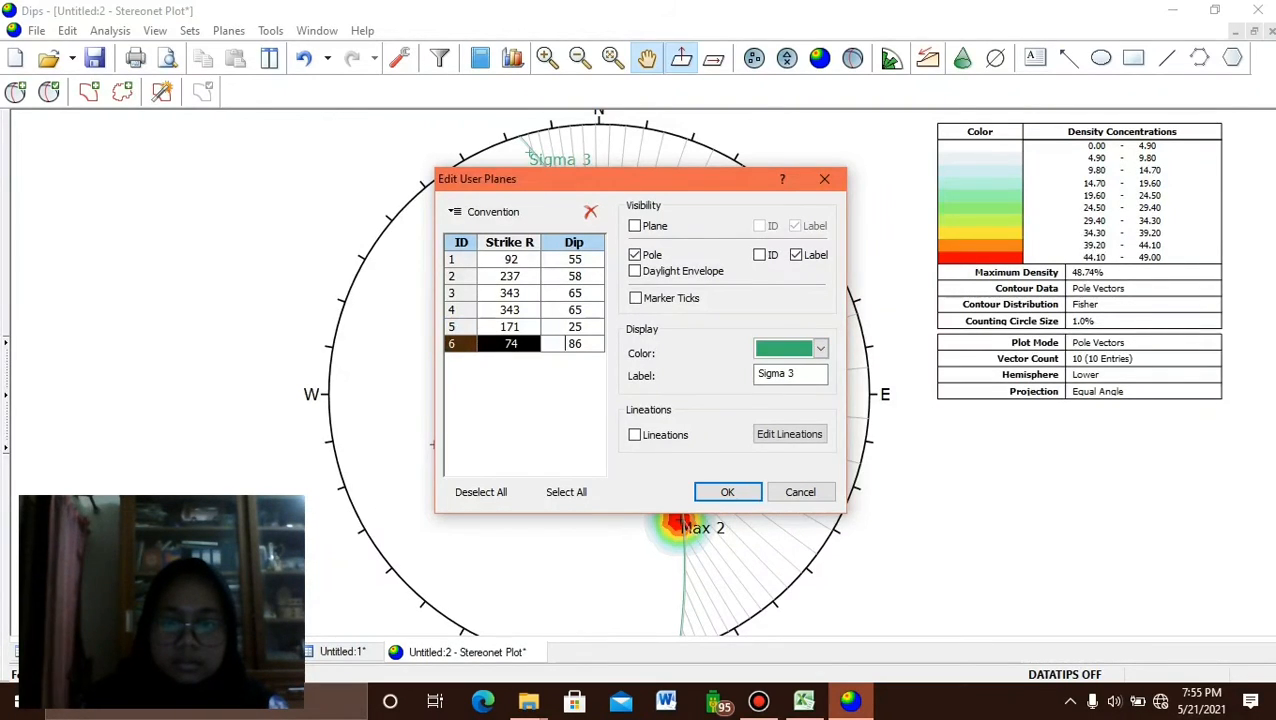
click(820, 348)
click(865, 434)
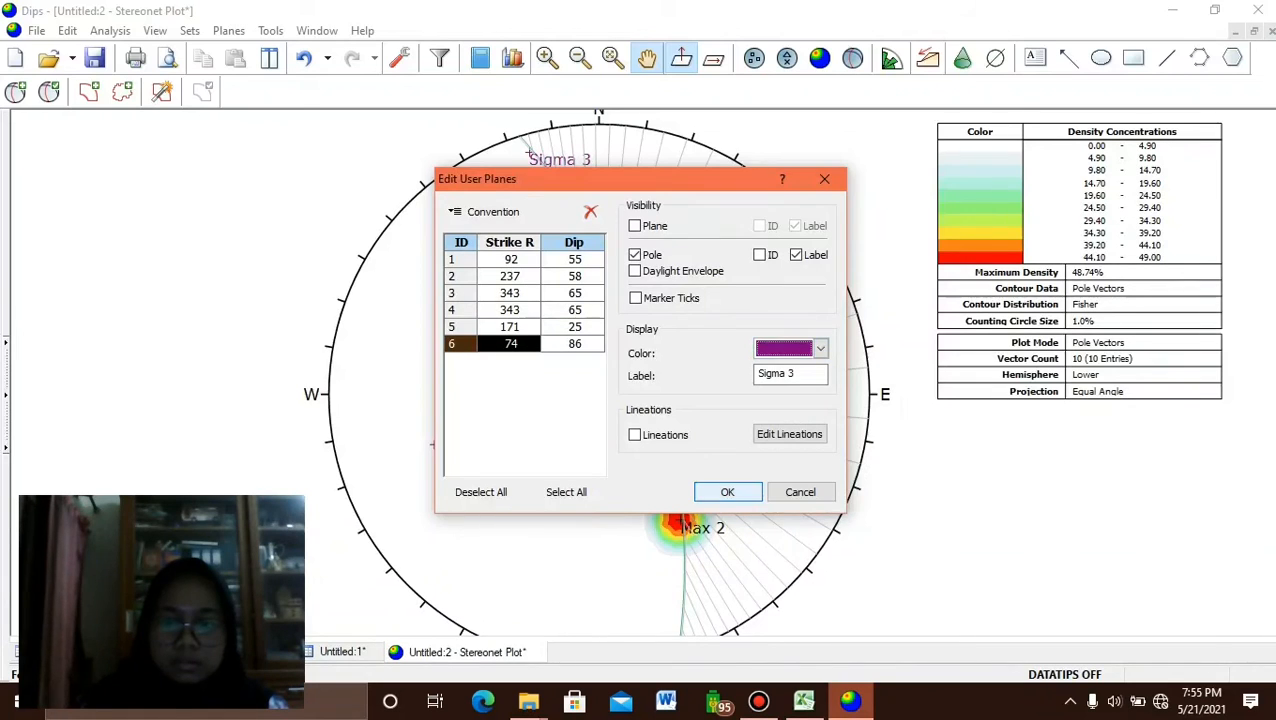
click(727, 491)
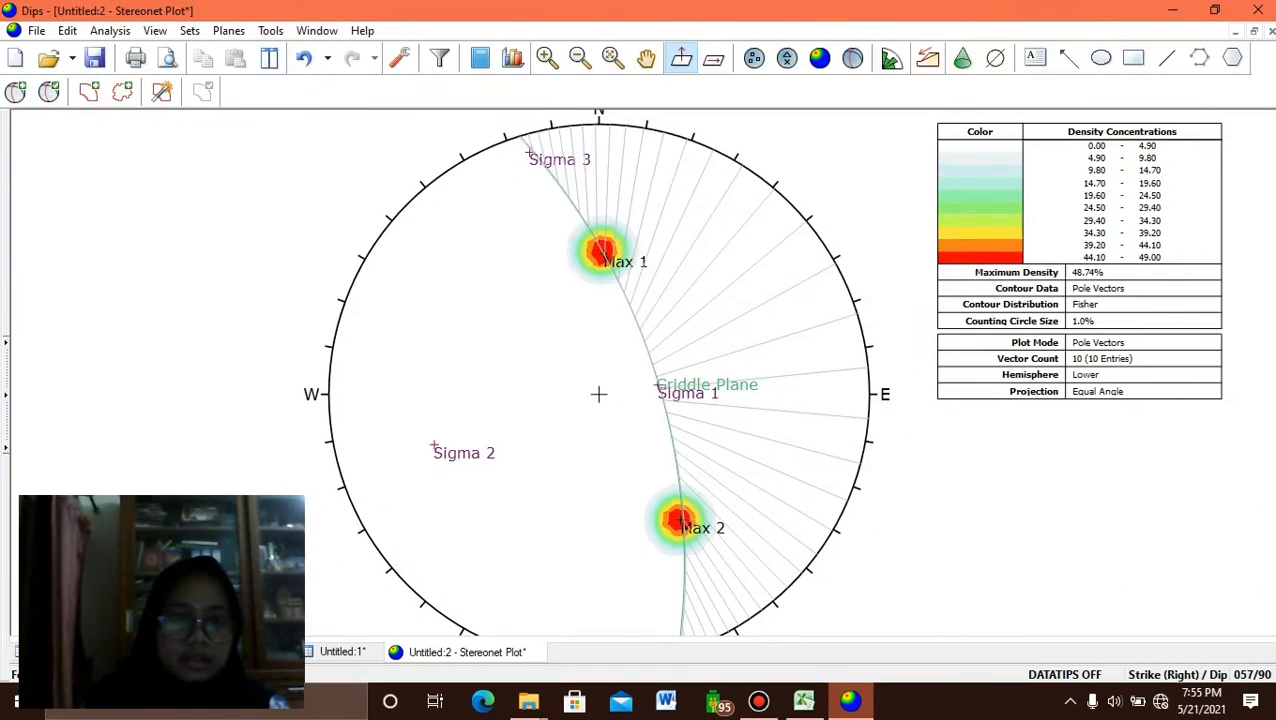
Delete all tools from the stereonet to remove the pitch grid, and check the remaining poles and plane.
click(270, 31)
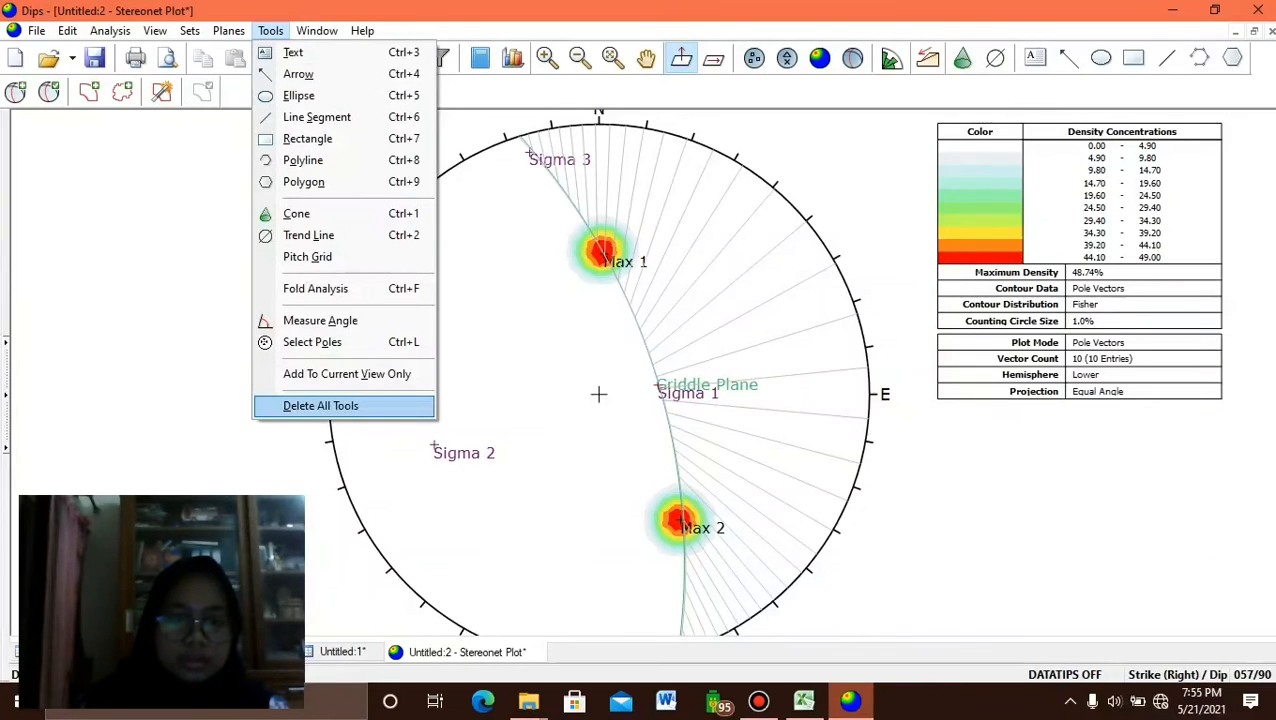
click(320, 405)
scroll(562, 360, down, 1)
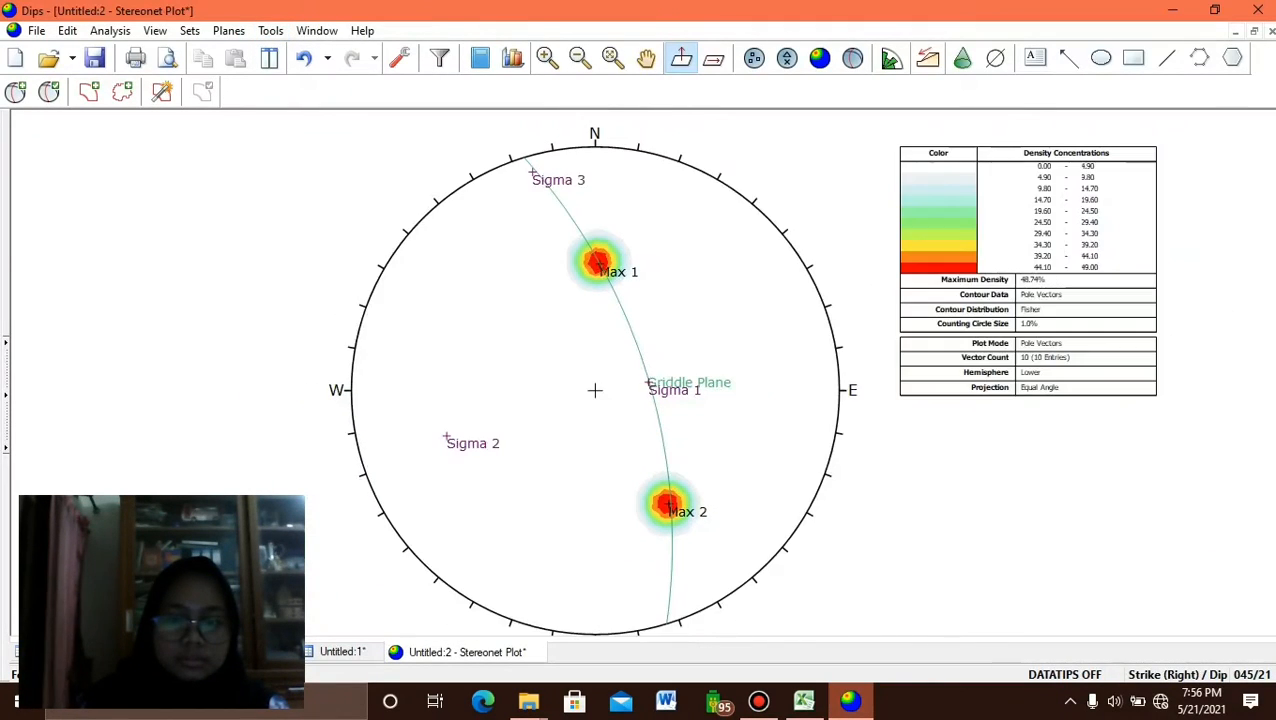
scroll(565, 357, up, 1)
scroll(562, 352, up, 1)
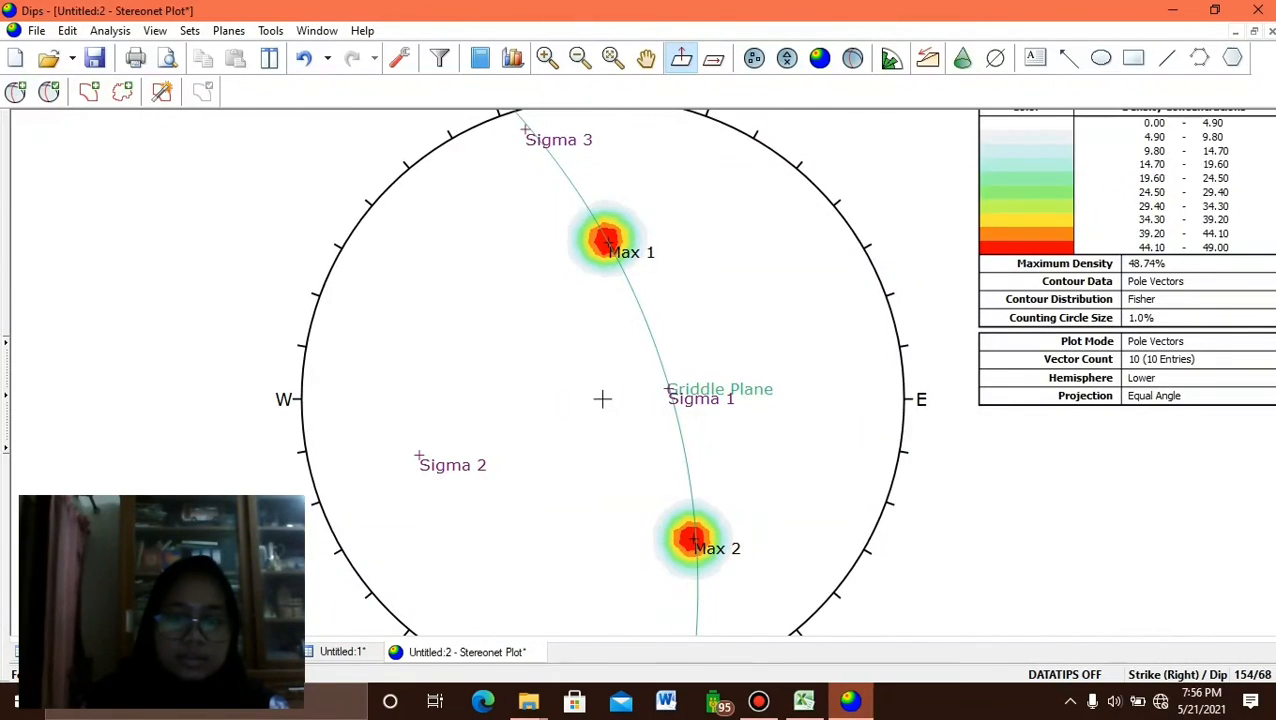
scroll(796, 312, down, 1)
scroll(799, 309, down, 1)
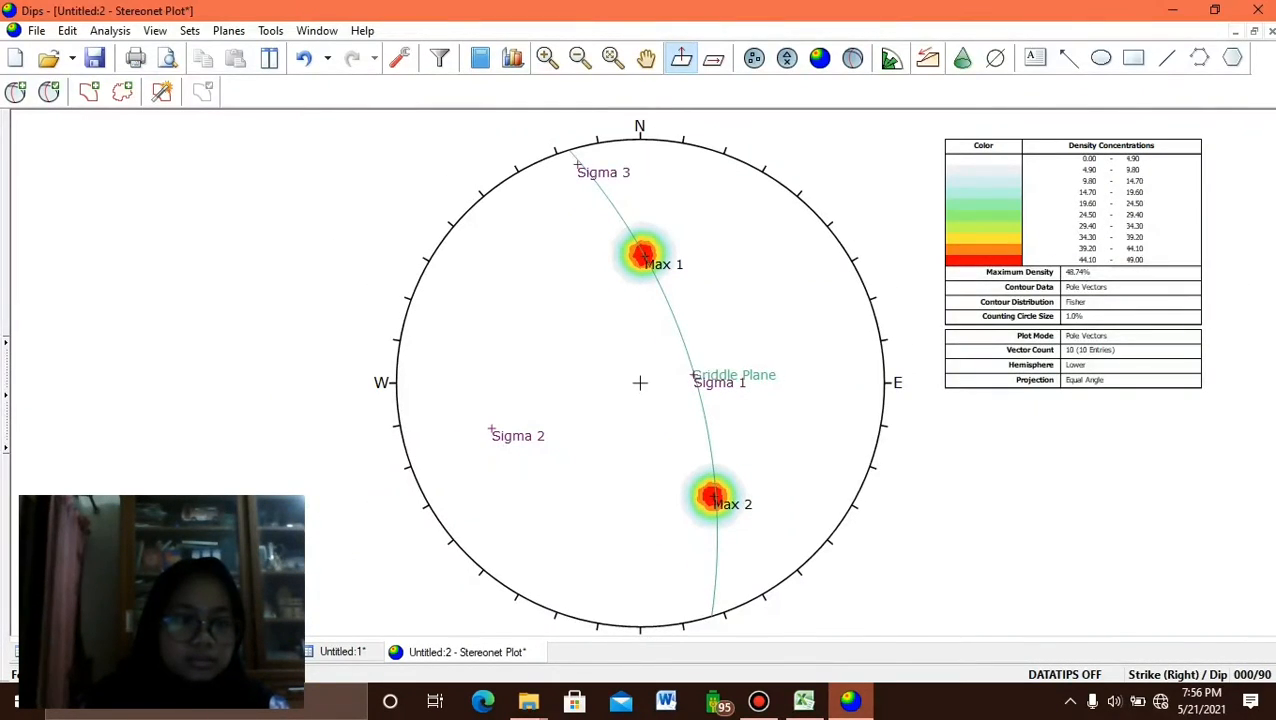
Show the user planes in the stereonet legend and switch the orientation convention to Trend / Plunge.
click(6, 395)
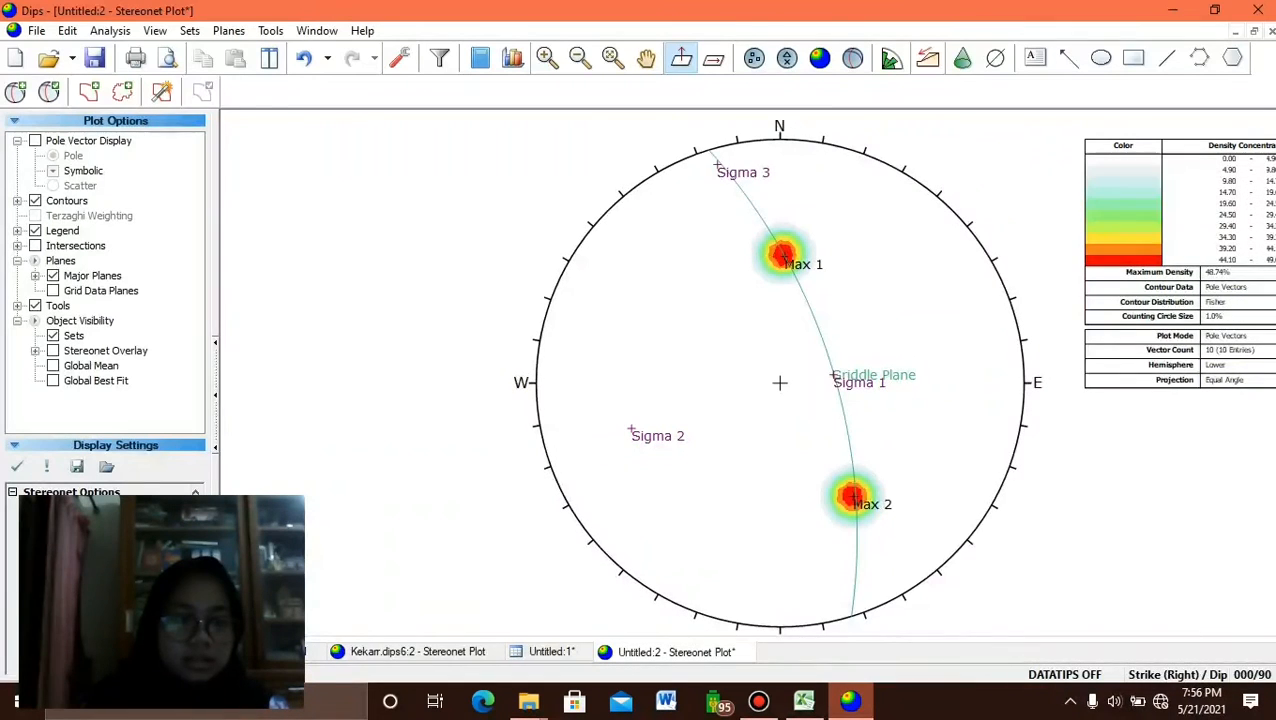
click(35, 230)
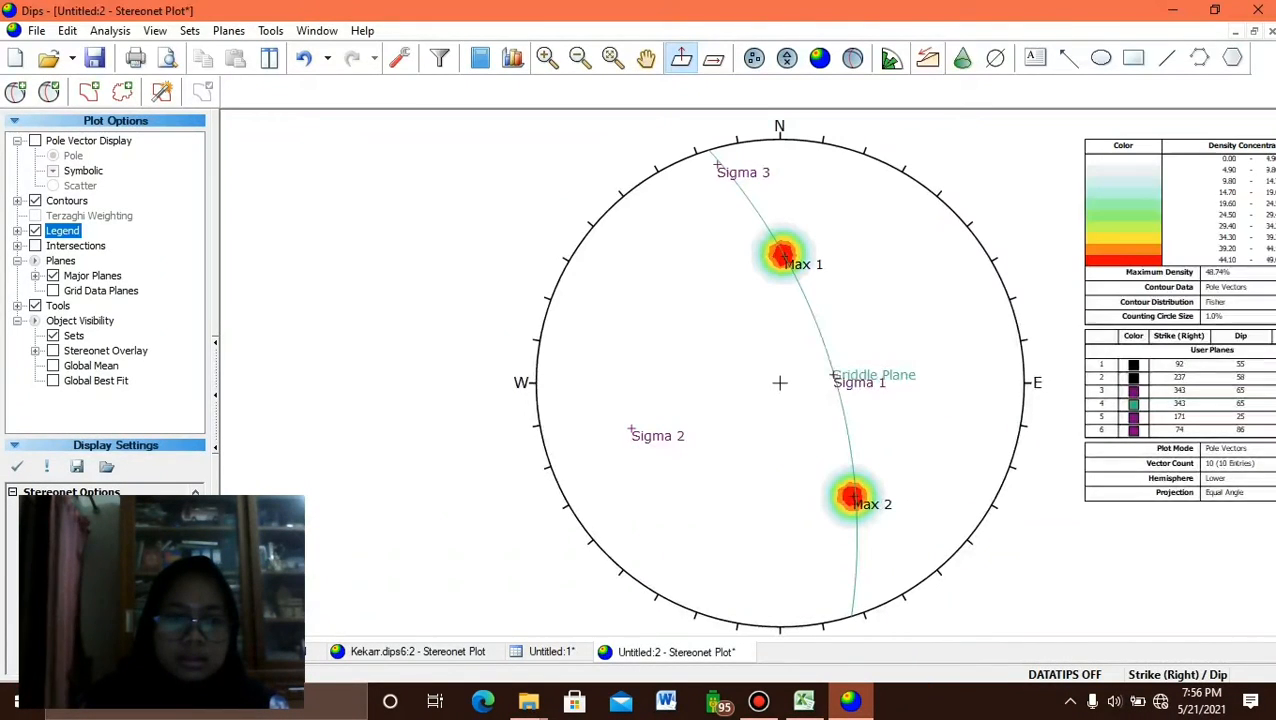
click(215, 395)
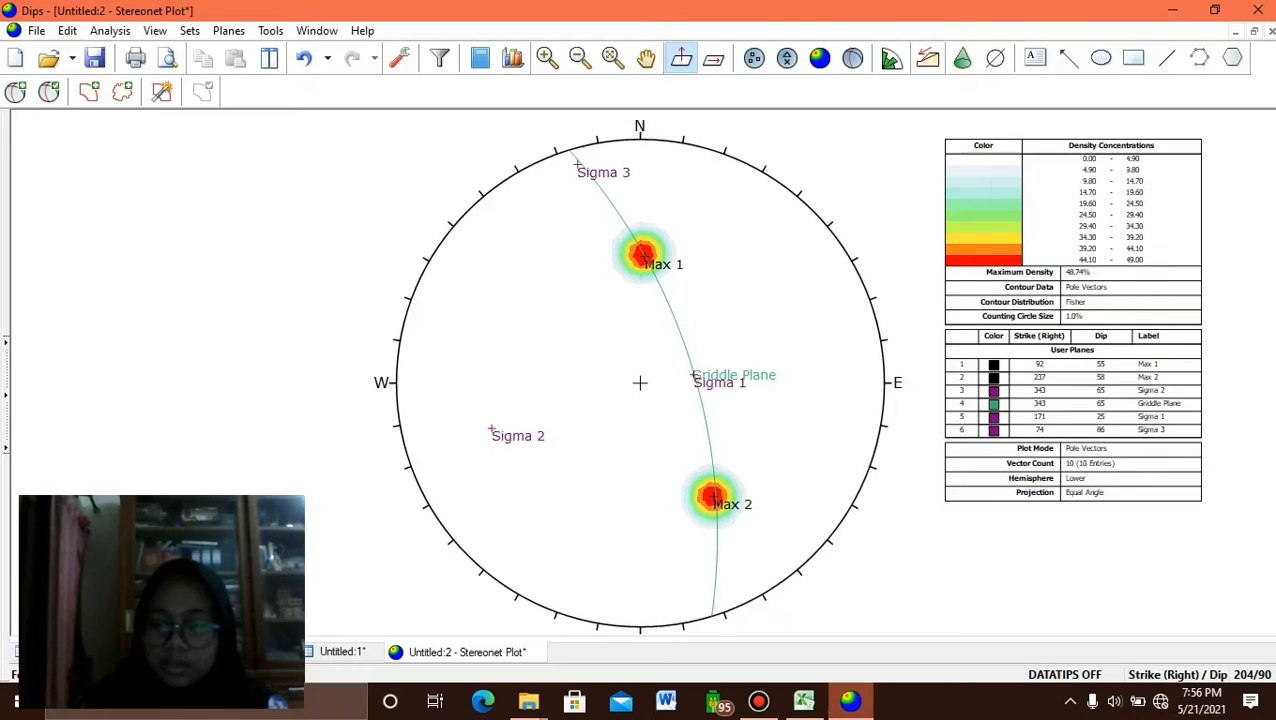
click(1177, 675)
click(1175, 675)
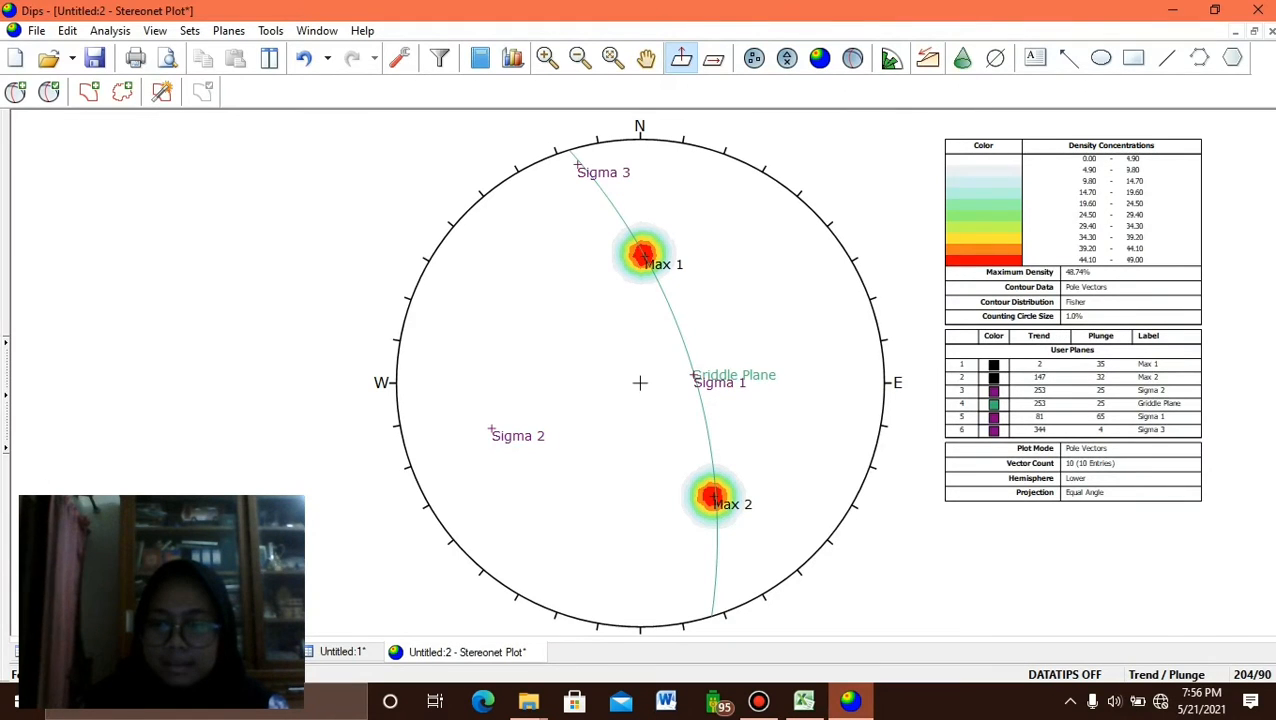
scroll(1108, 455, up, 1)
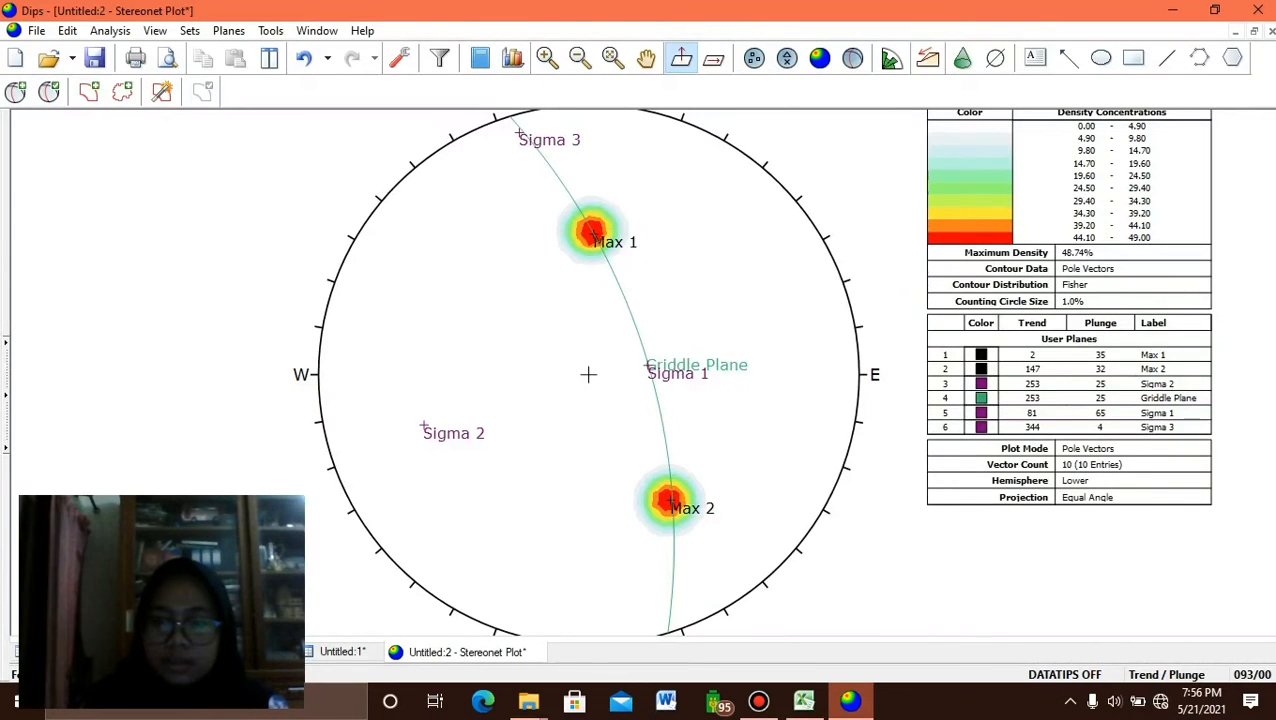
scroll(1065, 408, down, 1)
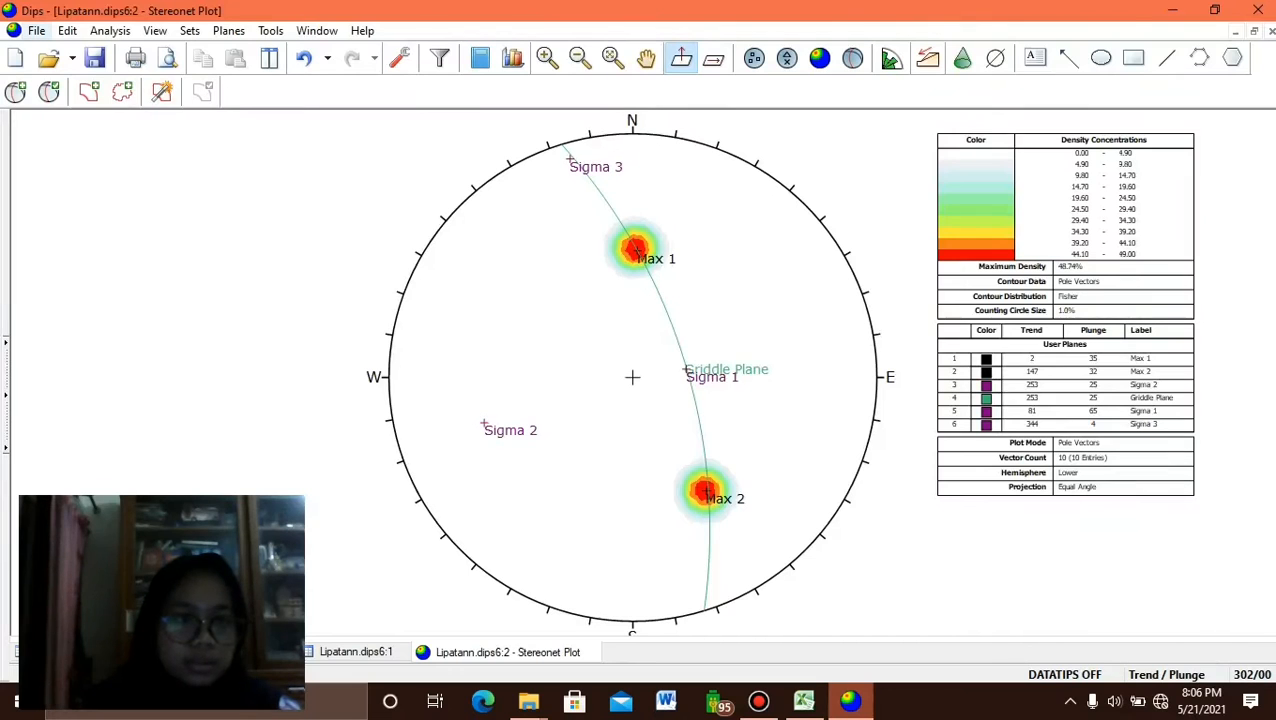
Create a new document with the Strike (Right) / Dip global orientation format and open its contour stereonet plot.
click(36, 30)
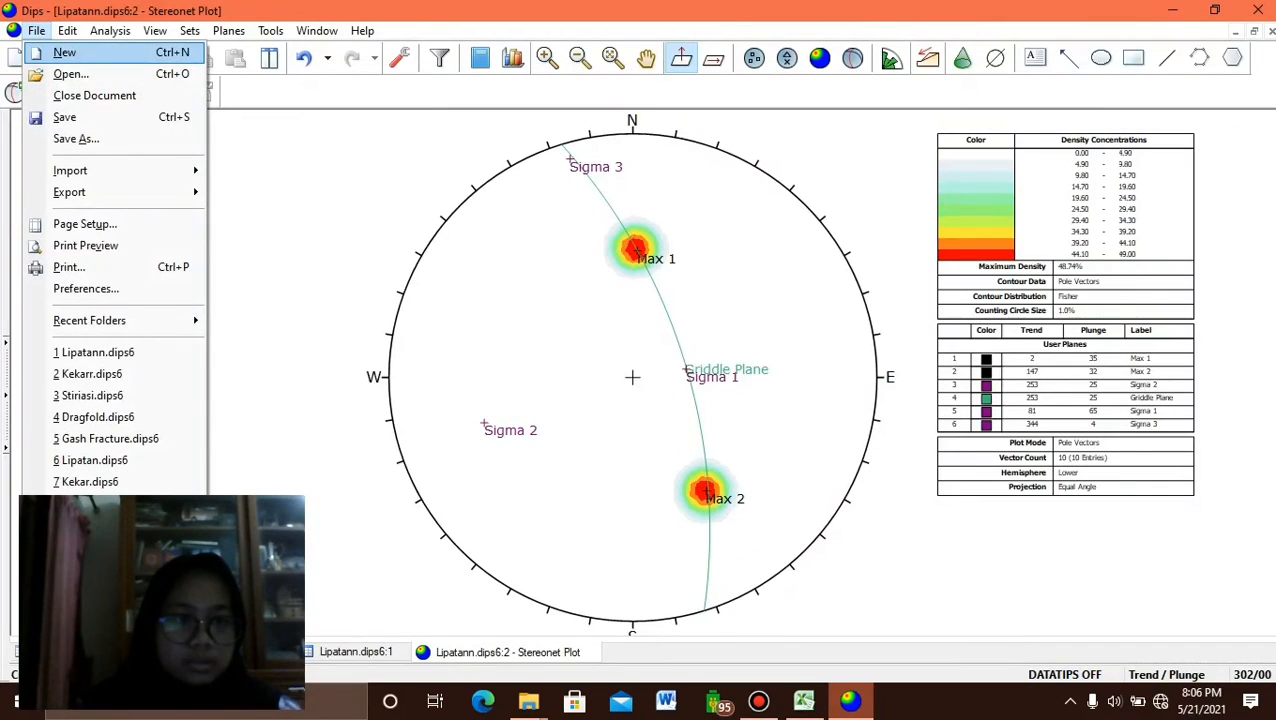
click(64, 52)
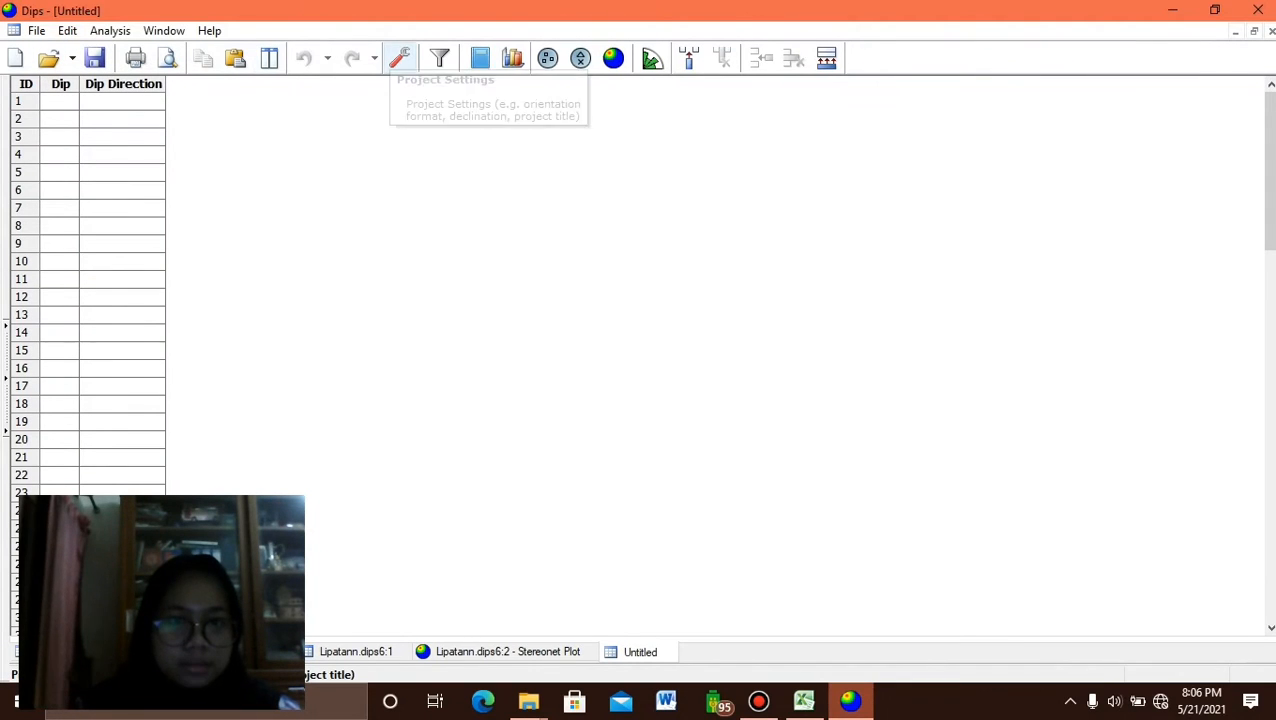
click(399, 57)
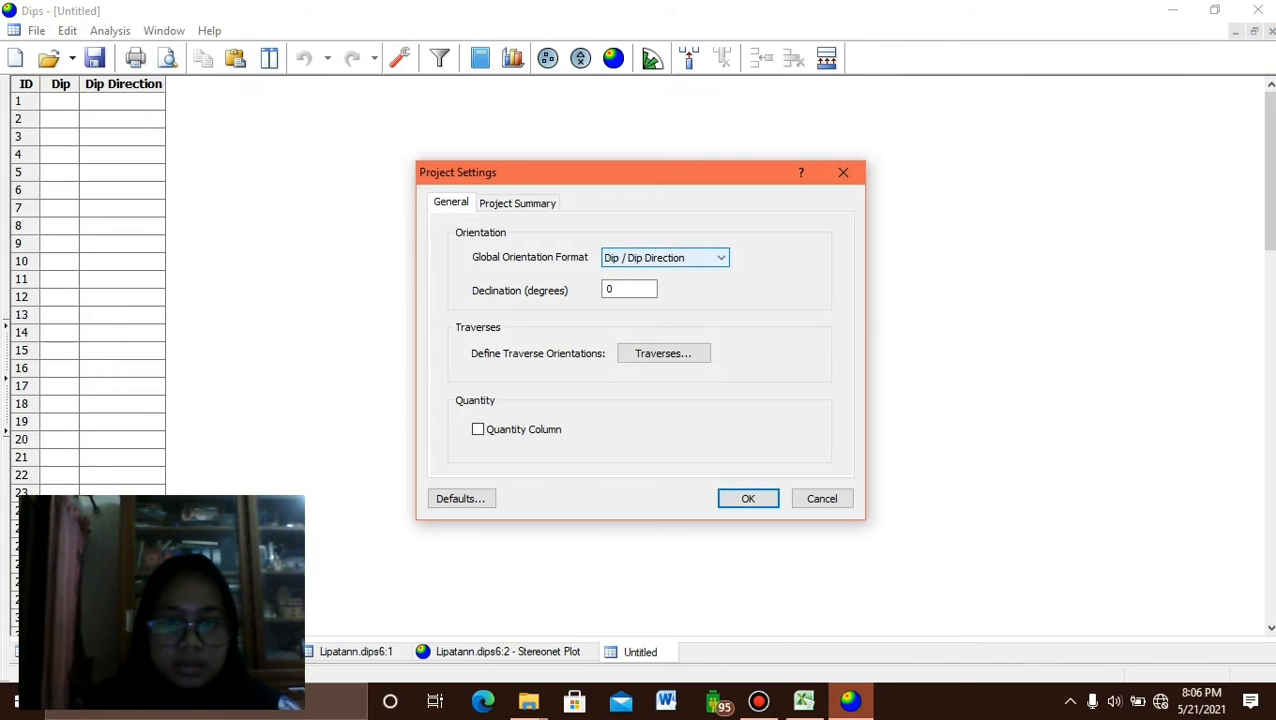
click(665, 257)
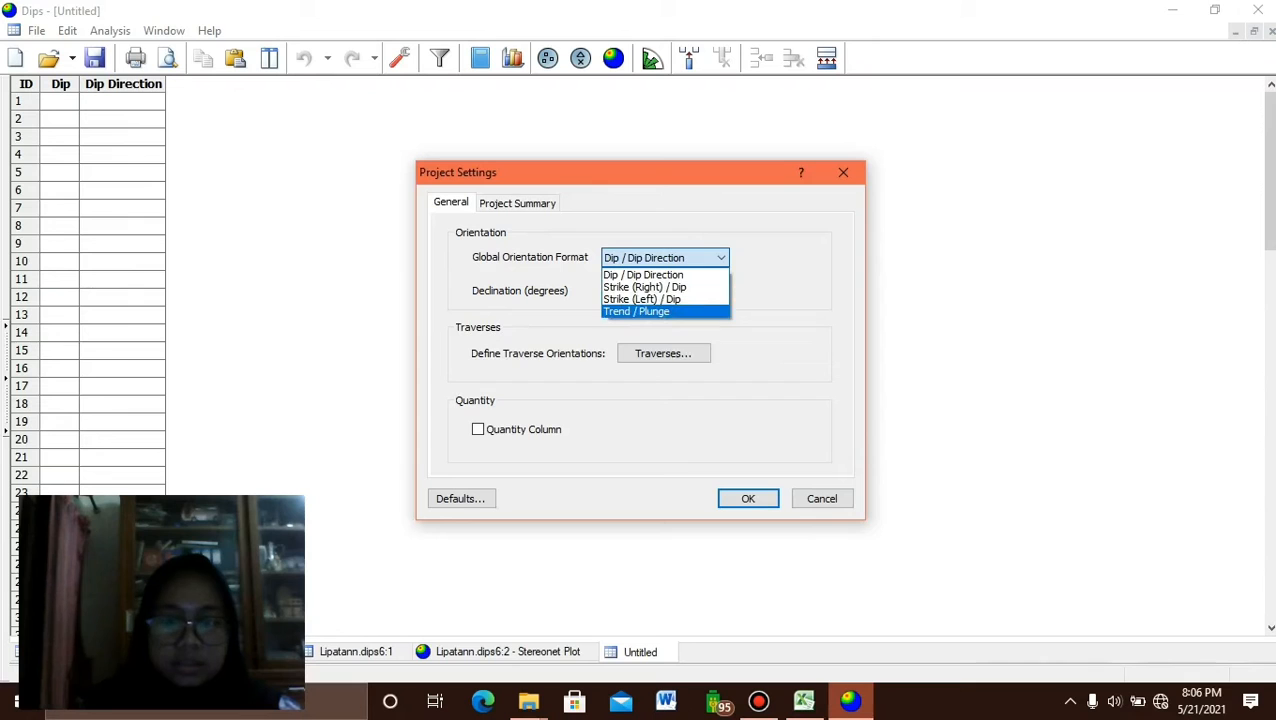
click(645, 287)
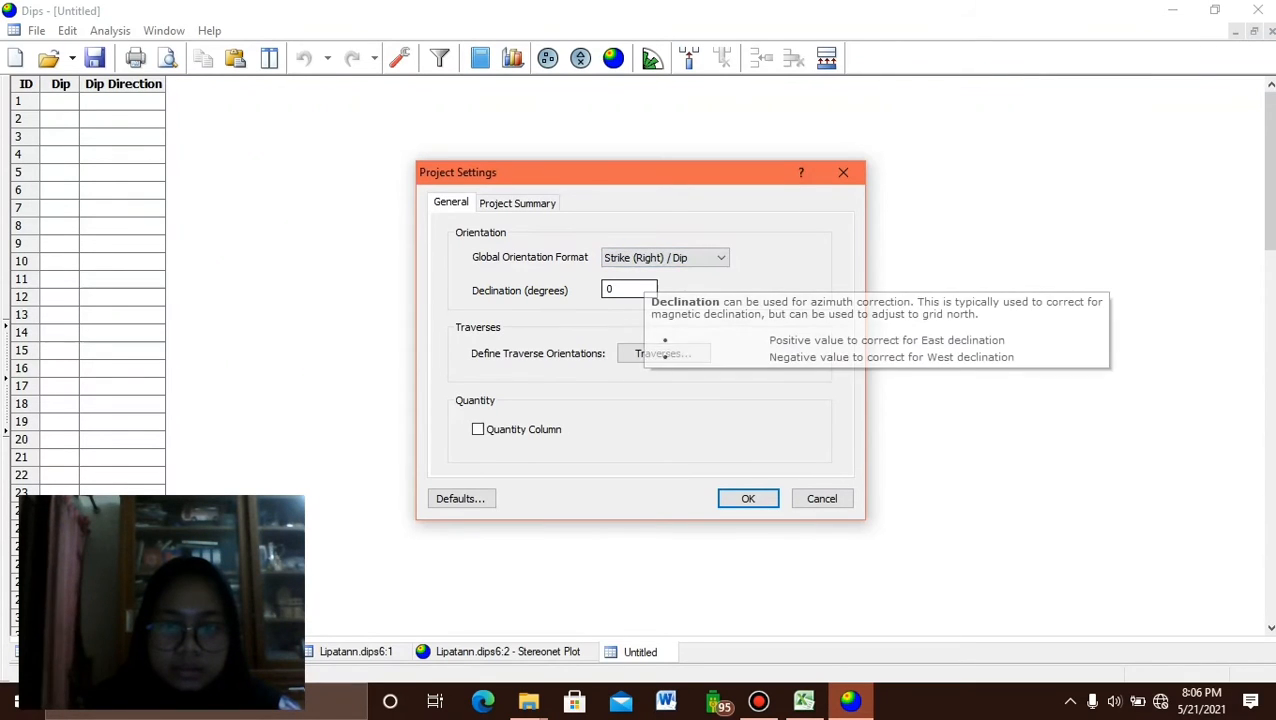
click(748, 498)
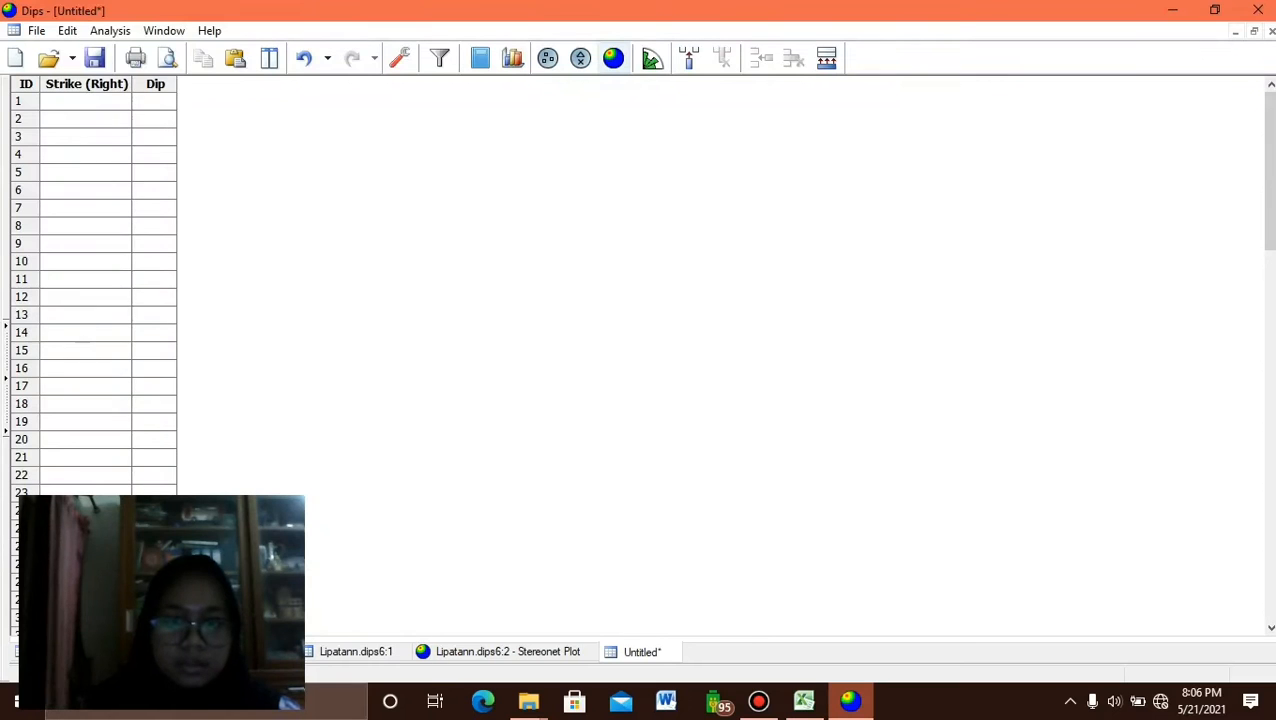
click(613, 58)
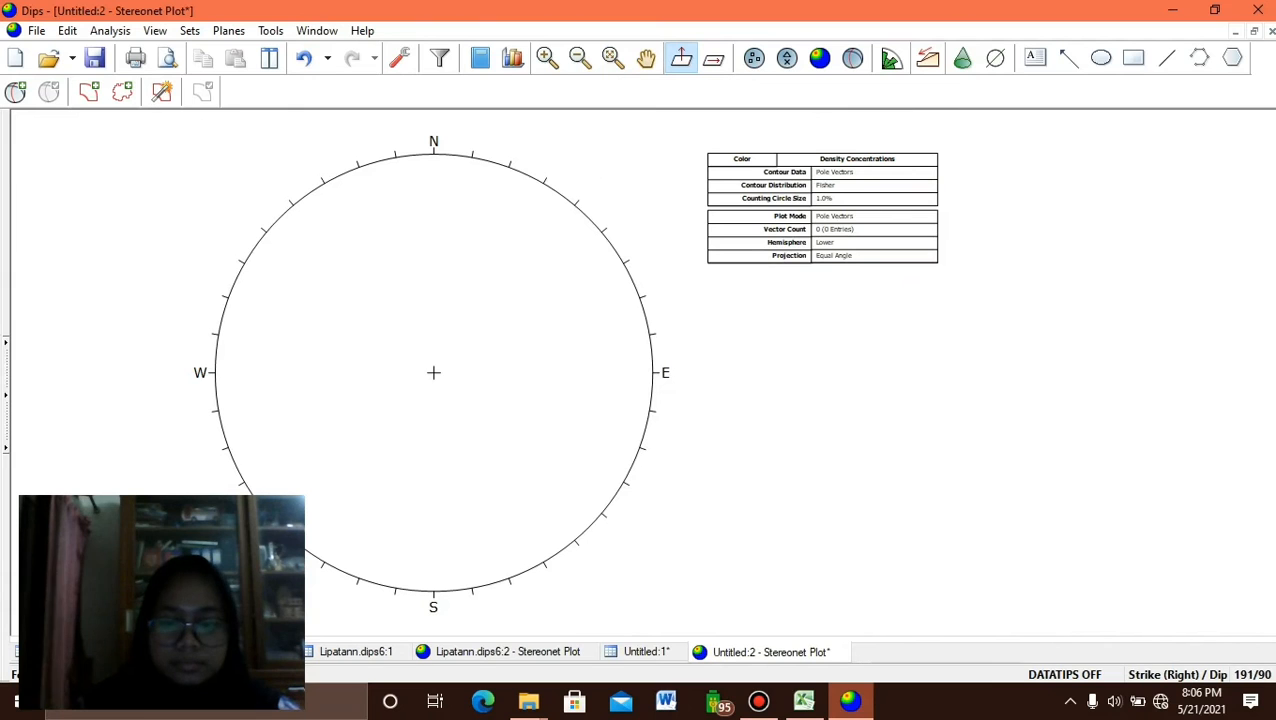
Switch to the Excel workbook and check the Bidang sesar and Gores garis data in row 5 of the Sesar sheet.
click(804, 701)
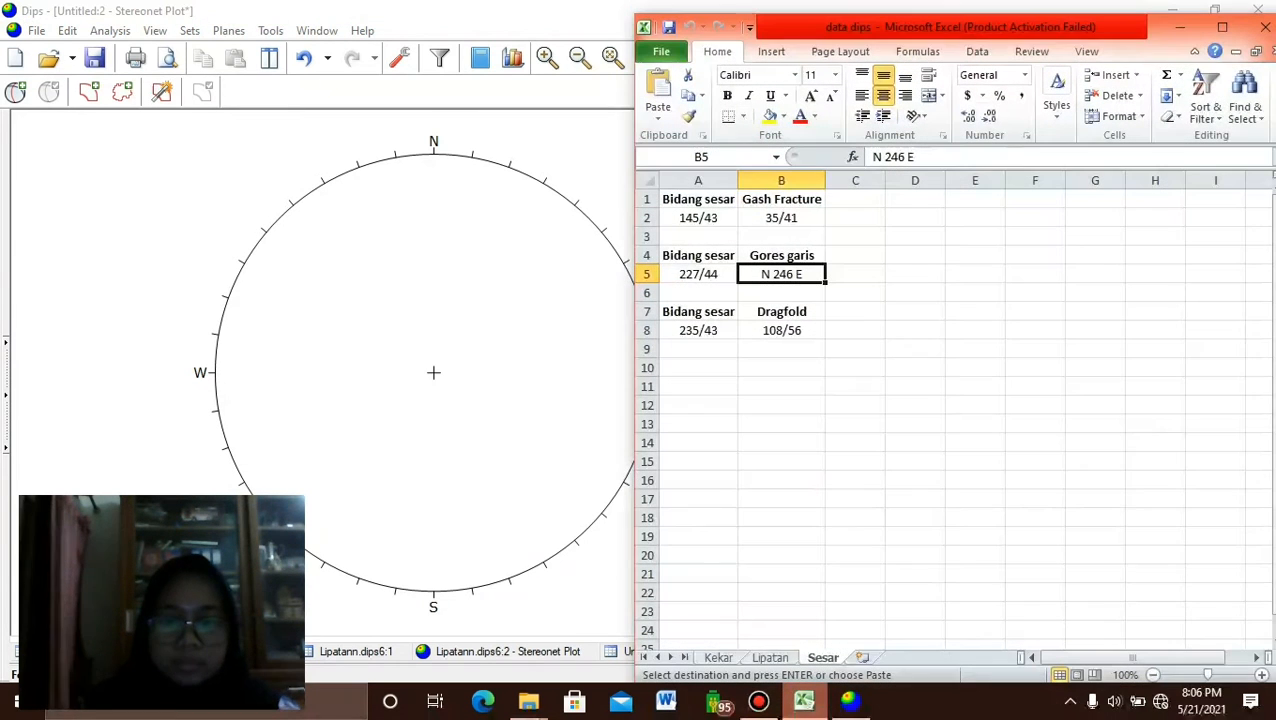
click(698, 274)
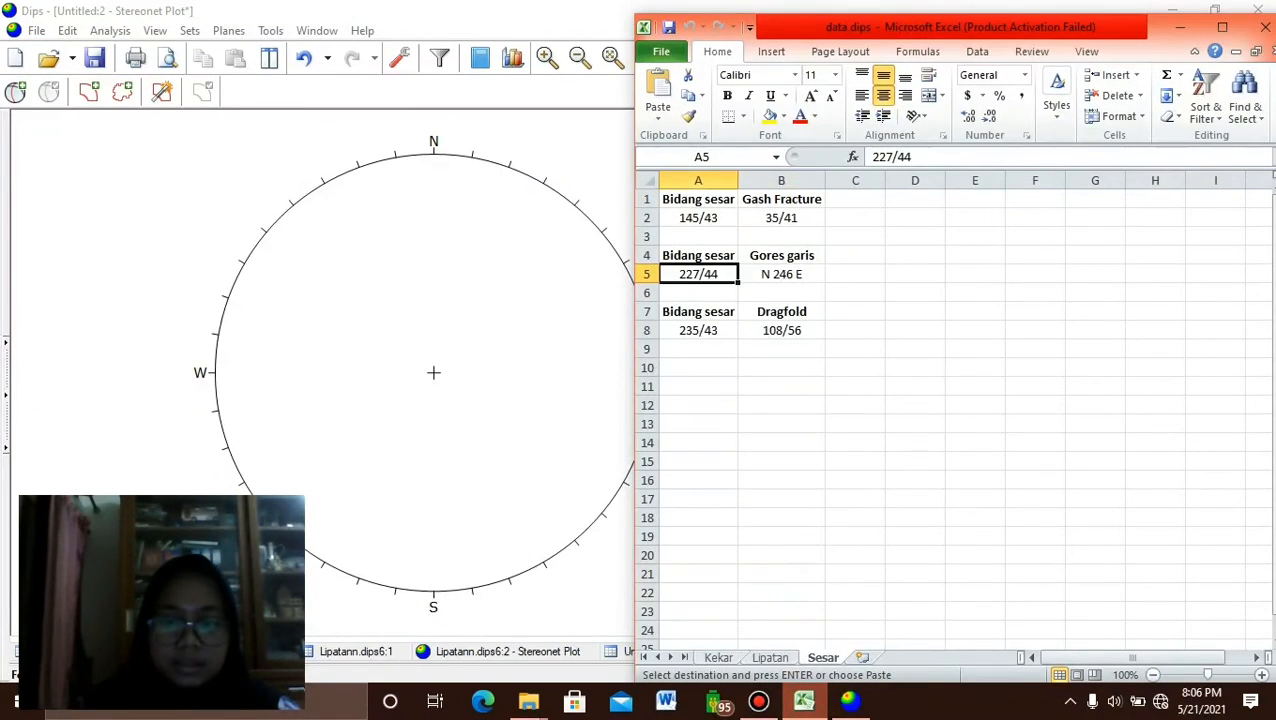
click(781, 274)
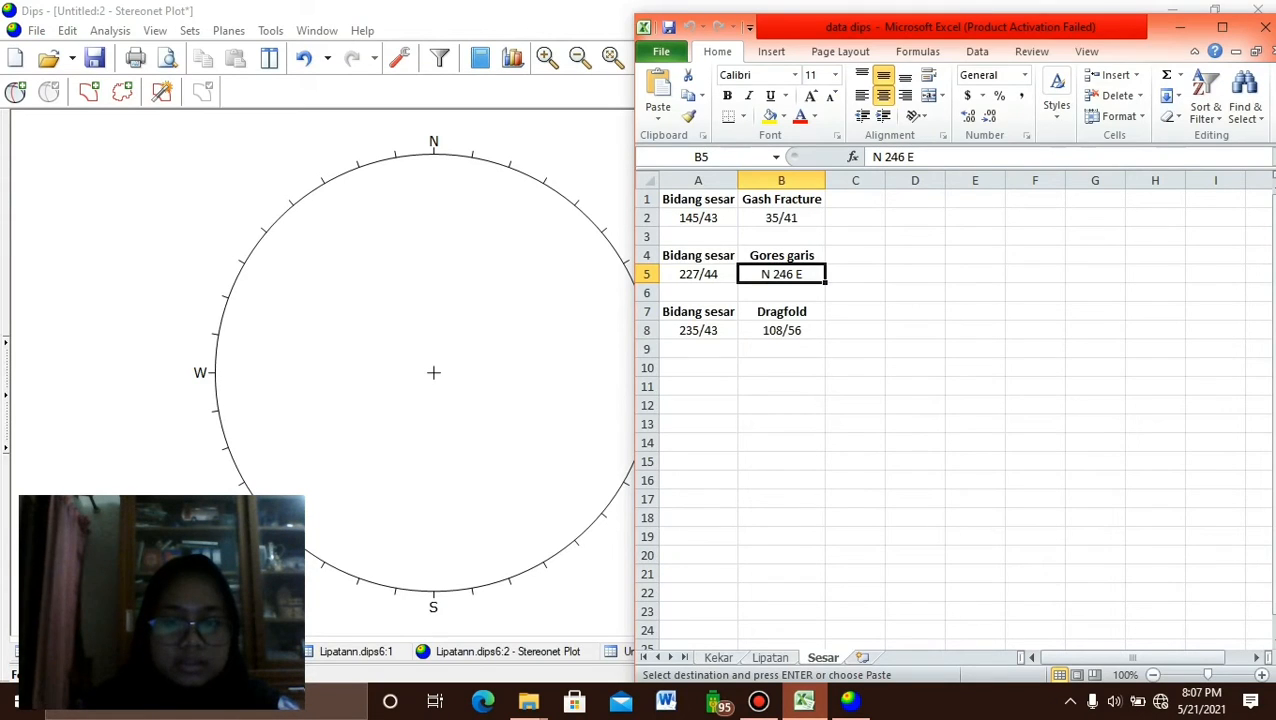
click(698, 274)
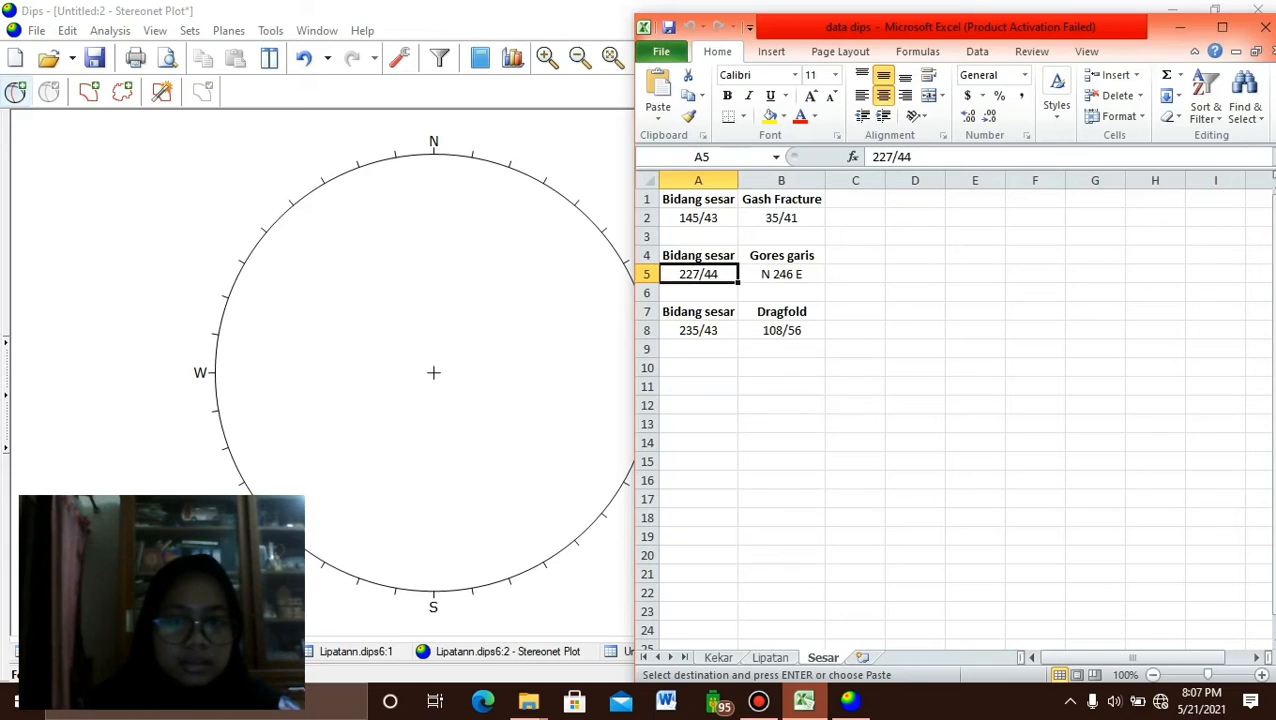
Return to Dips and place a user plane on the empty stereonet with strike (right) 227 and dip 44.
click(16, 92)
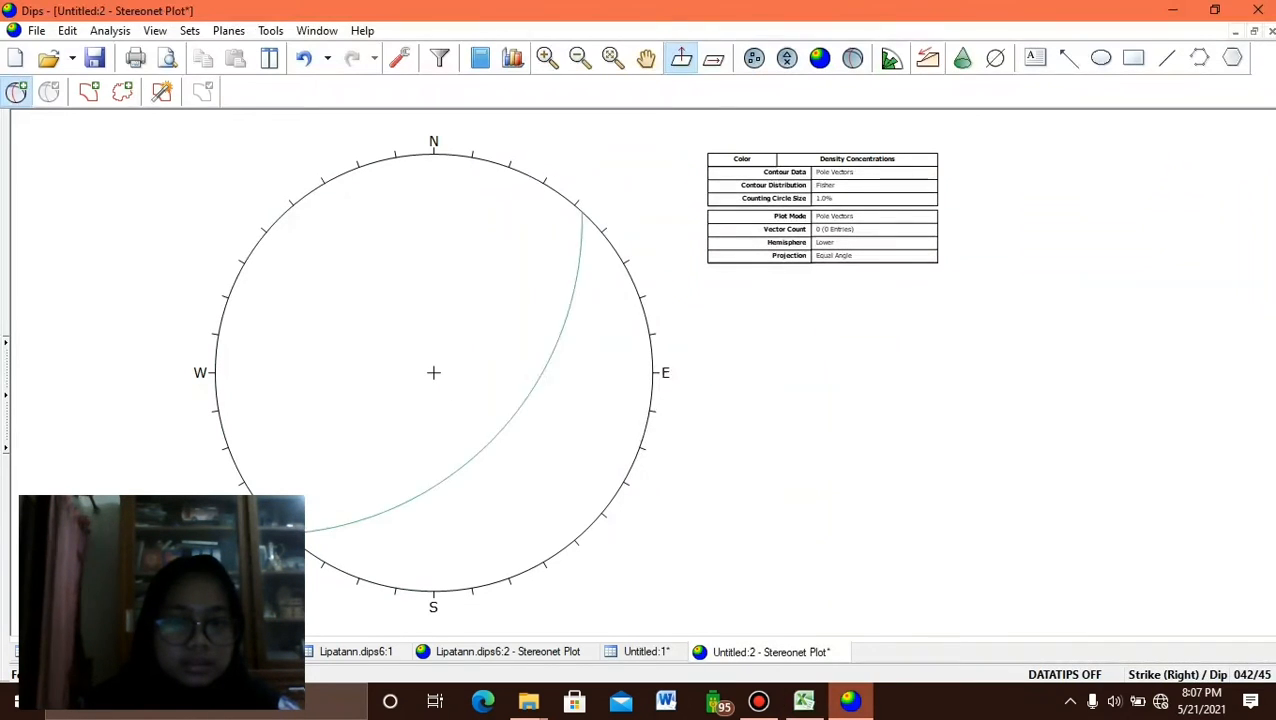
click(405, 327)
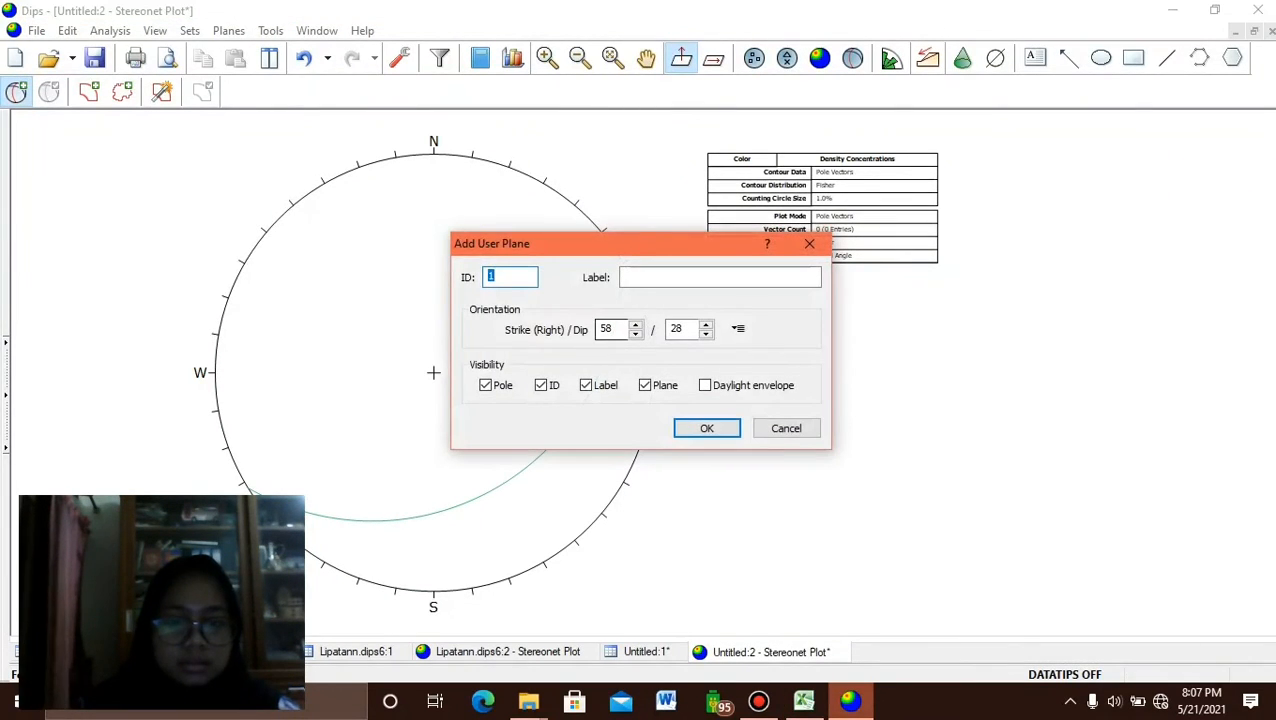
key(alt+Tab)
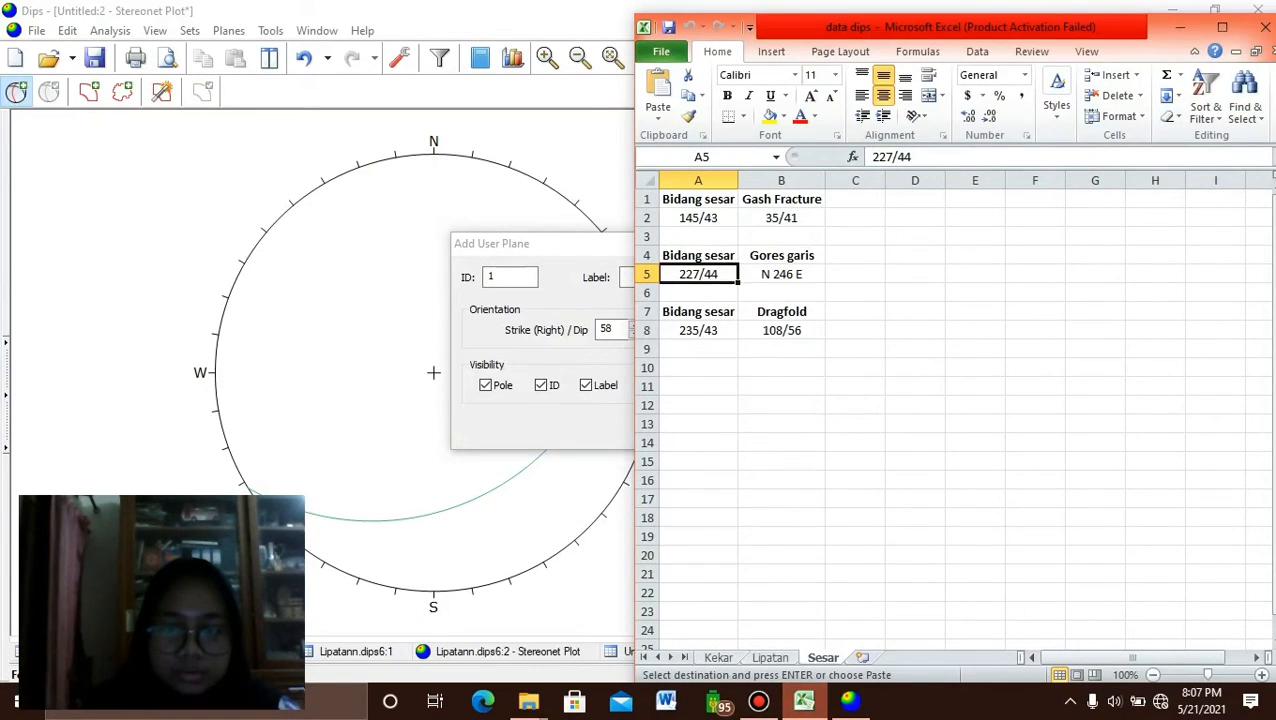
key(alt+Tab)
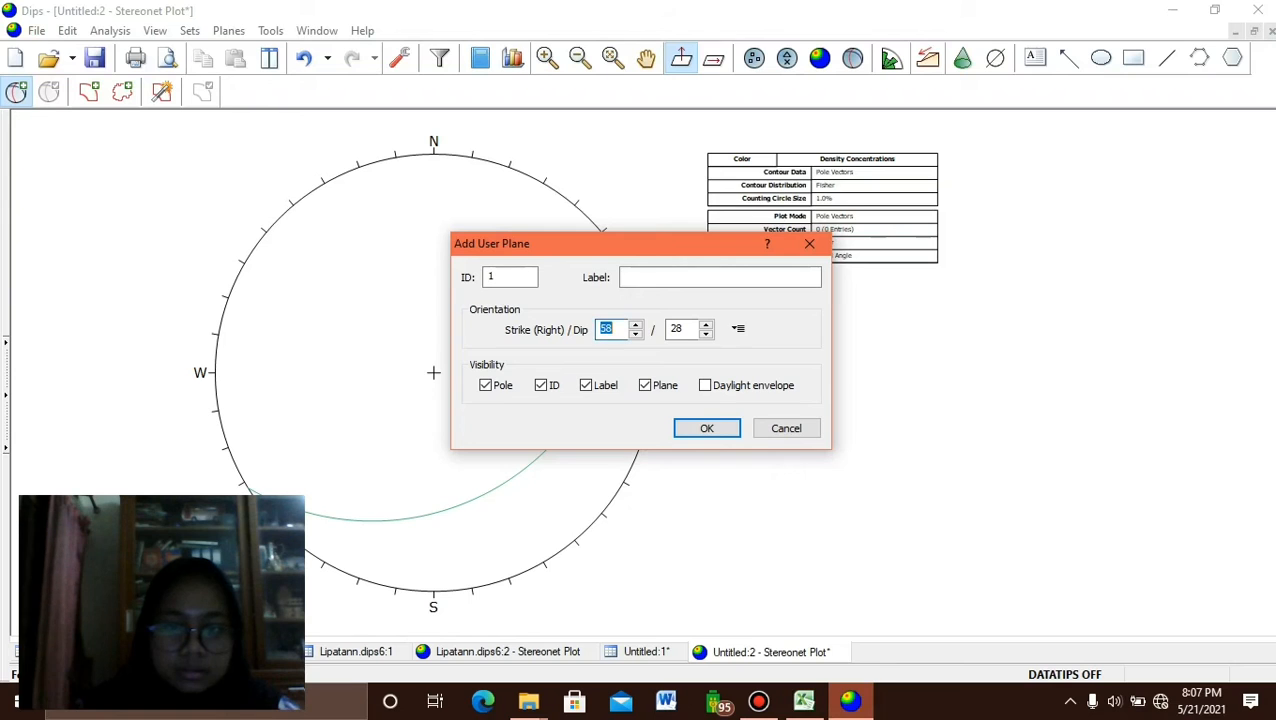
text(227)
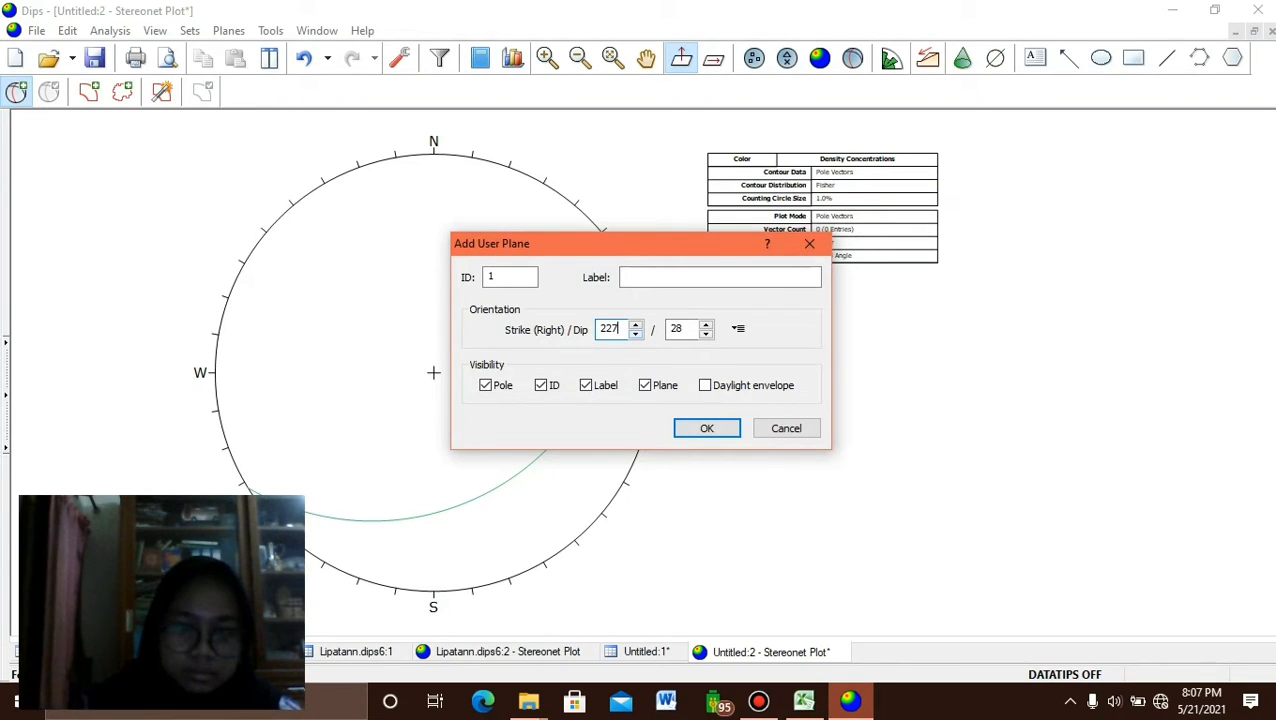
key(Tab)
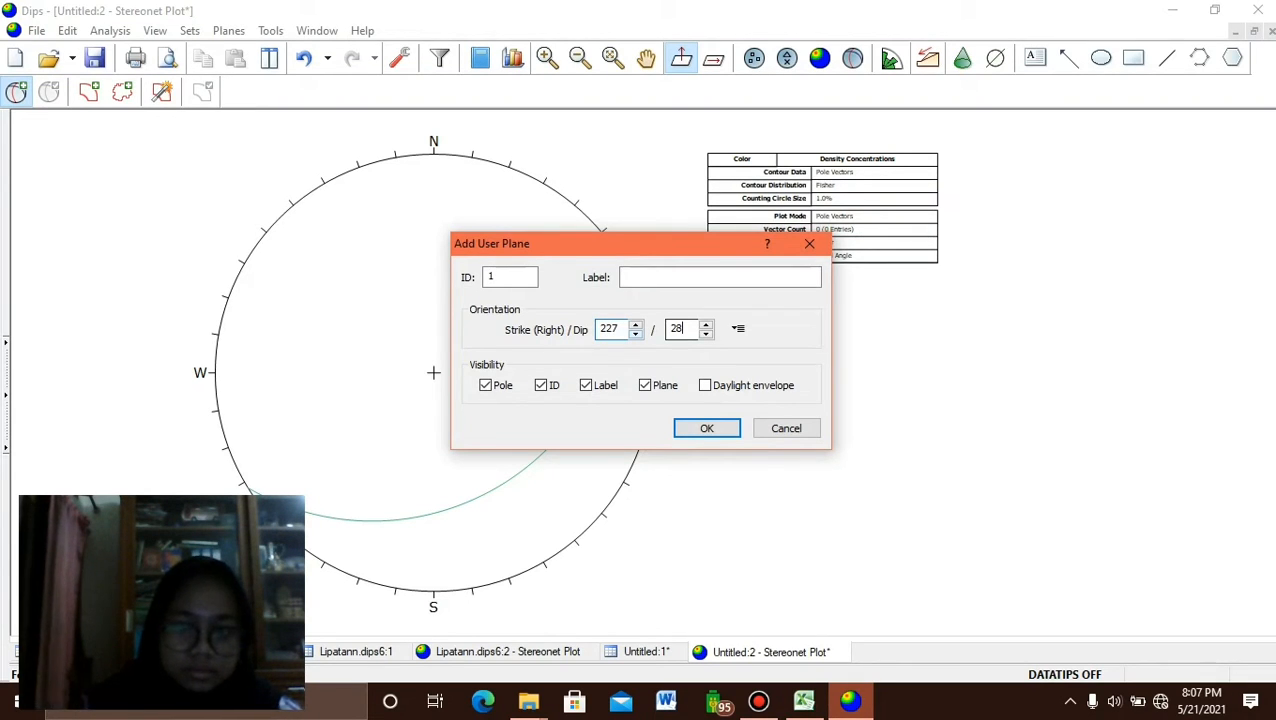
text(44)
key(shift+Tab)
key(shift+Tab)
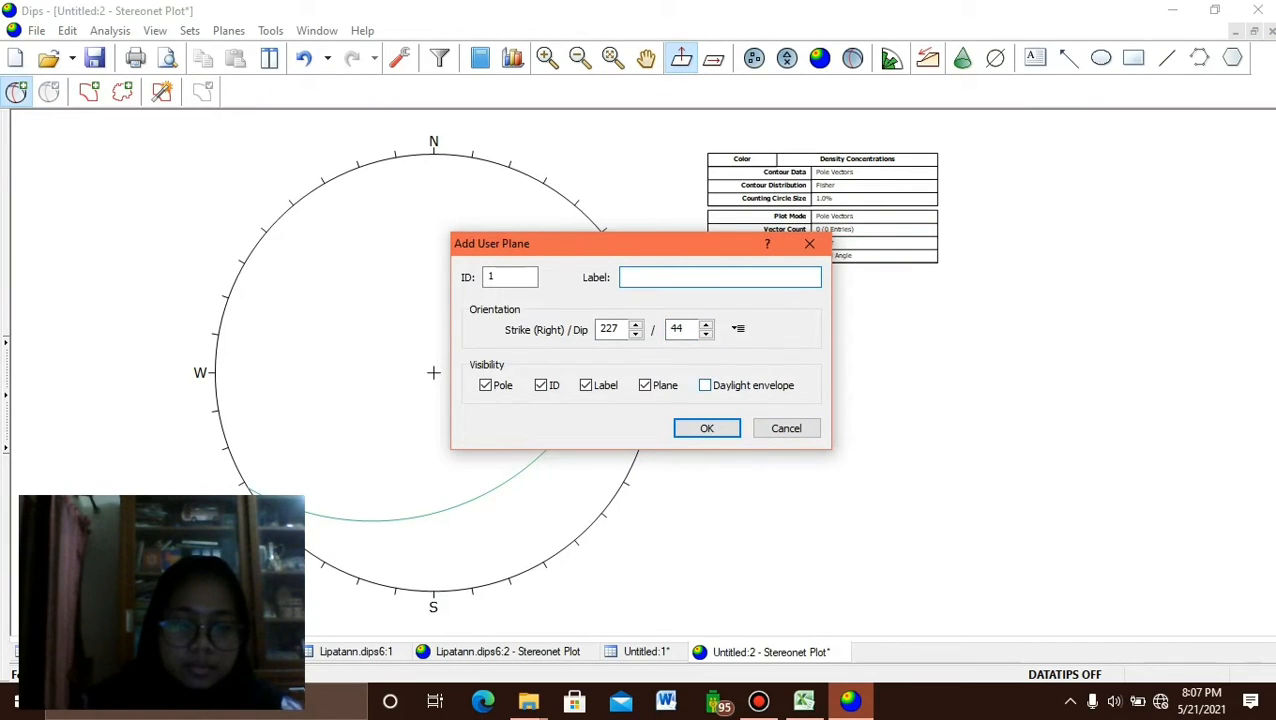
Label the user plane Fault Plane, turn off its pole and ID visibility, and confirm adding it.
text(Faul)
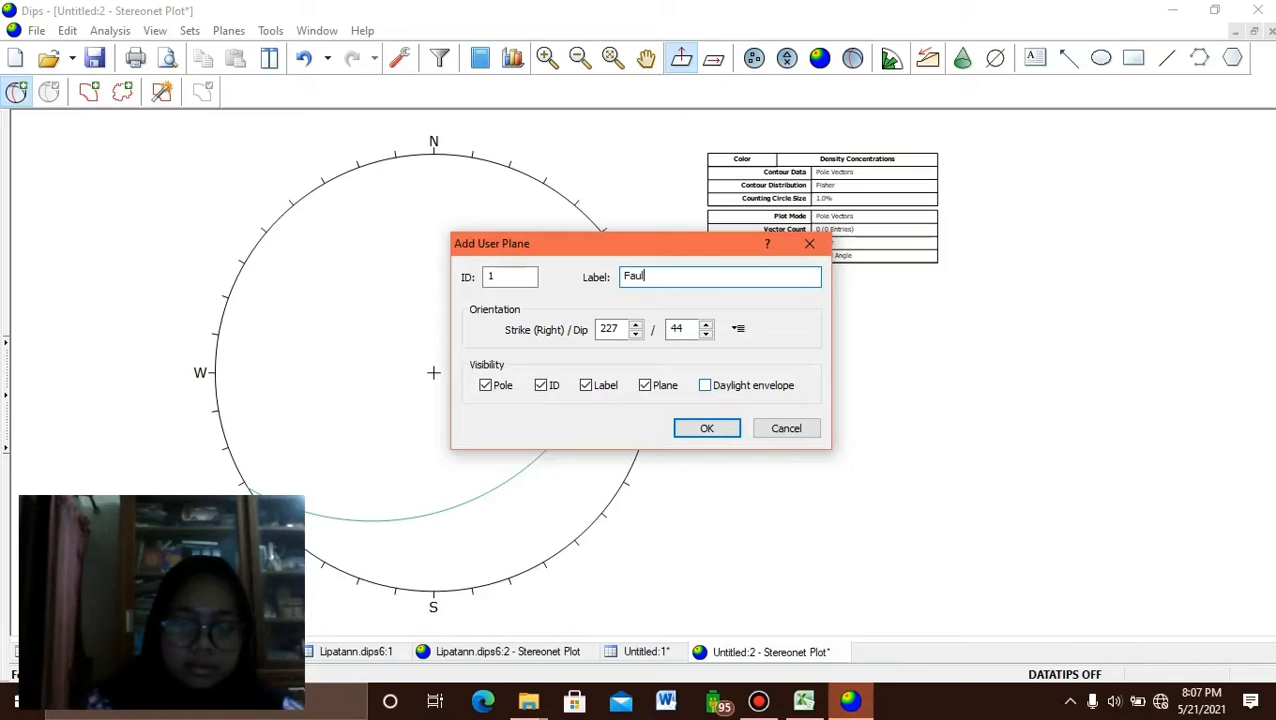
text(t Pl)
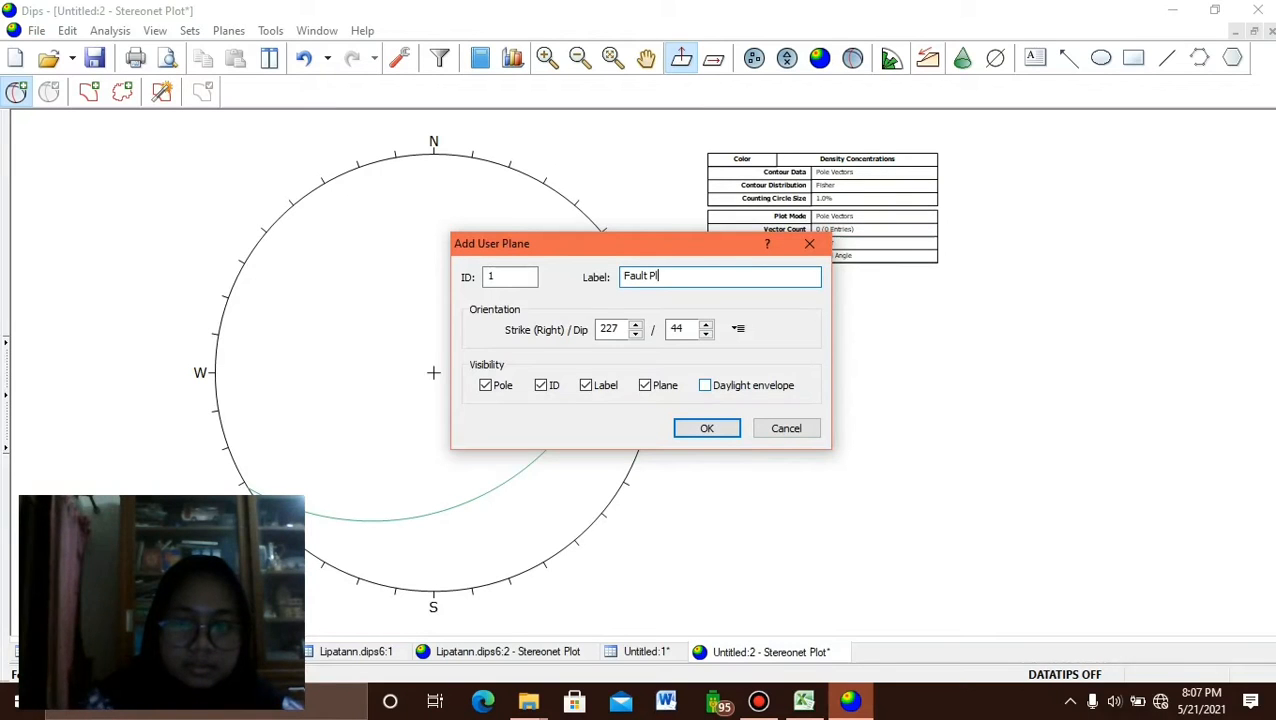
text(ane)
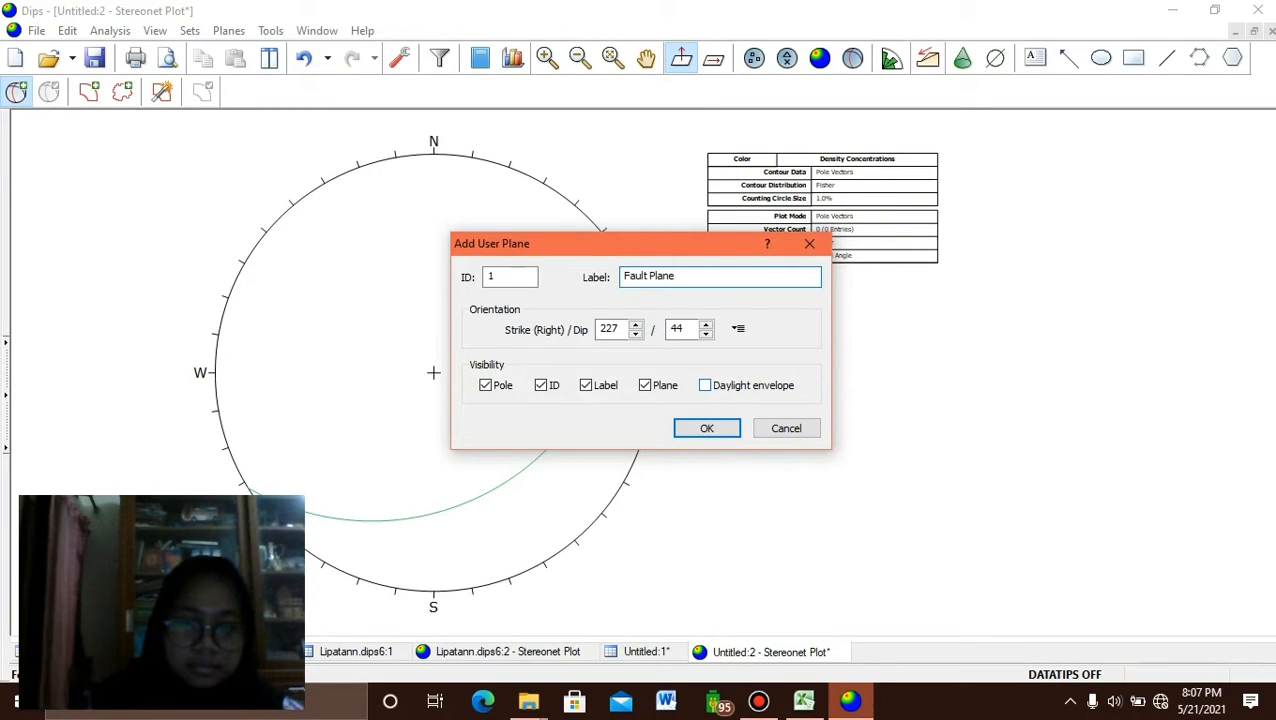
key(alt+Tab)
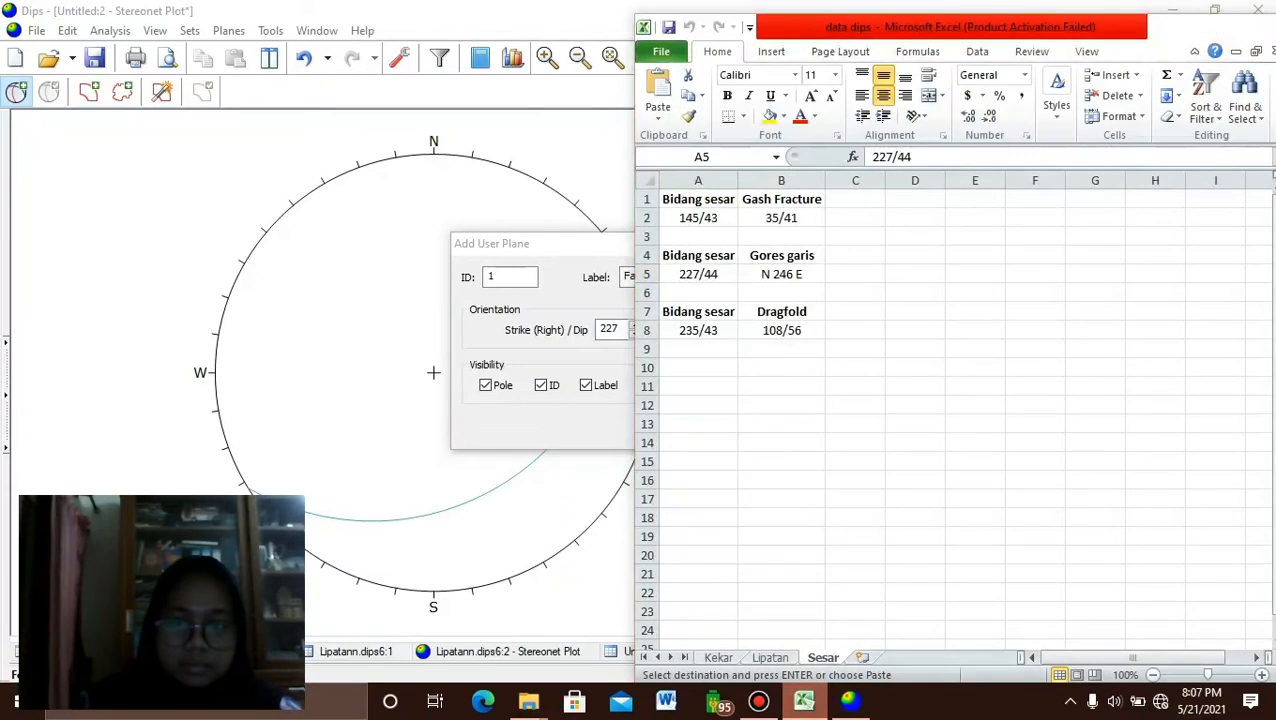
key(alt+Tab)
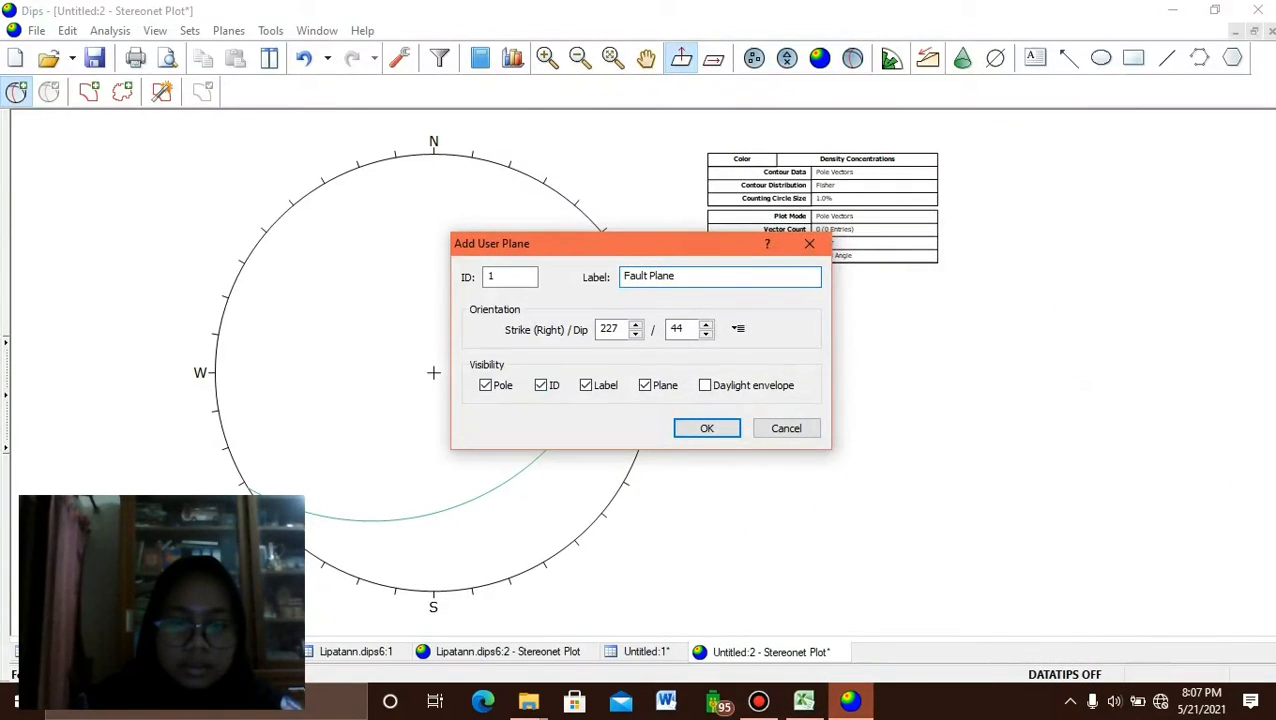
click(541, 385)
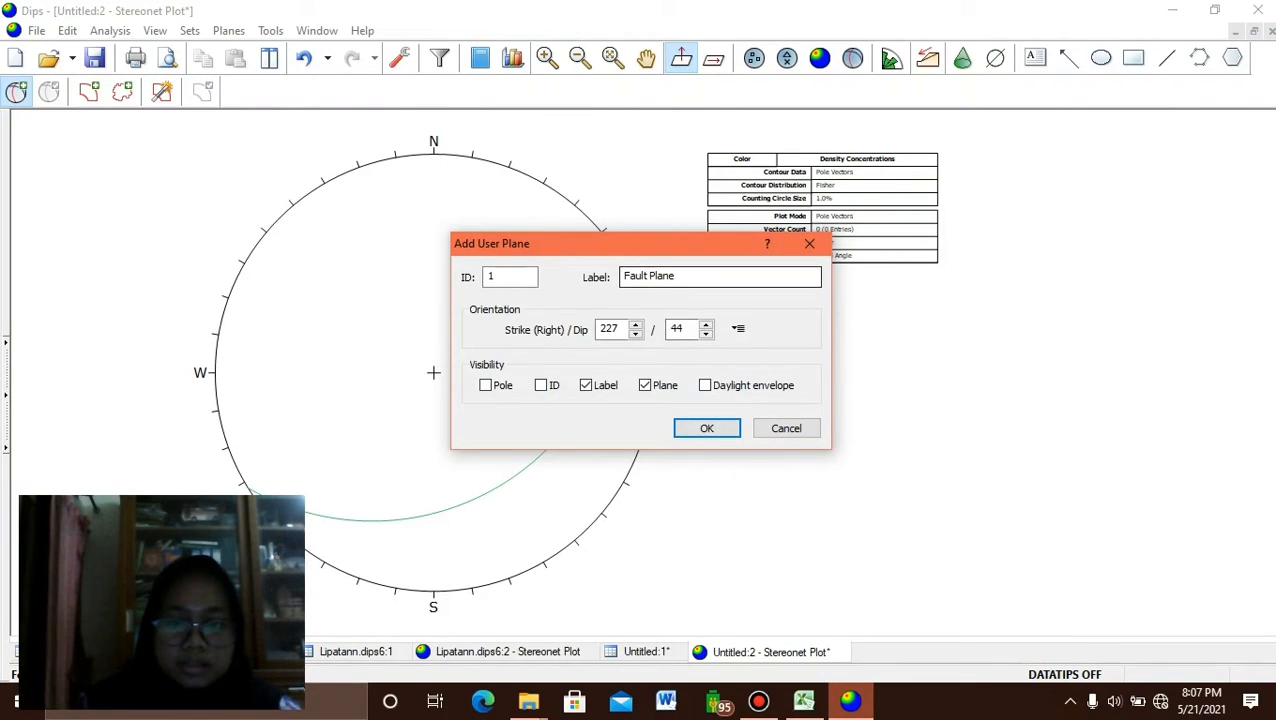
click(706, 428)
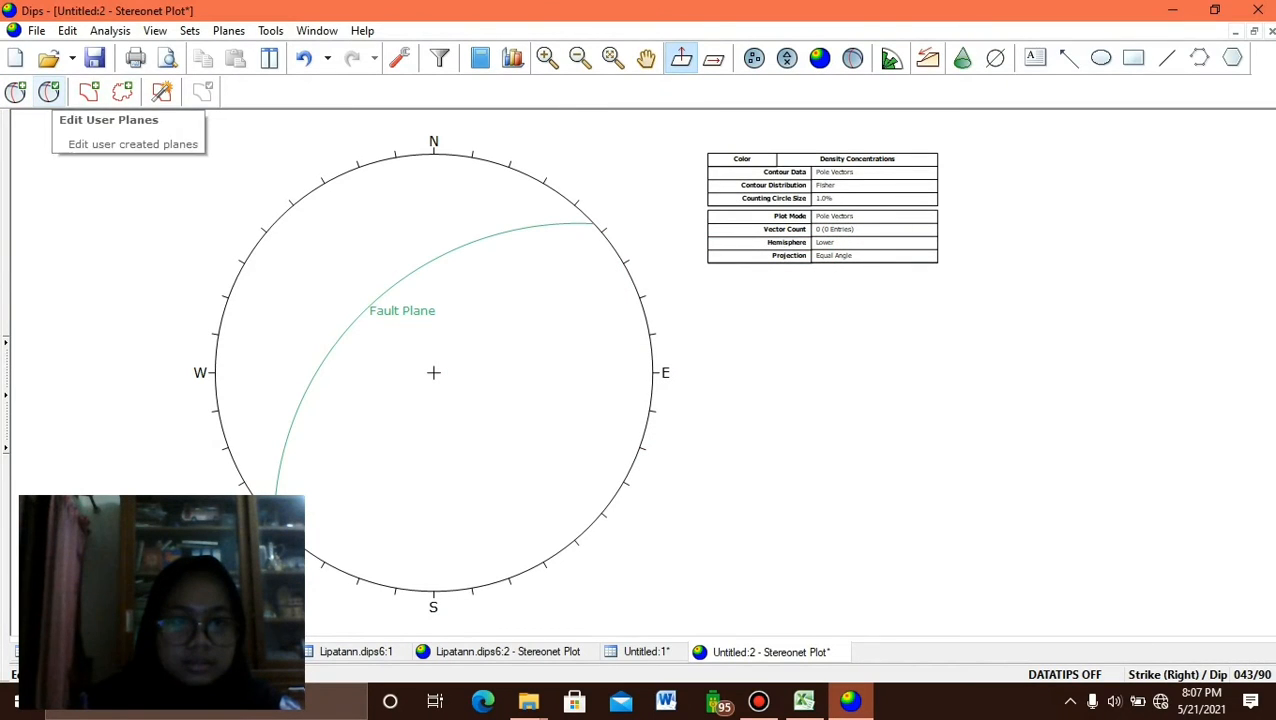
Add a trend line with trend 246 to the stereonet, checking the Gores garis value in row 5 of the Excel Sesar sheet.
click(270, 30)
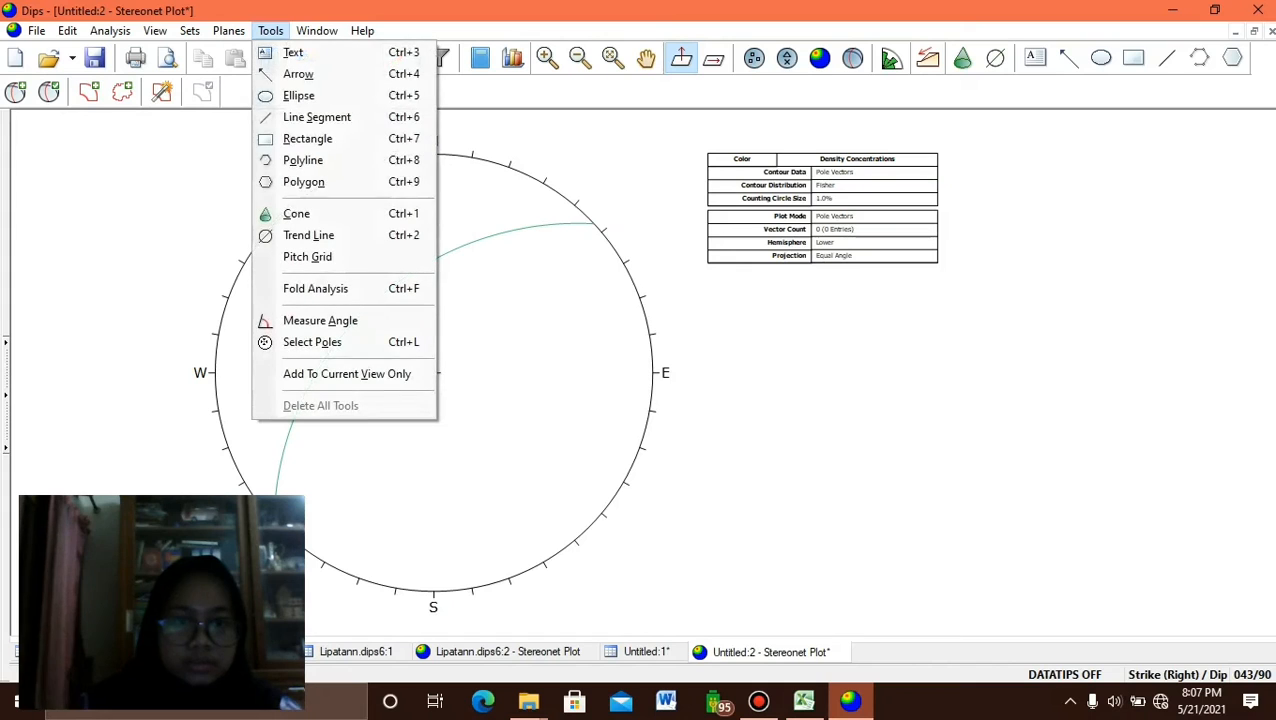
click(308, 235)
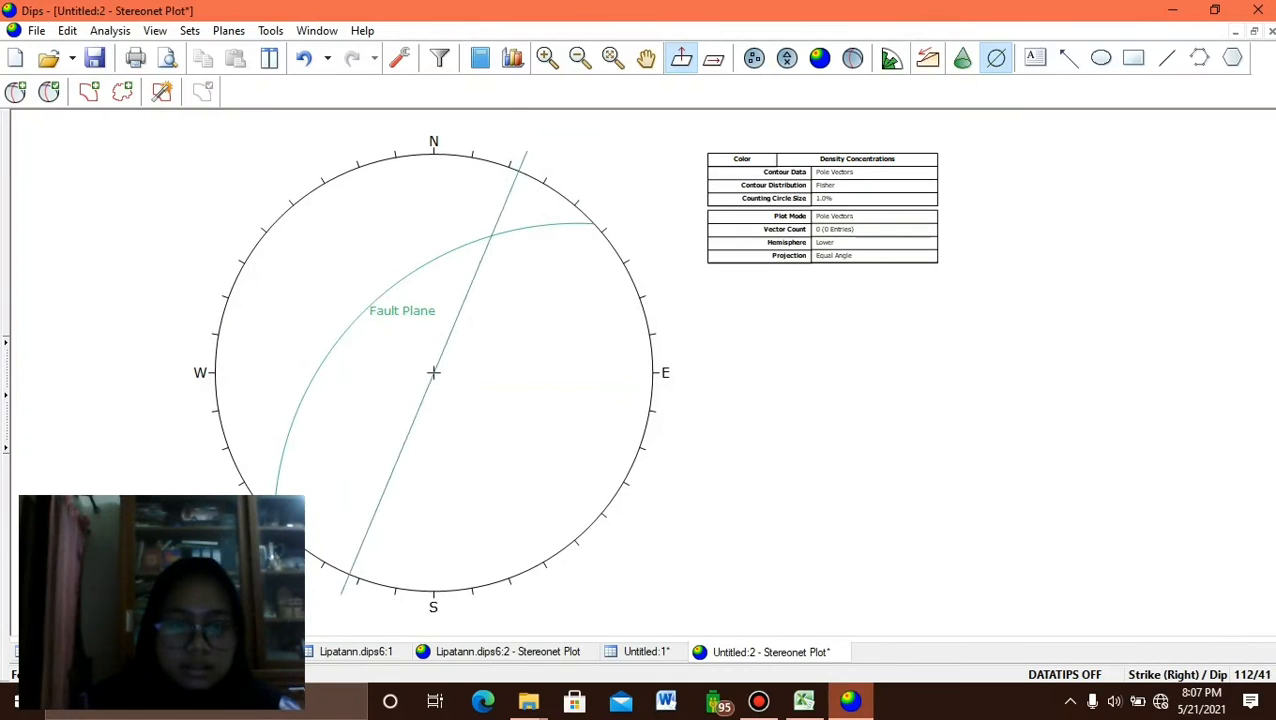
click(465, 295)
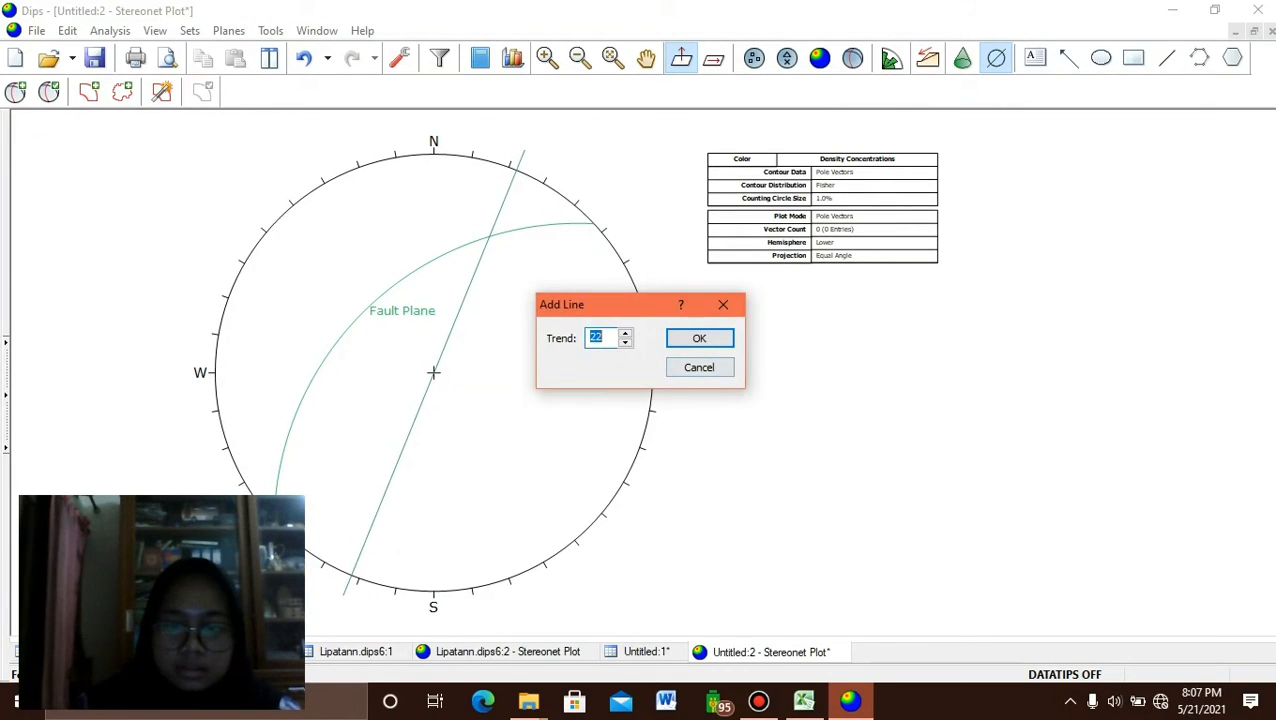
click(804, 700)
click(781, 274)
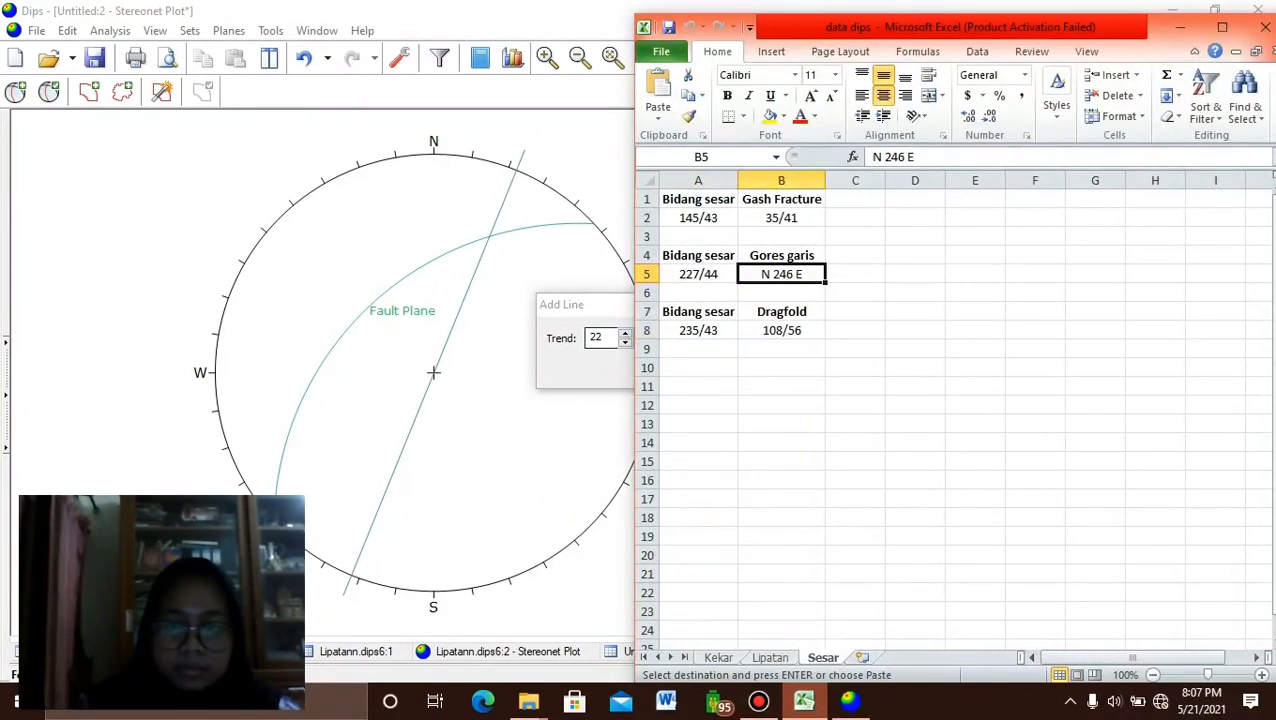
key(alt+Tab)
text(246)
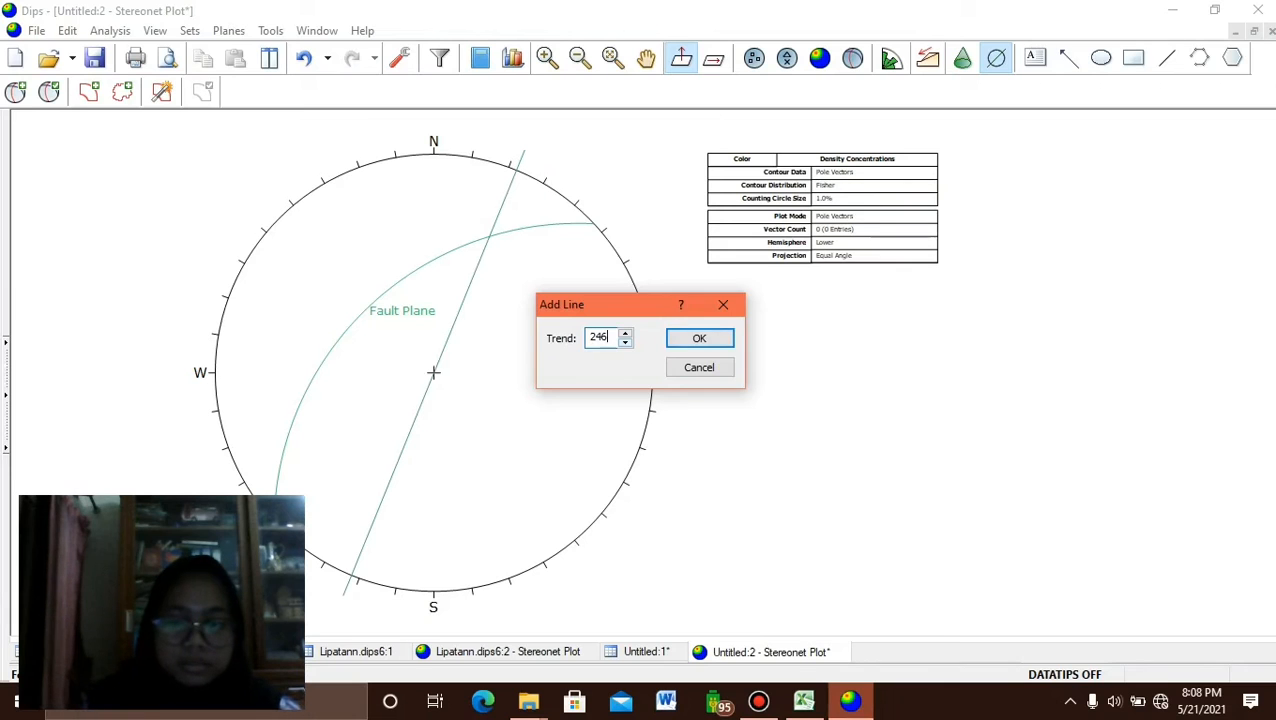
key(Return)
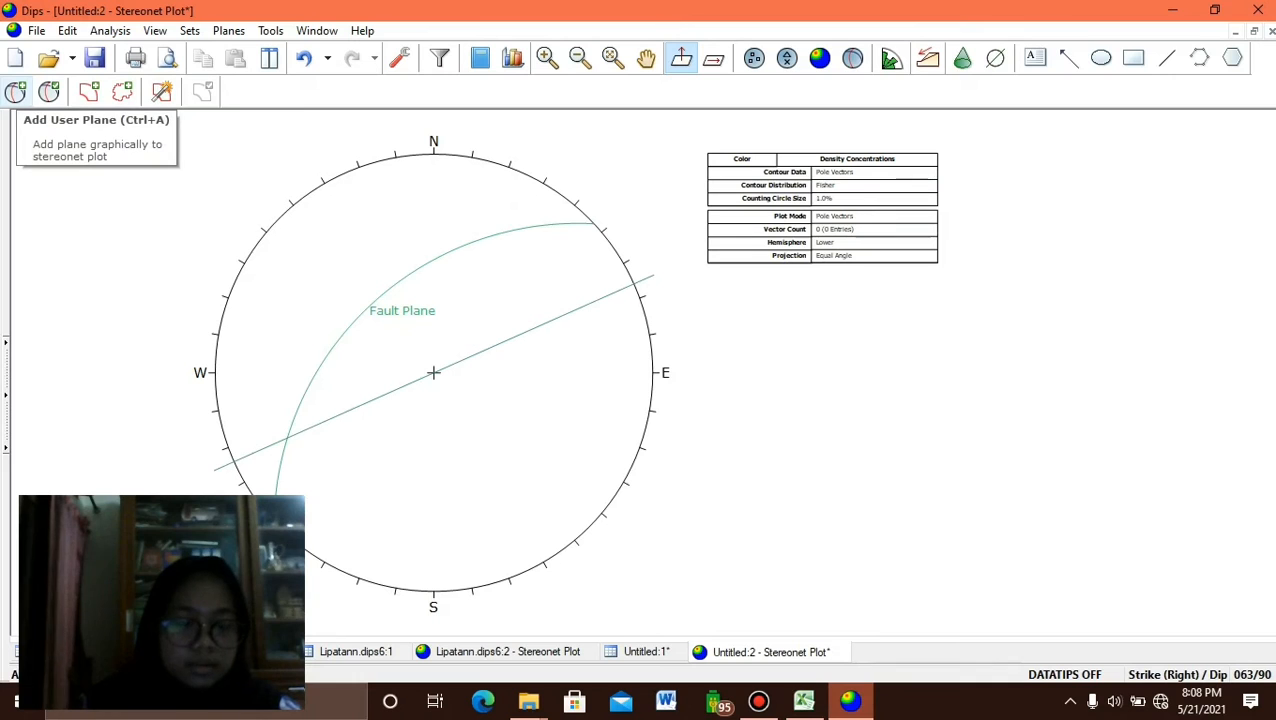
Add a user plane labelled Griddle Plane at strike (right) 336 and dip 73, with its pole where the fault plane meets the trend line.
click(15, 91)
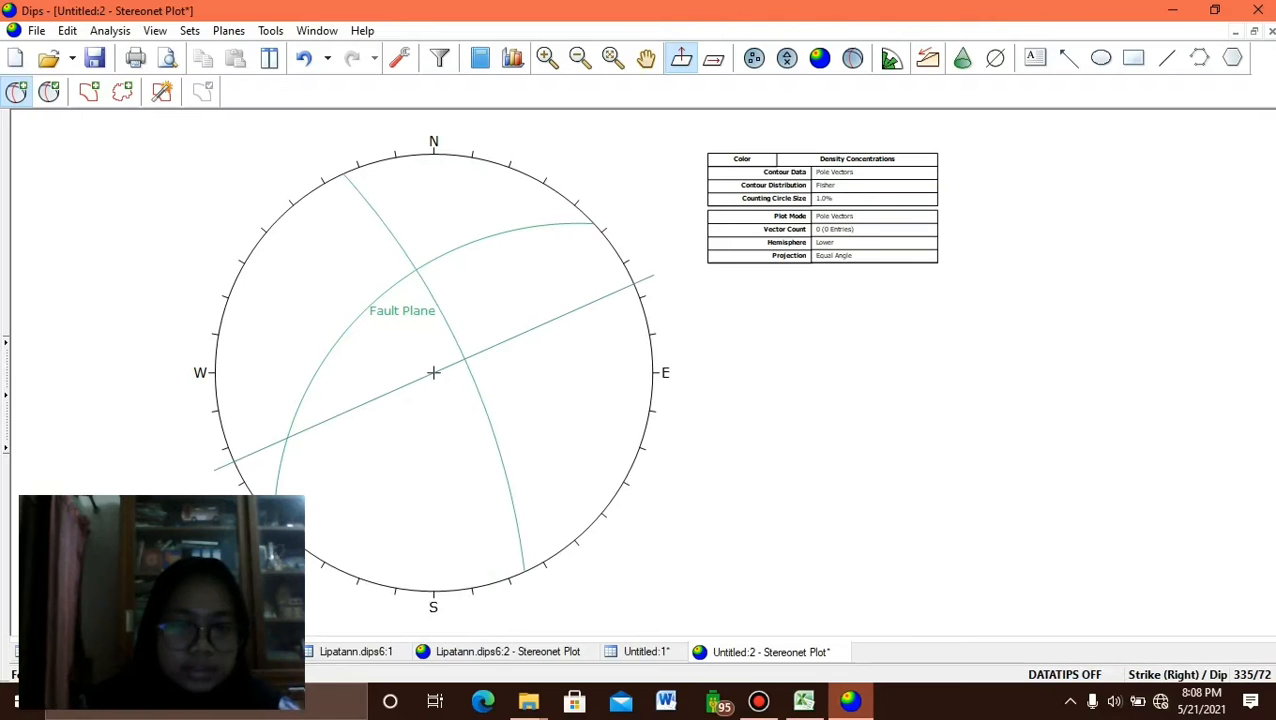
scroll(291, 439, up, 1)
scroll(467, 357, up, 1)
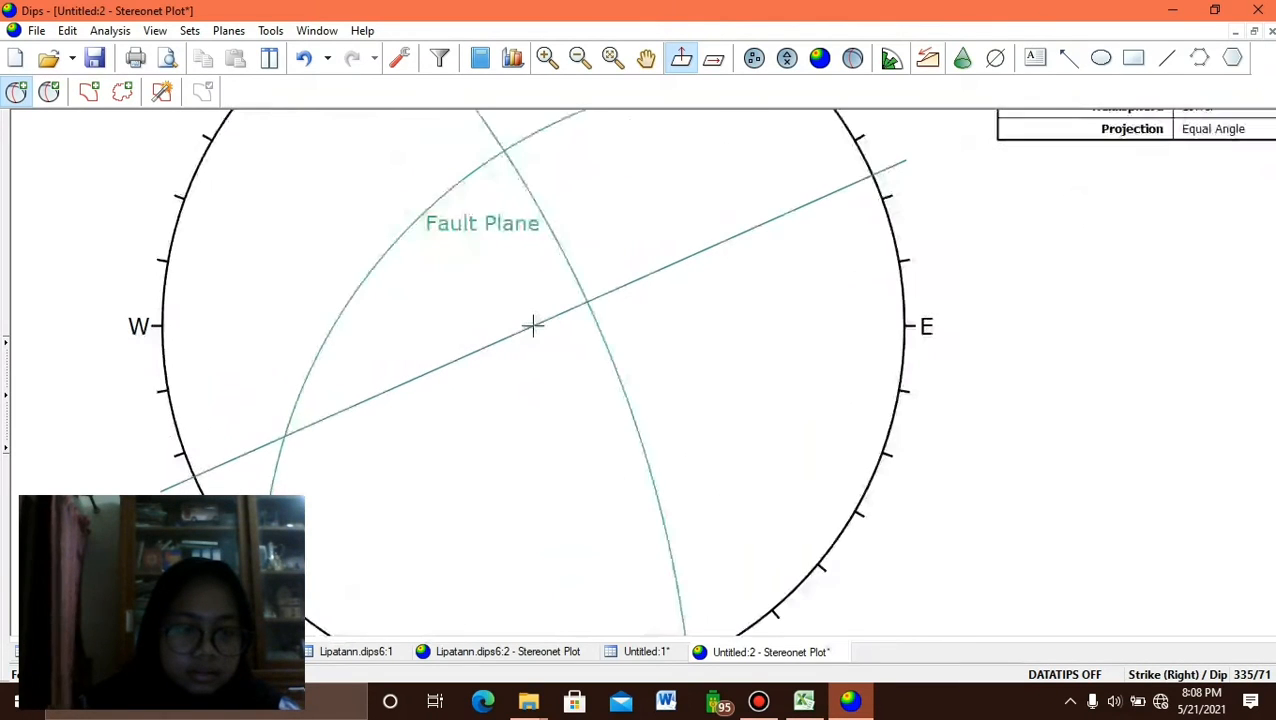
scroll(533, 325, up, 1)
scroll(600, 290, up, 2)
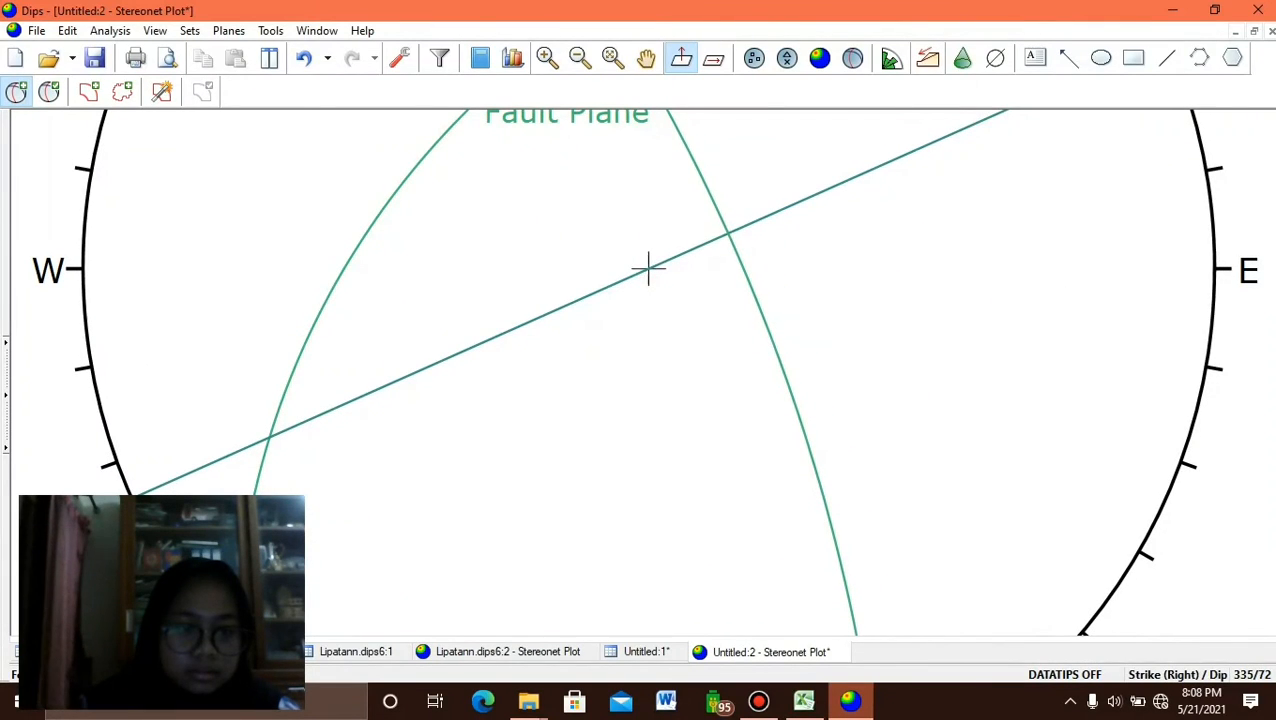
click(649, 268)
click(660, 277)
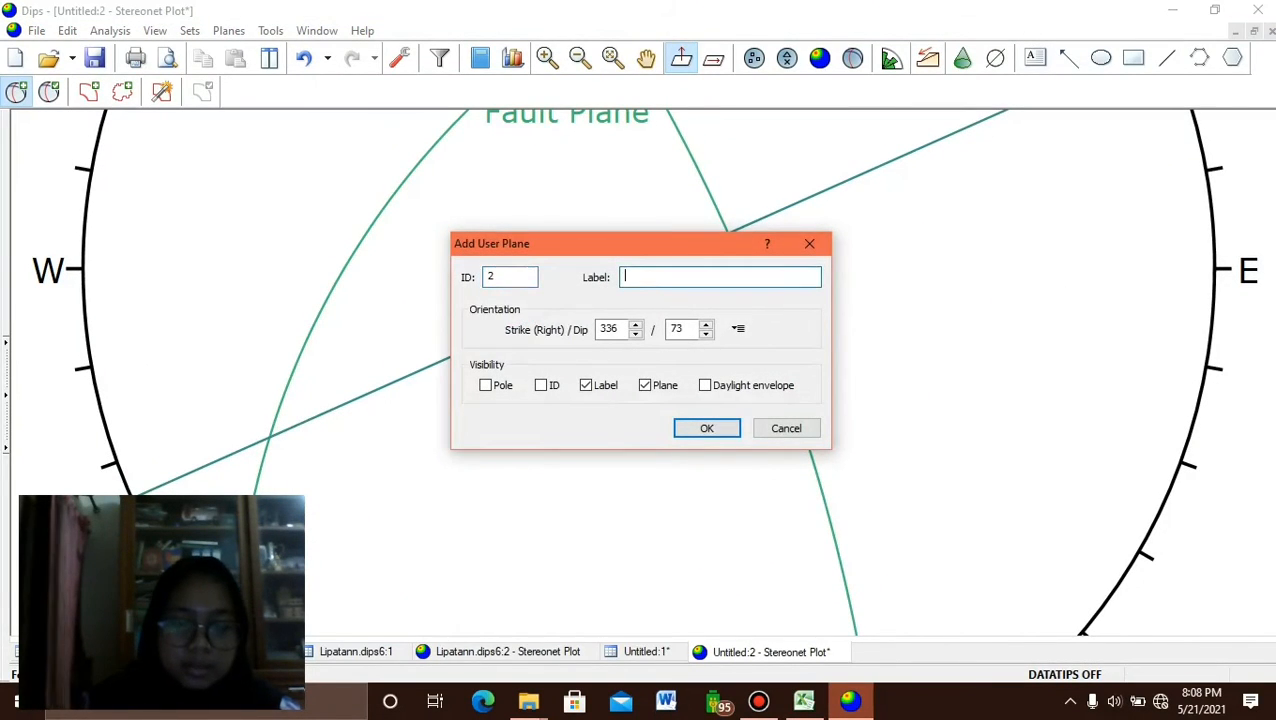
text(G)
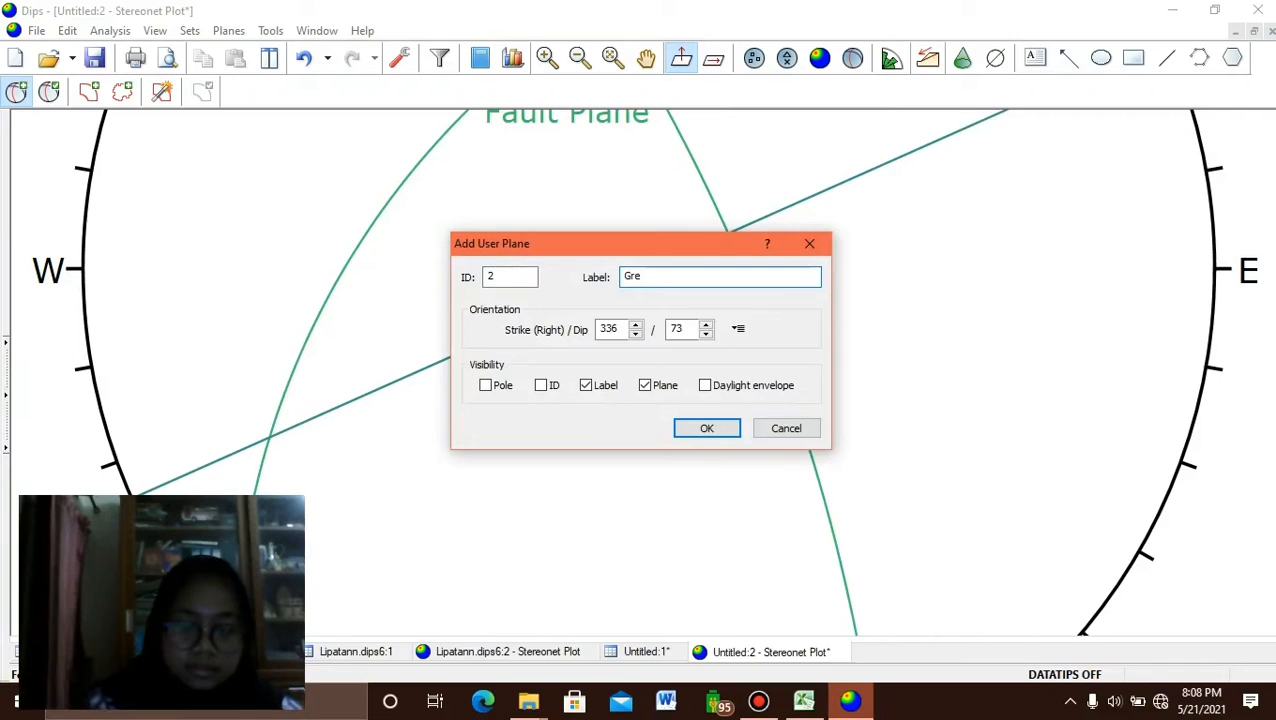
text(riddle Plane)
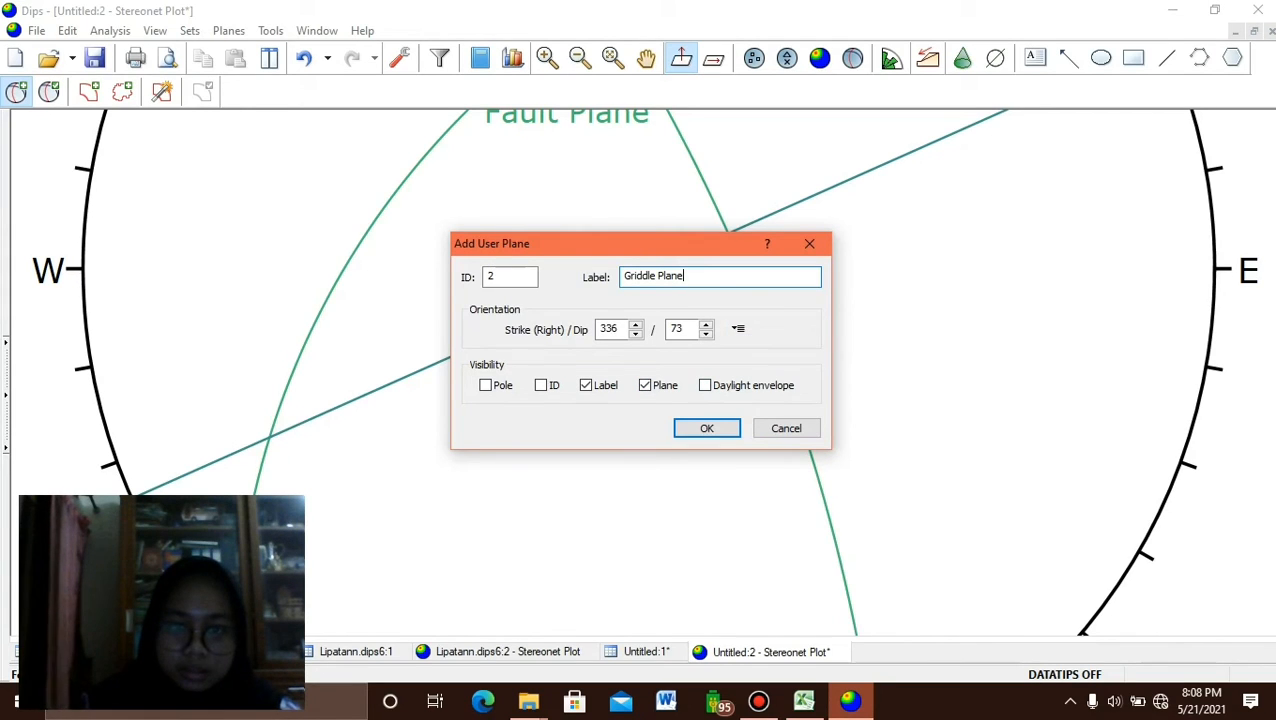
click(707, 428)
Add Sigma 2 at the Fault Plane and Griddle Plane intersection, strike (right) 80 and dip 51, showing its pole and label but not its plane.
scroll(714, 383, down, 1)
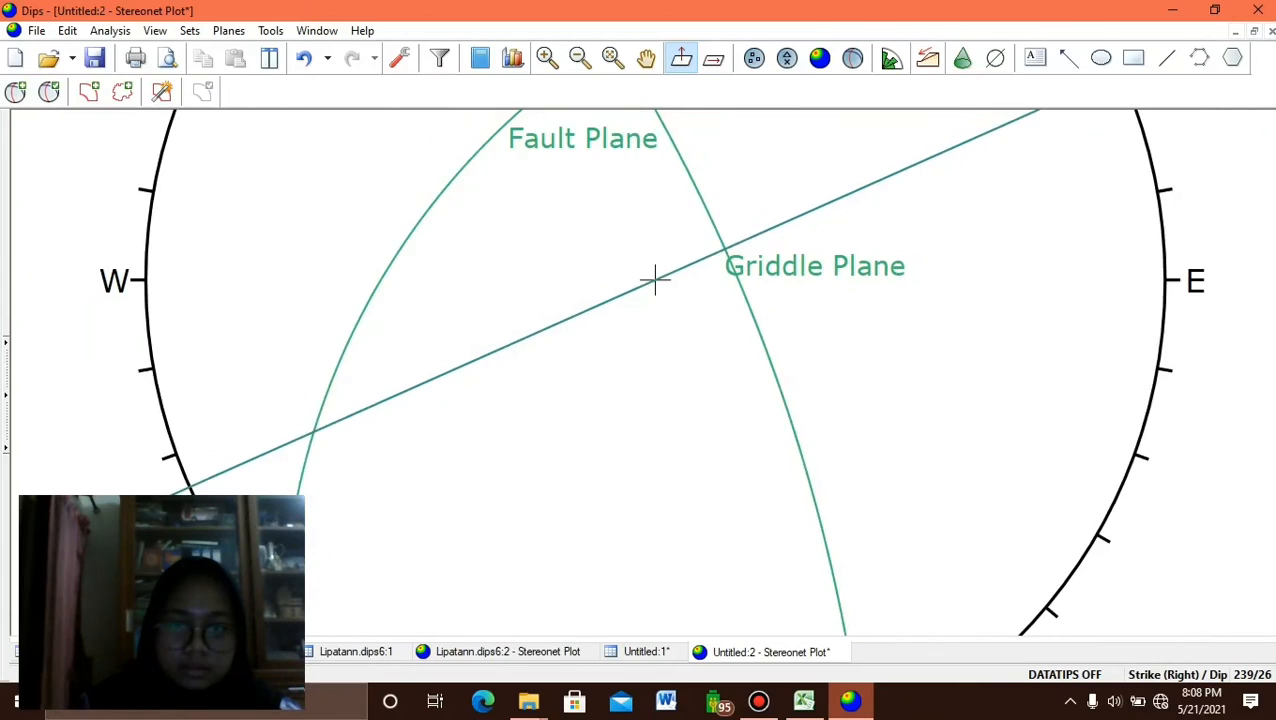
scroll(665, 300, down, 2)
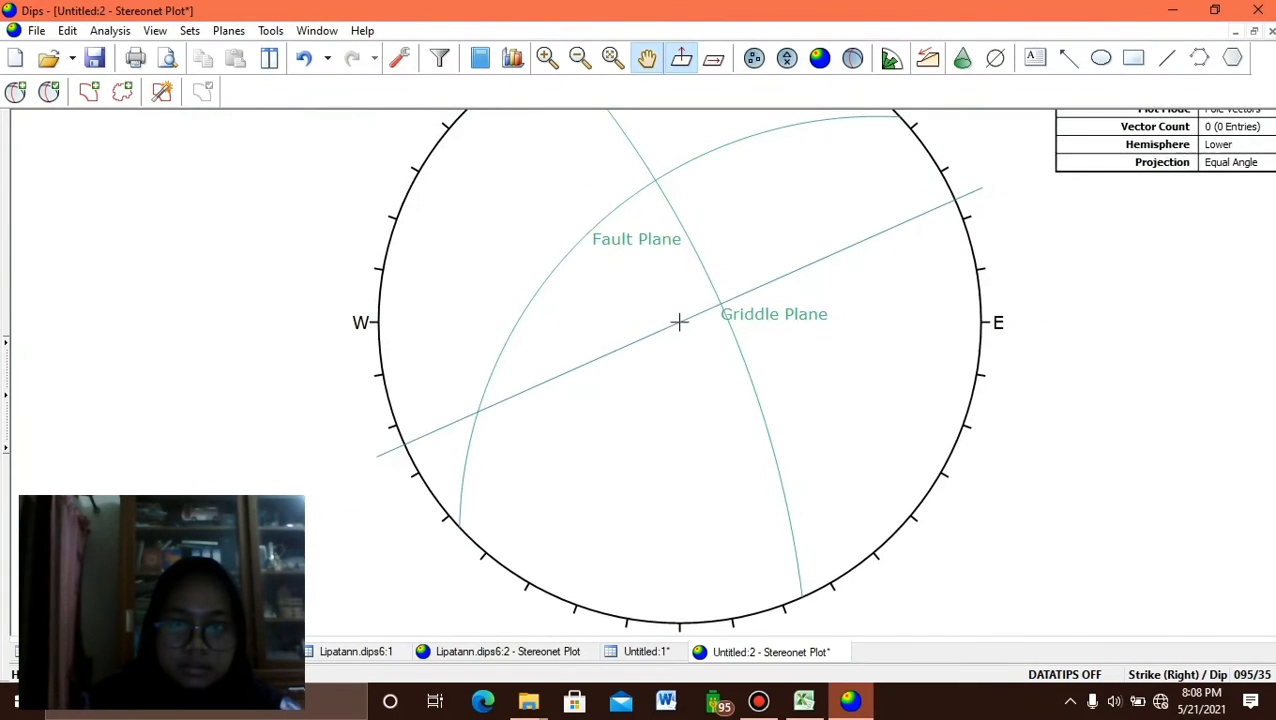
drag(679, 321, 587, 324)
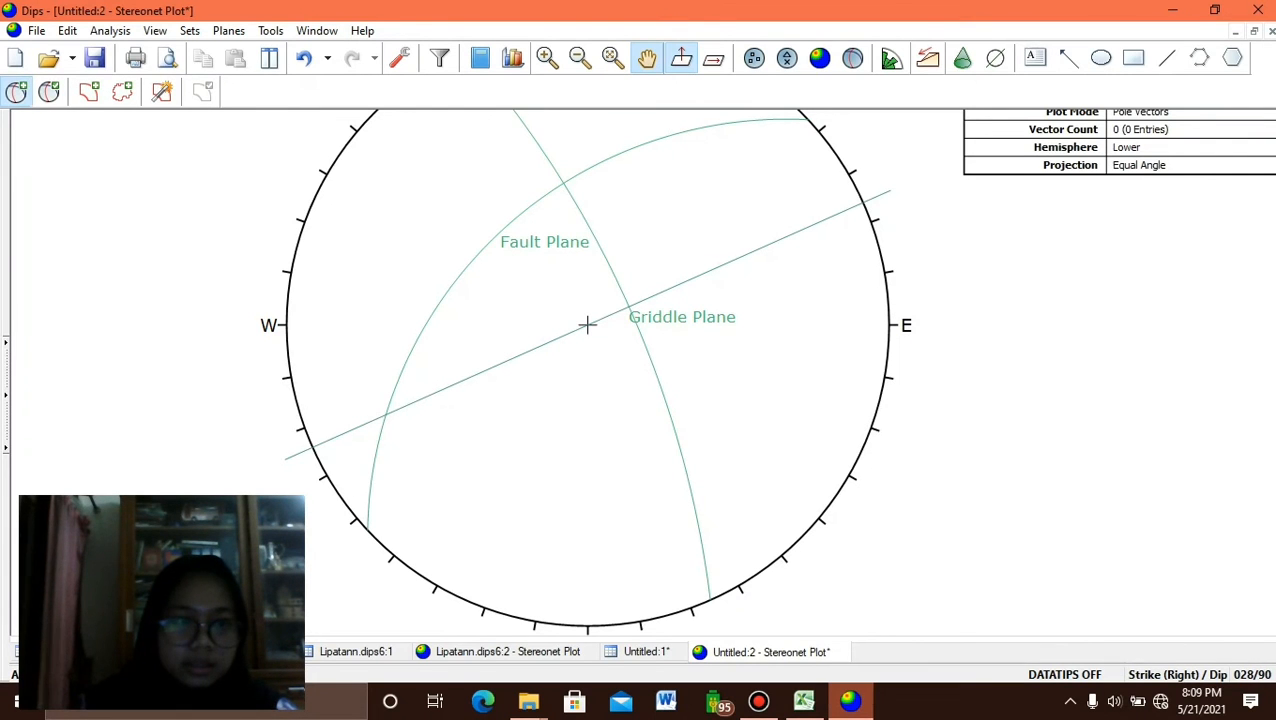
click(15, 92)
scroll(451, 187, up, 3)
scroll(658, 397, up, 3)
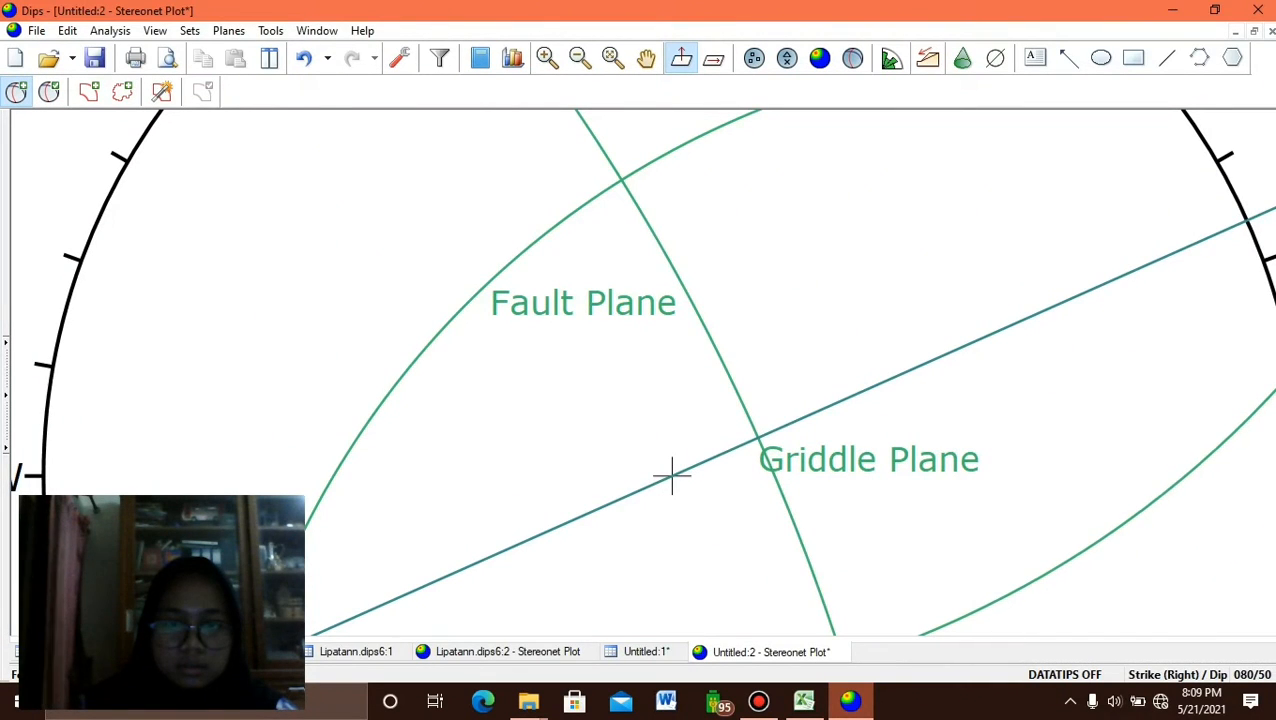
click(672, 477)
key(Tab)
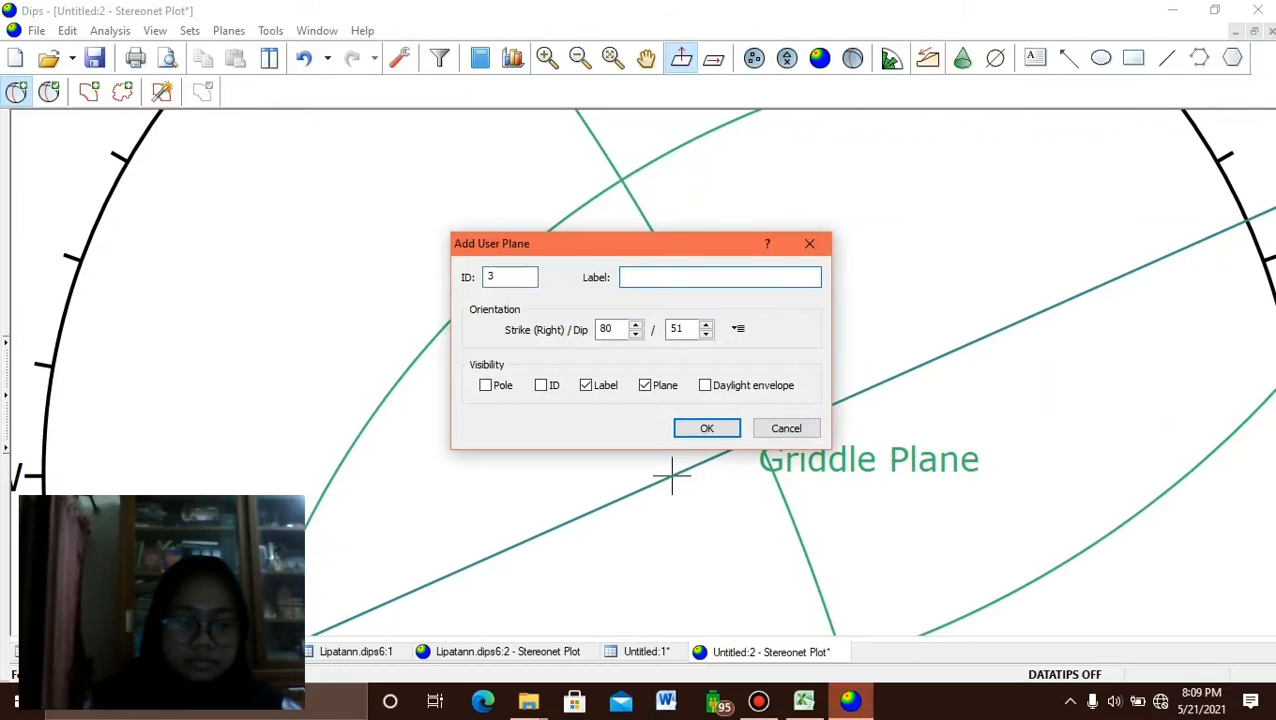
text(Sigma 2)
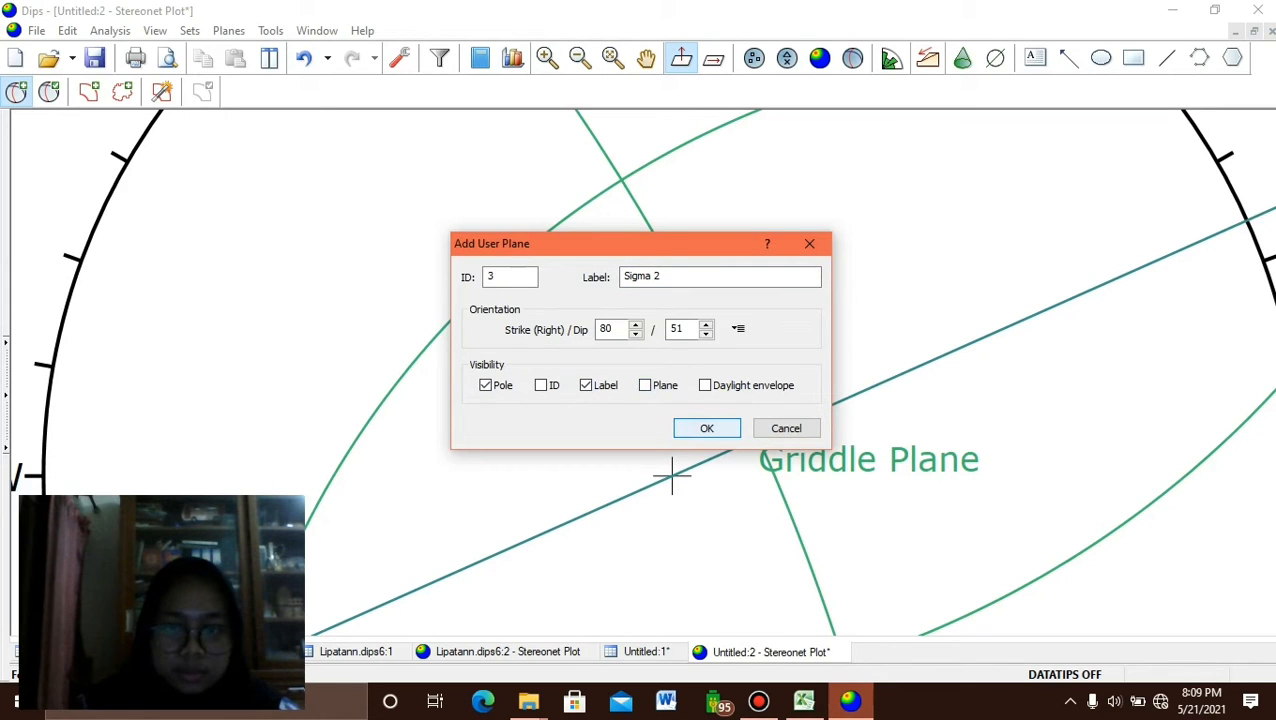
key(Return)
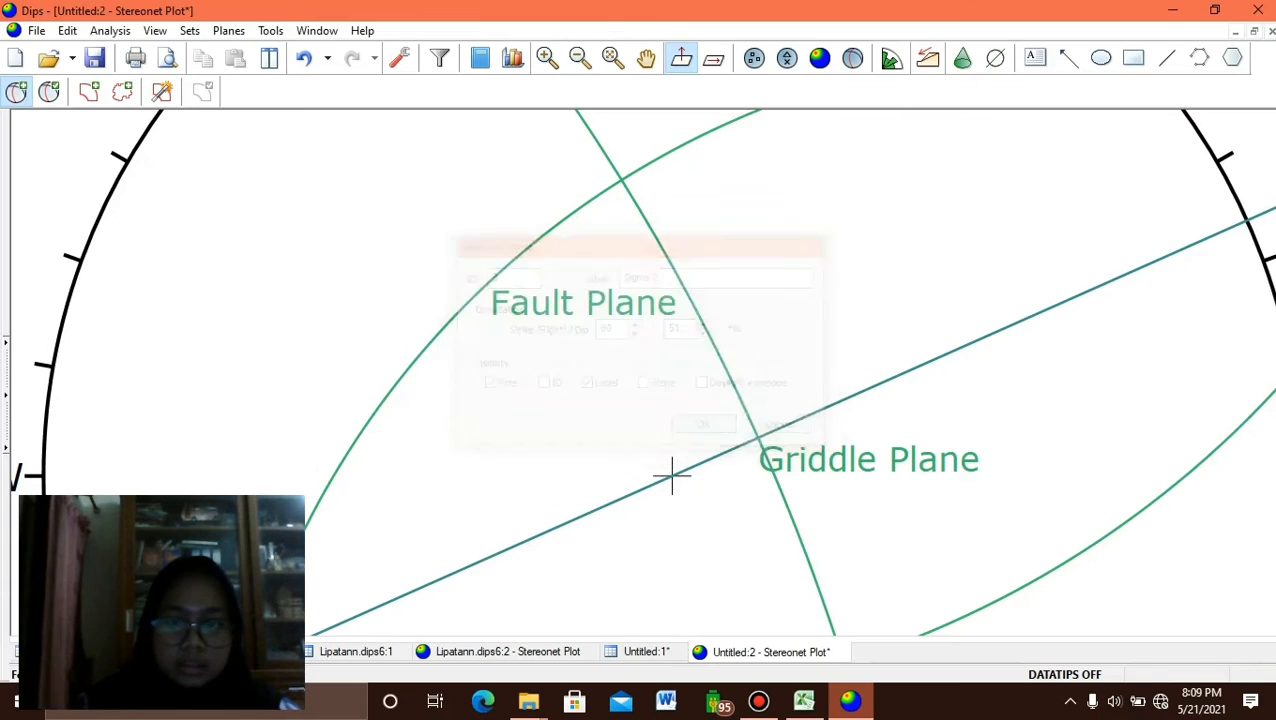
Add a user plane labelled Griddle Plane 2 at the Sigma 2 pole, strike (right) 80 and dip 51, showing the plane but not its pole.
scroll(675, 468, down, 1)
scroll(677, 463, down, 1)
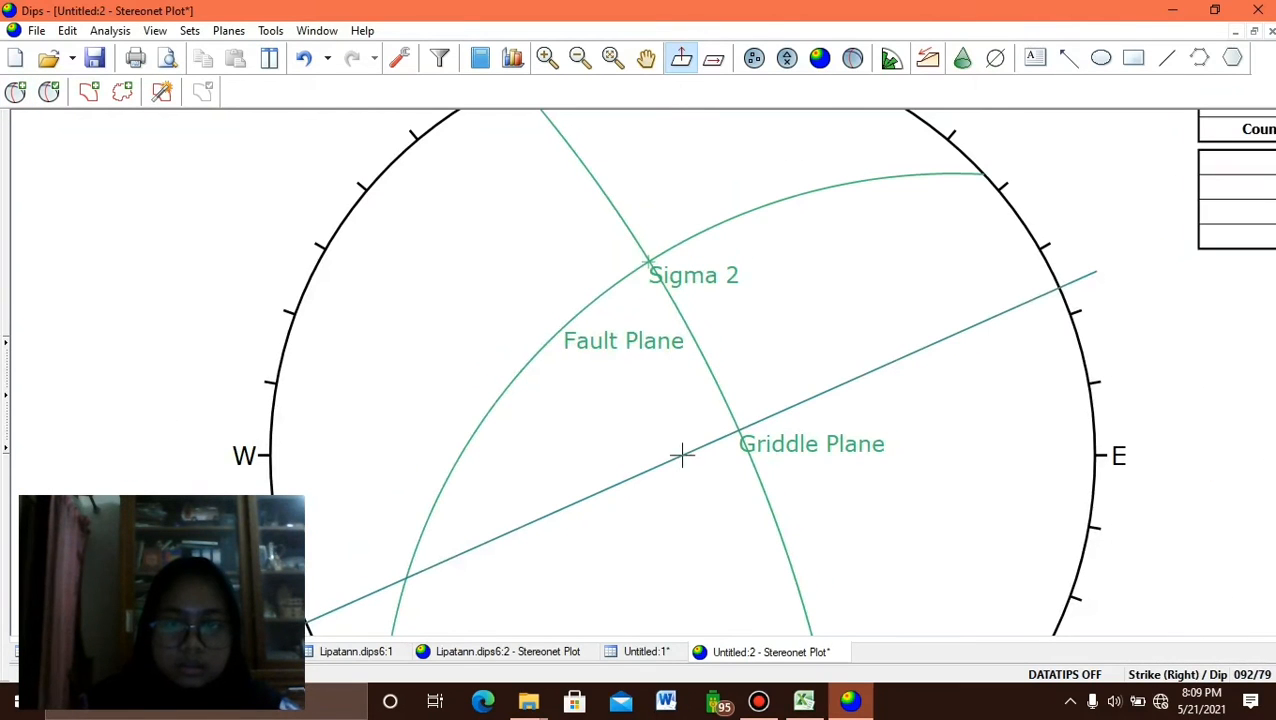
drag(681, 455, 651, 388)
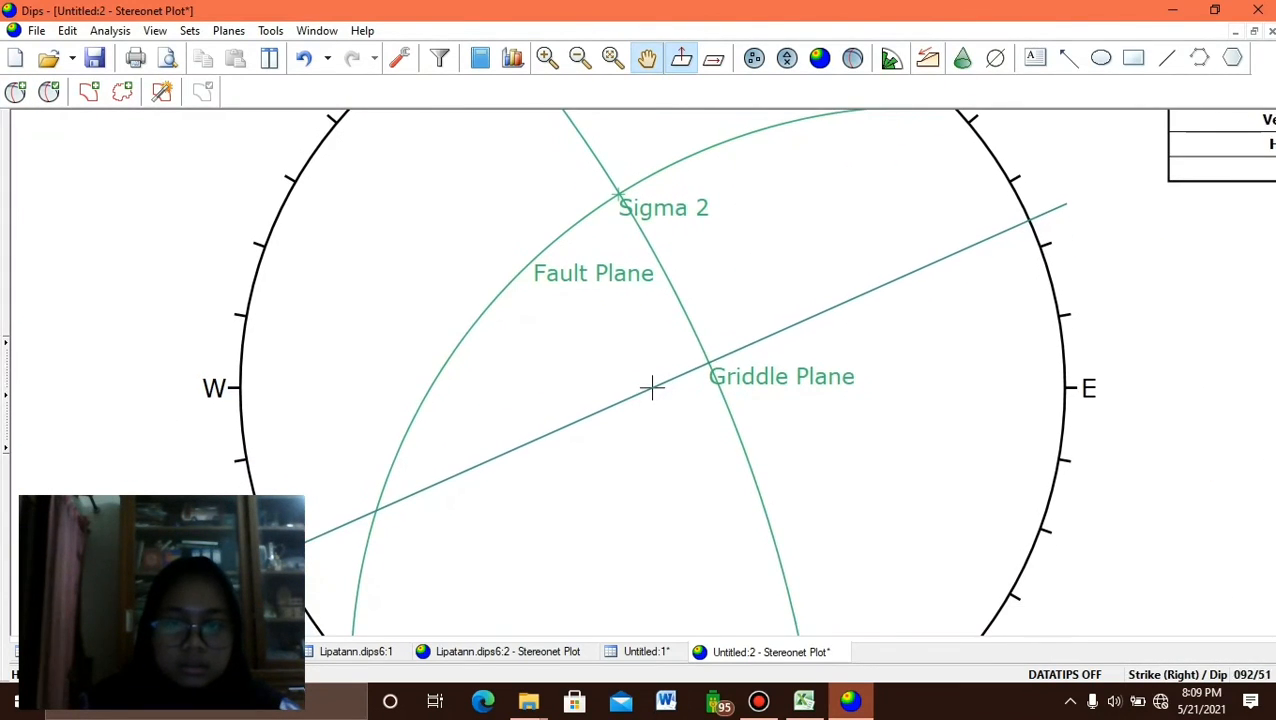
click(16, 92)
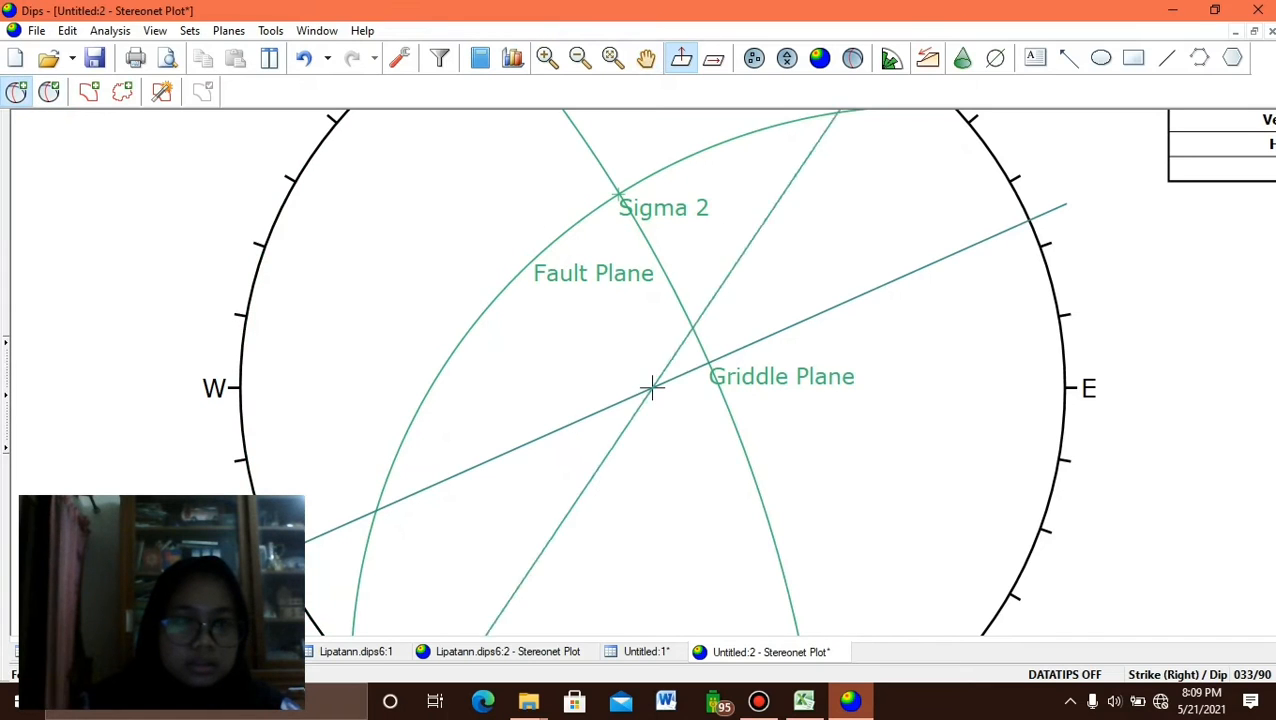
scroll(652, 384, up, 3)
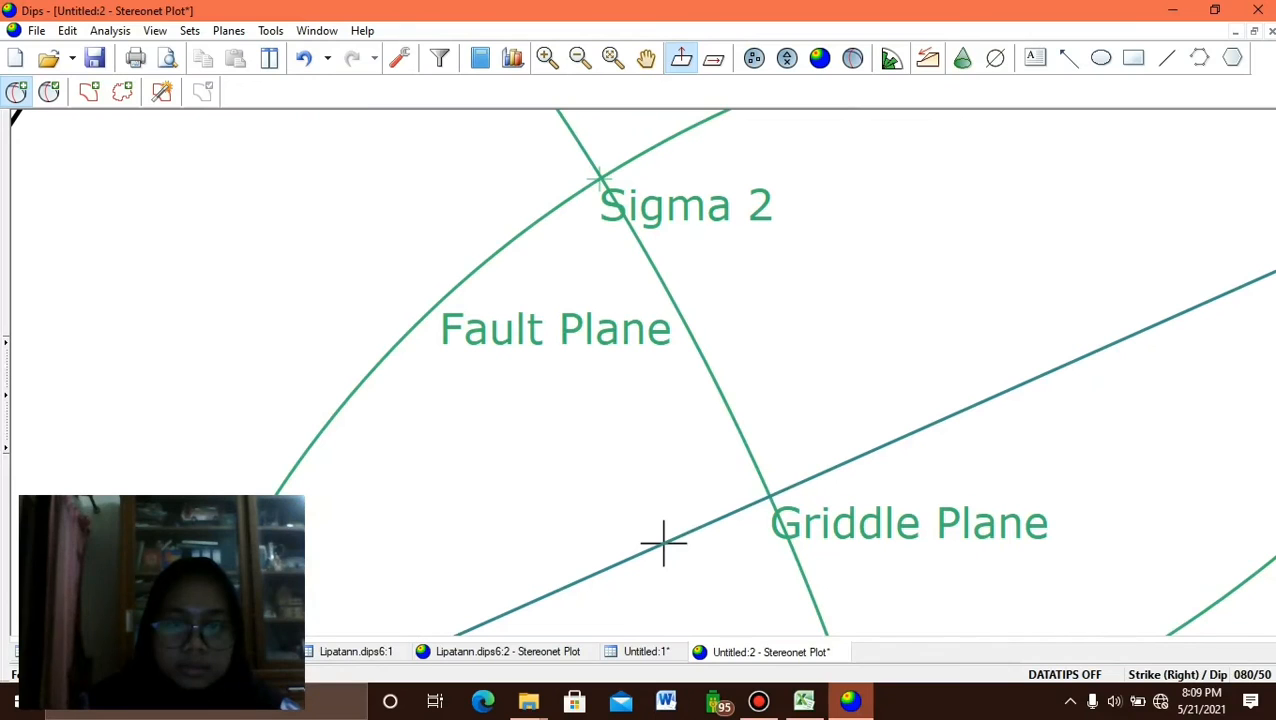
click(663, 543)
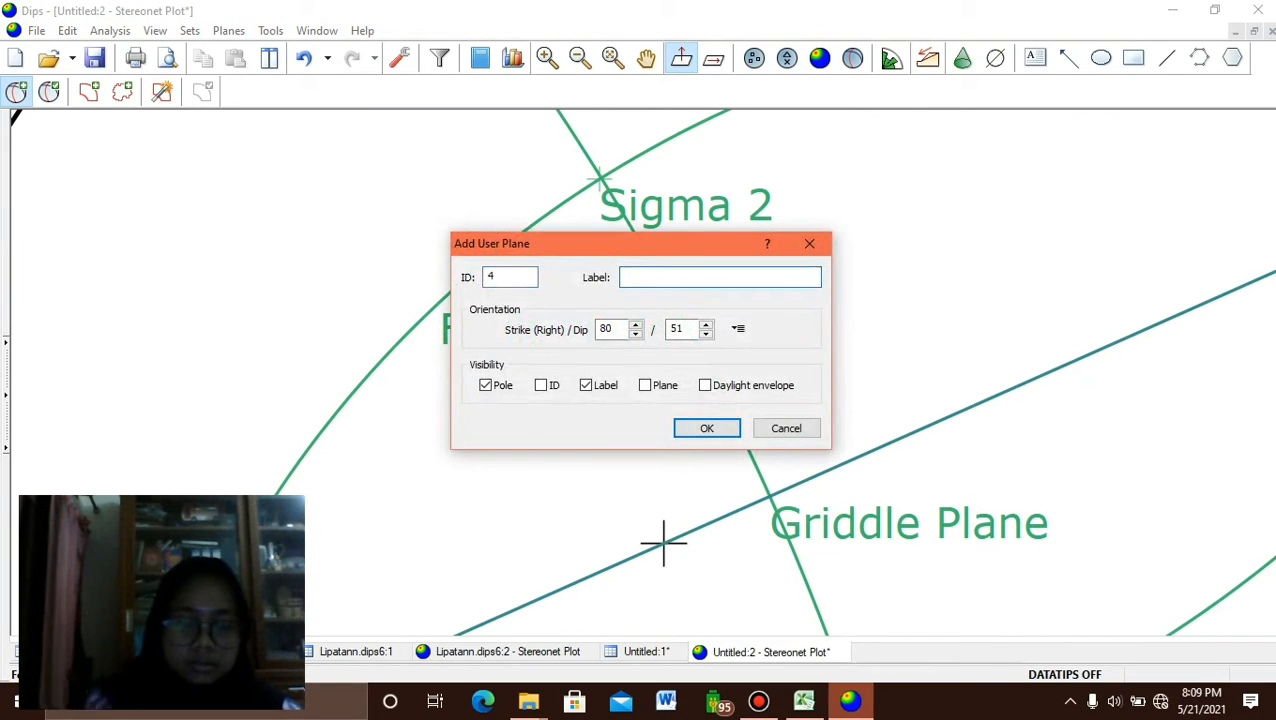
text(Griddle Plane 2)
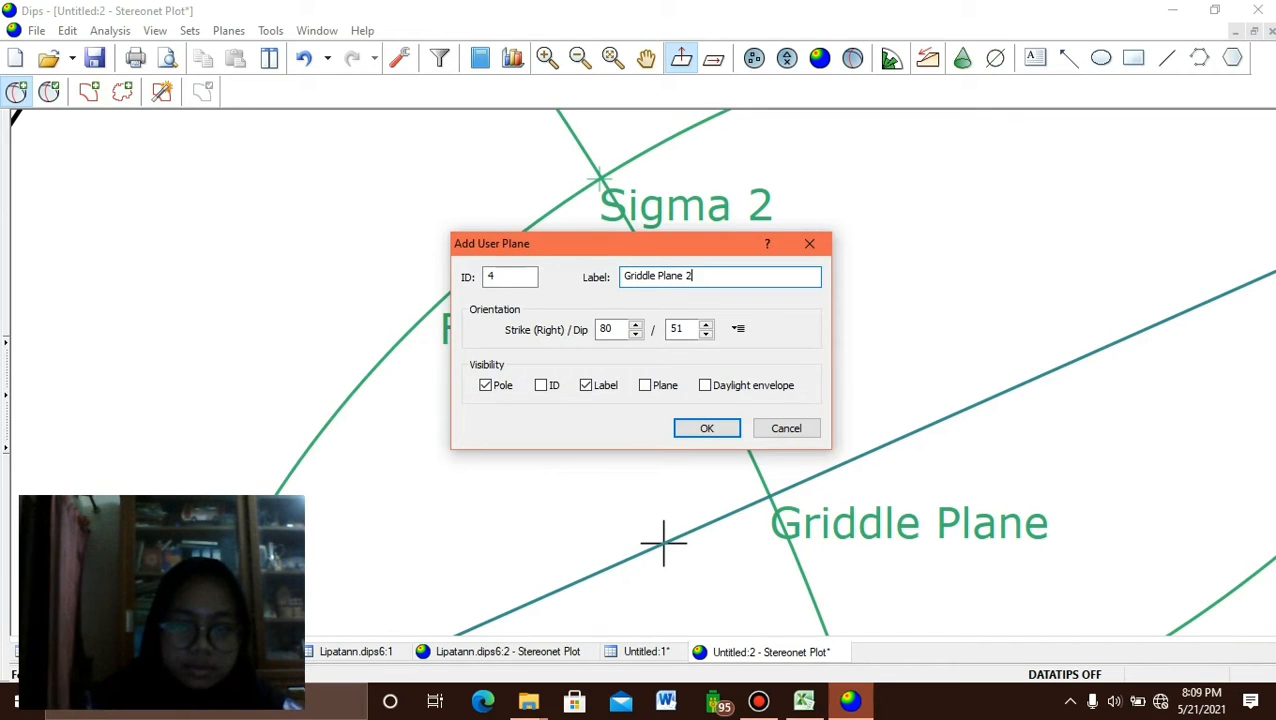
click(486, 385)
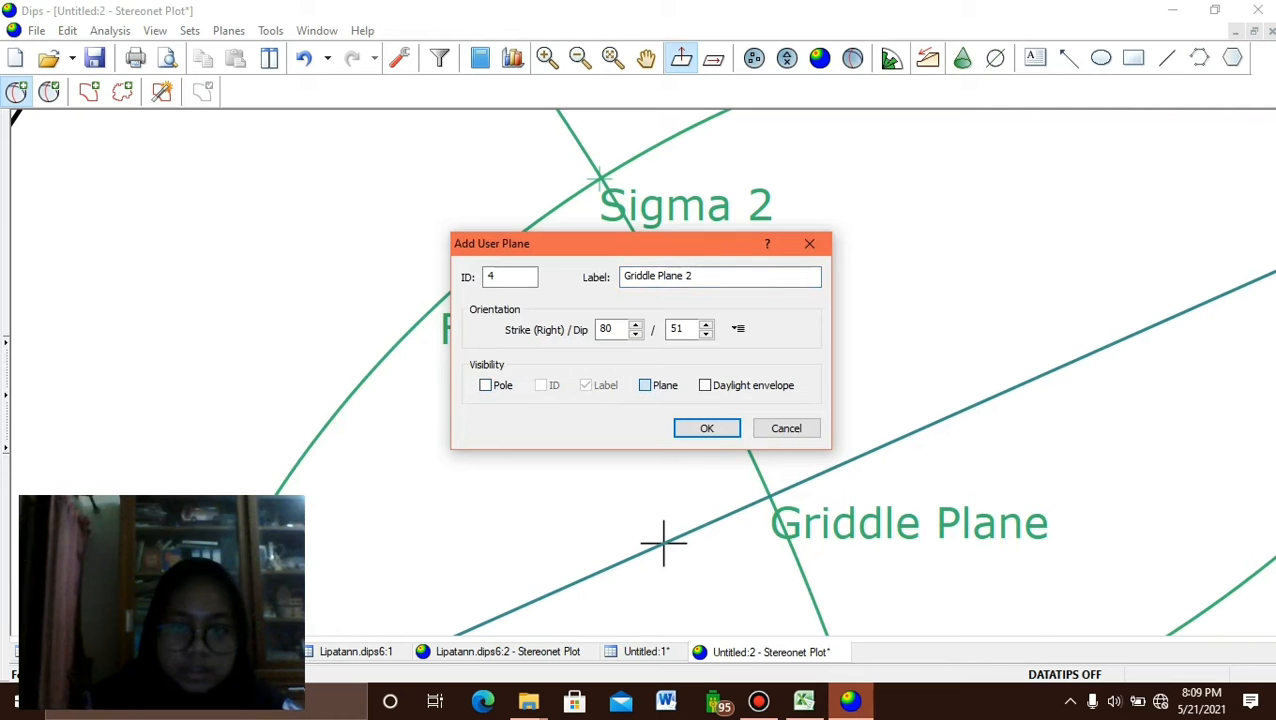
click(645, 385)
click(707, 428)
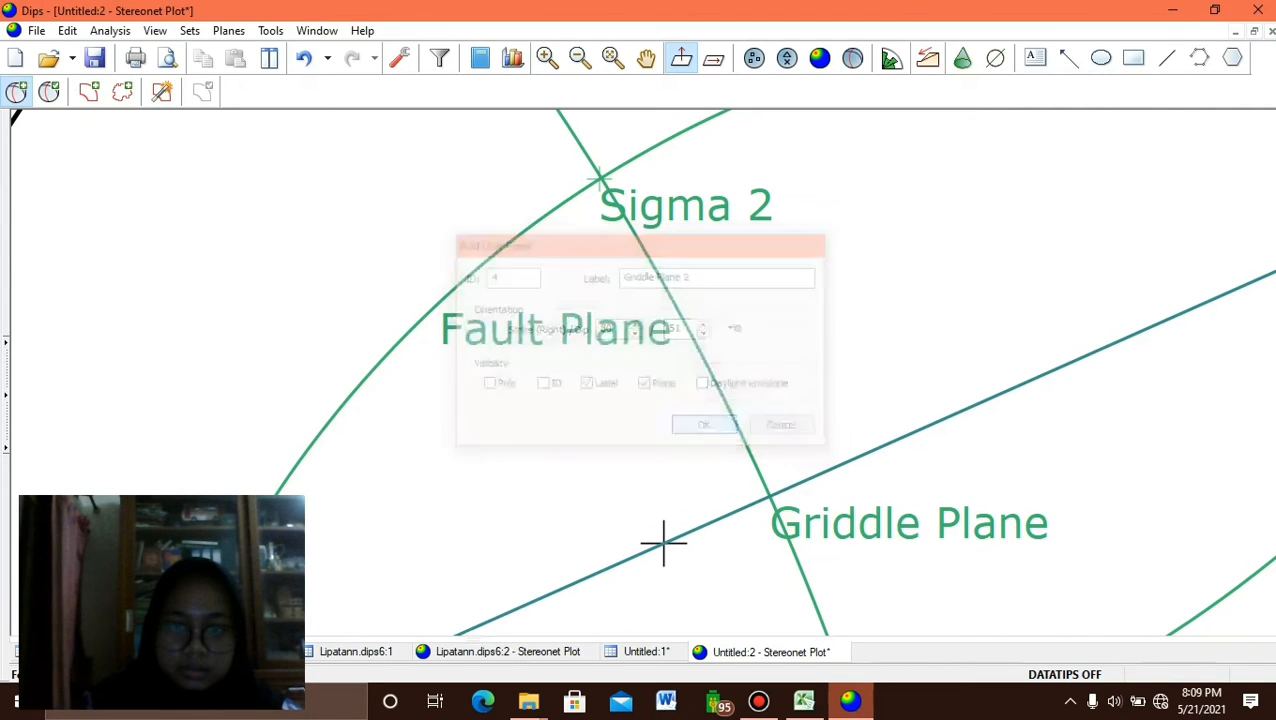
Place a pitch grid on the stereonet aligned with the Griddle Plane 2 arc.
scroll(663, 543, down, 5)
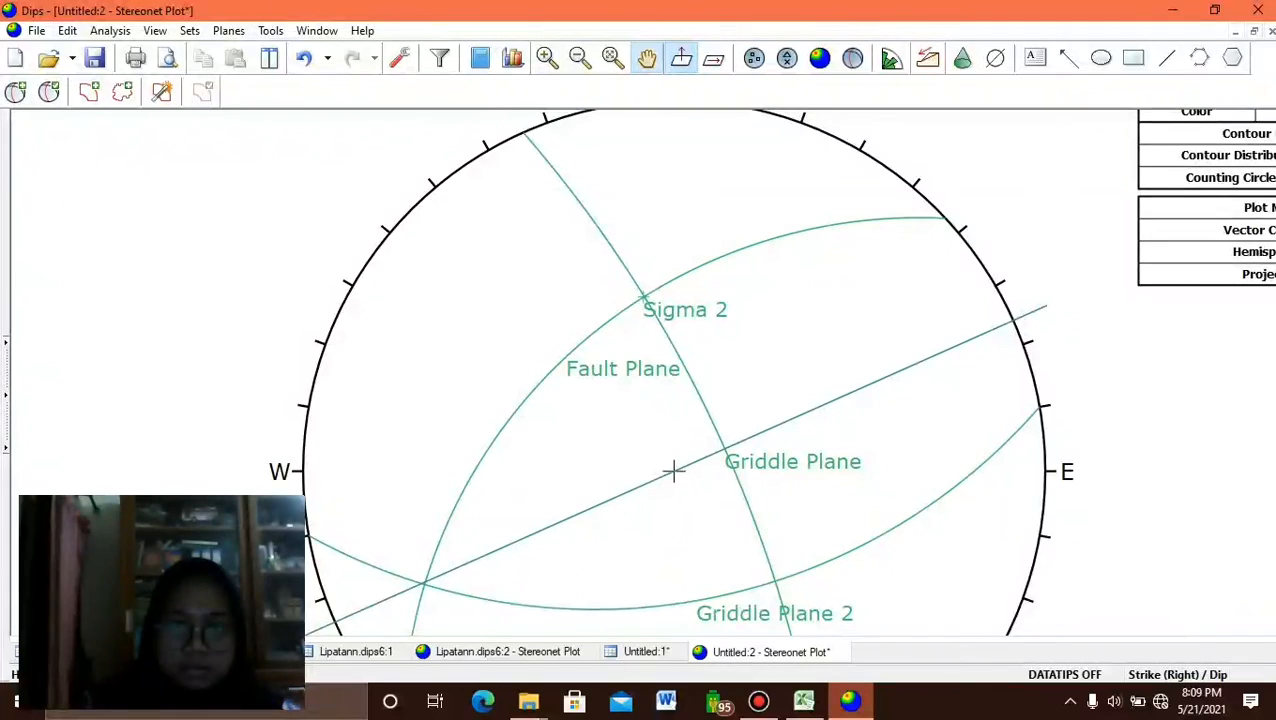
drag(674, 470, 674, 343)
scroll(674, 343, down, 1)
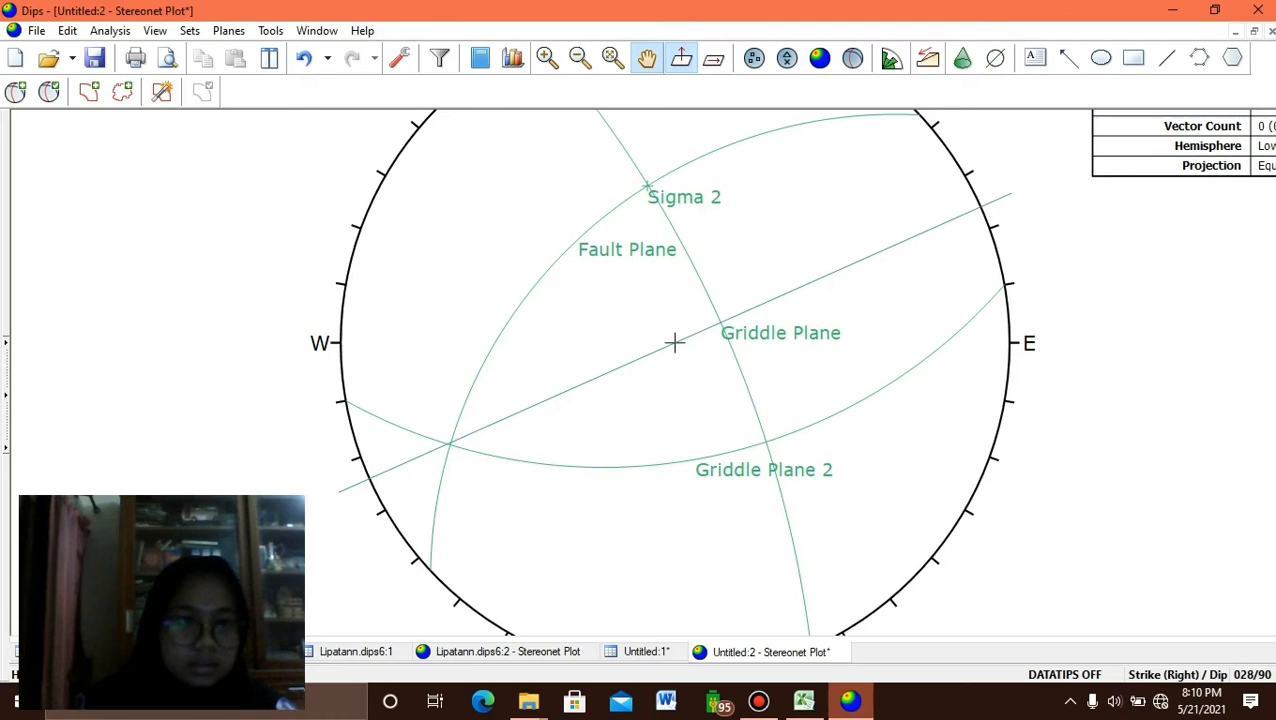
click(270, 31)
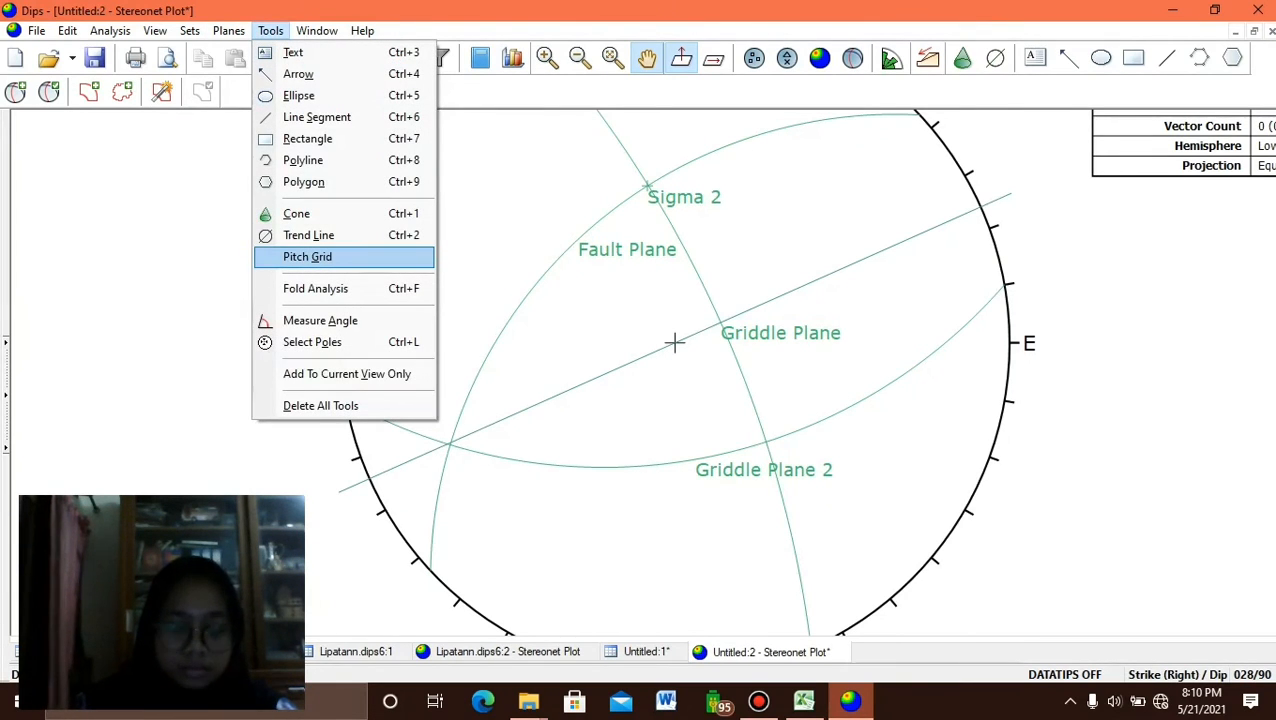
click(307, 257)
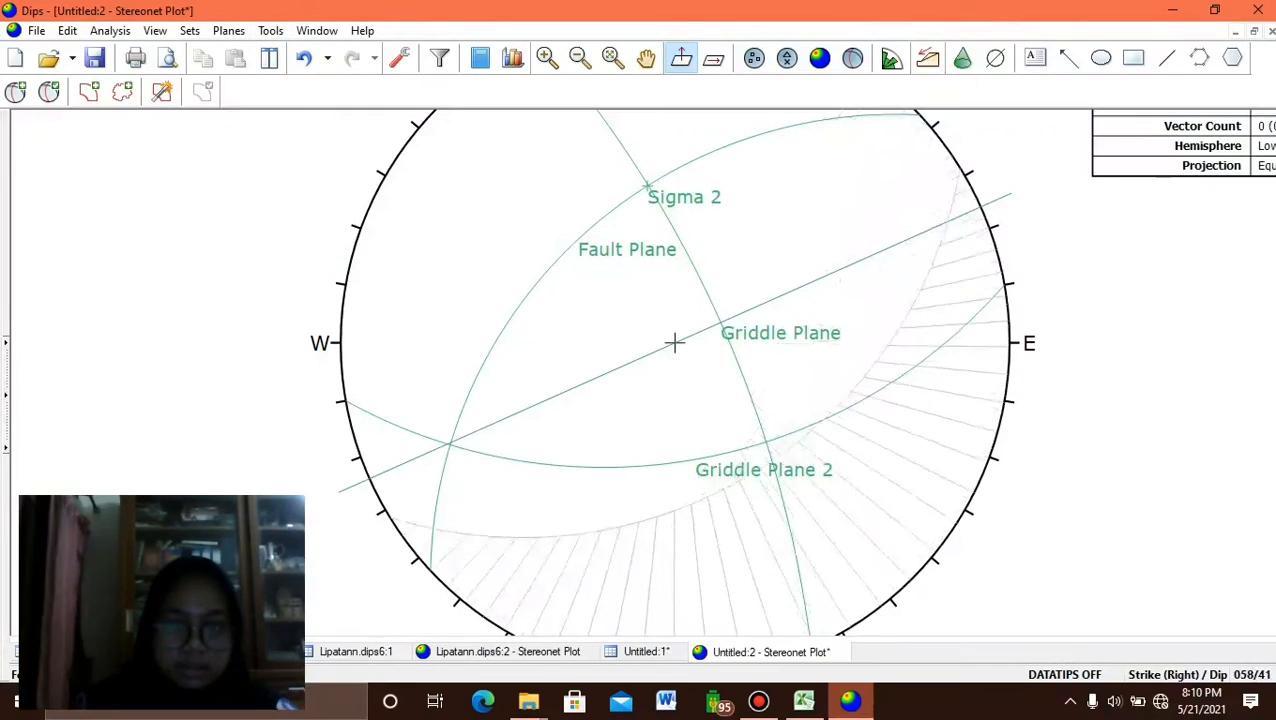
scroll(648, 187, up, 1)
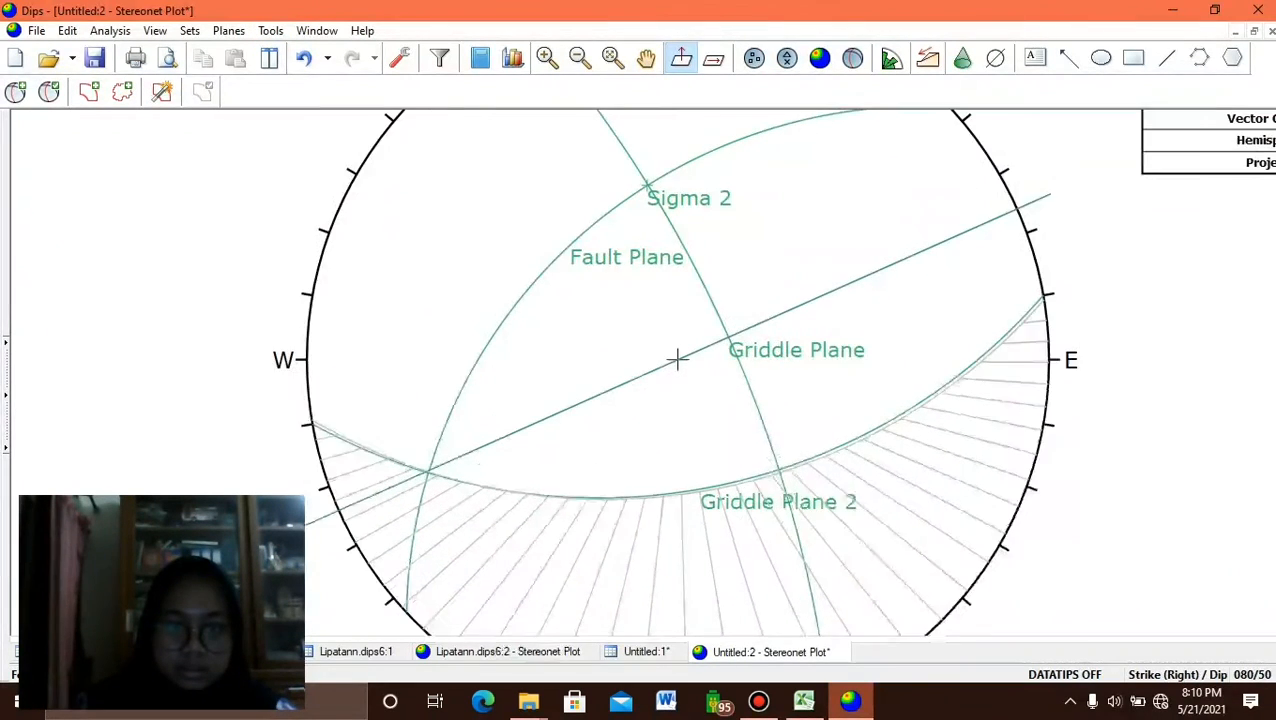
scroll(677, 360, up, 2)
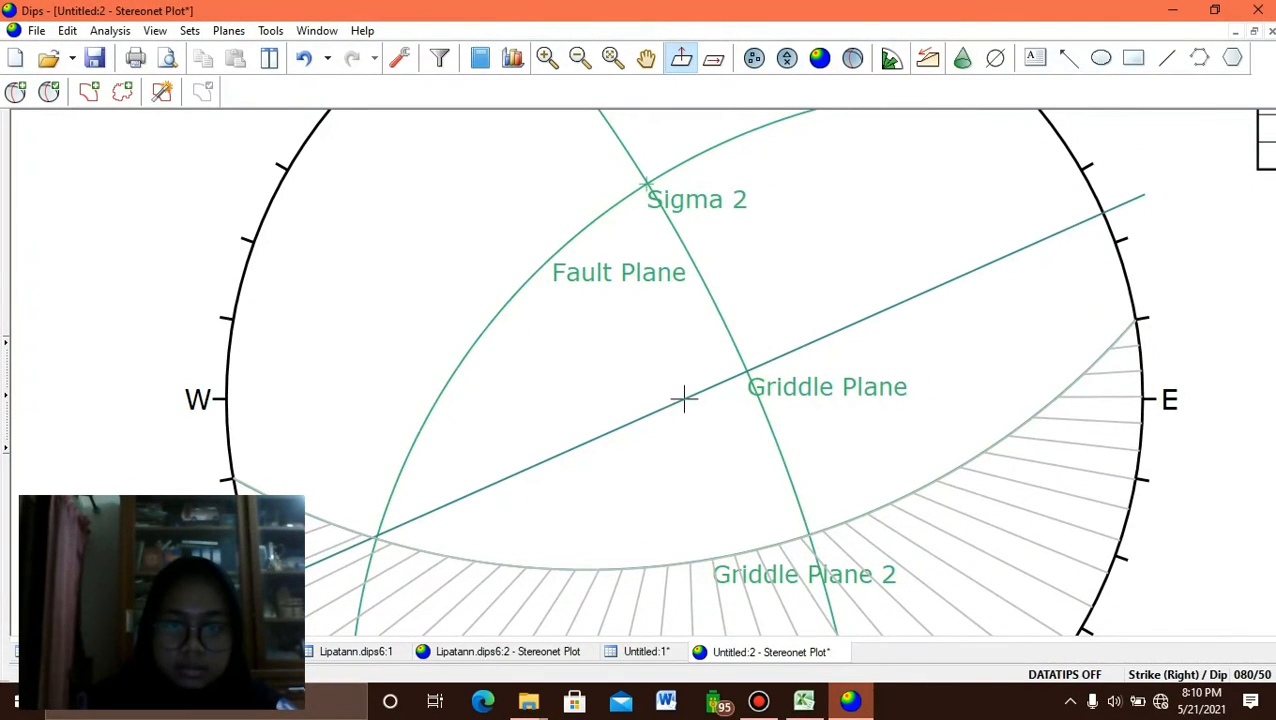
scroll(682, 395, down, 3)
scroll(679, 387, up, 2)
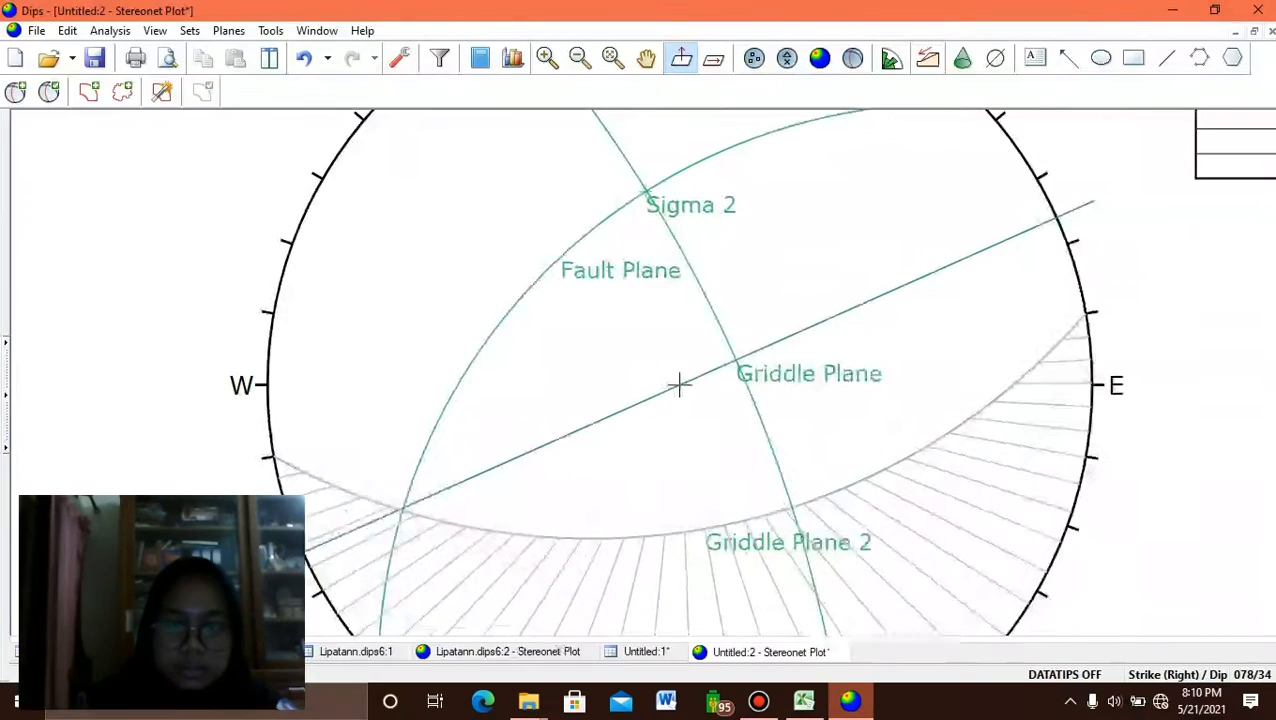
scroll(667, 386, down, 1)
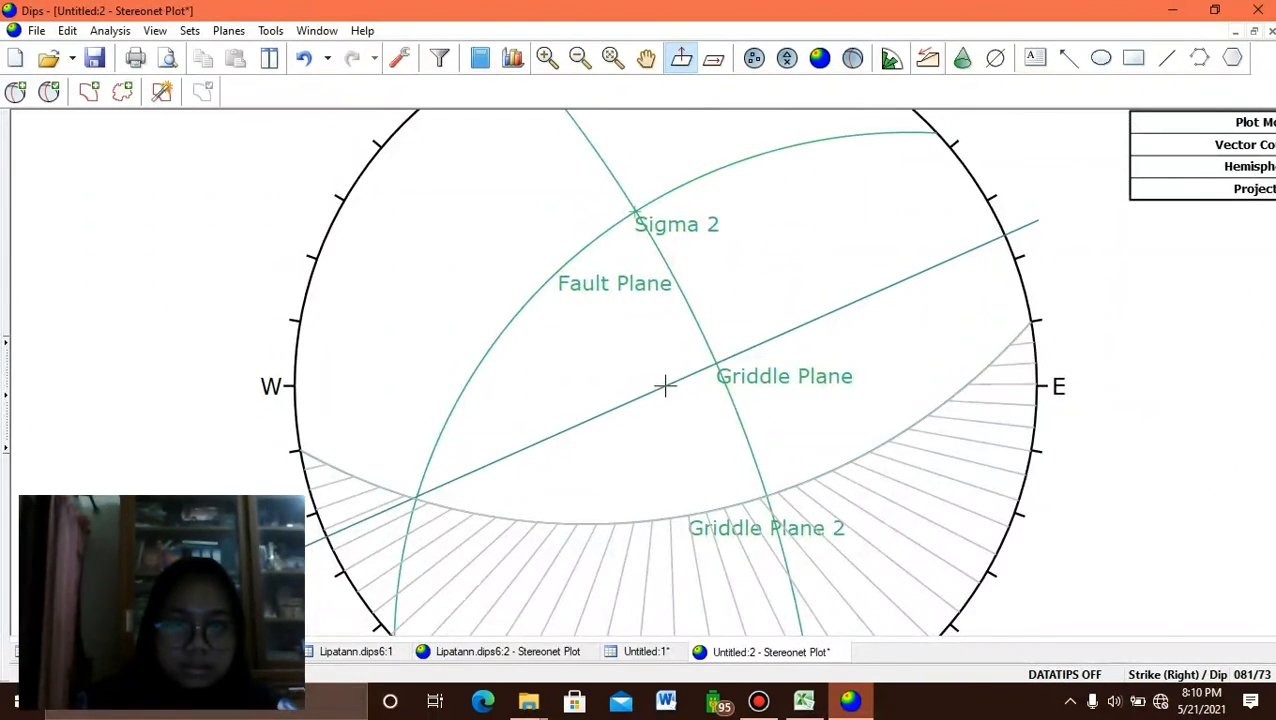
Add a user plane labelled Sigma 1 at strike/dip 312/53, showing its pole and label but not the plane.
drag(665, 386, 622, 320)
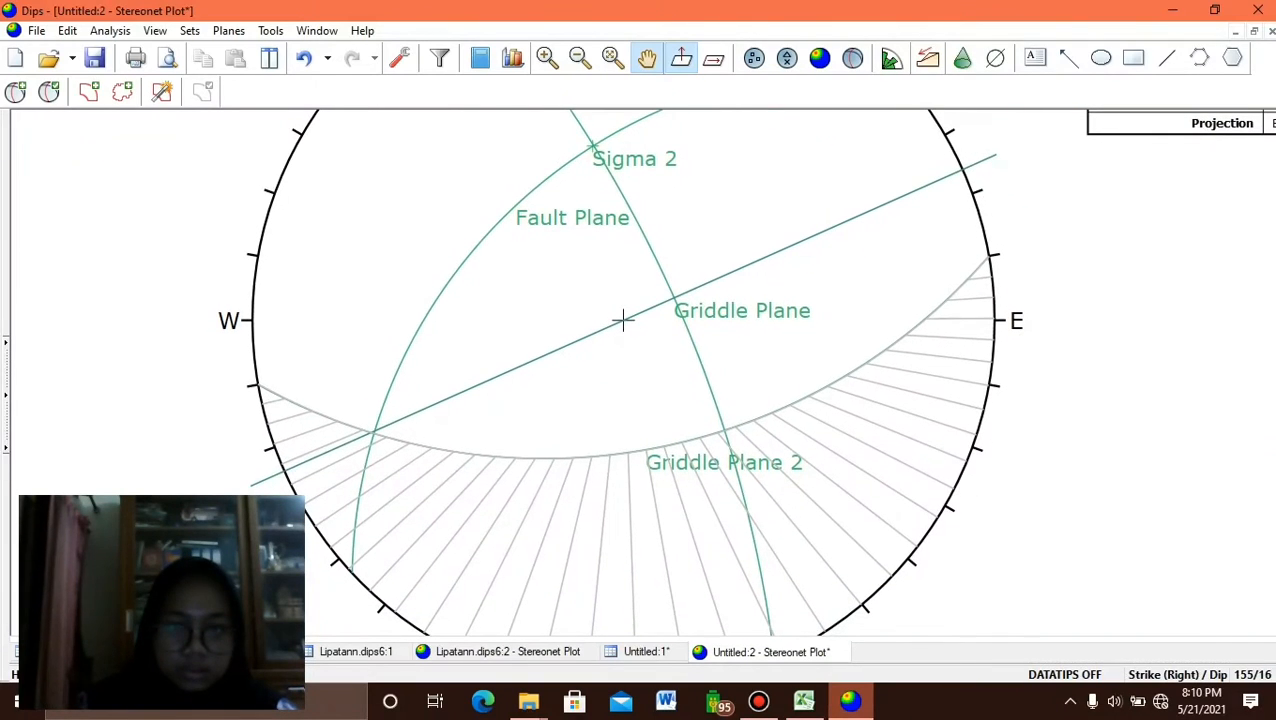
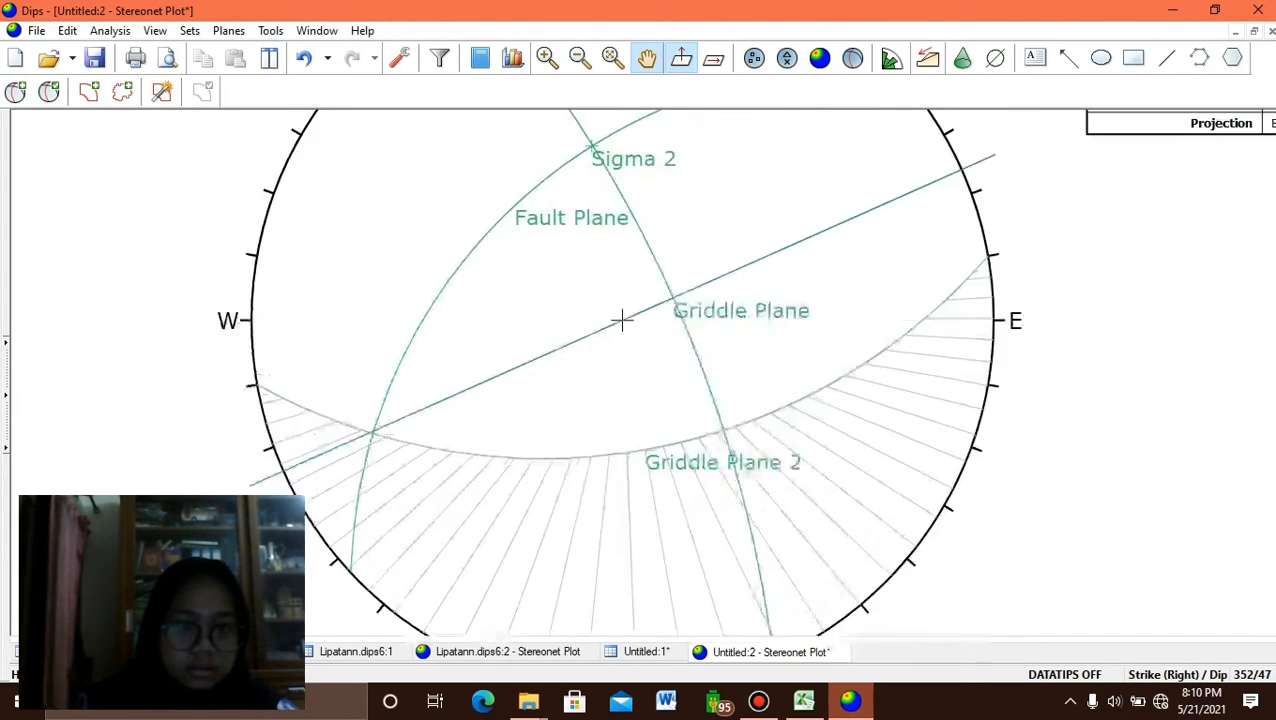
scroll(463, 341, up, 2)
drag(487, 394, 469, 356)
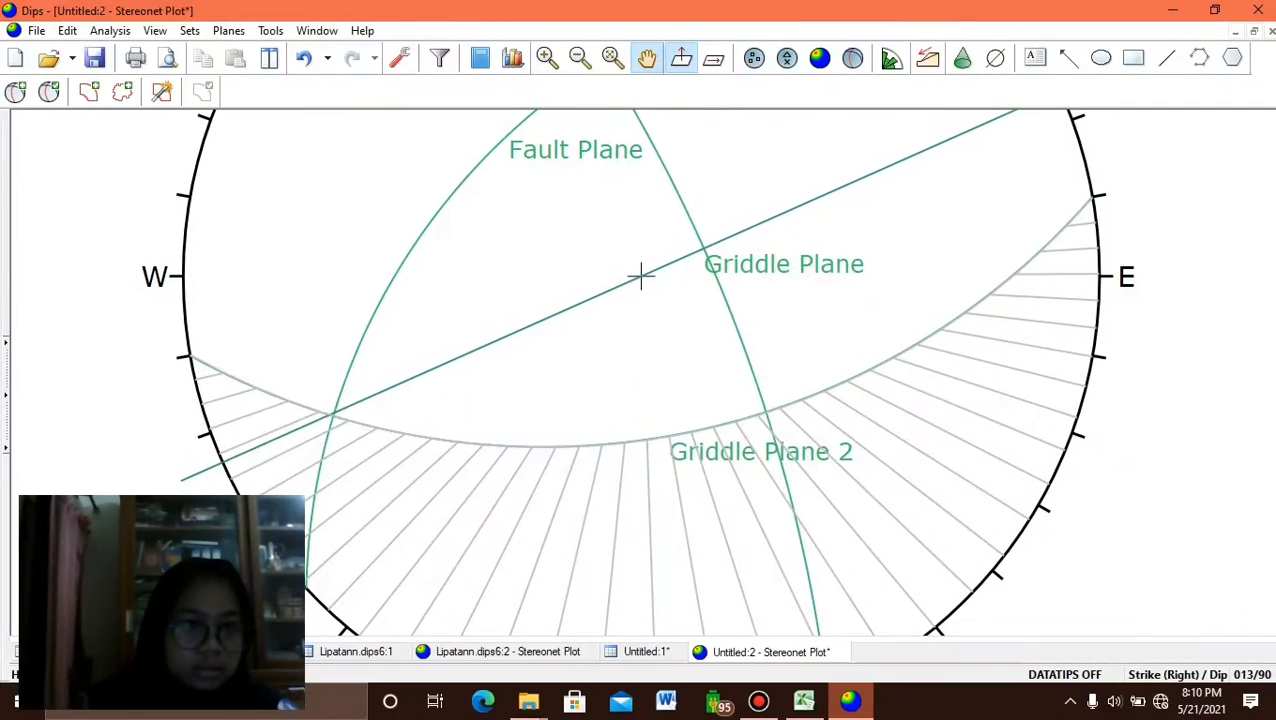
click(16, 92)
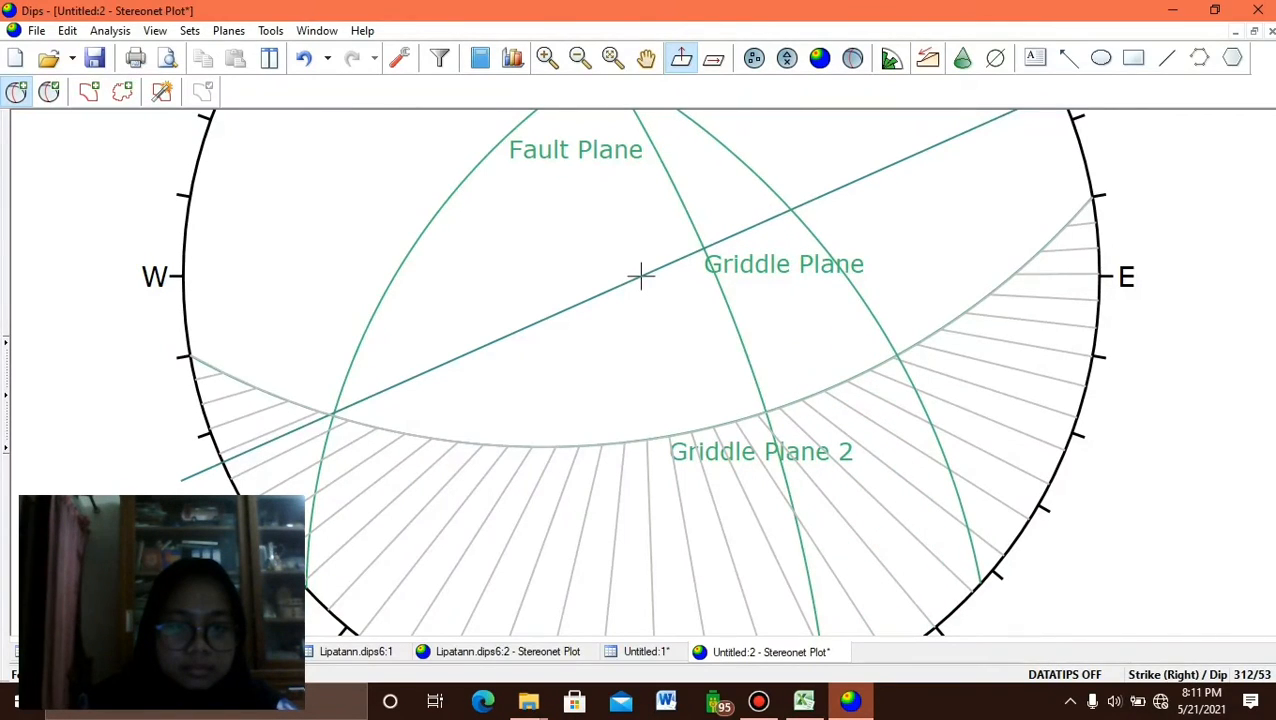
click(641, 276)
click(641, 276)
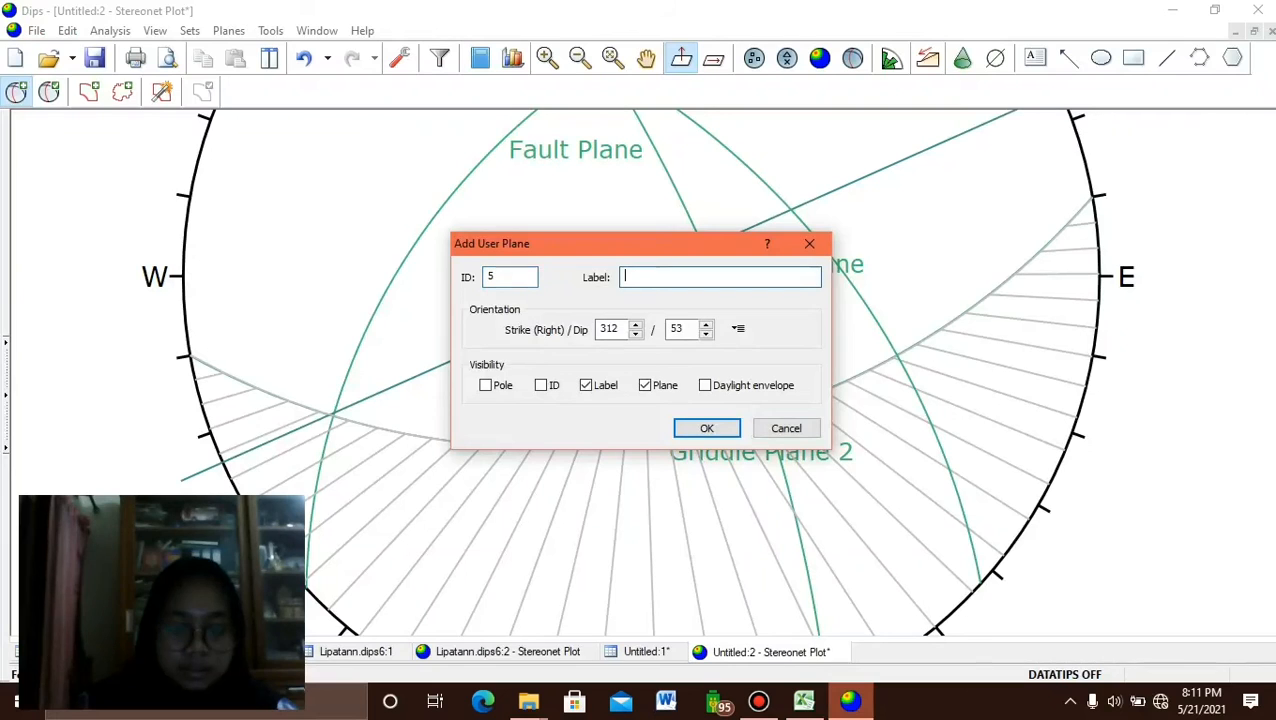
text(Sigma 1)
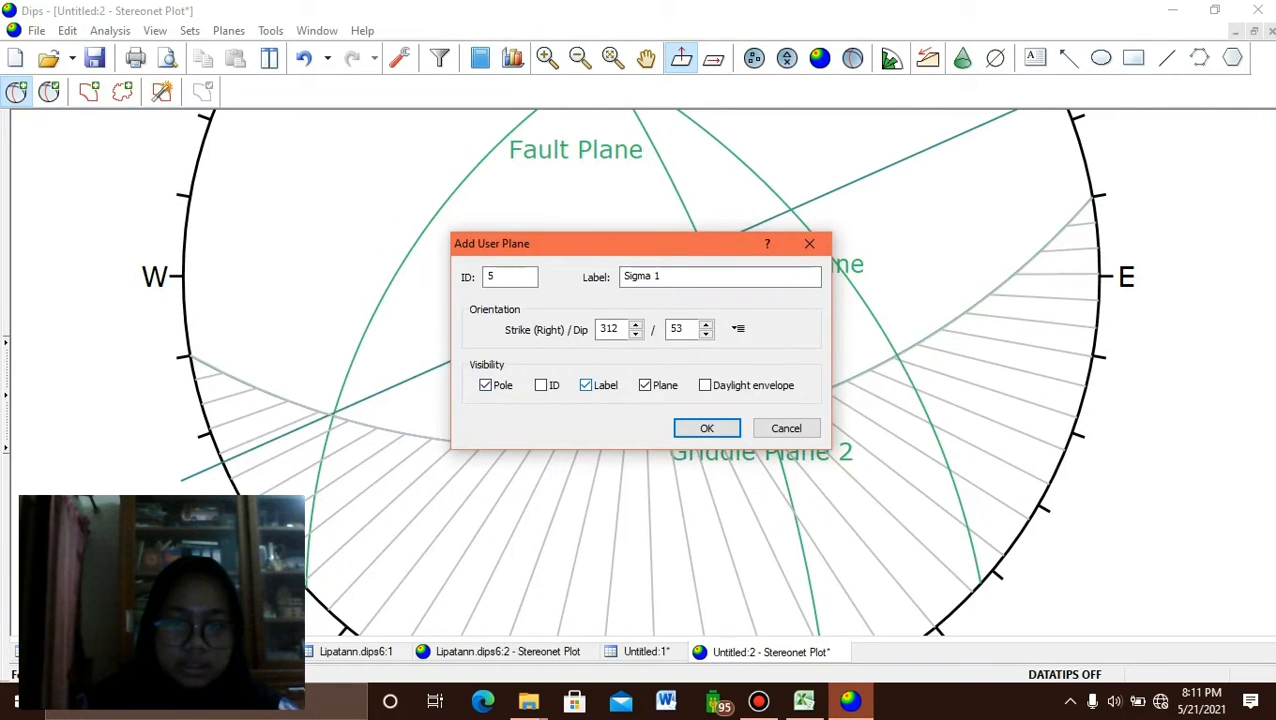
click(644, 385)
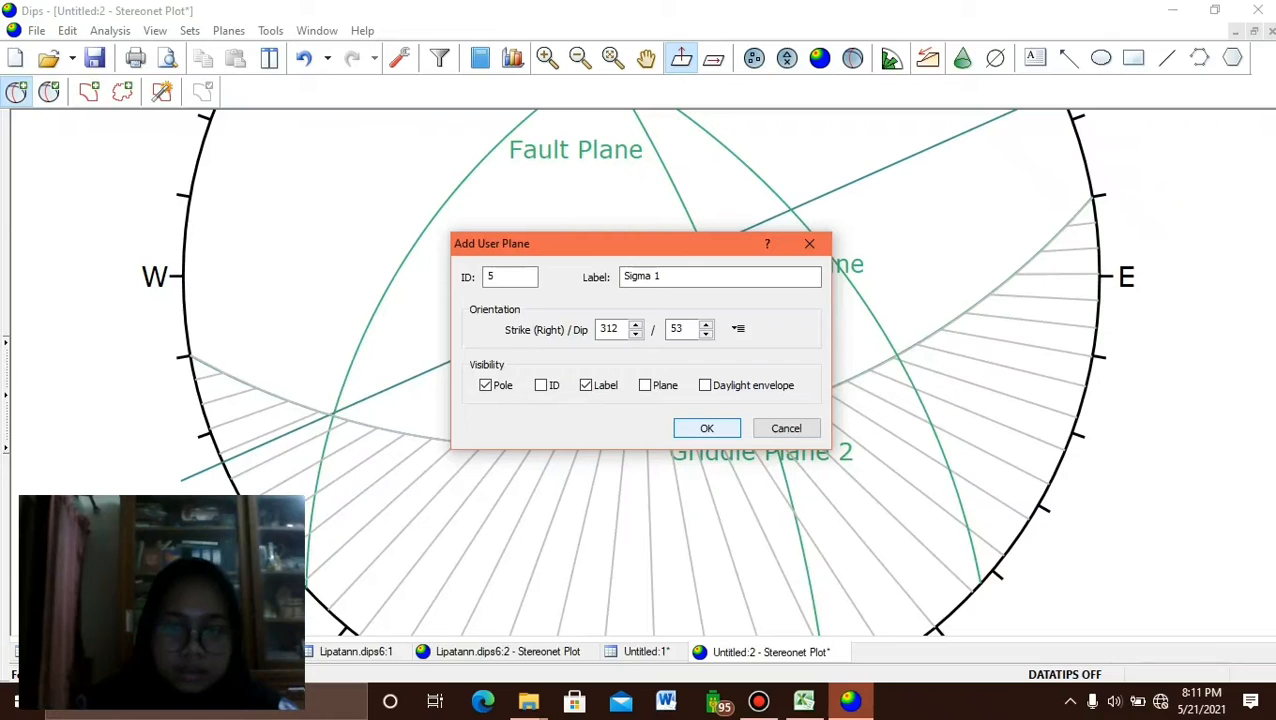
click(706, 428)
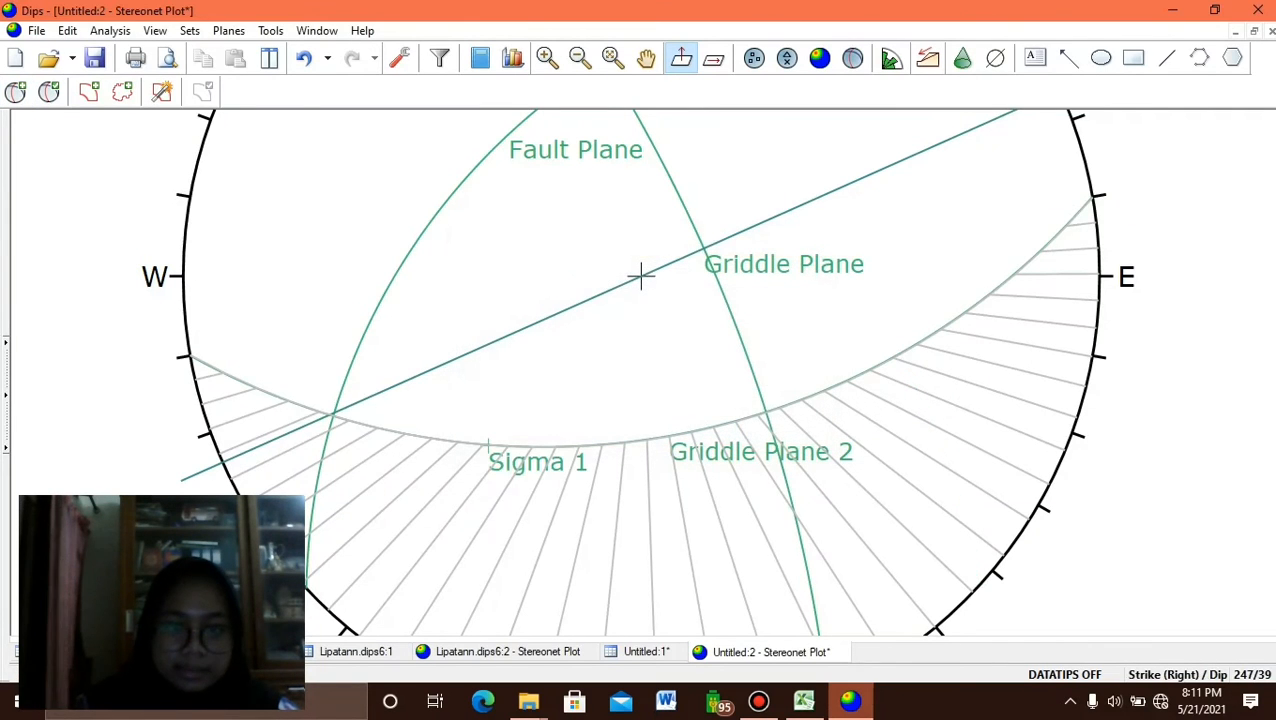
Add a user plane labelled Sigma 3 at strike/dip 197/61, showing only its pole and label.
scroll(641, 276, up, 1)
scroll(645, 277, down, 2)
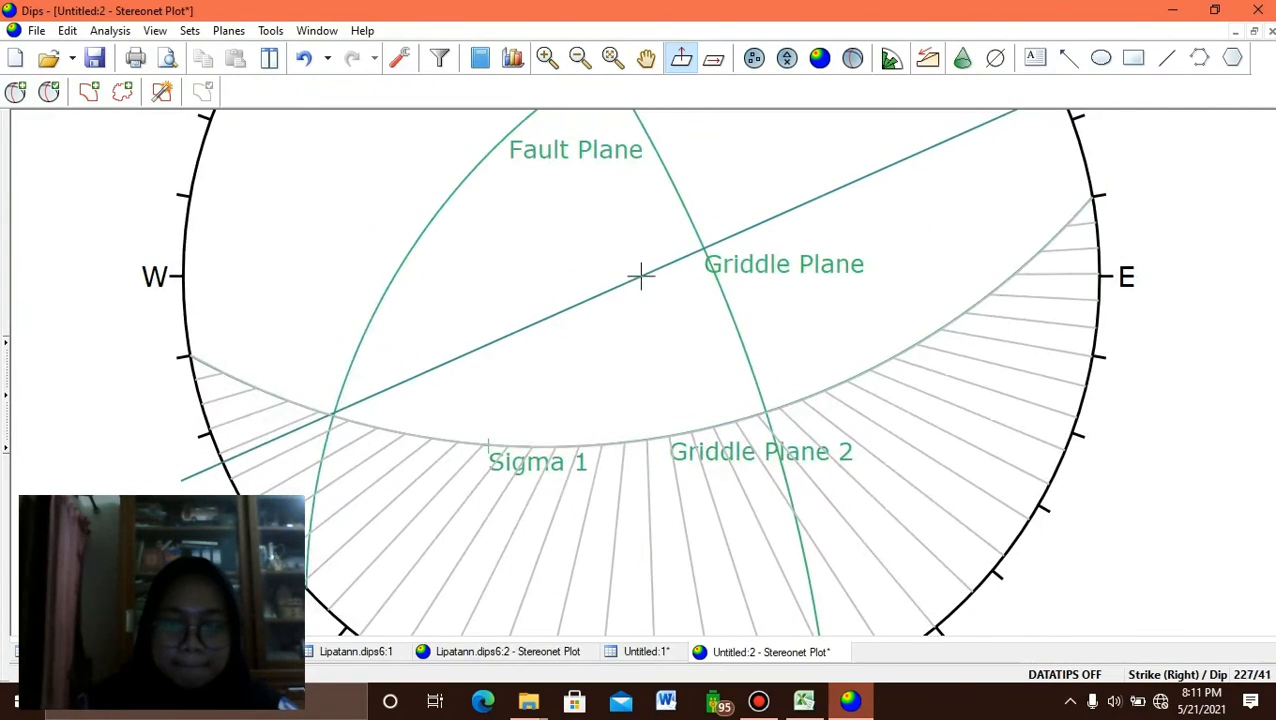
scroll(652, 281, down, 2)
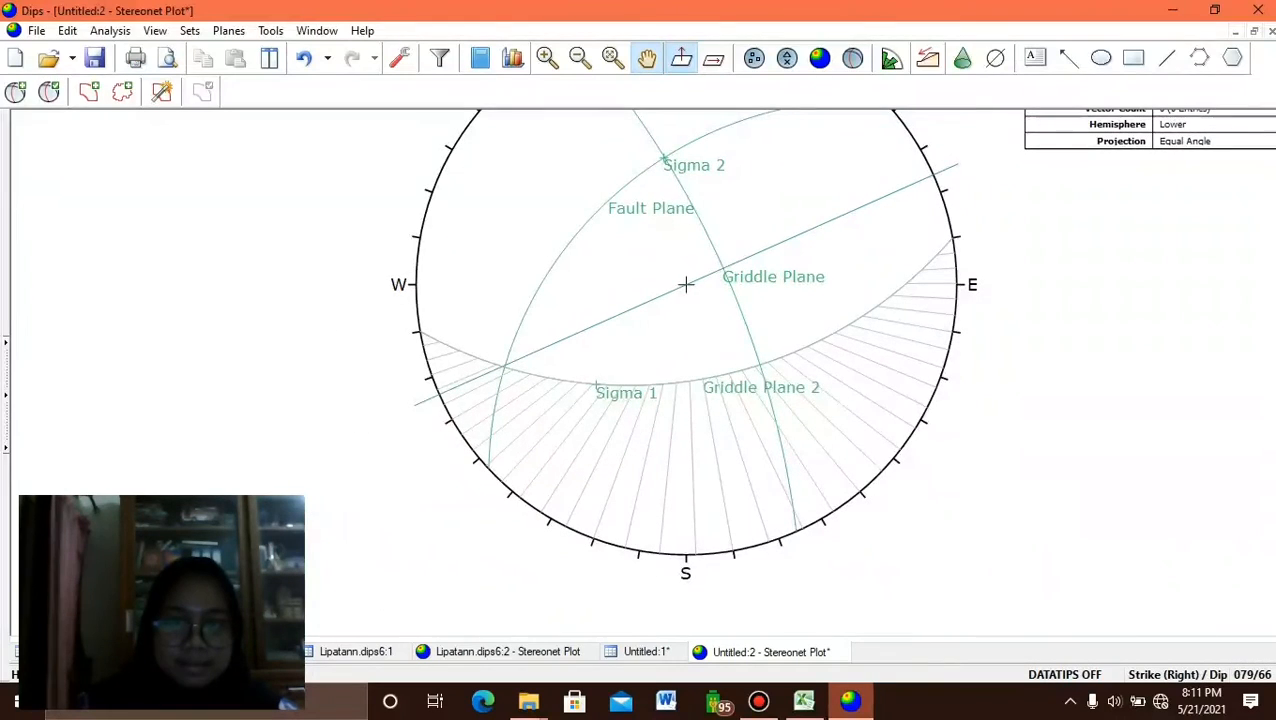
drag(683, 285, 641, 300)
drag(646, 207, 614, 281)
scroll(630, 238, up, 1)
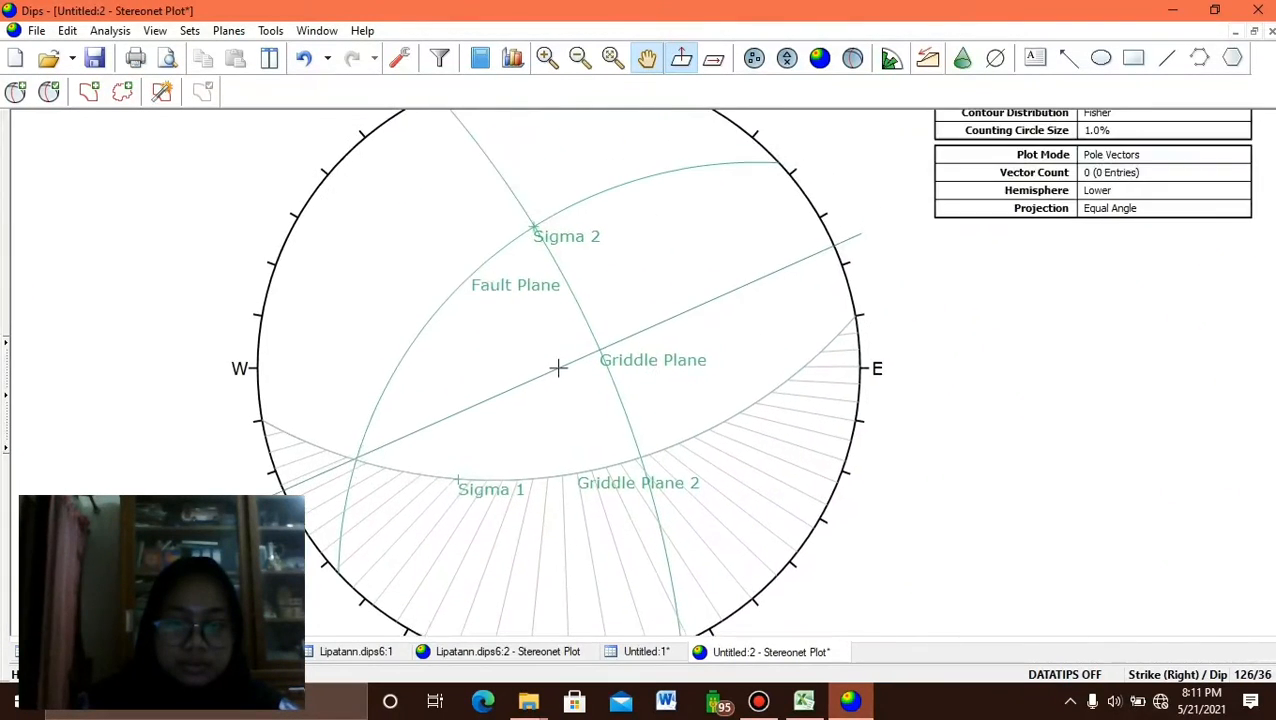
scroll(617, 288, up, 1)
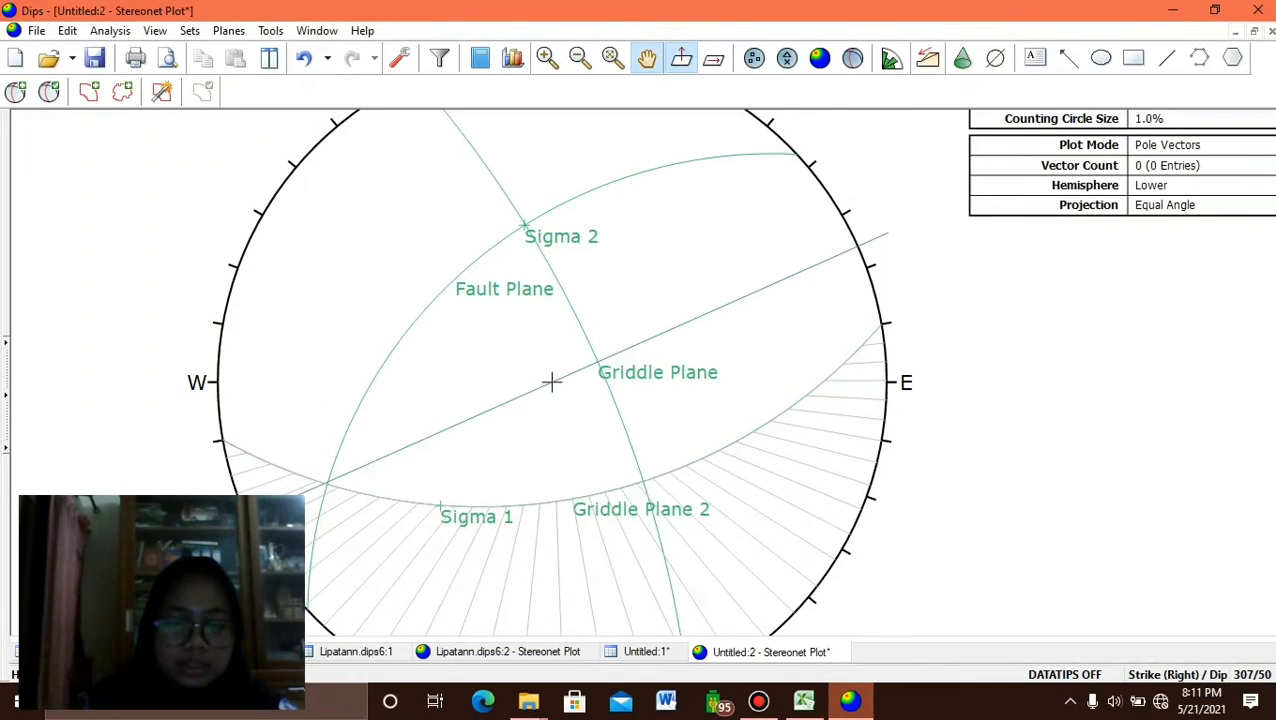
scroll(749, 450, up, 1)
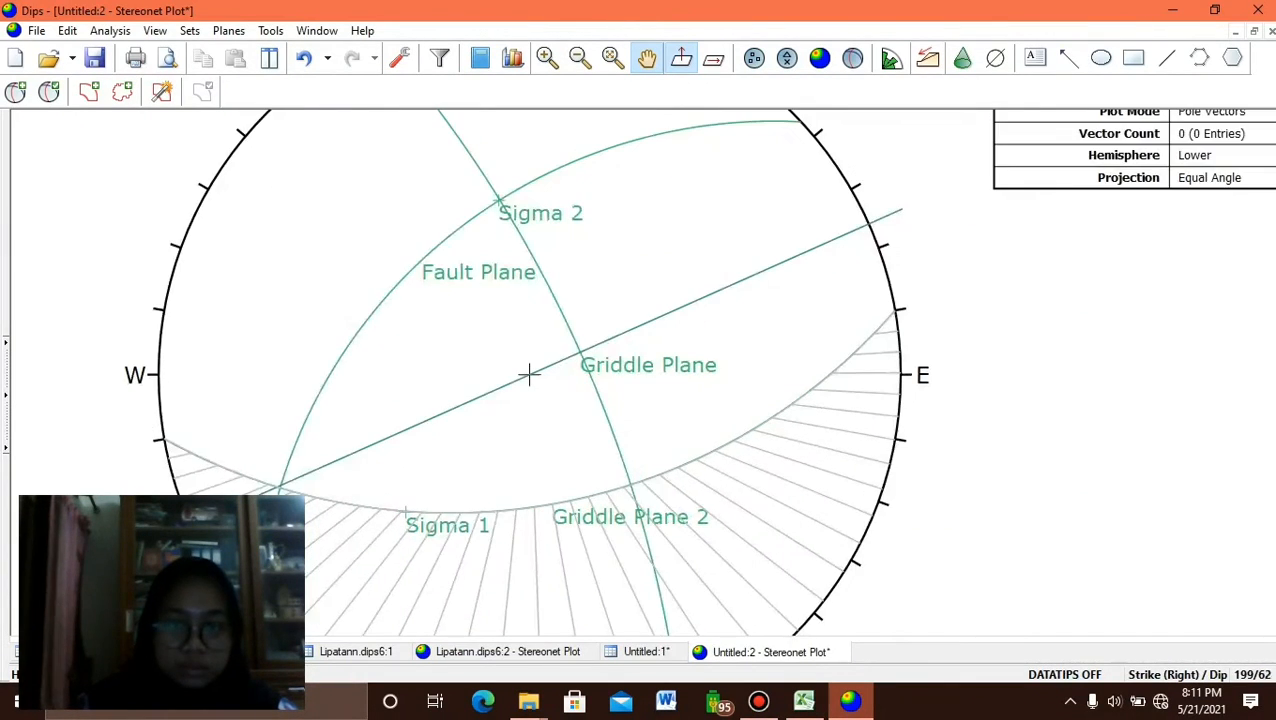
scroll(685, 408, down, 1)
drag(673, 381, 661, 373)
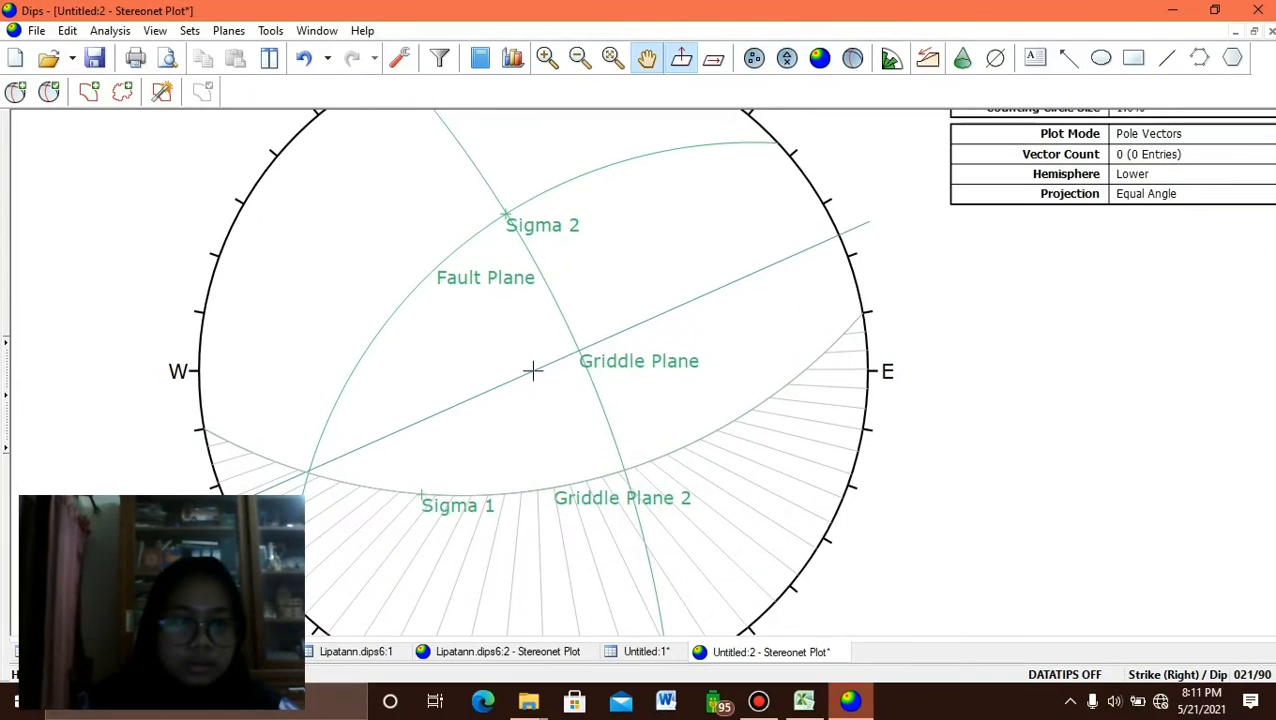
click(16, 92)
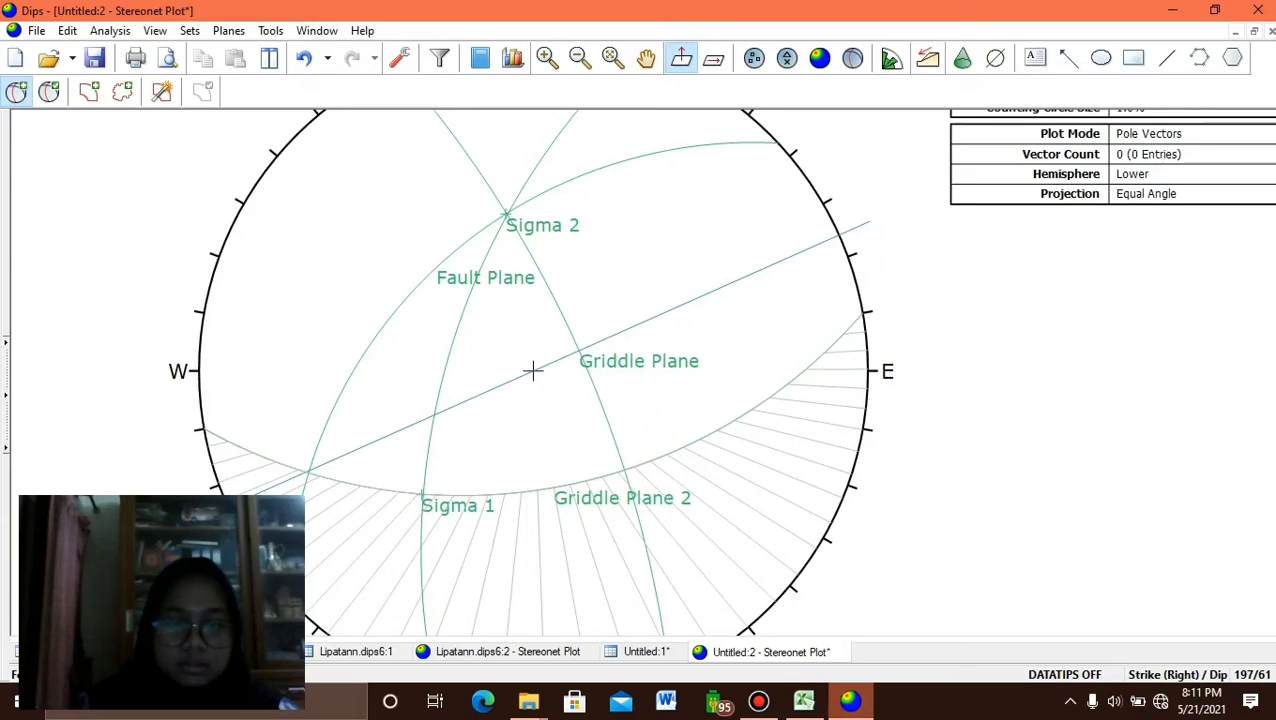
click(533, 371)
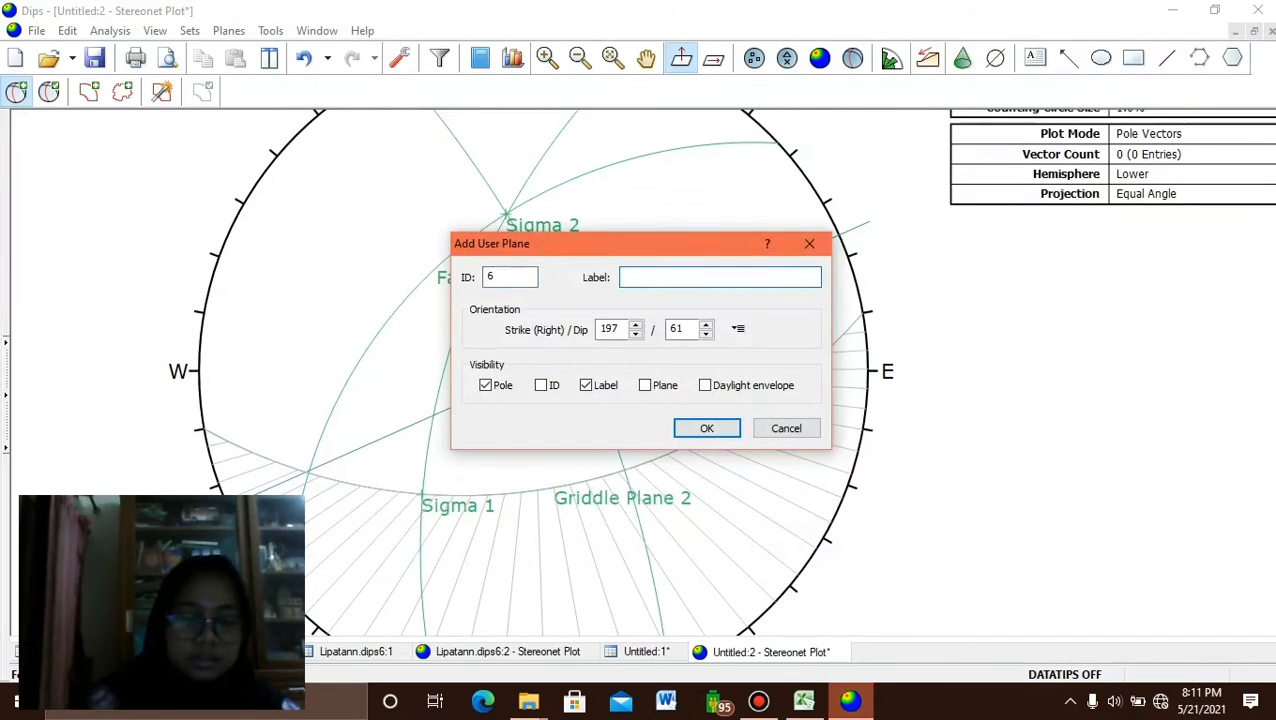
text(Sigm)
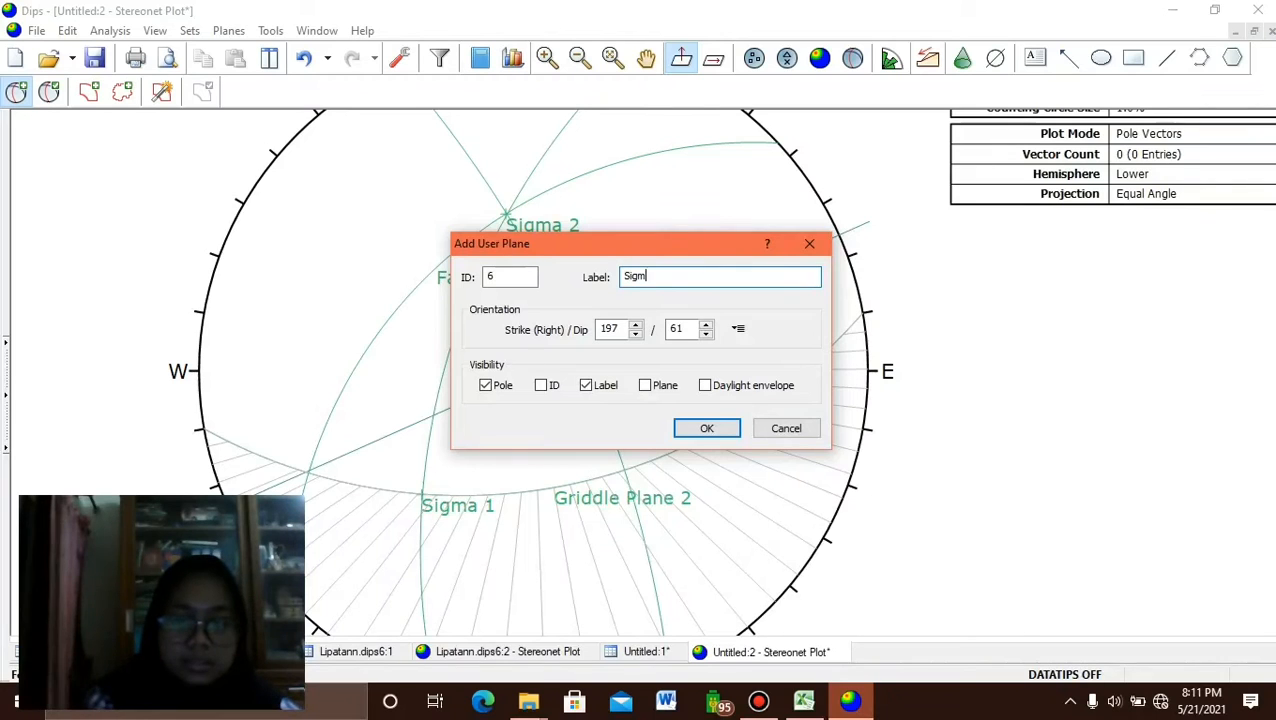
text(a 3)
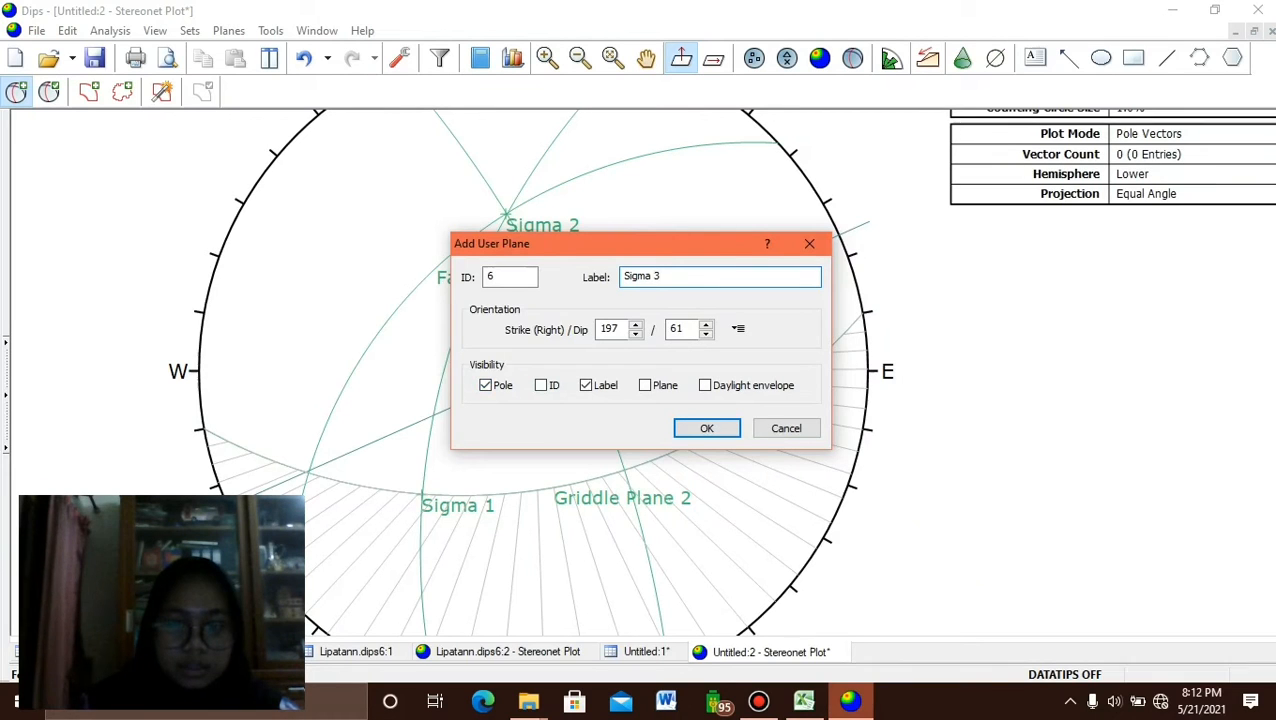
key(Return)
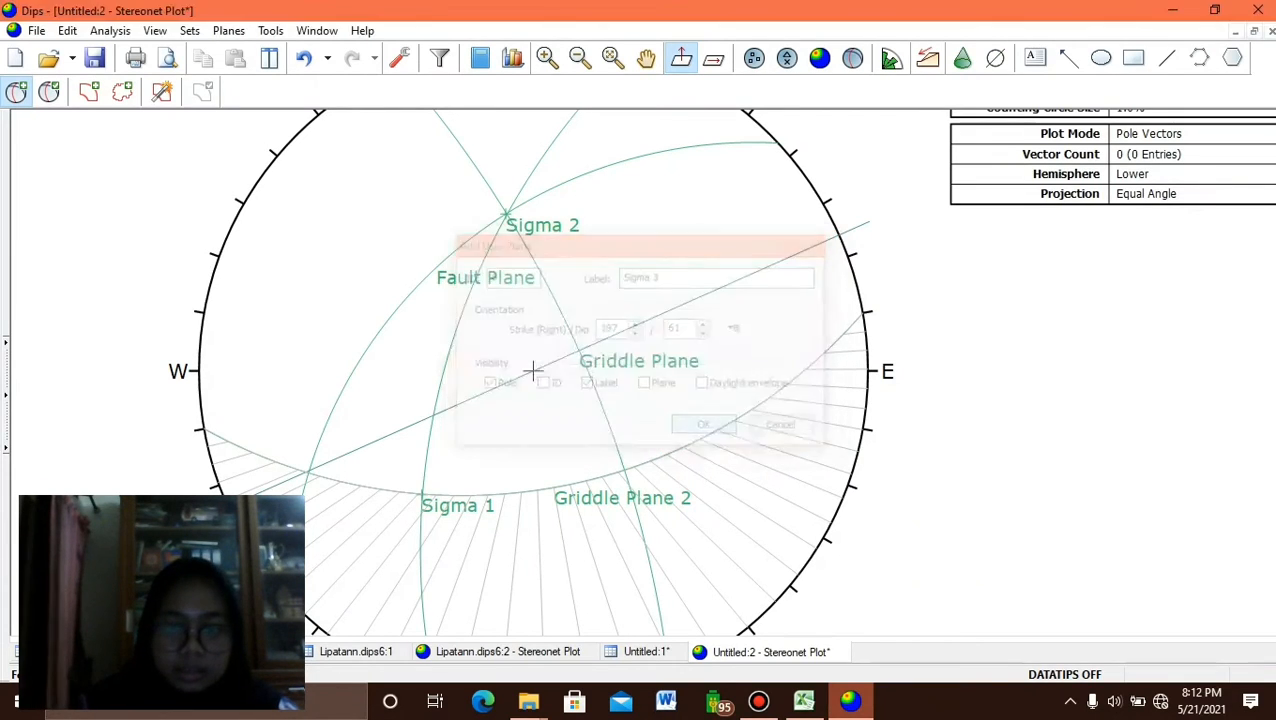
Change the Fault Plane's display color to dark navy blue in the user plane settings.
scroll(546, 372, down, 1)
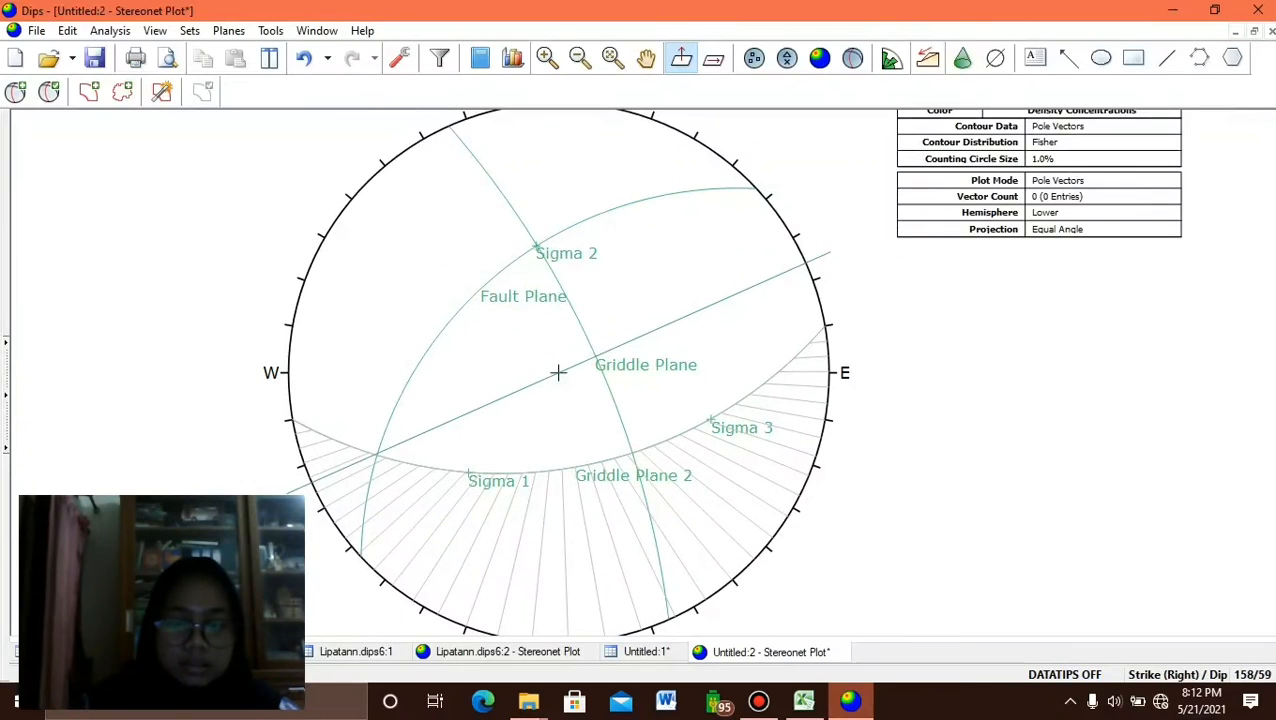
scroll(546, 393, up, 1)
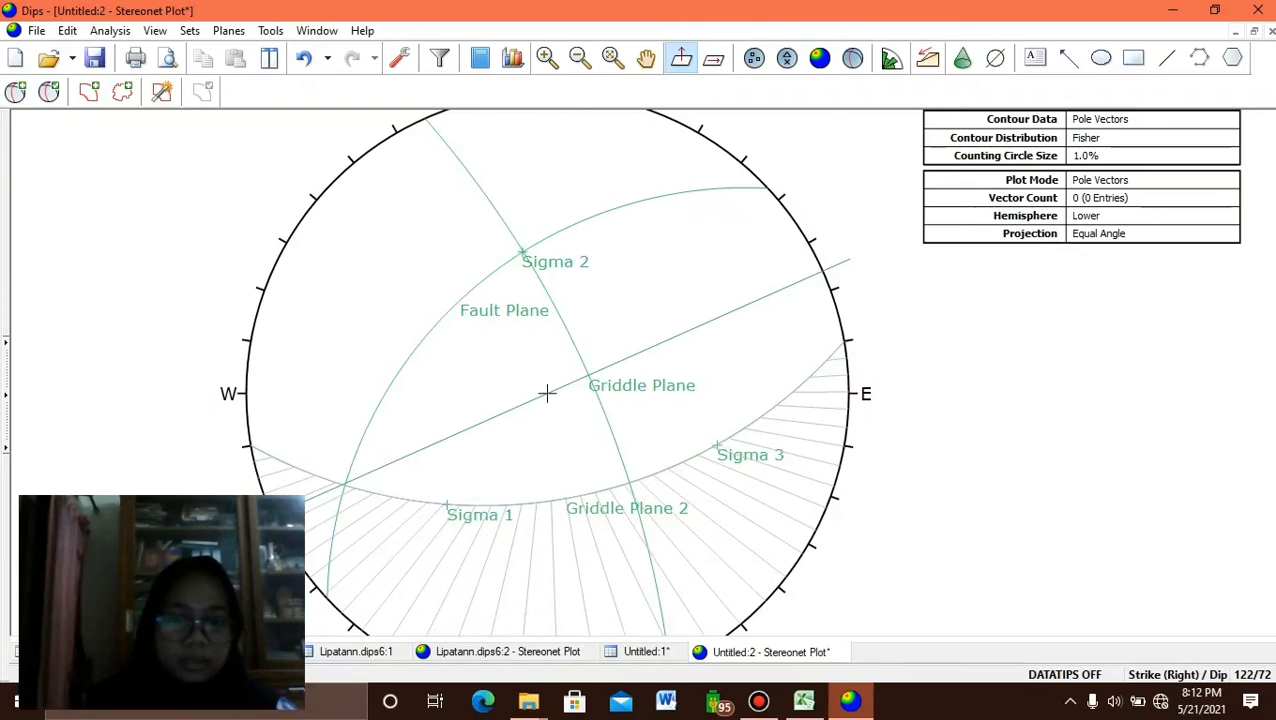
click(49, 92)
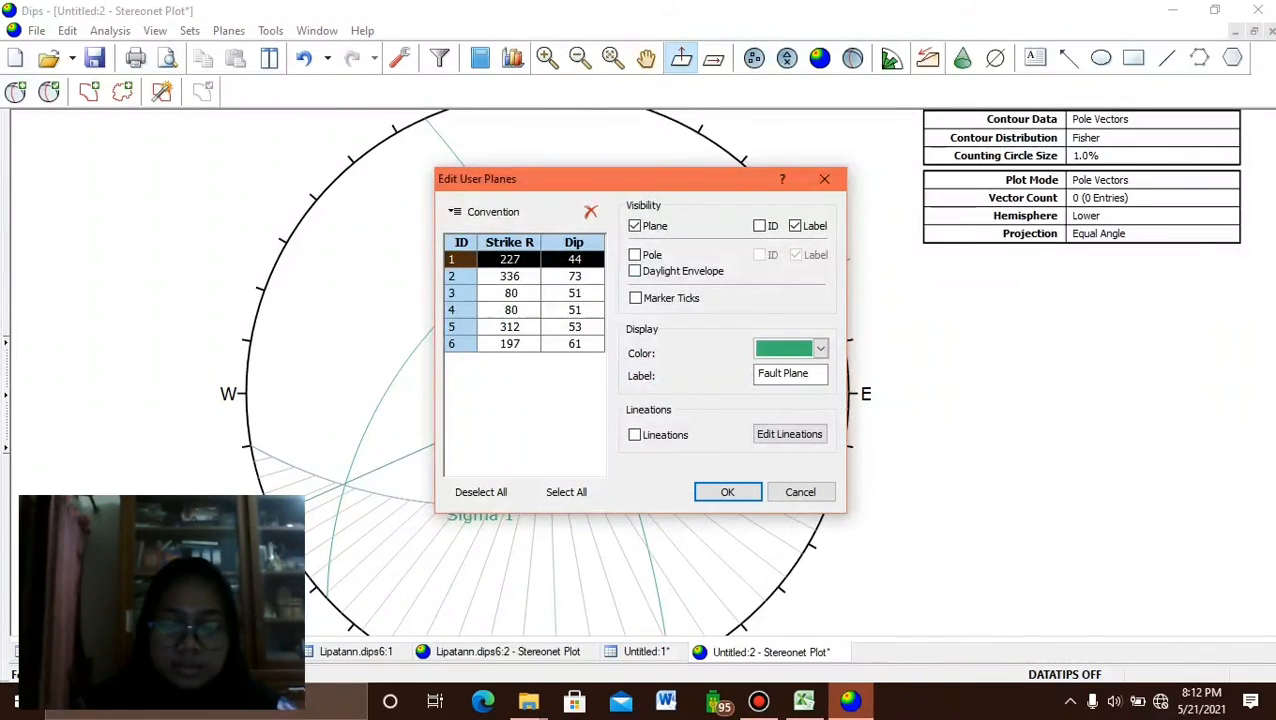
click(820, 348)
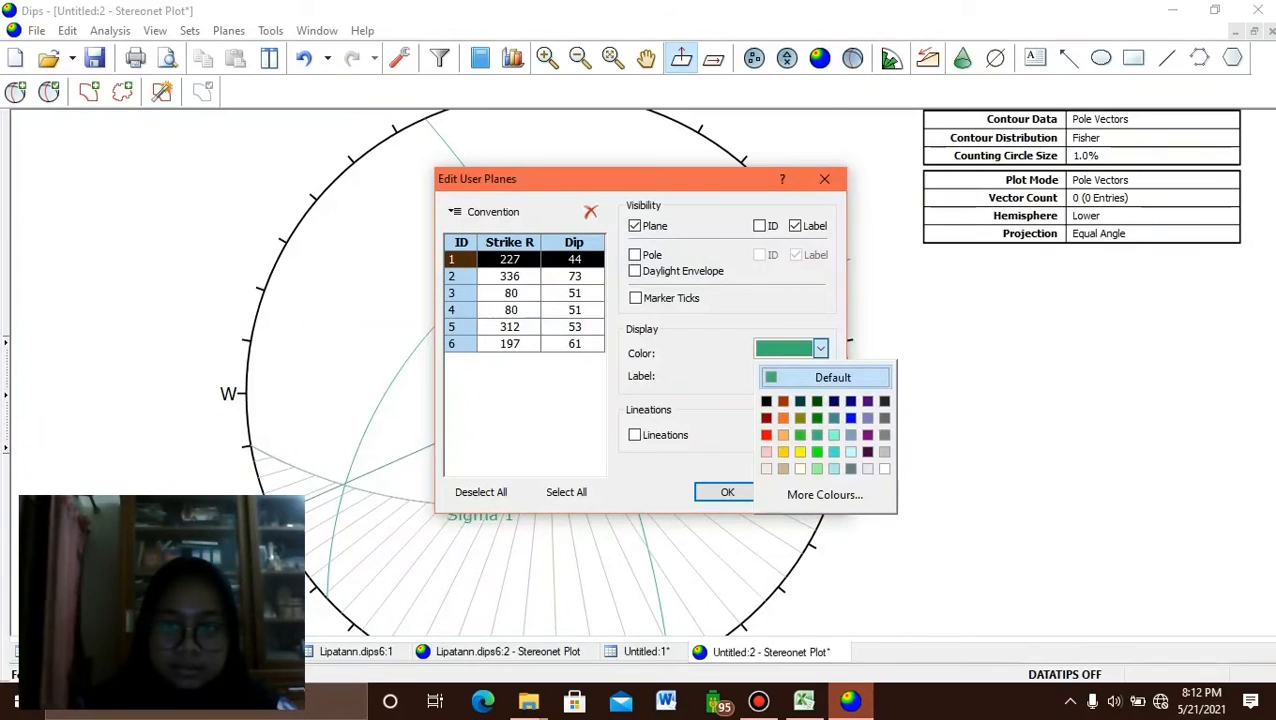
click(834, 401)
Change the display color of the Sigma 2, Sigma 1 and Sigma 3 poles to purple and apply the user plane edits.
click(510, 276)
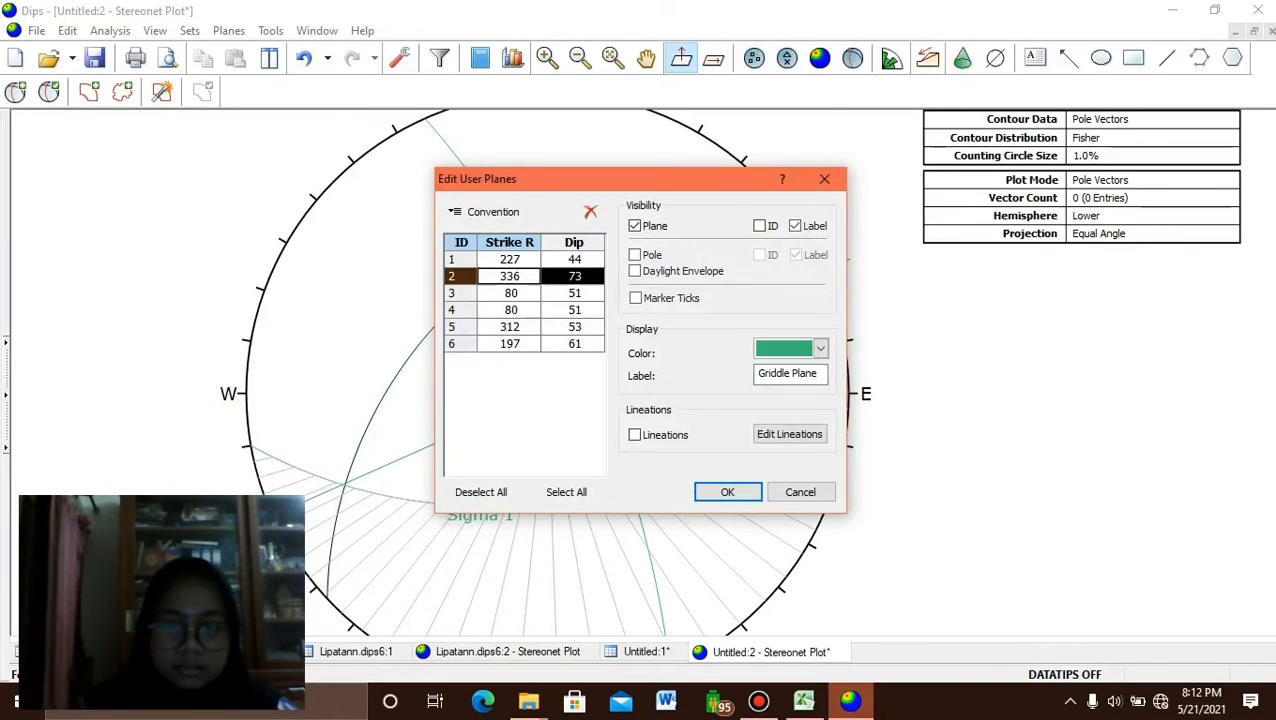
click(570, 293)
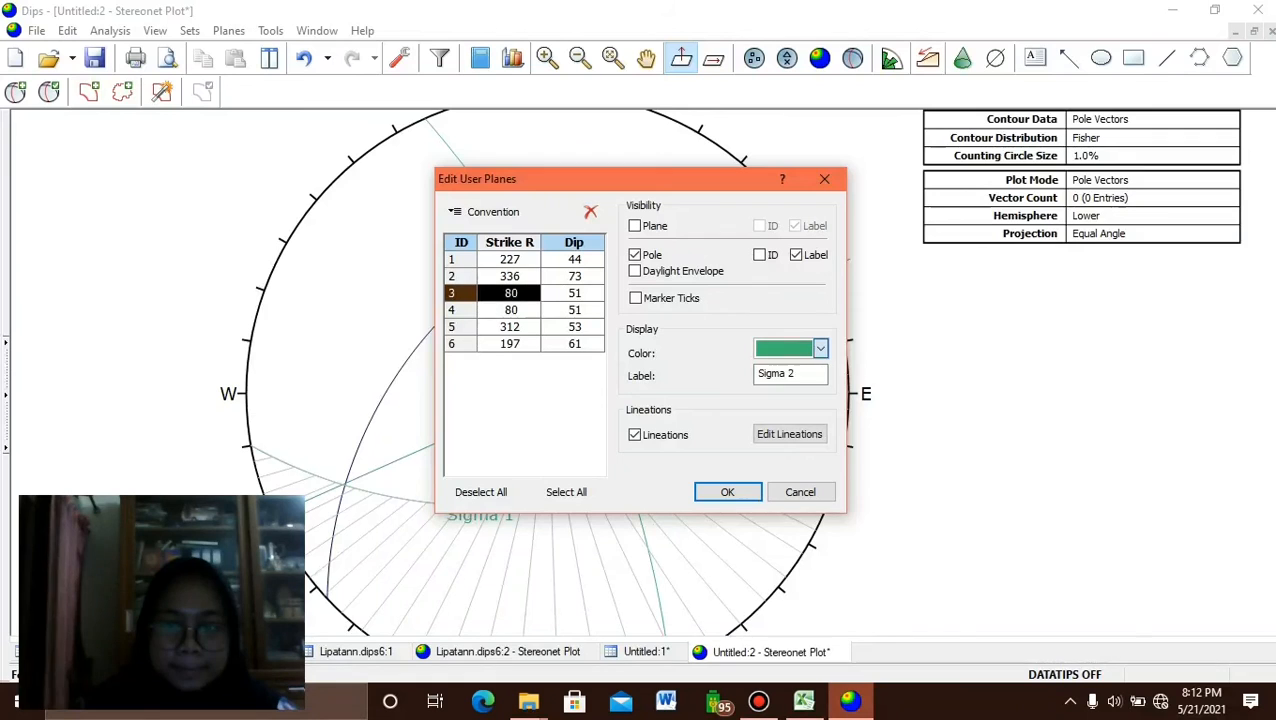
click(820, 348)
click(868, 435)
click(571, 310)
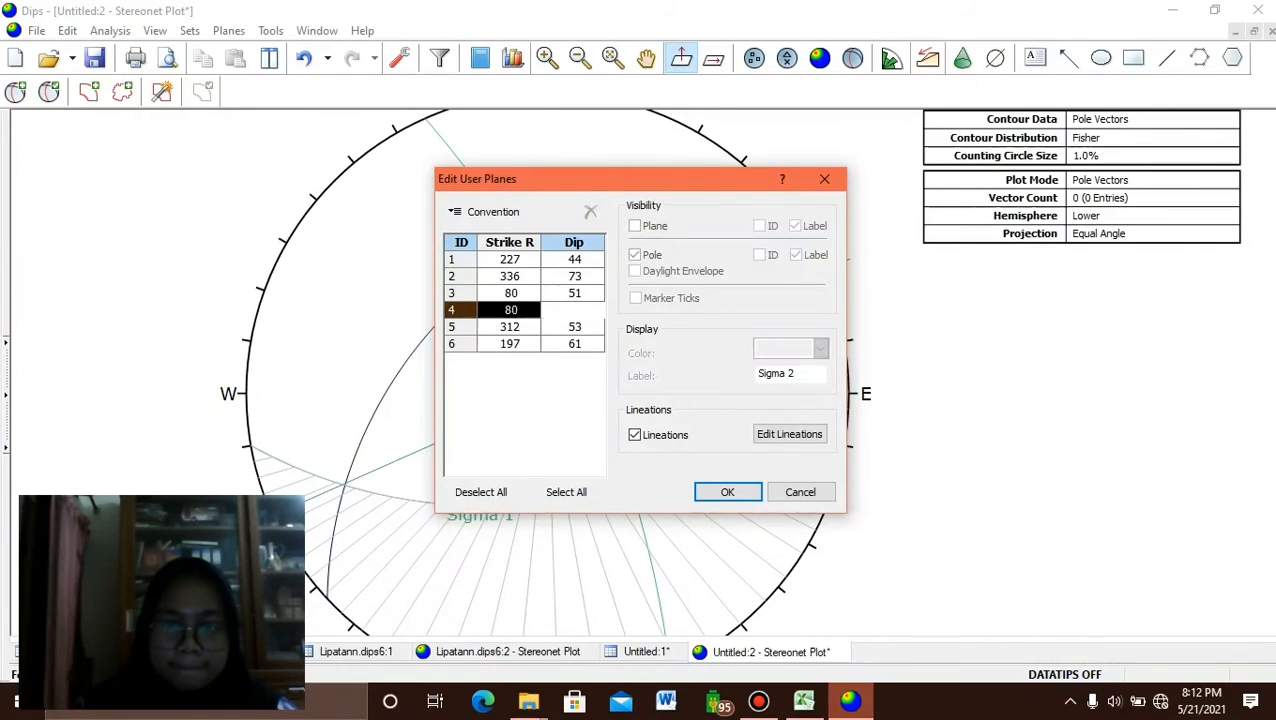
click(572, 327)
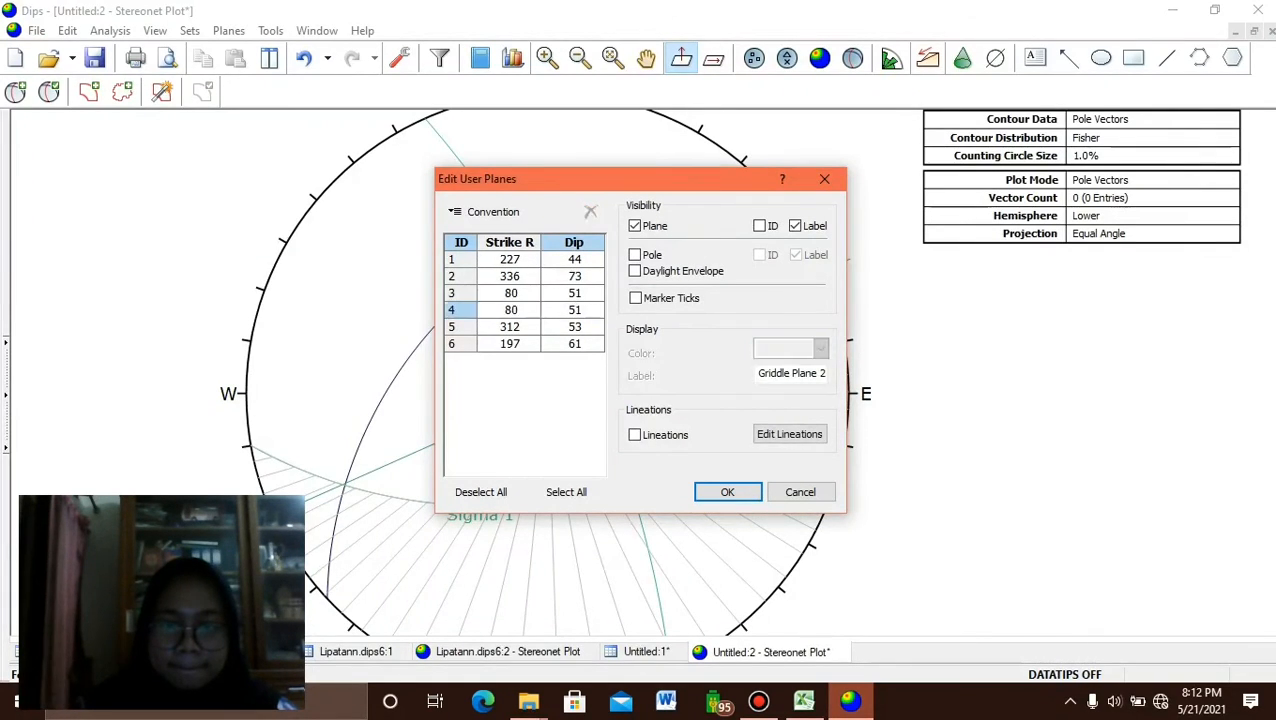
click(820, 348)
click(868, 435)
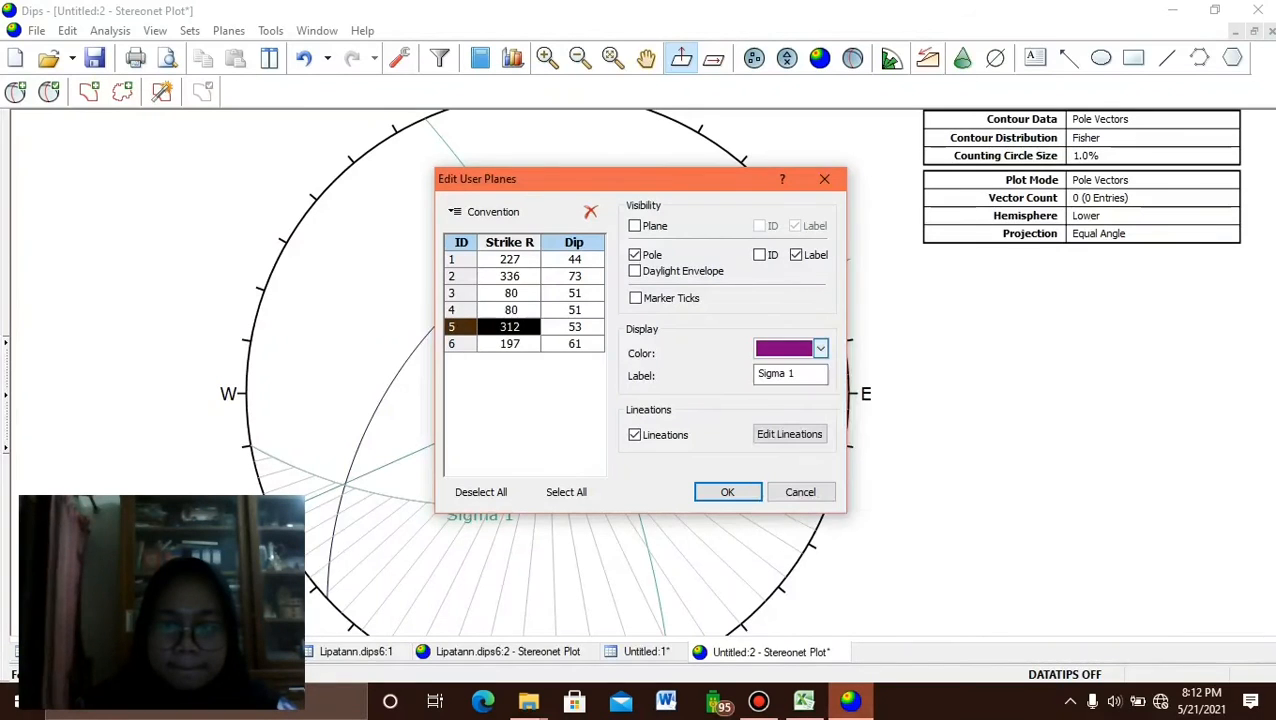
click(575, 344)
click(820, 348)
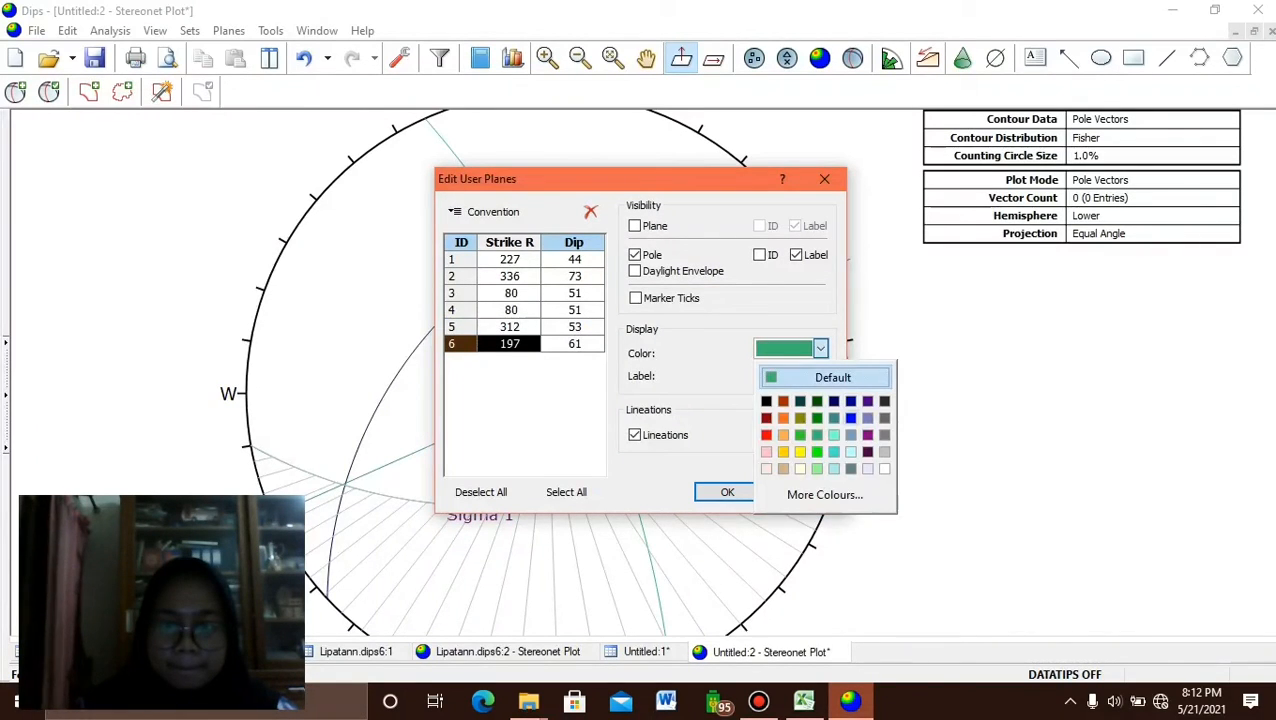
click(868, 435)
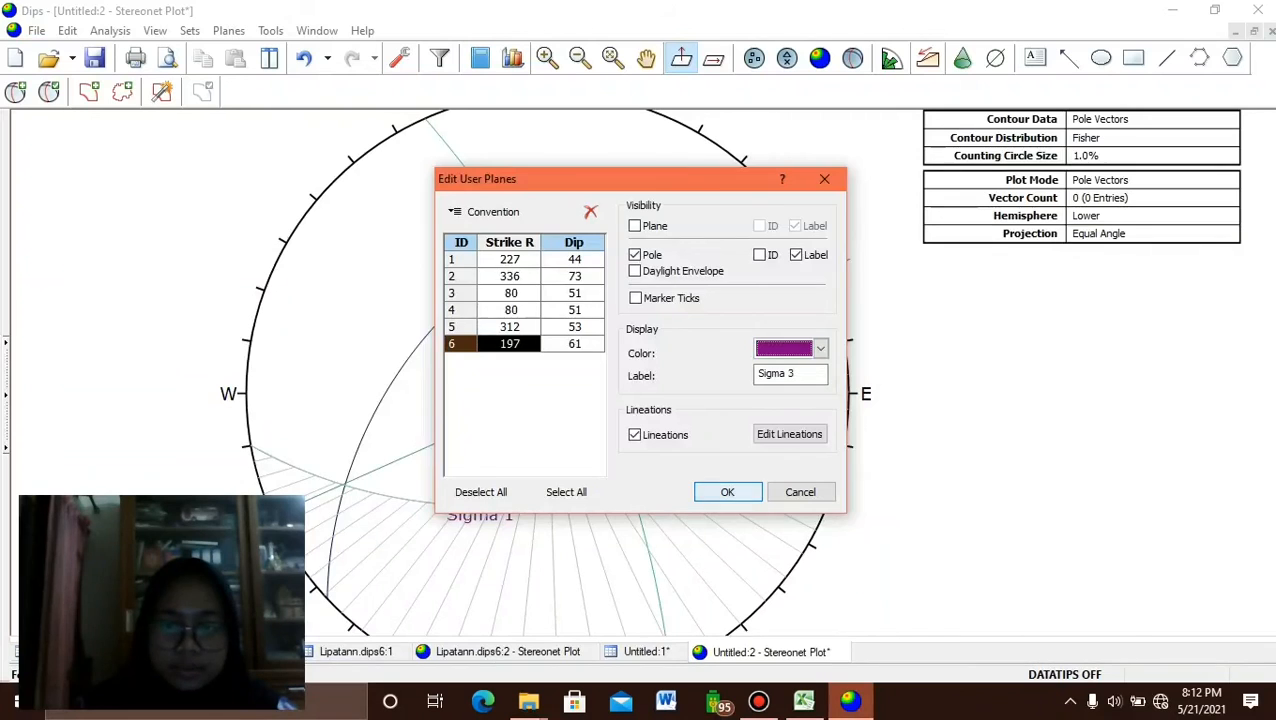
click(727, 492)
Delete all drawing tools from the stereonet, removing the straight line and the pitch grid.
scroll(592, 341, down, 1)
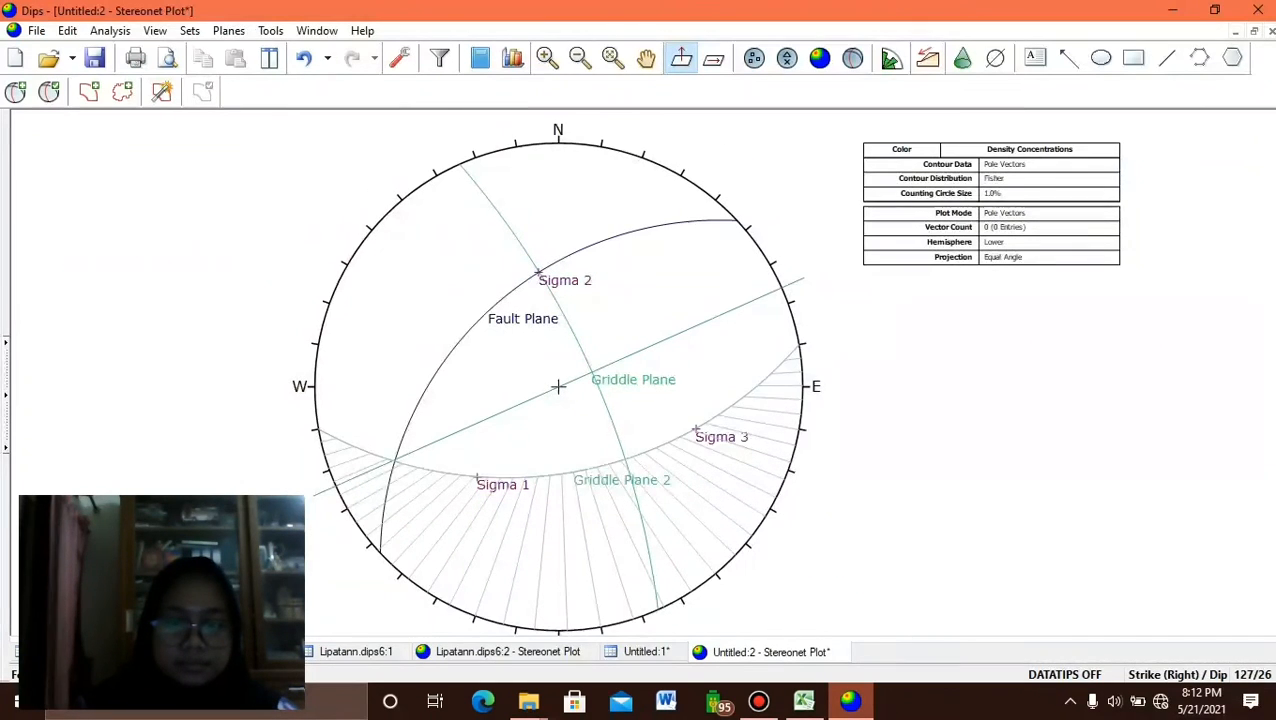
scroll(594, 300, up, 1)
scroll(585, 310, up, 1)
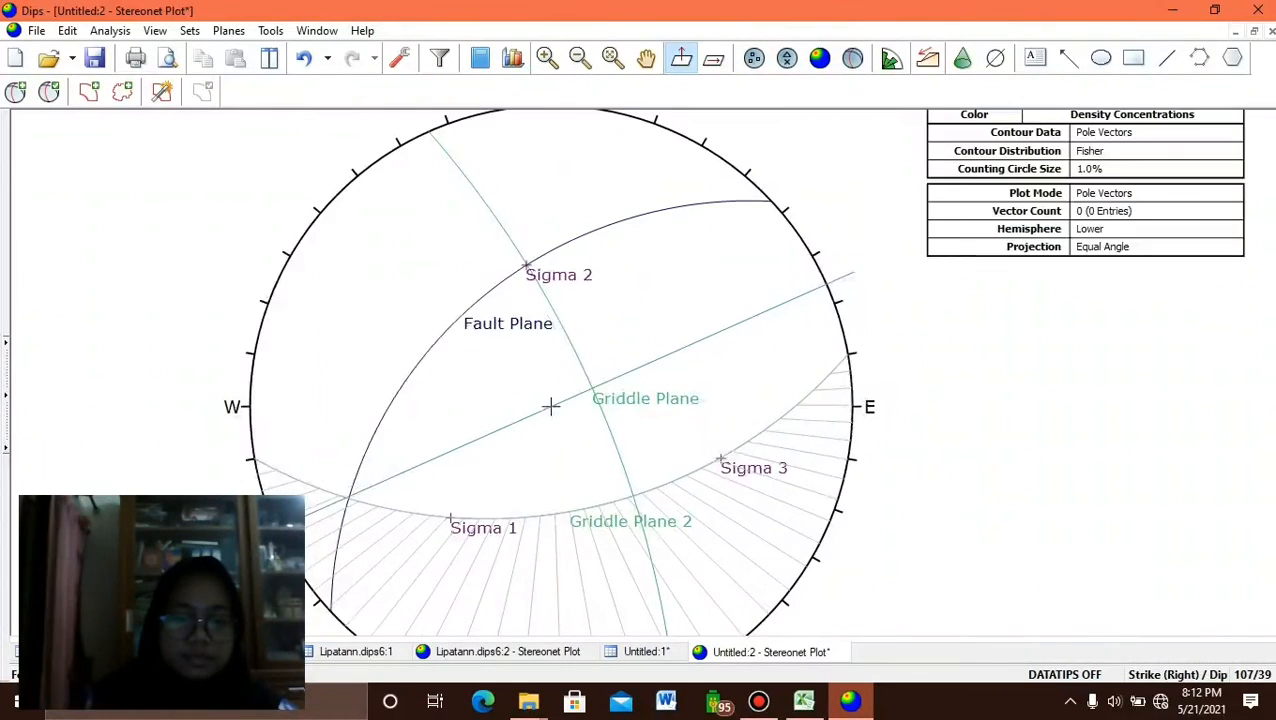
scroll(585, 310, down, 1)
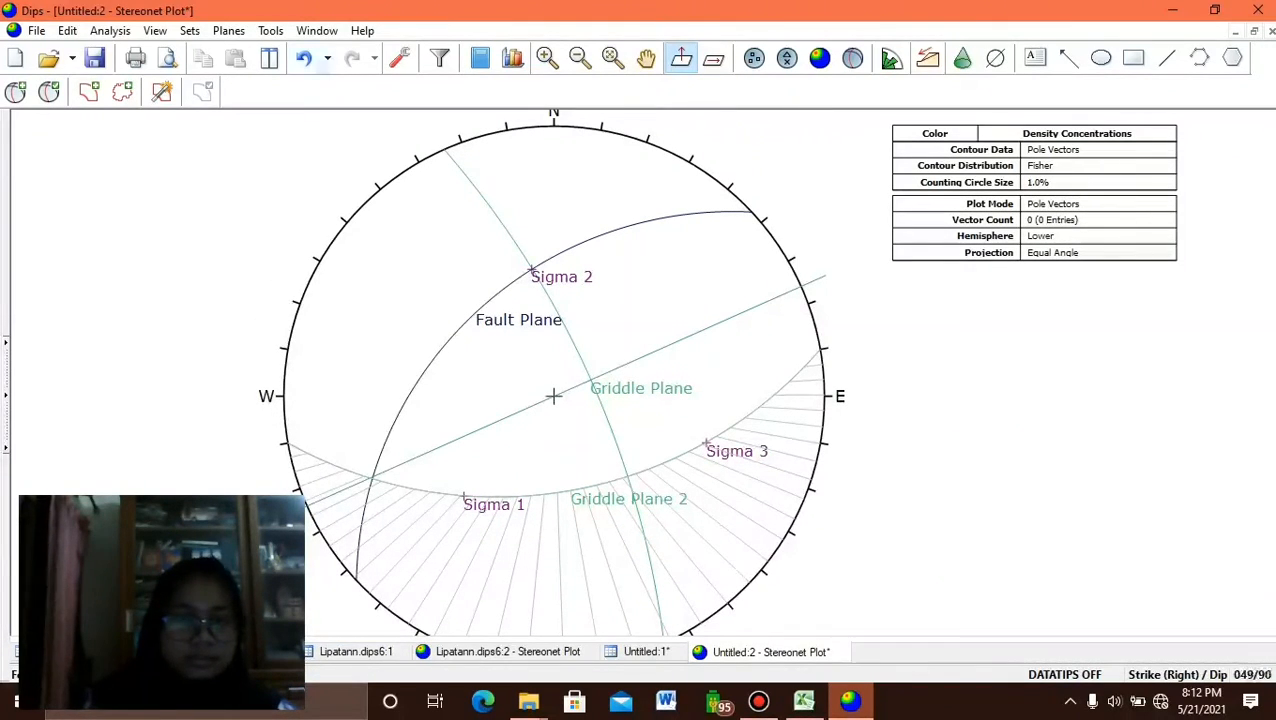
click(270, 30)
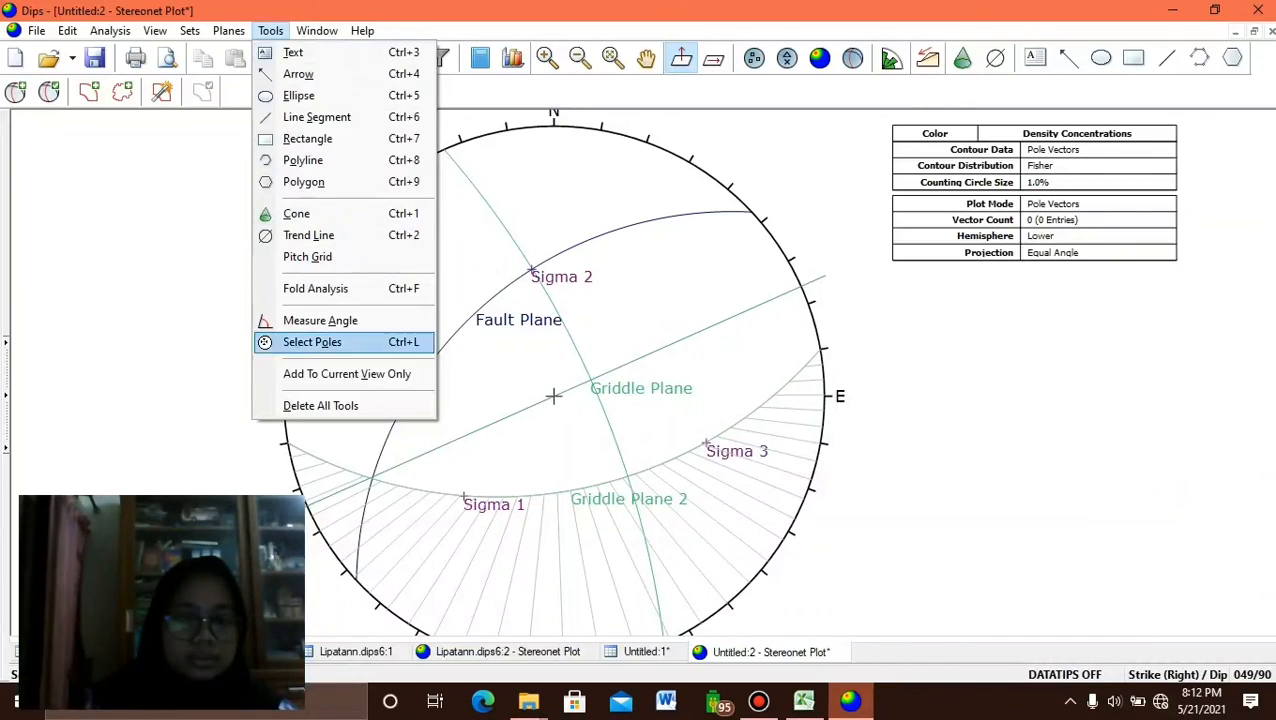
click(320, 405)
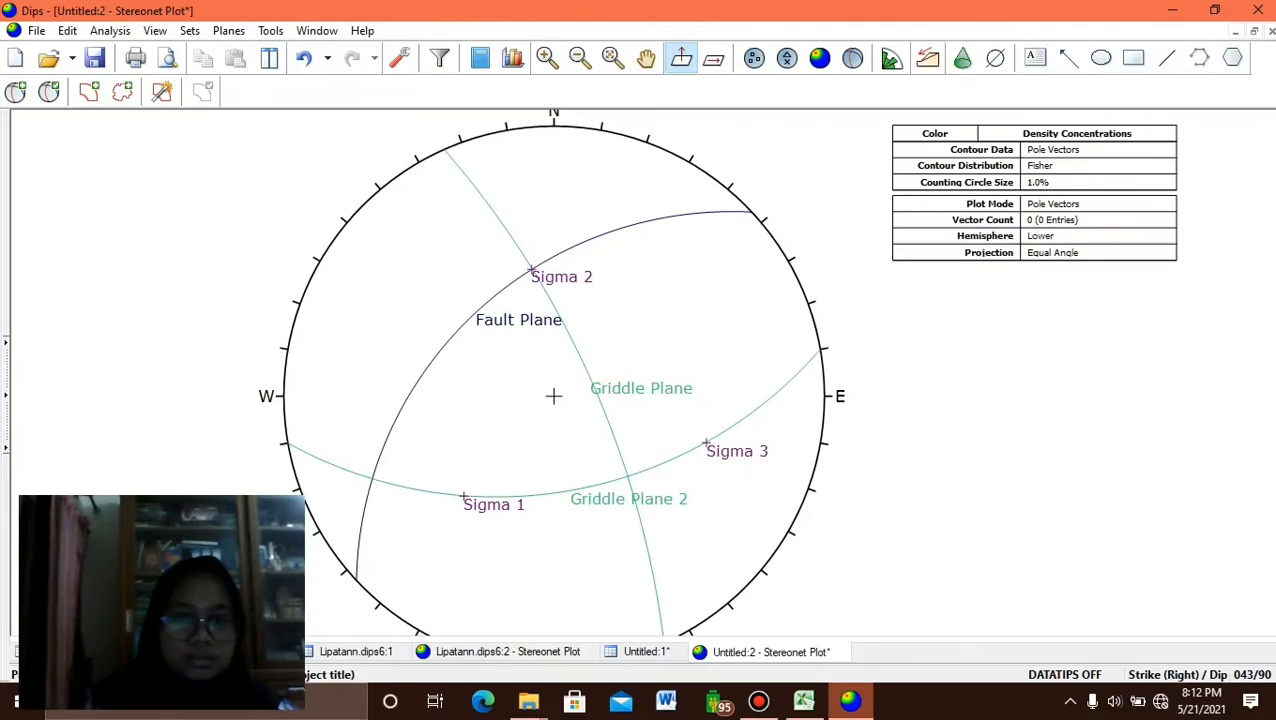
Add a trend line to the stereonet with its trend set to 246.
click(270, 30)
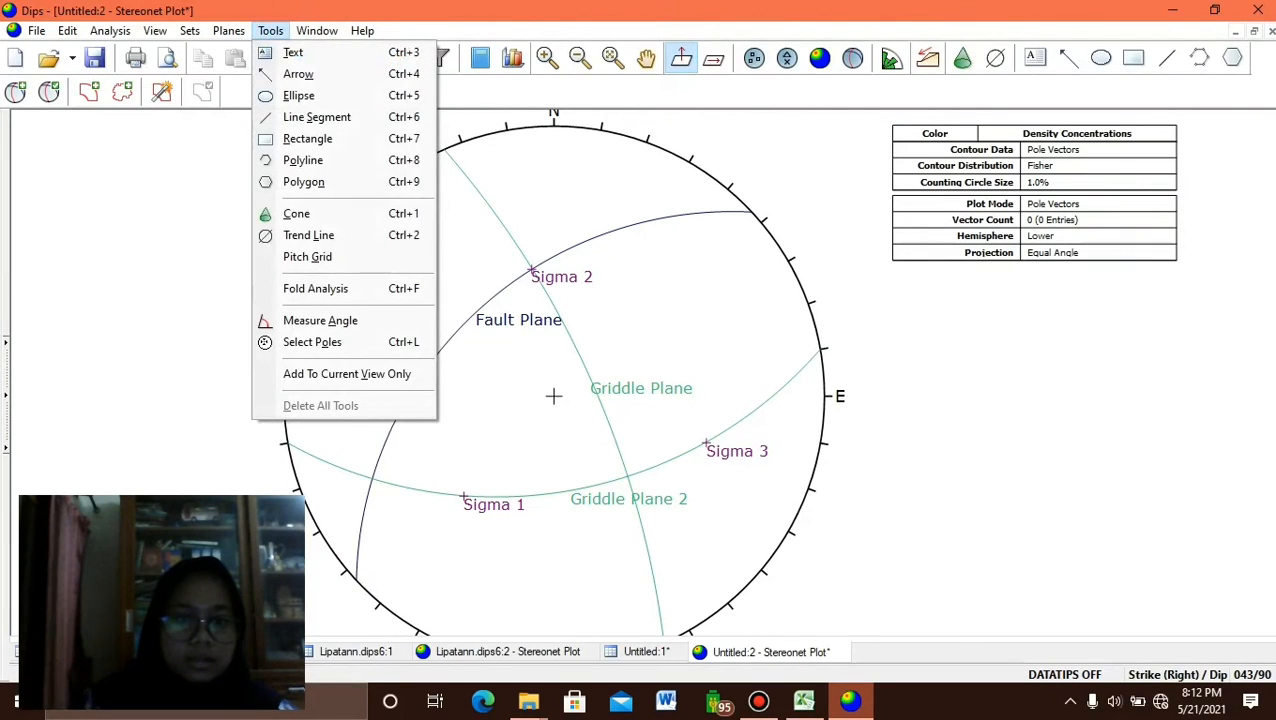
click(308, 235)
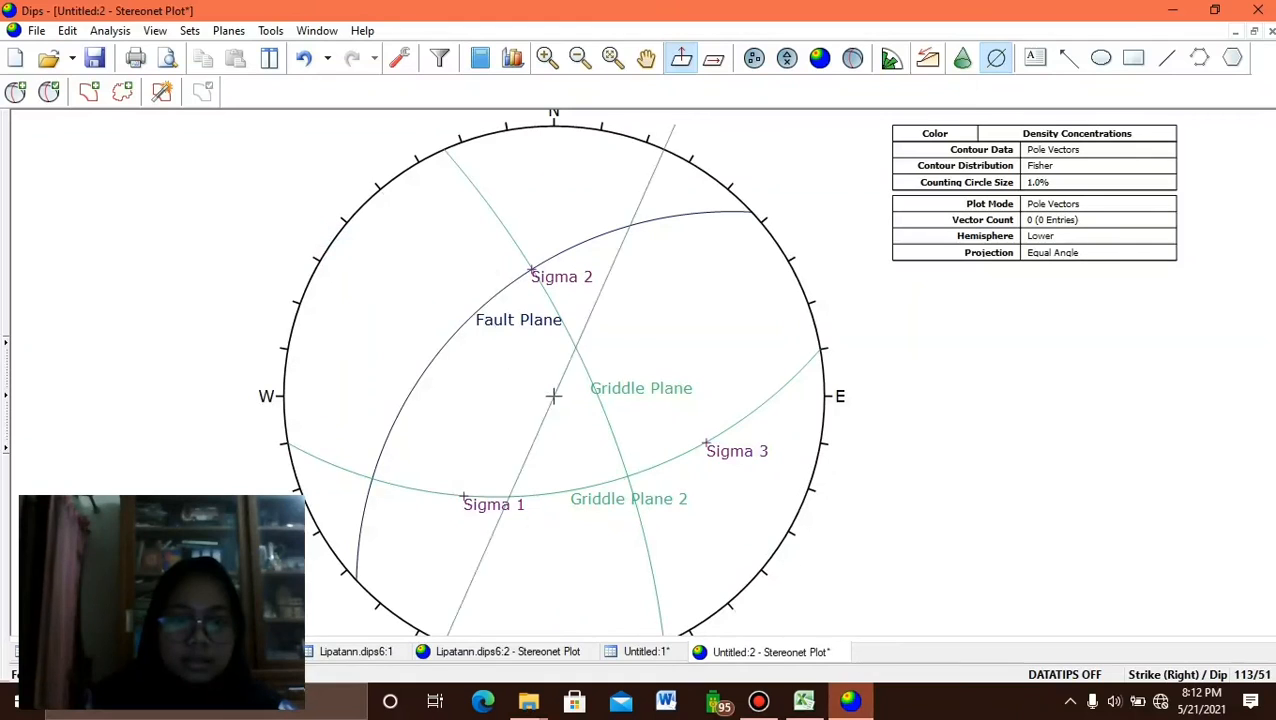
click(803, 234)
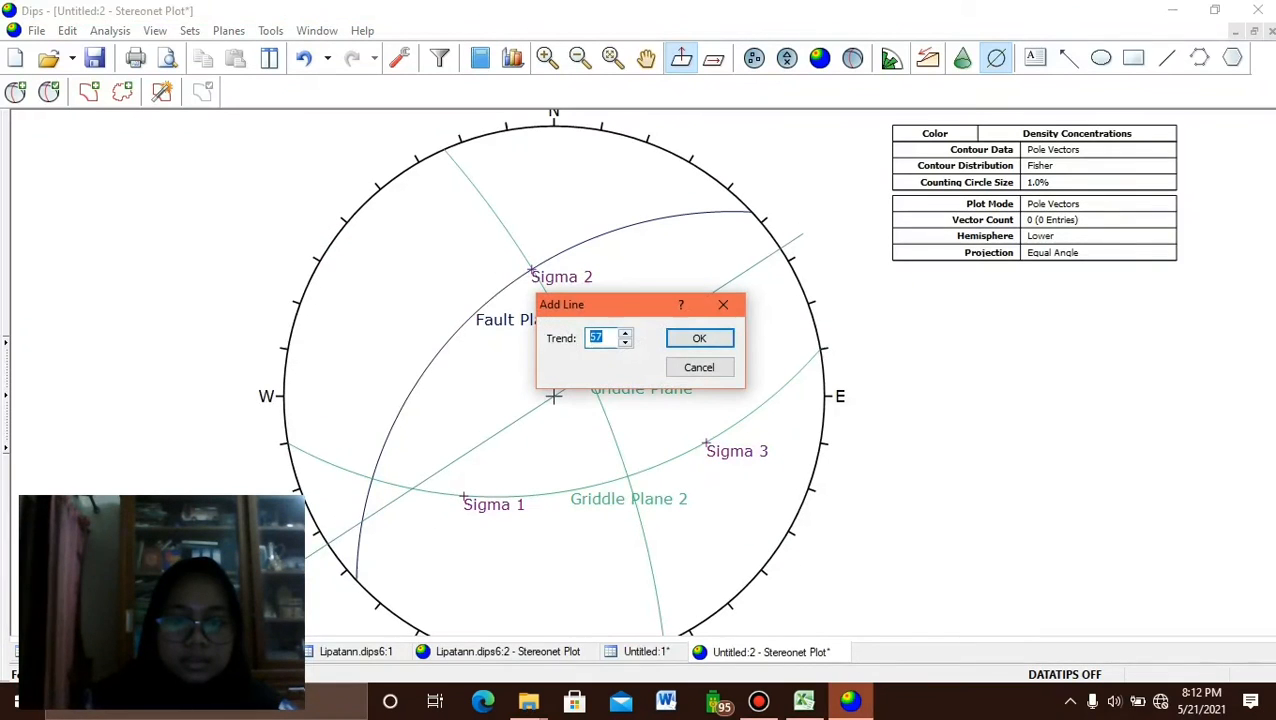
text(246)
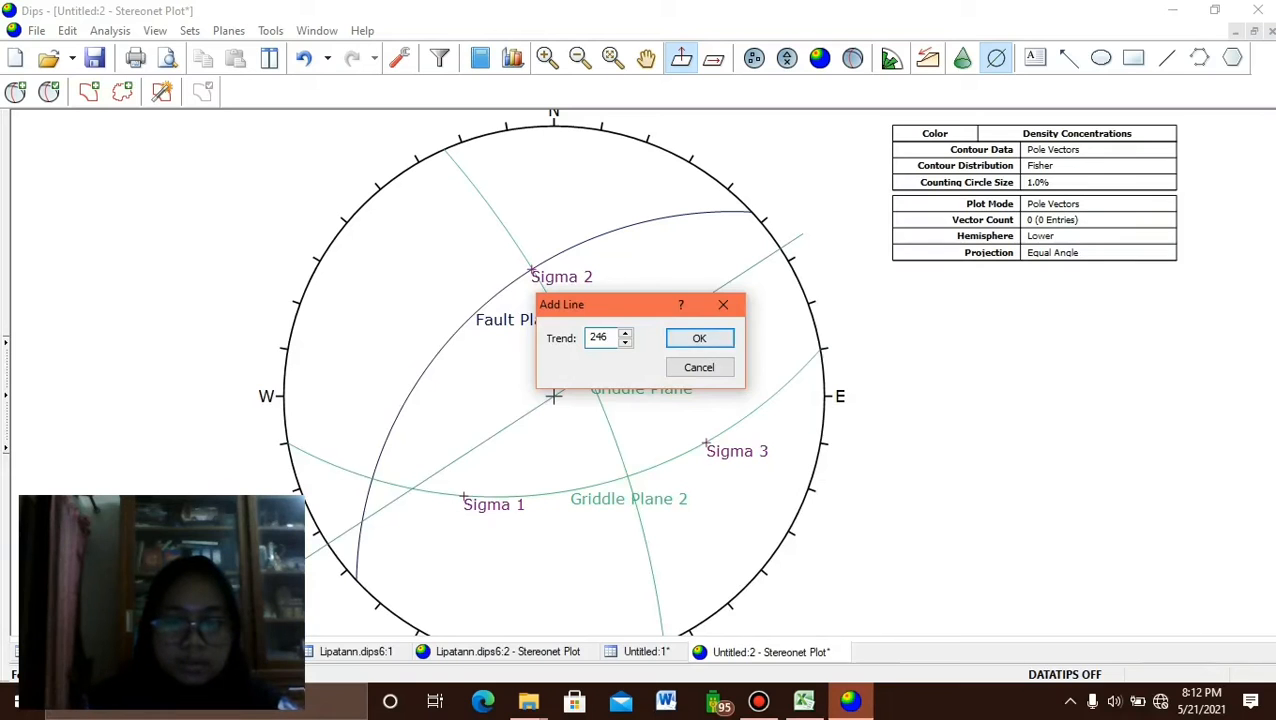
key(Return)
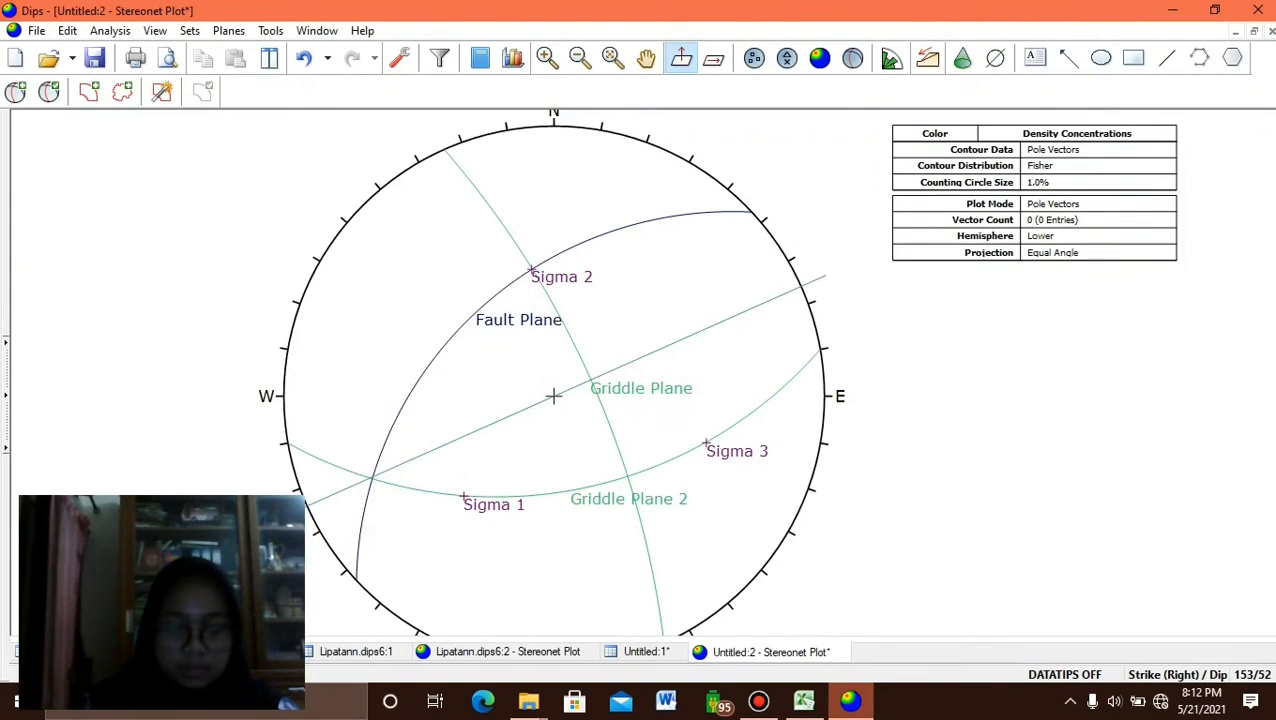
Refresh the stereonet legend by hiding and reshowing it so that it lists the user planes.
scroll(657, 340, down, 1)
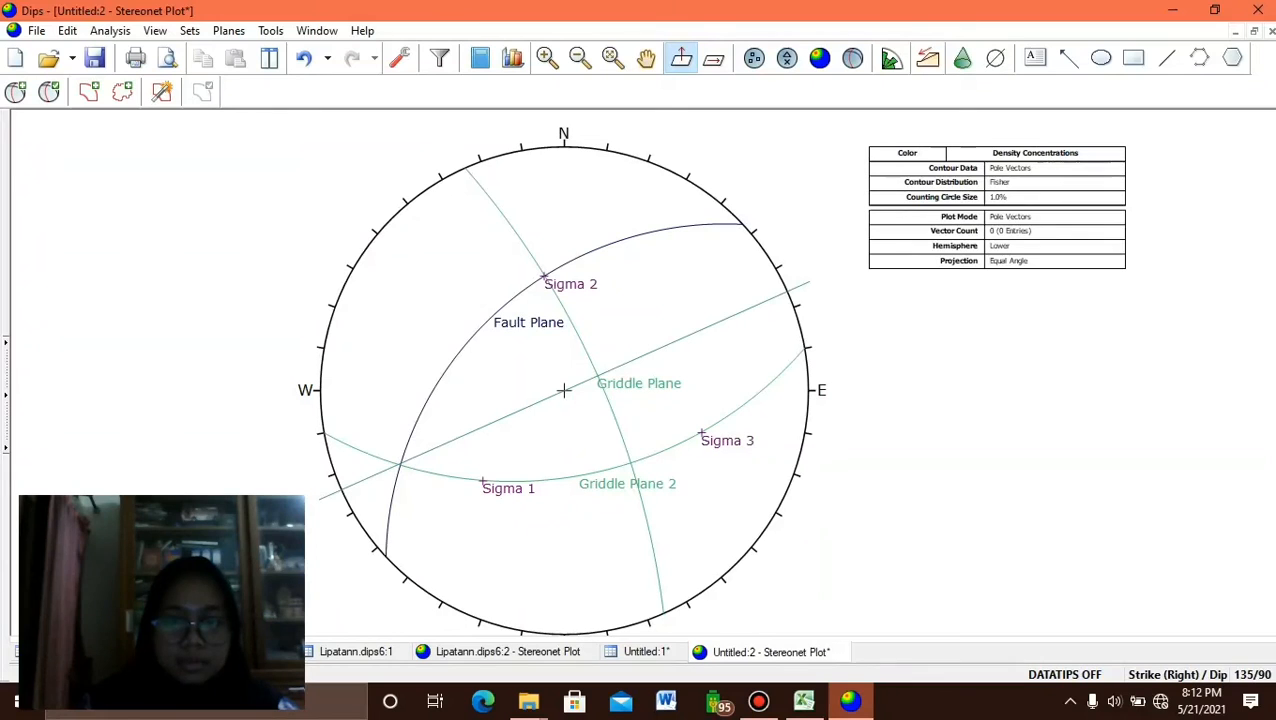
click(647, 58)
drag(748, 147, 726, 133)
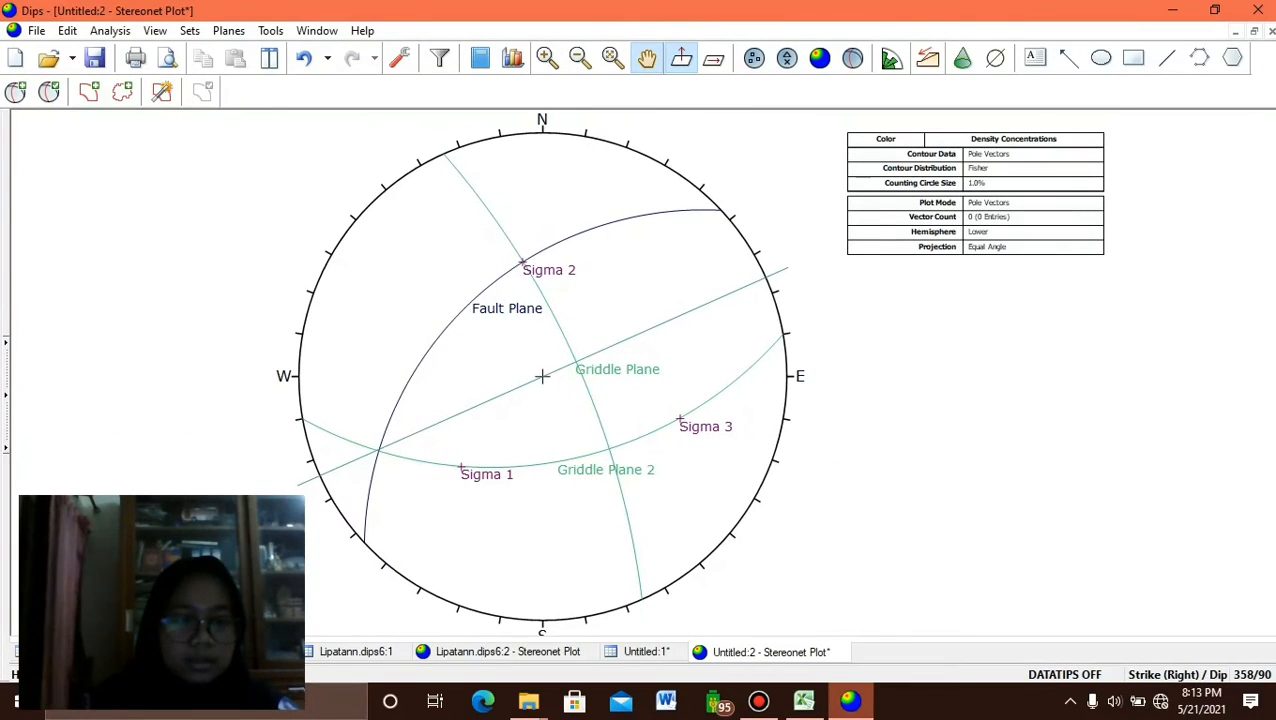
click(6, 394)
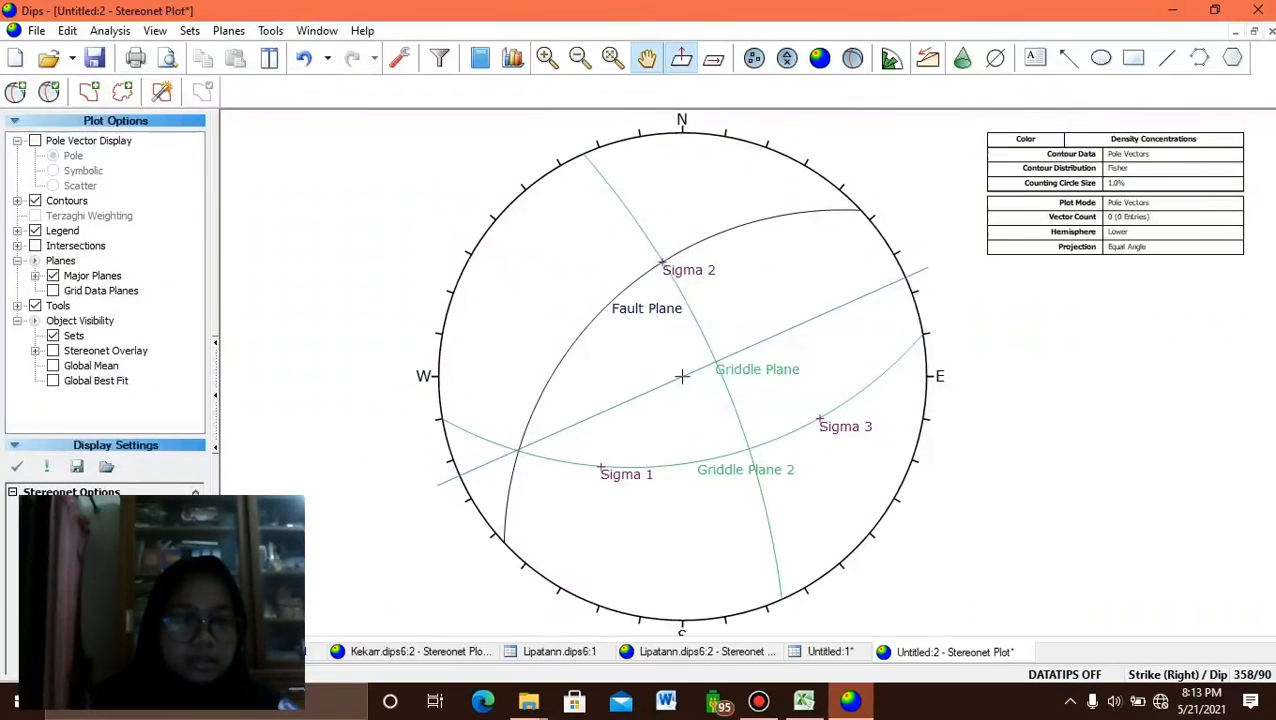
click(35, 231)
click(35, 231)
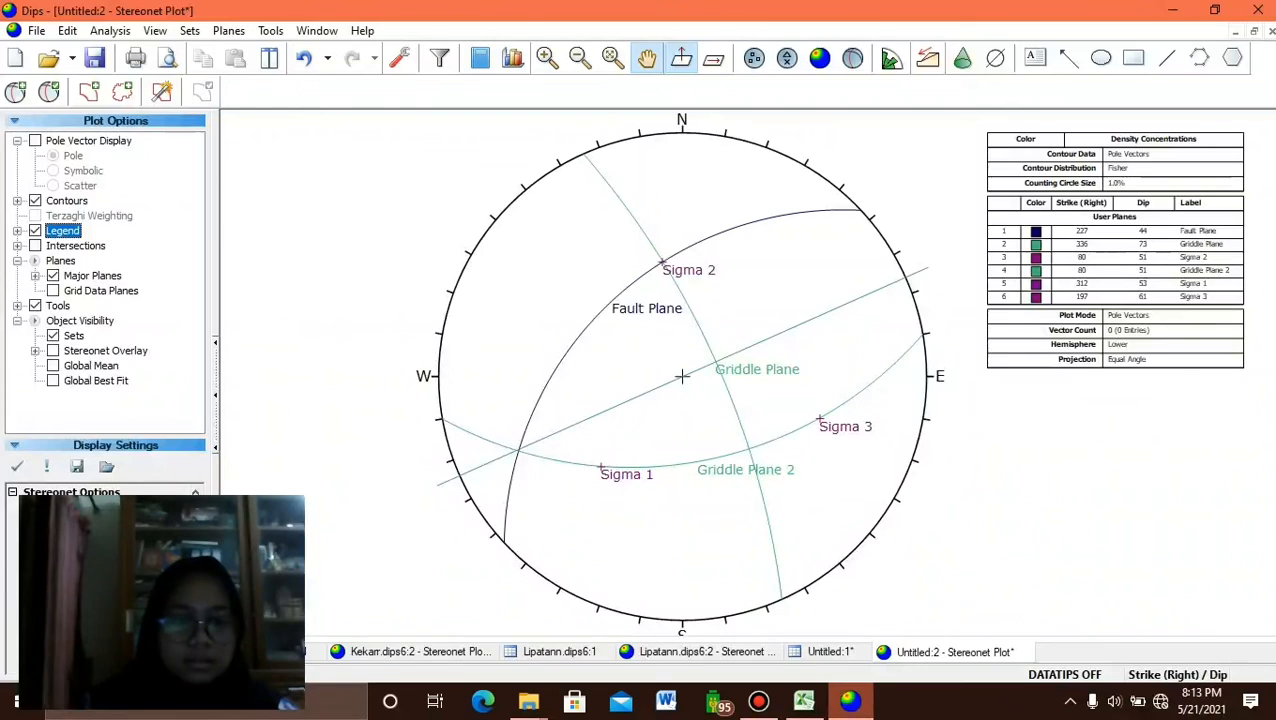
click(215, 394)
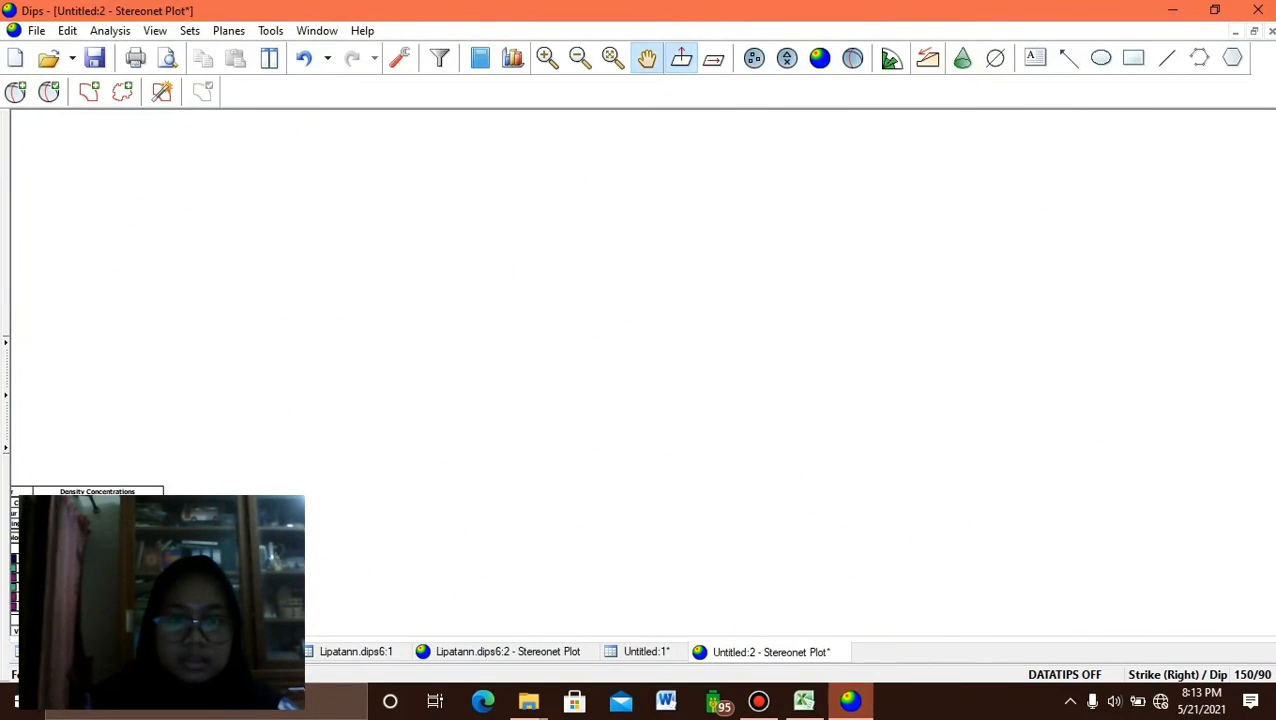
Switch the orientation convention from Strike (Right) / Dip to Trend / Plunge and centre the stereonet in view.
scroll(270, 420, up, 3)
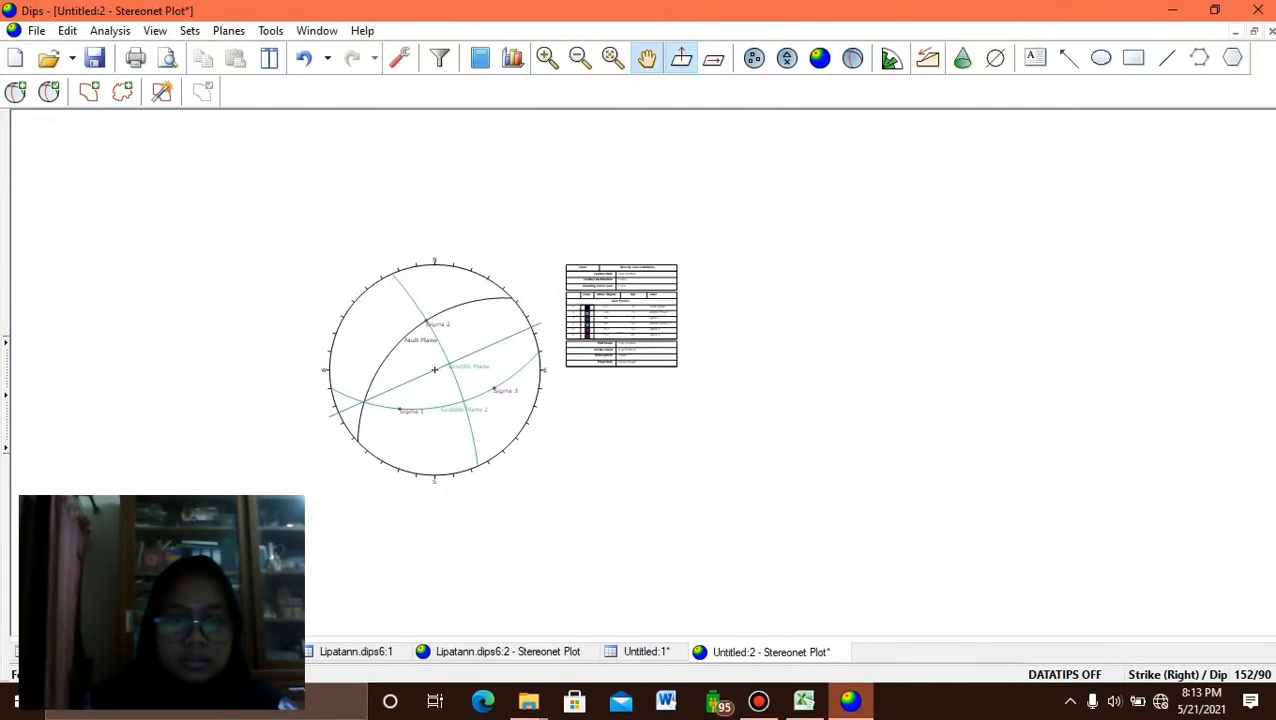
drag(438, 364, 676, 292)
scroll(628, 297, up, 1)
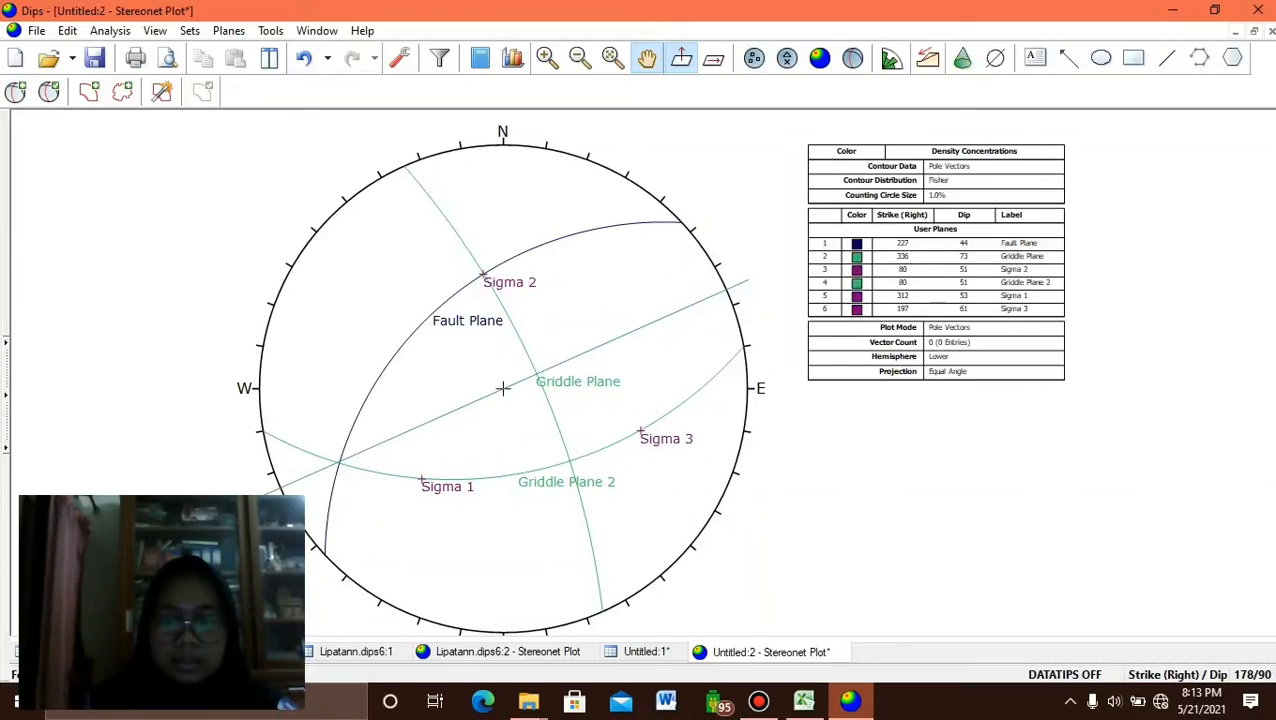
scroll(990, 280, up, 1)
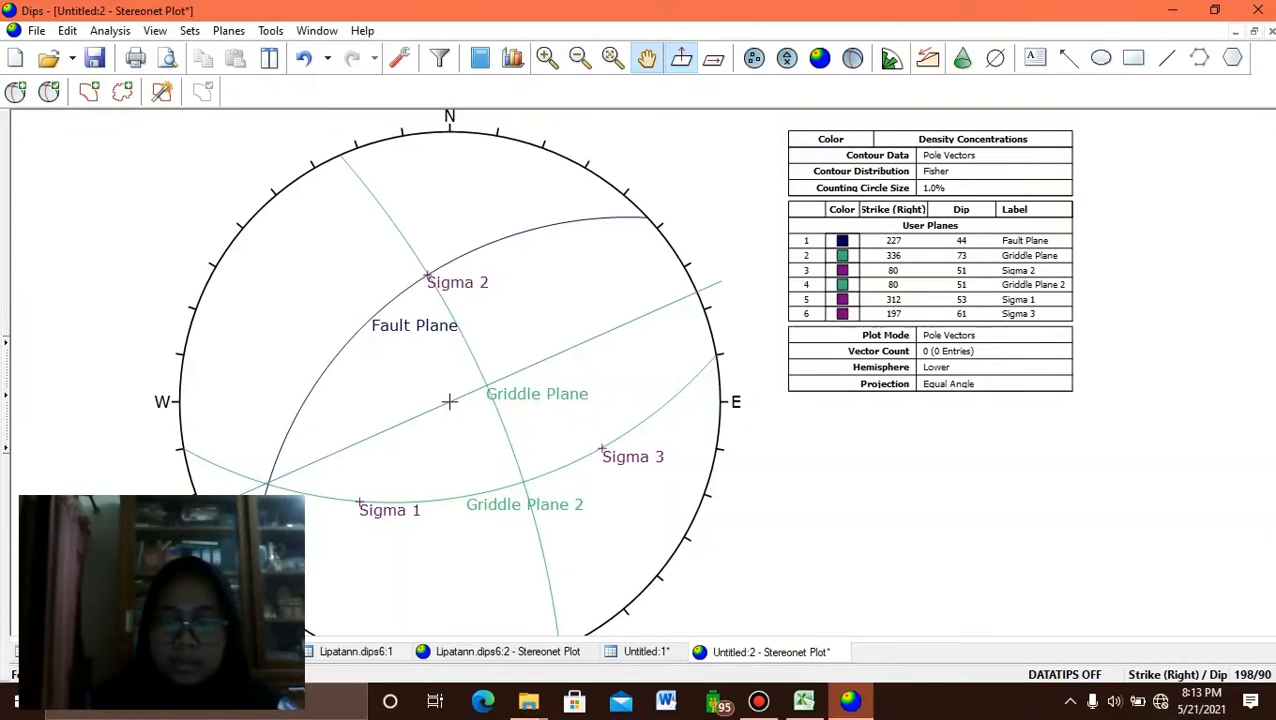
click(1184, 675)
click(1184, 675)
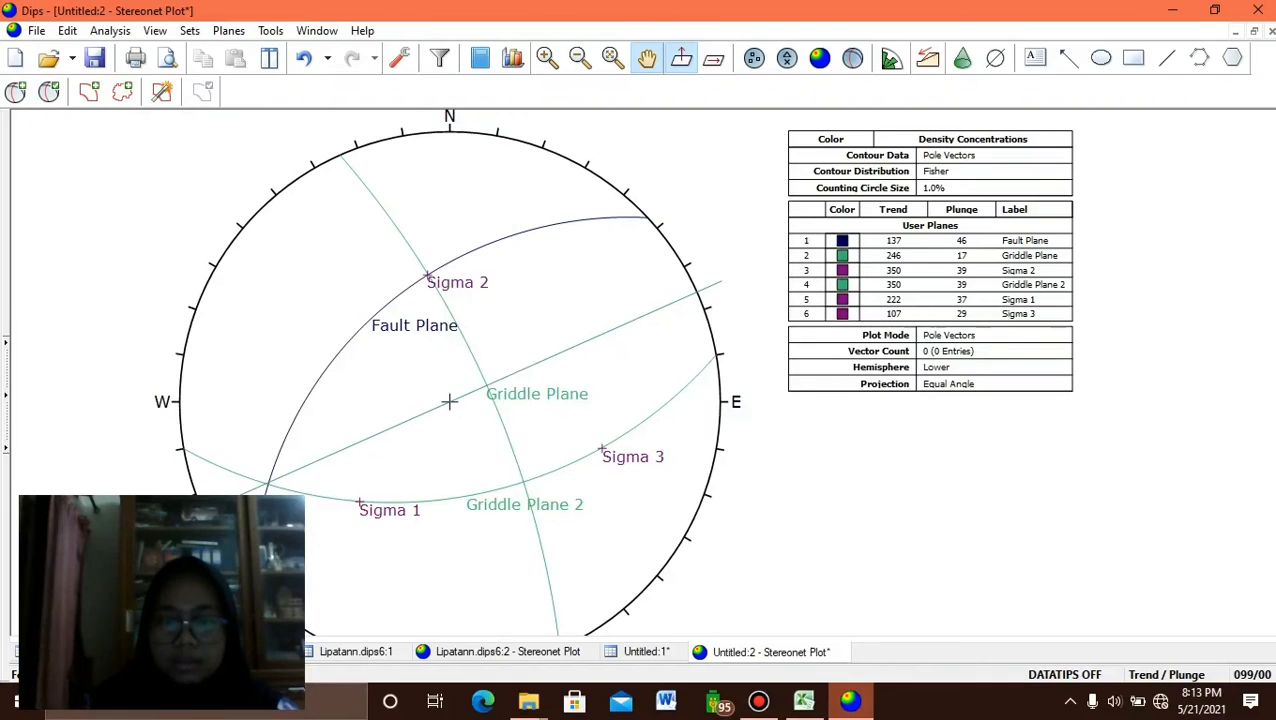
drag(449, 402, 576, 403)
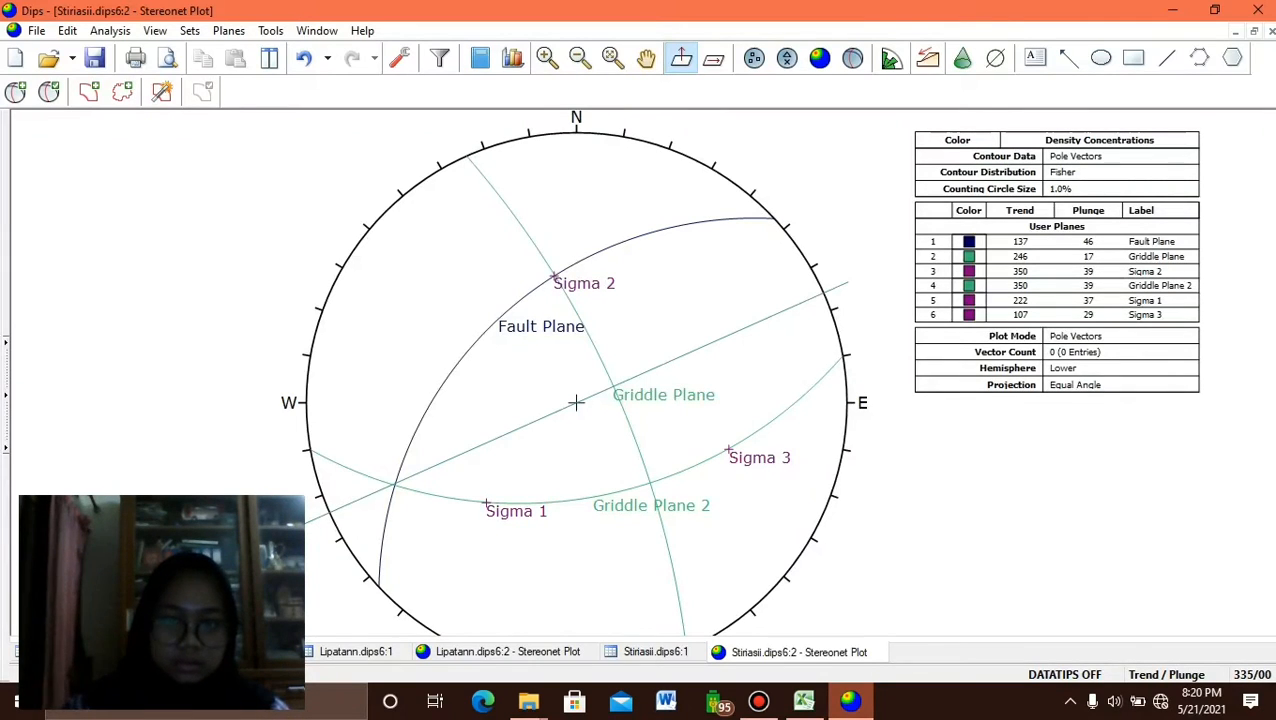
Create a new project with the global orientation format Strike (Right) / Dip and display its stereonet using the contour preset.
click(36, 31)
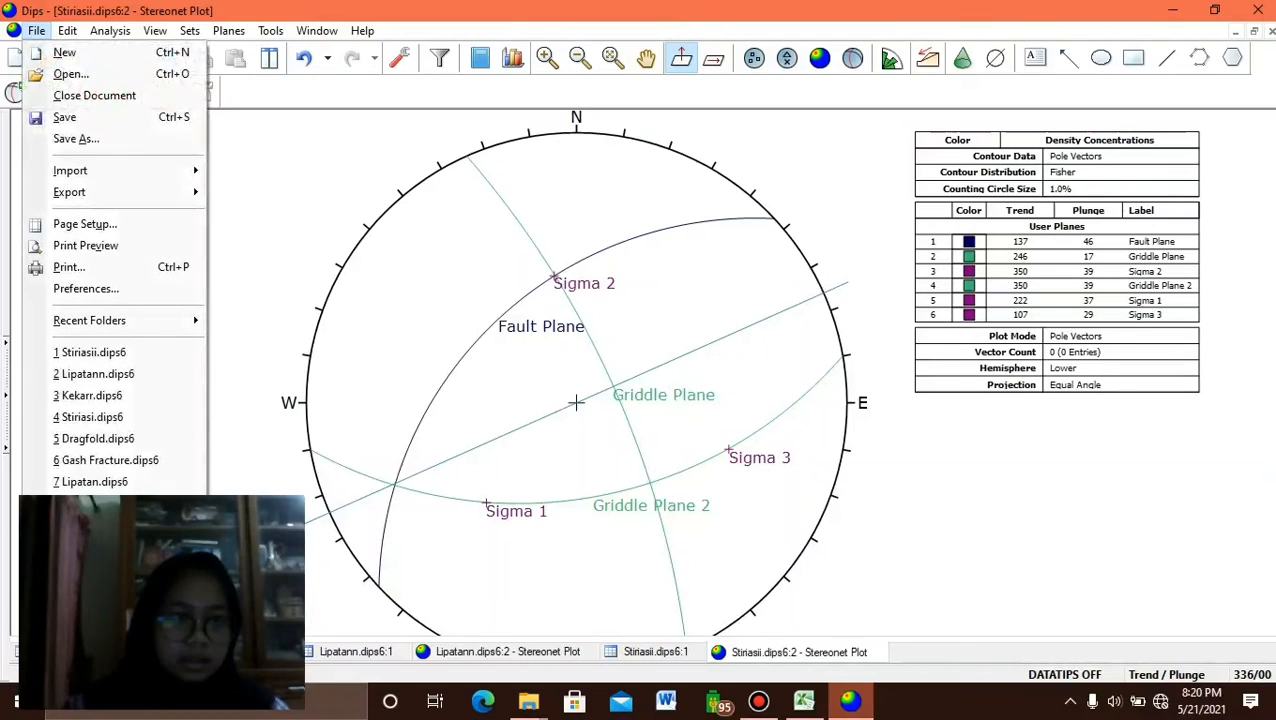
click(64, 52)
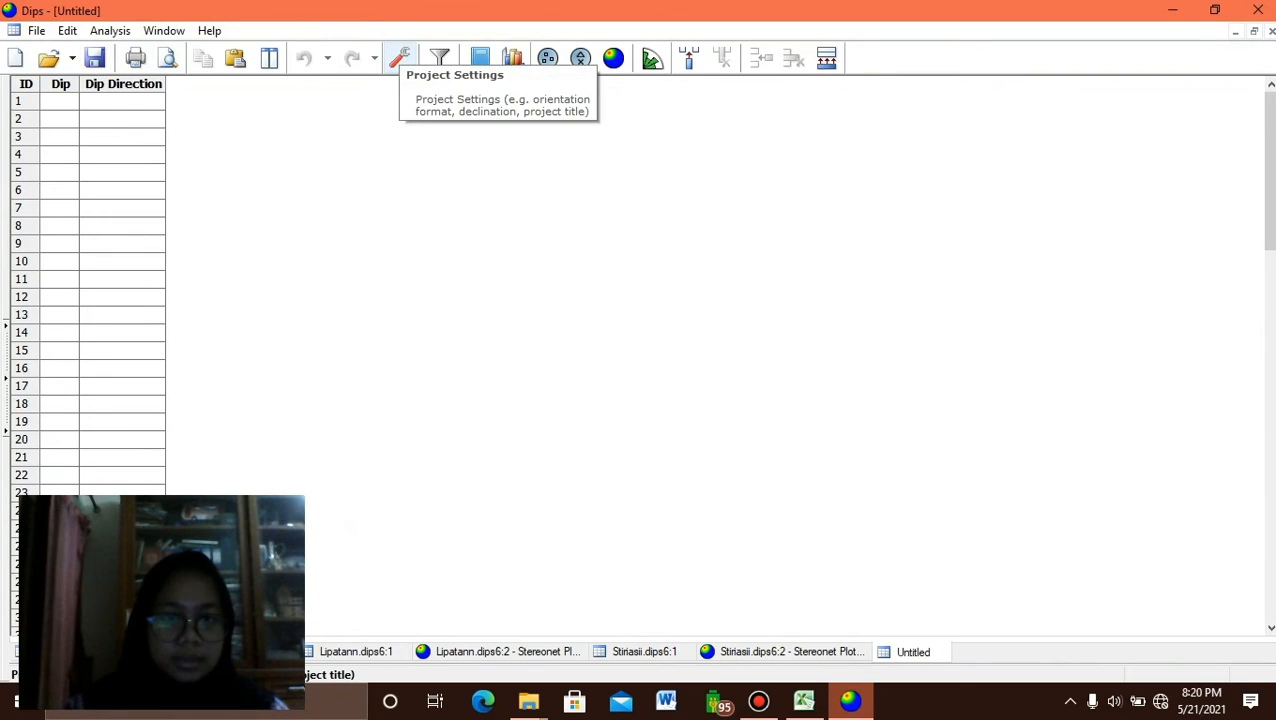
click(399, 57)
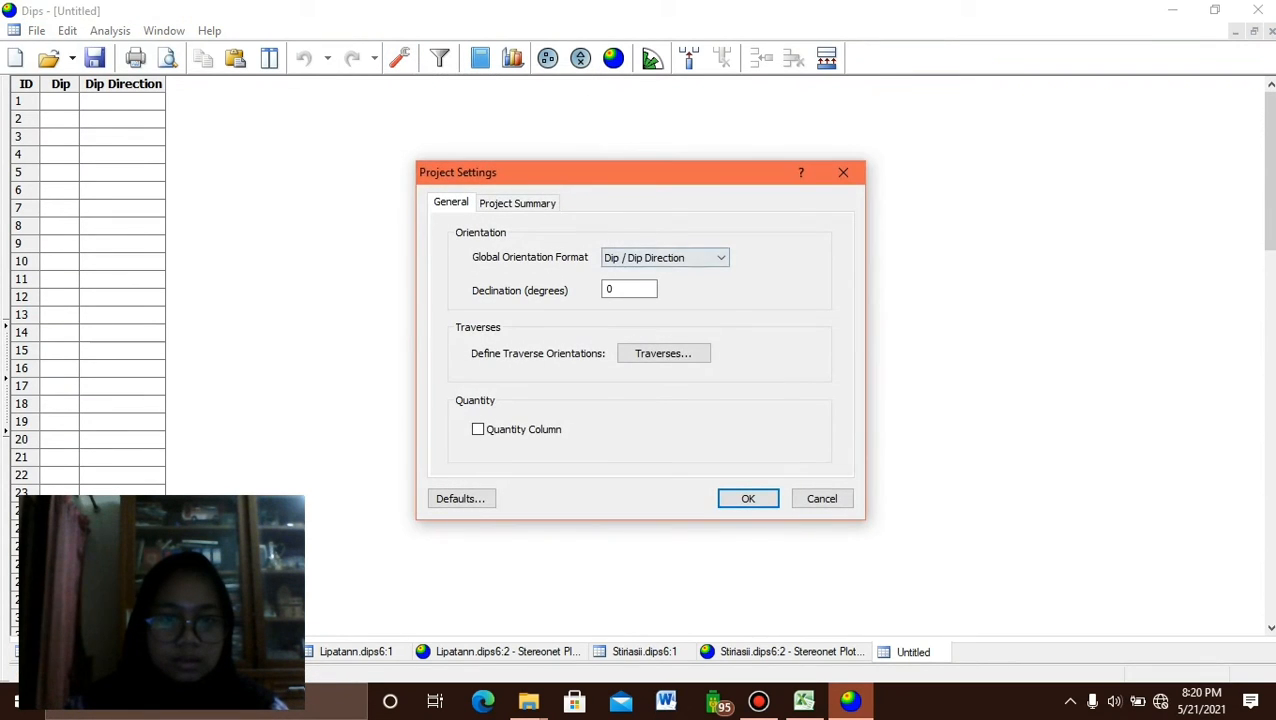
click(713, 258)
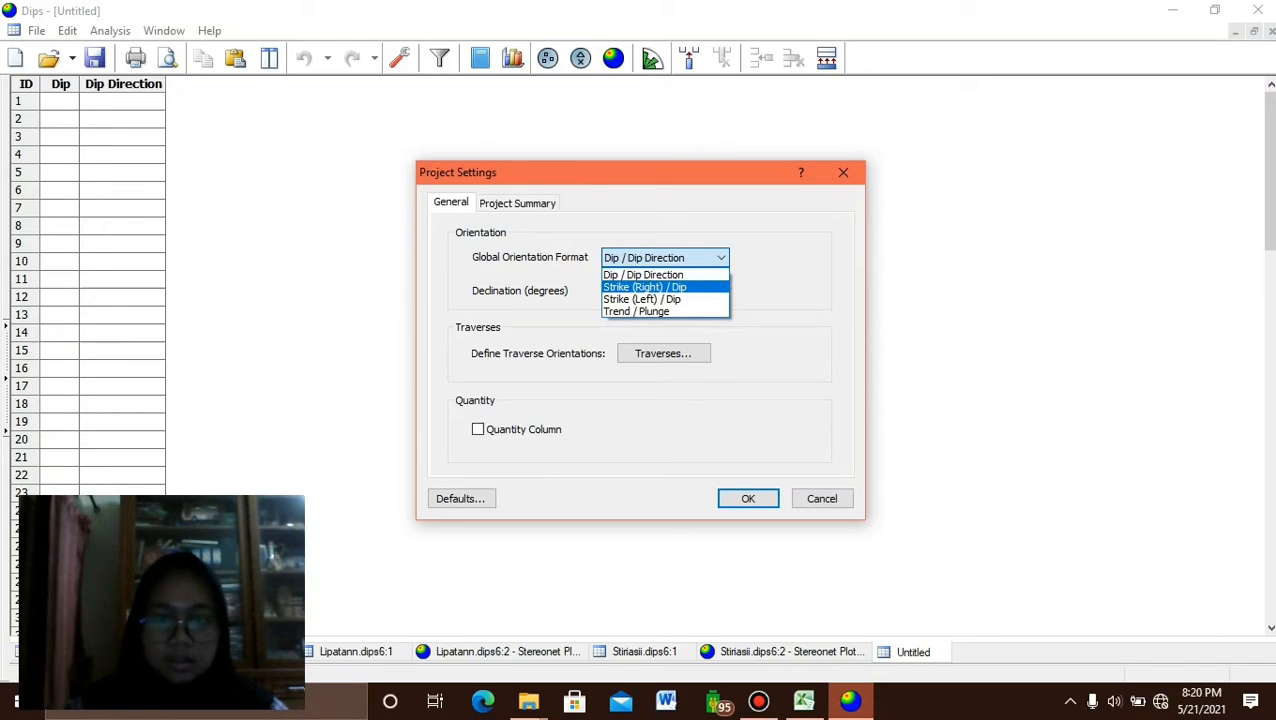
click(645, 287)
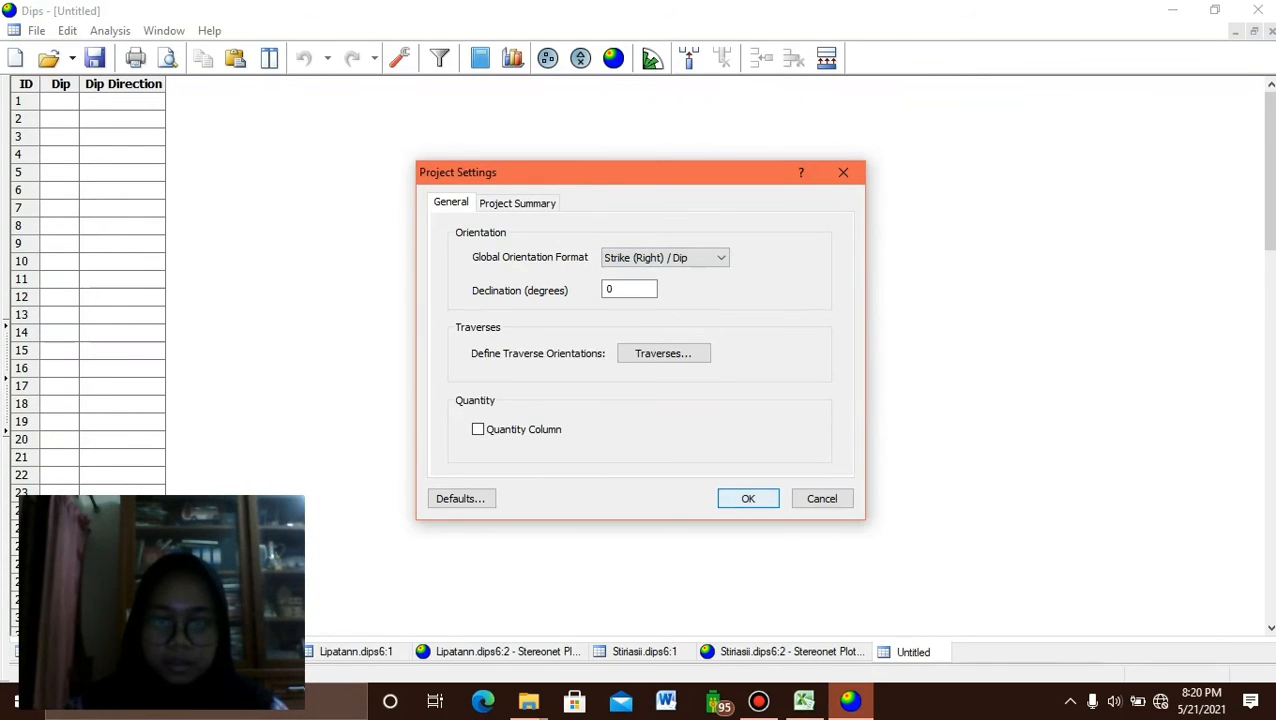
click(748, 498)
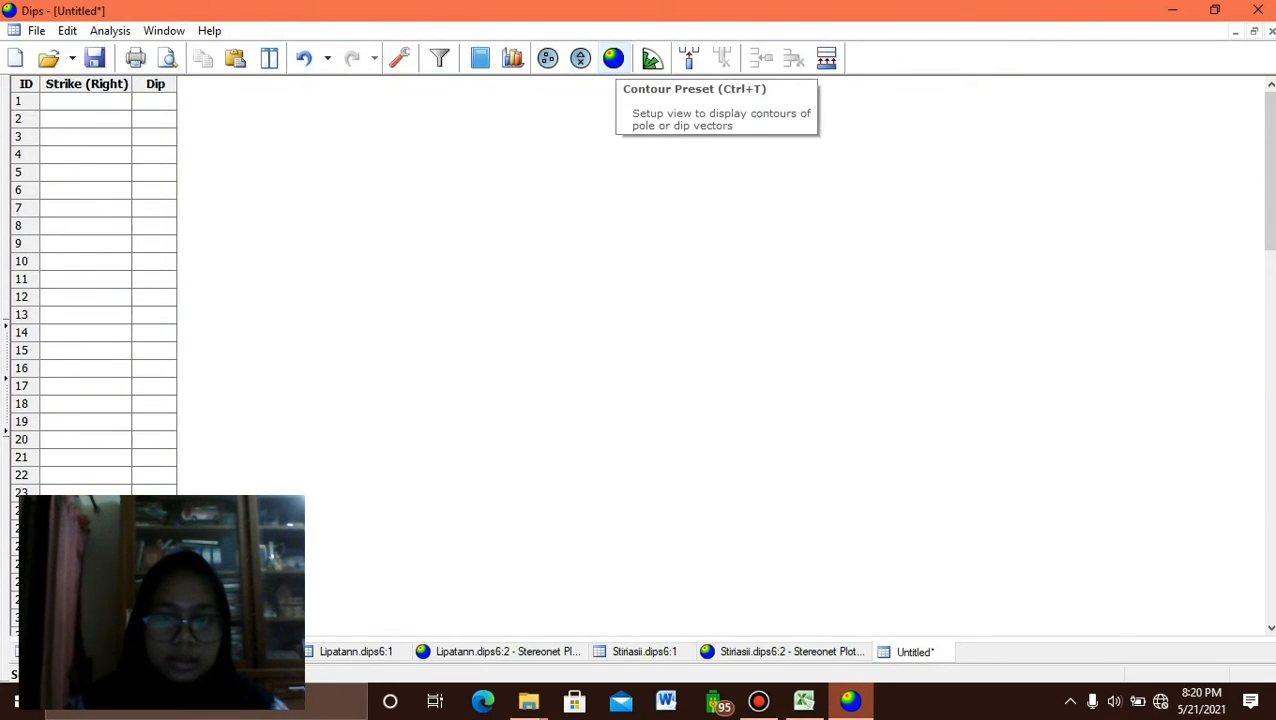
click(613, 58)
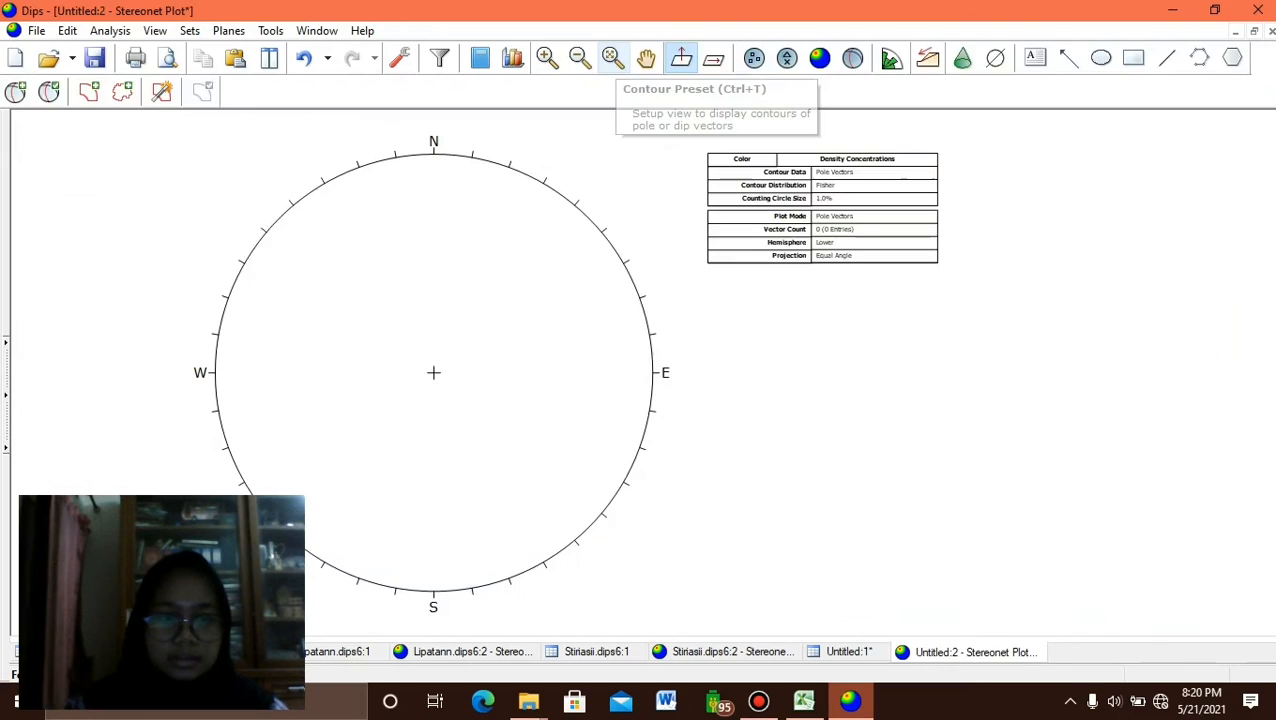
Look up the first Bidang sesar entry in the Excel data dips workbook and start a user plane at strike/dip 145/43.
click(803, 700)
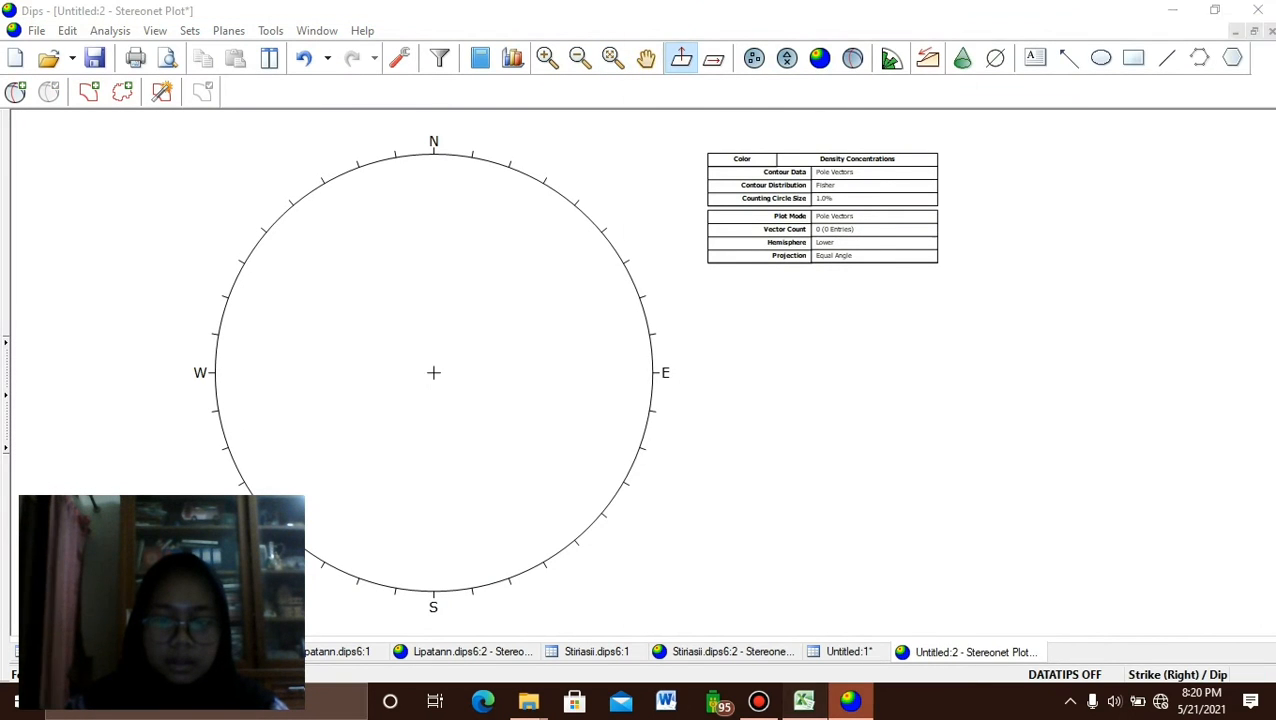
click(698, 218)
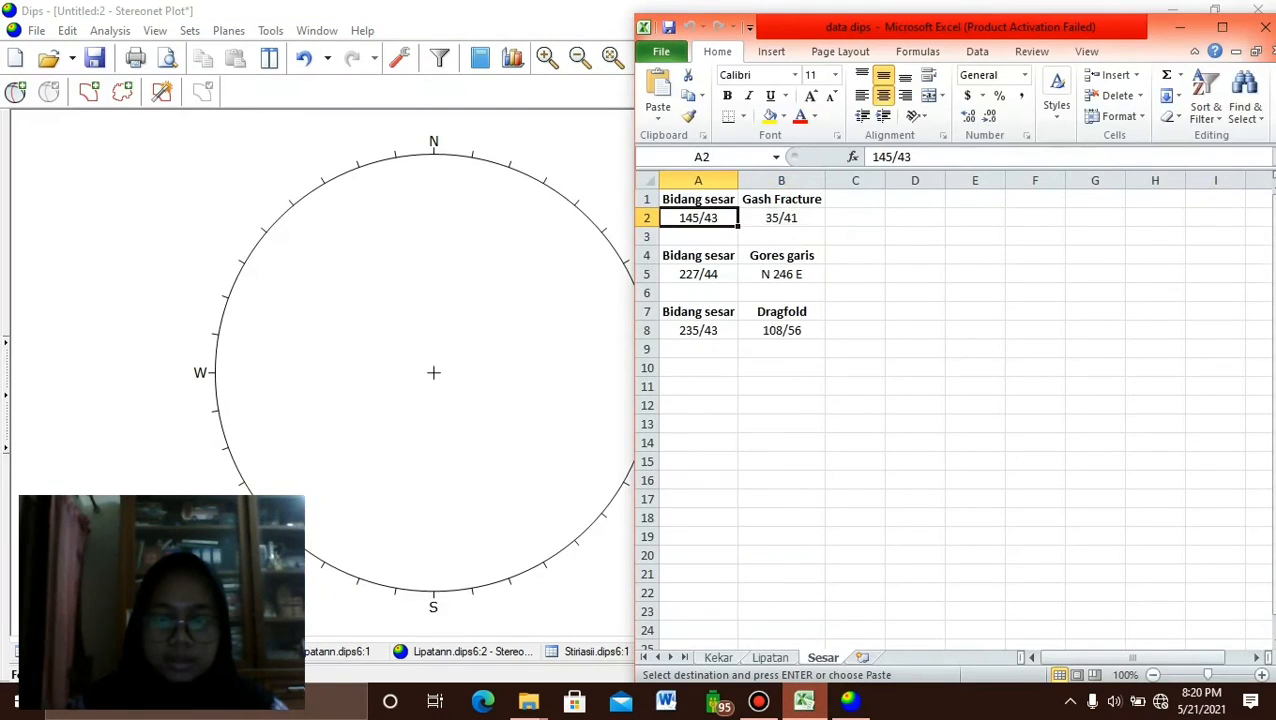
click(781, 218)
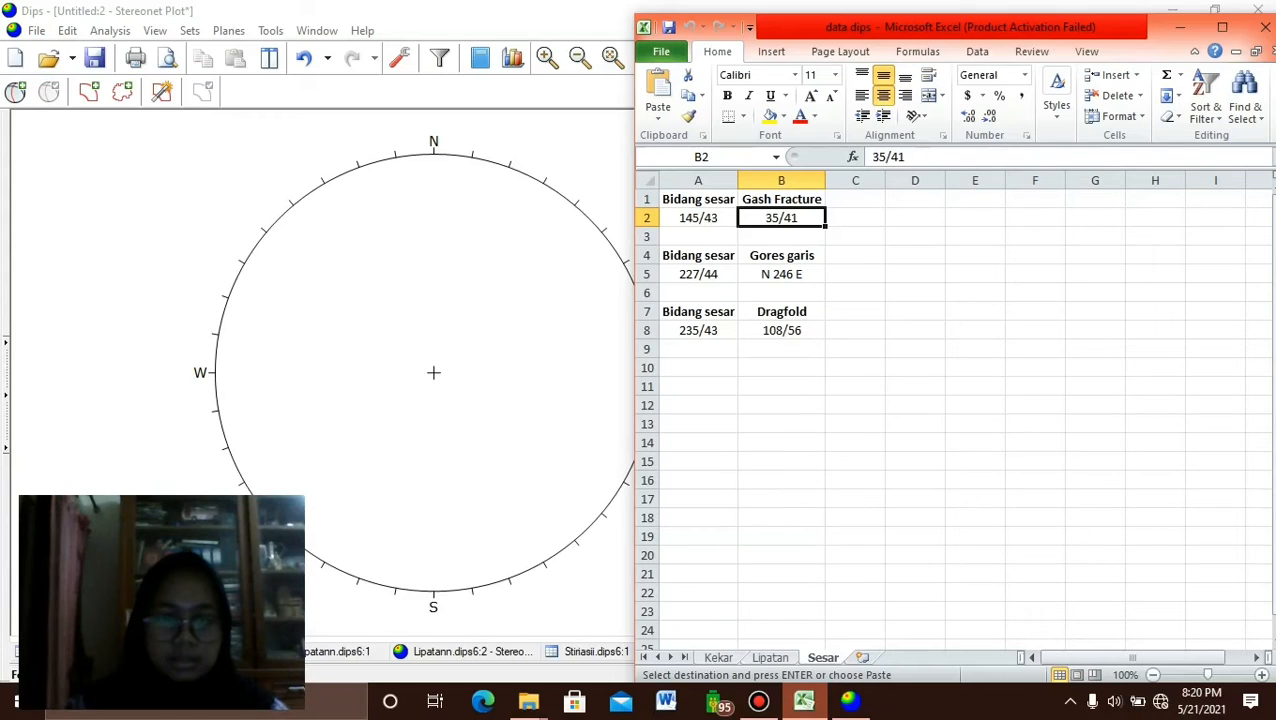
click(16, 92)
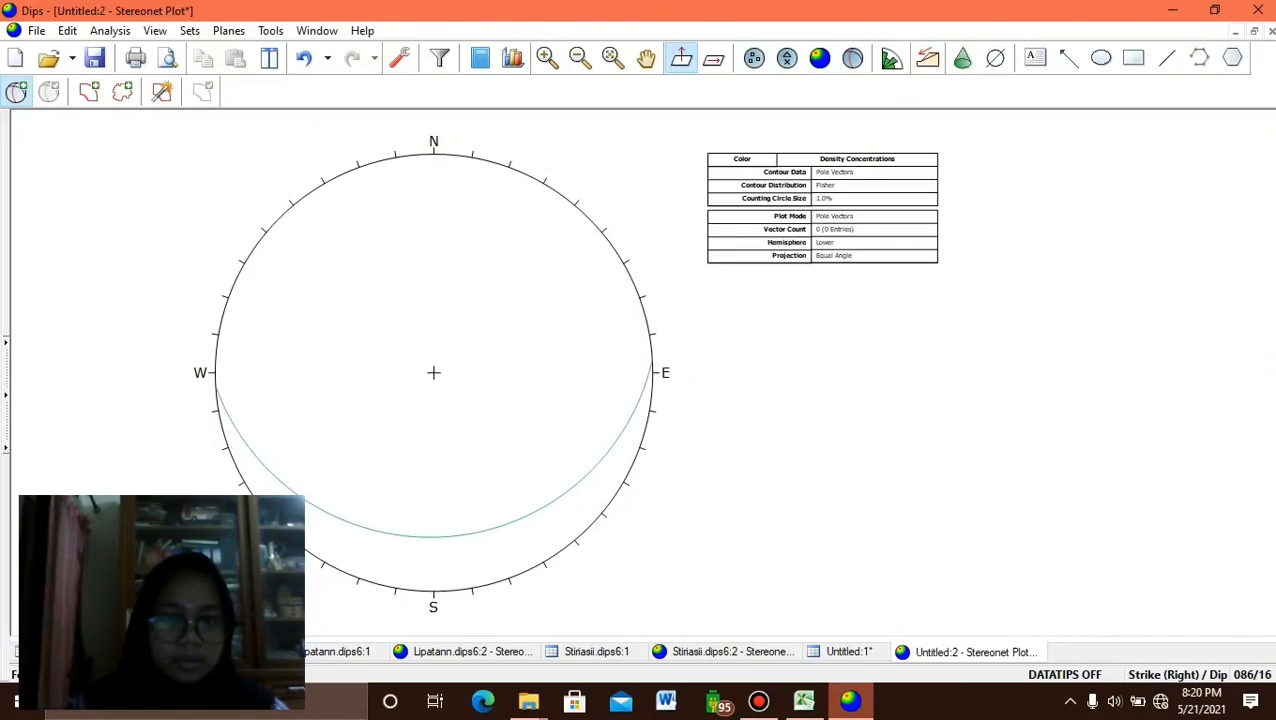
click(433, 372)
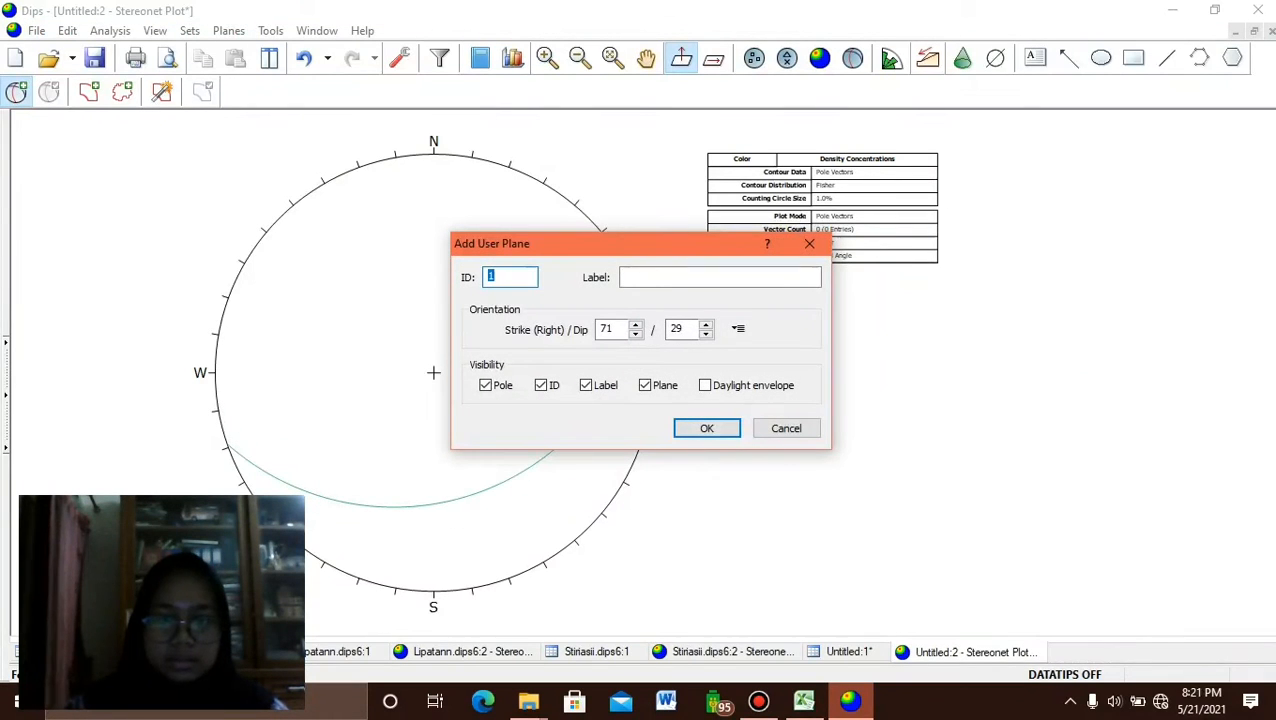
key(alt+Tab)
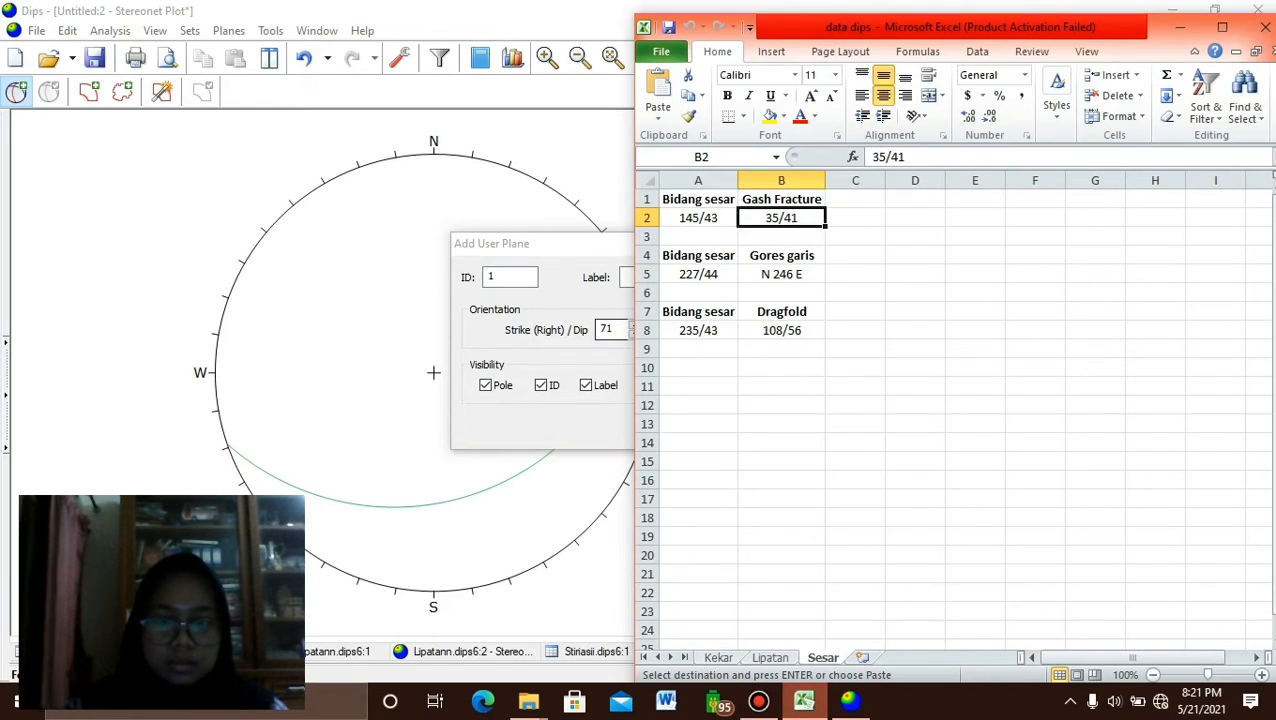
key(alt+Tab)
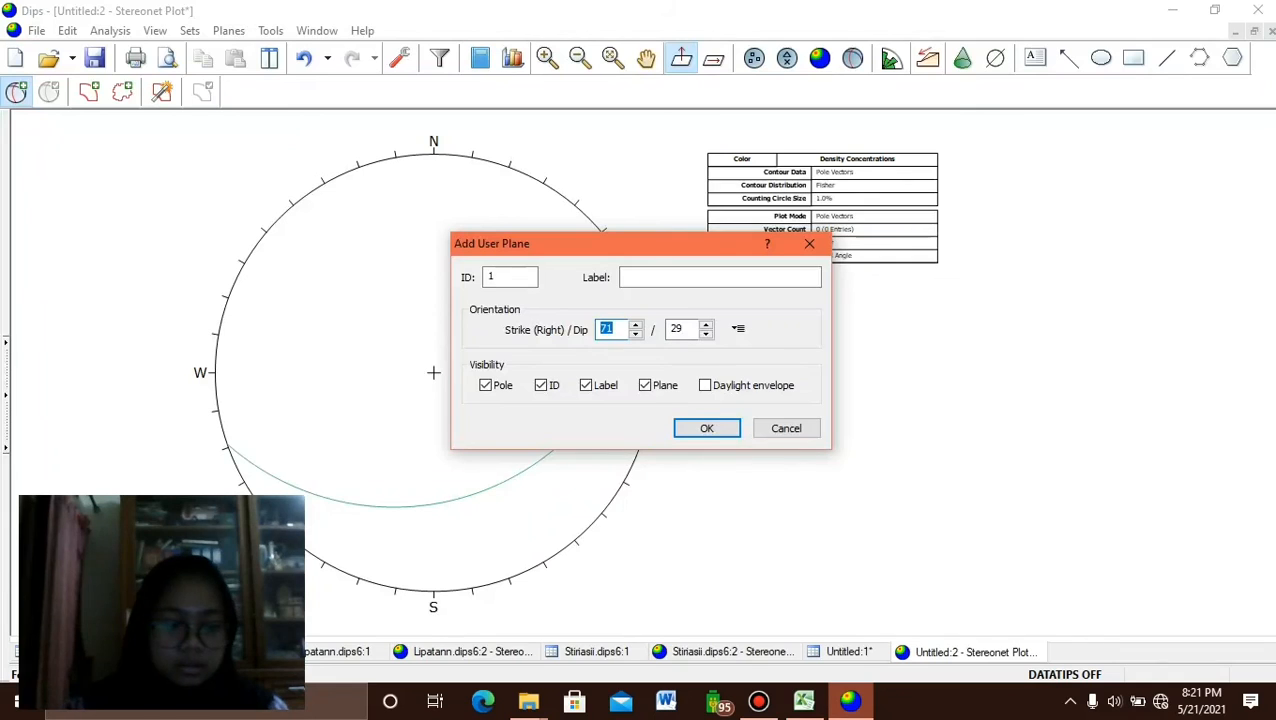
text(145)
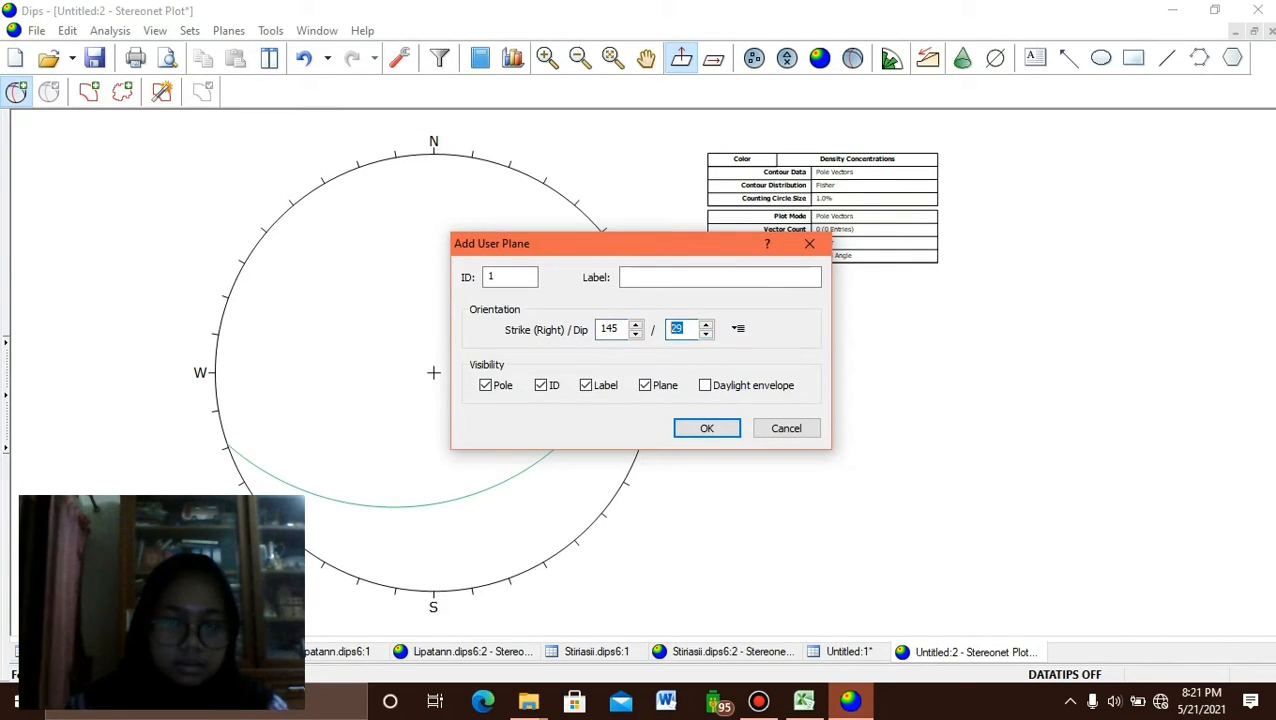
text(43)
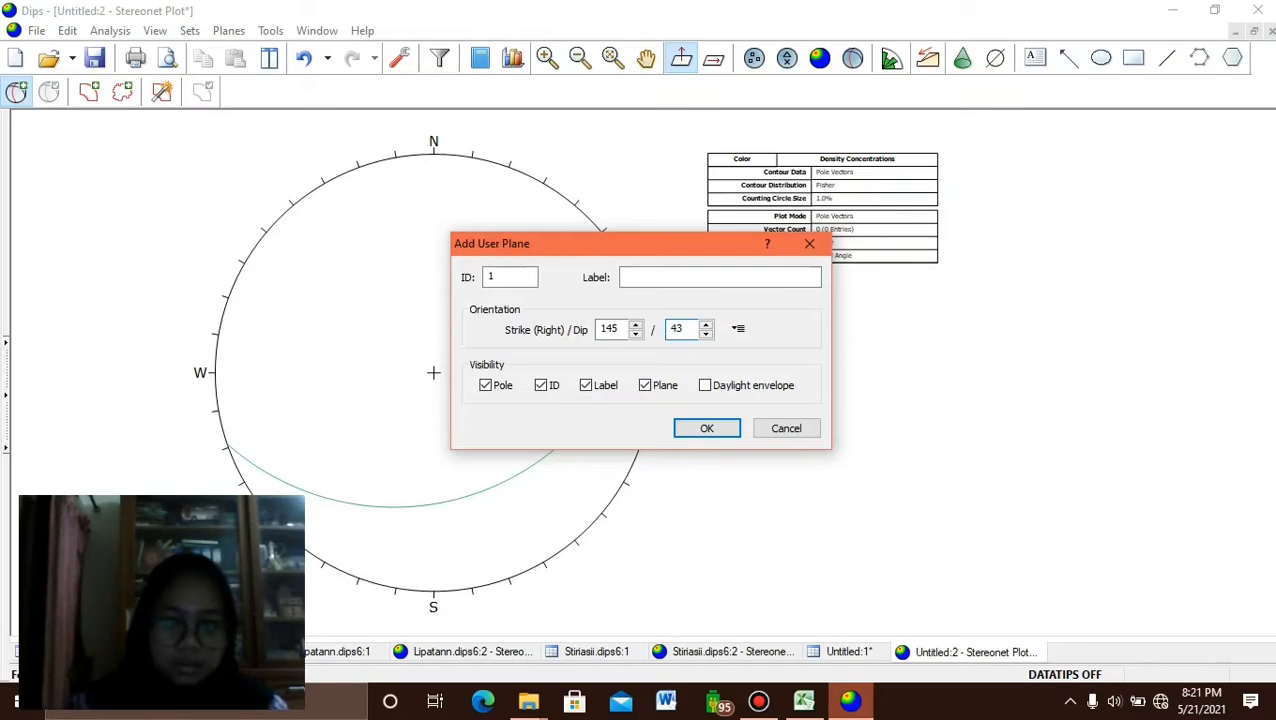
Label the new user plane Fault Plane and add it with only its label and plane visible.
key(alt+Tab)
click(804, 702)
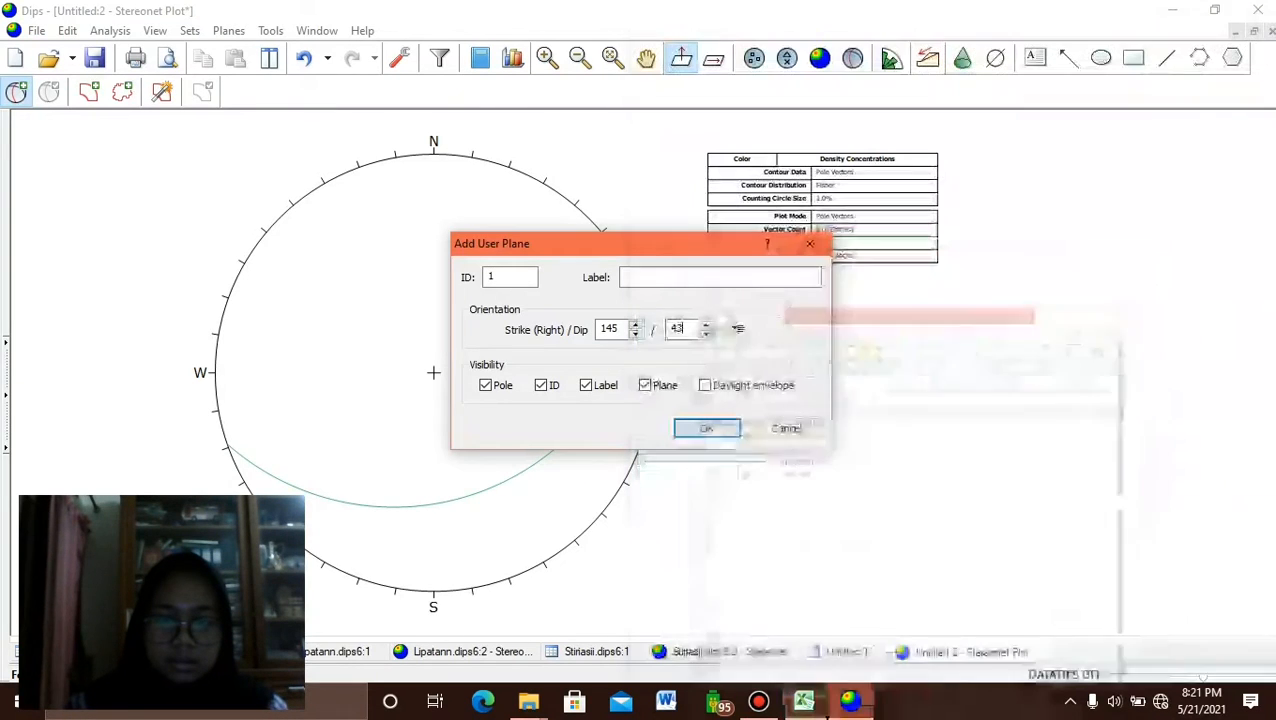
click(719, 277)
text(Fault P)
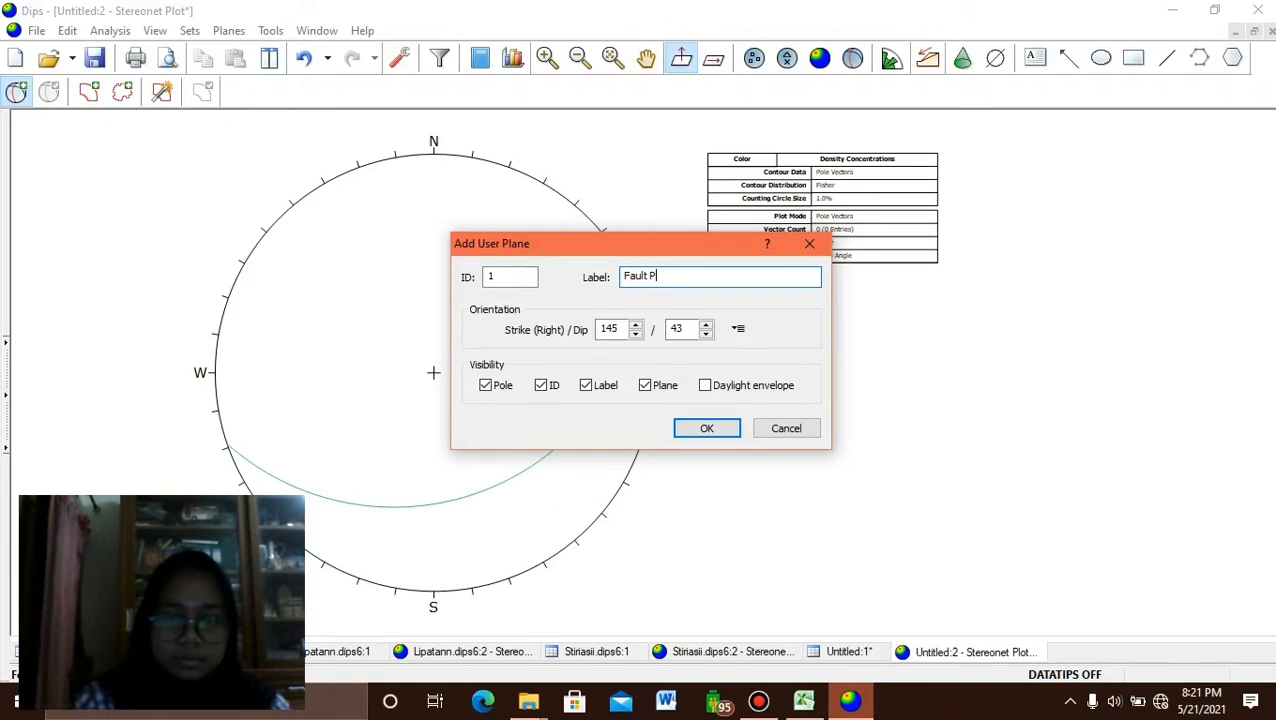
text(lane)
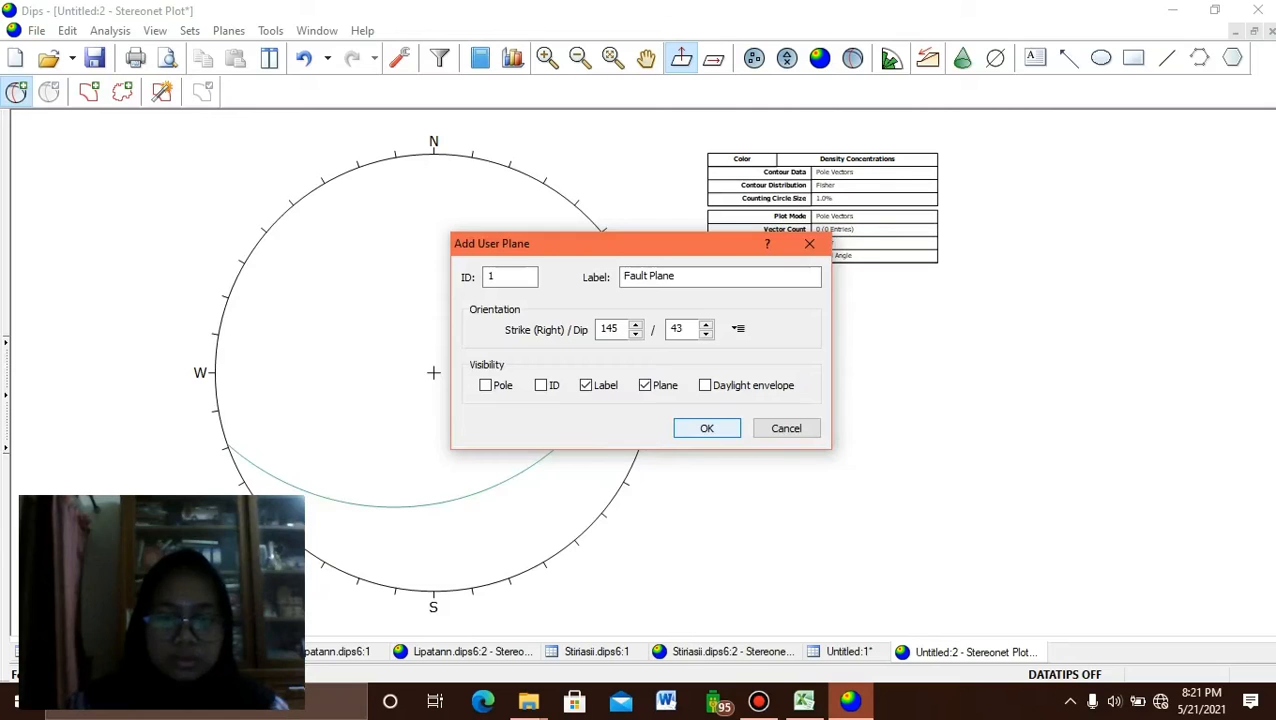
key(Return)
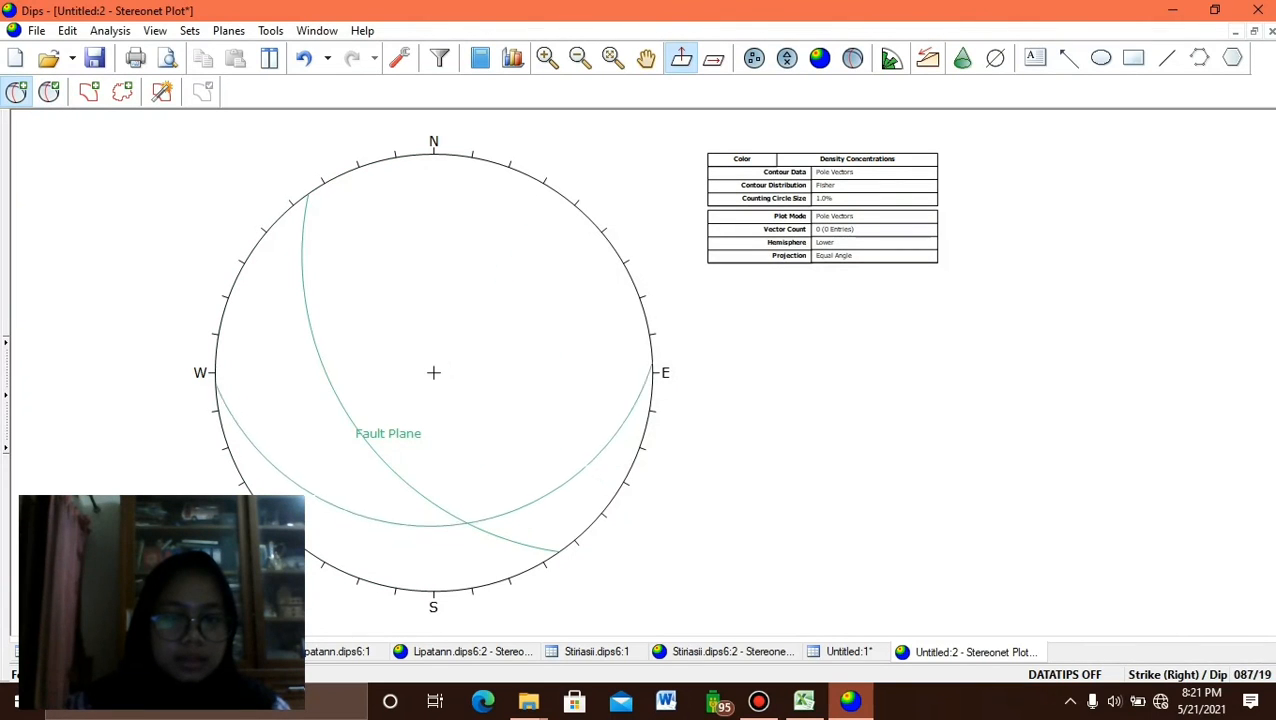
Start another user plane, look up the Gash Fracture entry in the Excel data dips workbook, and set the plane's strike/dip to 35/41.
click(448, 515)
click(804, 701)
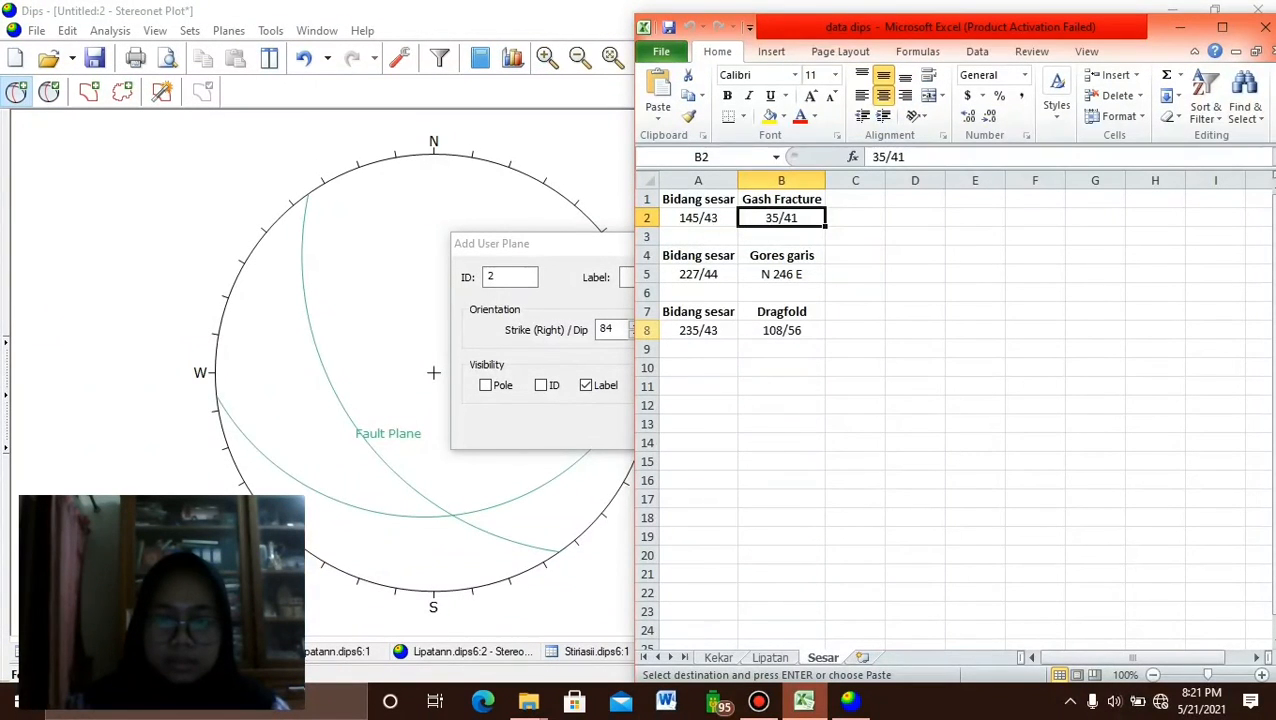
click(433, 372)
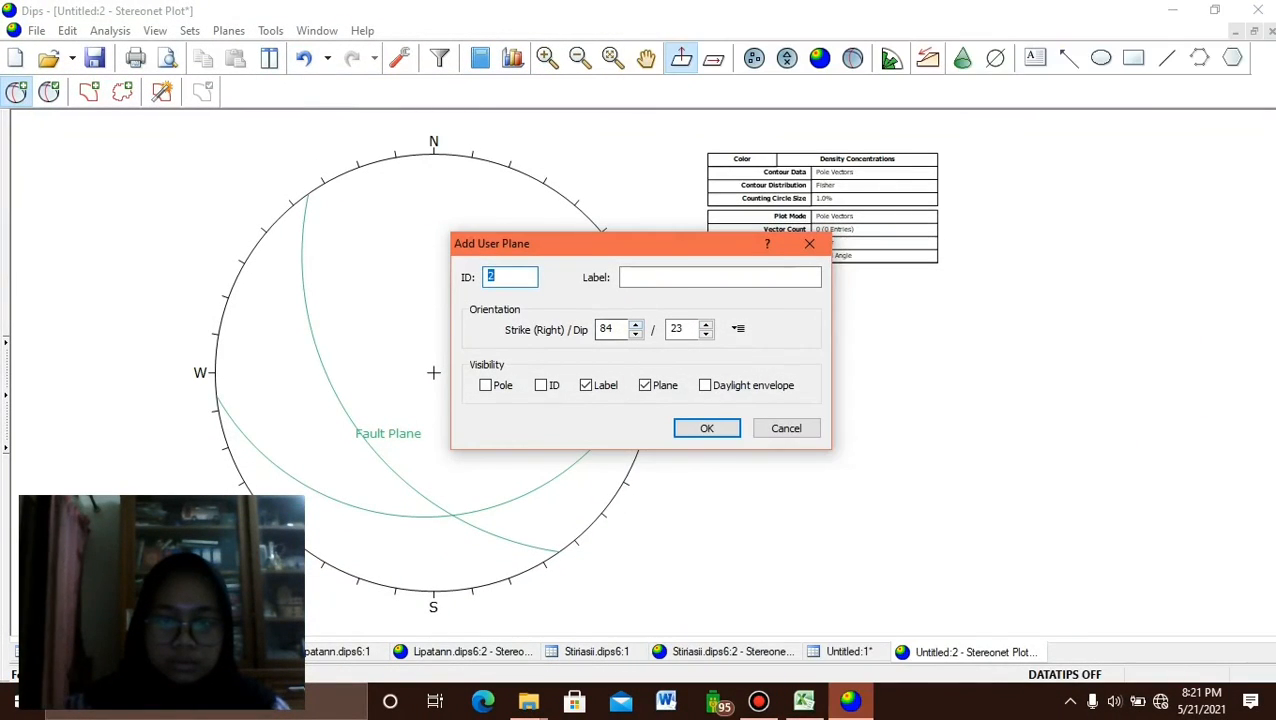
key(Tab)
text(35)
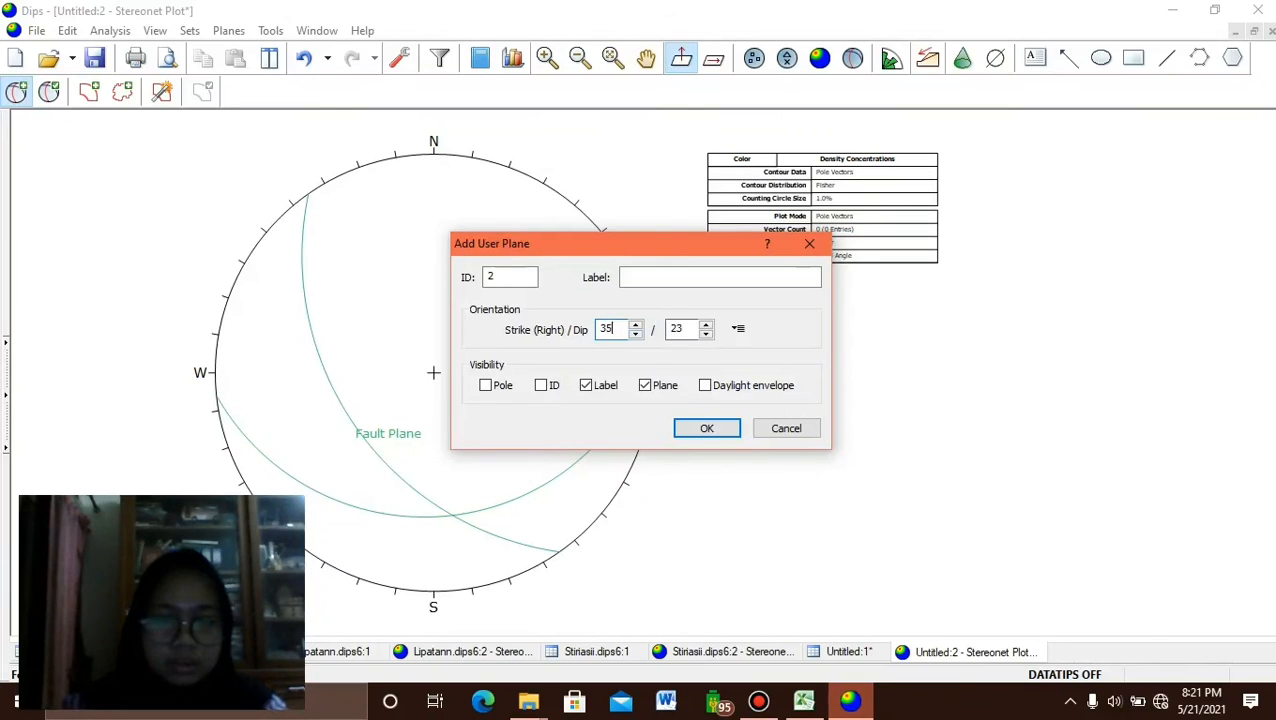
key(Tab)
text(41)
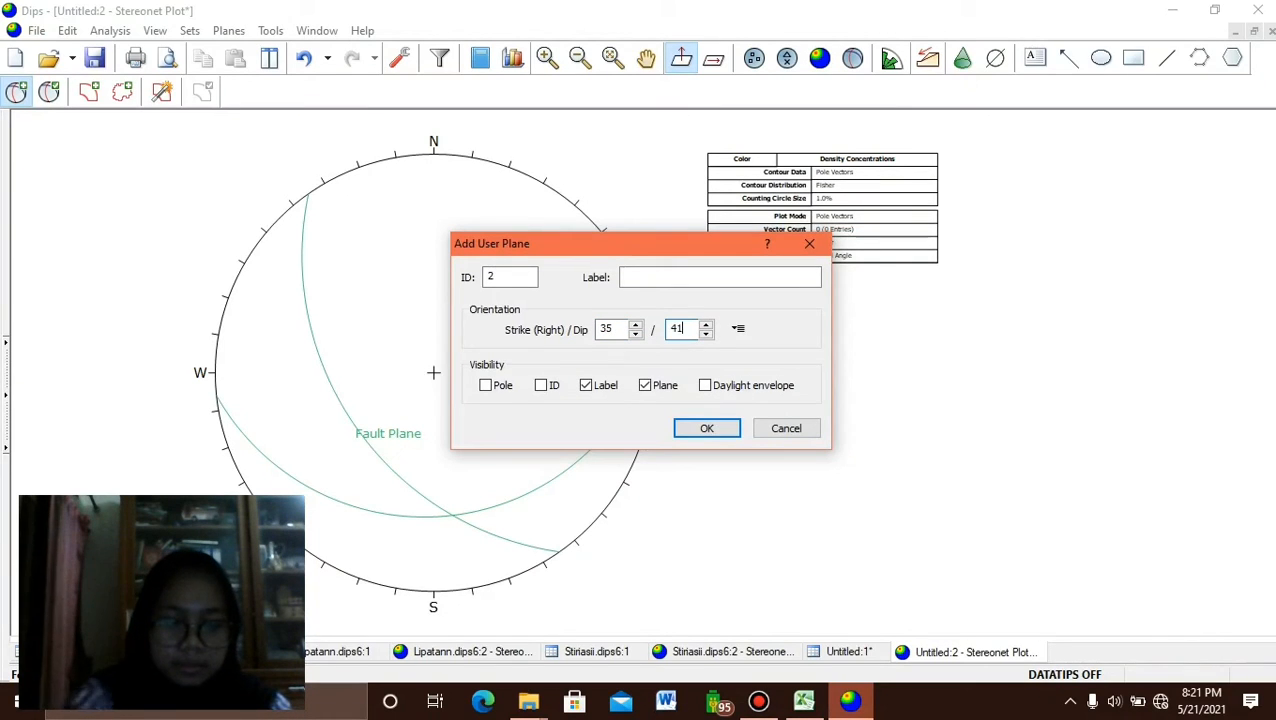
Label the new user plane Gash Fracture, recheck the workbook data, and add the plane.
key(Tab)
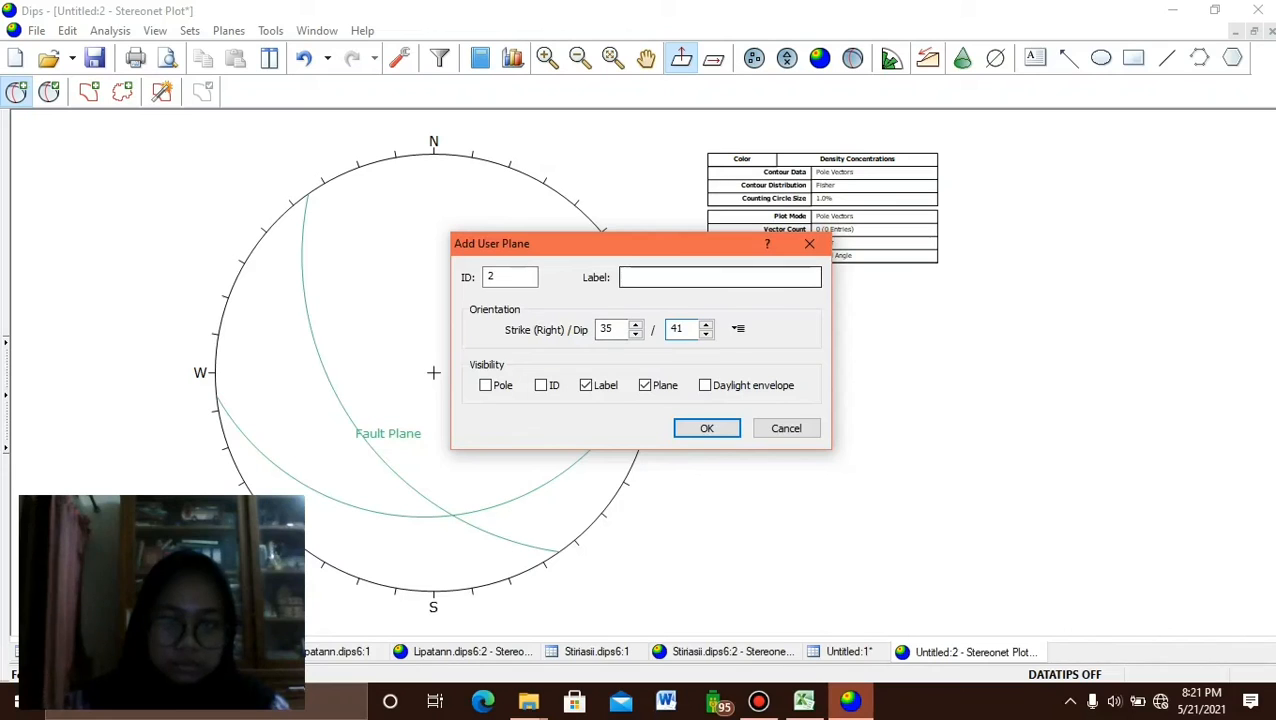
text(Gash F)
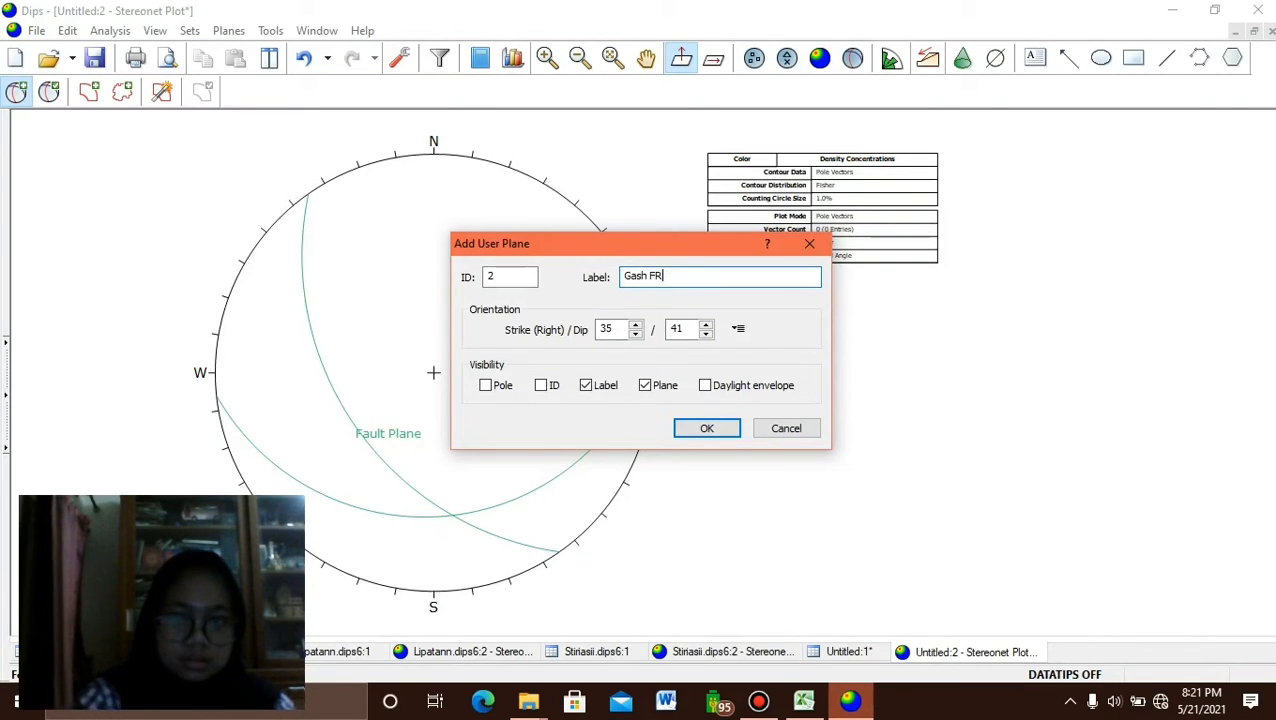
text(R)
key(BackSpace)
text(ract)
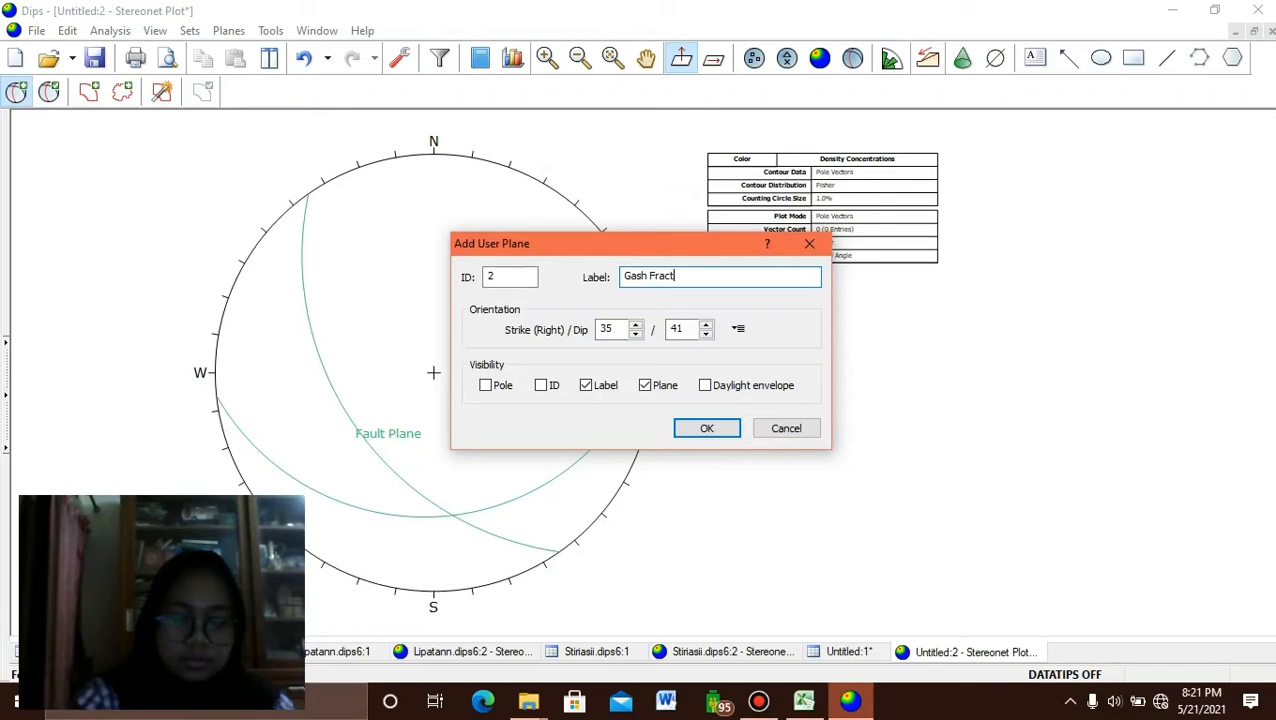
text(ure)
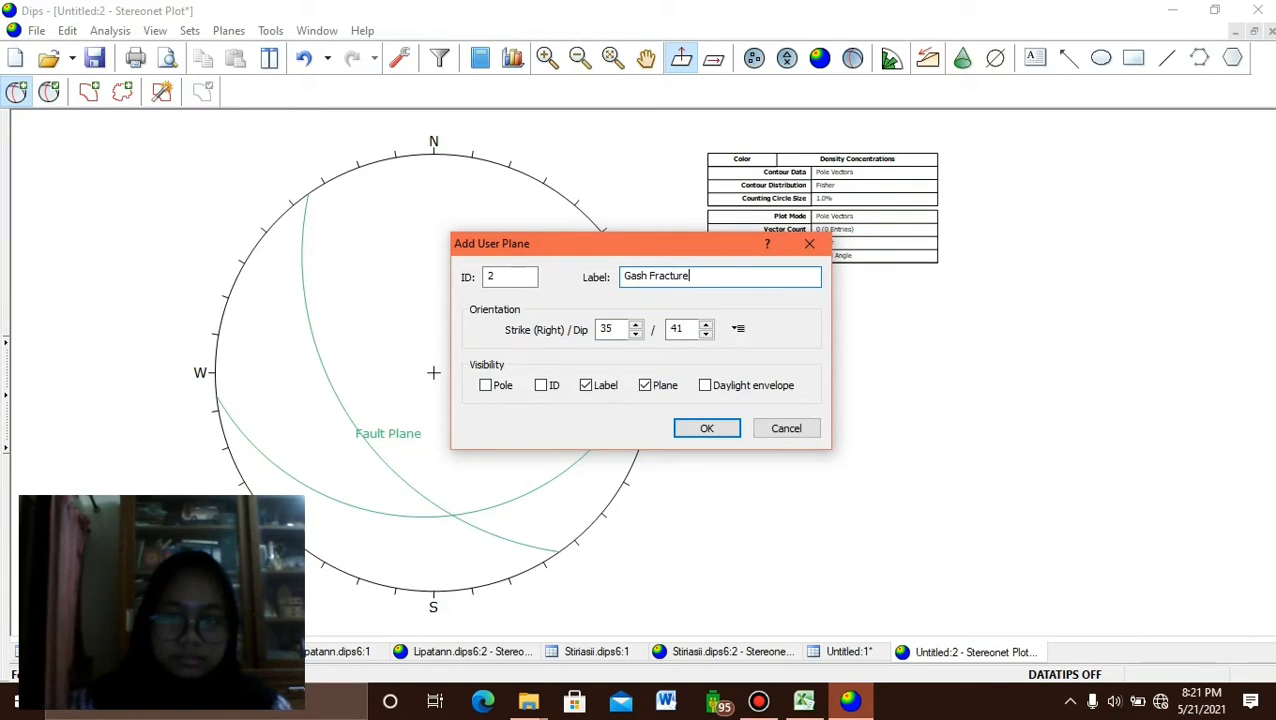
key(alt+Tab)
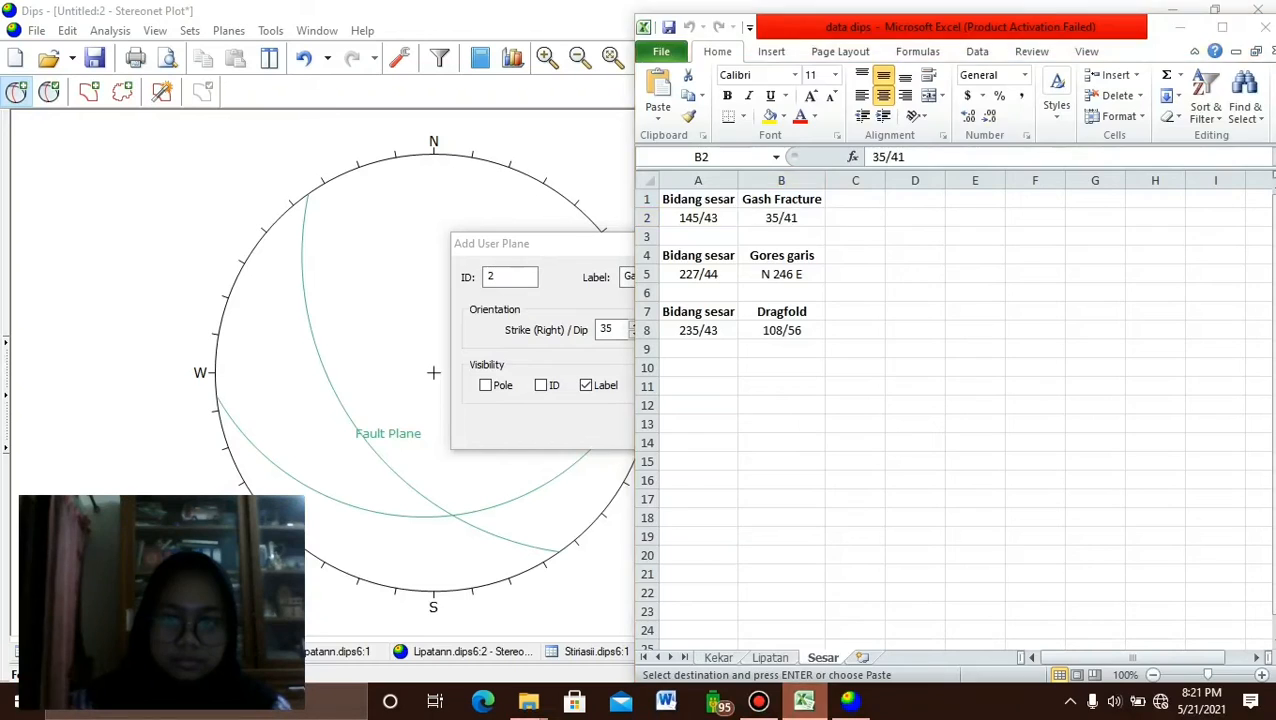
key(alt+Tab)
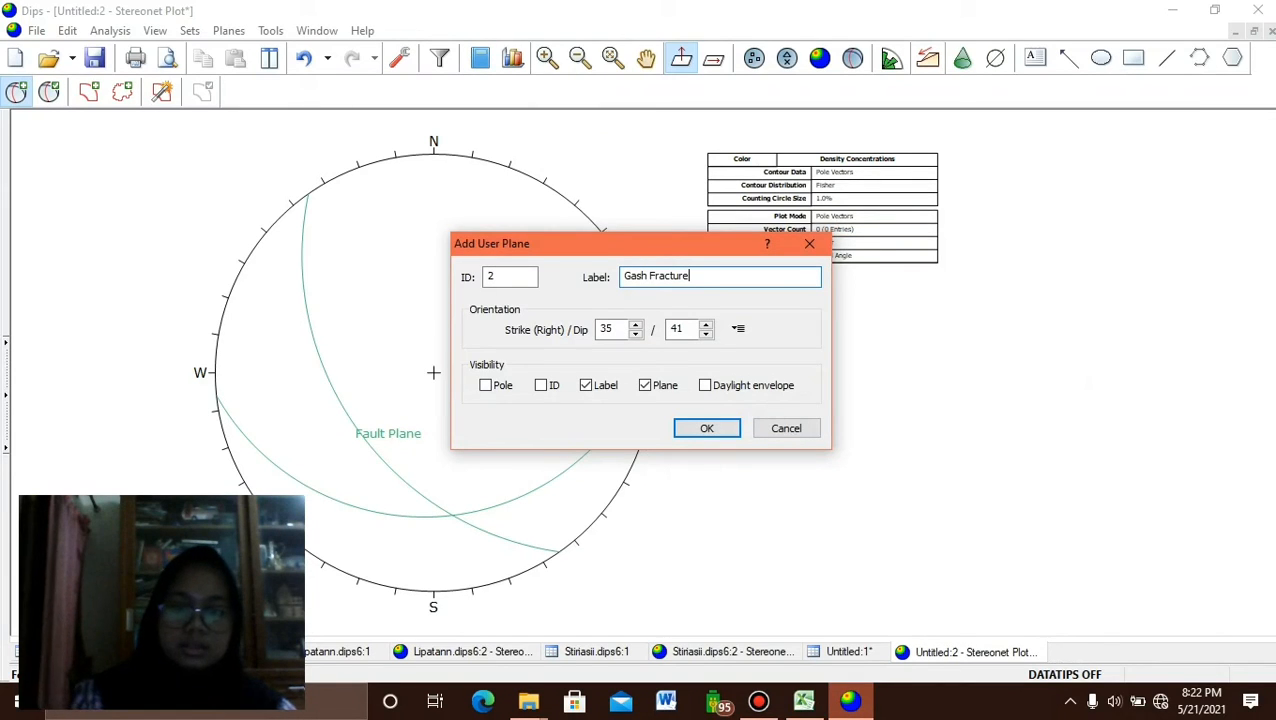
key(Return)
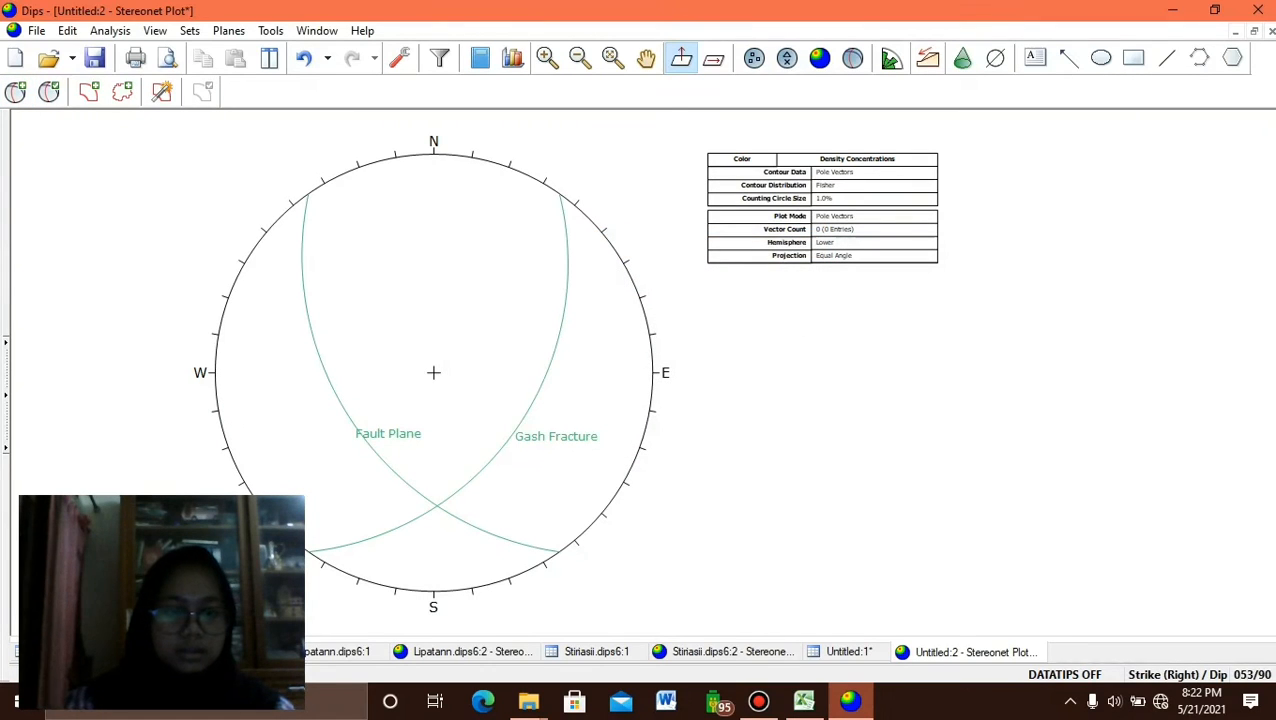
Add a user plane at 268/63 labelled Sigma 2, showing only its pole and label, where the Fault Plane and Gash Fracture arcs cross.
click(15, 91)
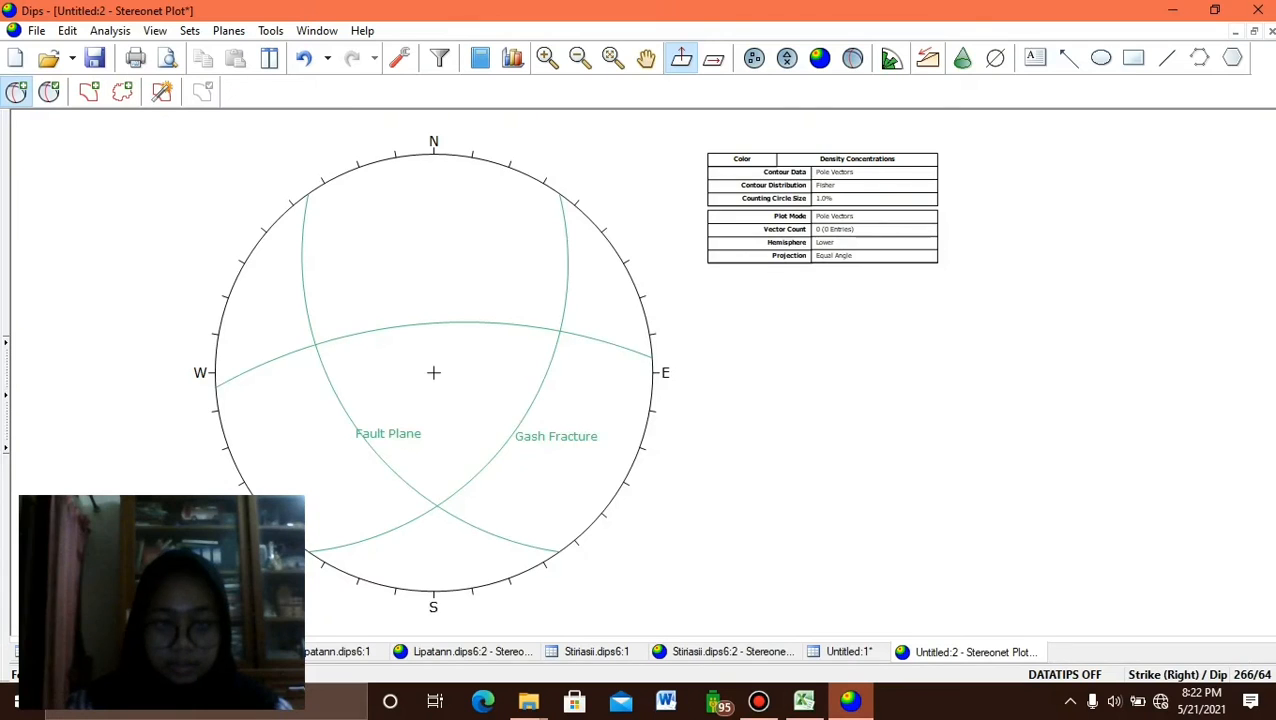
scroll(437, 505, up, 5)
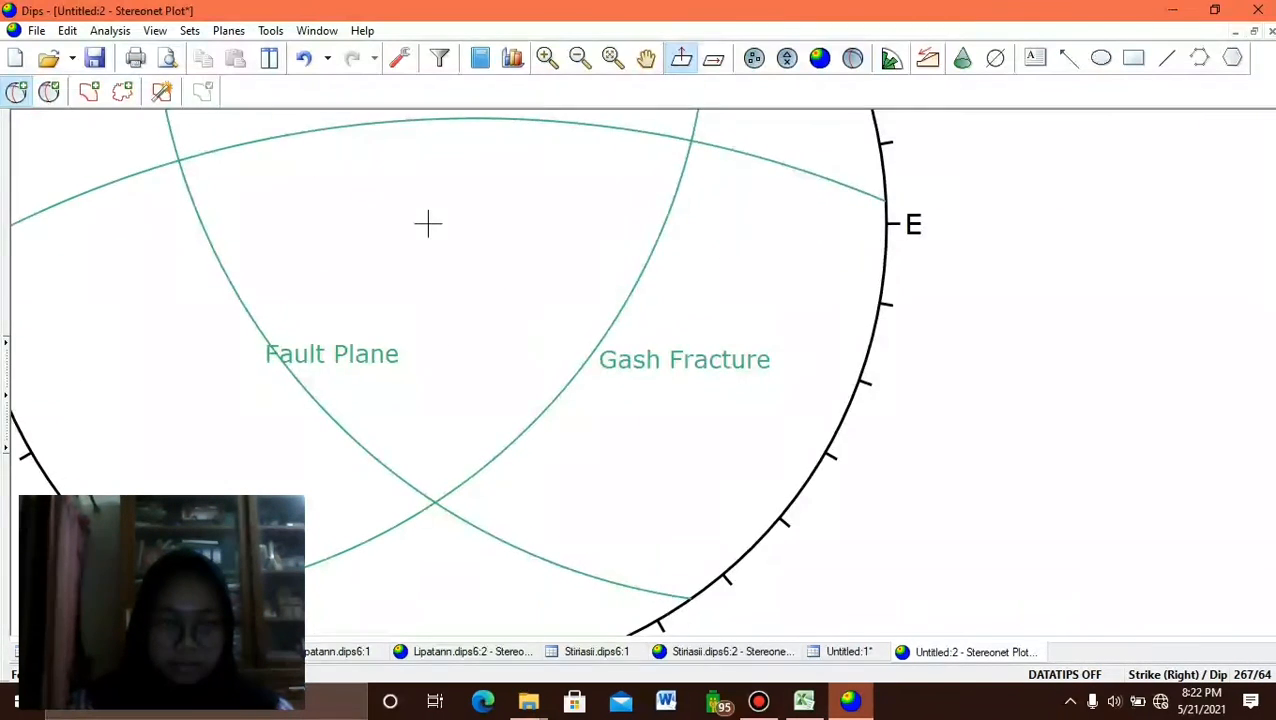
scroll(428, 224, up, 1)
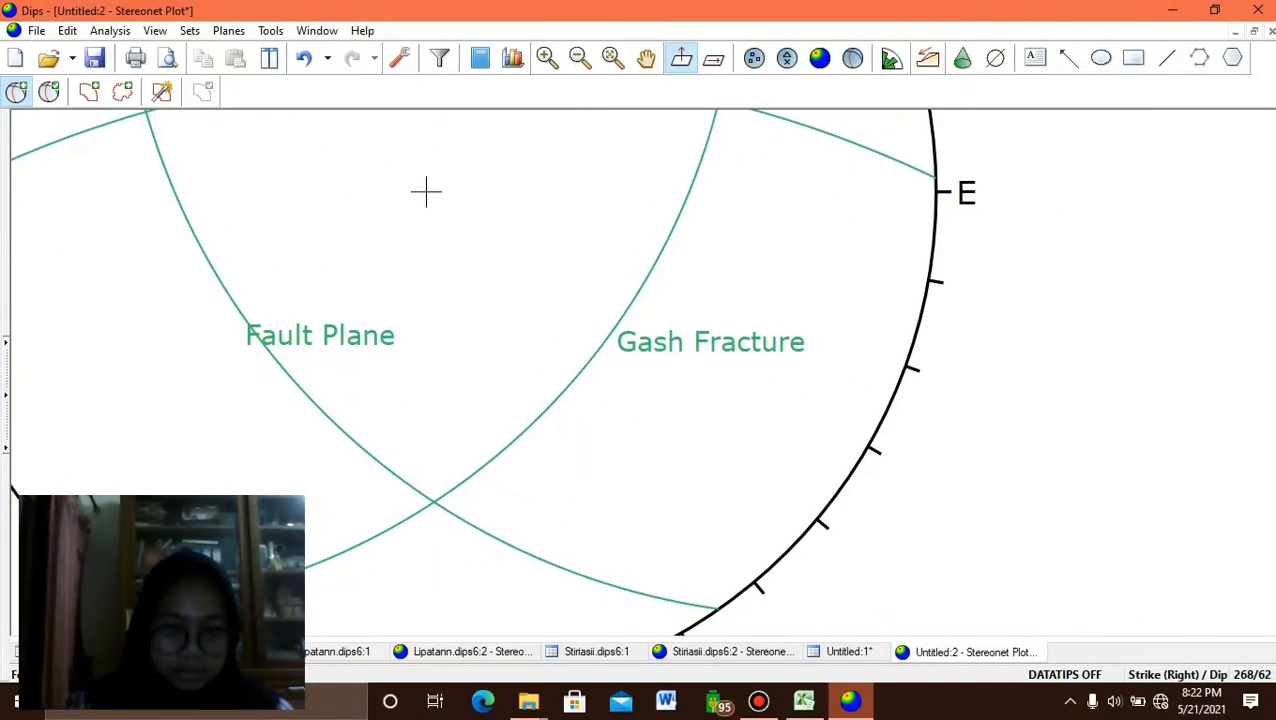
click(426, 192)
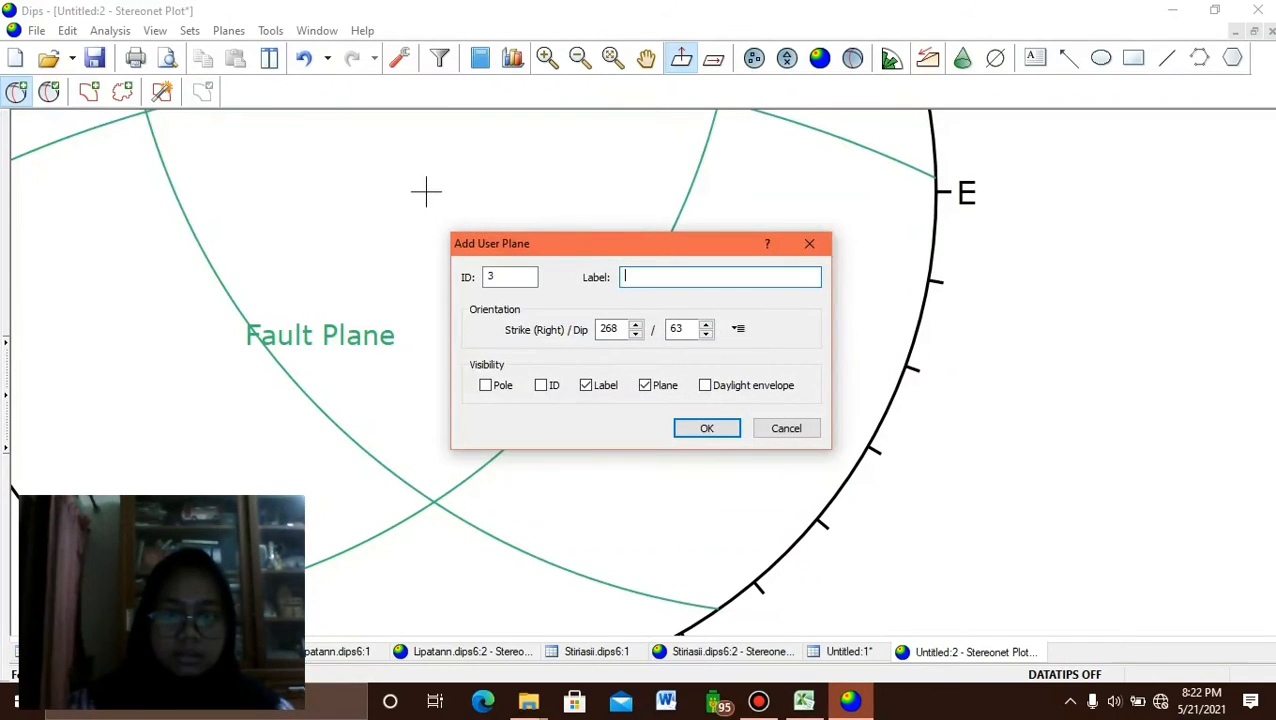
text(Sig)
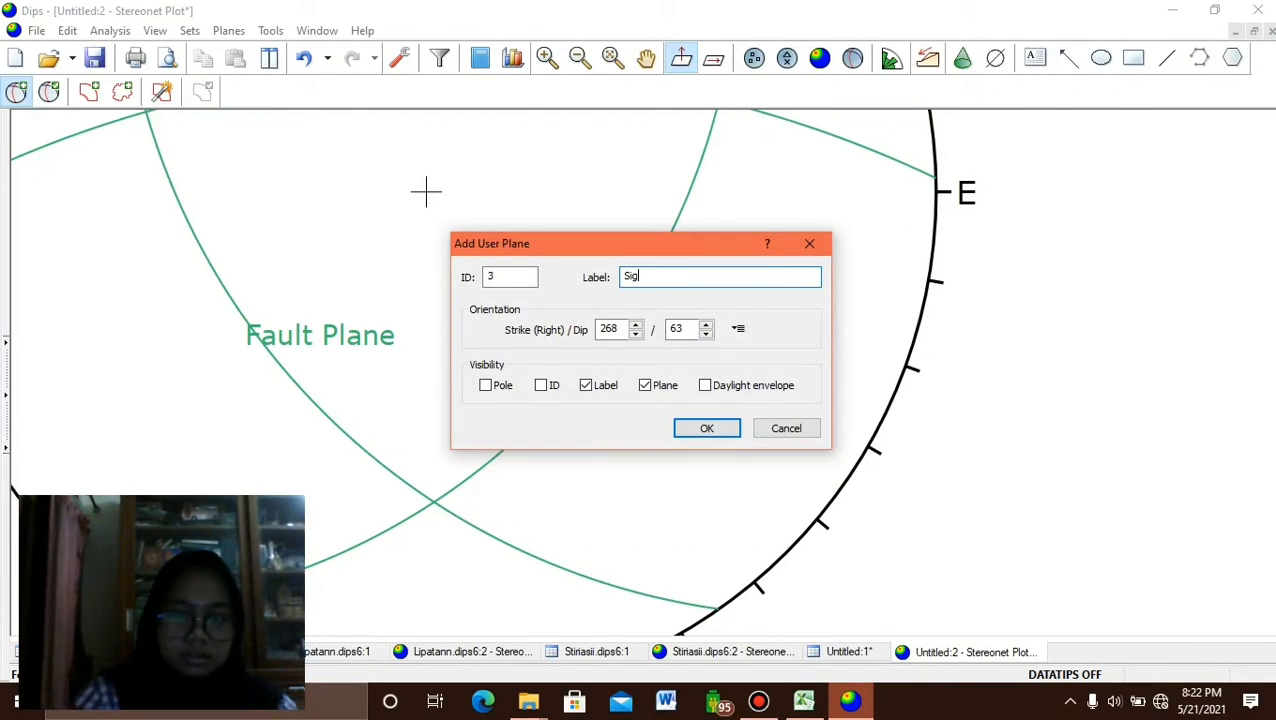
text(ma 2)
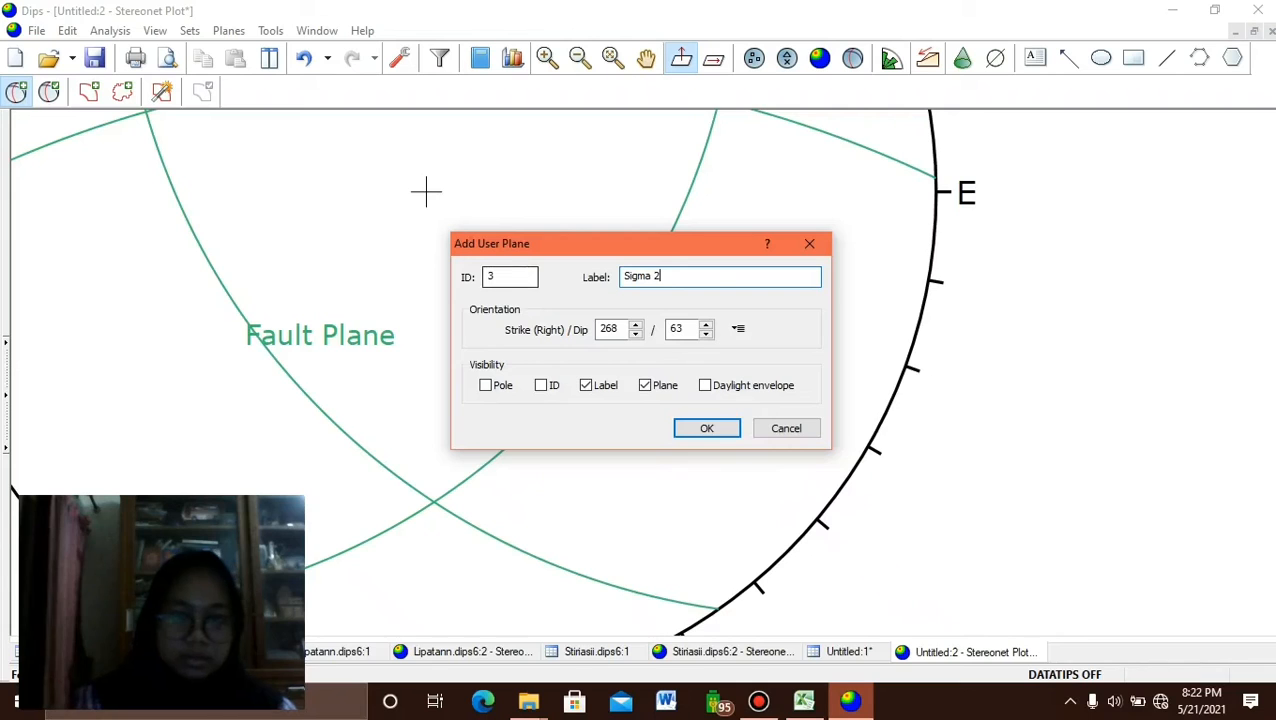
click(485, 385)
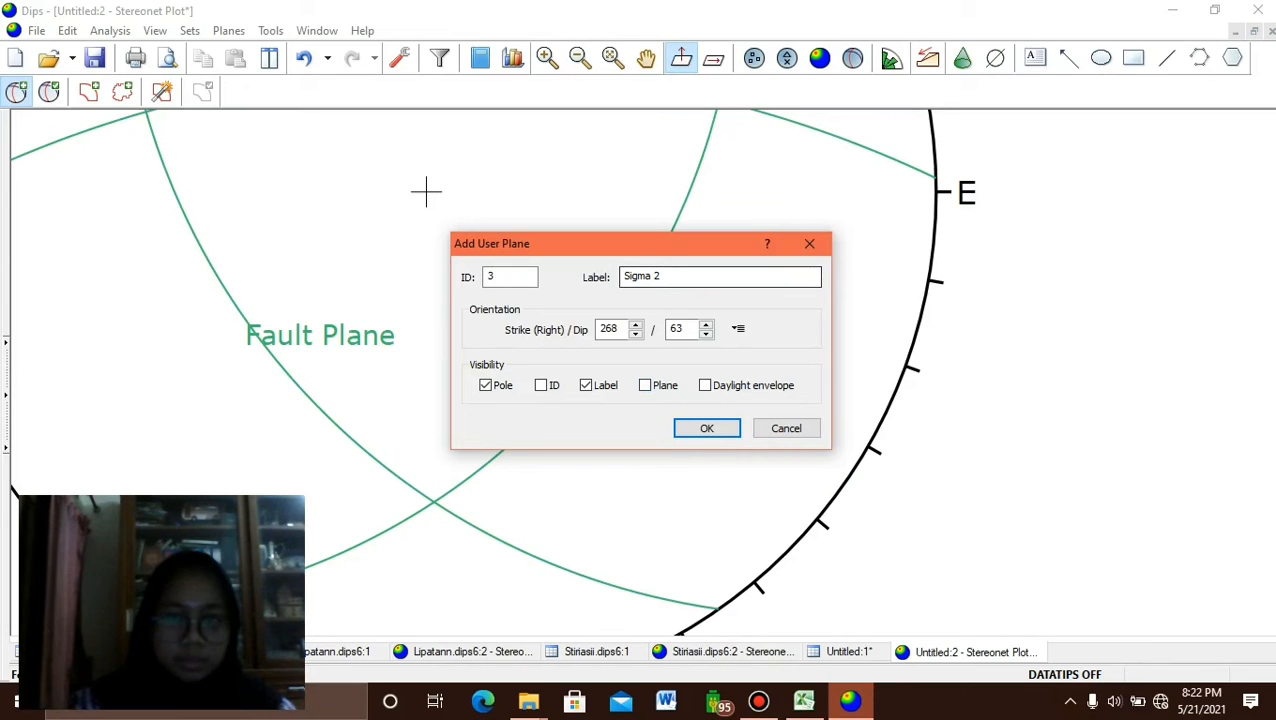
key(Return)
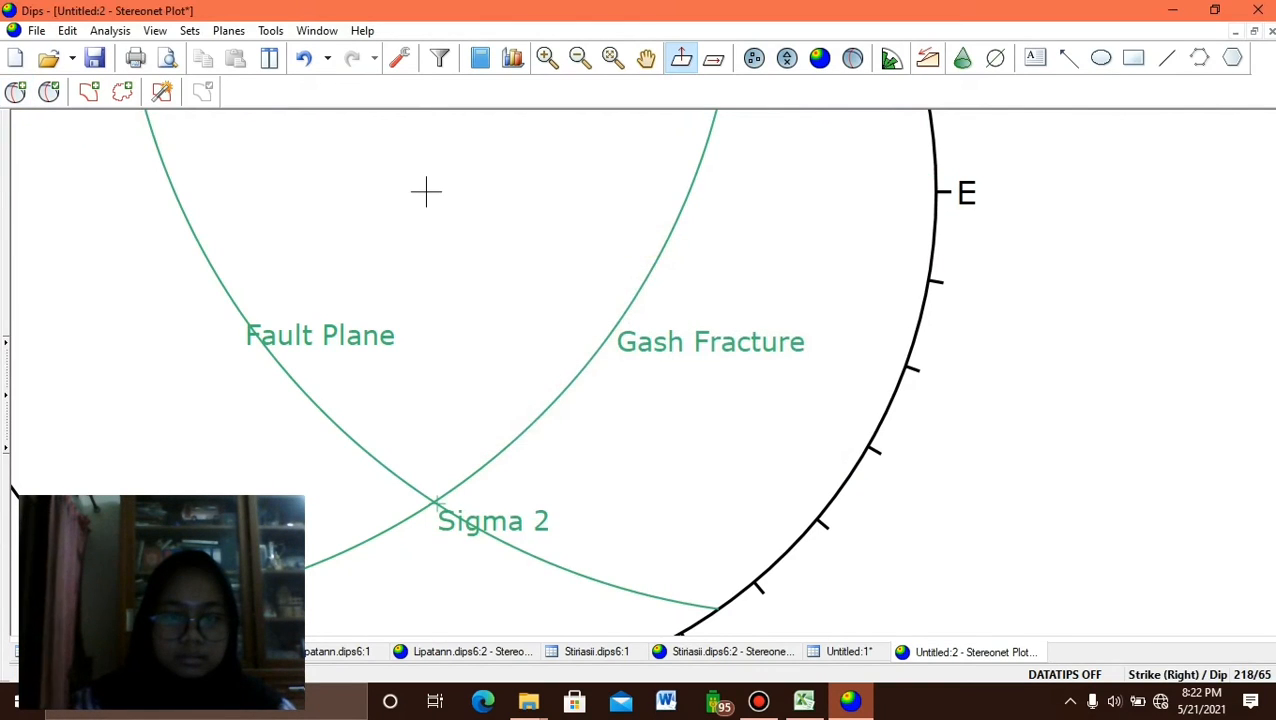
Add a user plane at 268/63 with its pole on Sigma 2, labelled Griddle Plane, showing only its label and plane.
scroll(426, 191, down, 5)
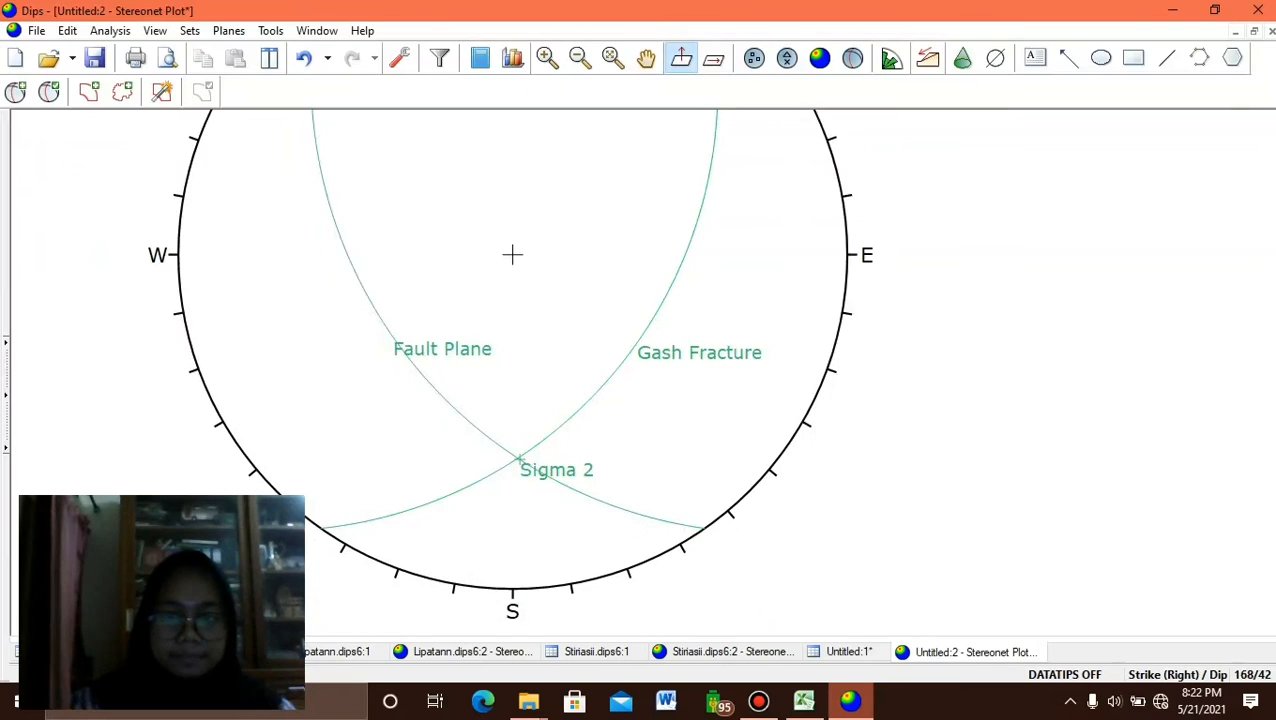
drag(512, 255, 513, 322)
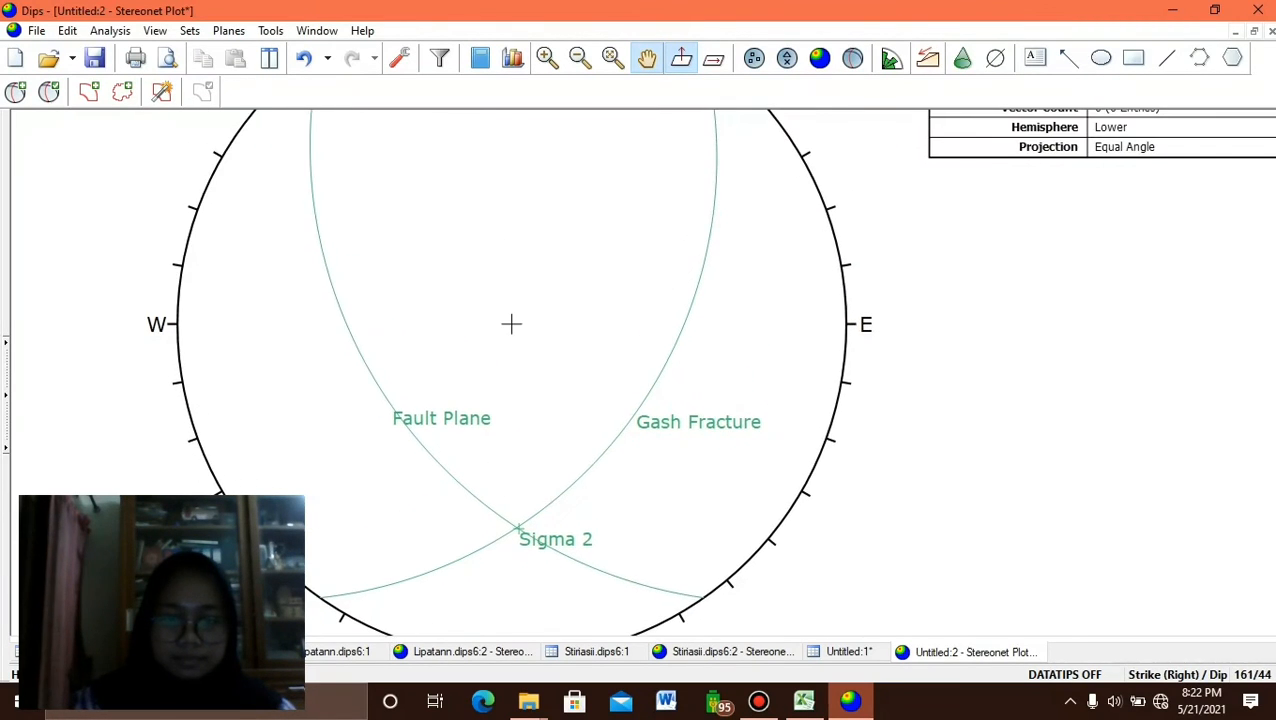
scroll(462, 339, up, 4)
drag(444, 347, 498, 232)
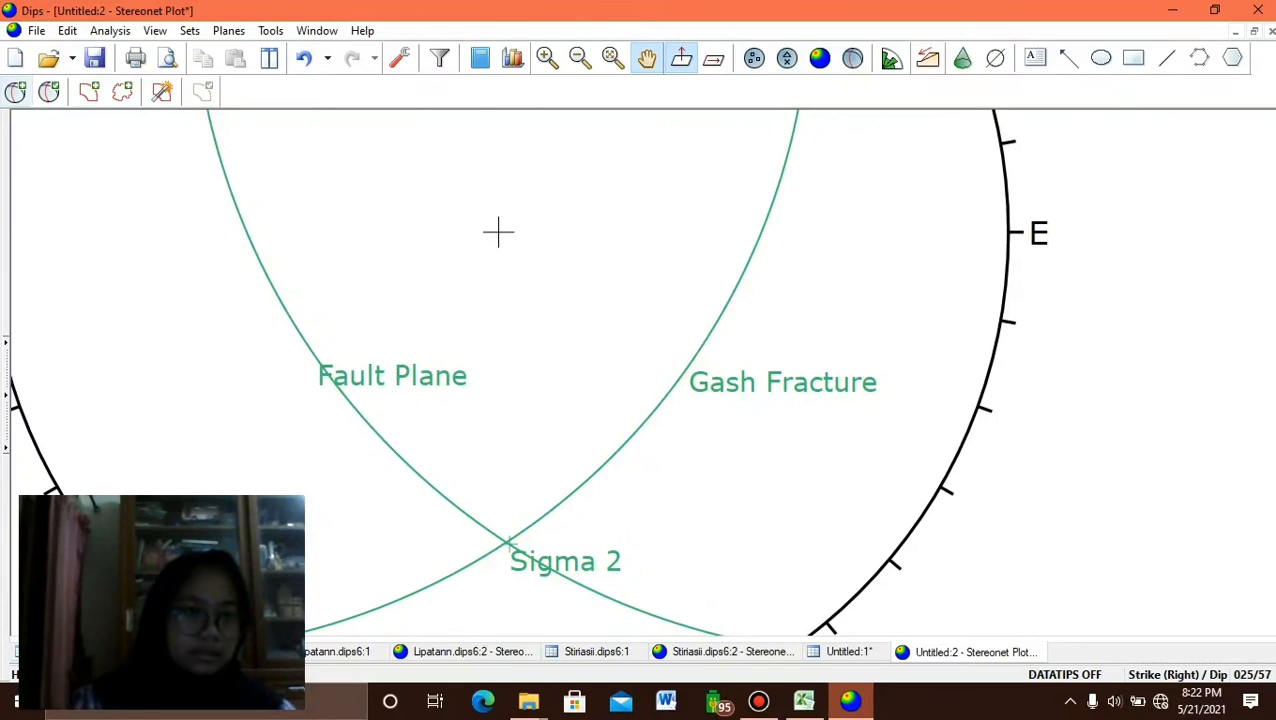
click(16, 92)
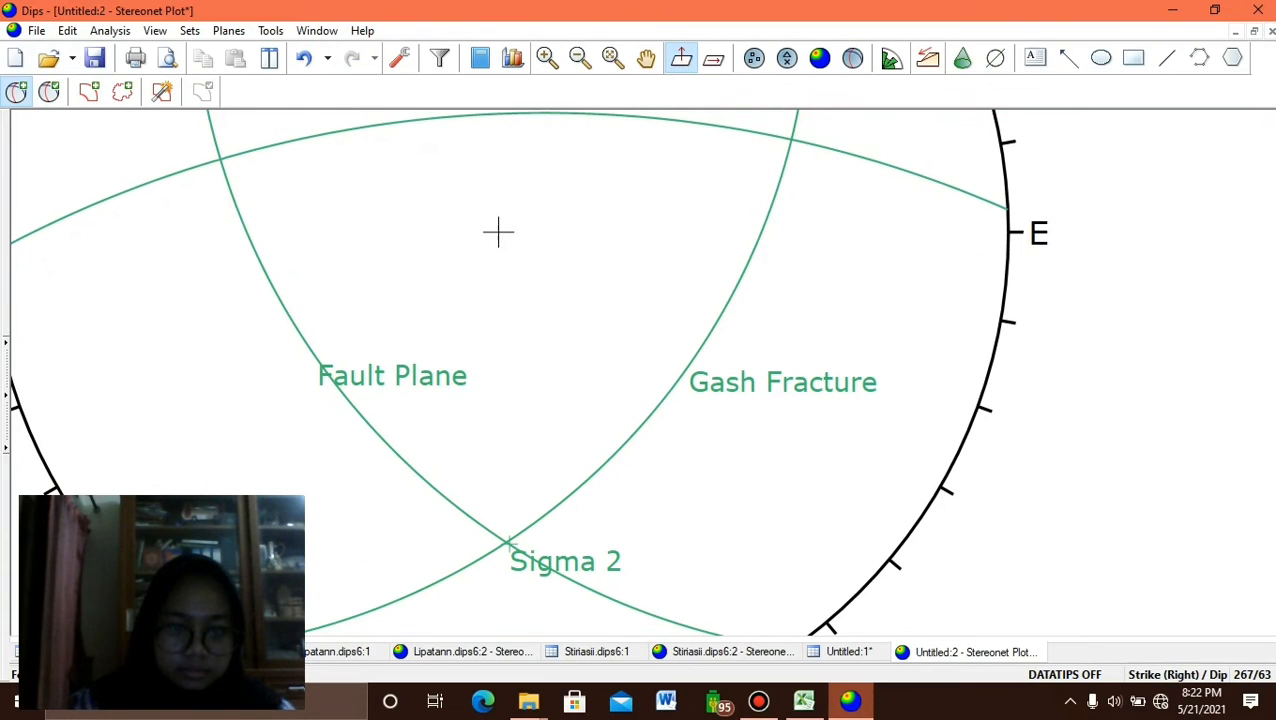
click(498, 232)
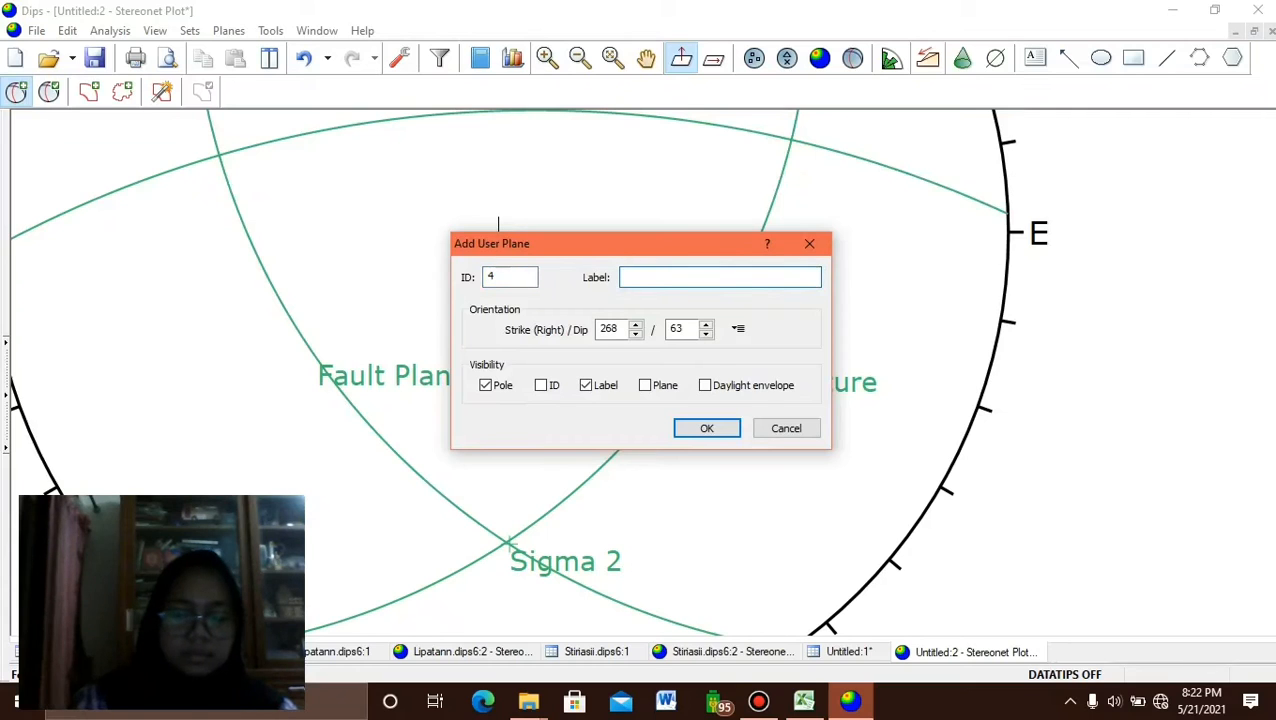
text(g)
key(BackSpace)
text(G)
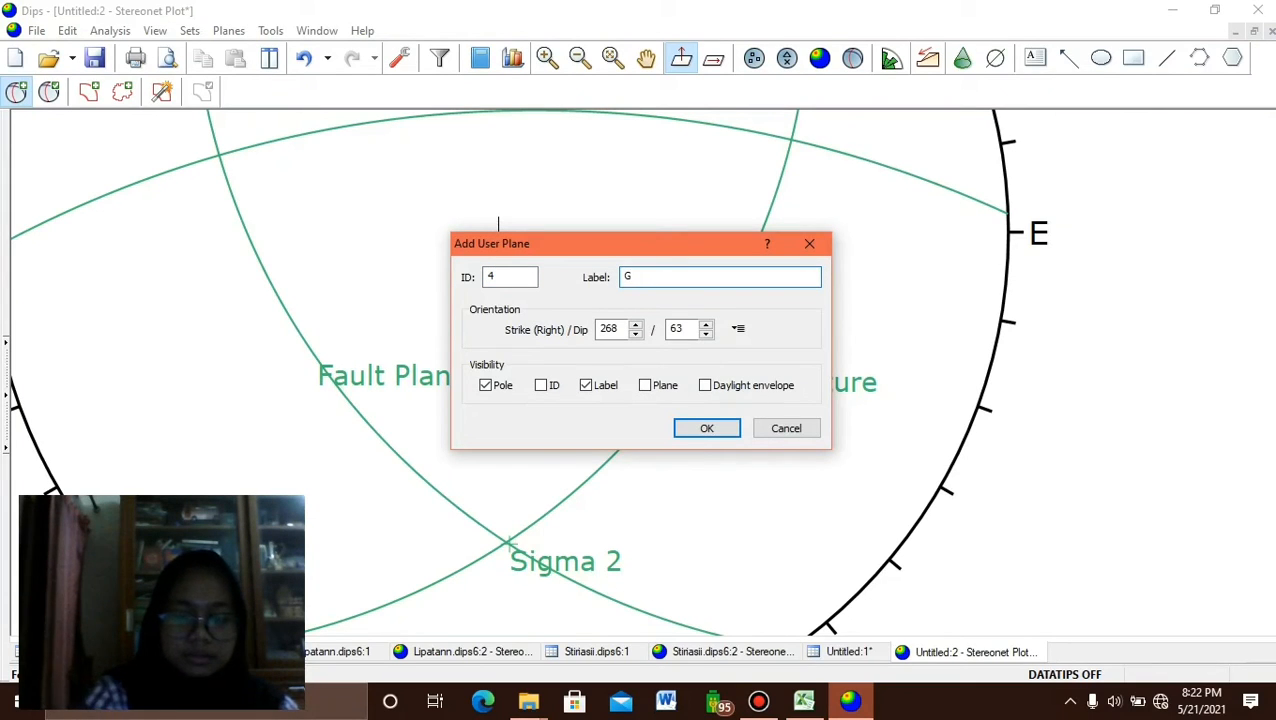
text(riddle Plane)
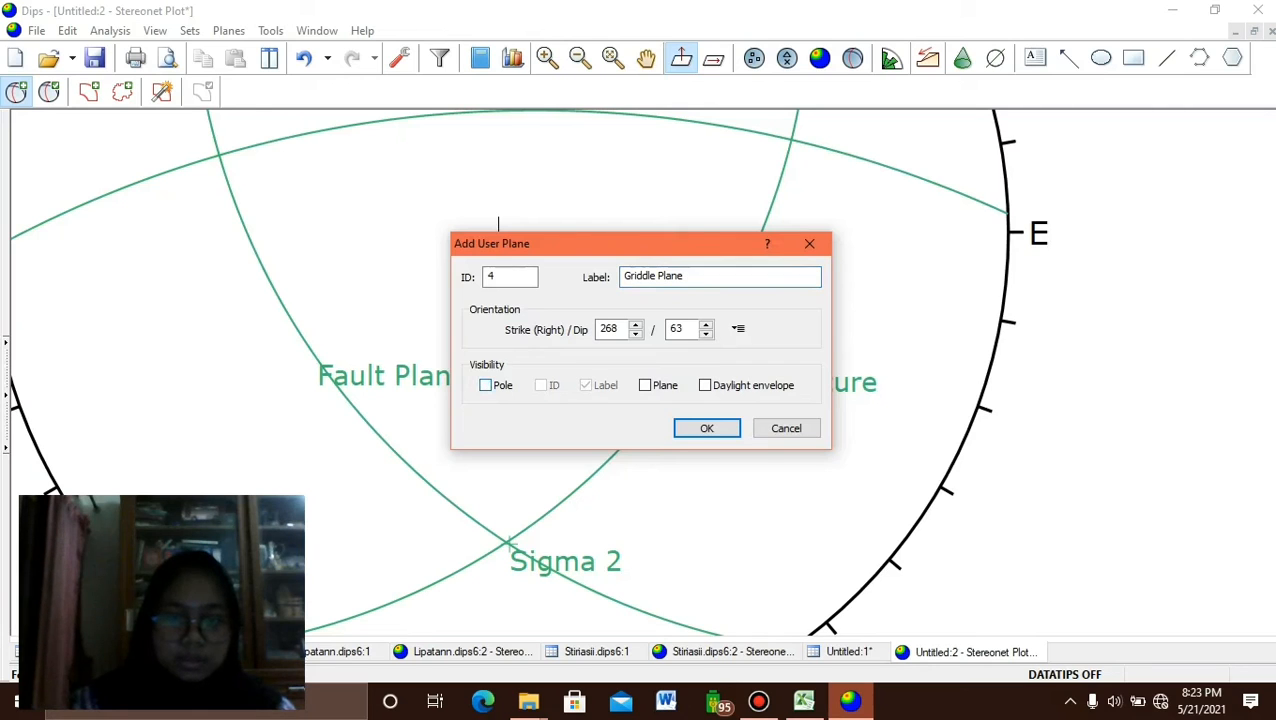
click(645, 385)
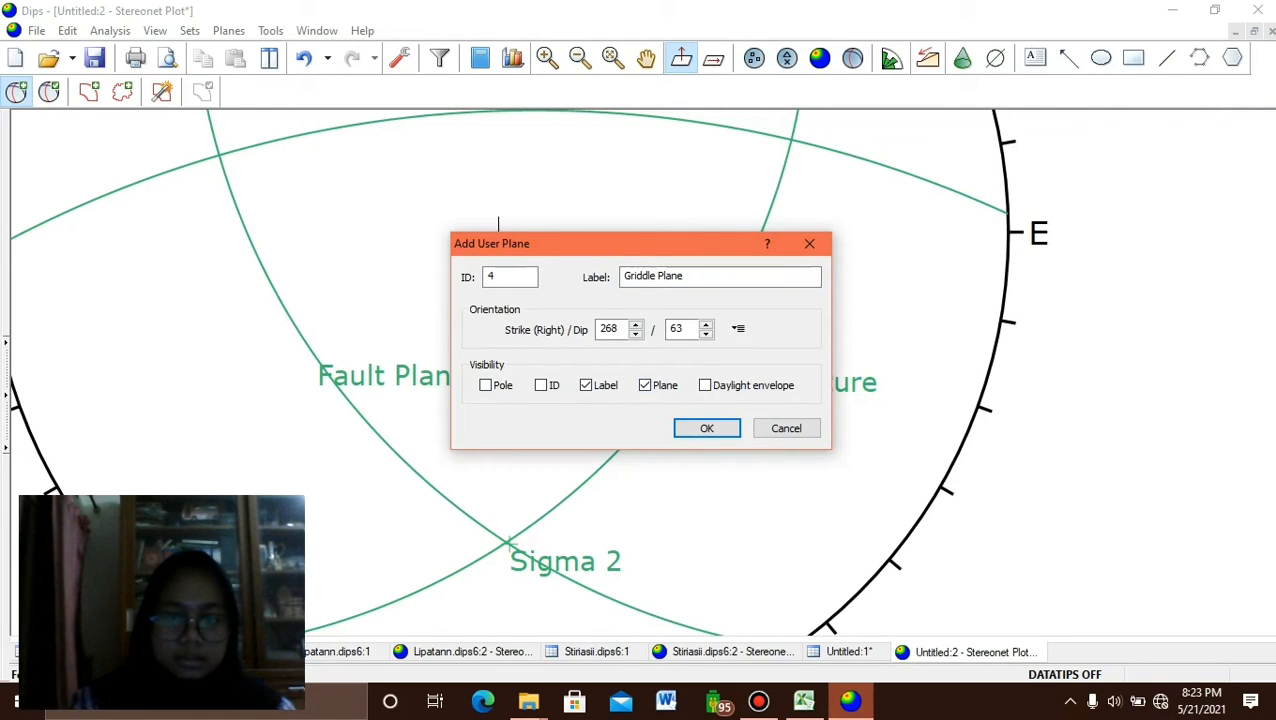
click(706, 428)
Add a user plane at 163/62 labelled Sigma 1, showing only its pole and label, where the Griddle Plane and Gash Fracture arcs cross.
scroll(510, 245, down, 3)
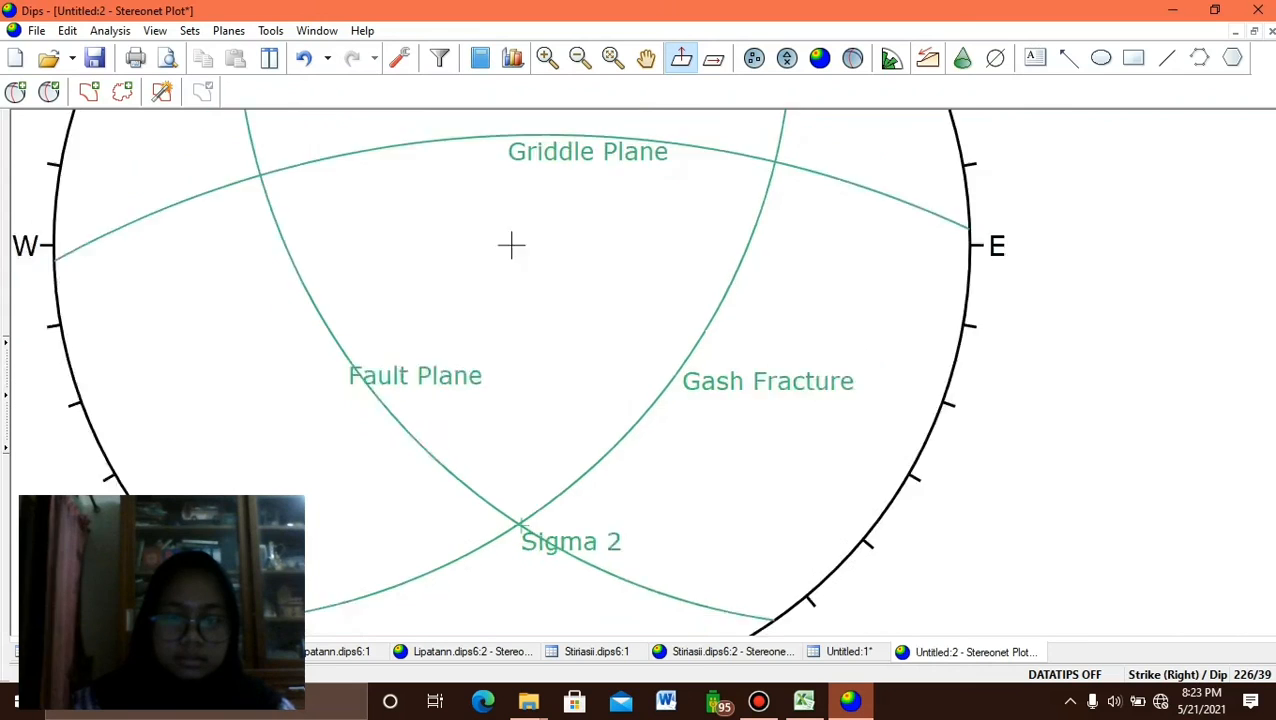
scroll(532, 268, down, 2)
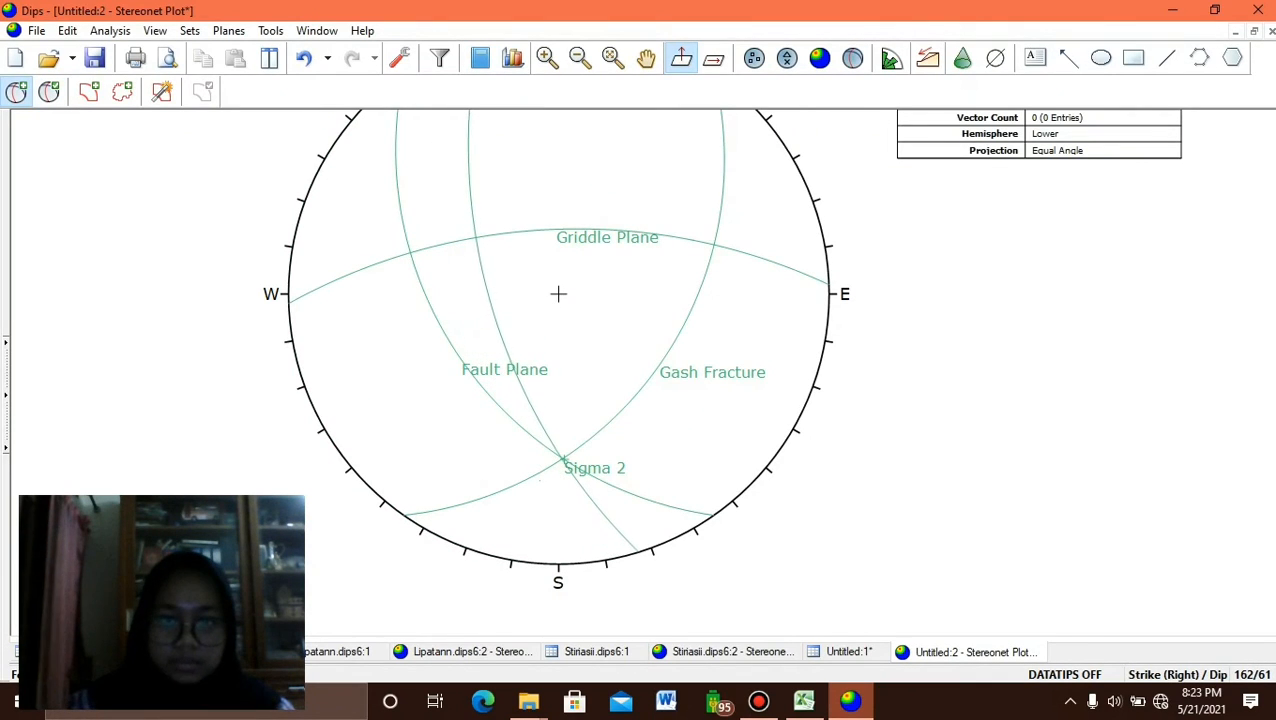
scroll(530, 300, up, 2)
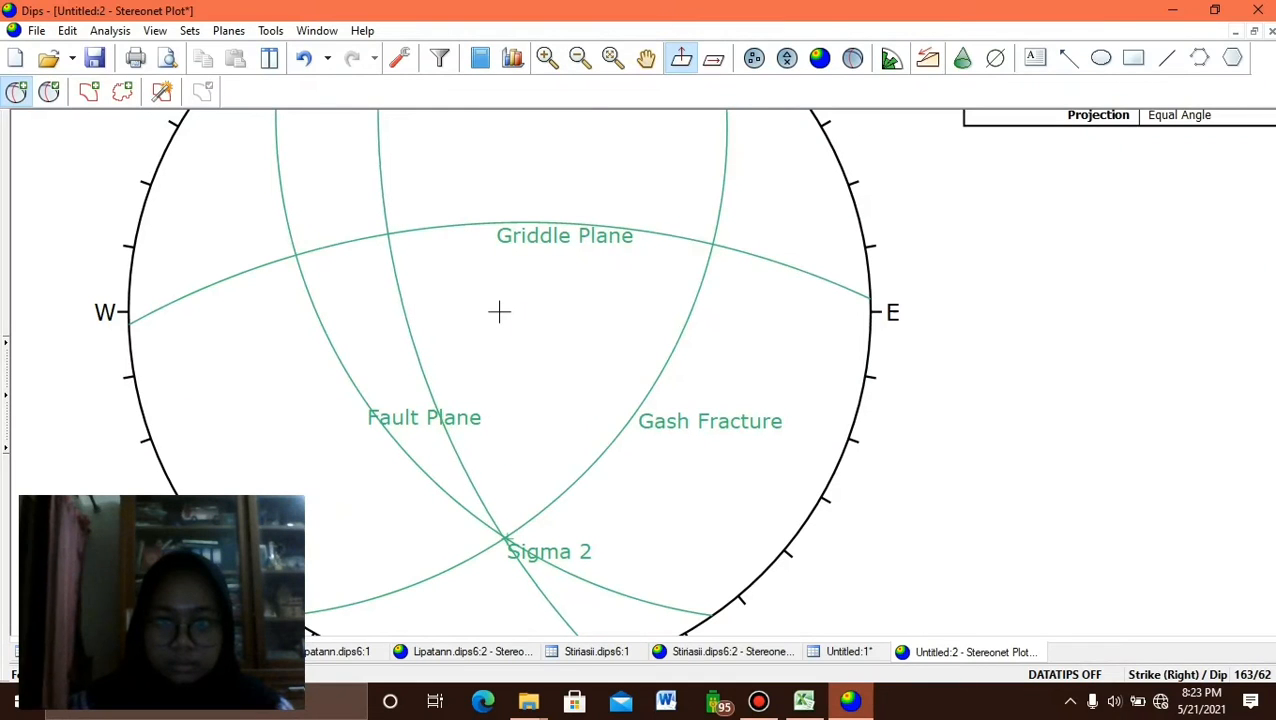
click(499, 312)
click(720, 277)
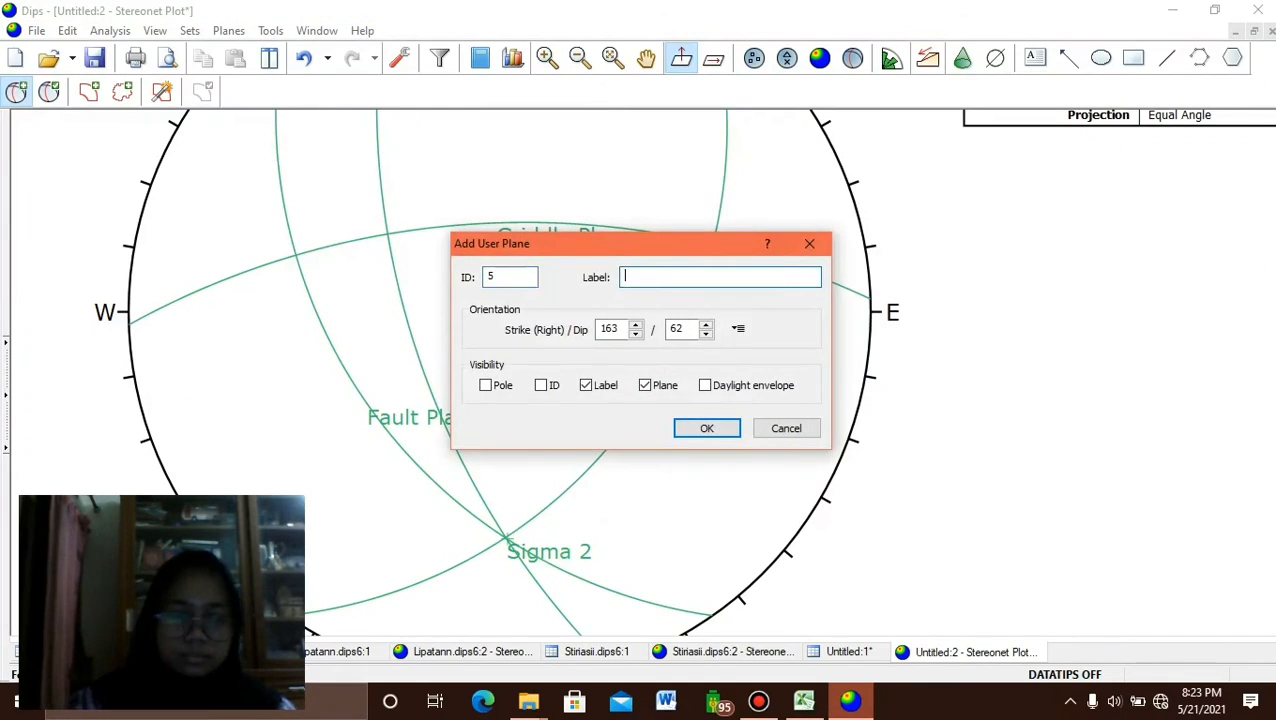
text(Sigma 1)
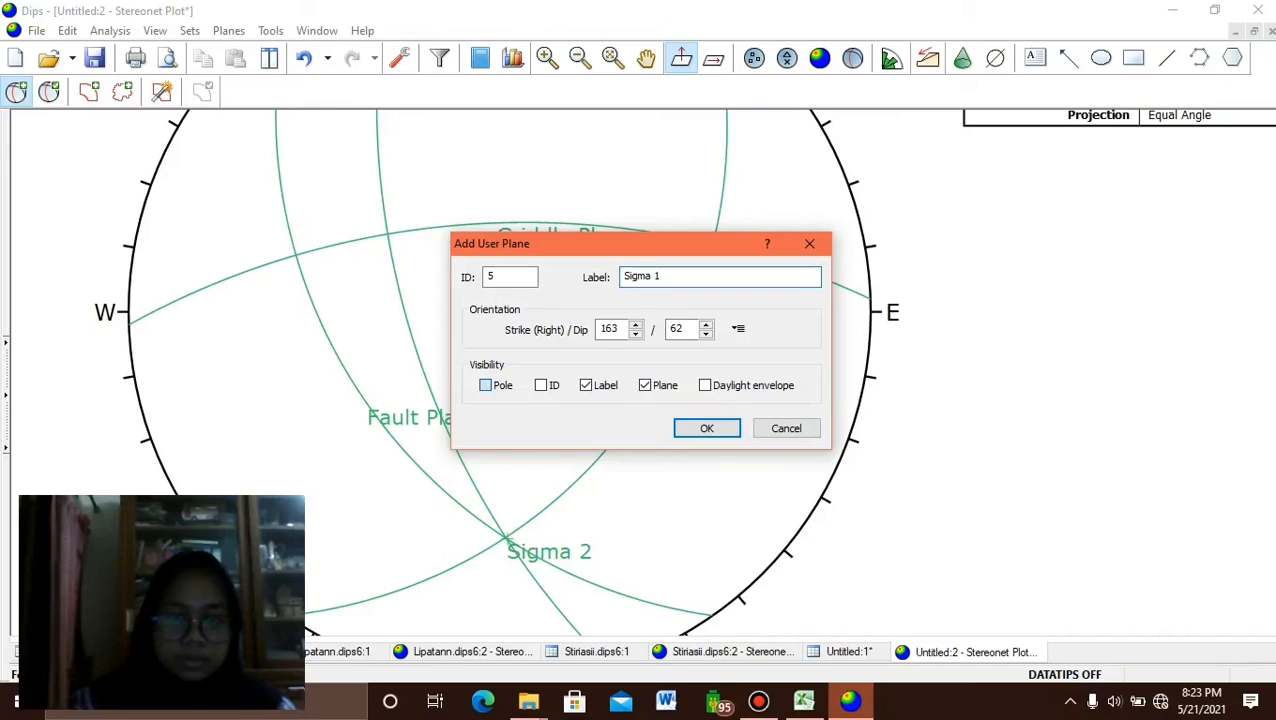
click(486, 385)
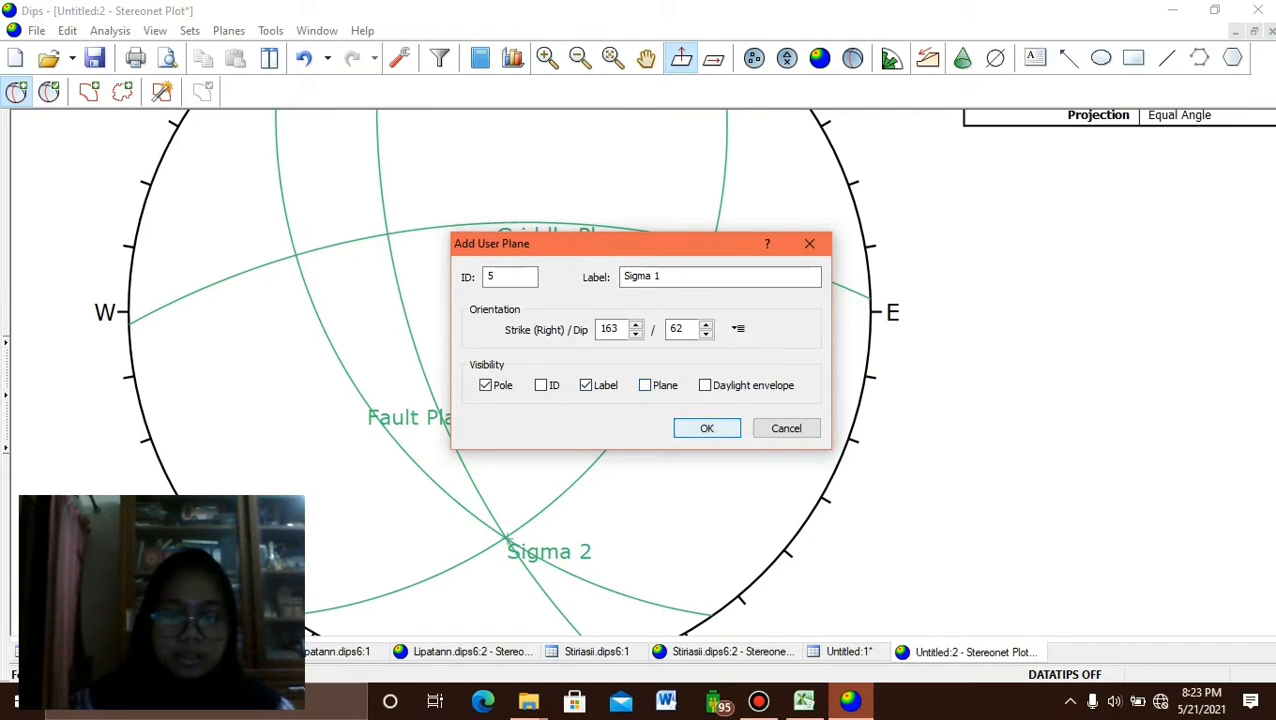
click(706, 428)
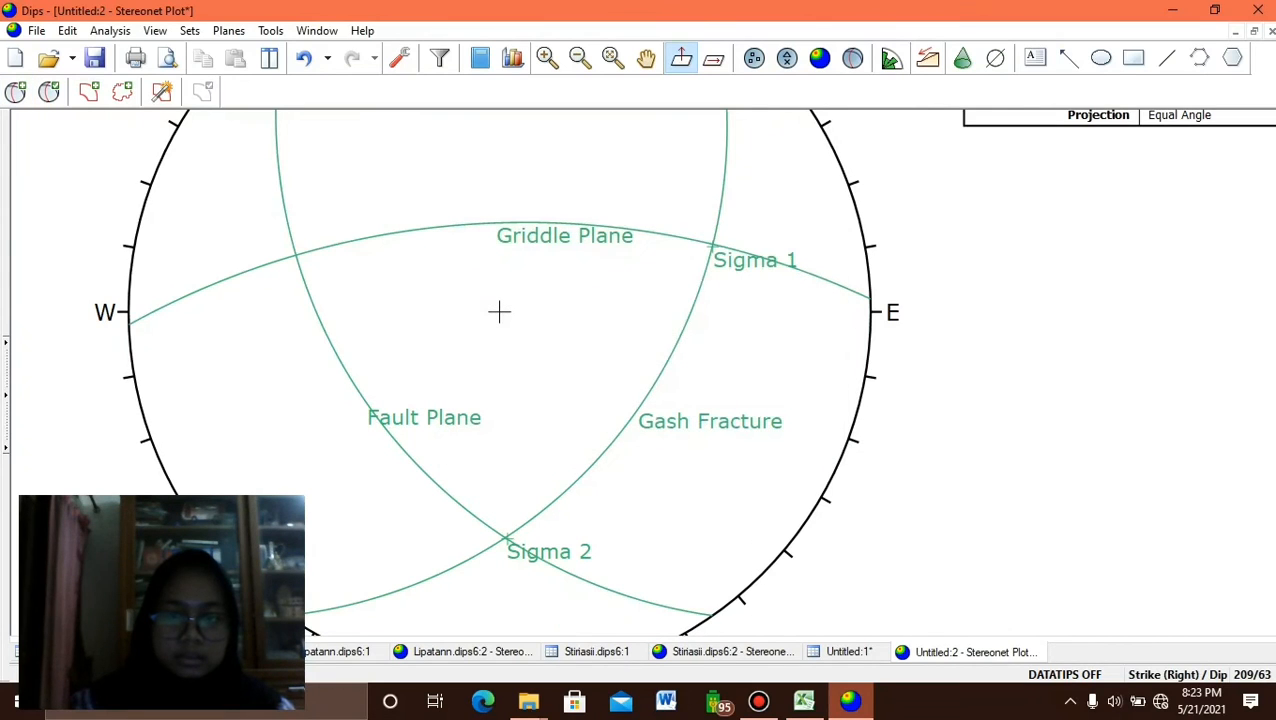
scroll(499, 312, down, 1)
scroll(517, 321, down, 1)
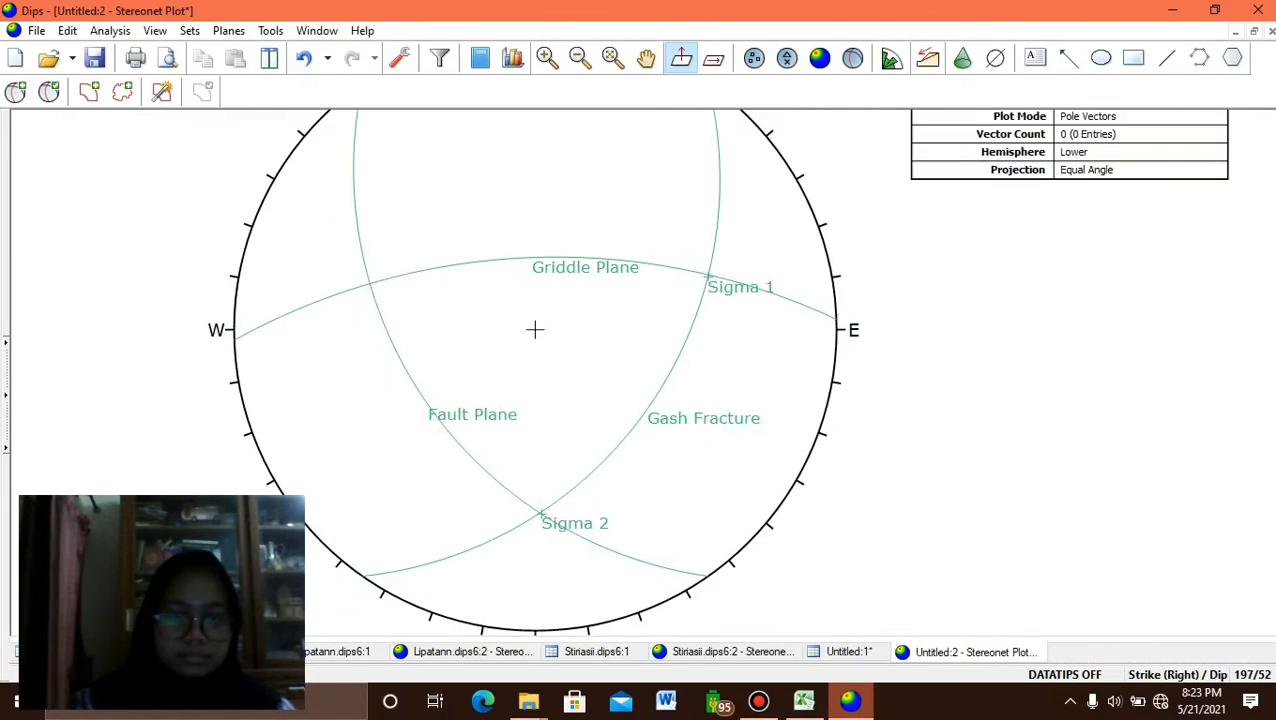
Overlay a pitch grid on the stereonet aligned with the Griddle Plane arc.
drag(535, 329, 553, 401)
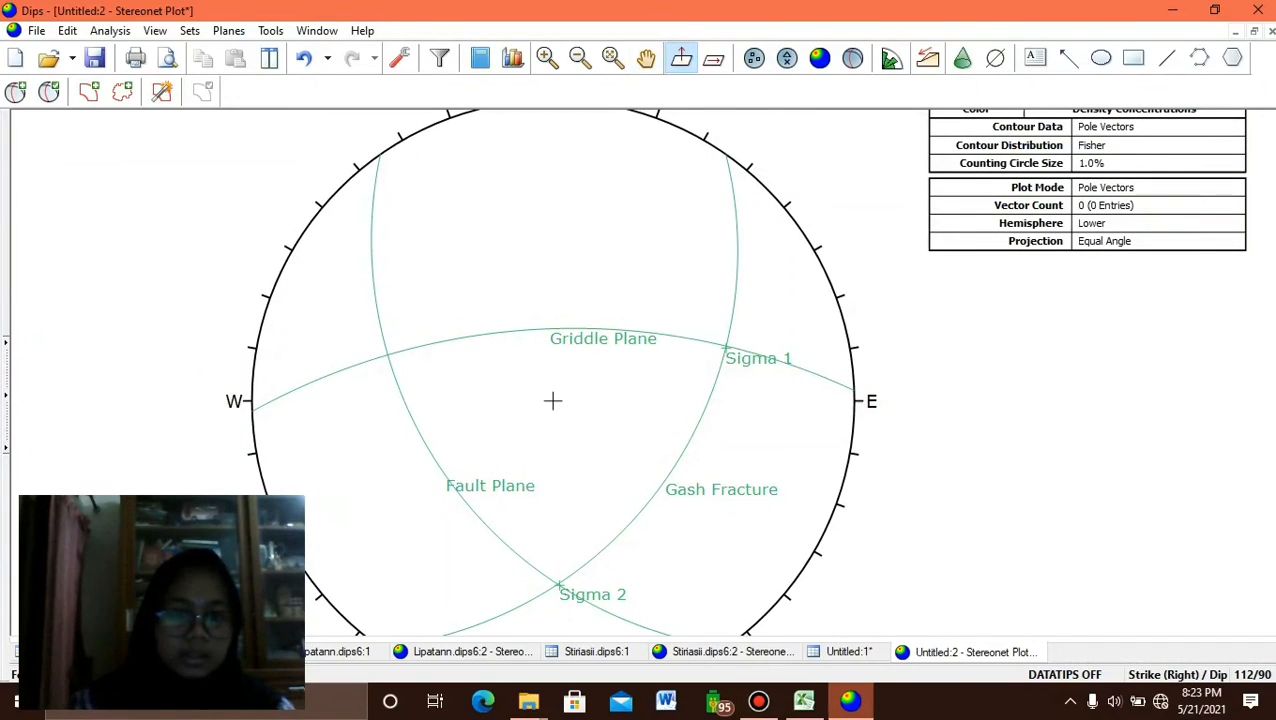
click(270, 30)
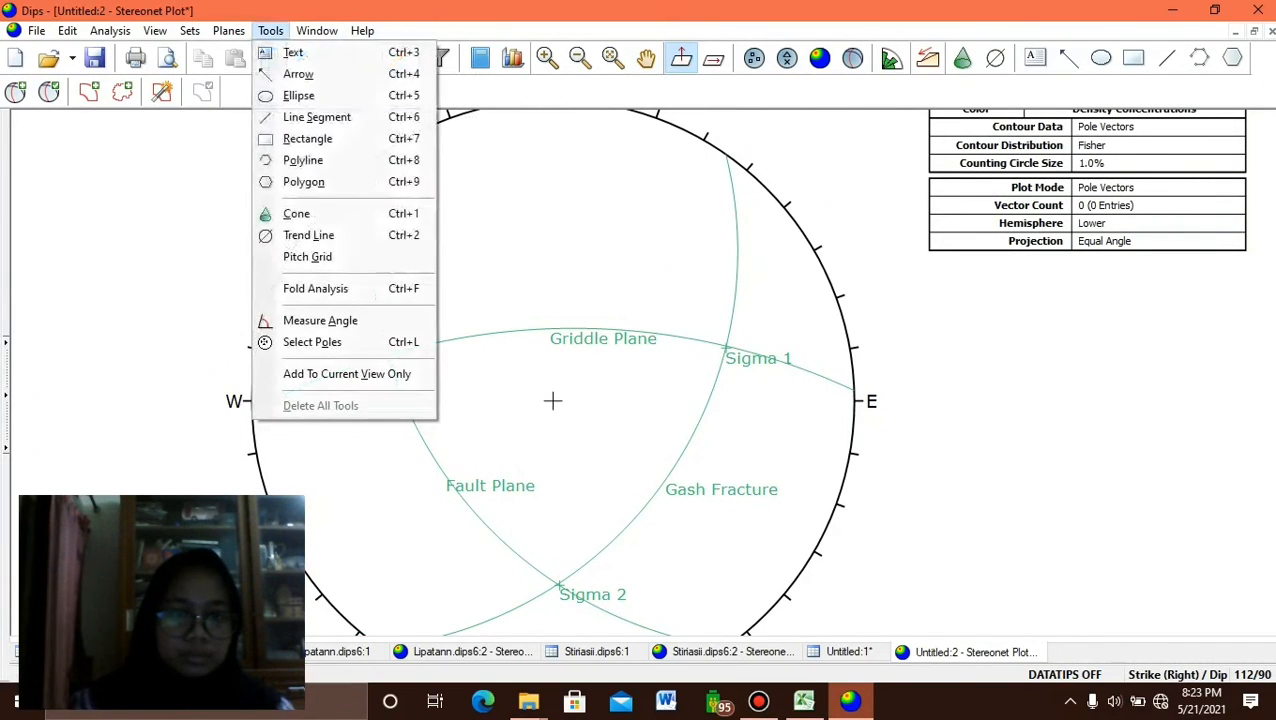
key(Down)
key(Down)
key(Down)
key(Down)
key(Down)
key(Down)
key(Return)
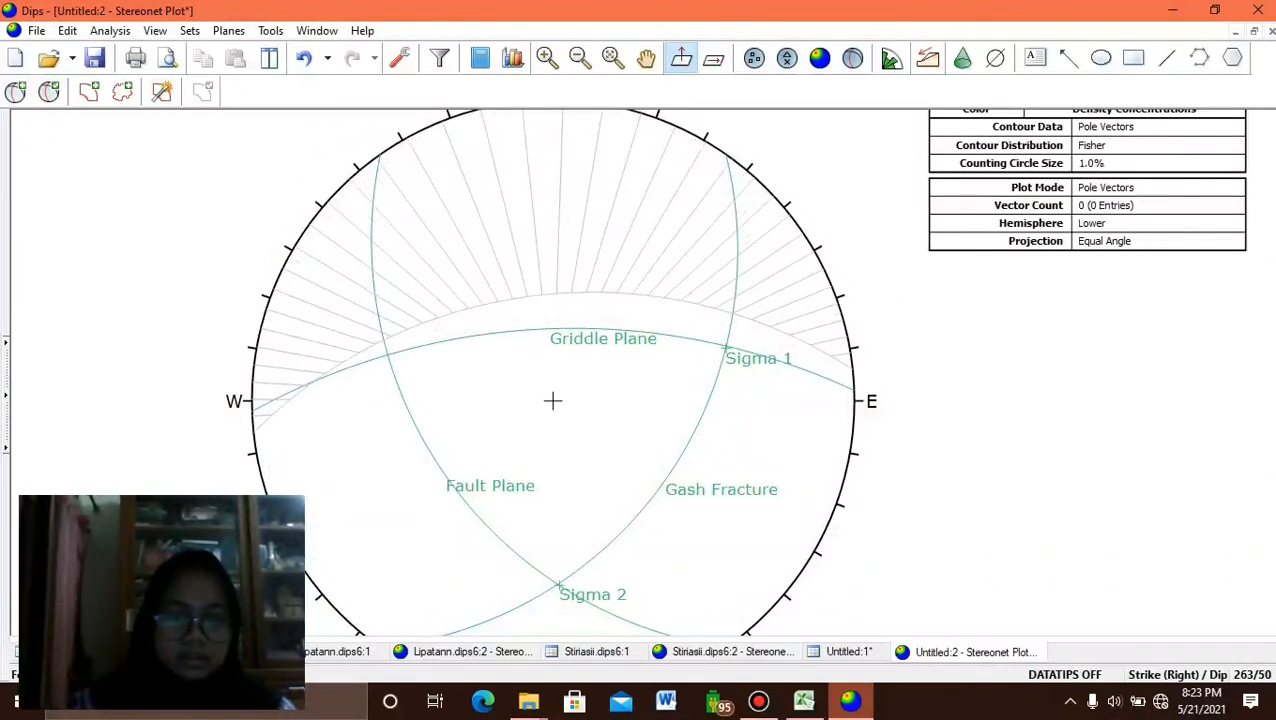
scroll(557, 581, down, 1)
scroll(557, 581, up, 4)
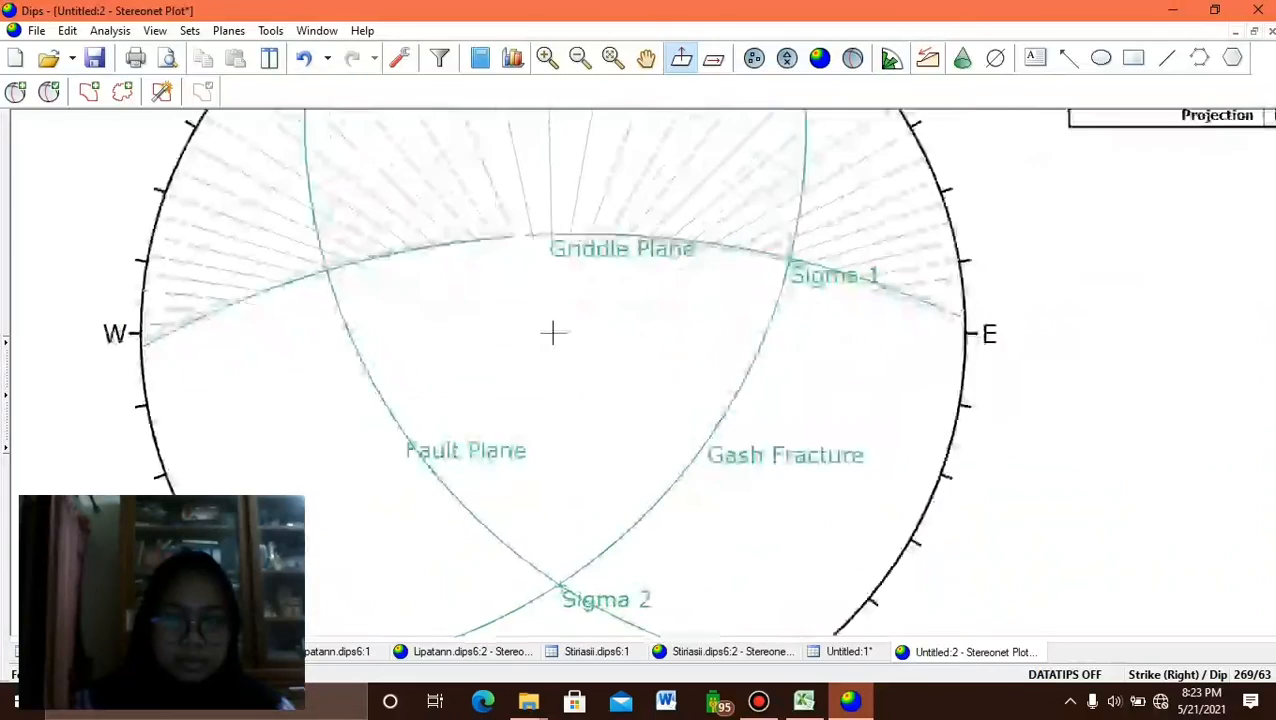
scroll(552, 305, up, 1)
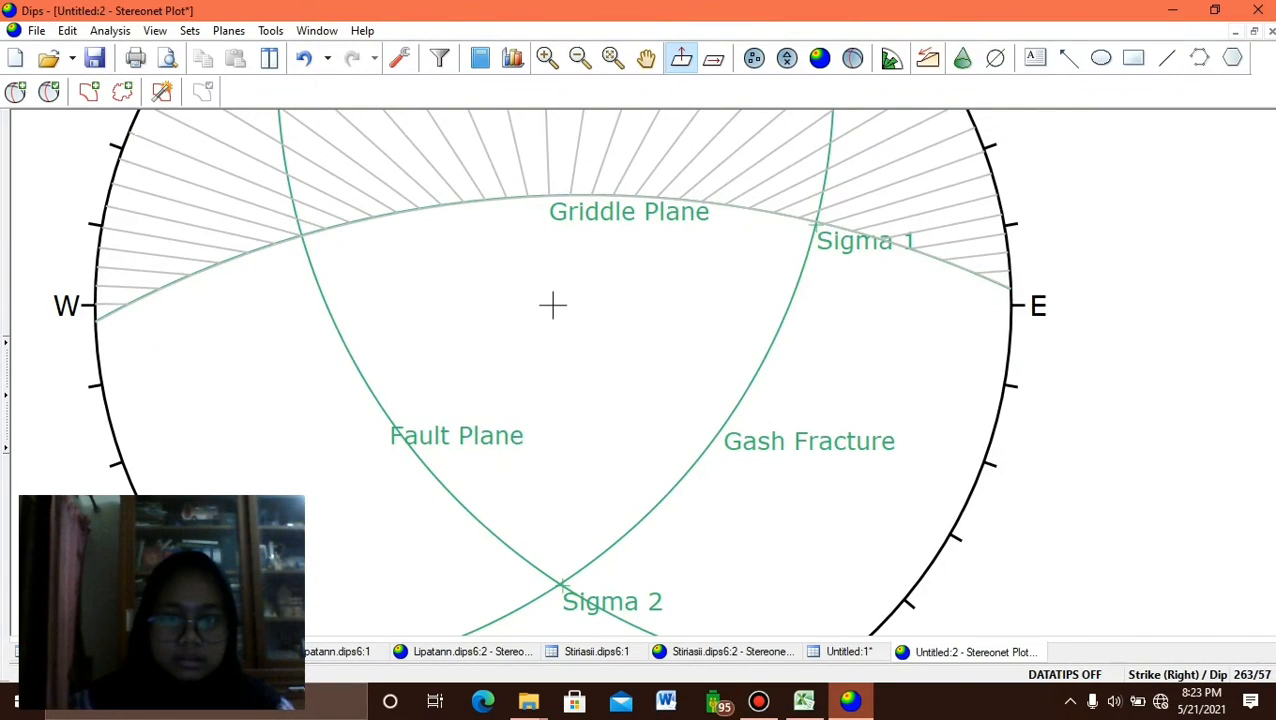
scroll(552, 305, down, 3)
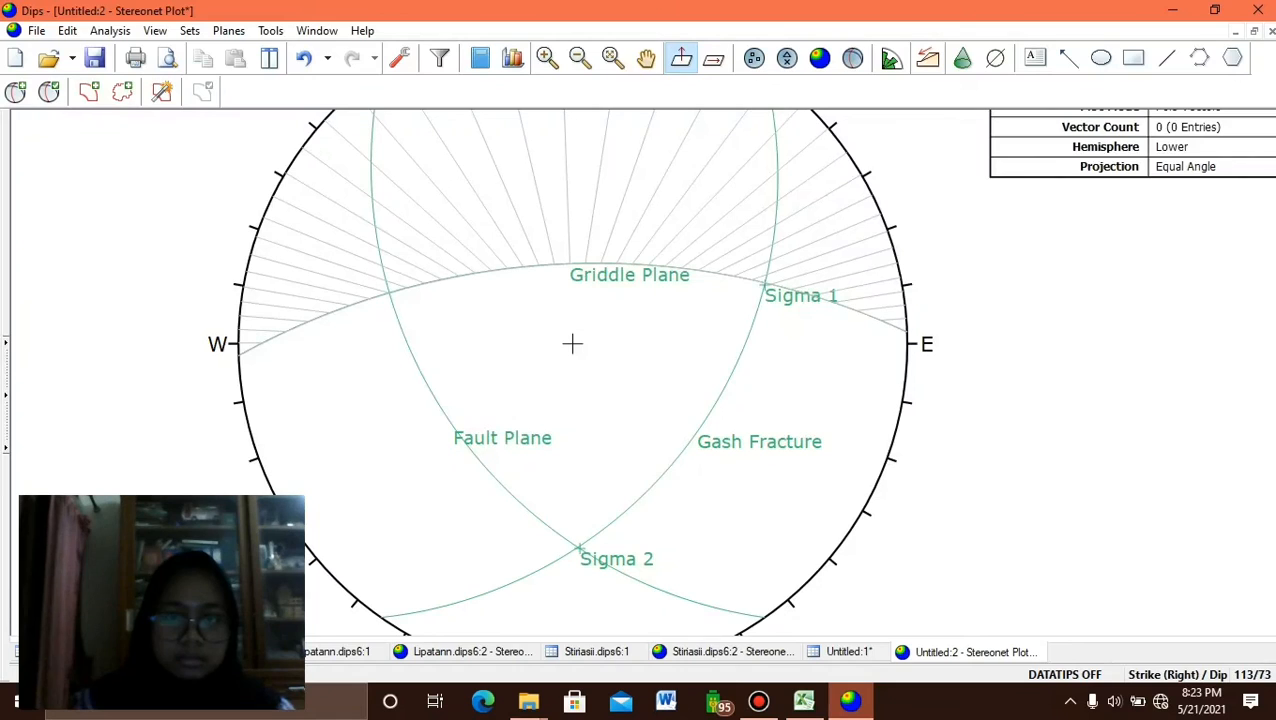
Add a user plane at 34/41 labelled Sigma 3, showing only its pole and label, with the pole on the Griddle Plane arc.
click(647, 58)
drag(627, 162, 584, 231)
scroll(598, 232, down, 1)
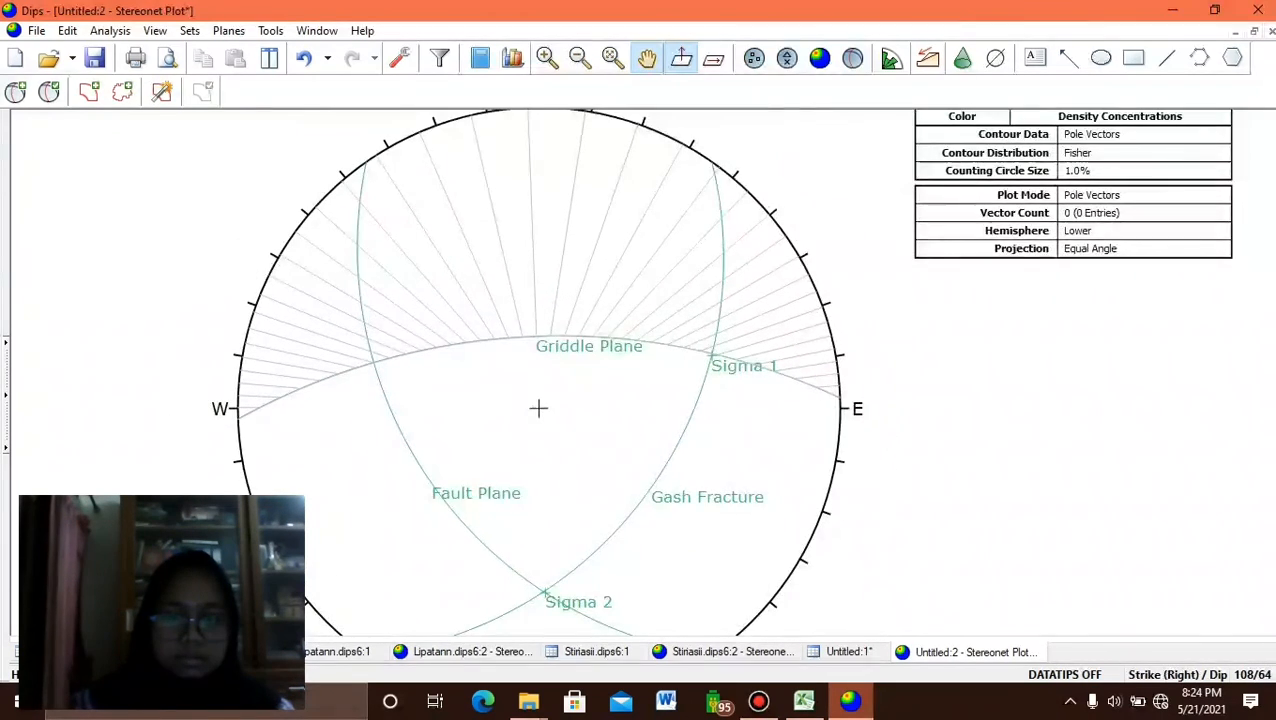
scroll(599, 229, down, 1)
scroll(606, 227, up, 2)
scroll(624, 227, down, 1)
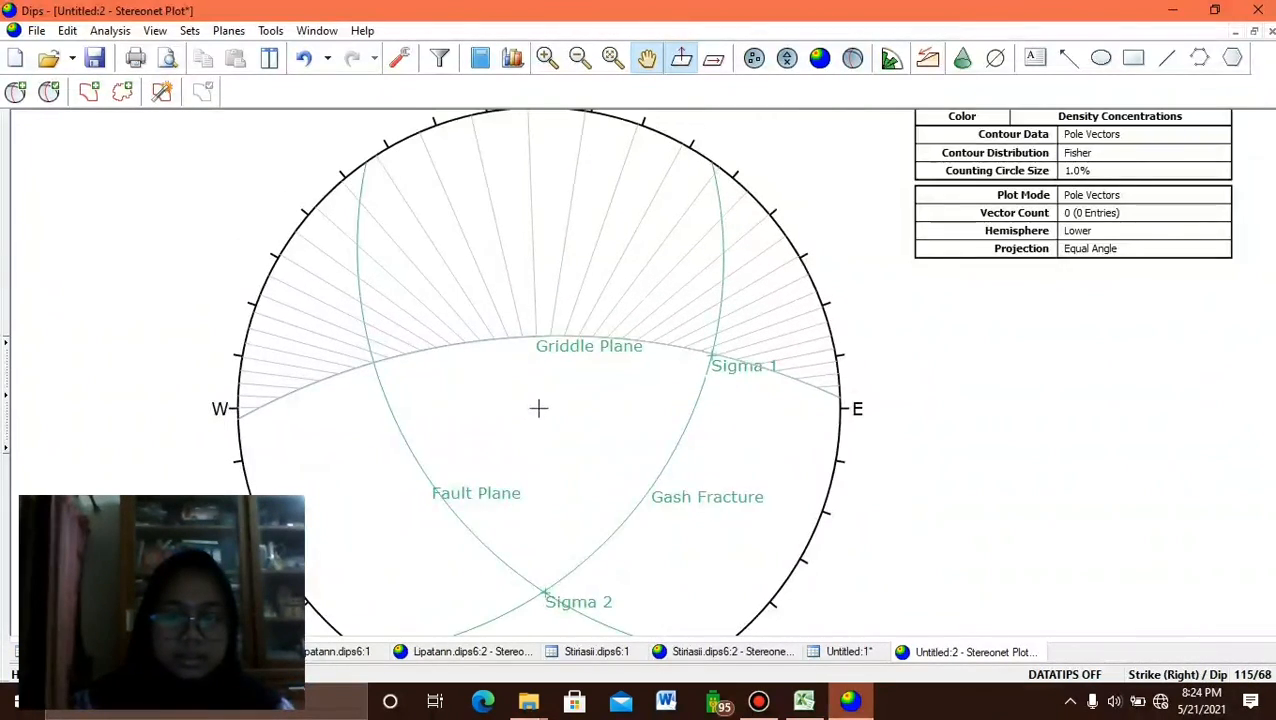
scroll(538, 408, up, 1)
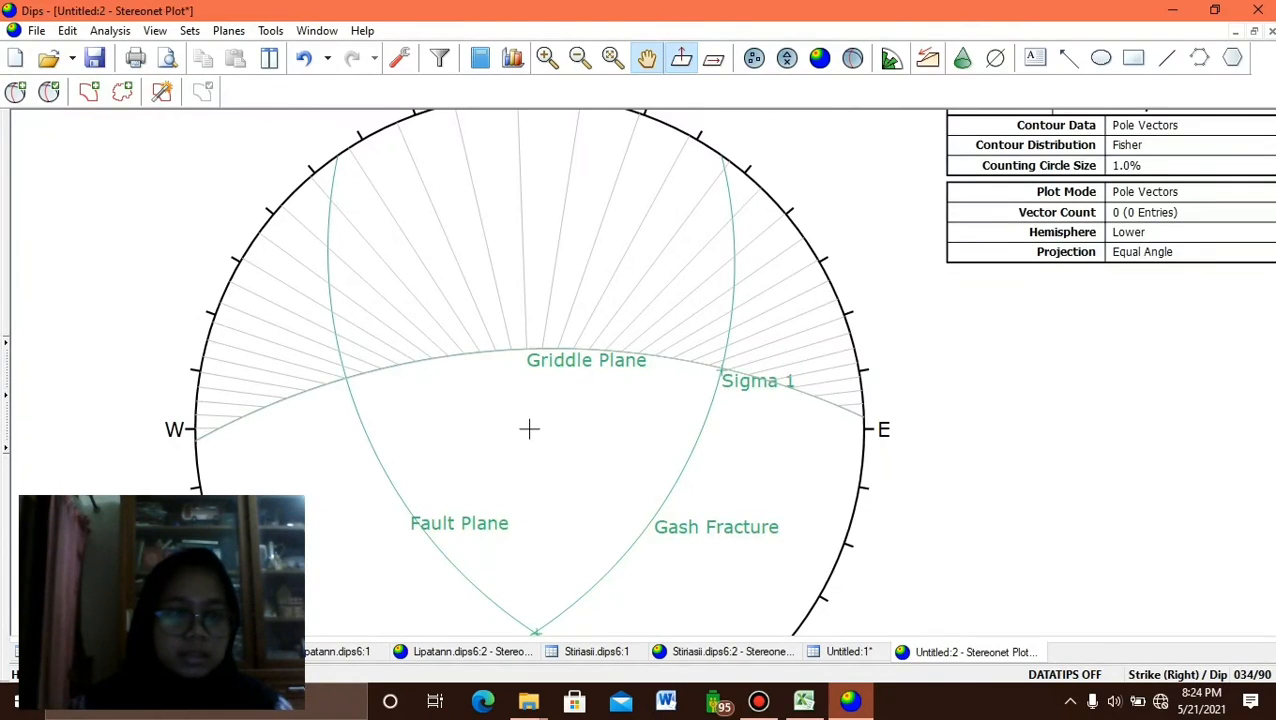
click(15, 91)
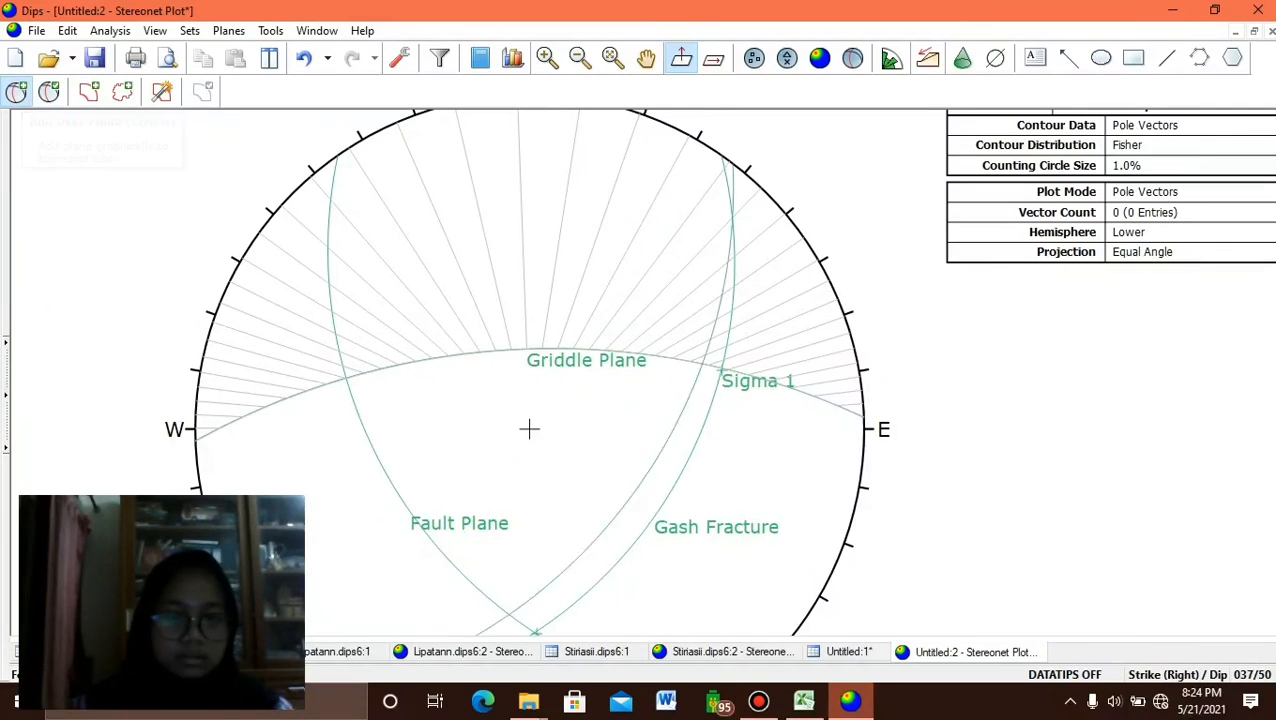
key(Escape)
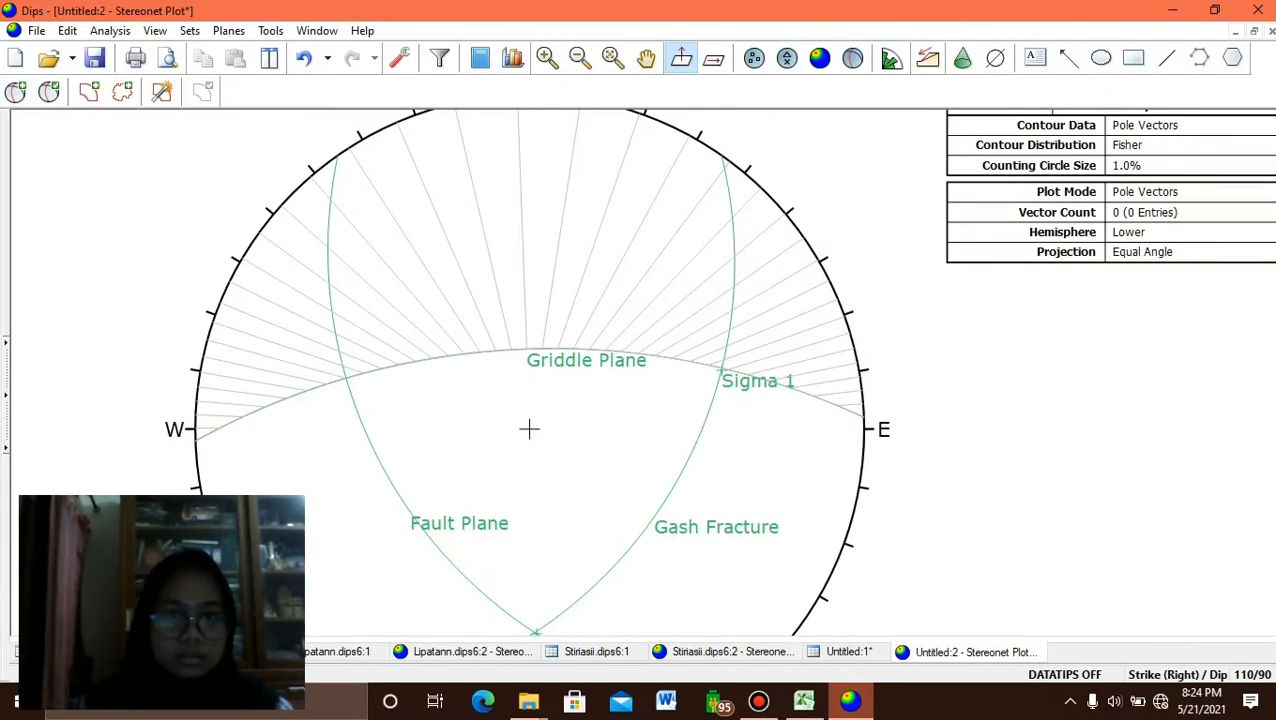
scroll(644, 113, down, 1)
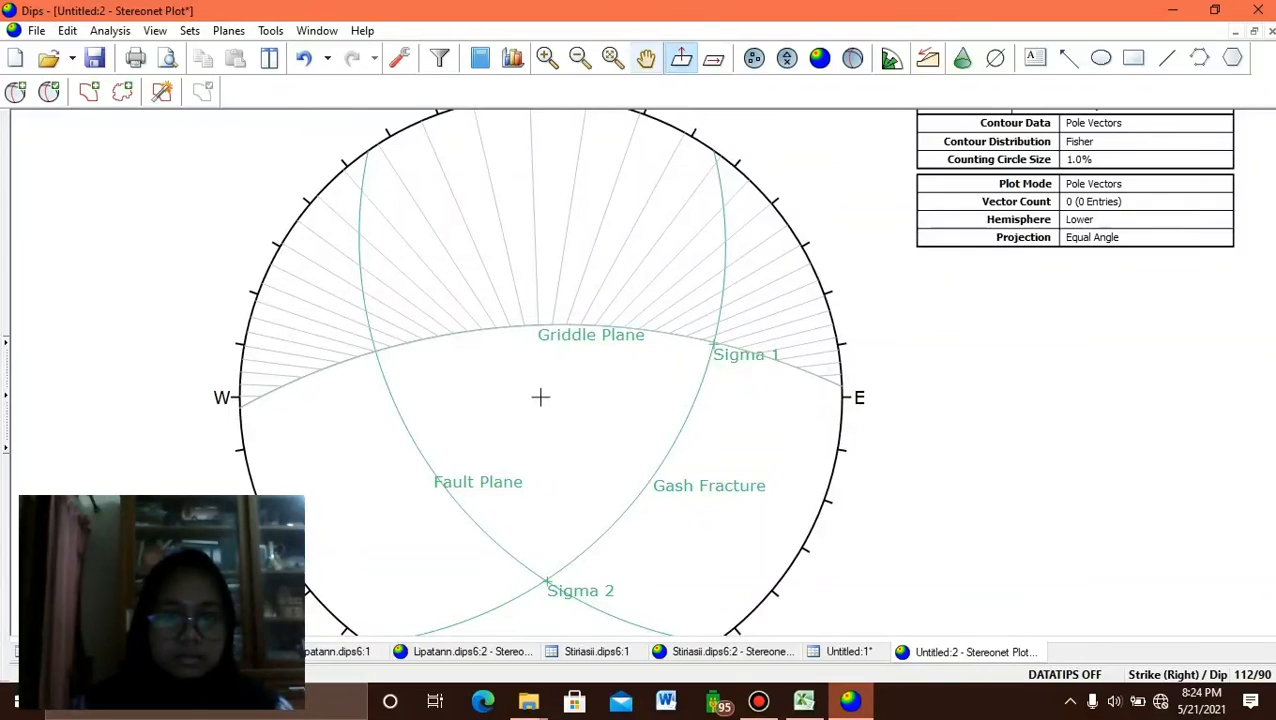
drag(540, 397, 527, 376)
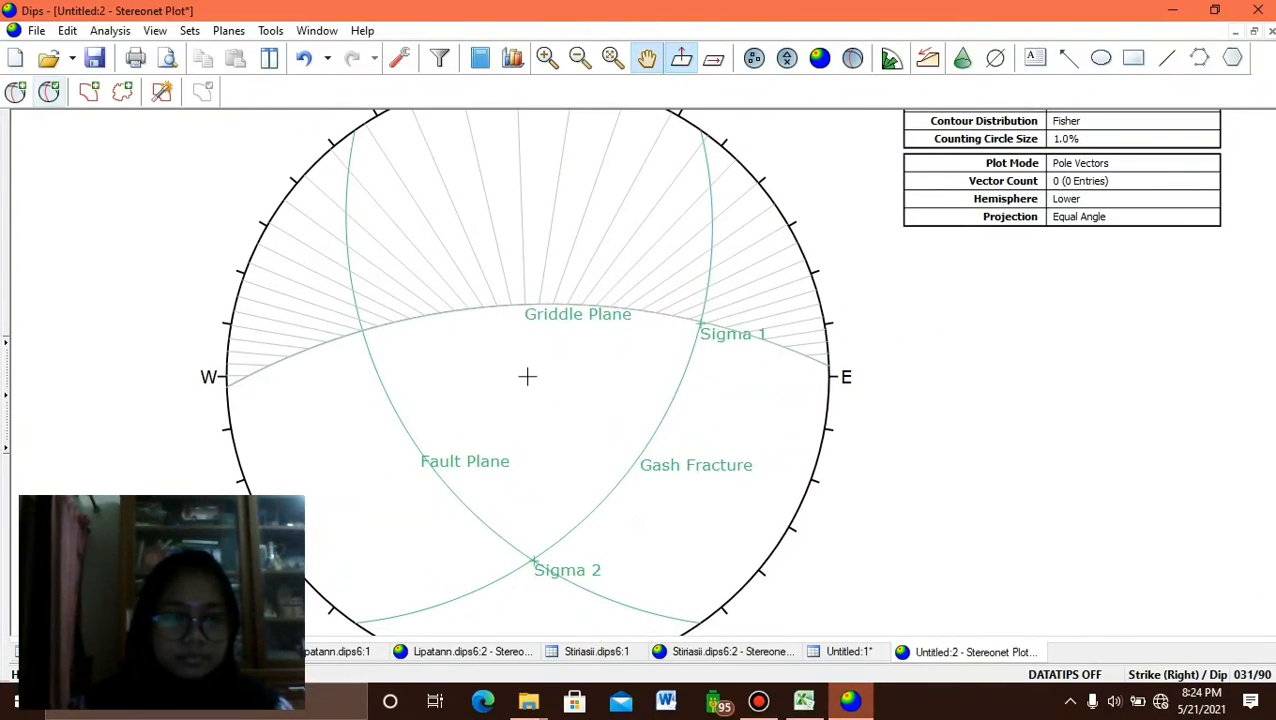
click(15, 91)
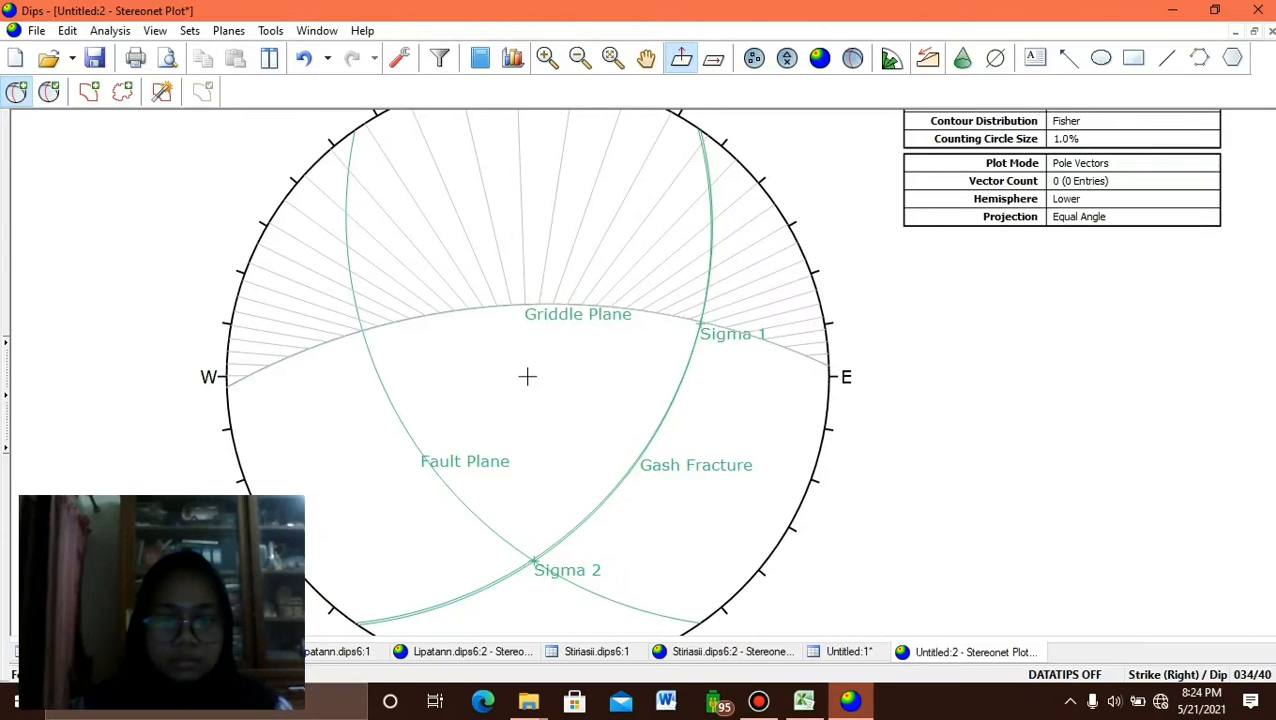
click(527, 376)
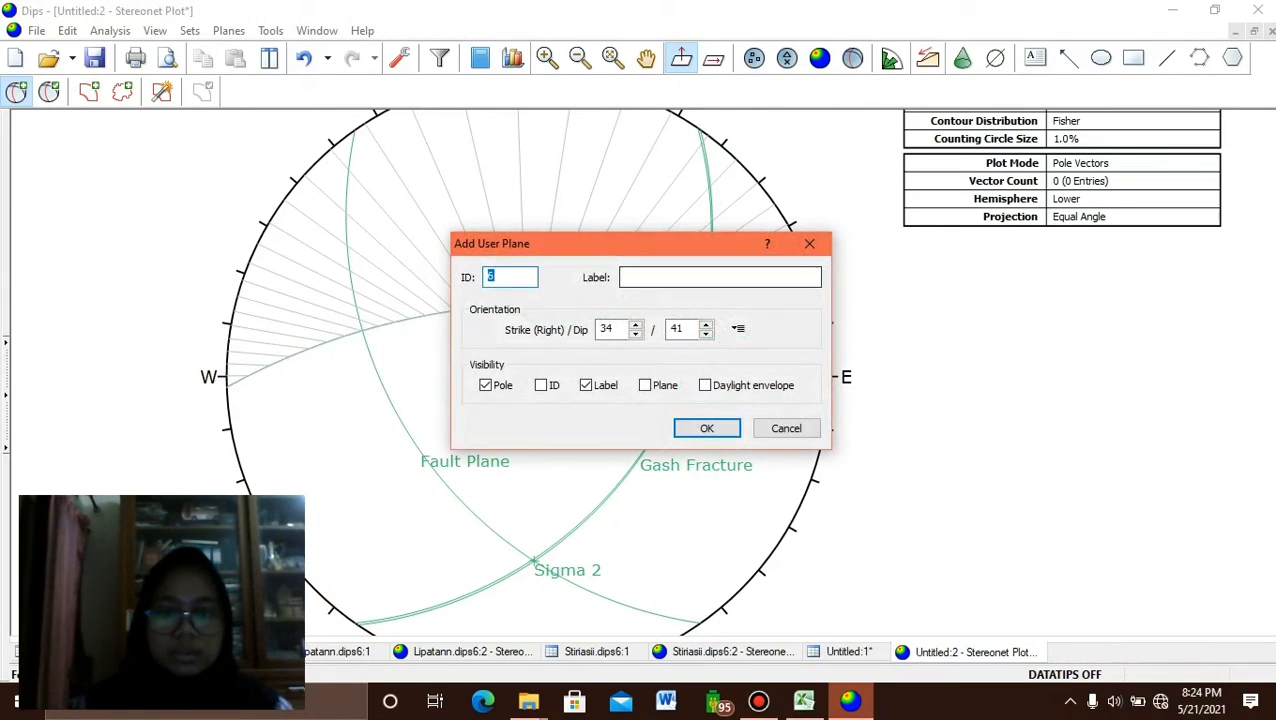
click(700, 277)
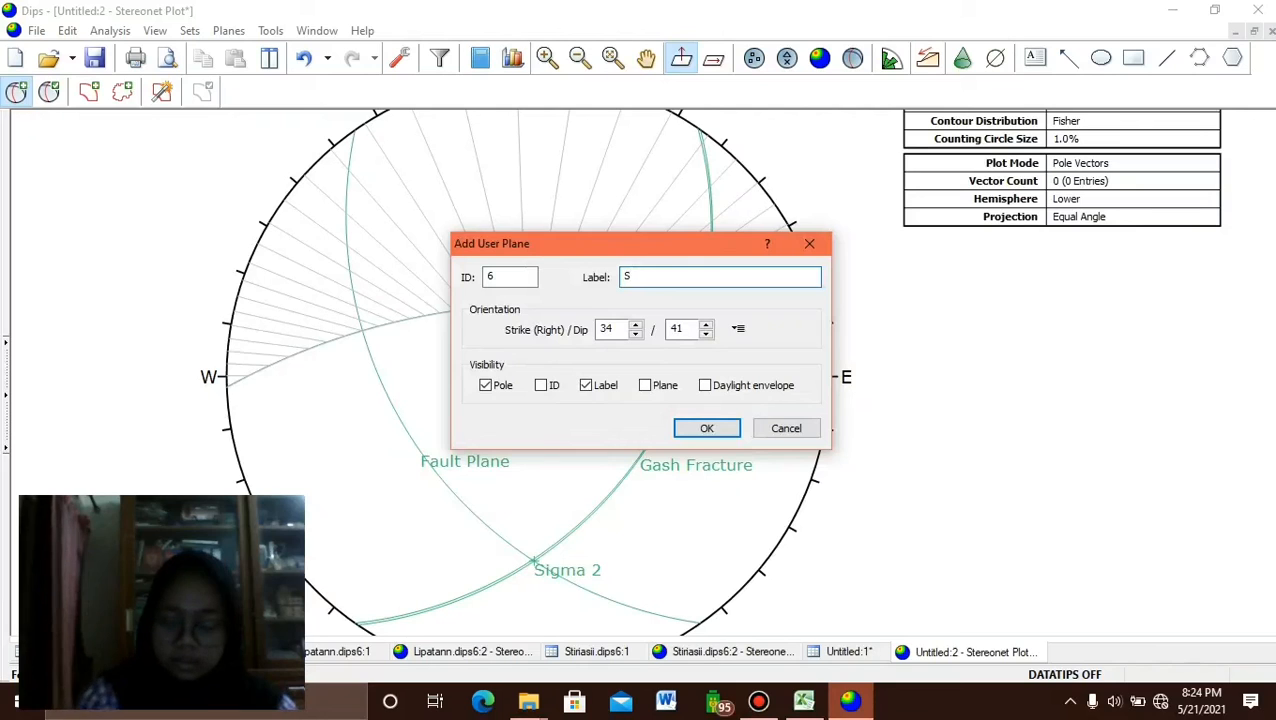
text(ig)
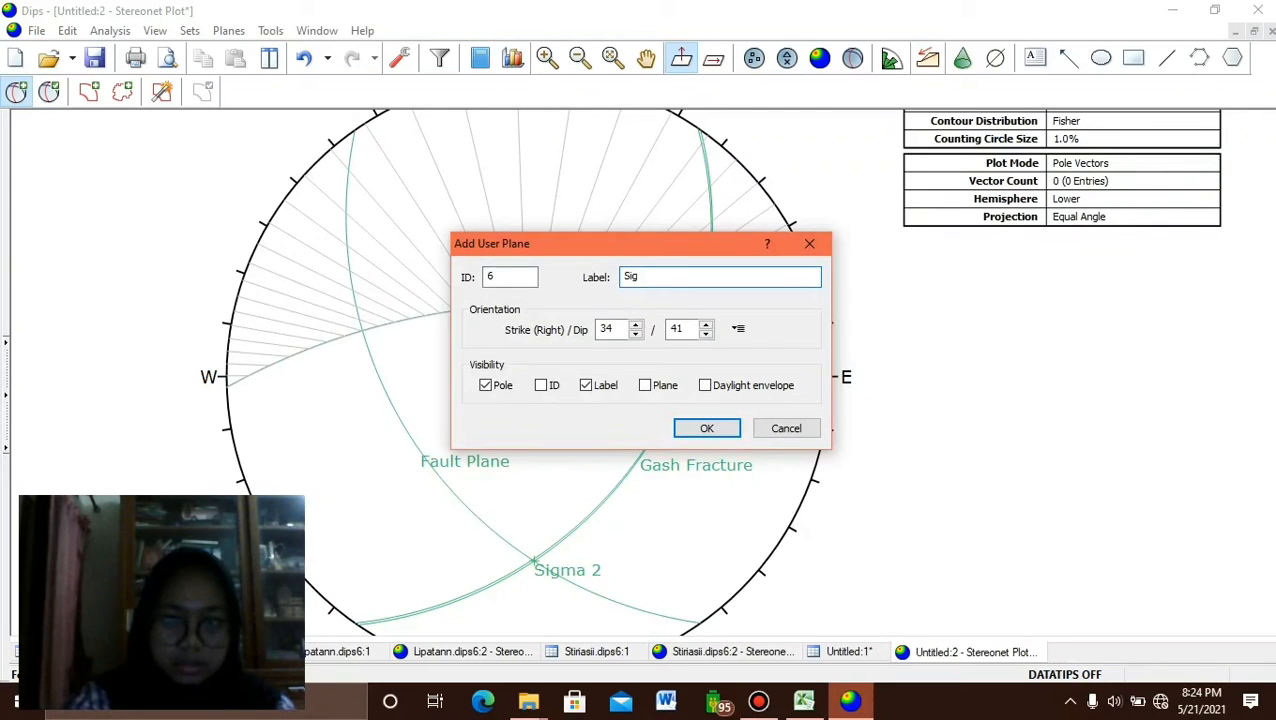
text(ma 3)
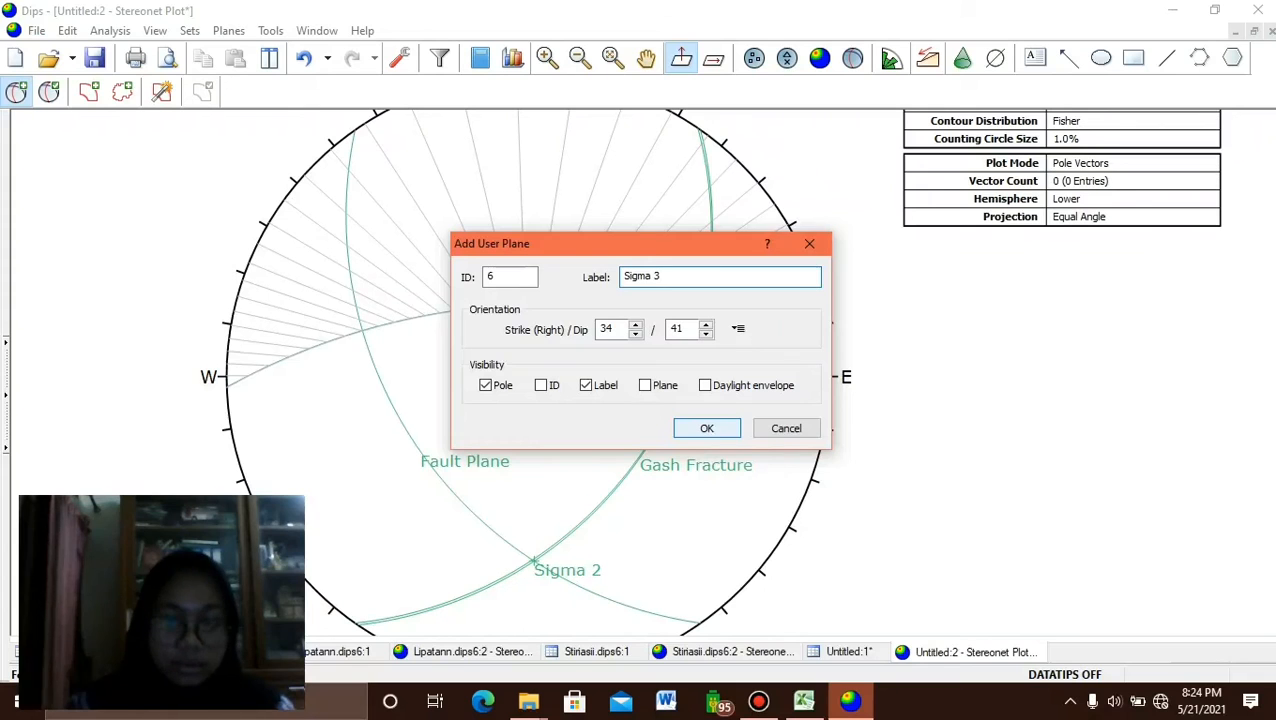
key(Return)
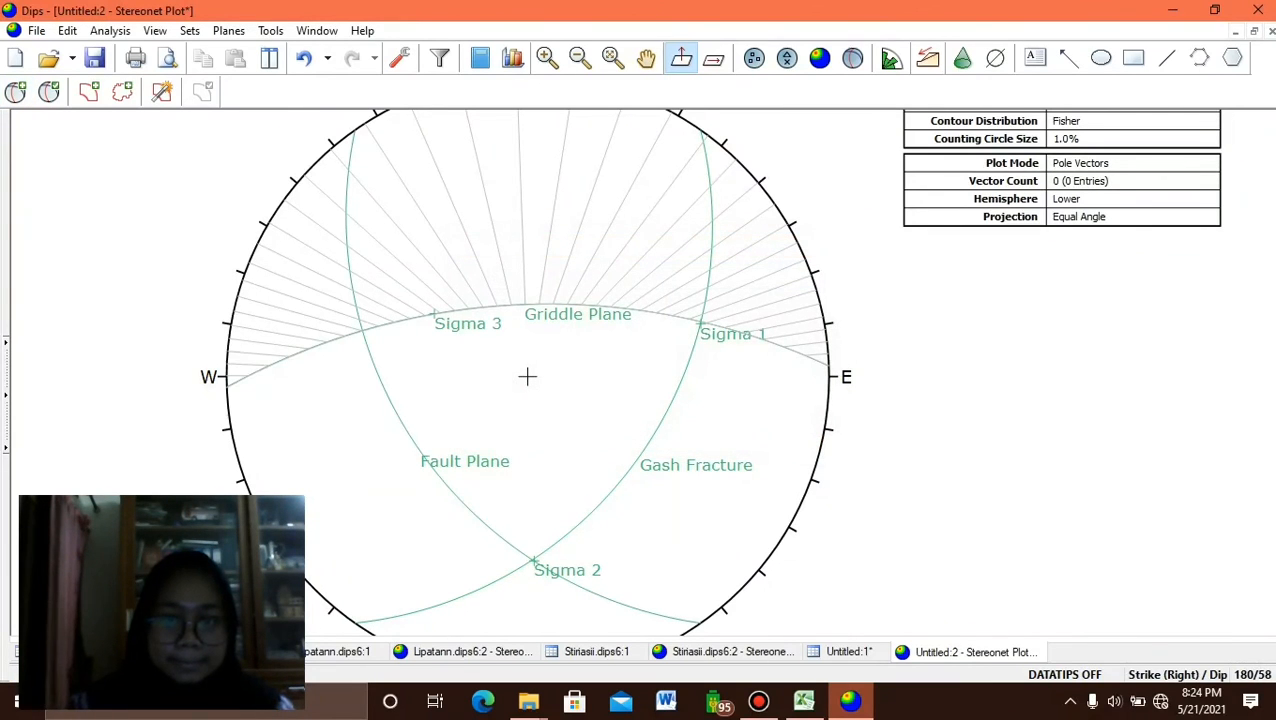
Edit the user planes to colour the Fault Plane dark blue and the Gash Fracture rust brown.
scroll(688, 378, down, 1)
scroll(688, 378, up, 2)
scroll(688, 378, down, 2)
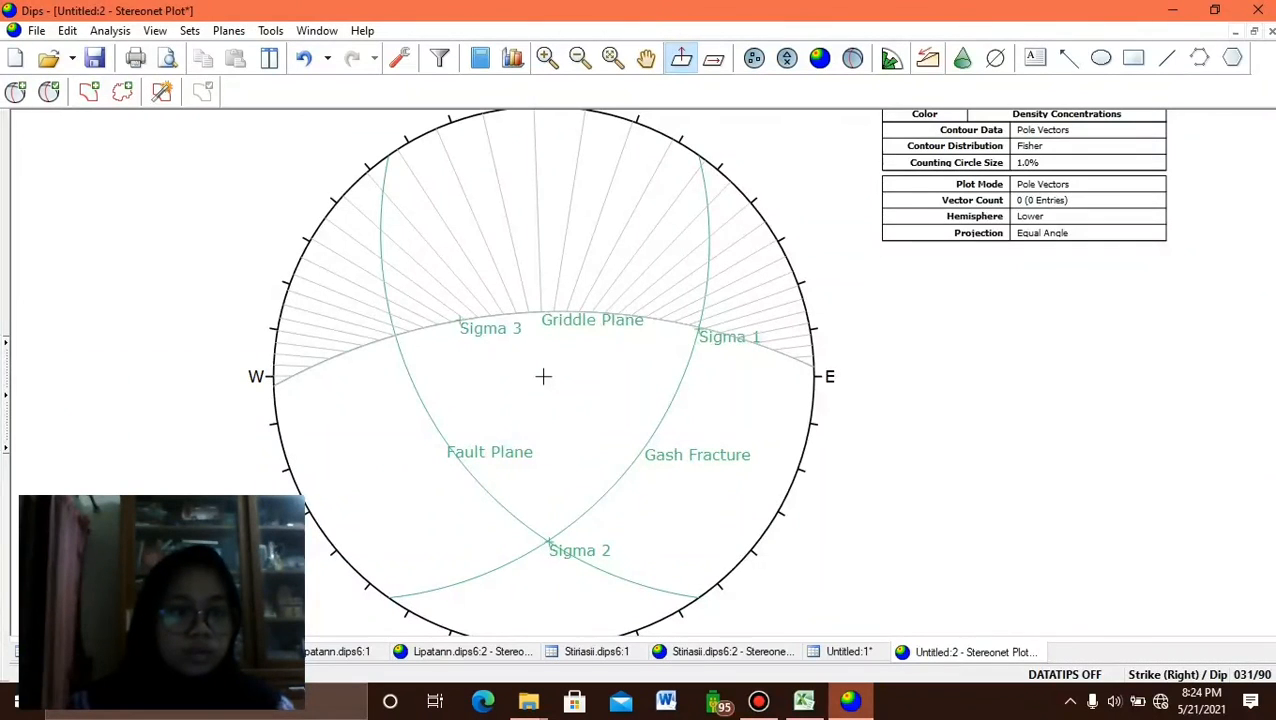
click(48, 91)
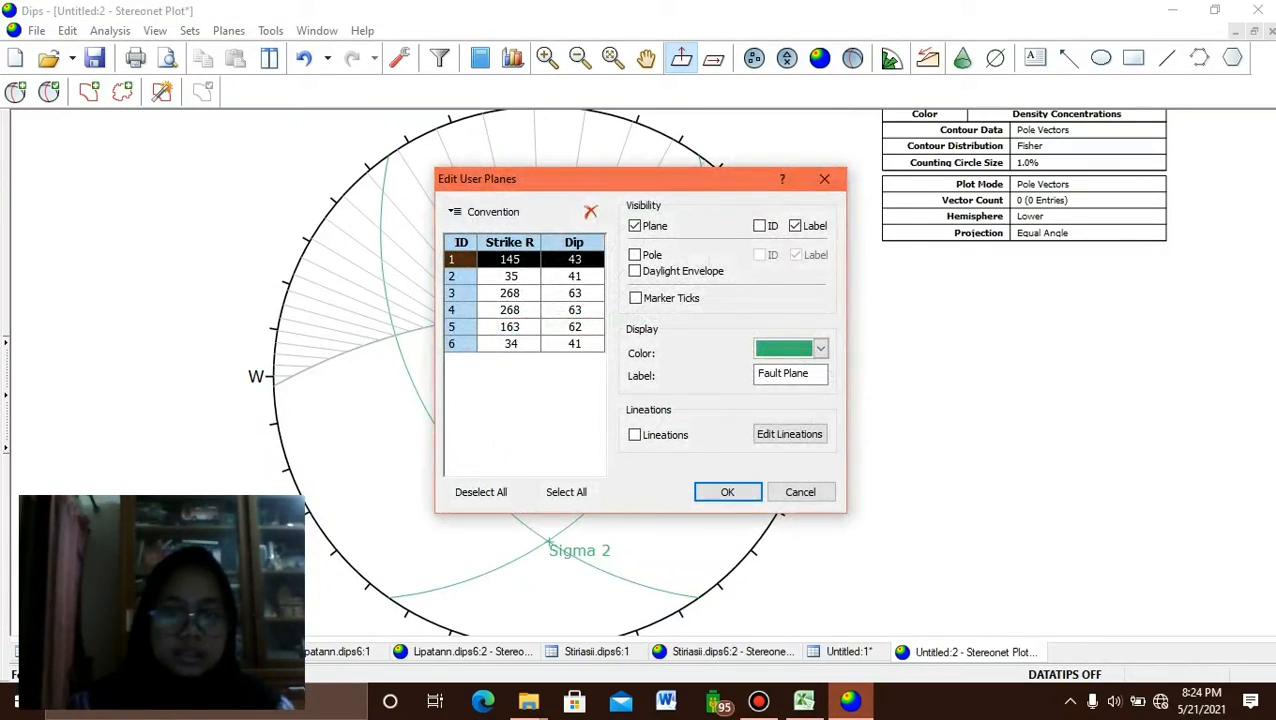
click(820, 348)
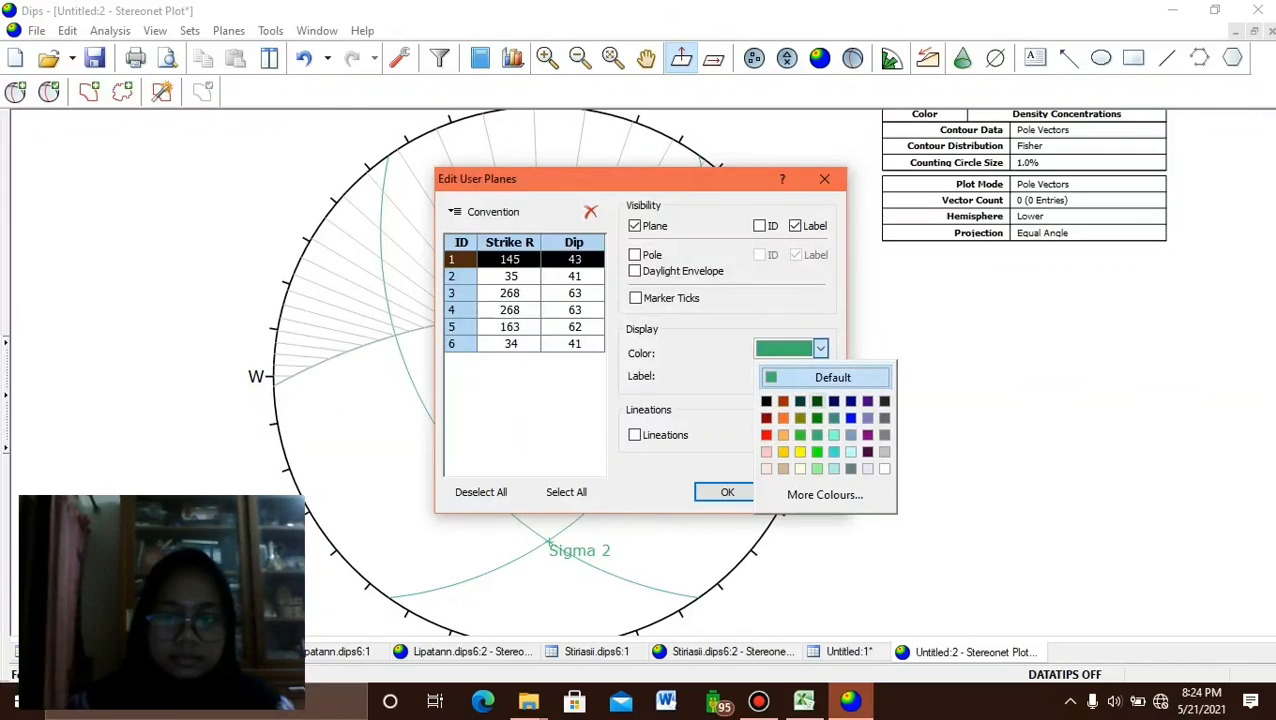
click(851, 401)
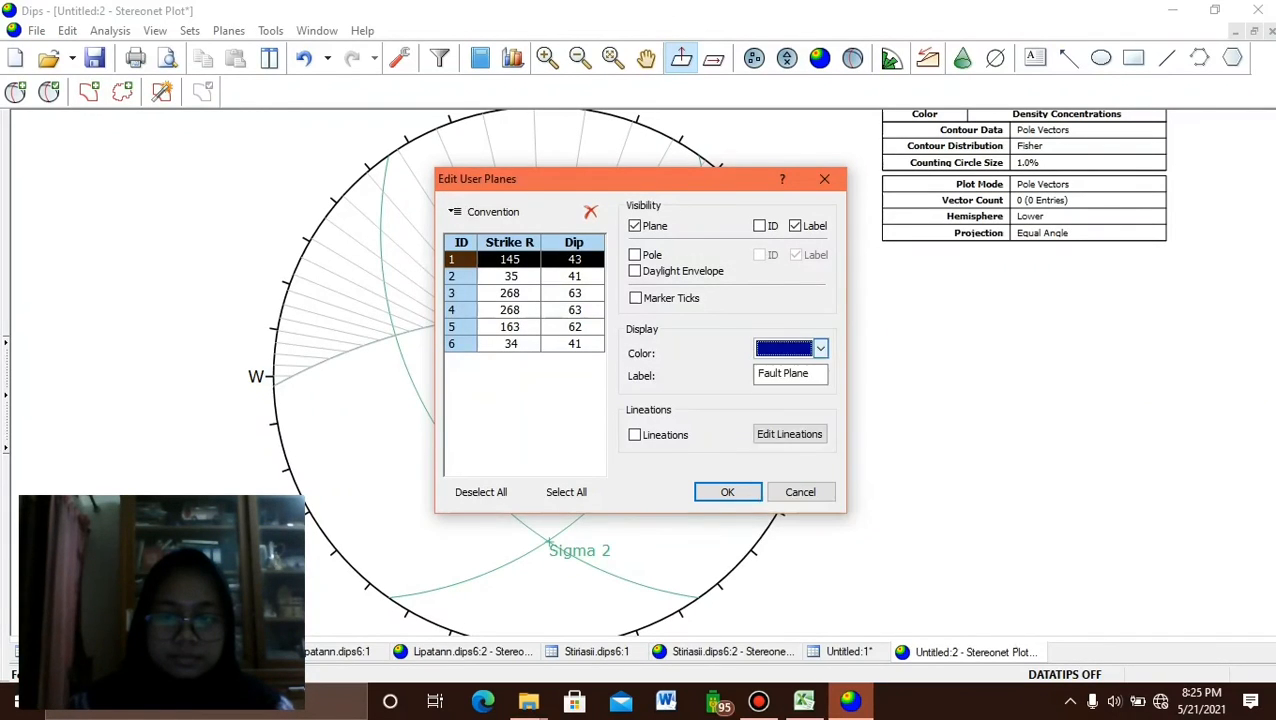
click(511, 276)
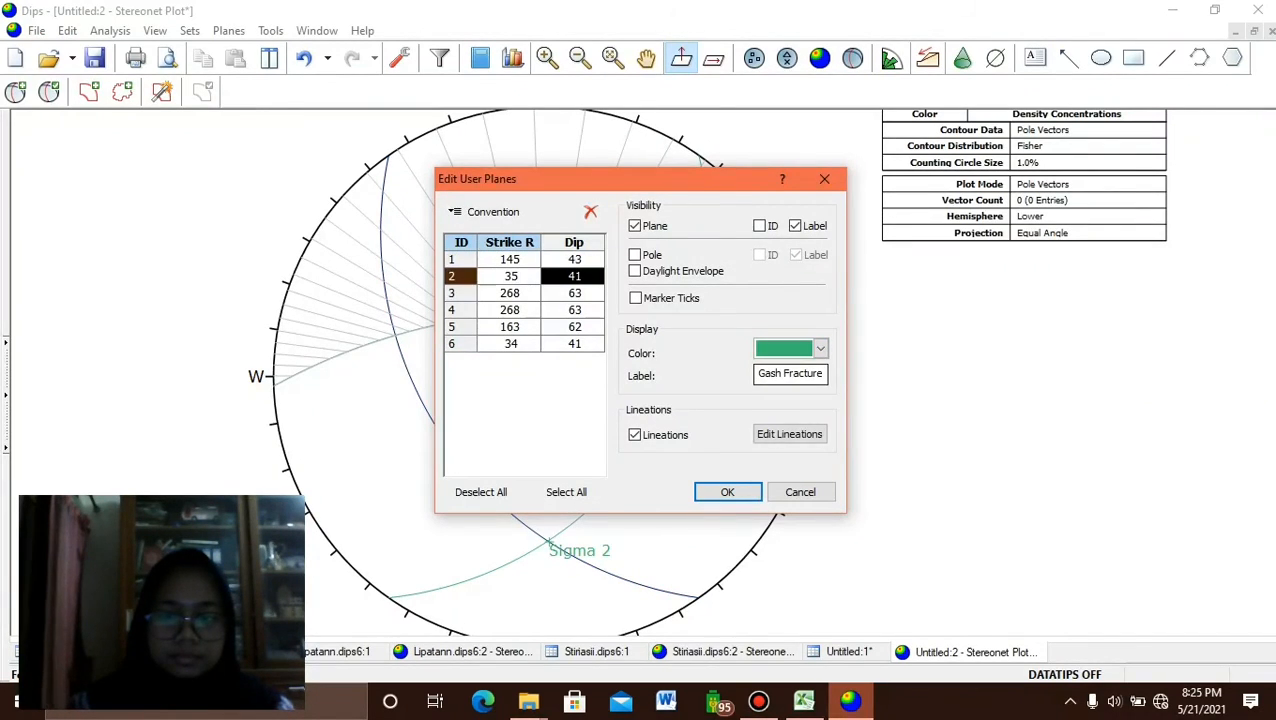
click(820, 348)
click(781, 400)
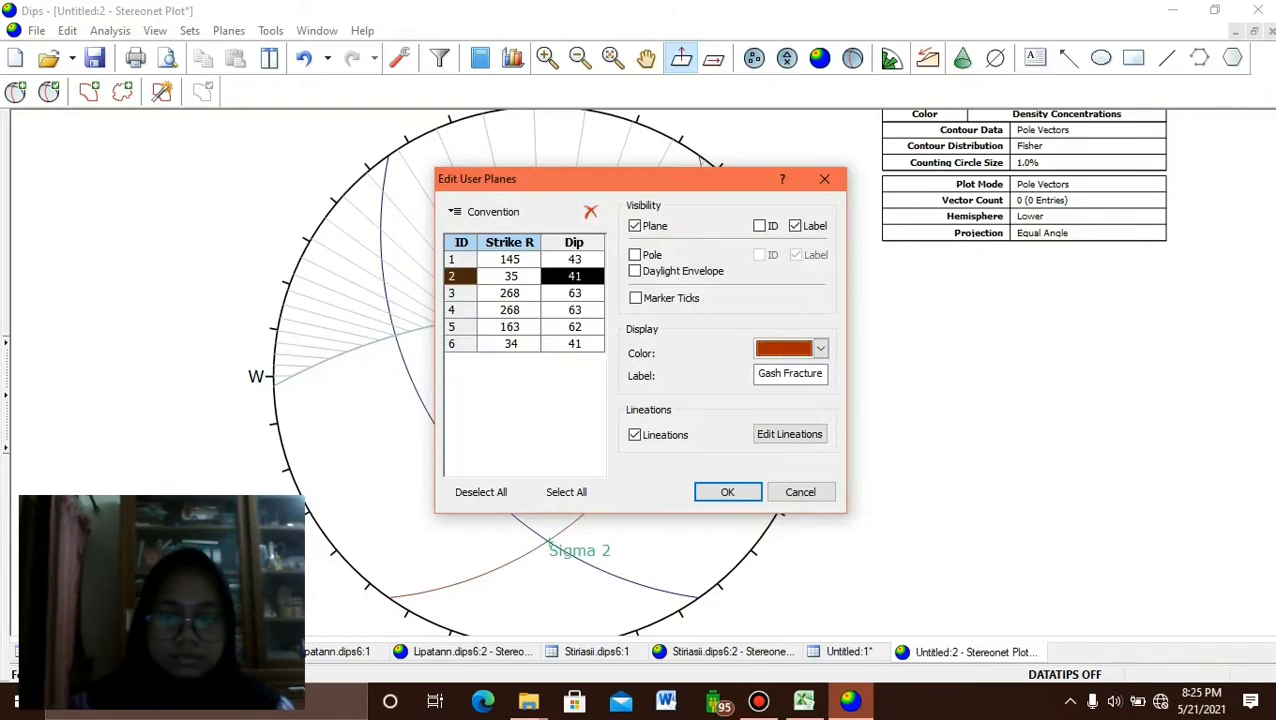
Colour the Sigma 2, Sigma 1 and Sigma 3 poles purple and apply the user plane edits.
click(510, 293)
click(820, 348)
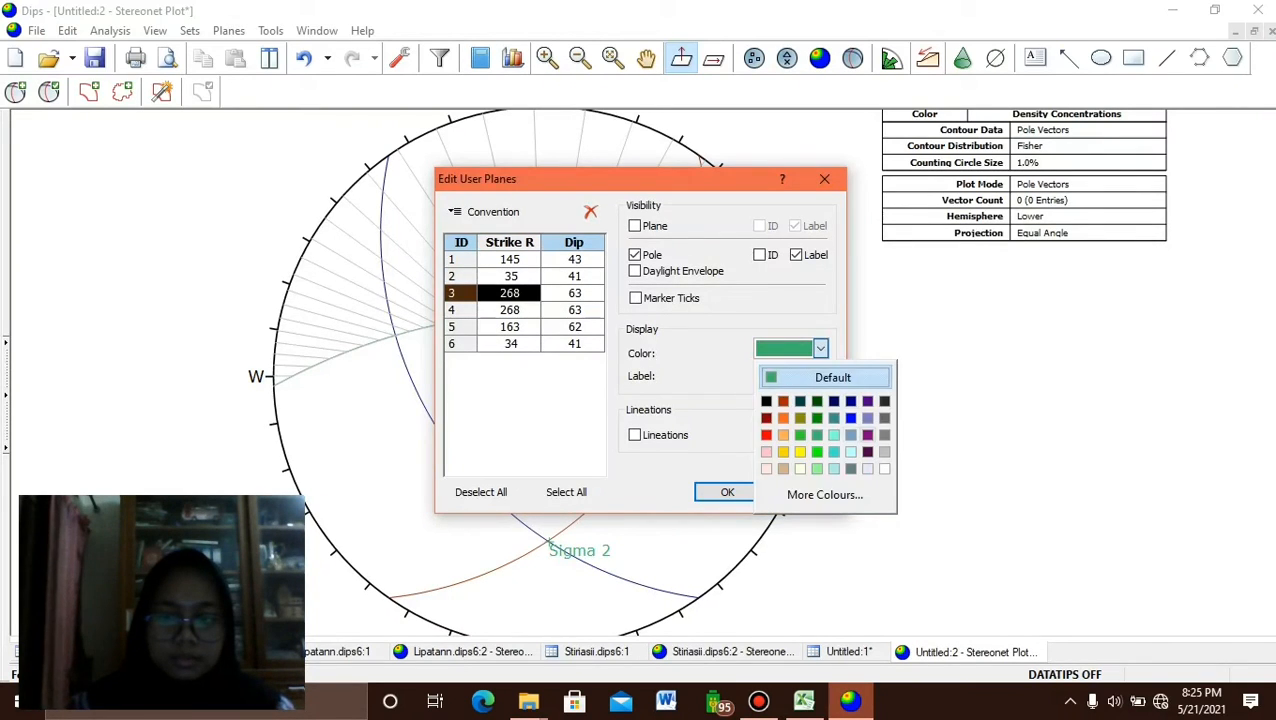
click(861, 434)
click(567, 310)
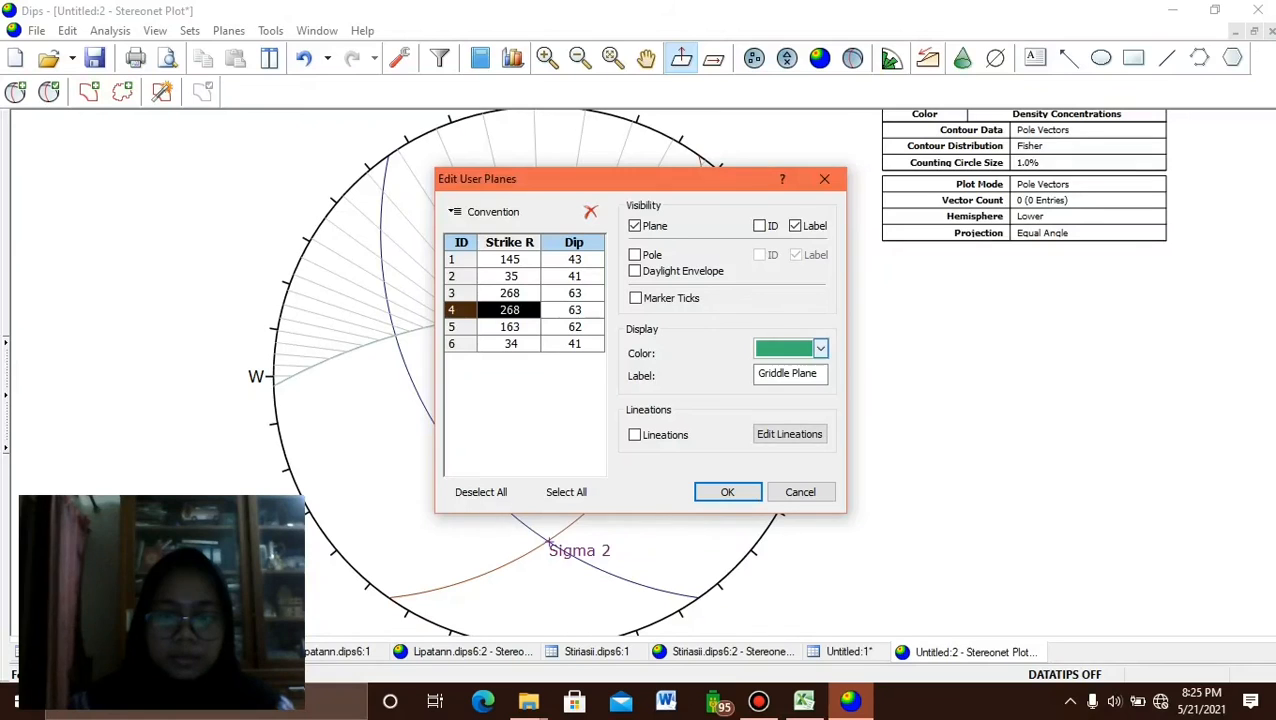
click(569, 327)
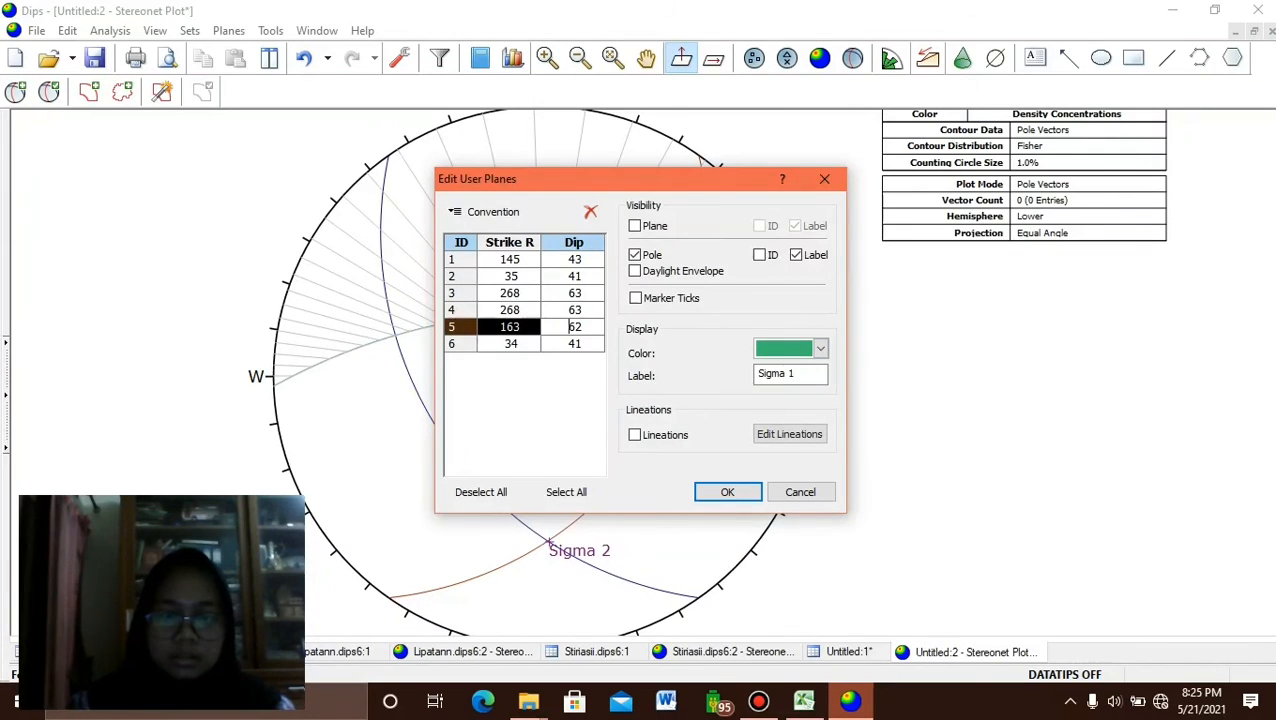
click(820, 348)
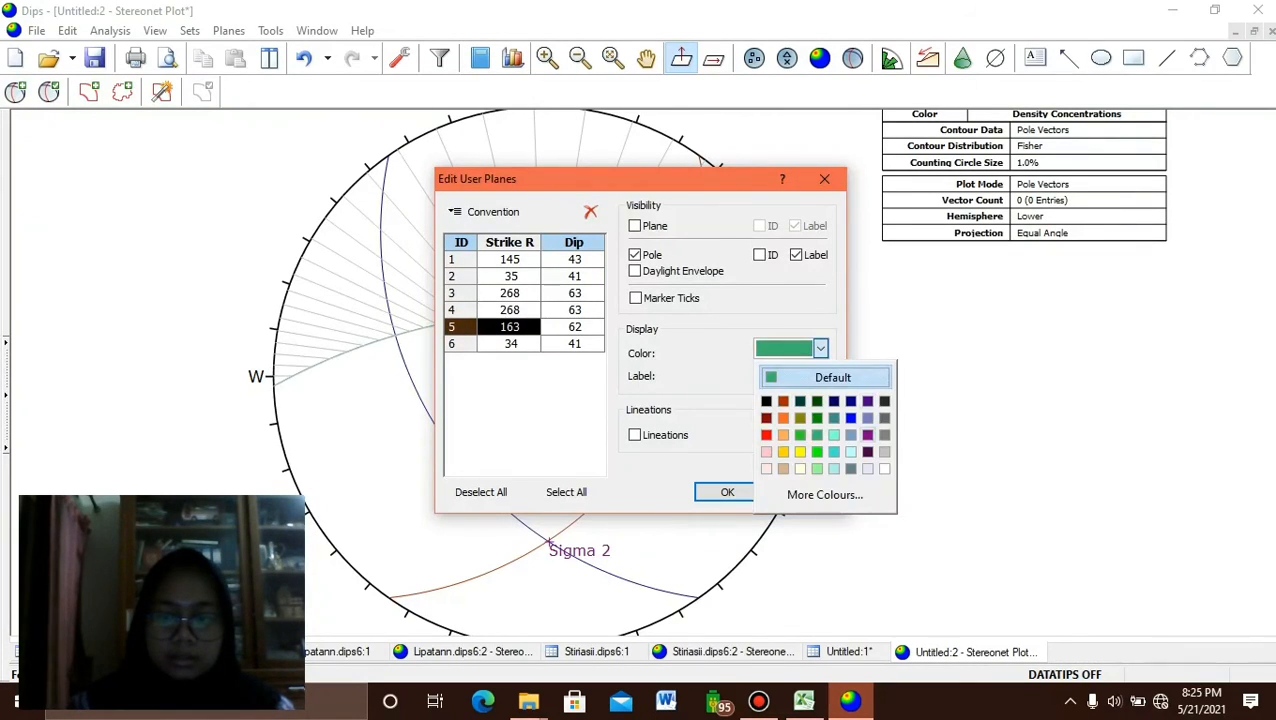
click(862, 434)
click(569, 344)
key(Tab)
text(41)
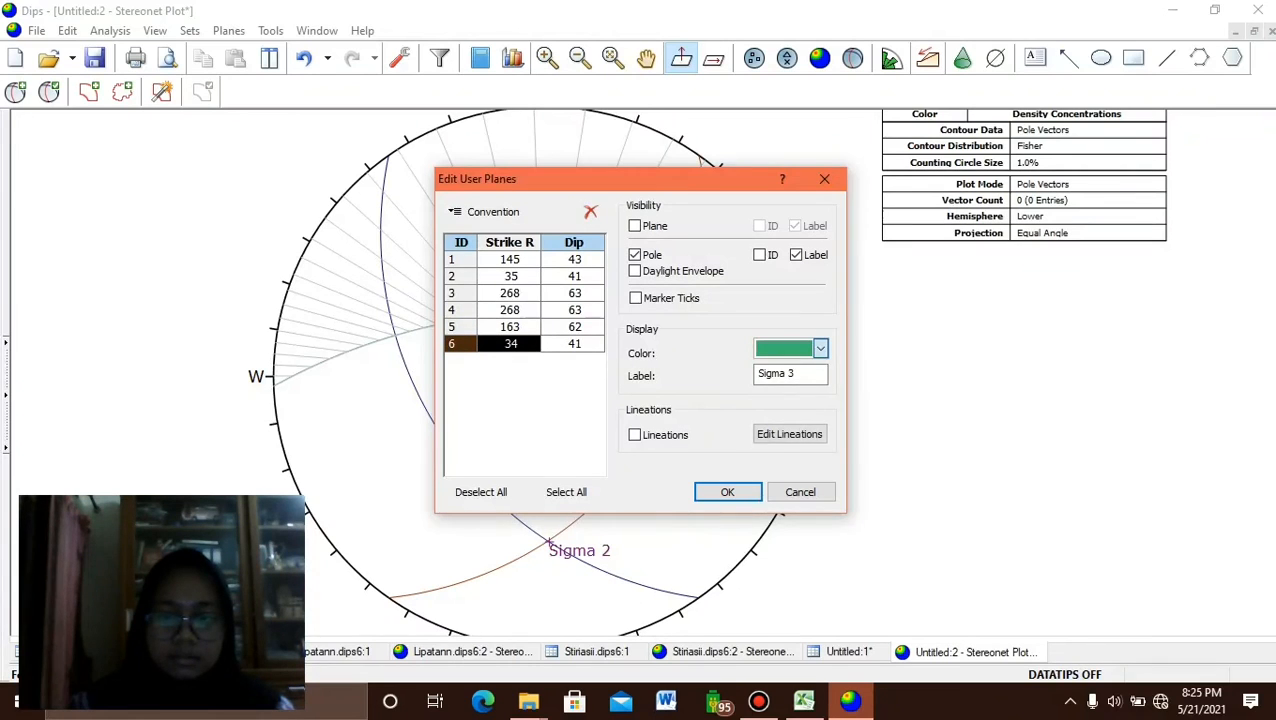
click(820, 348)
click(862, 434)
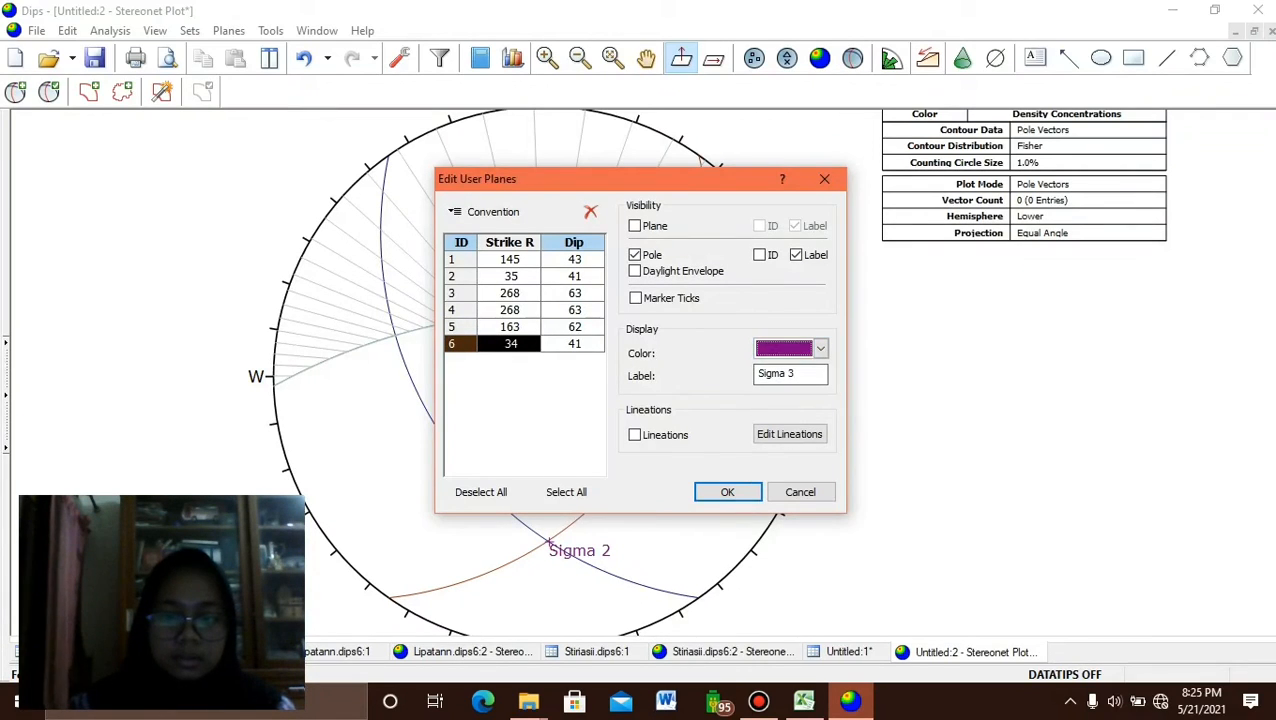
click(727, 491)
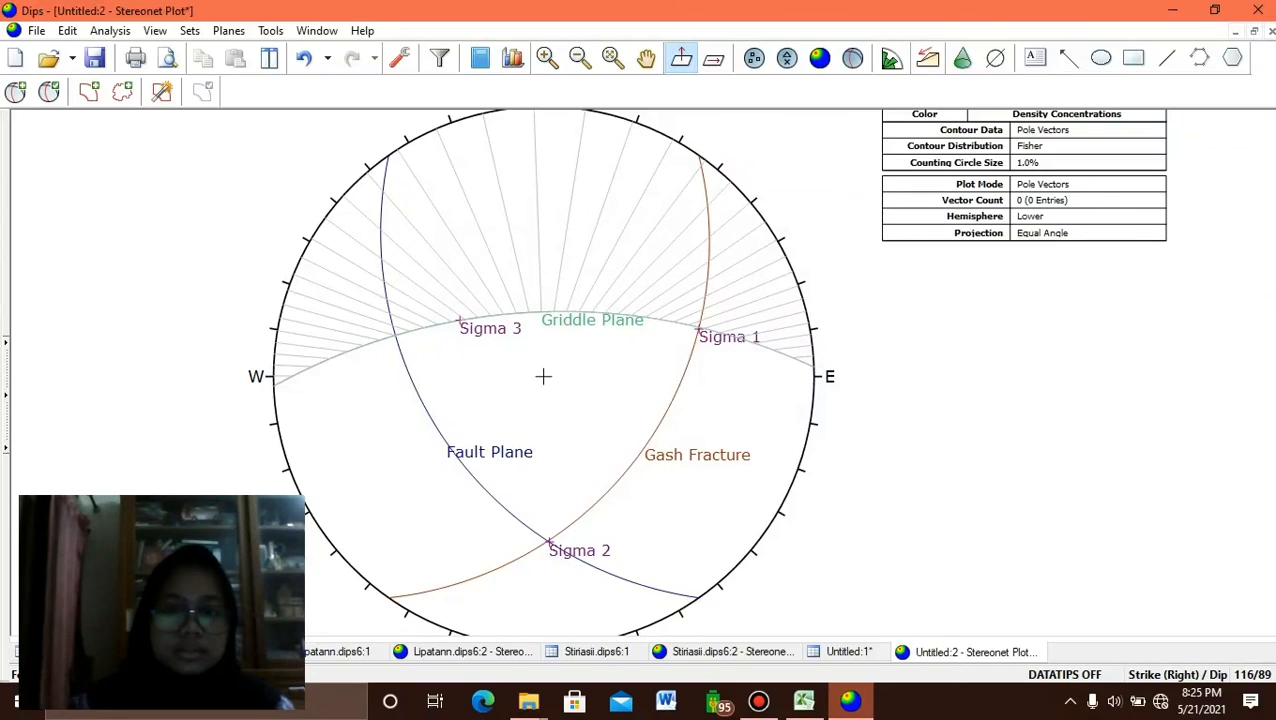
Delete all tools from the stereonet to remove the pitch grid.
scroll(696, 211, up, 2)
scroll(696, 211, down, 3)
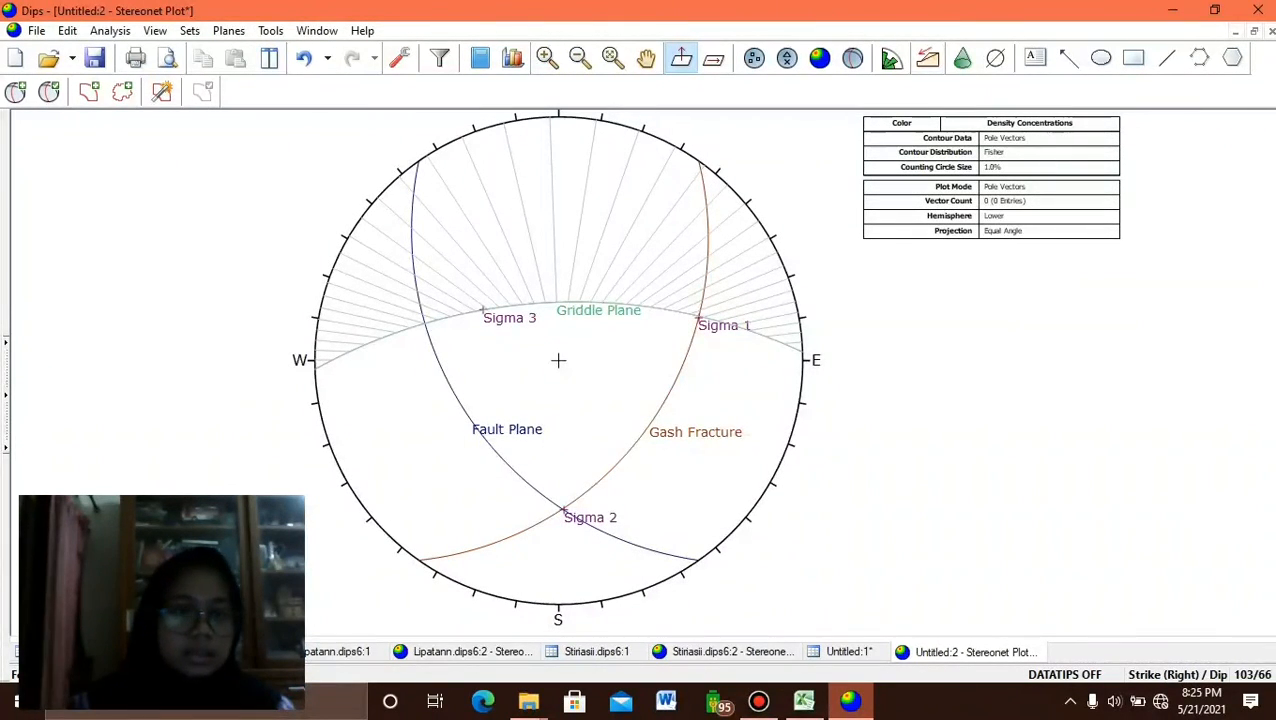
click(270, 31)
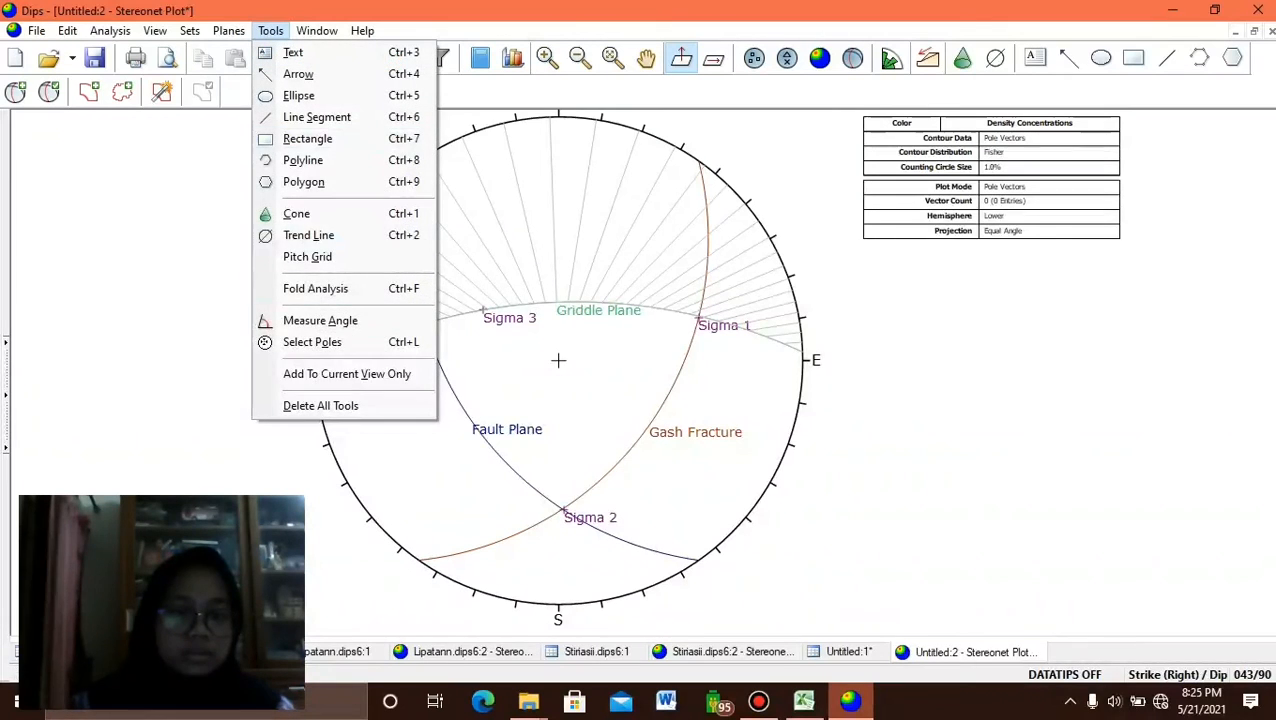
click(320, 405)
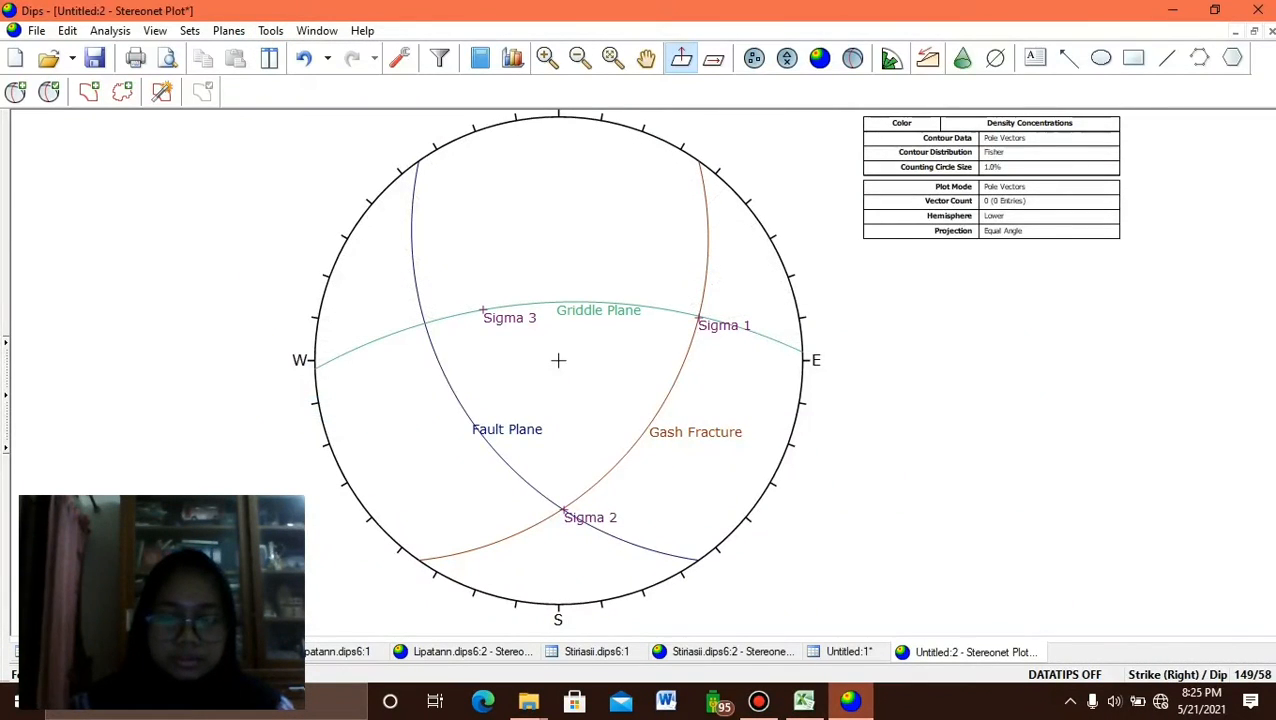
scroll(672, 290, down, 1)
scroll(670, 272, up, 1)
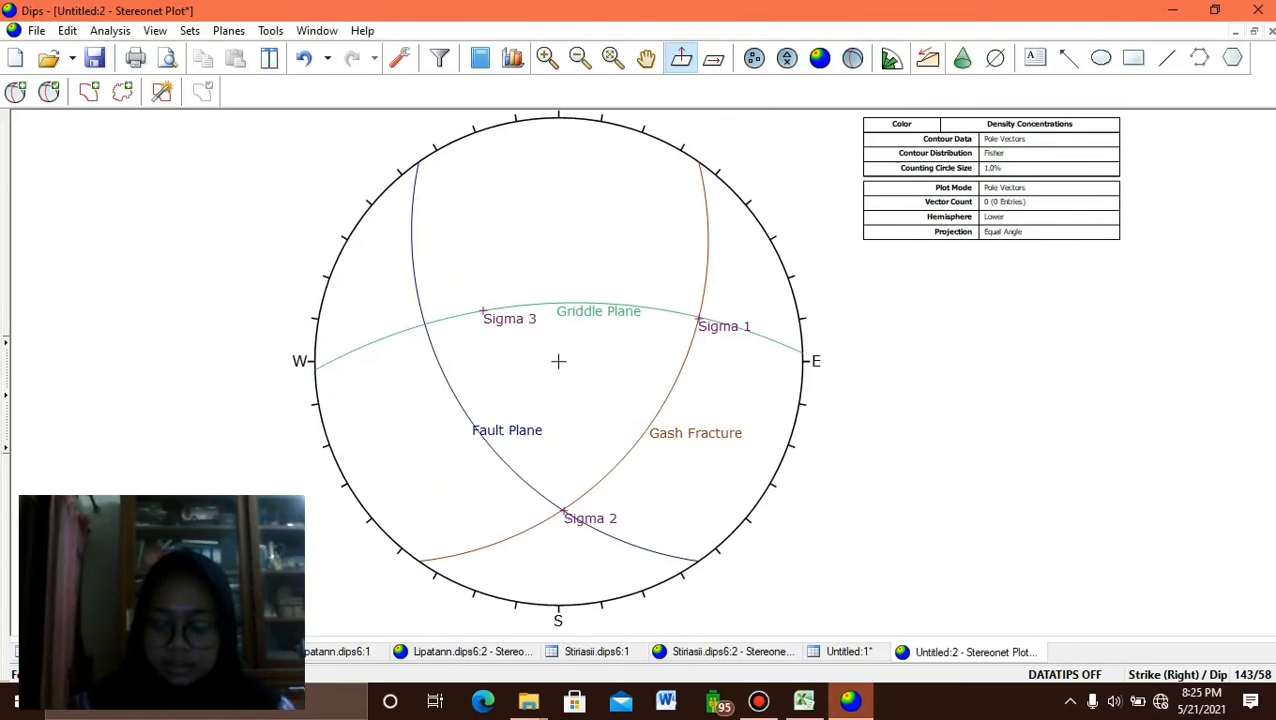
scroll(660, 280, down, 1)
scroll(660, 280, down, 1)
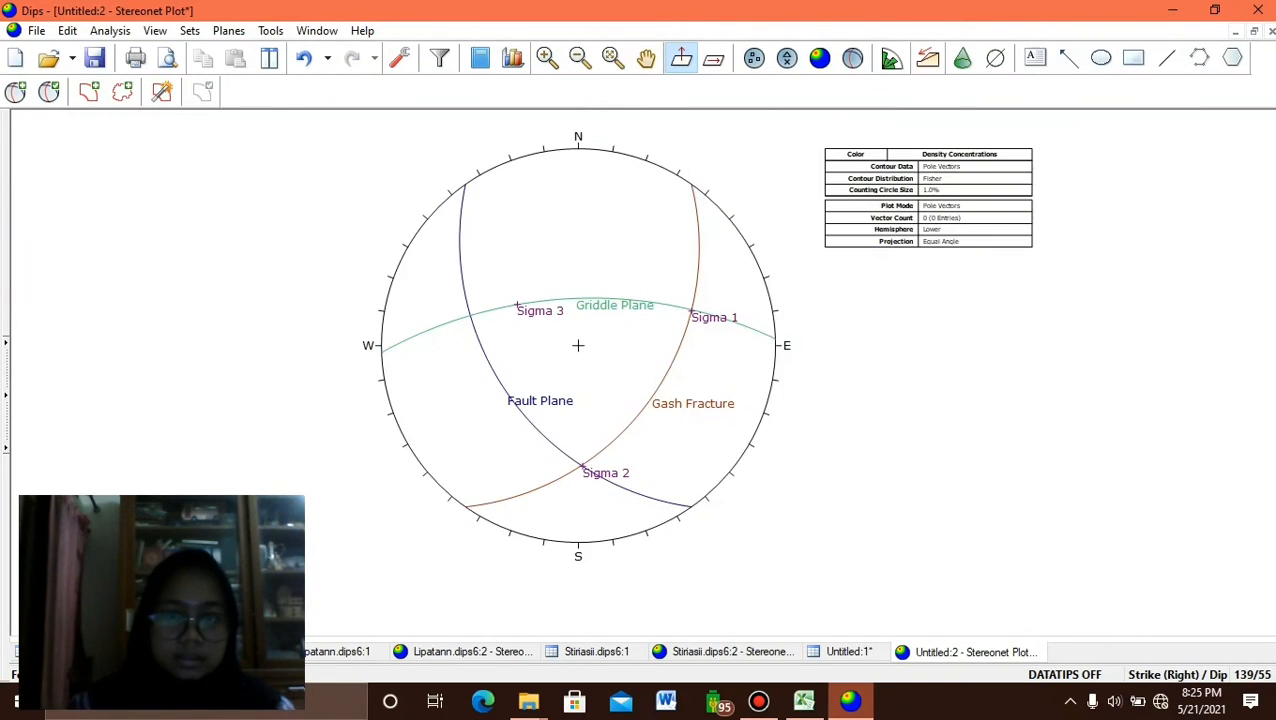
scroll(655, 268, up, 2)
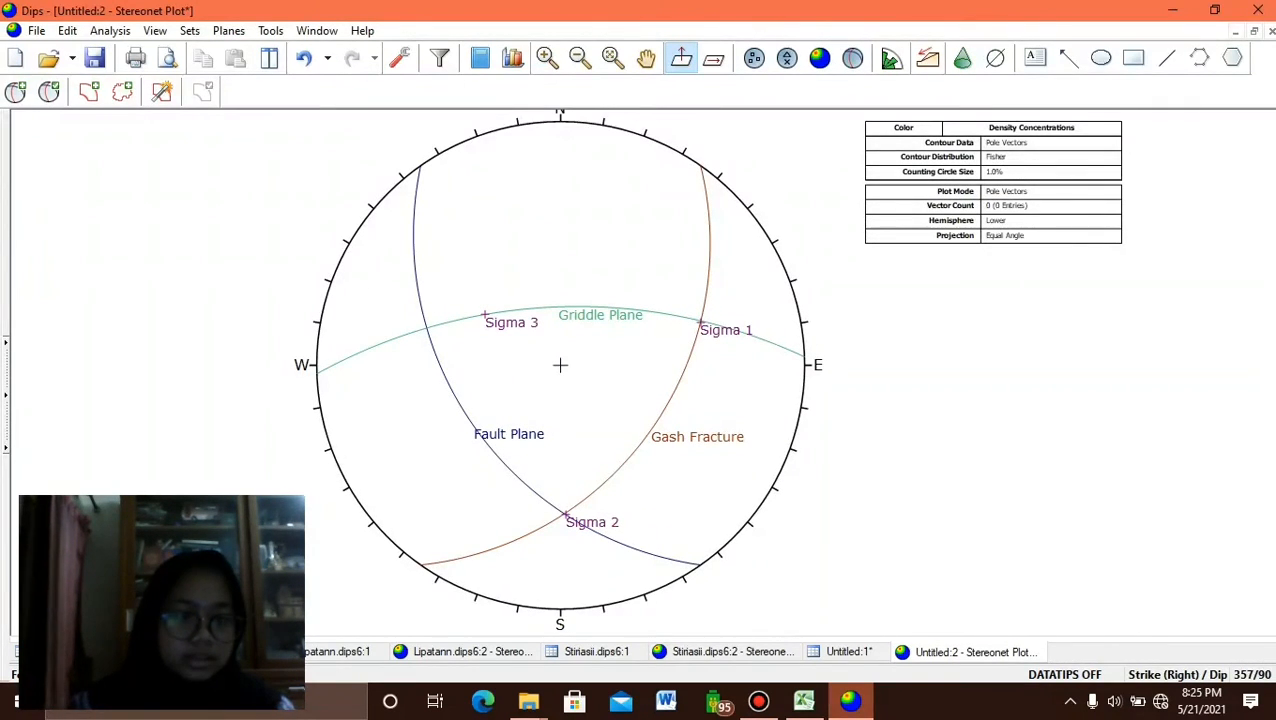
Include the user planes table, with colours, orientations and labels, in the stereonet legend.
click(6, 395)
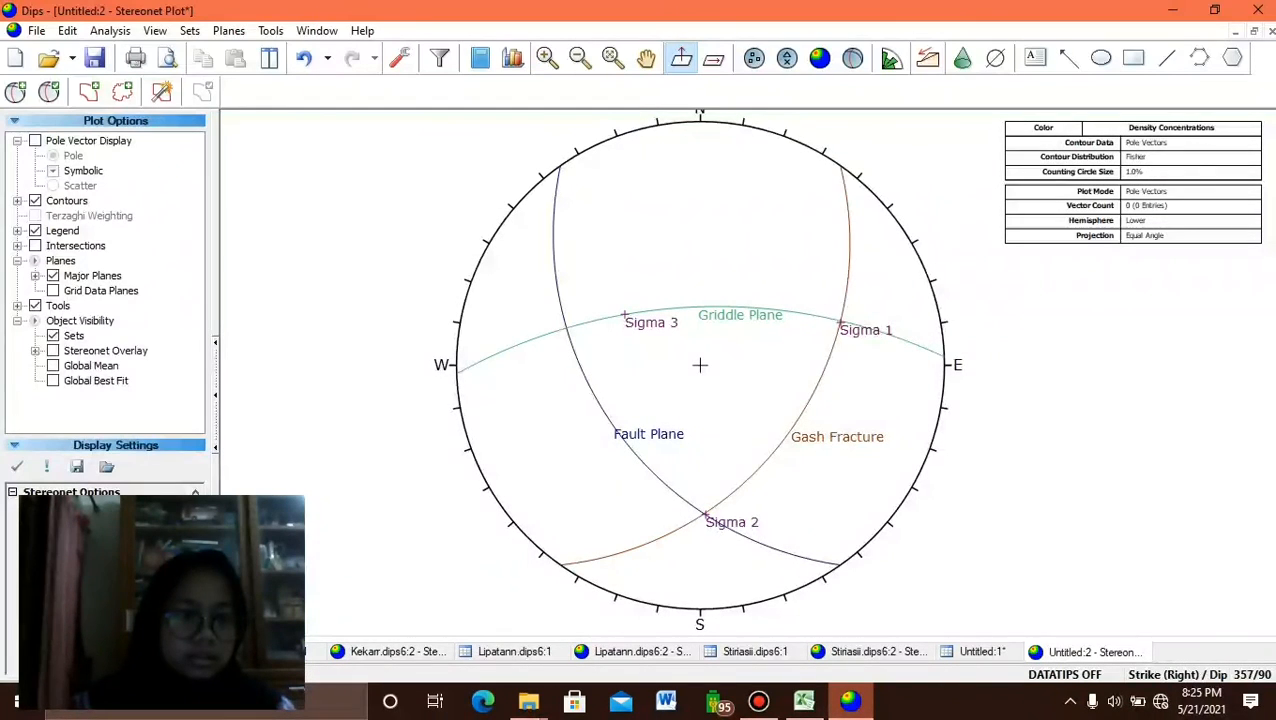
click(35, 231)
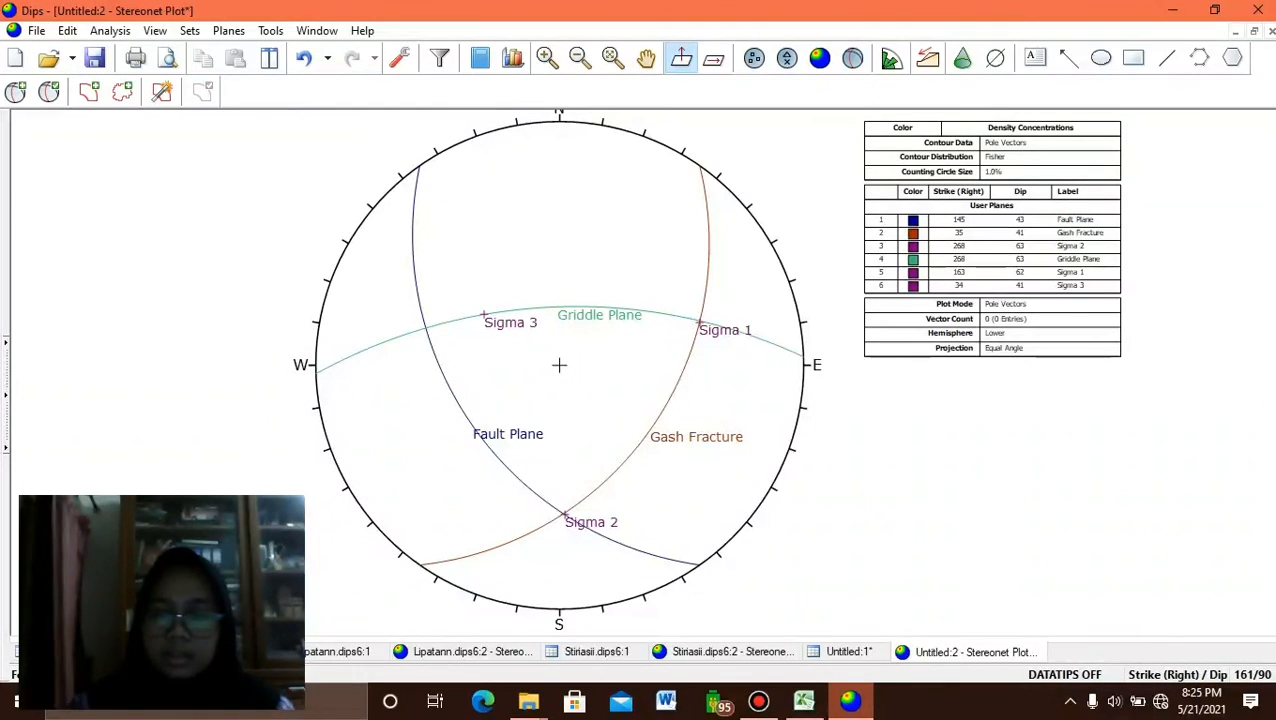
scroll(1013, 223, up, 2)
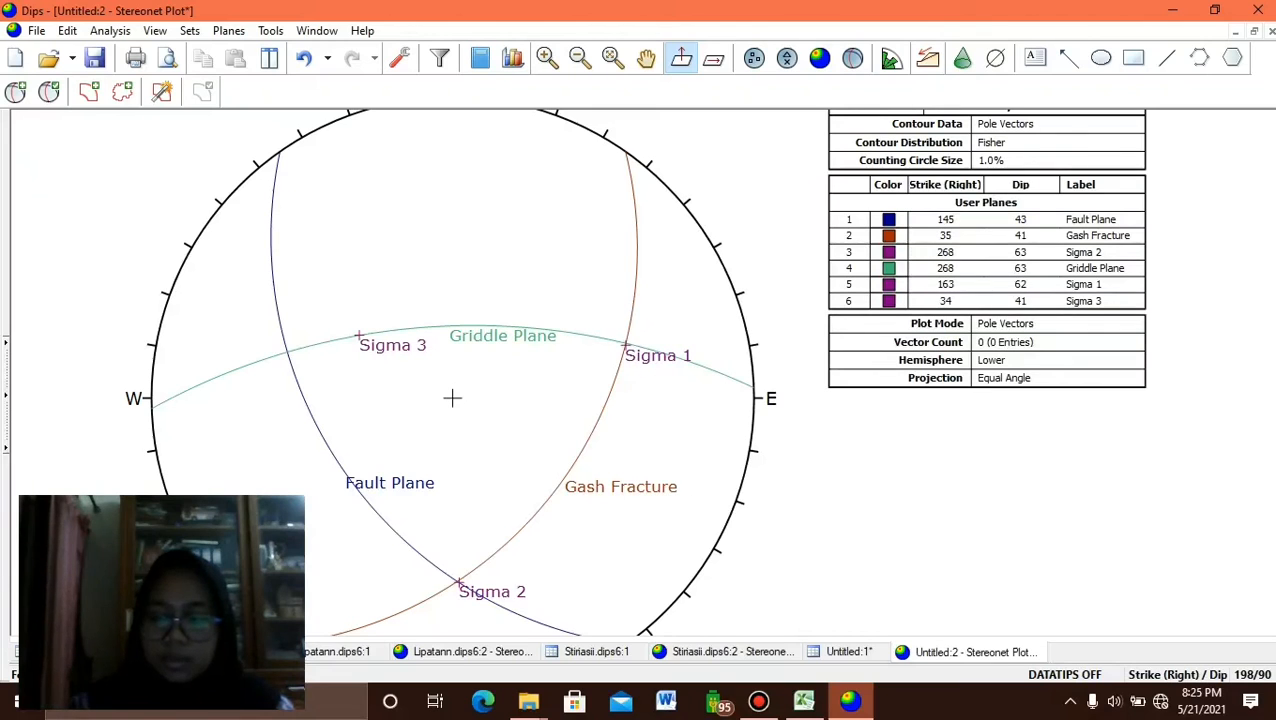
Switch the orientation convention of the stereonet and its legend from Strike (Right) / Dip to Trend / Plunge.
click(1174, 675)
click(1166, 675)
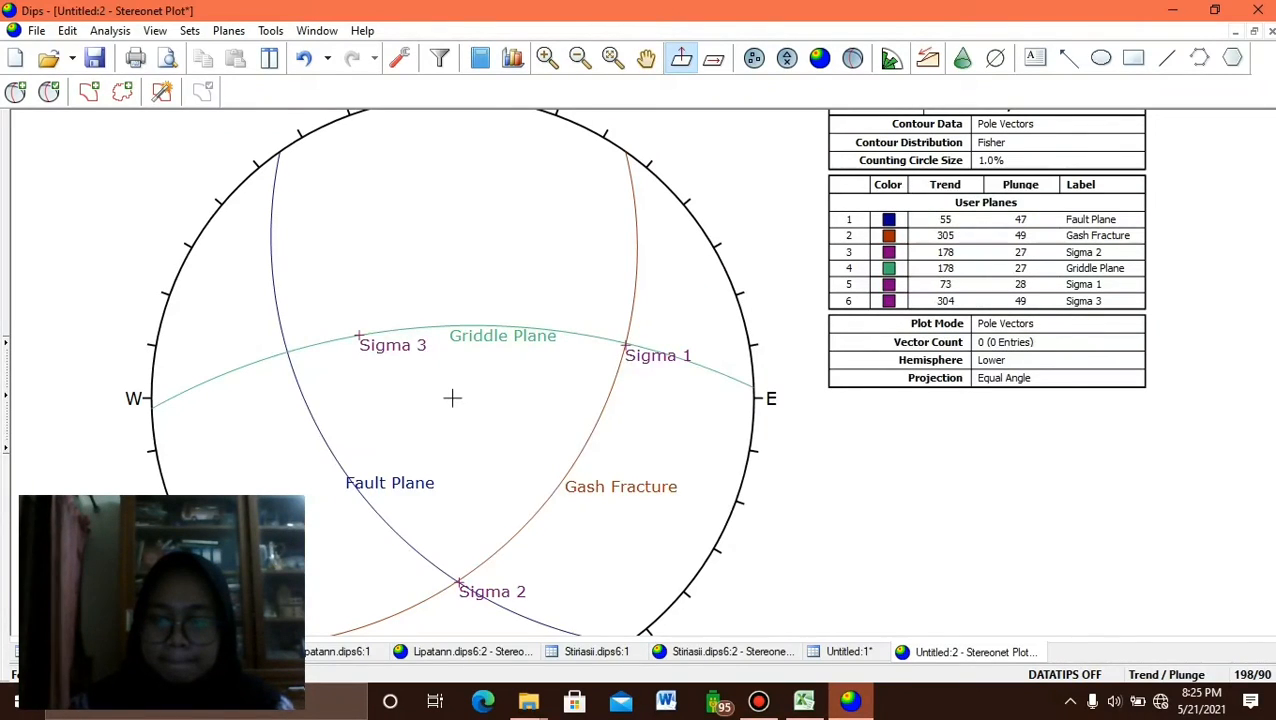
scroll(1017, 300, down, 1)
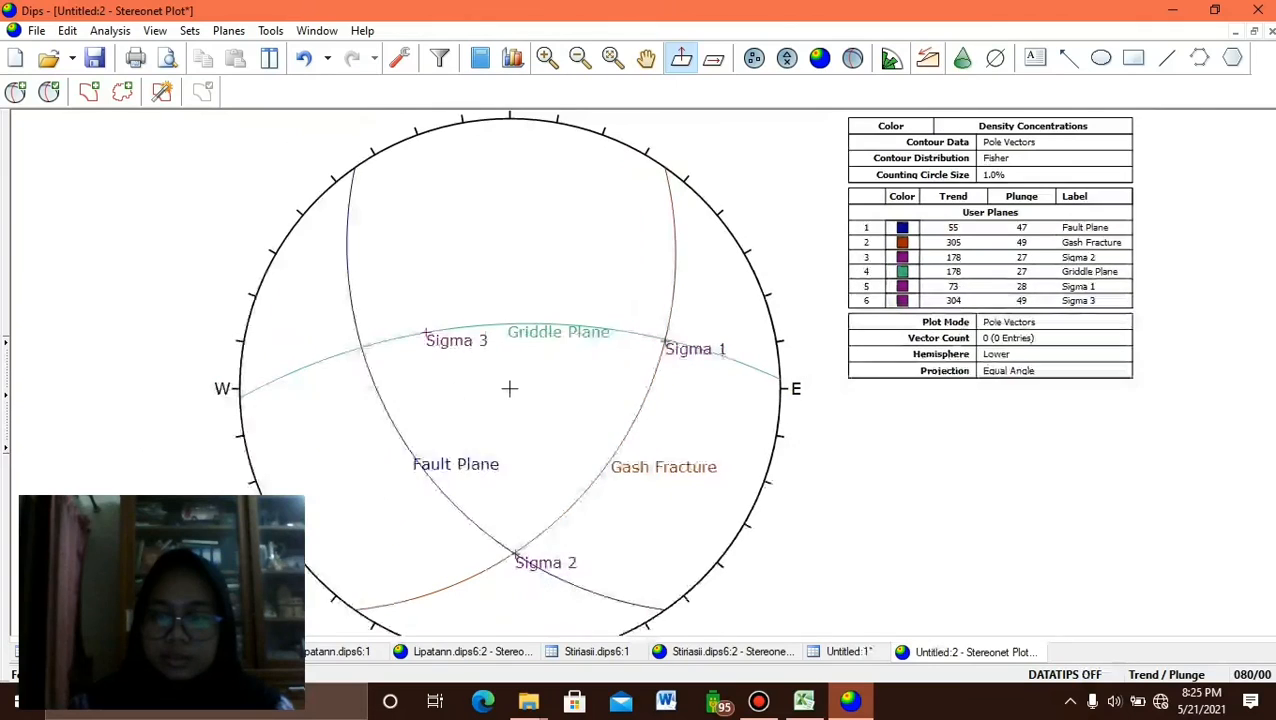
scroll(926, 288, down, 1)
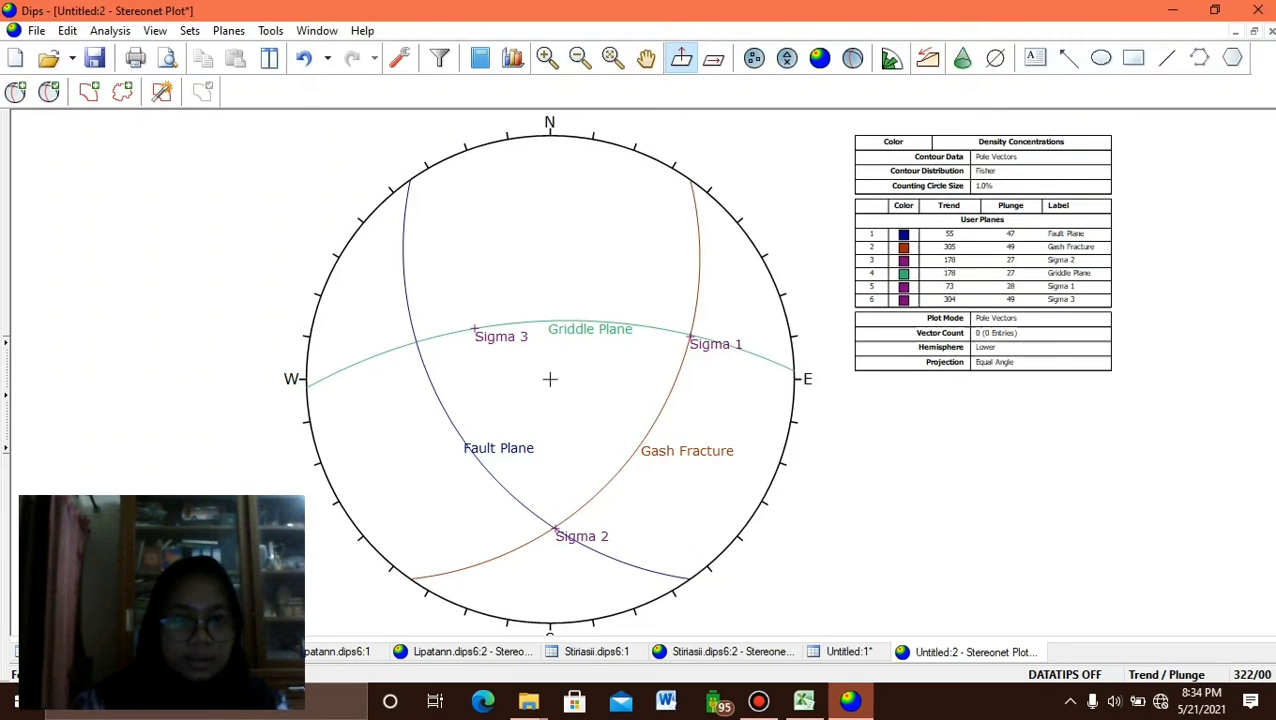
Create a new project with the global orientation format Strike (Right) / Dip and display its contour stereonet.
click(36, 30)
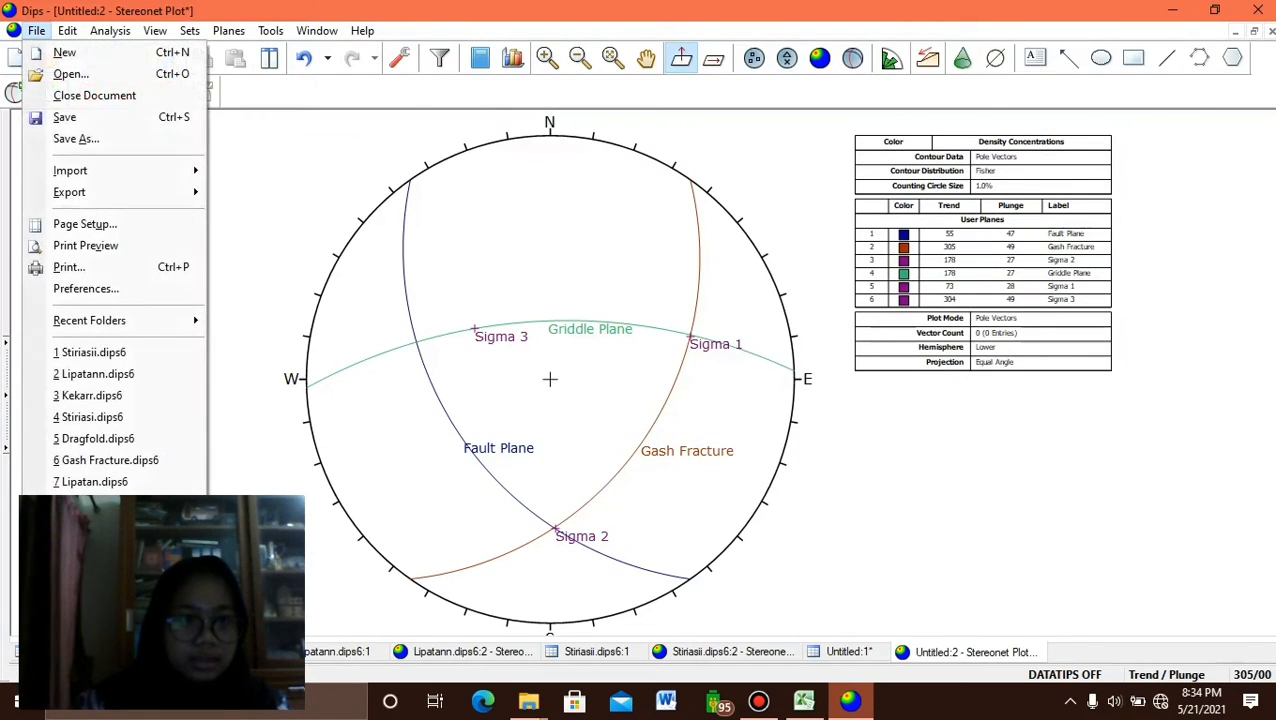
click(64, 52)
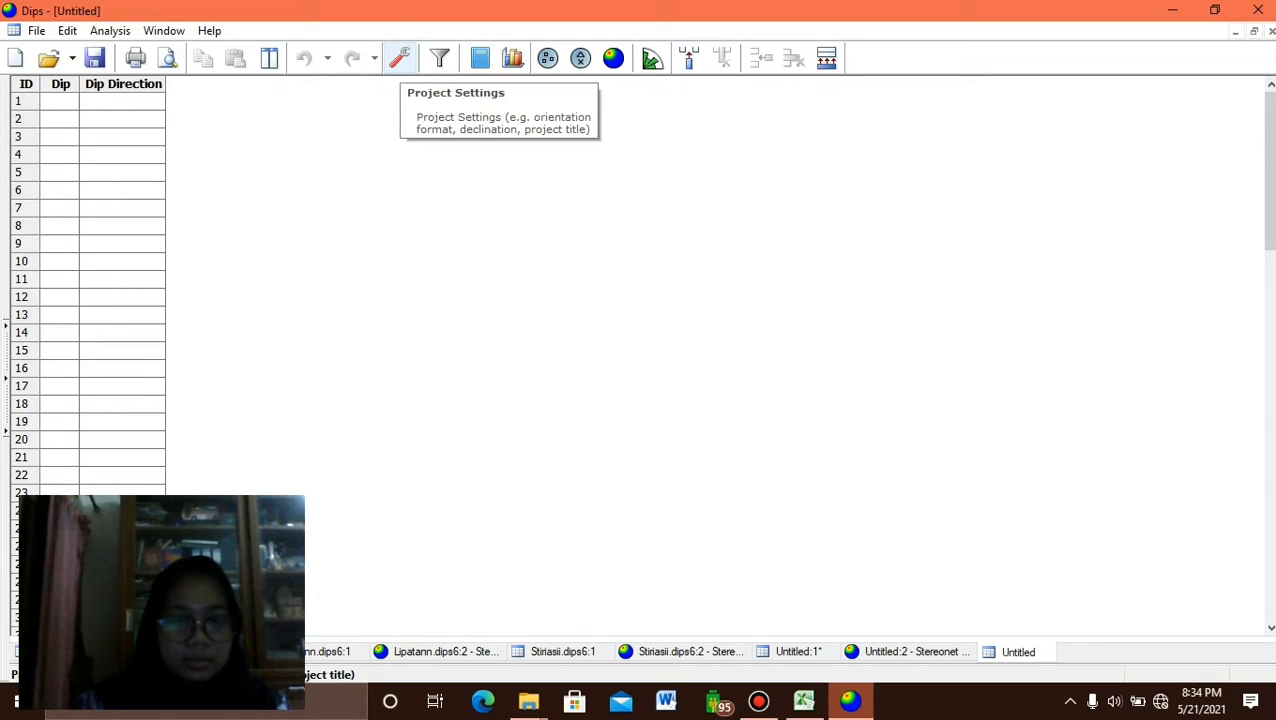
click(399, 58)
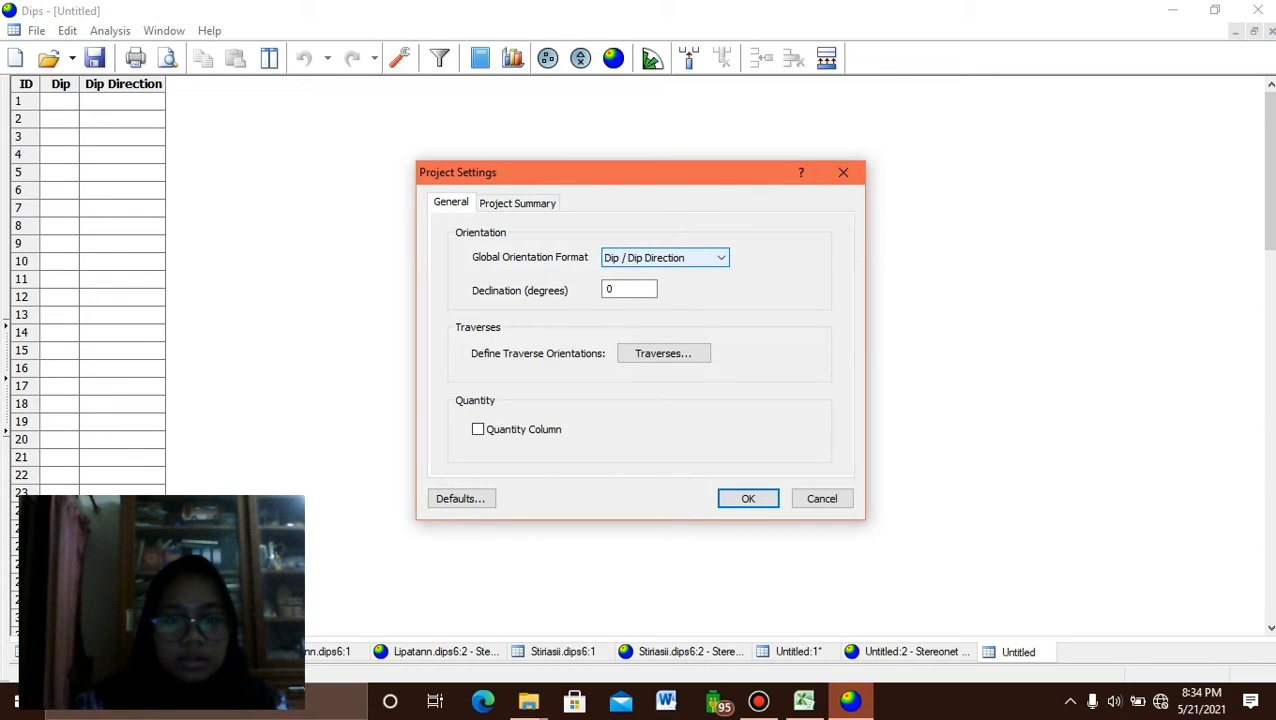
click(665, 257)
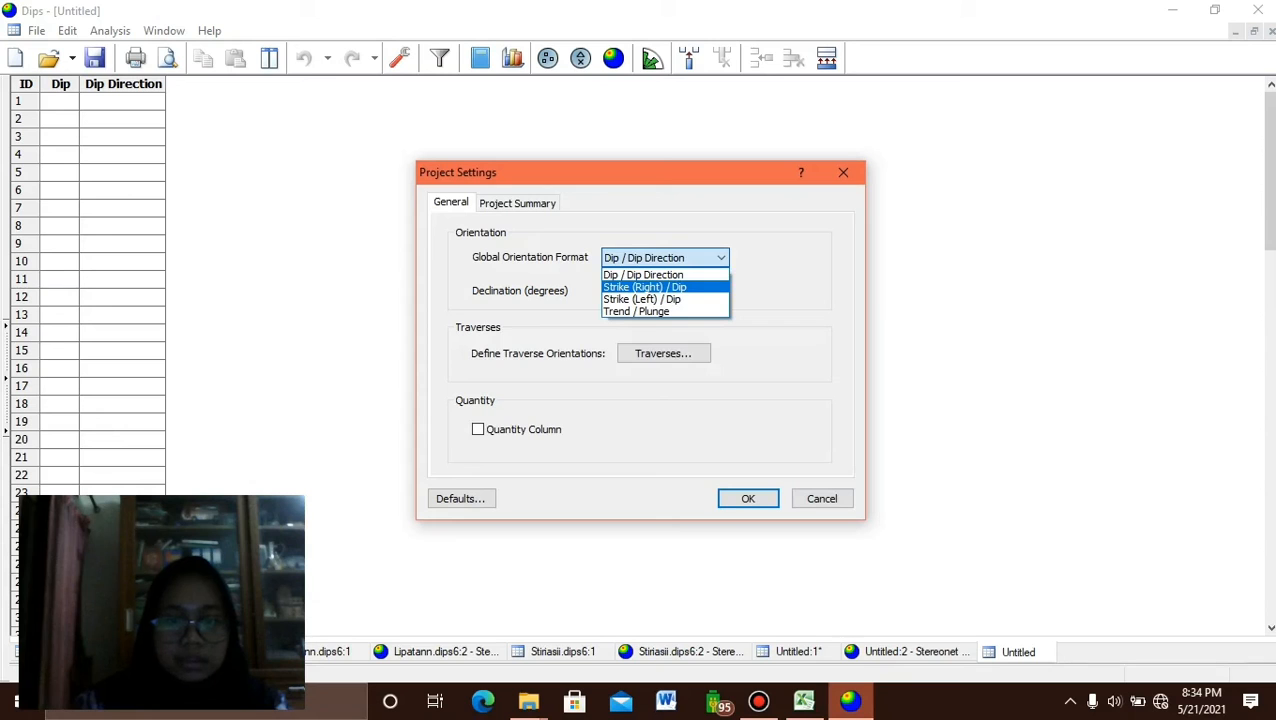
click(645, 287)
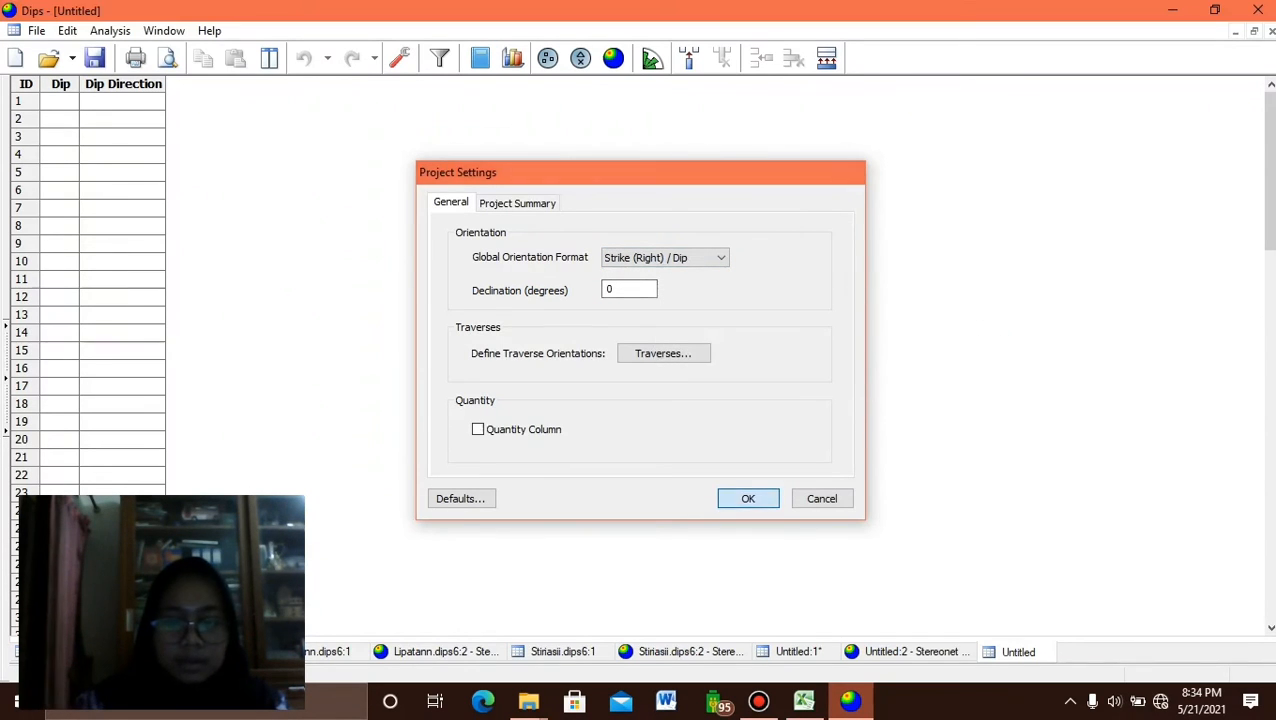
key(Return)
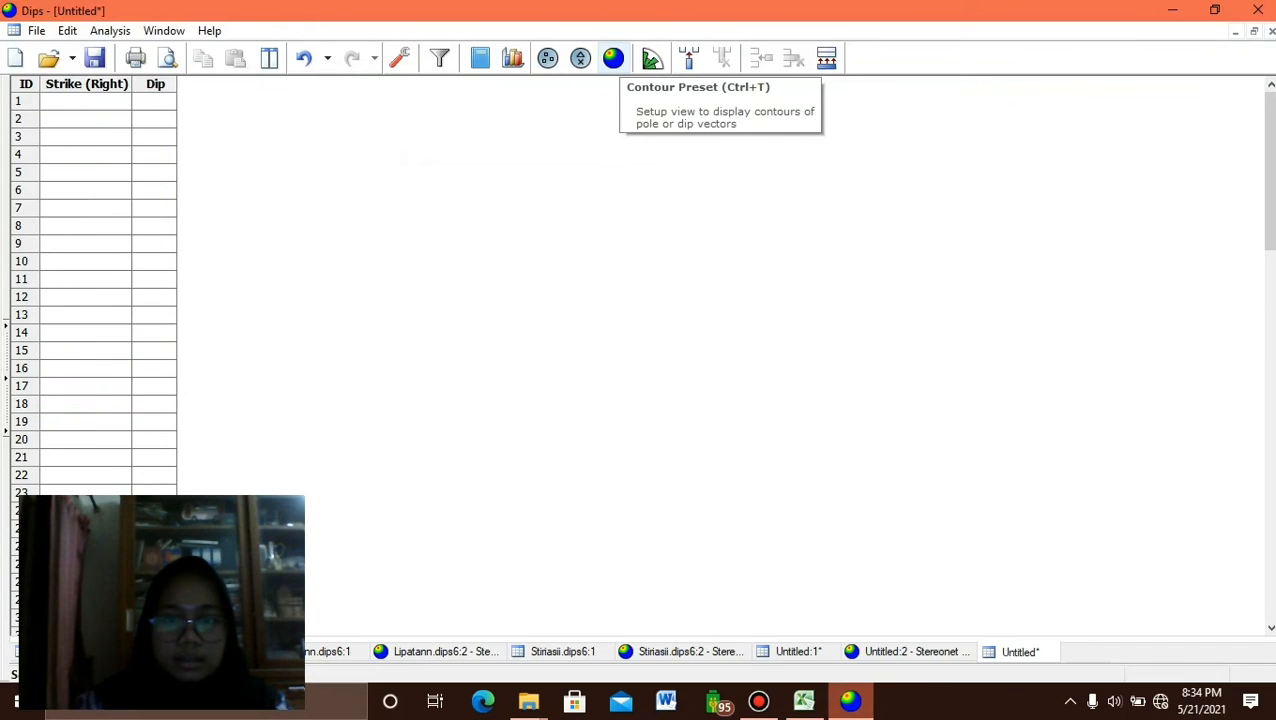
click(613, 58)
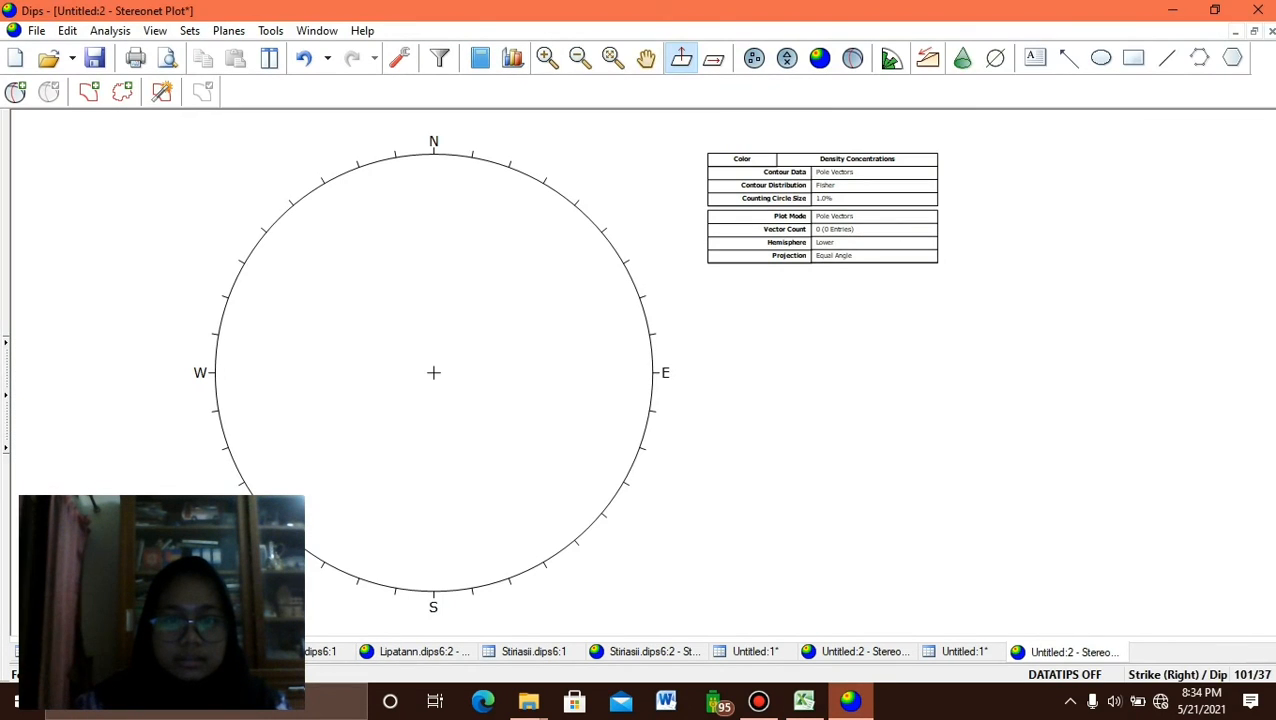
Start adding a user plane, then switch to Excel and locate the Bidang sesar orientation paired with Dragfold on the Sesar sheet.
click(15, 91)
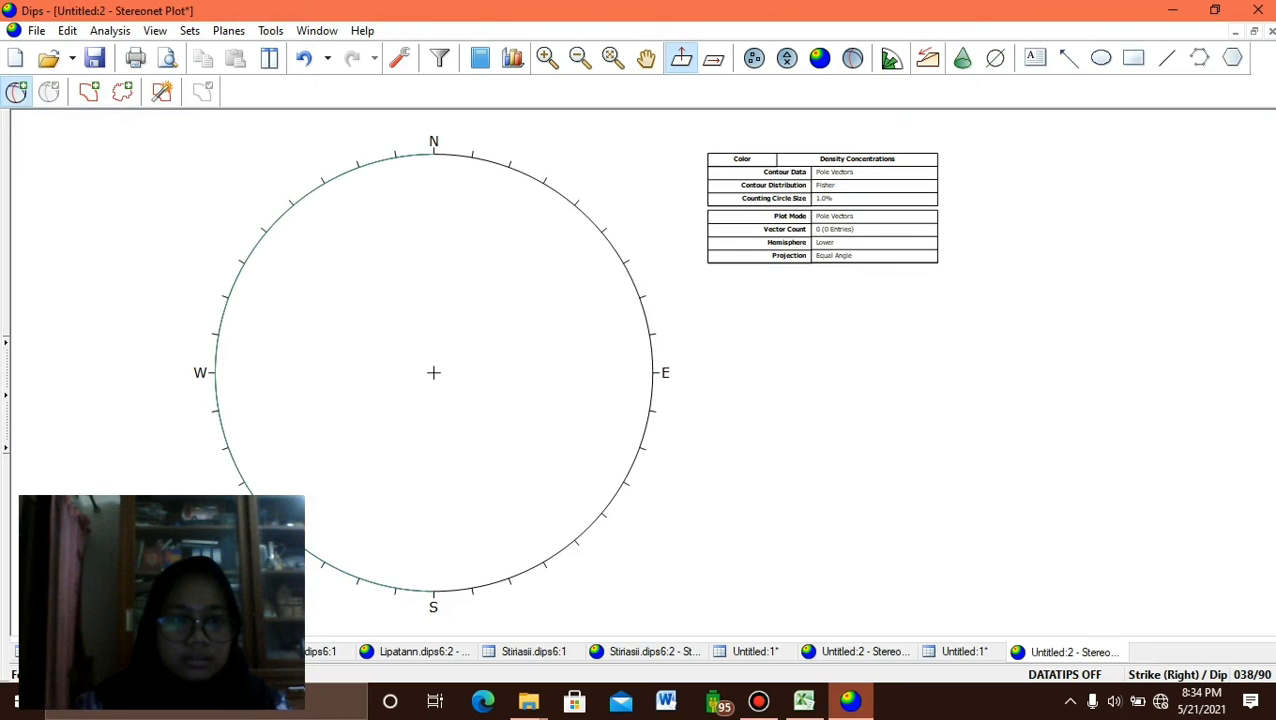
click(455, 488)
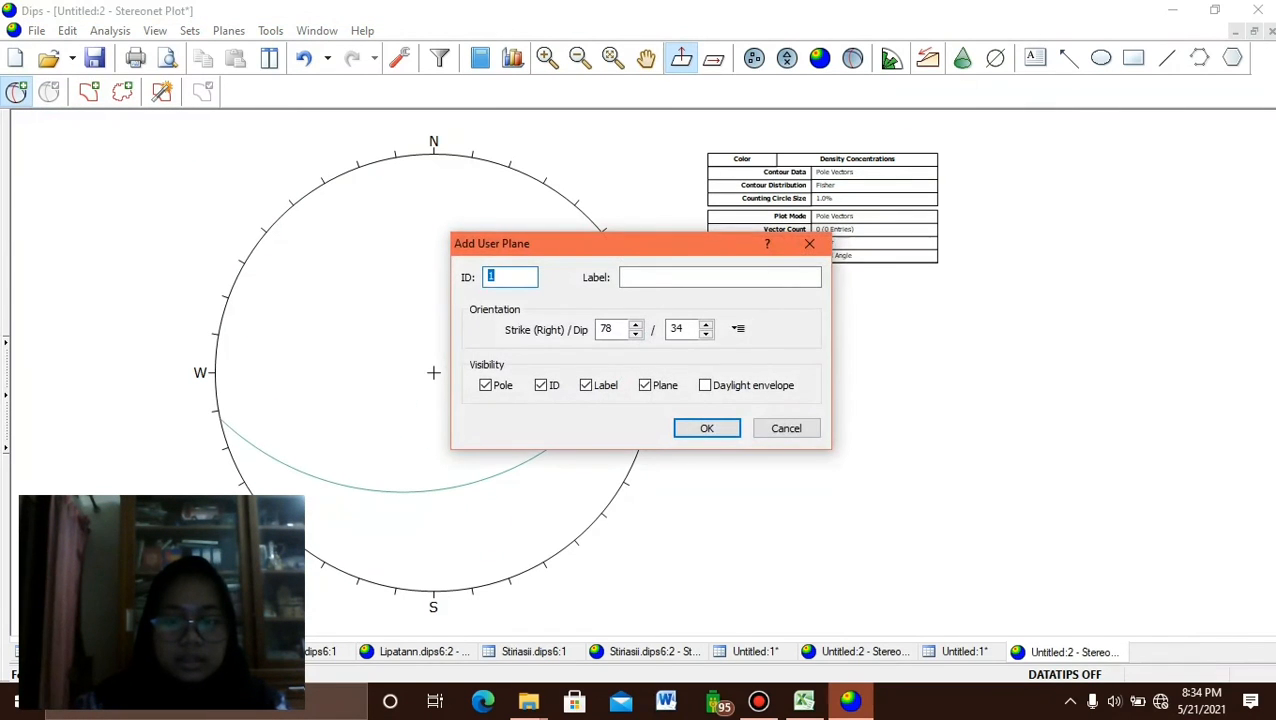
key(alt+Tab)
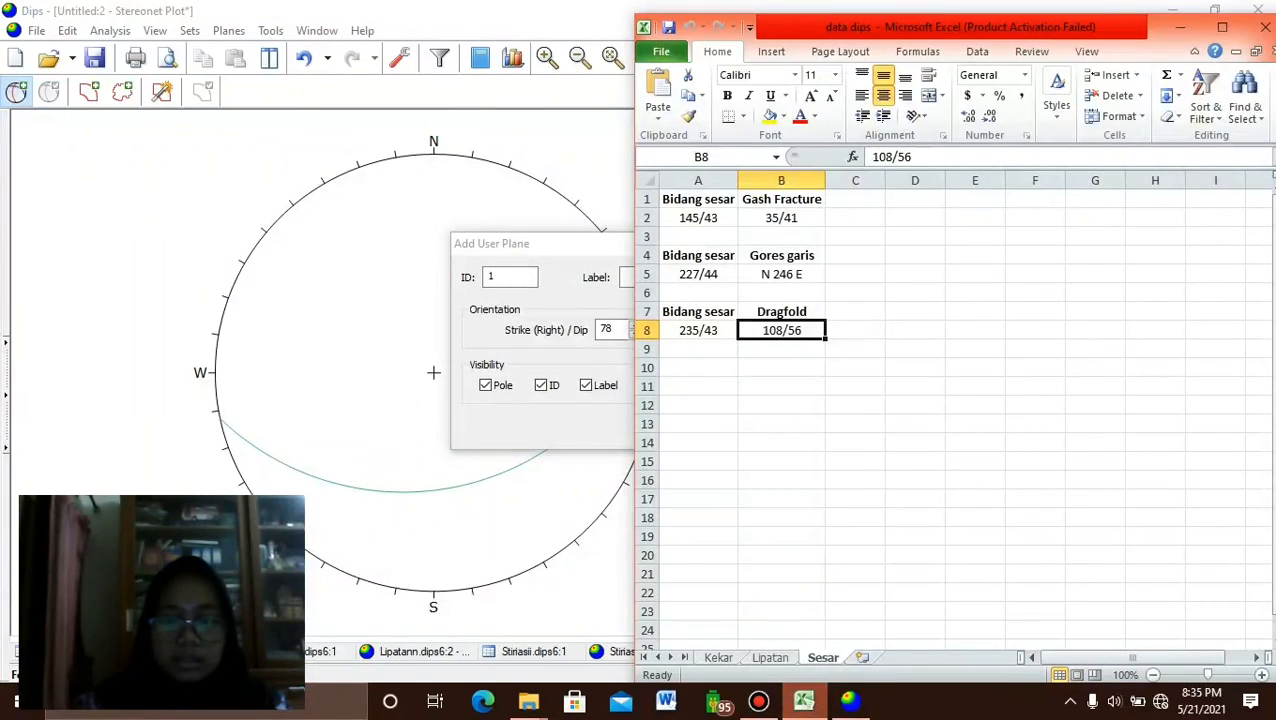
key(Up)
key(Up)
key(Up)
key(Left)
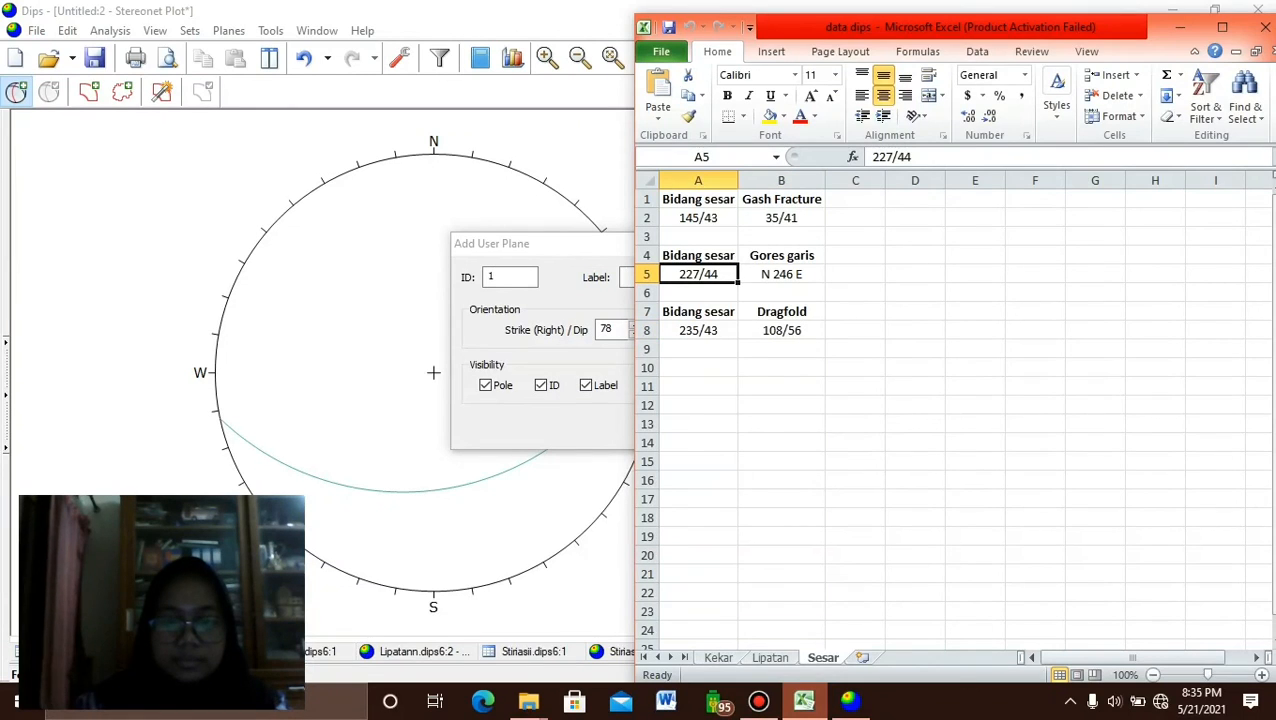
key(Down)
key(Down)
key(Down)
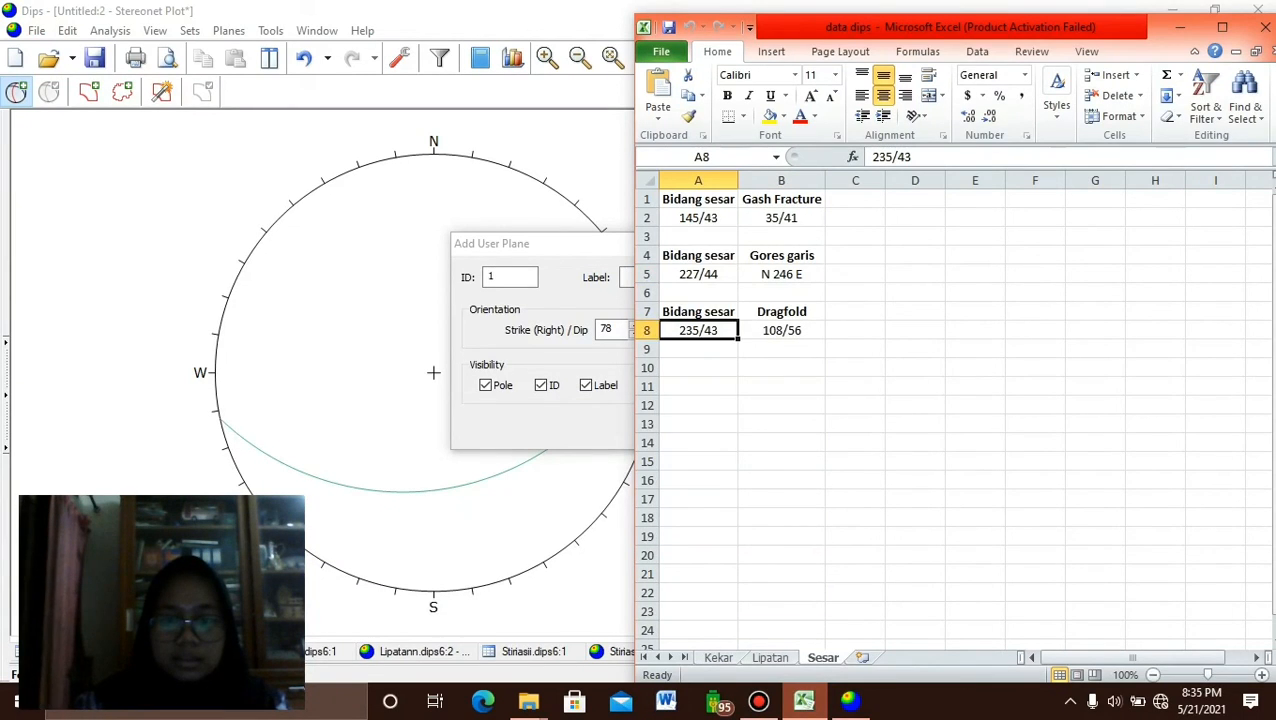
key(Right)
key(Left)
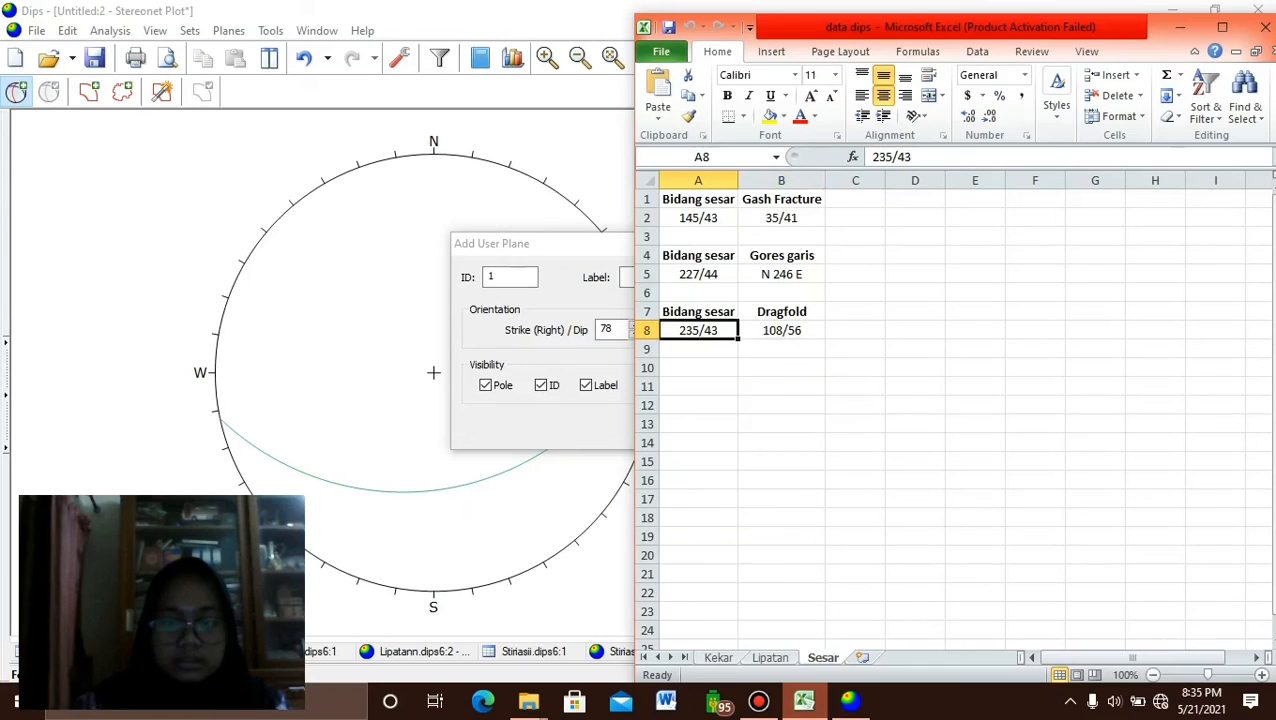
Return to Dips and set the new user plane's orientation to 235/43, checking it against the Excel data.
key(alt+Tab)
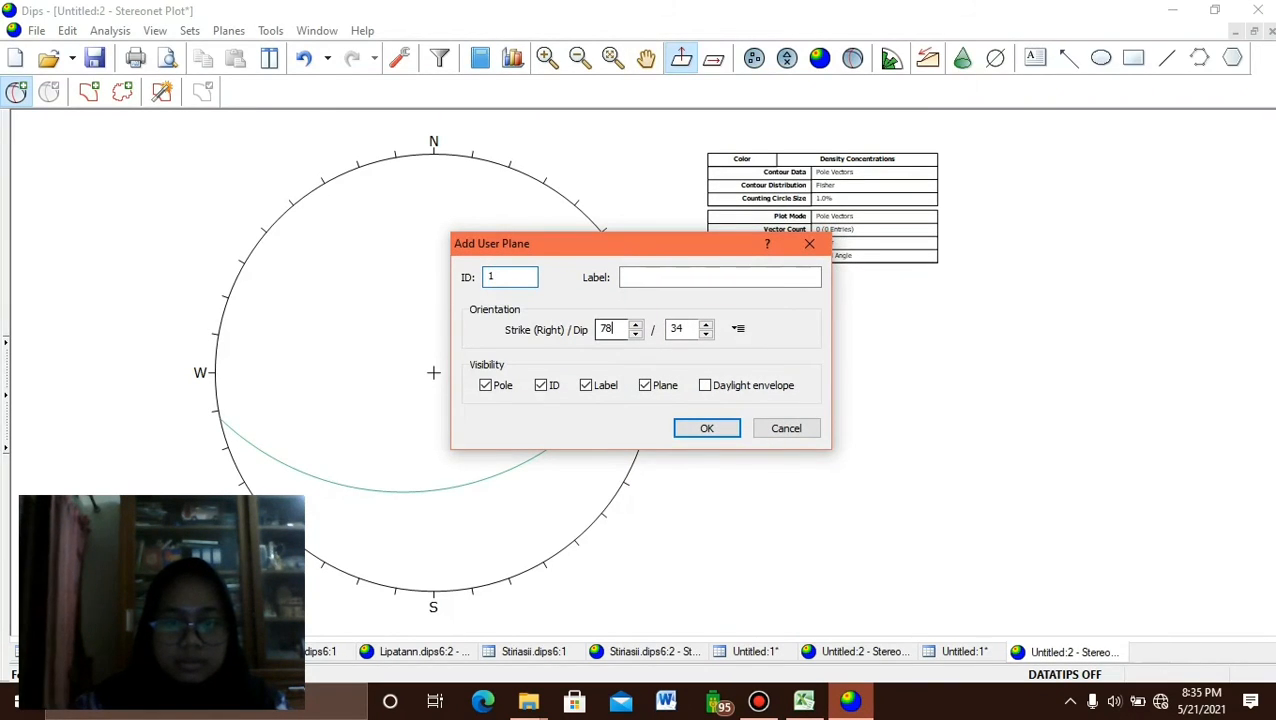
key(Tab)
text(235)
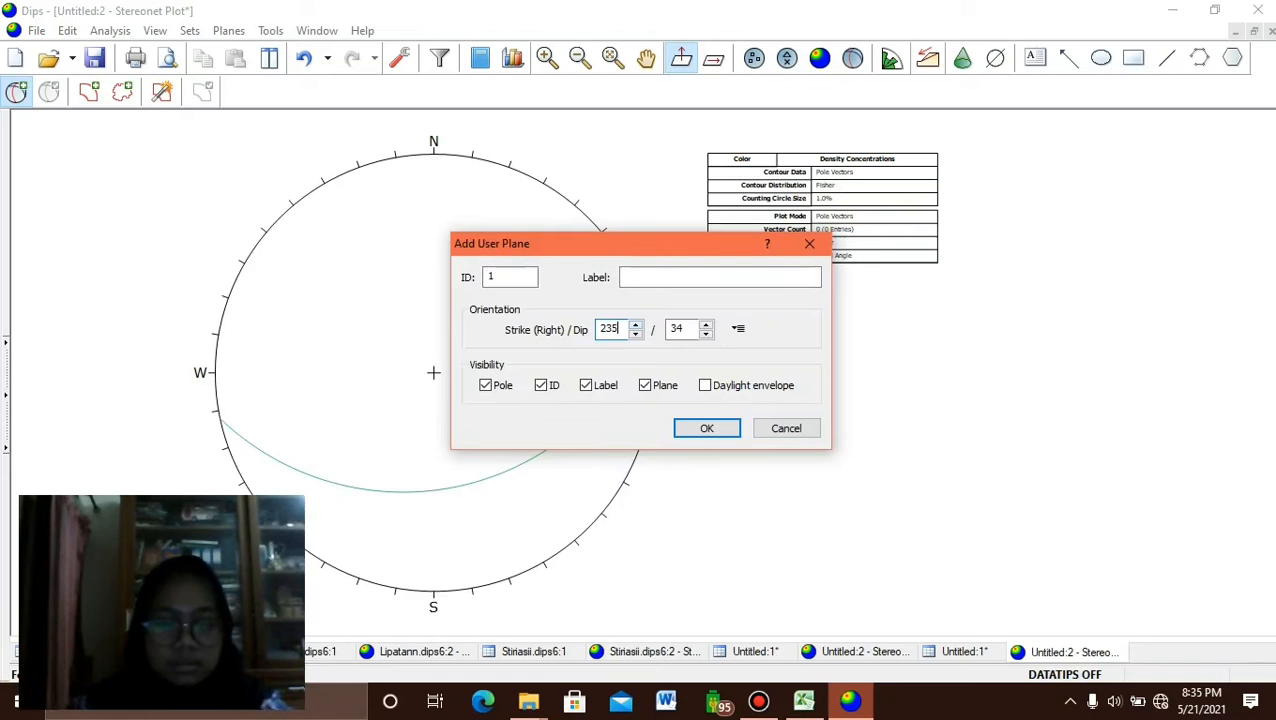
key(alt+Tab)
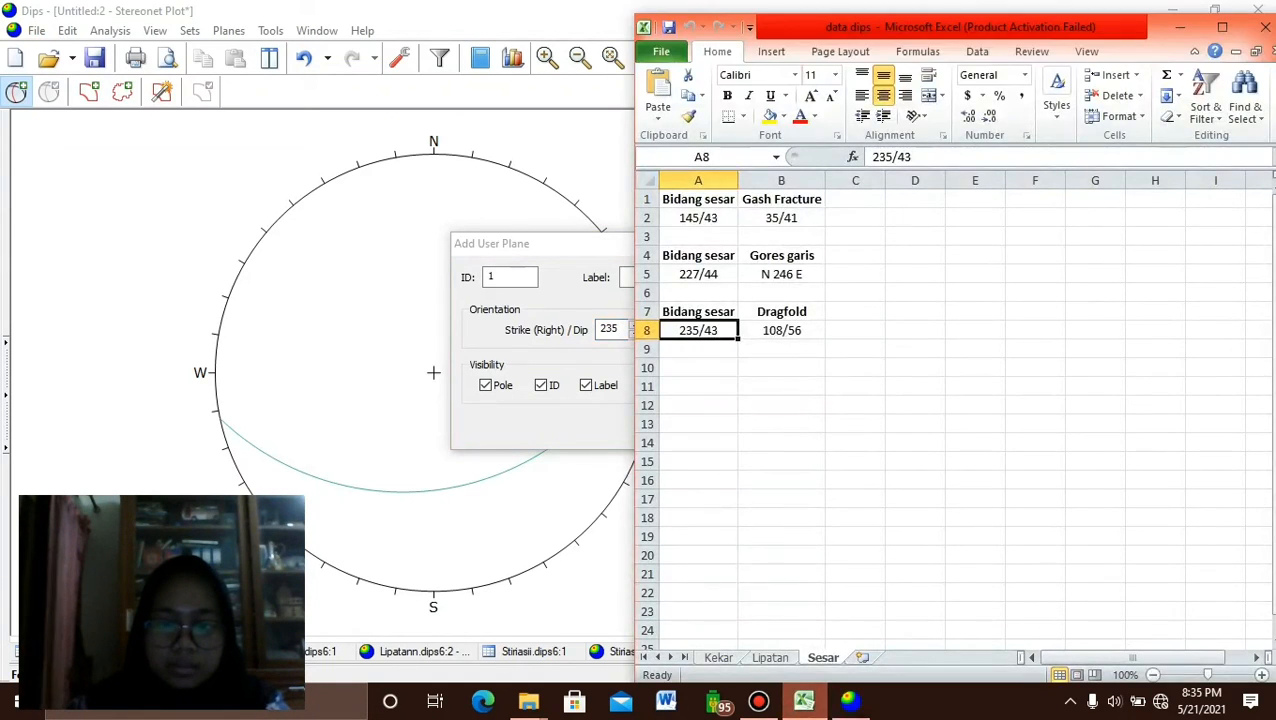
key(alt+Tab)
key(Tab)
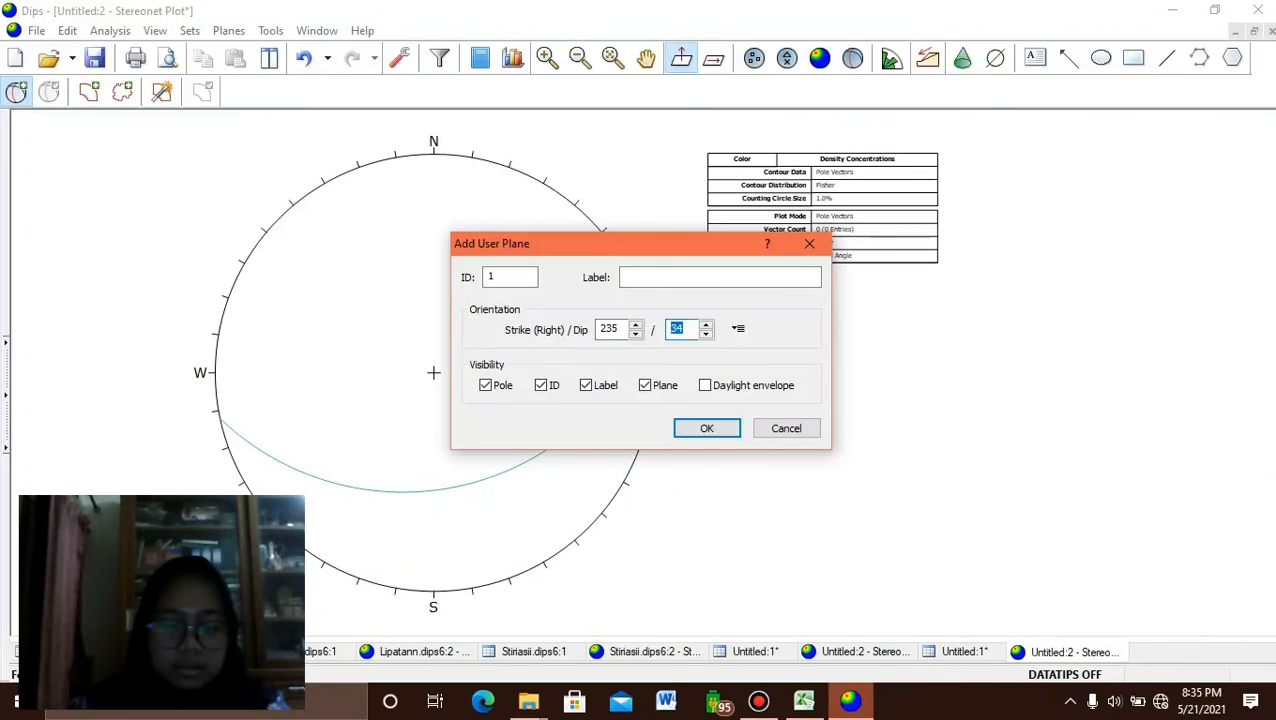
key(alt+Tab)
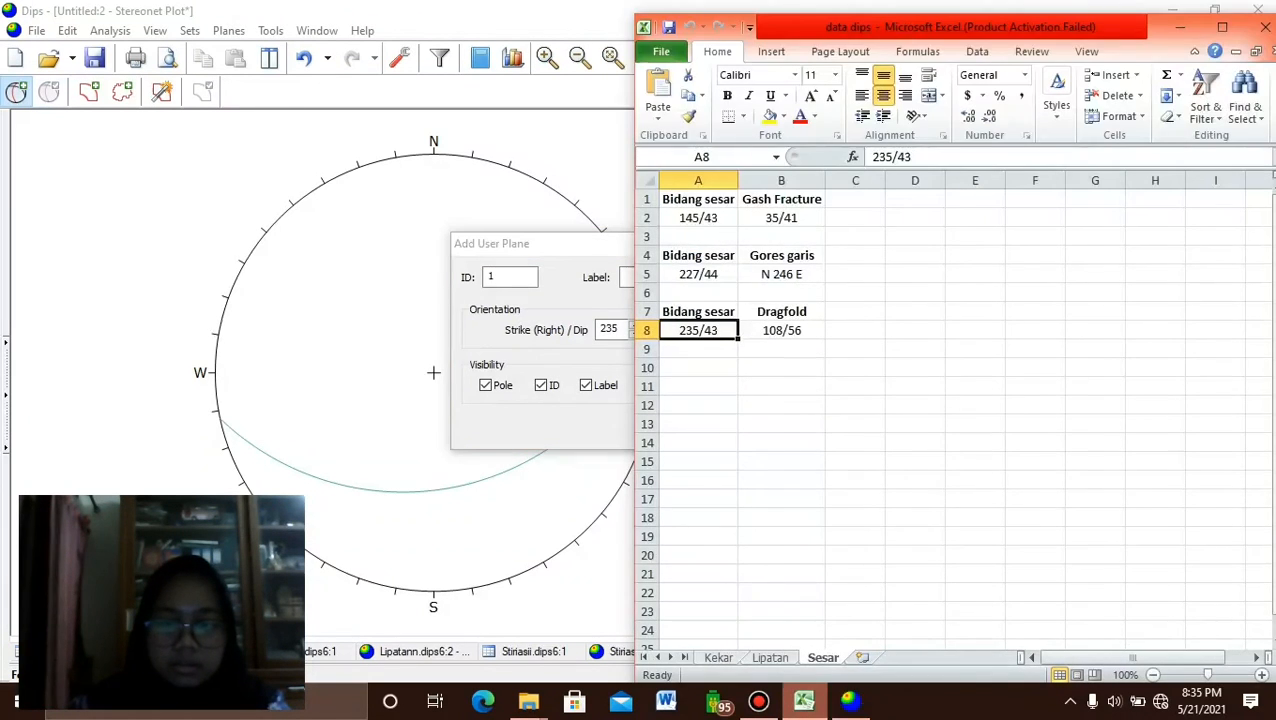
key(alt+Tab)
key(Tab)
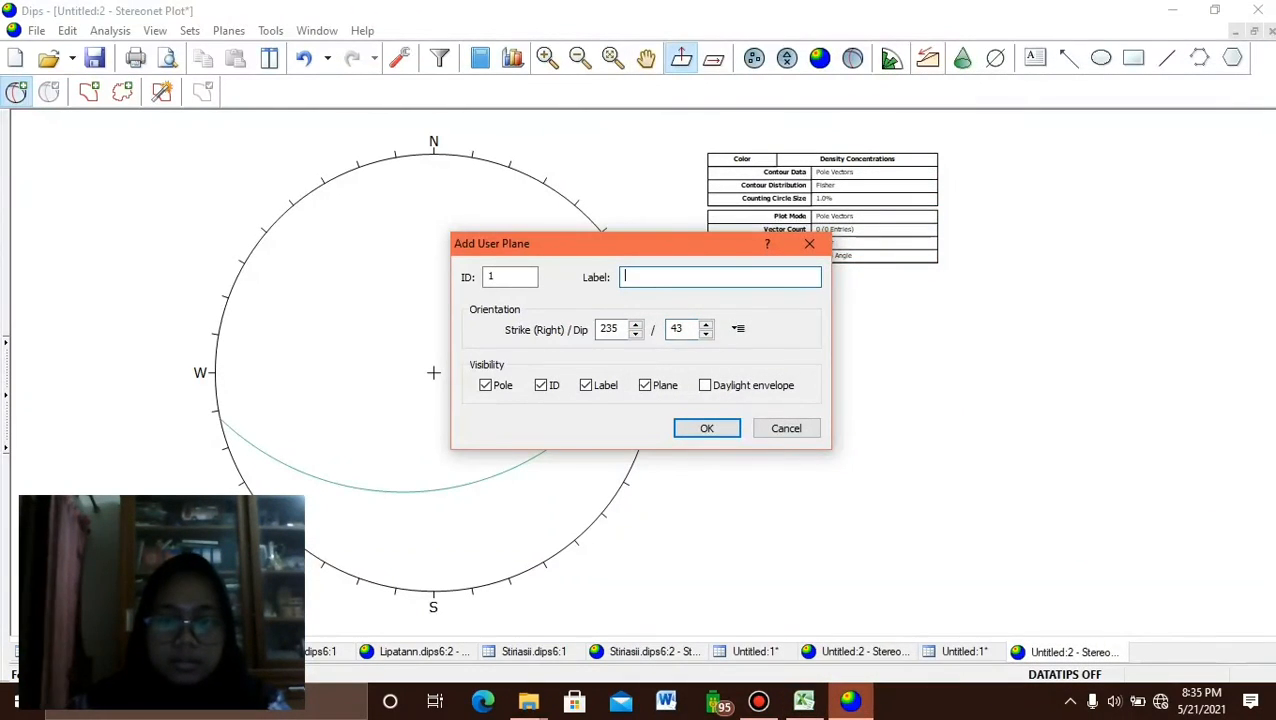
Label the user plane Fault Plane, show only its label and plane, and add it to the stereonet.
text(Fau)
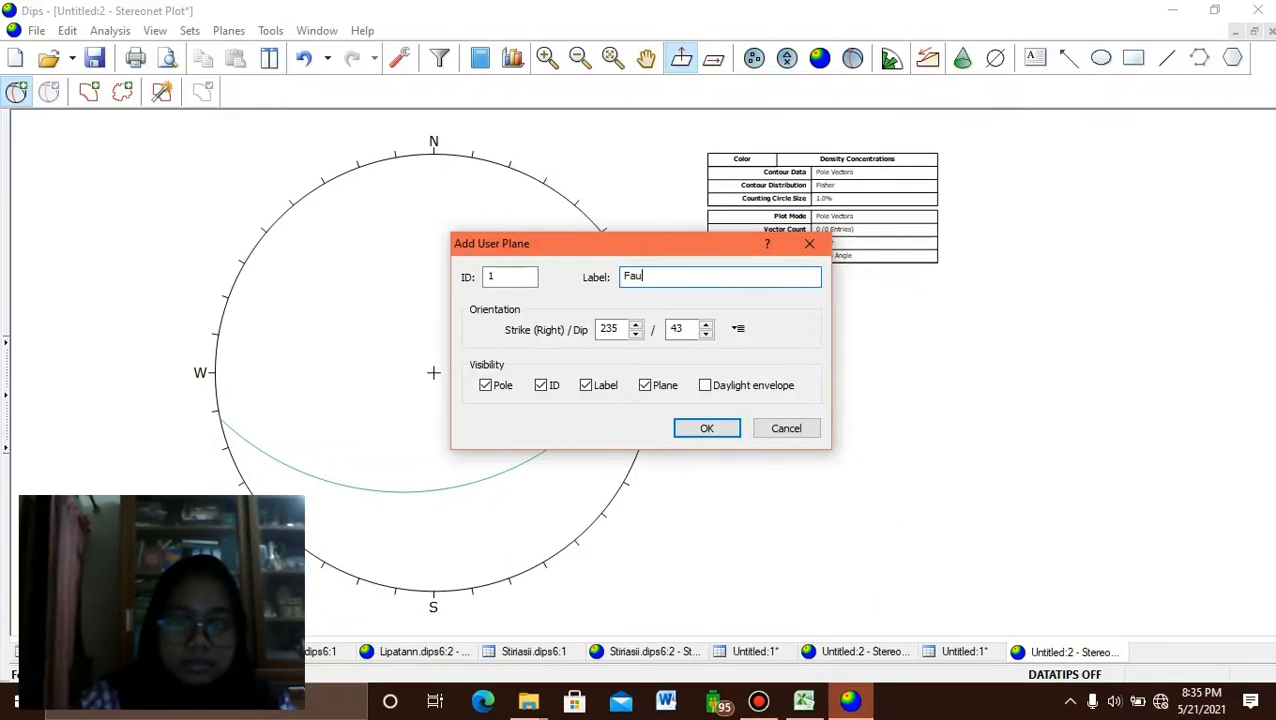
text(lt Pl)
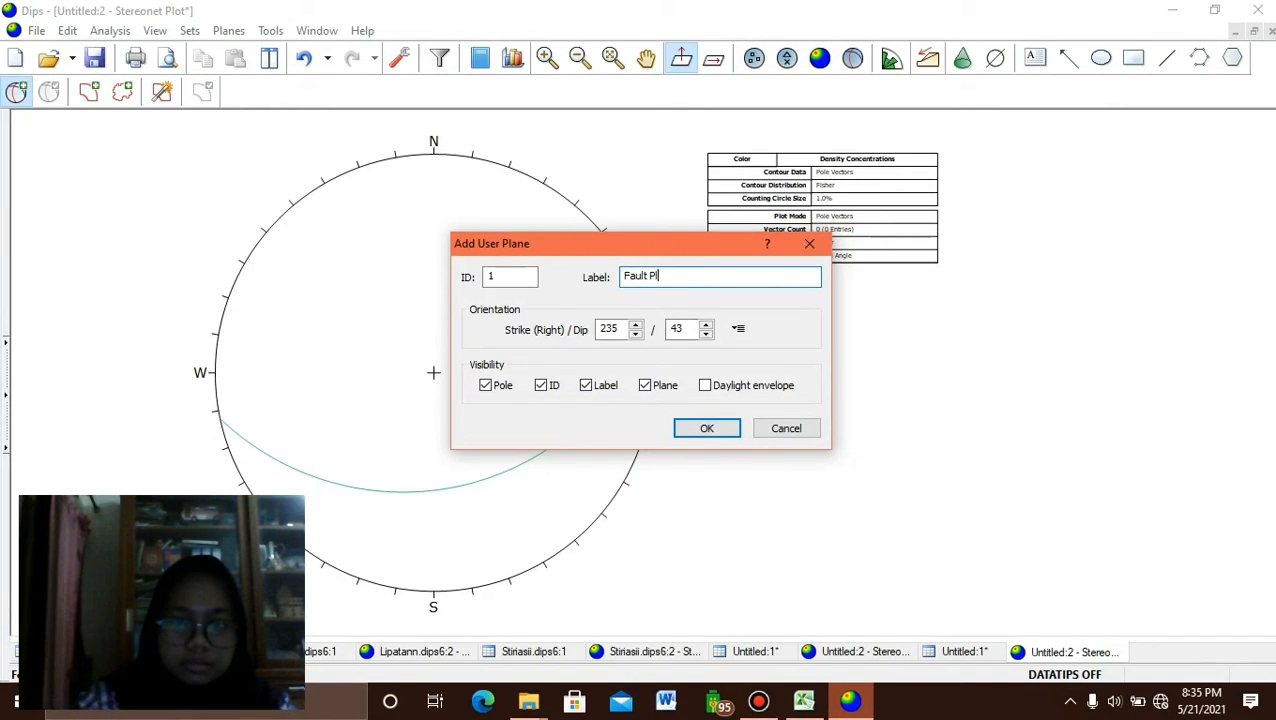
text(ane)
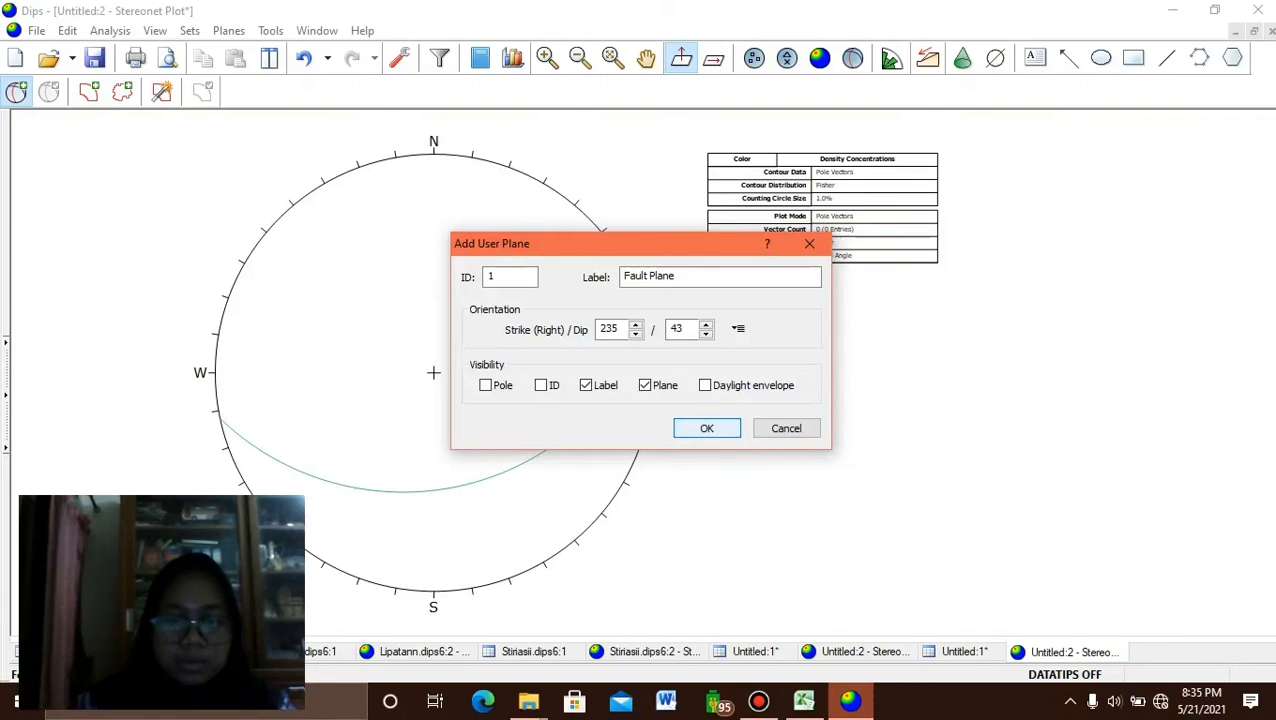
click(706, 428)
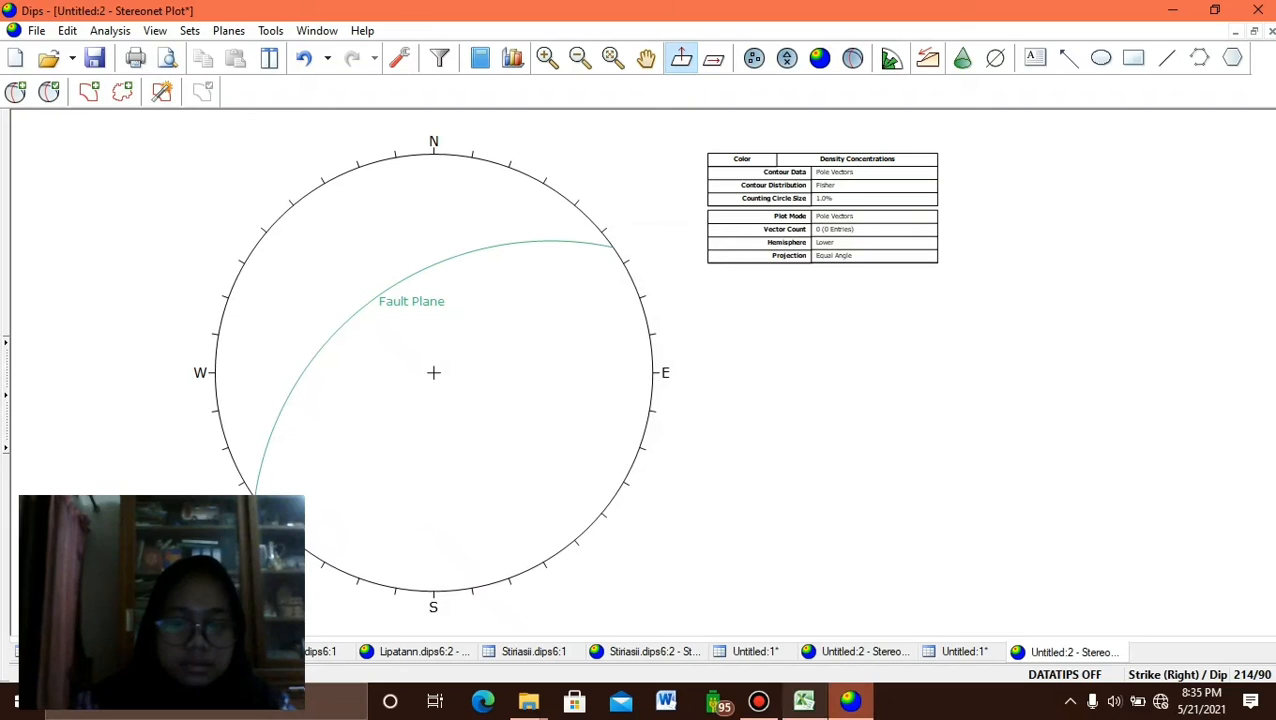
Start adding a second user plane, then switch to Excel and locate the Dragfold orientation on the Sesar sheet.
click(15, 92)
click(430, 381)
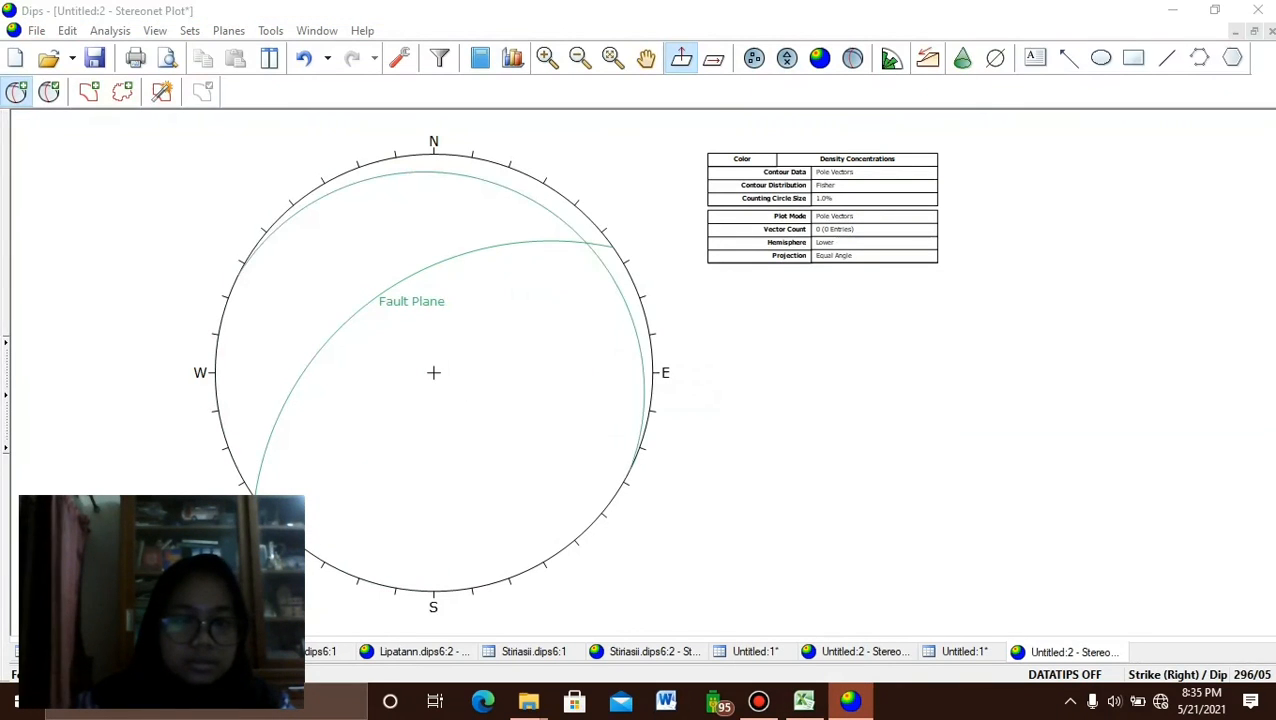
click(804, 701)
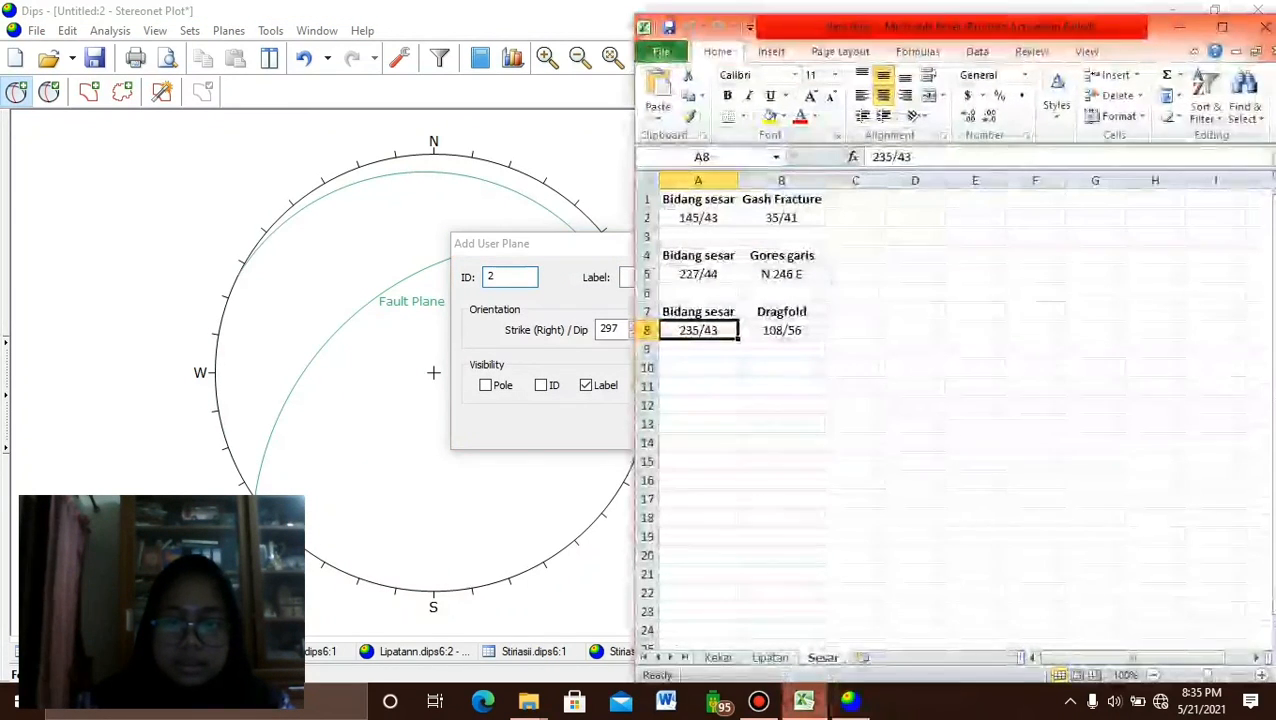
click(781, 330)
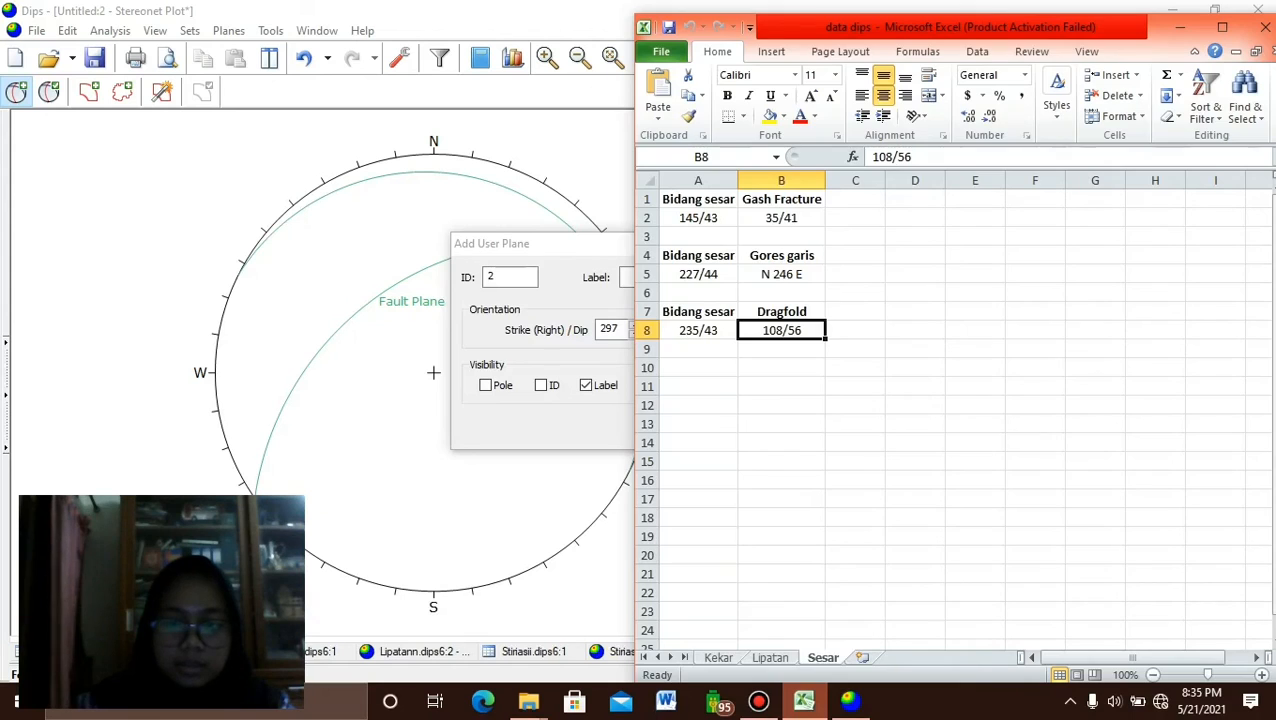
Return to Dips, set the new user plane's orientation to 108/56, label it Dragfold, and add it to the stereonet.
key(alt+Tab)
key(Tab)
text(108)
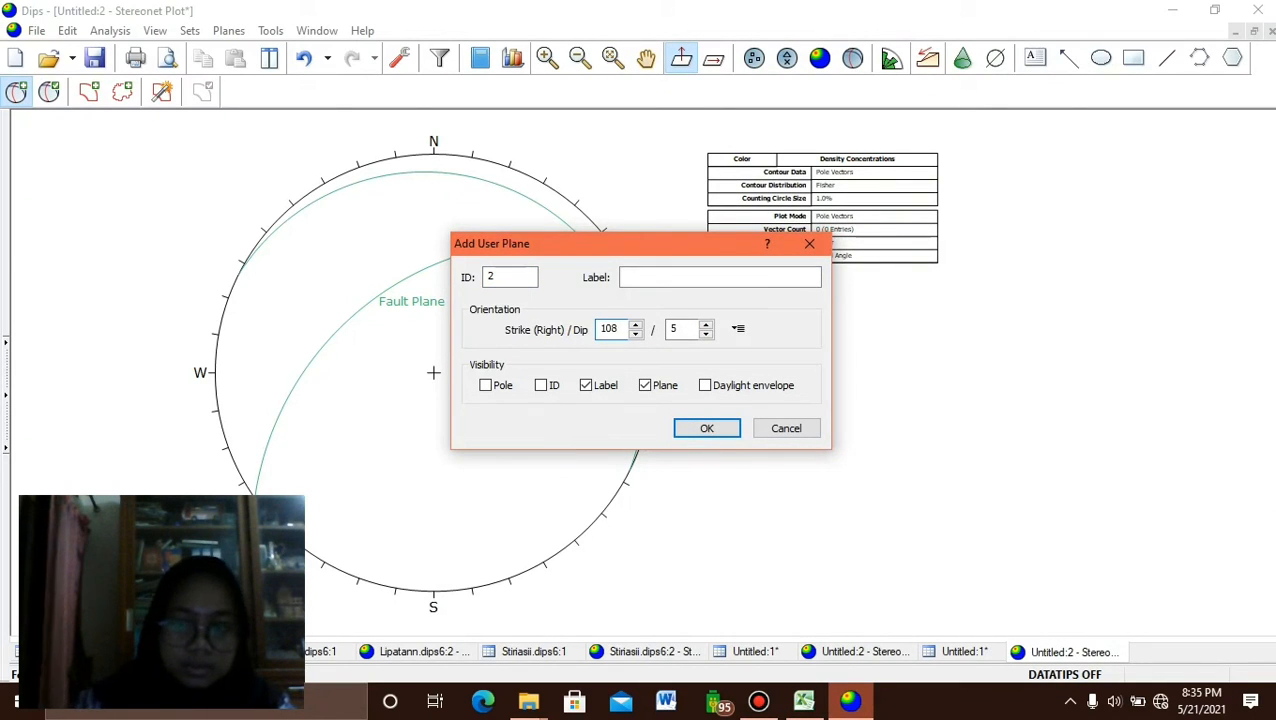
key(Tab)
text(56)
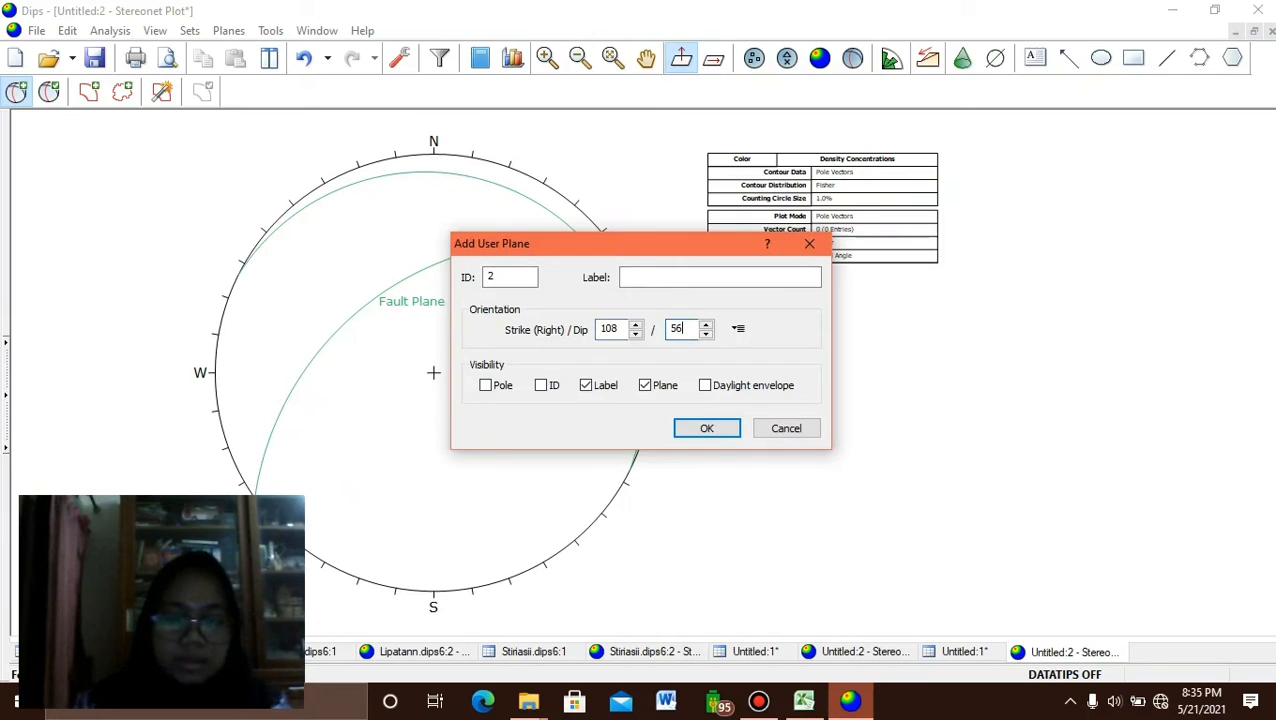
key(Tab)
text(Dra)
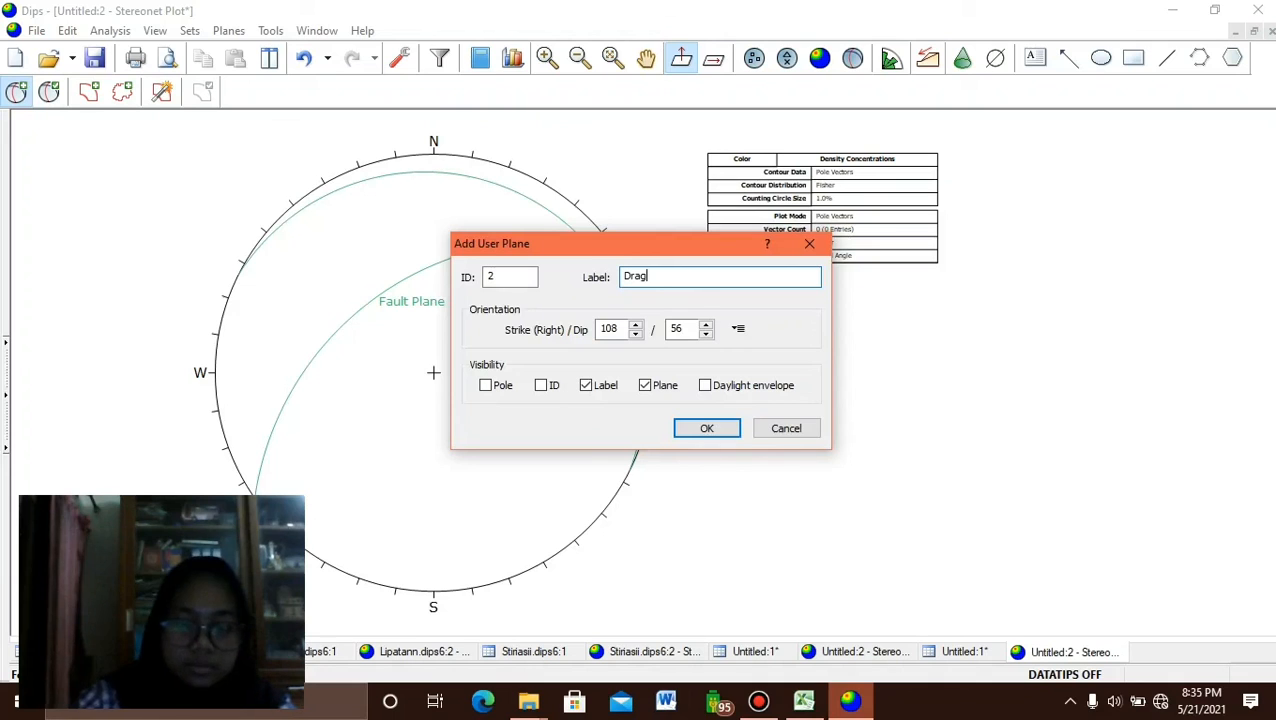
text(gfold)
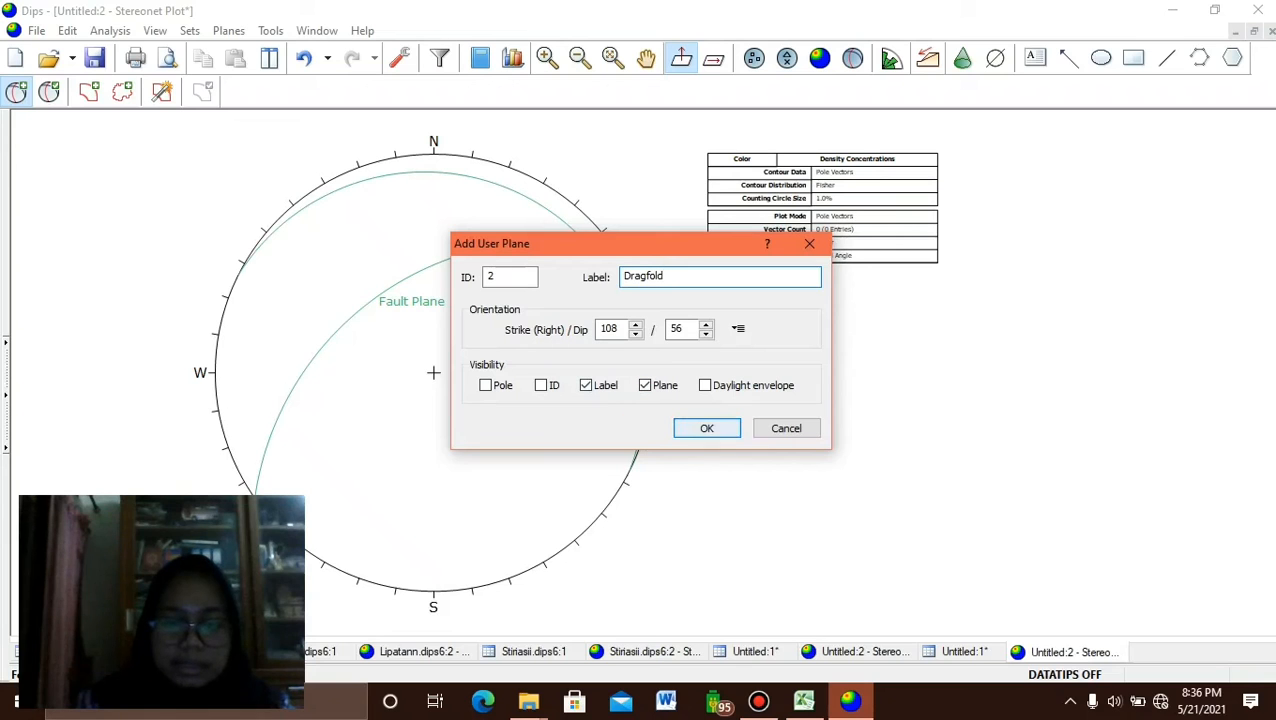
key(Return)
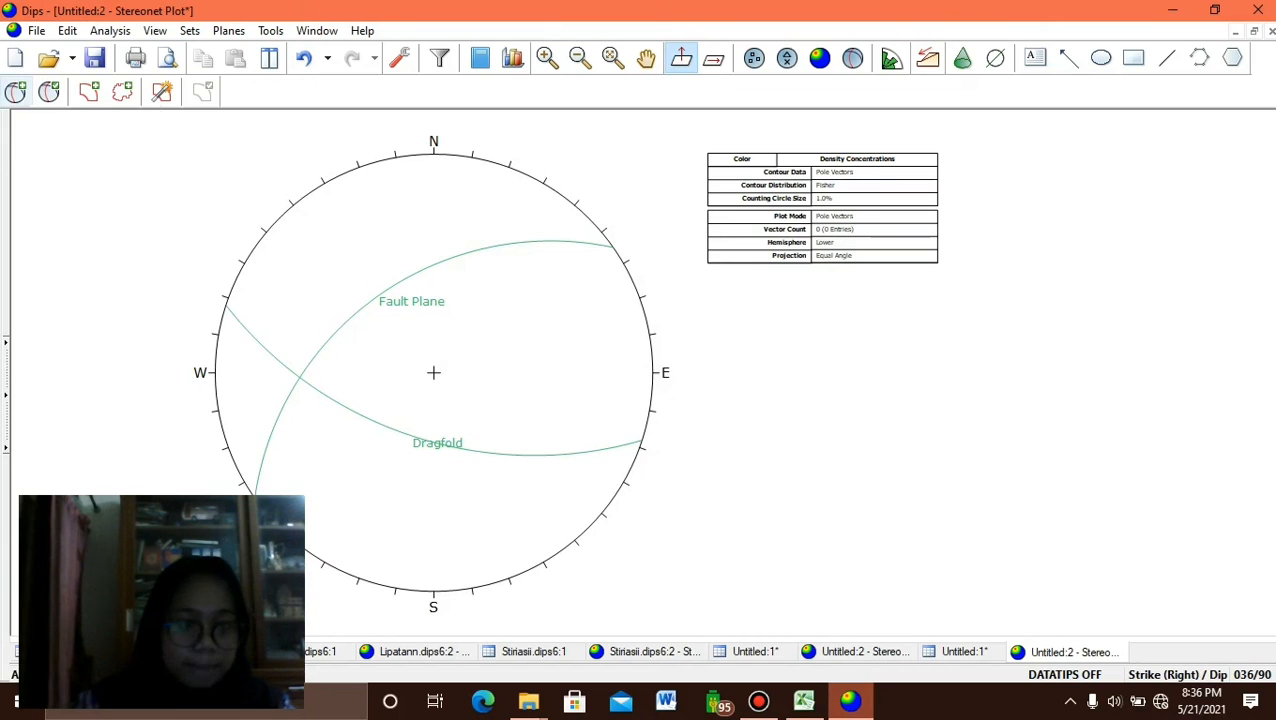
Add a user plane at 358/63 labelled Sigma 2, showing only its pole and label, at the Fault Plane and Dragfold intersection.
click(15, 91)
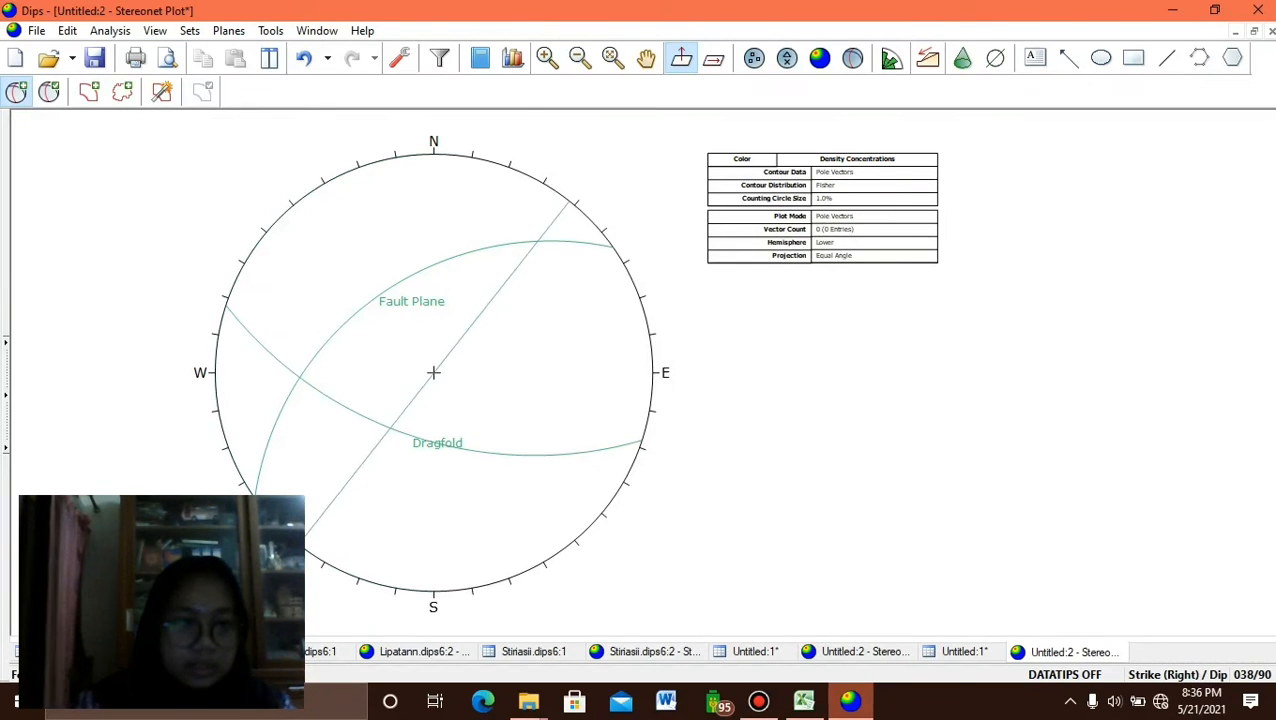
scroll(433, 372, up, 5)
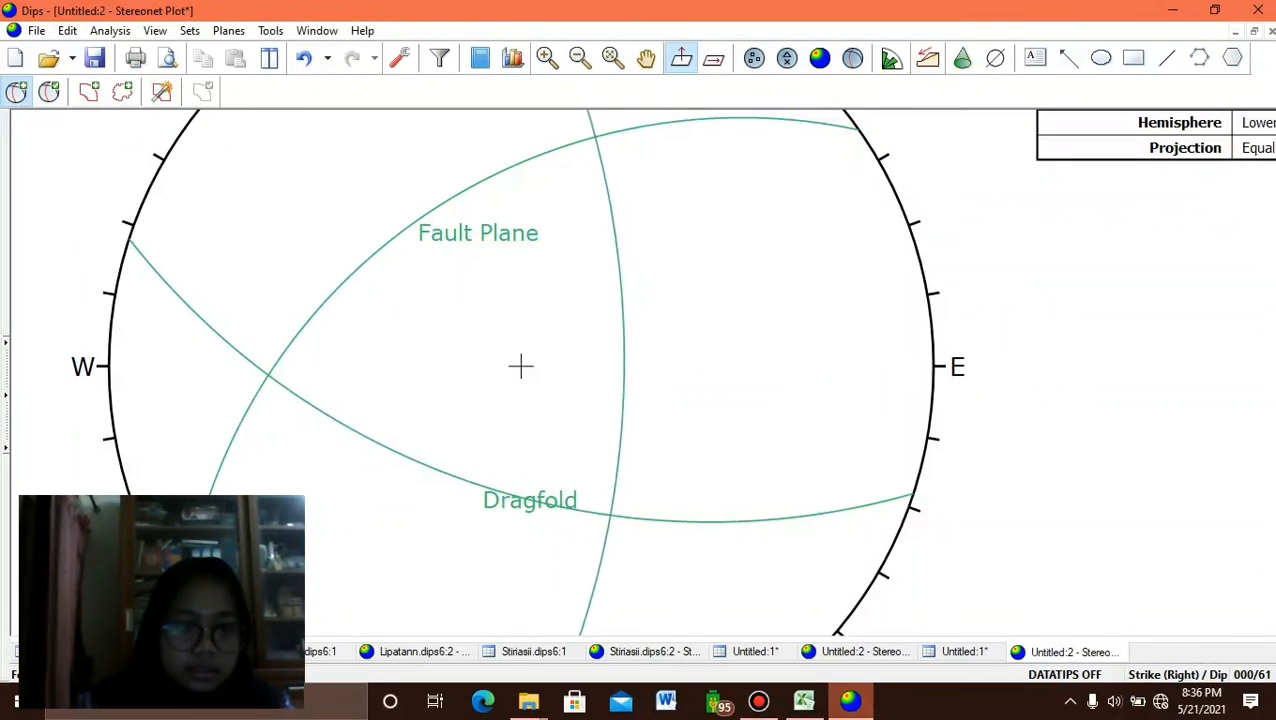
click(520, 366)
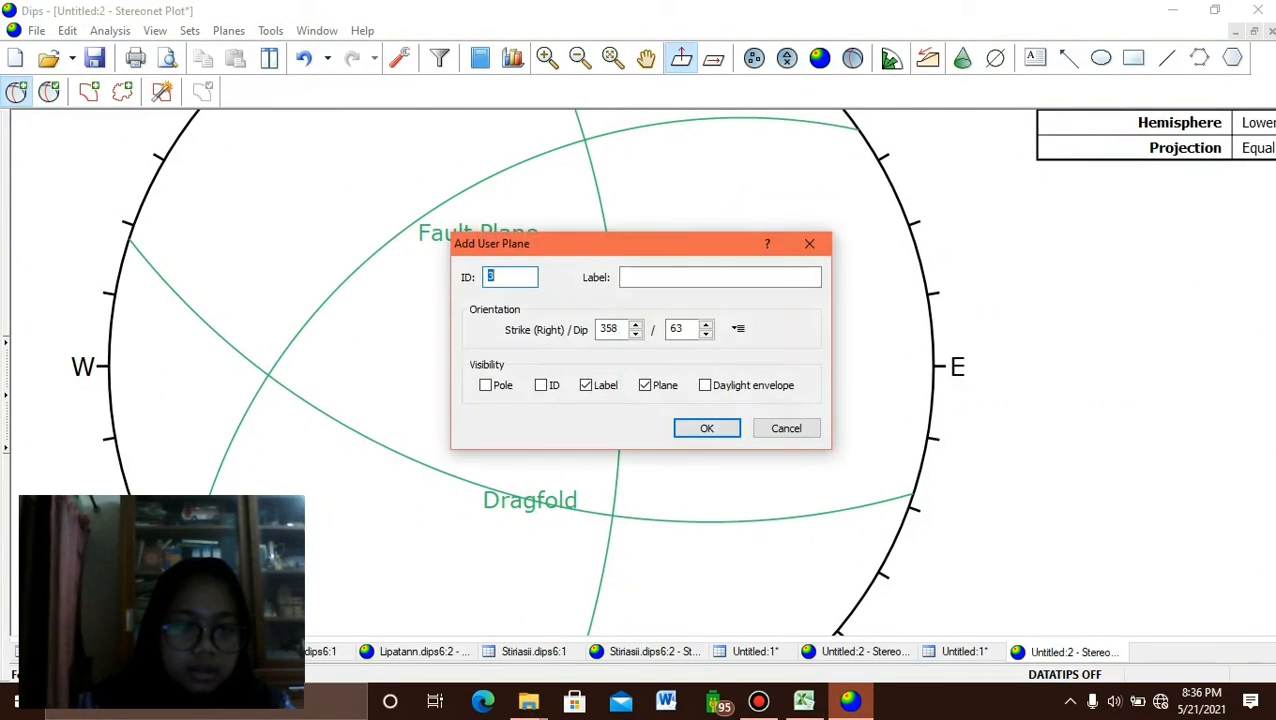
text(S)
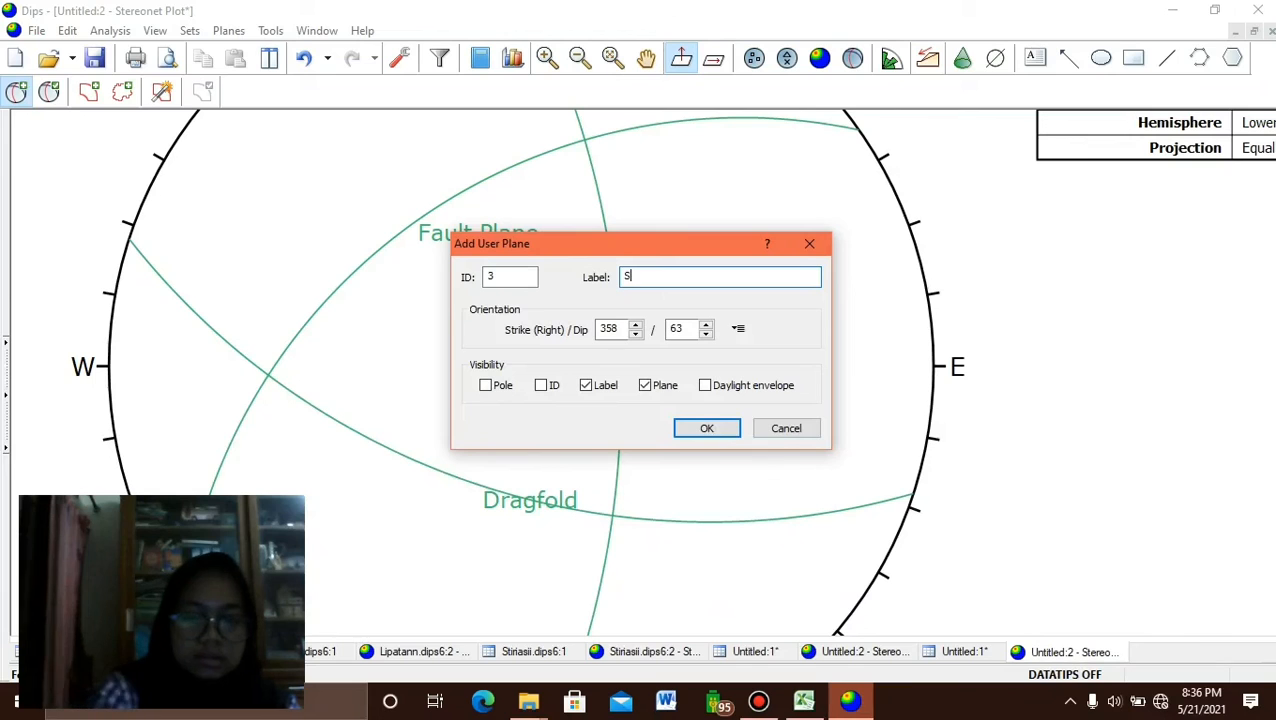
text(igma )
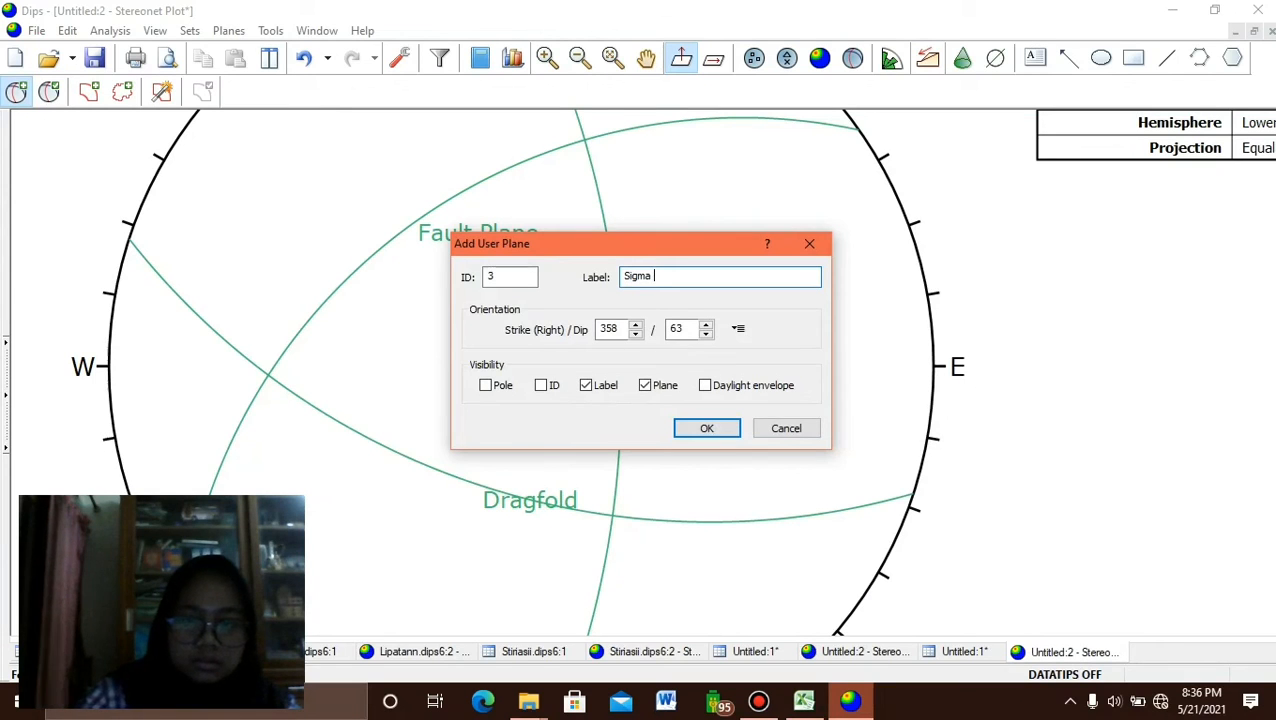
text(2)
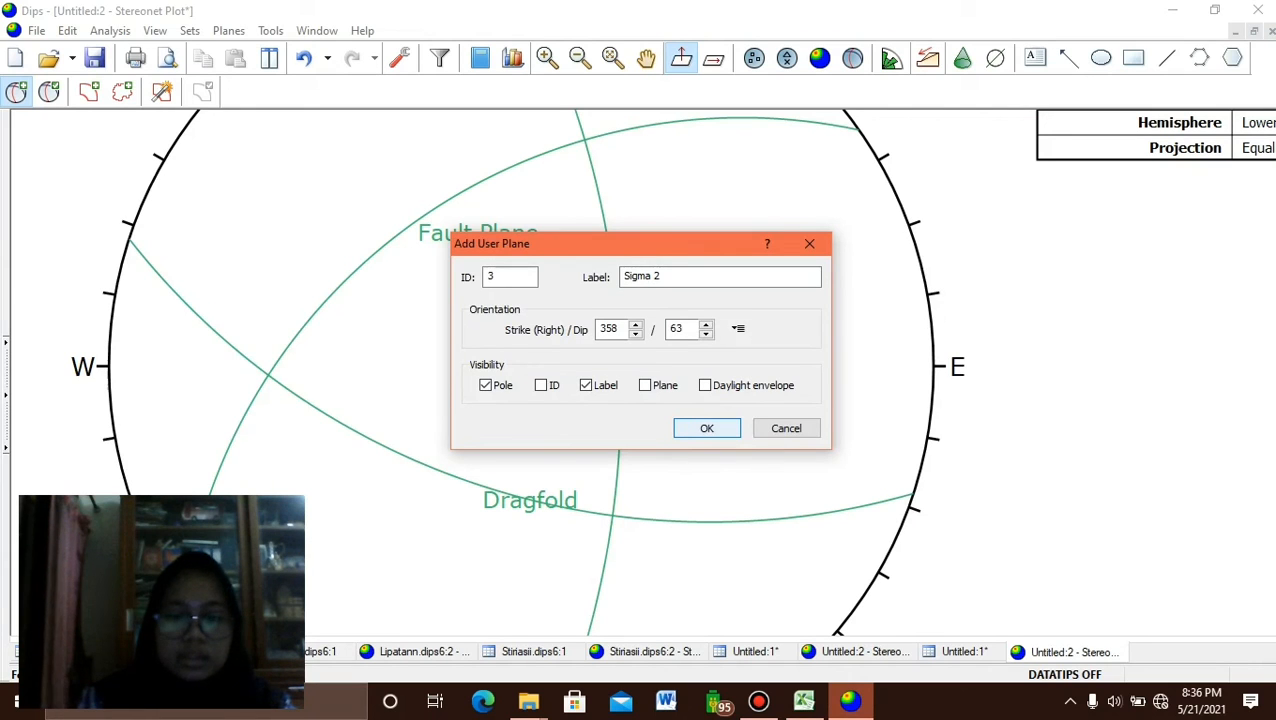
click(707, 428)
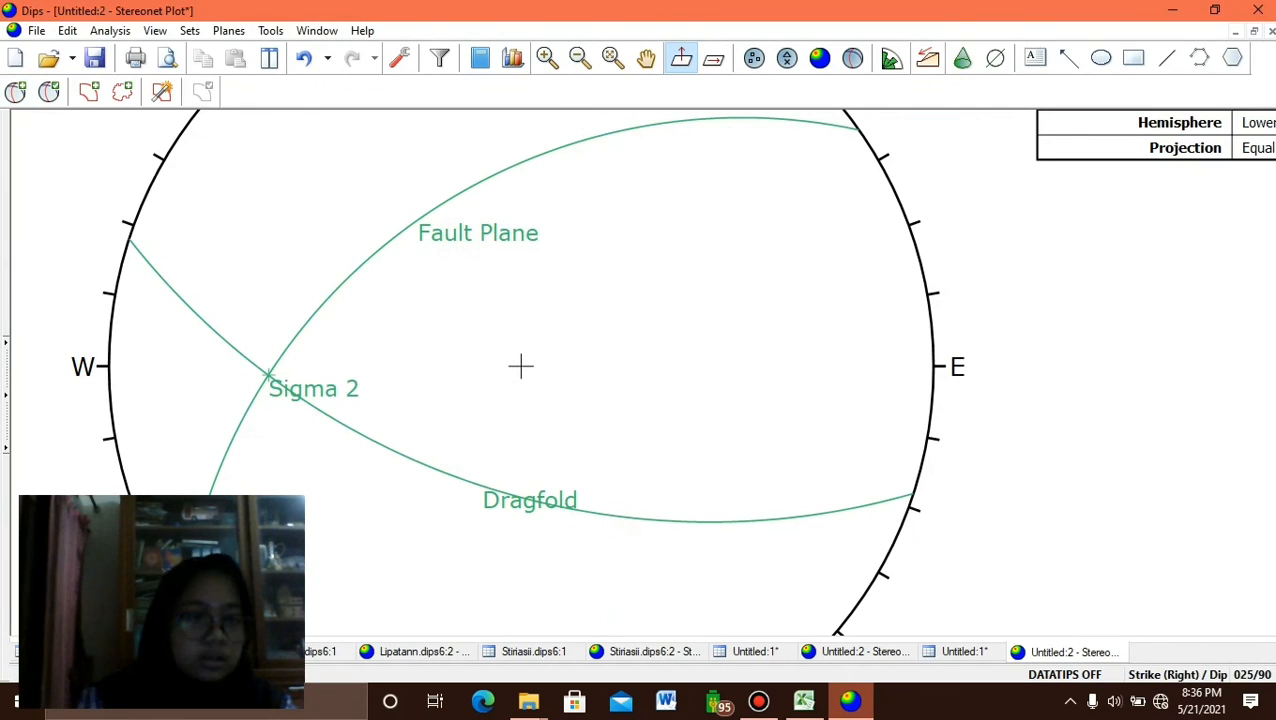
Add a user plane at 358/63 labelled Griddle Plane, with its pole hidden and its label and plane shown.
click(16, 92)
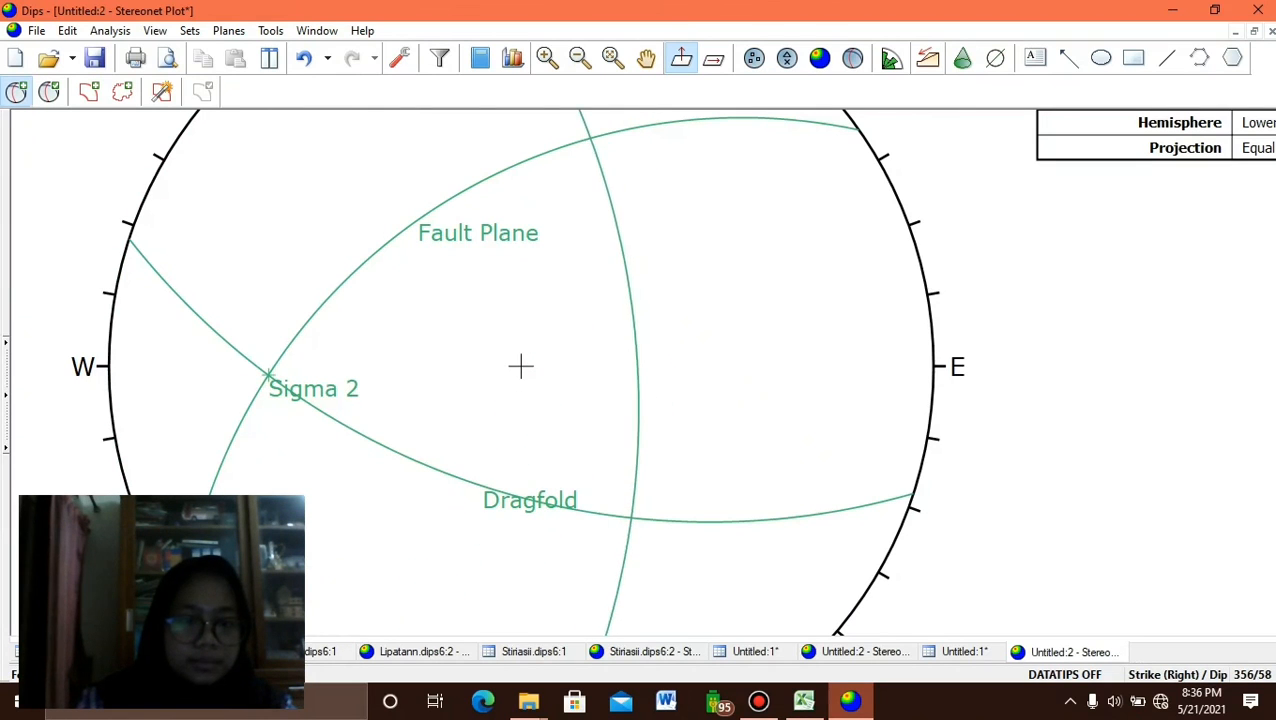
scroll(549, 364, up, 1)
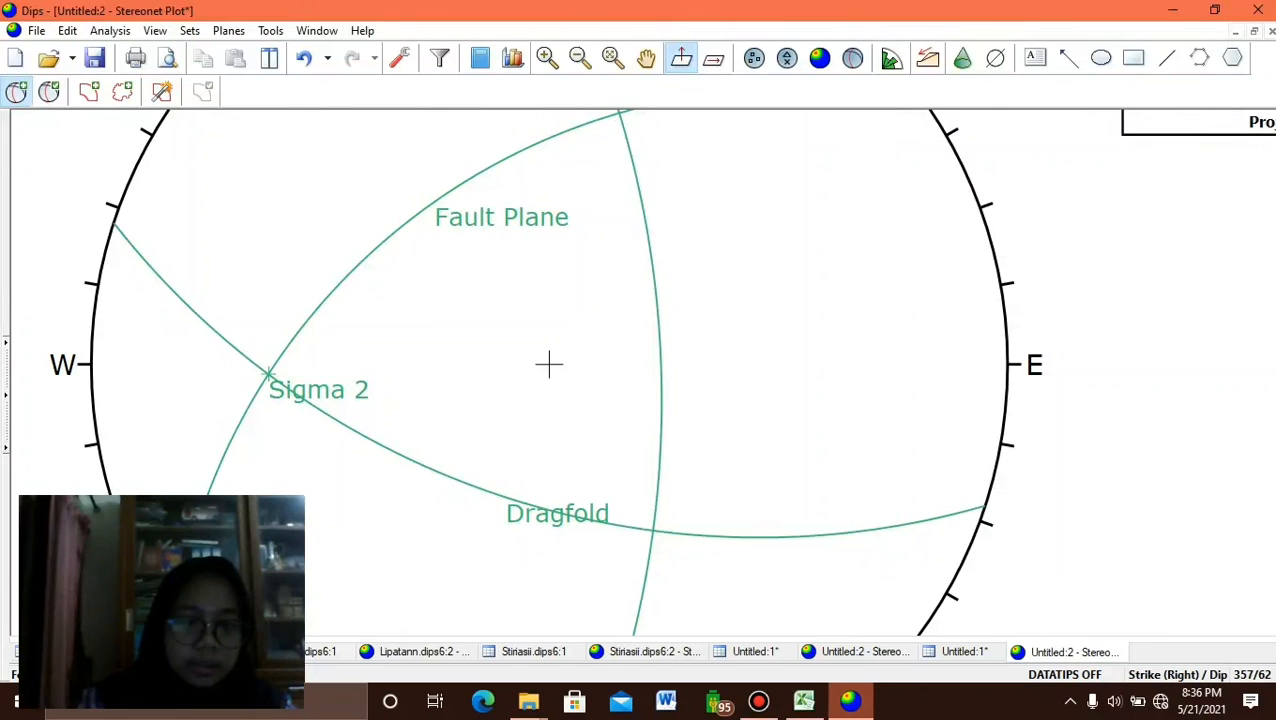
click(549, 364)
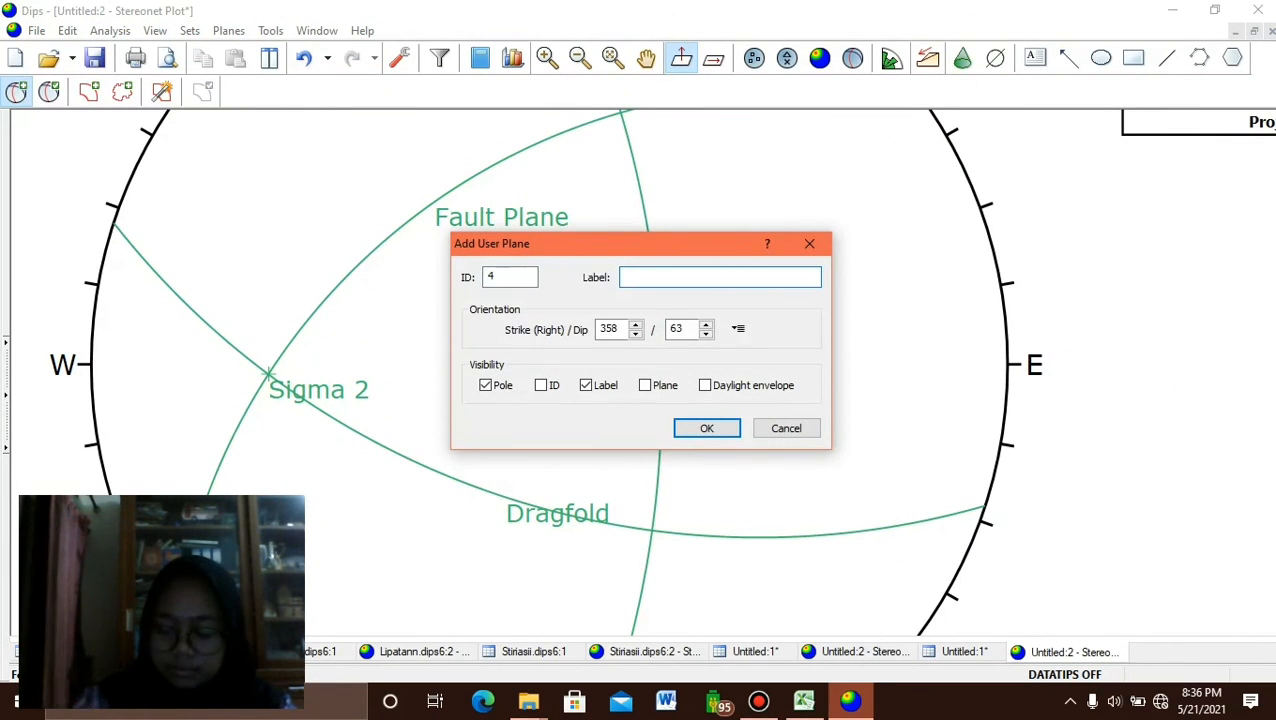
text(Griddle Pla)
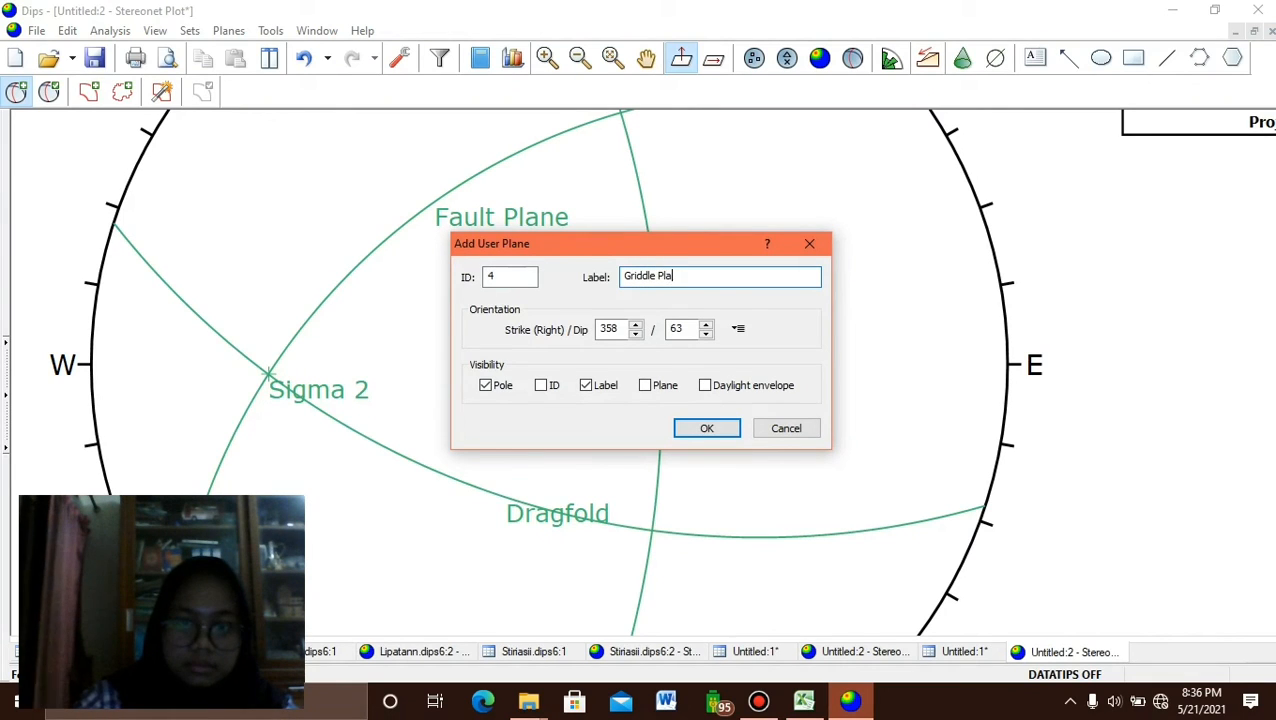
text(ne)
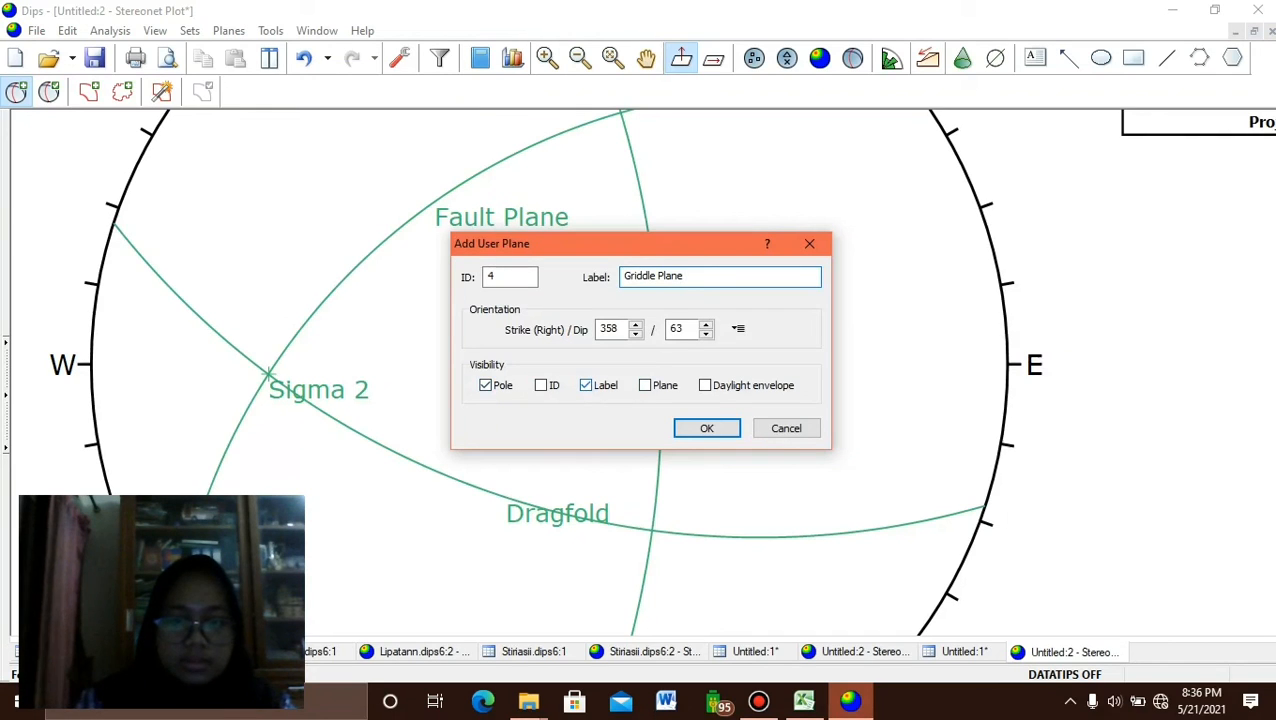
click(486, 385)
click(645, 385)
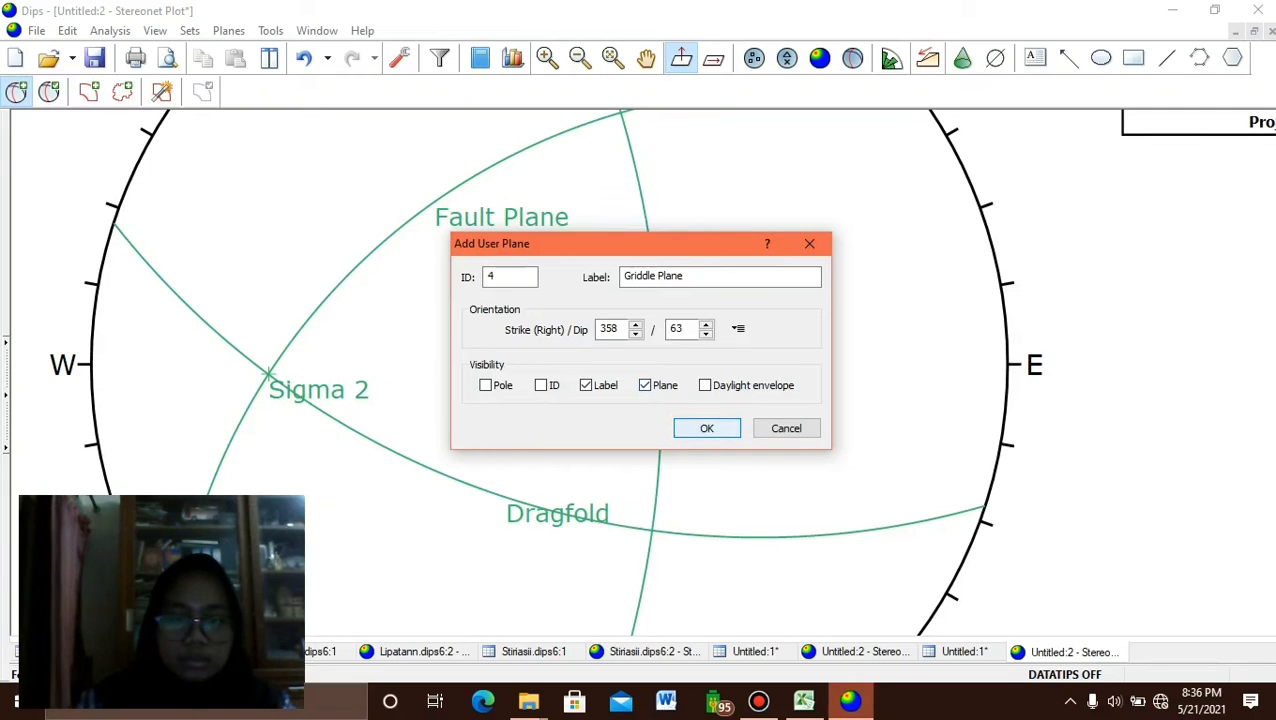
click(707, 428)
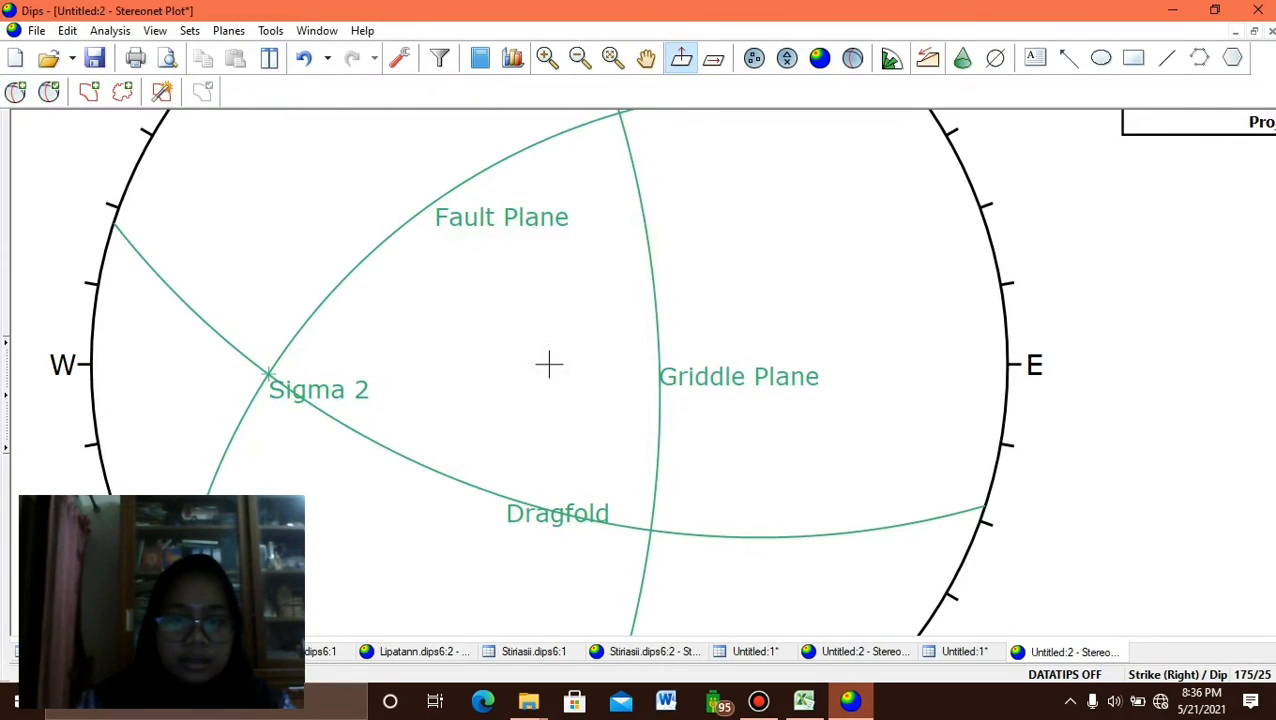
Add a user plane at 239/46 labelled Sigma 3, showing only its pole and label, at the Griddle Plane and Dragfold intersection.
scroll(567, 362, down, 3)
scroll(567, 363, up, 2)
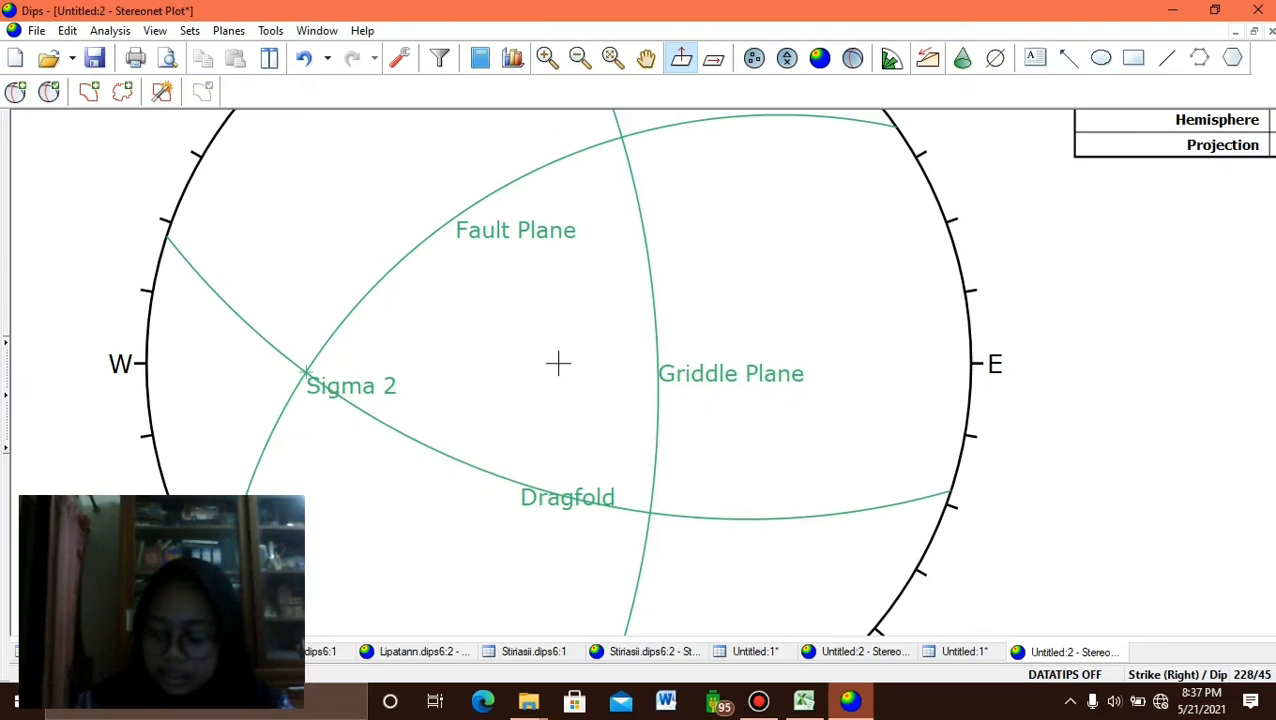
click(16, 92)
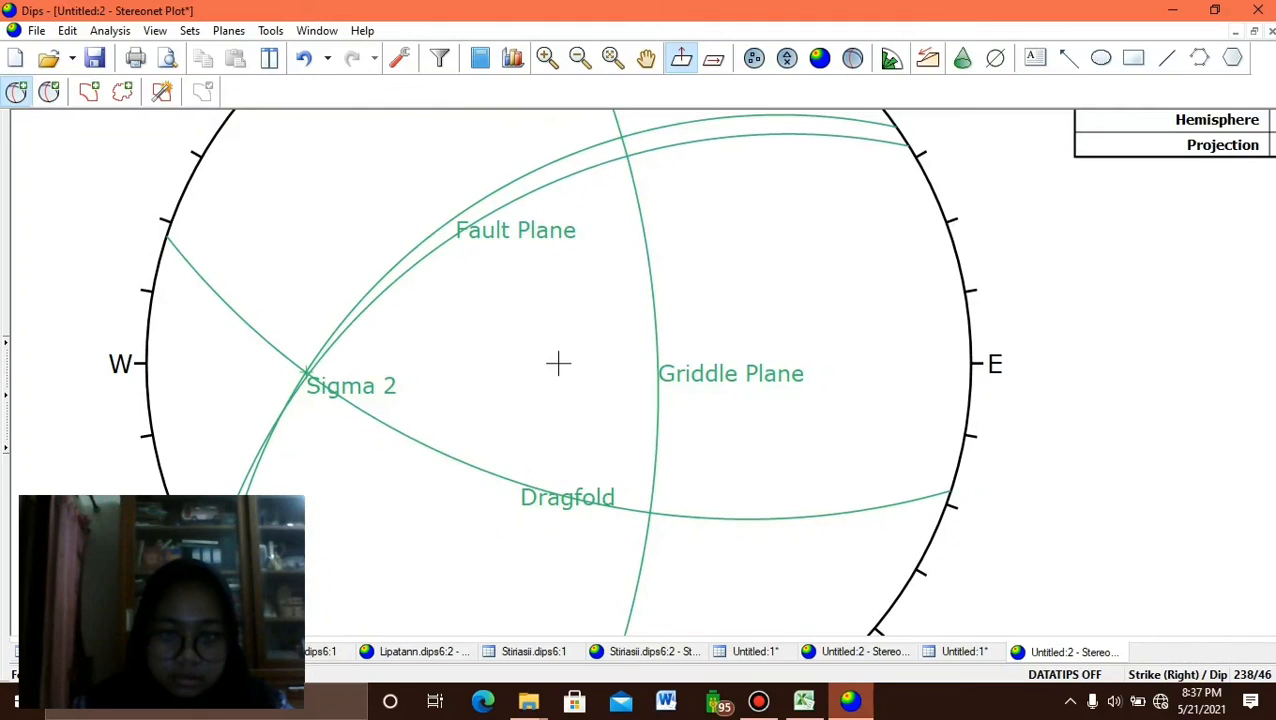
click(558, 363)
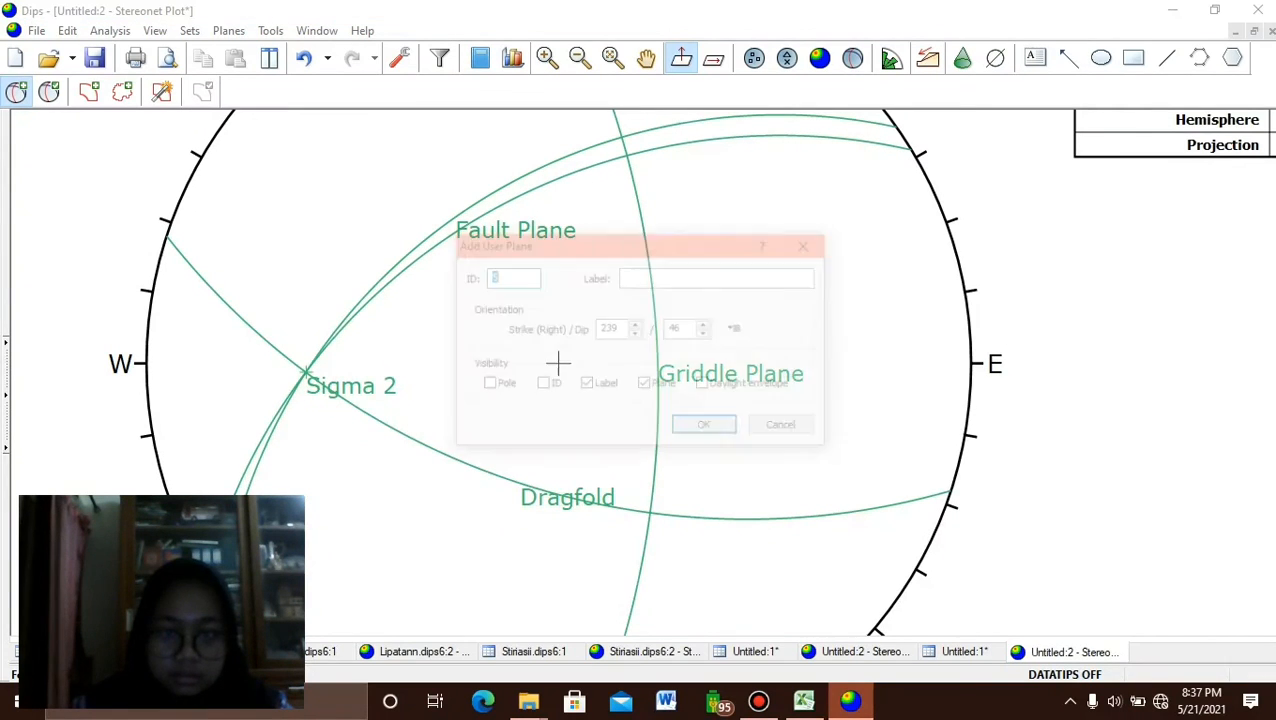
text(S)
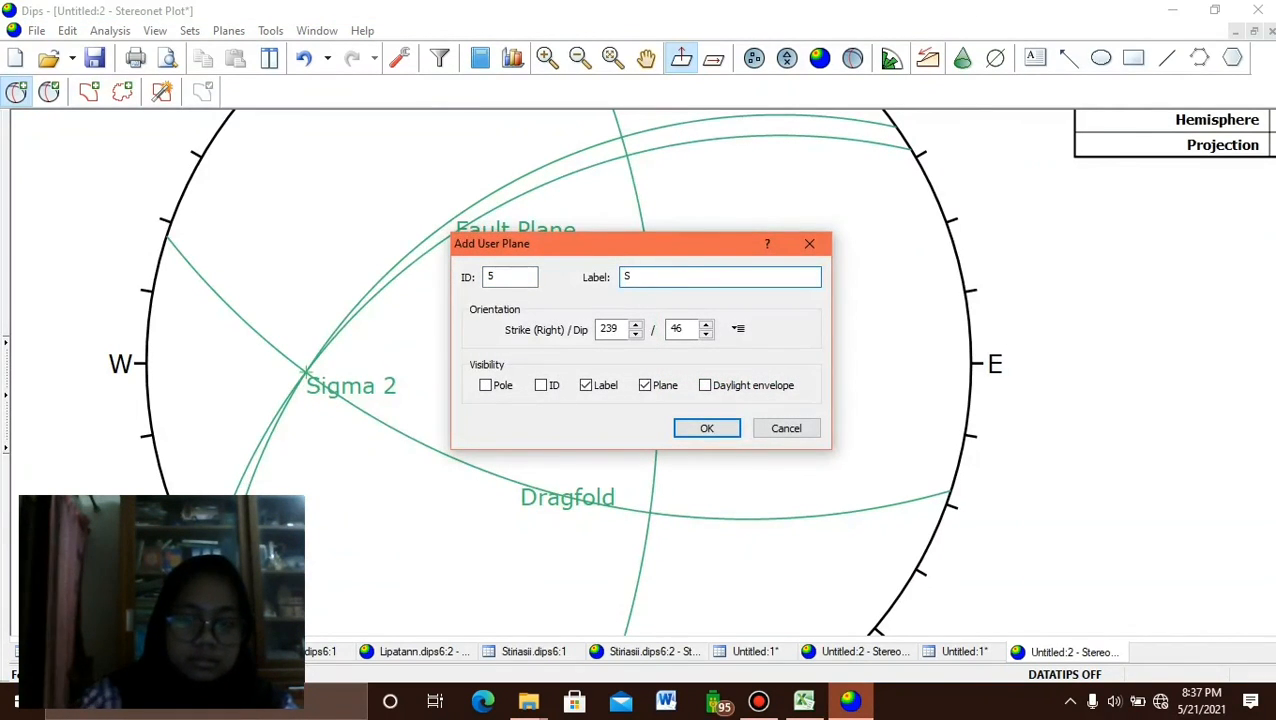
text(igma 3)
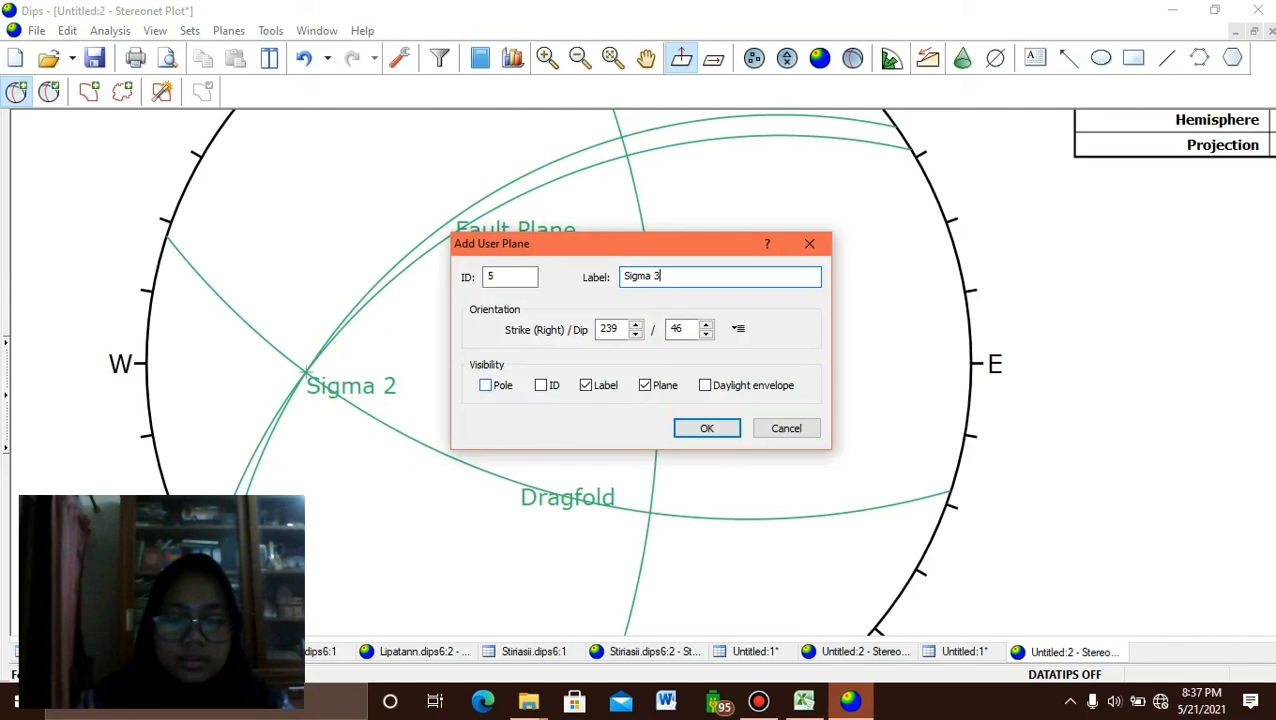
click(486, 385)
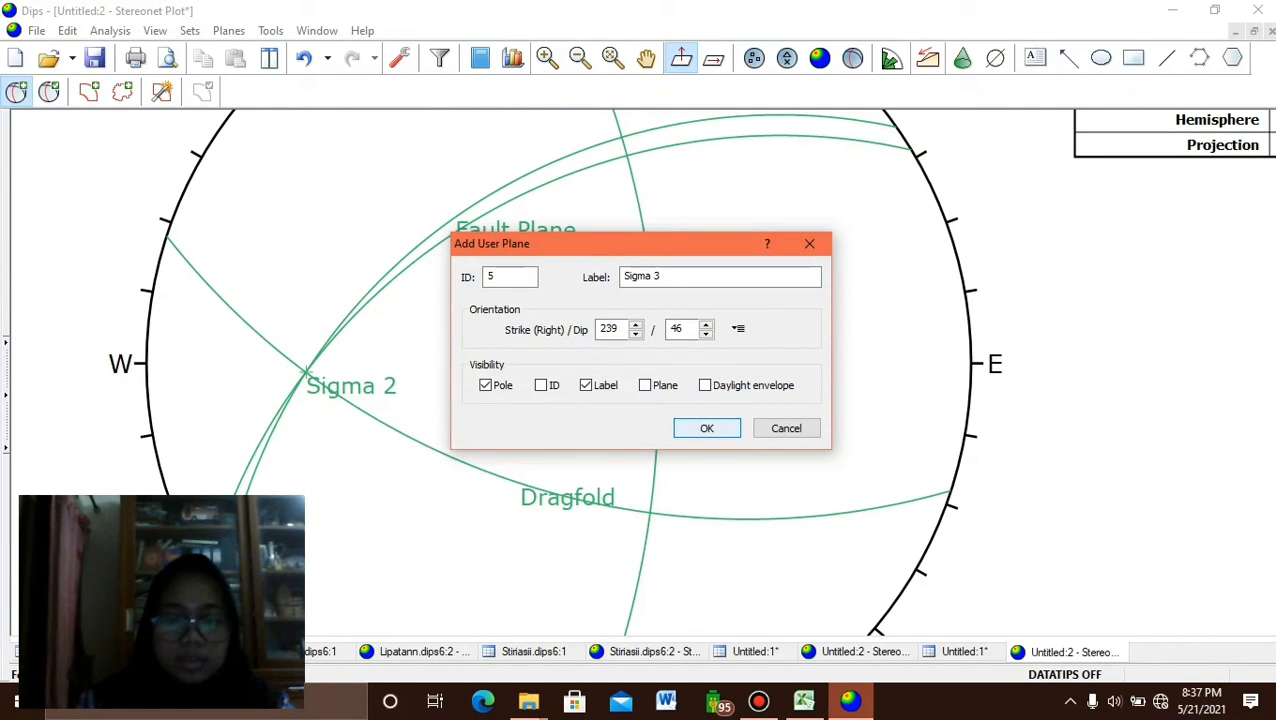
click(706, 428)
Overlay a pitch grid on the stereonet, aligned along the Griddle Plane.
scroll(558, 363, down, 3)
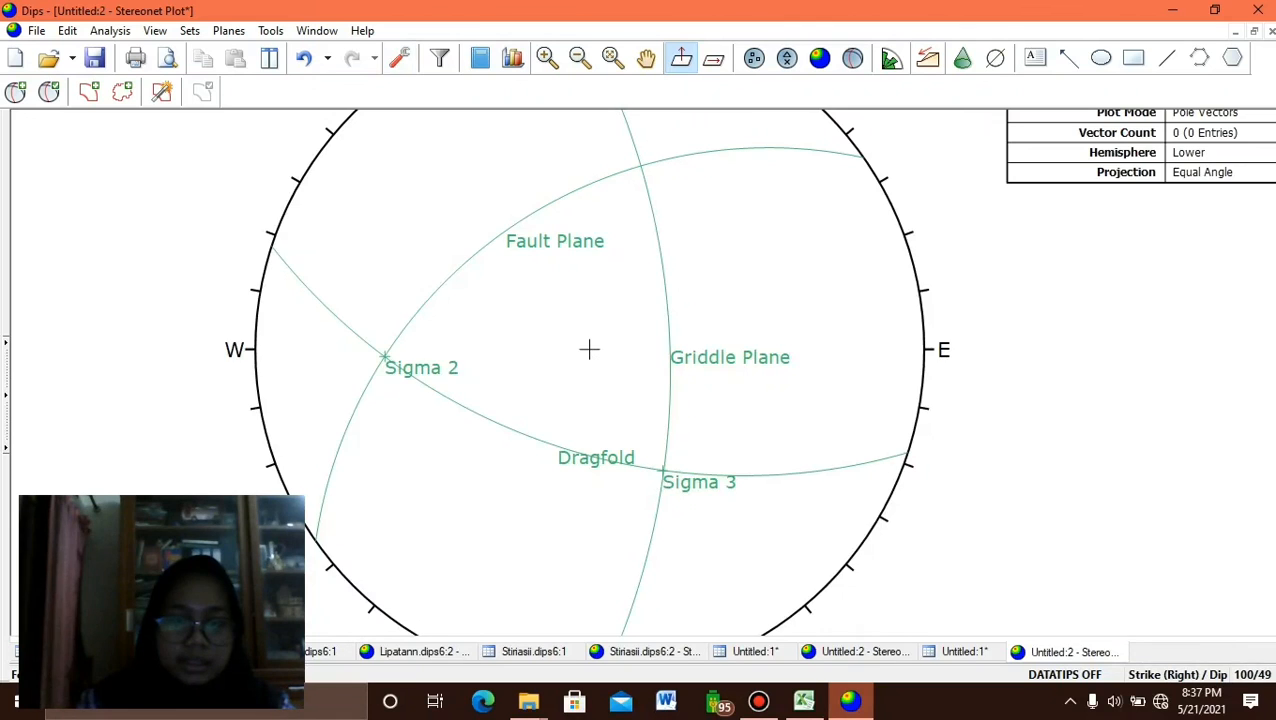
scroll(589, 349, down, 1)
scroll(595, 319, up, 2)
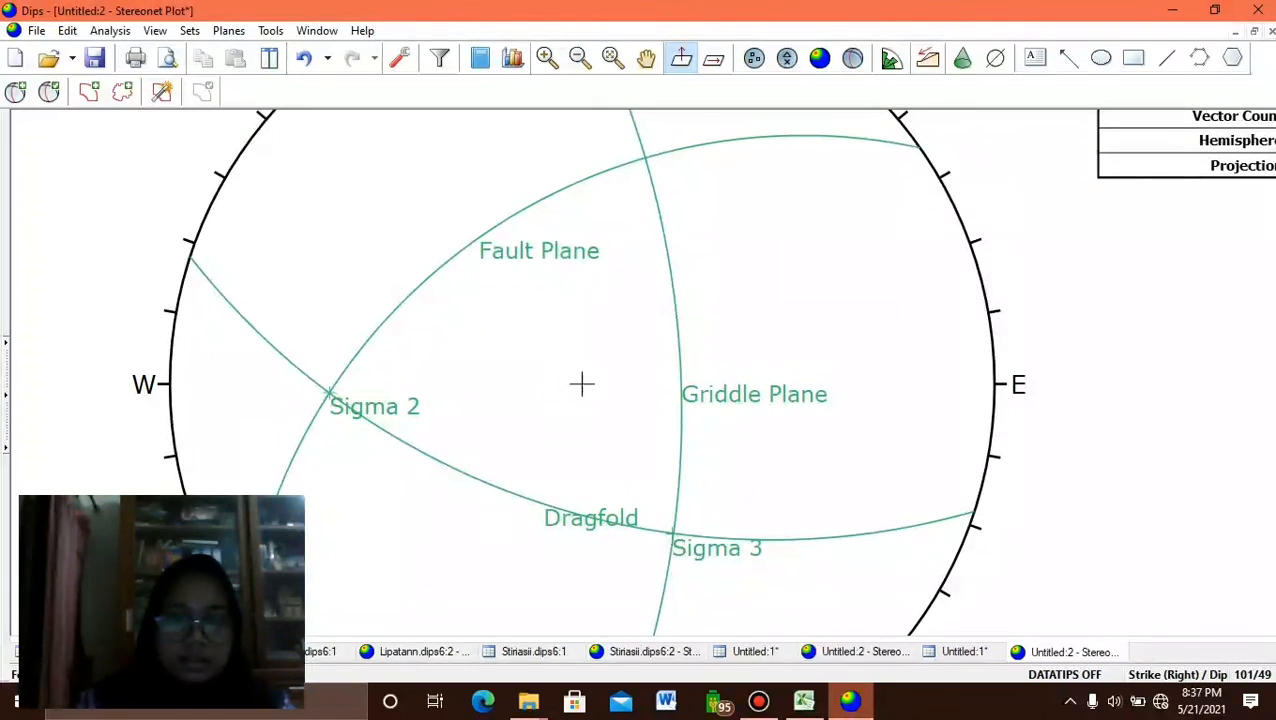
scroll(581, 383, down, 2)
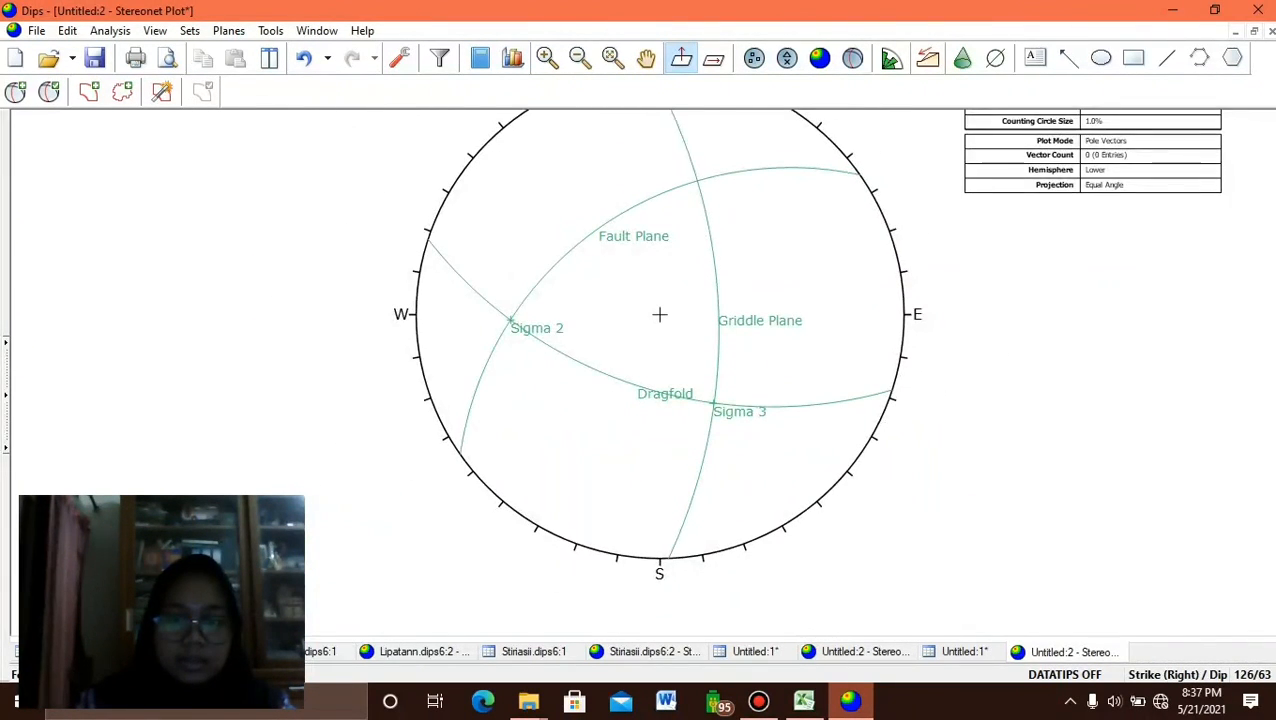
scroll(659, 315, up, 2)
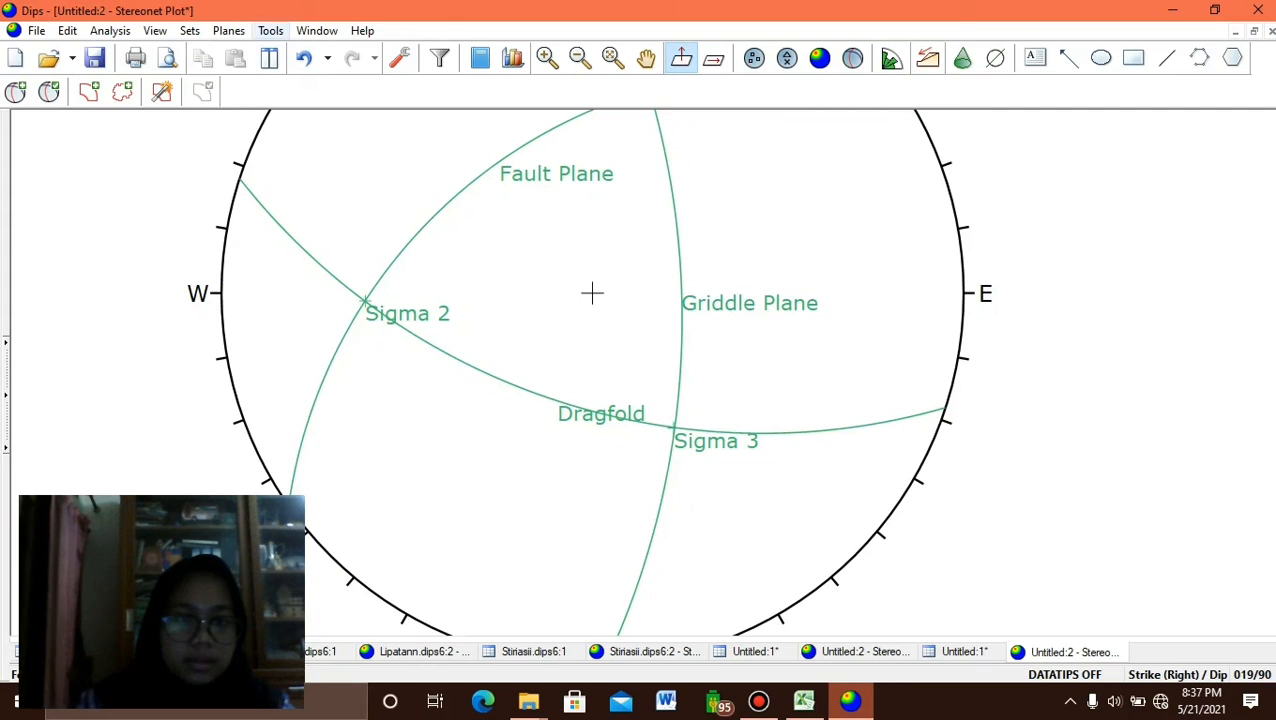
click(270, 31)
click(308, 257)
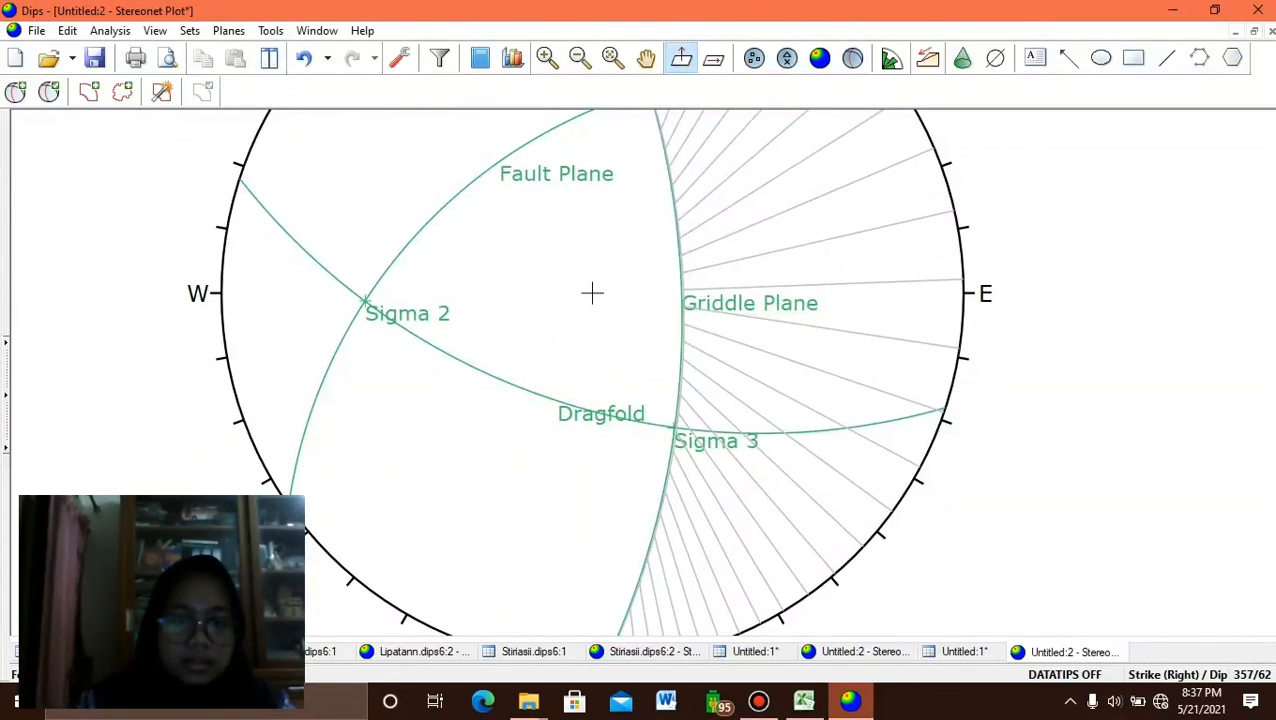
scroll(592, 292, up, 2)
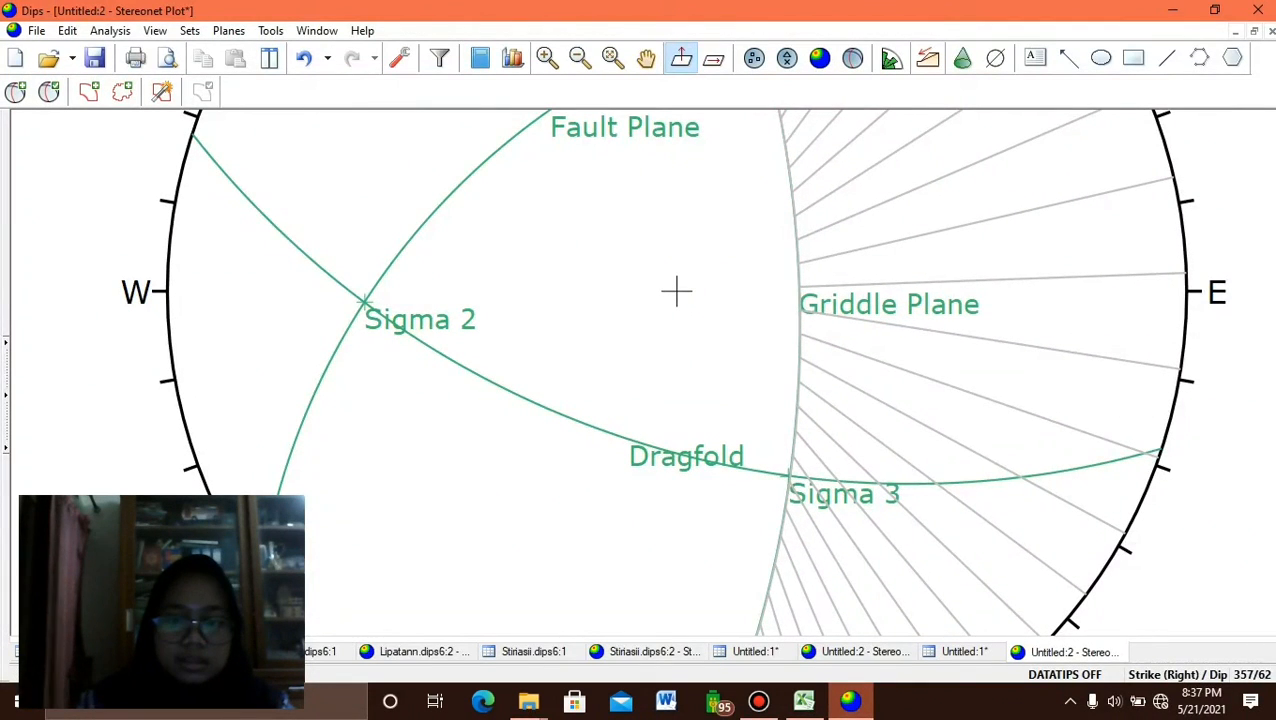
scroll(660, 288, down, 3)
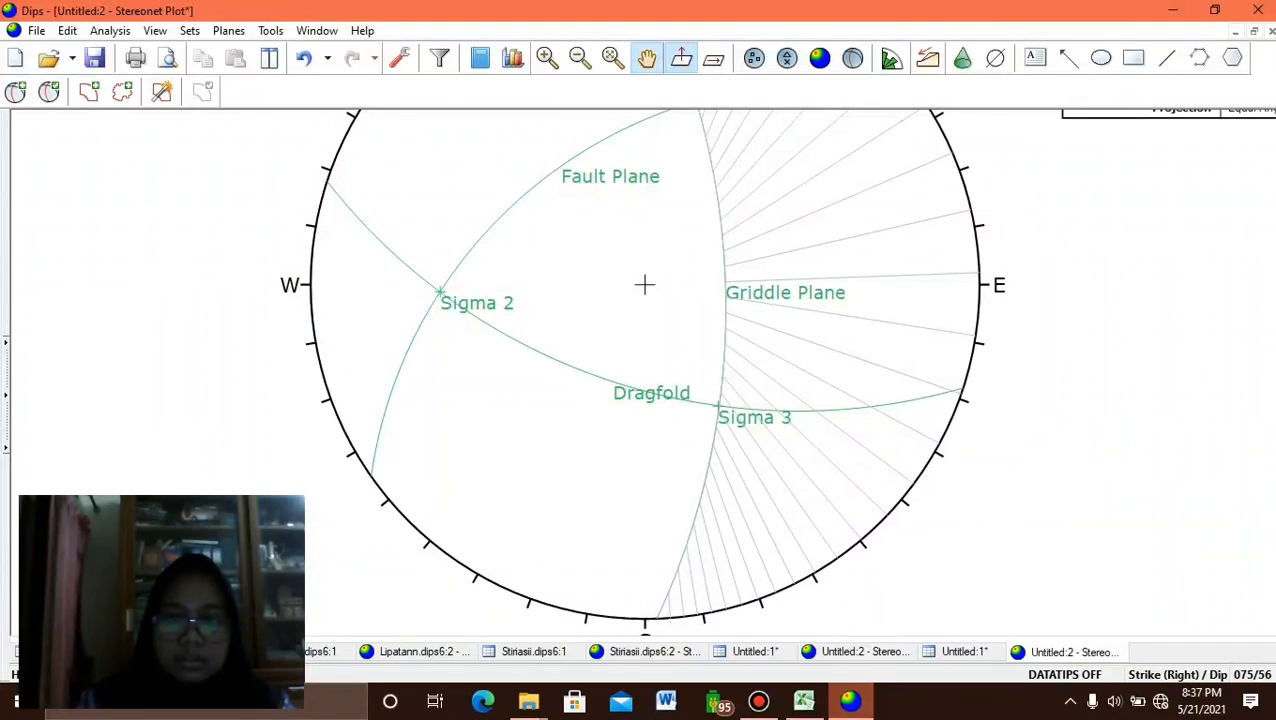
Add a user plane at 108/56 labelled Sigma 1', showing only its pole and label, near the Fault Plane and Griddle Plane intersection.
drag(644, 285, 627, 344)
drag(610, 240, 602, 269)
scroll(603, 268, down, 1)
scroll(619, 380, up, 2)
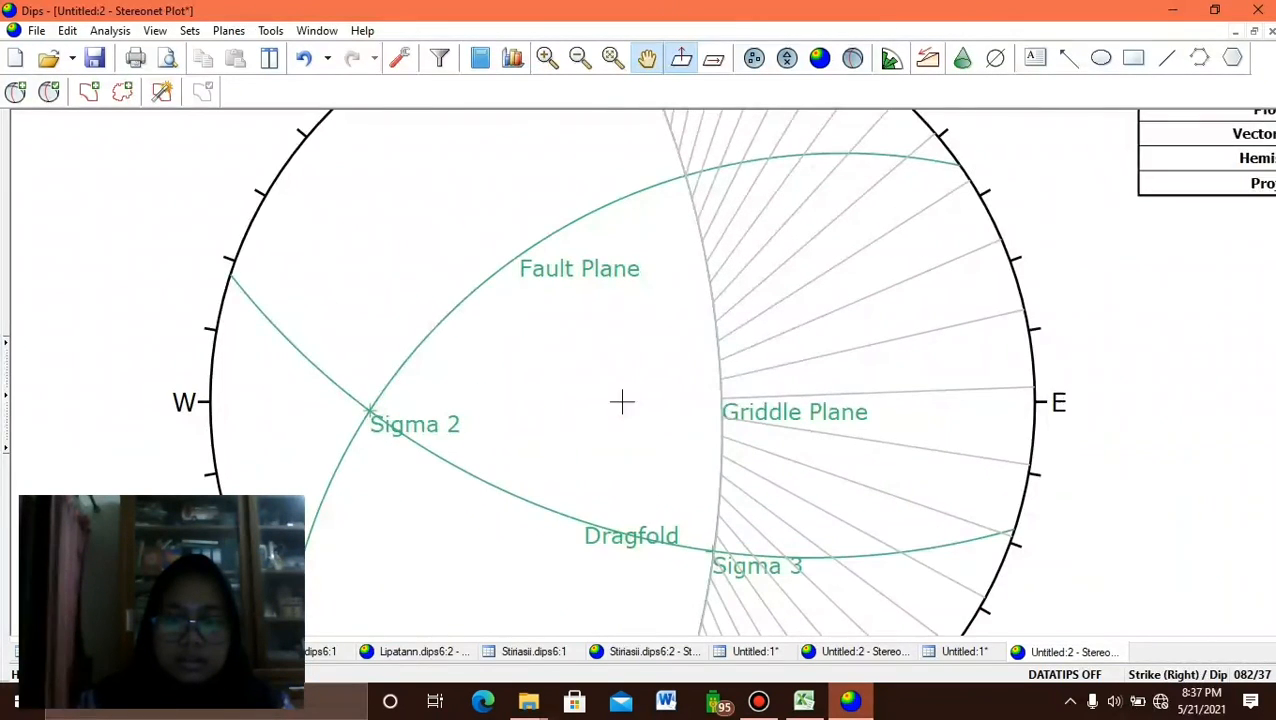
drag(621, 402, 546, 362)
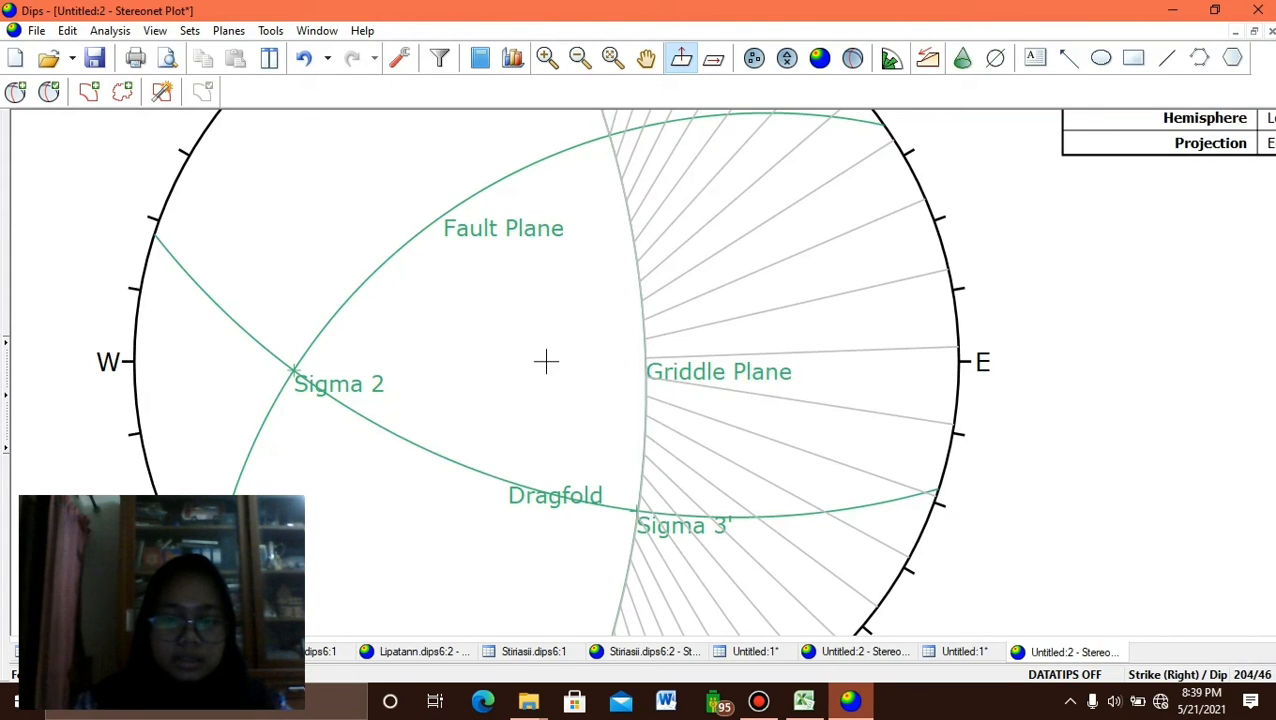
scroll(555, 353, down, 3)
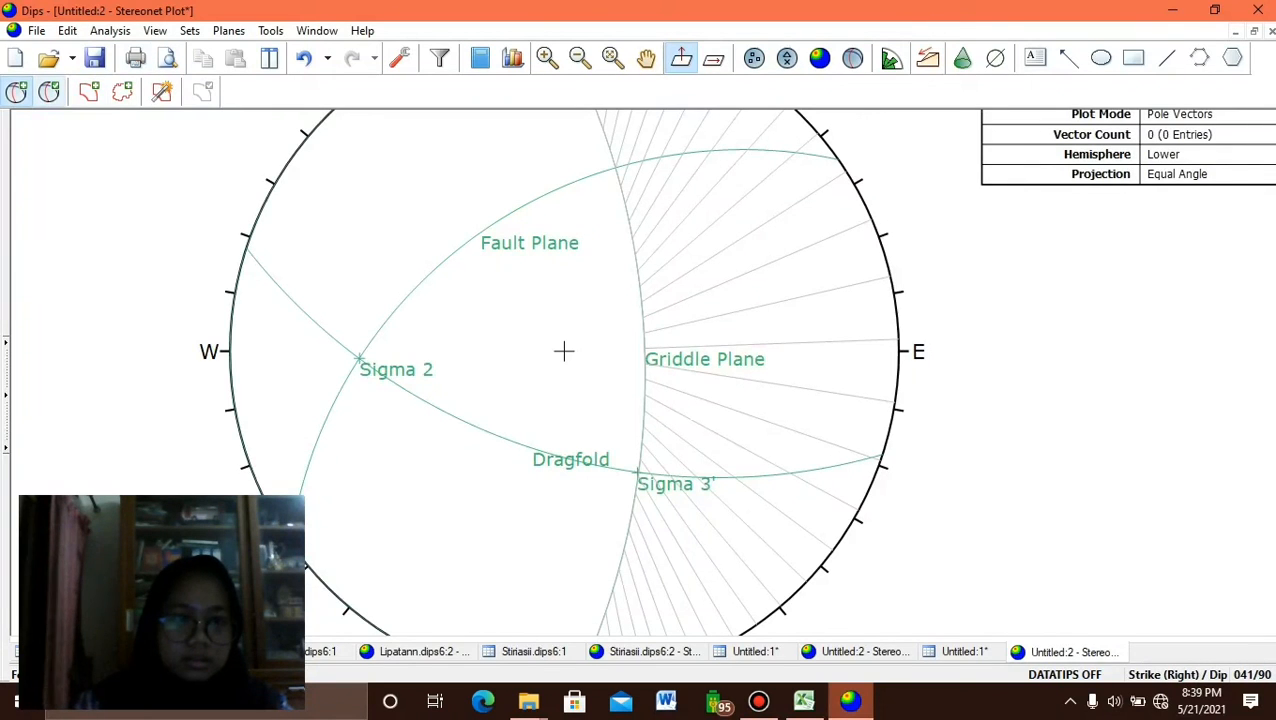
click(88, 91)
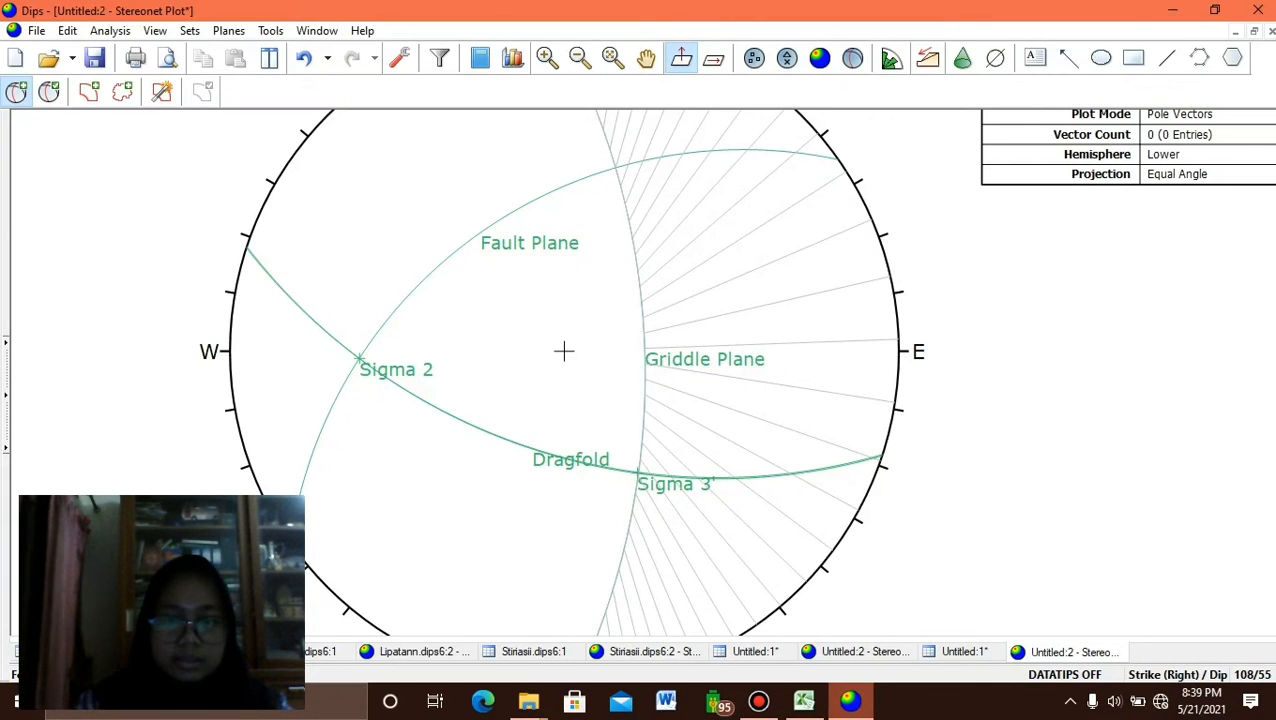
click(563, 350)
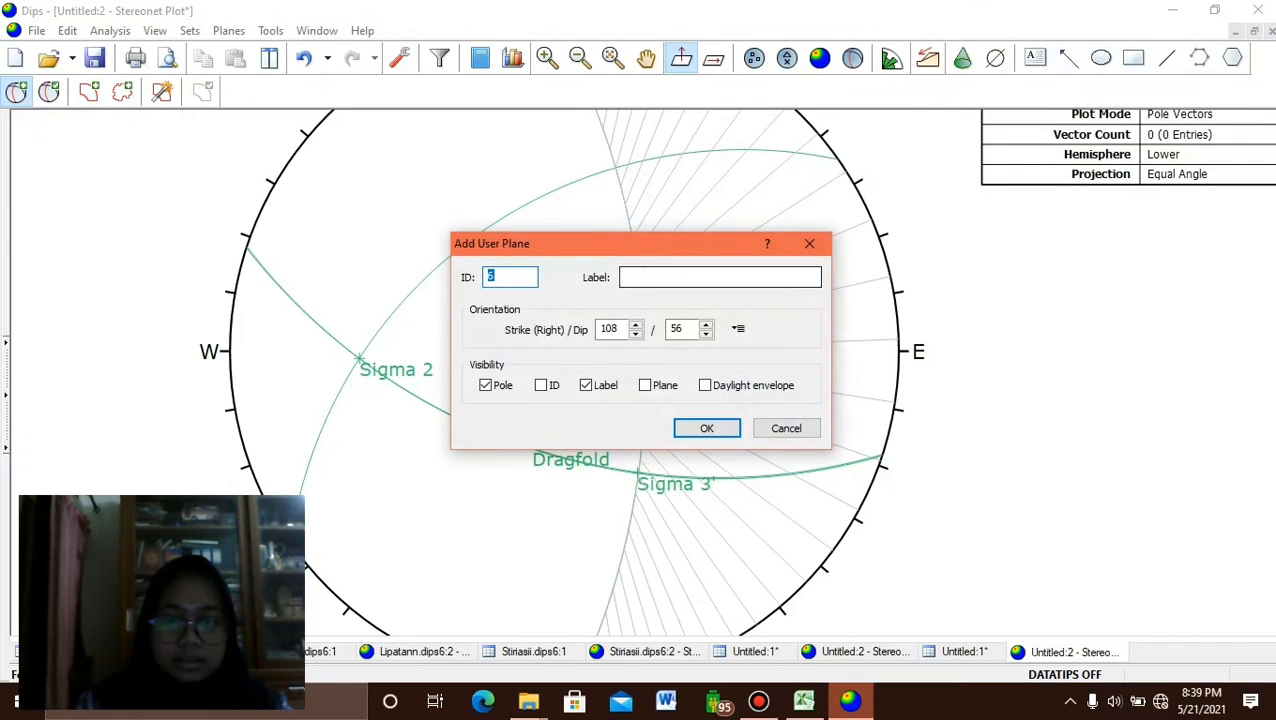
click(700, 277)
text(Sigma)
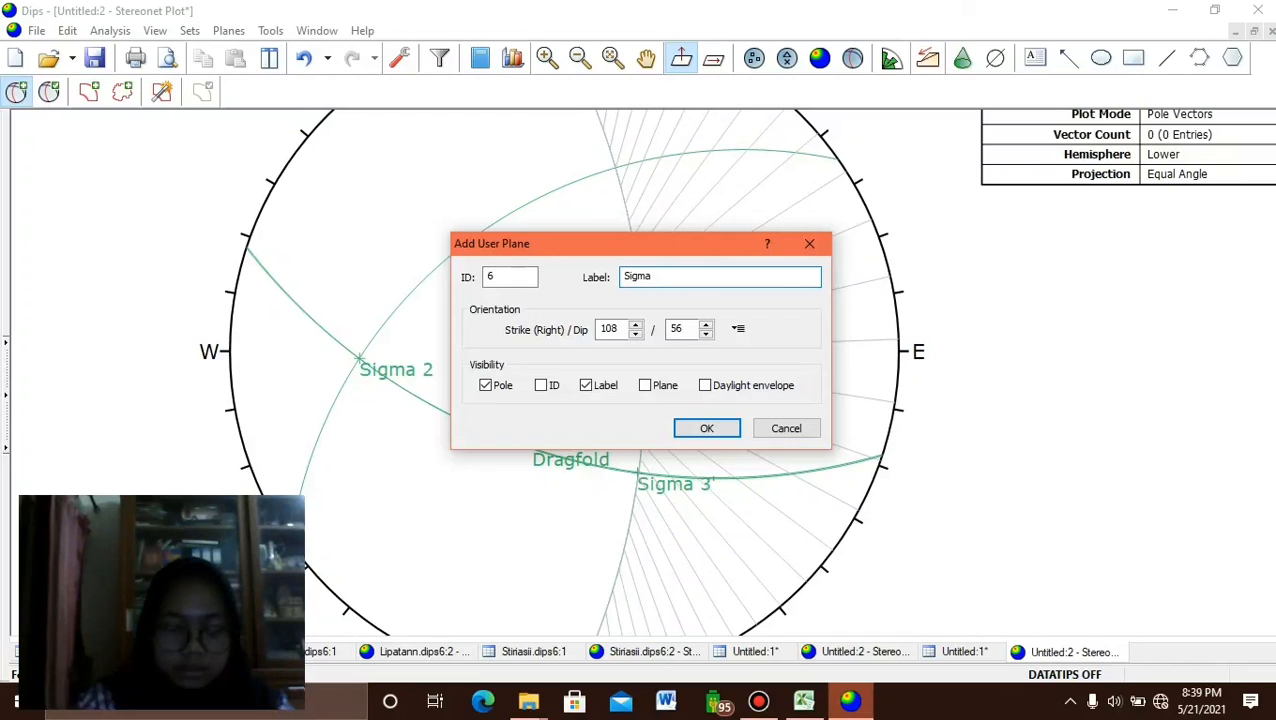
text( 1)
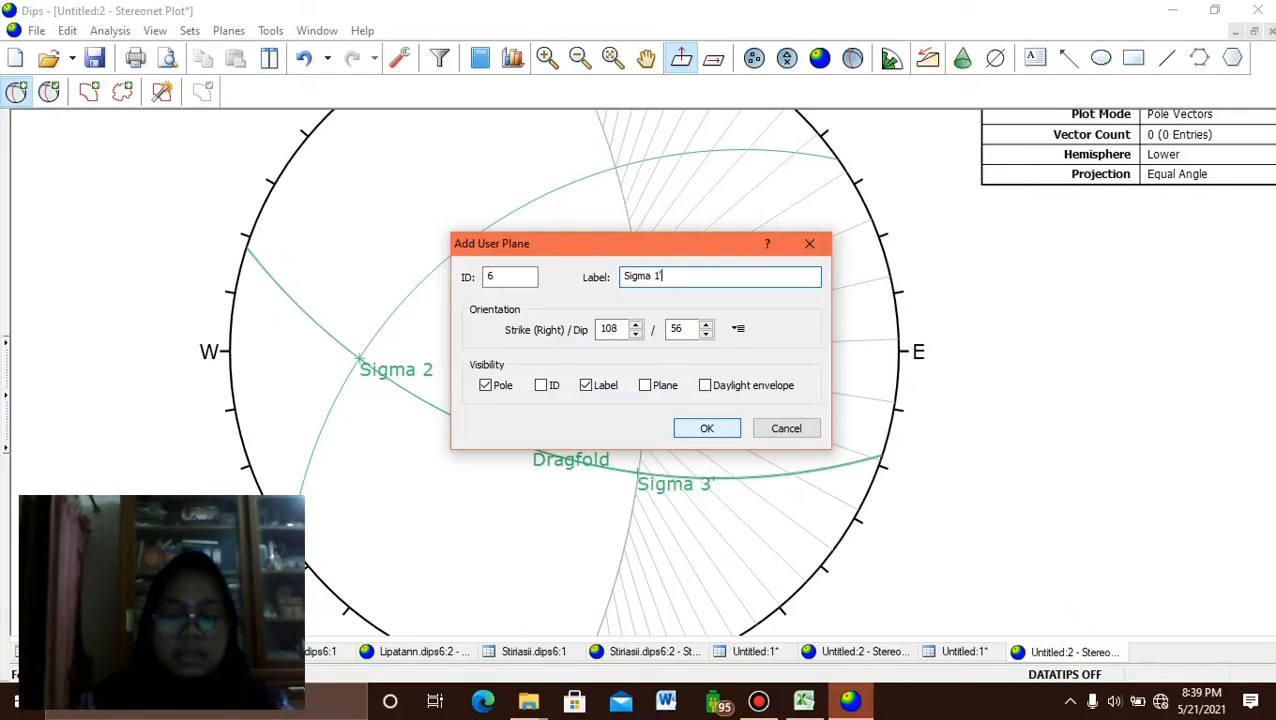
text(')
click(706, 428)
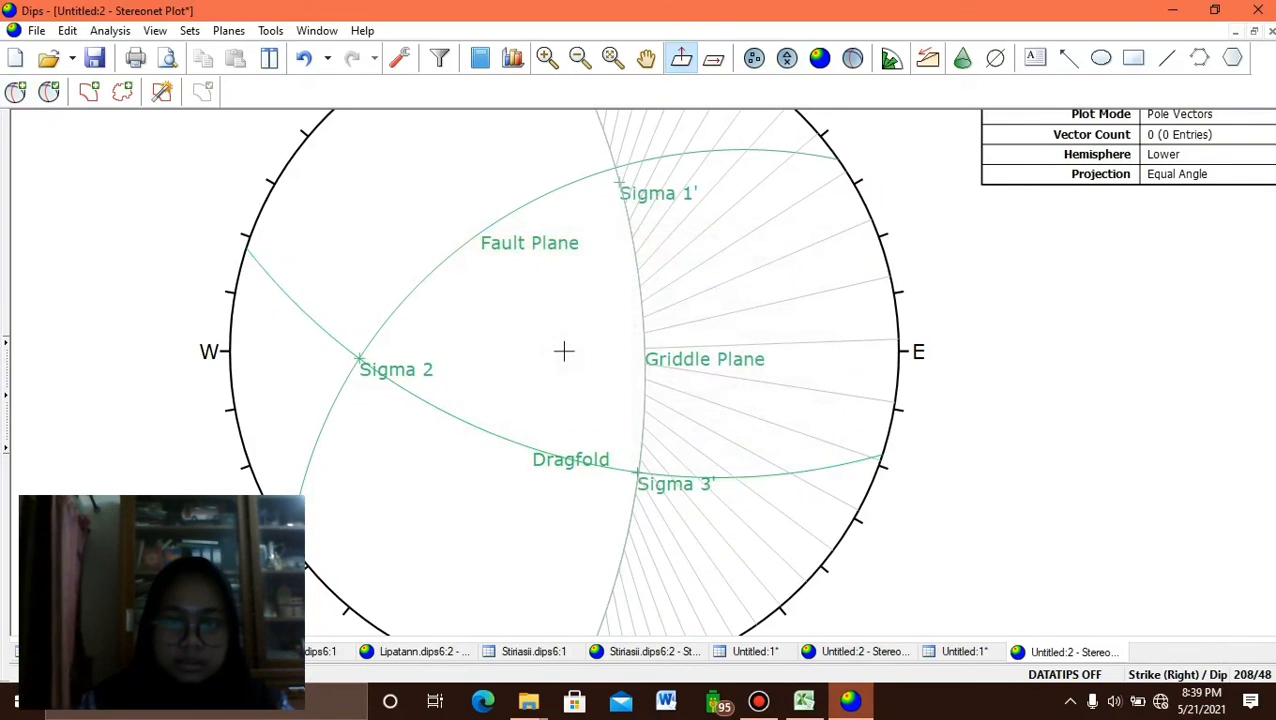
Add a user plane at 133/36 labelled Sigma 1, showing only its pole and label, along the Griddle Plane.
scroll(531, 362, up, 1)
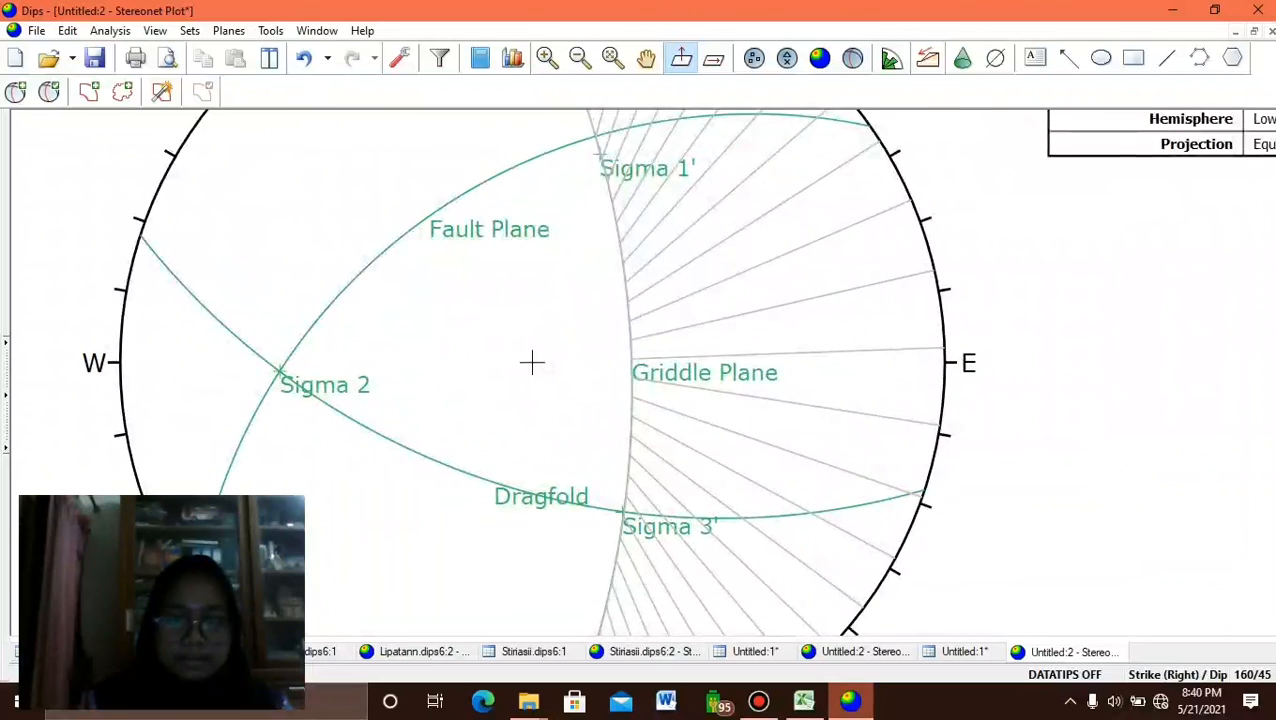
drag(531, 362, 515, 423)
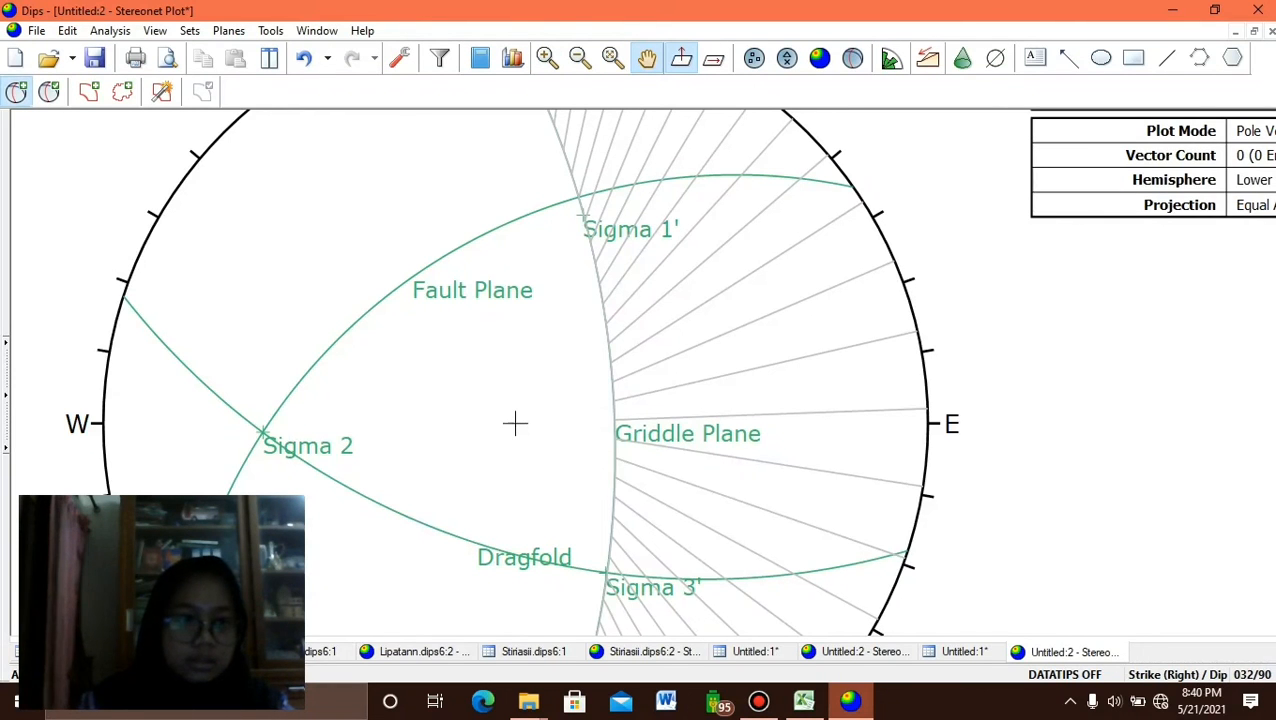
click(15, 91)
scroll(515, 424, up, 2)
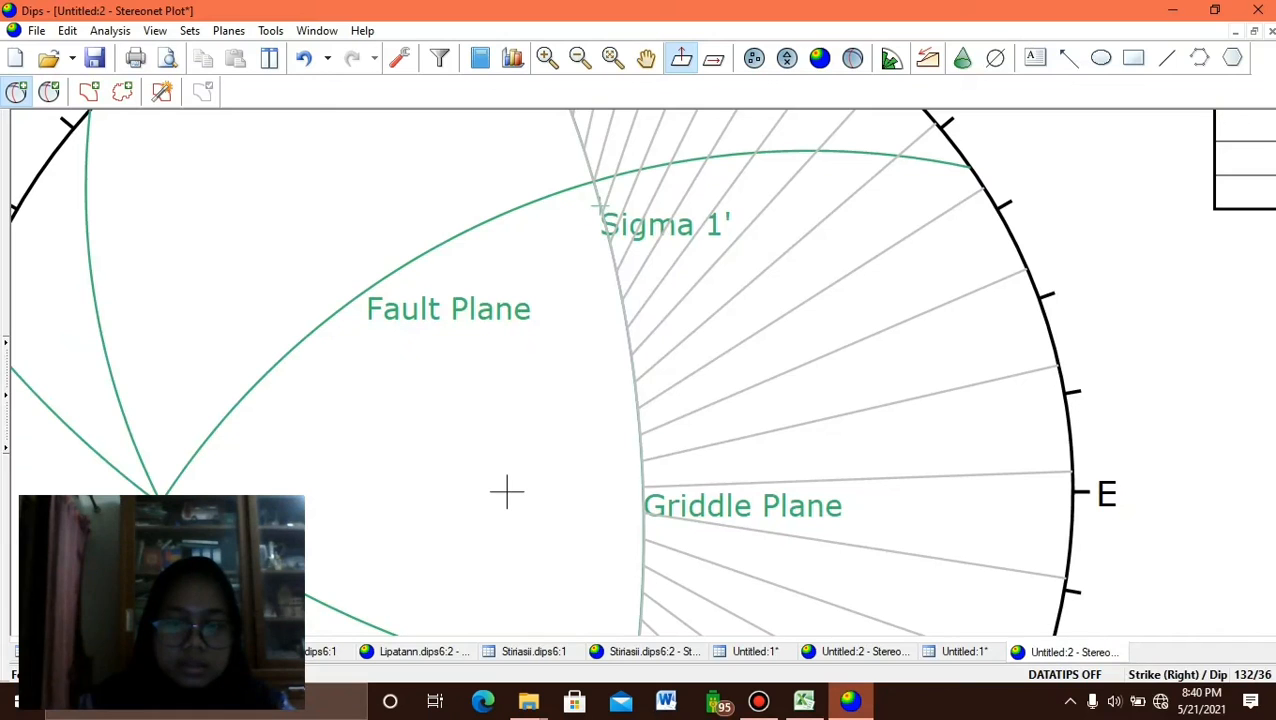
click(506, 491)
key(Tab)
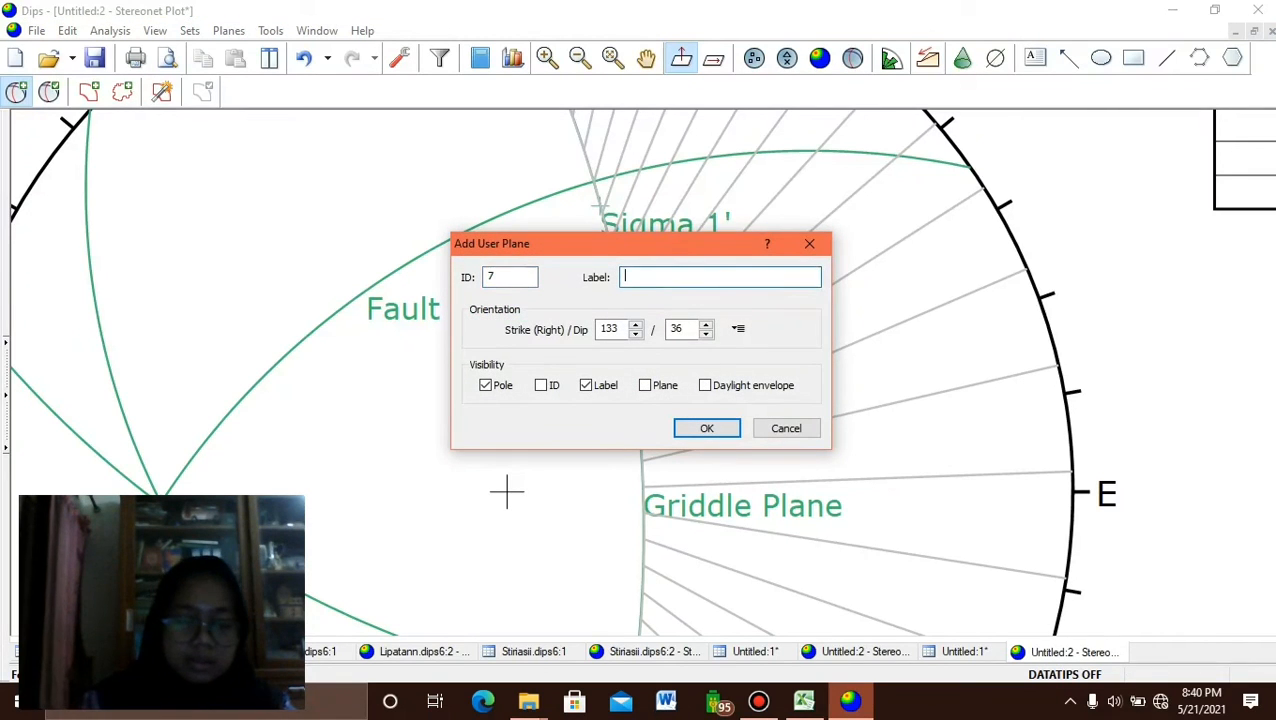
text(Si)
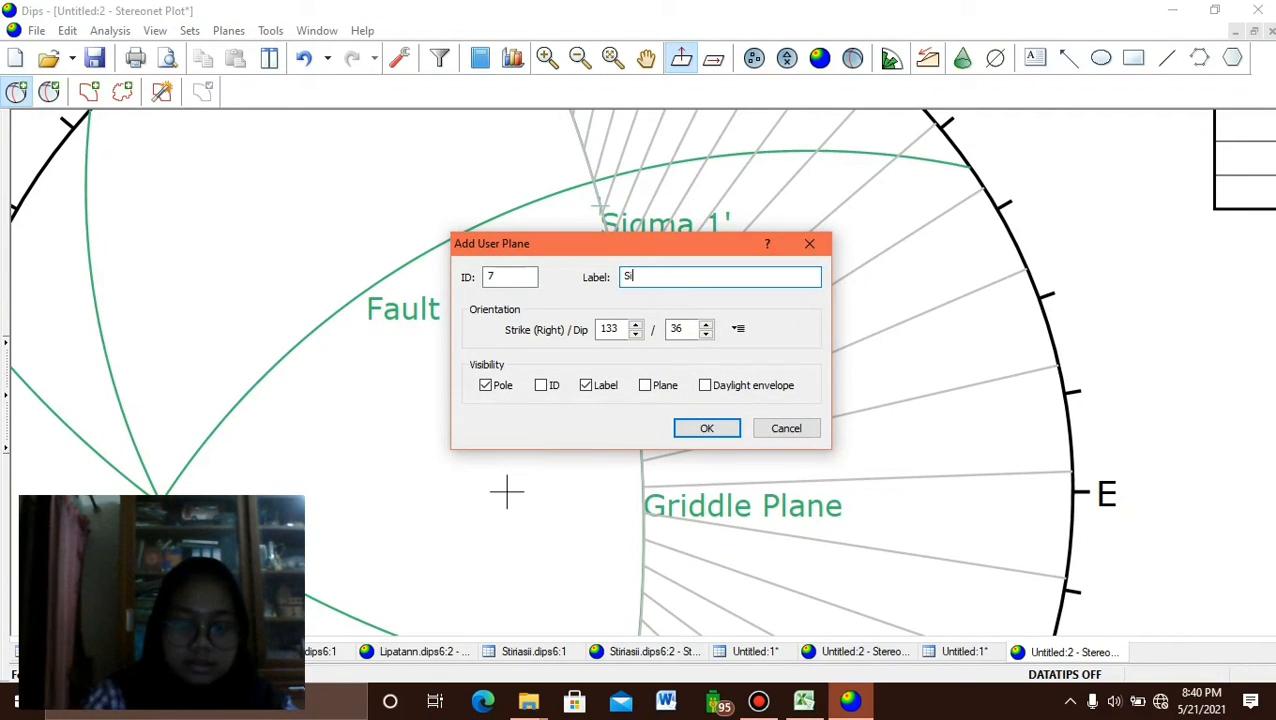
text(gma 1)
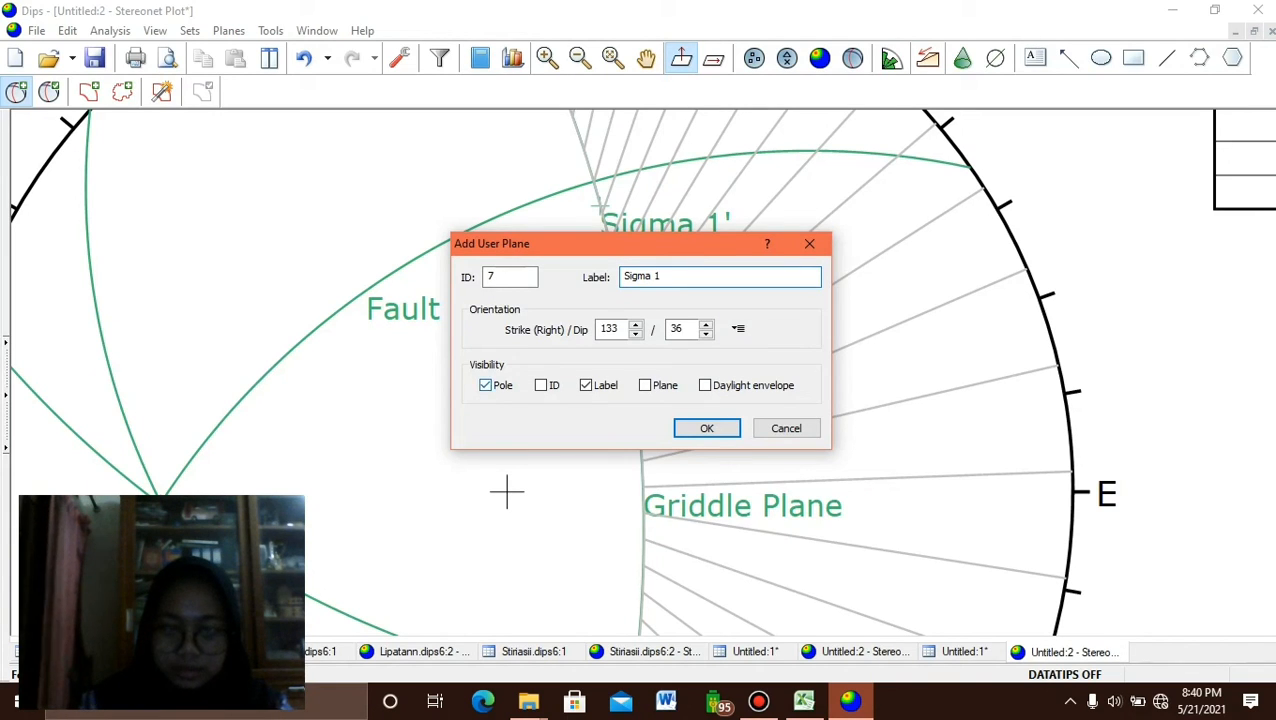
key(Return)
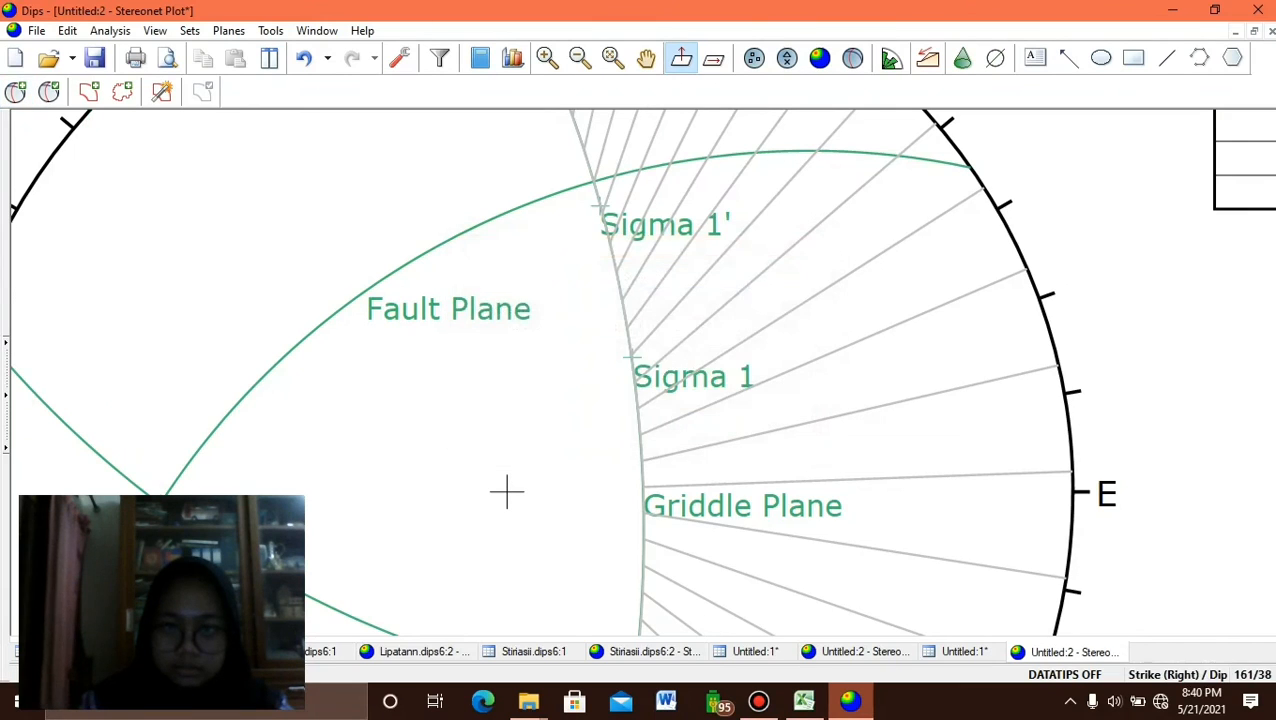
Add a user plane at 256/68 labelled Sigma 3, showing only its pole and label, on the southern part of the Griddle Plane.
scroll(575, 460, down, 2)
scroll(575, 460, down, 1)
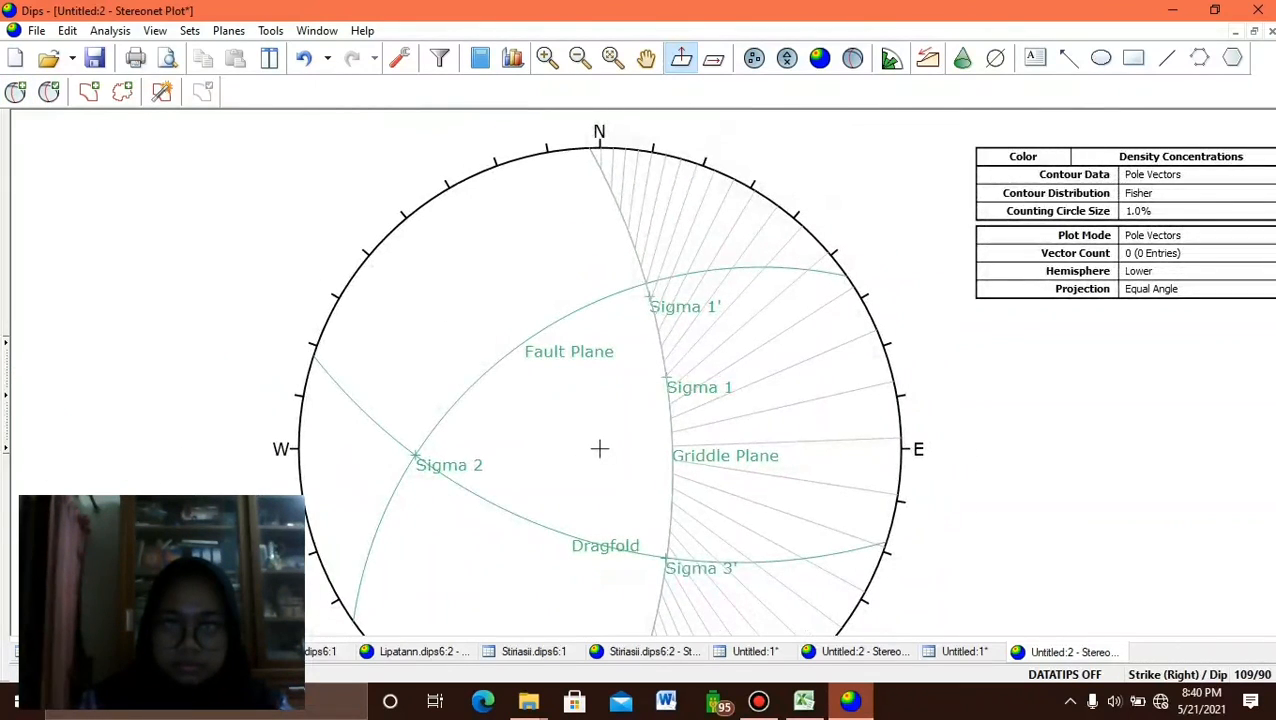
scroll(575, 460, down, 2)
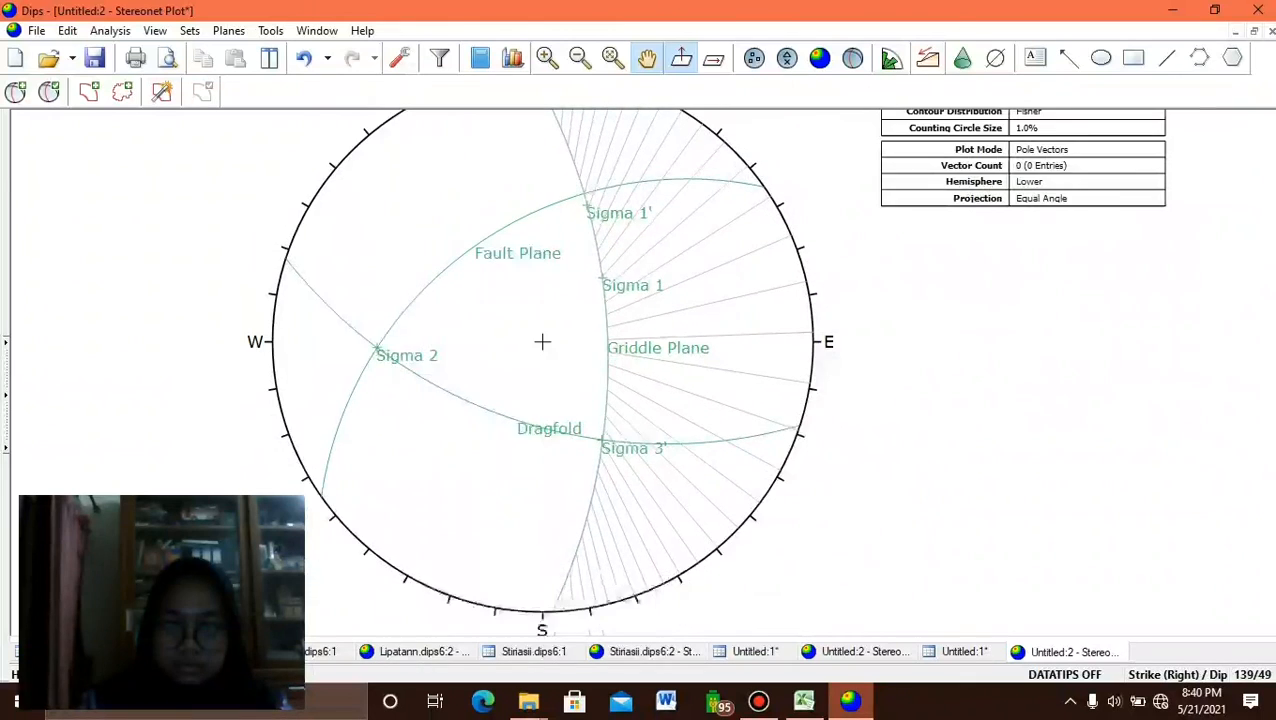
mouse_move(542, 342)
mouse_down()
mouse_move(513, 256)
mouse_move(530, 354)
mouse_up()
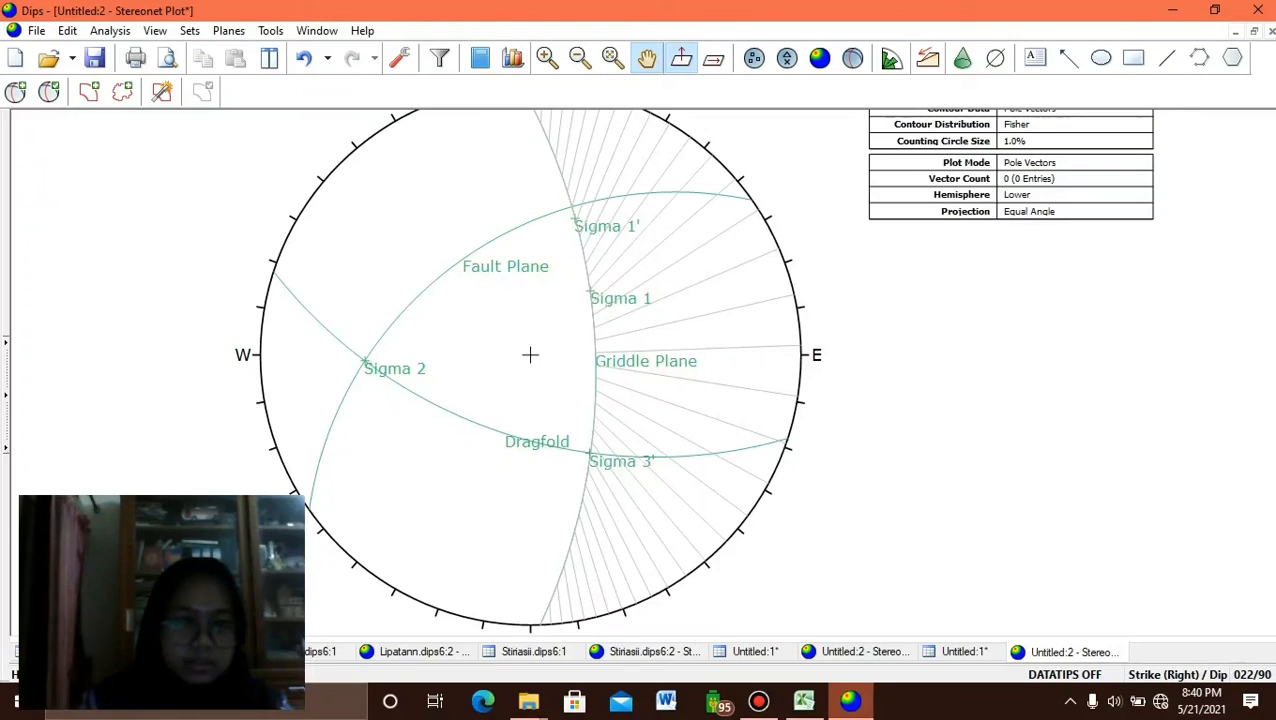
click(15, 92)
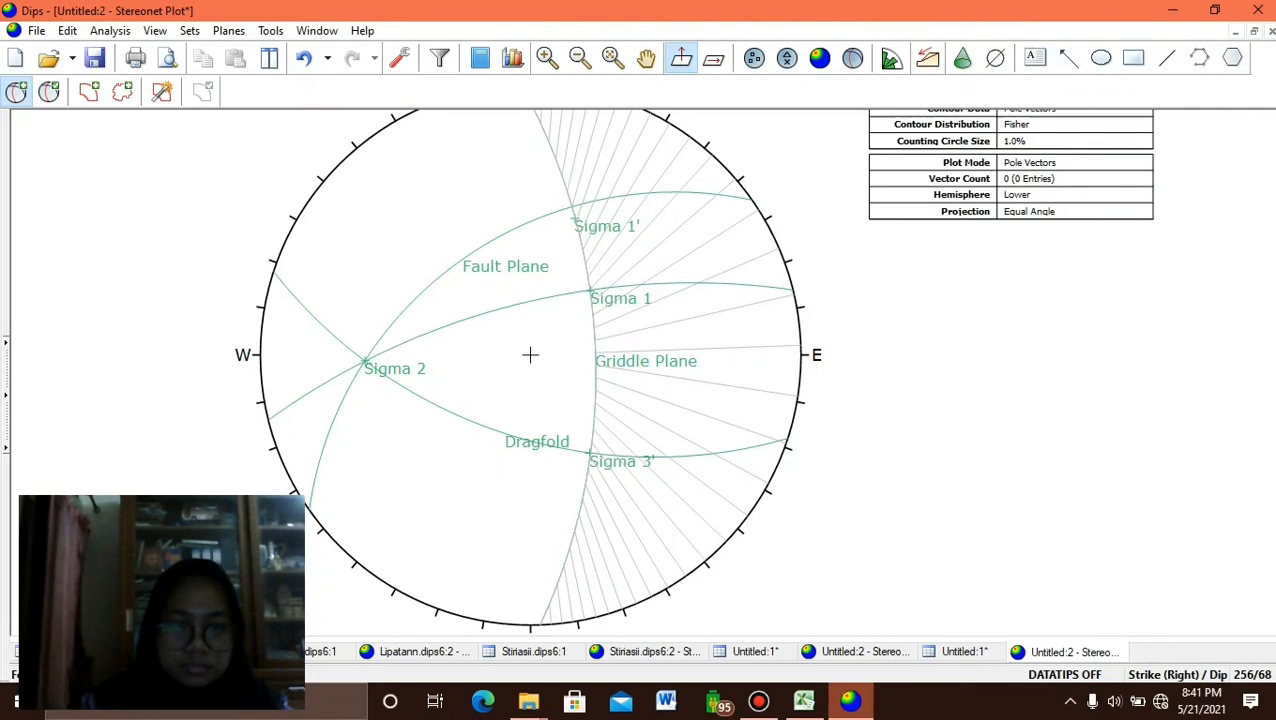
click(530, 354)
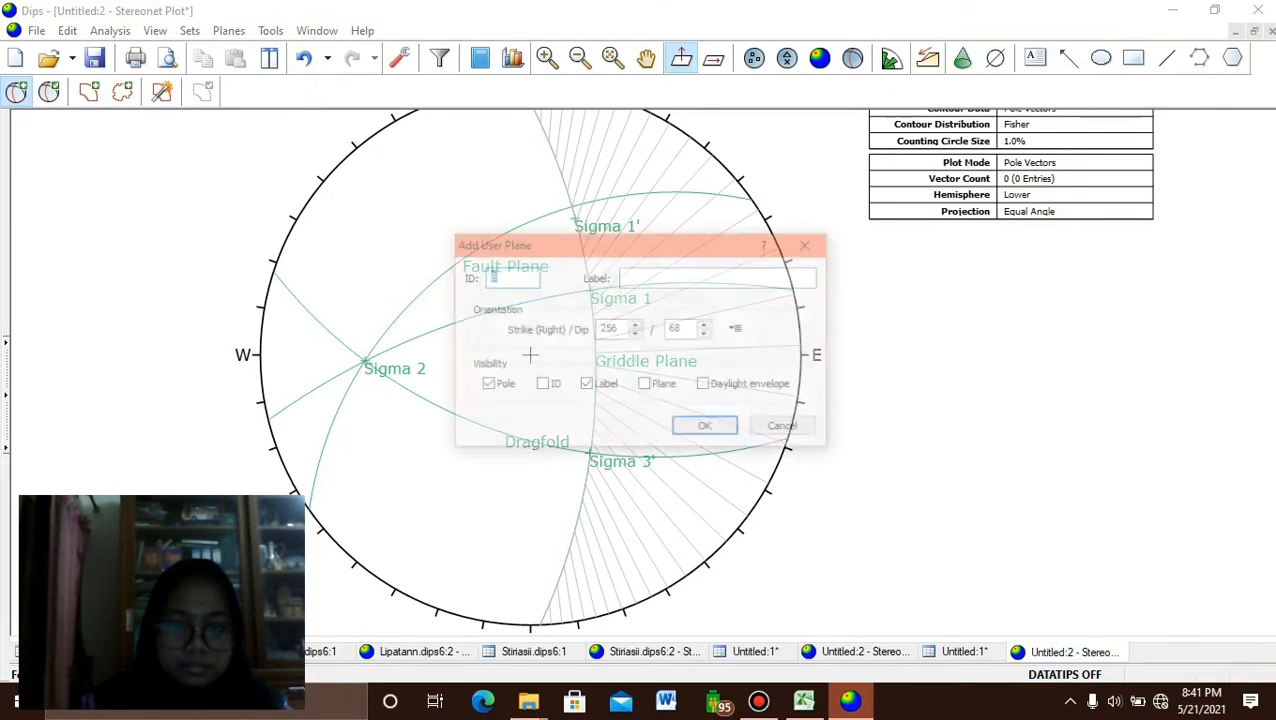
click(700, 277)
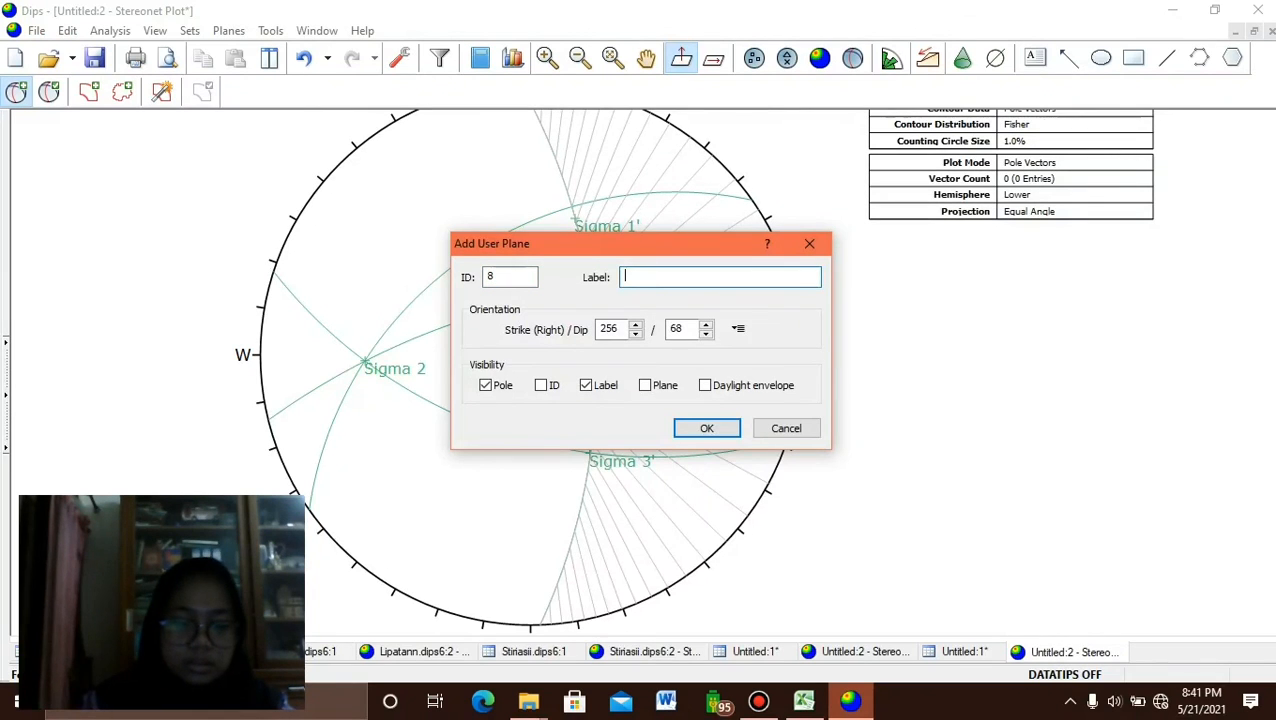
text(Sig)
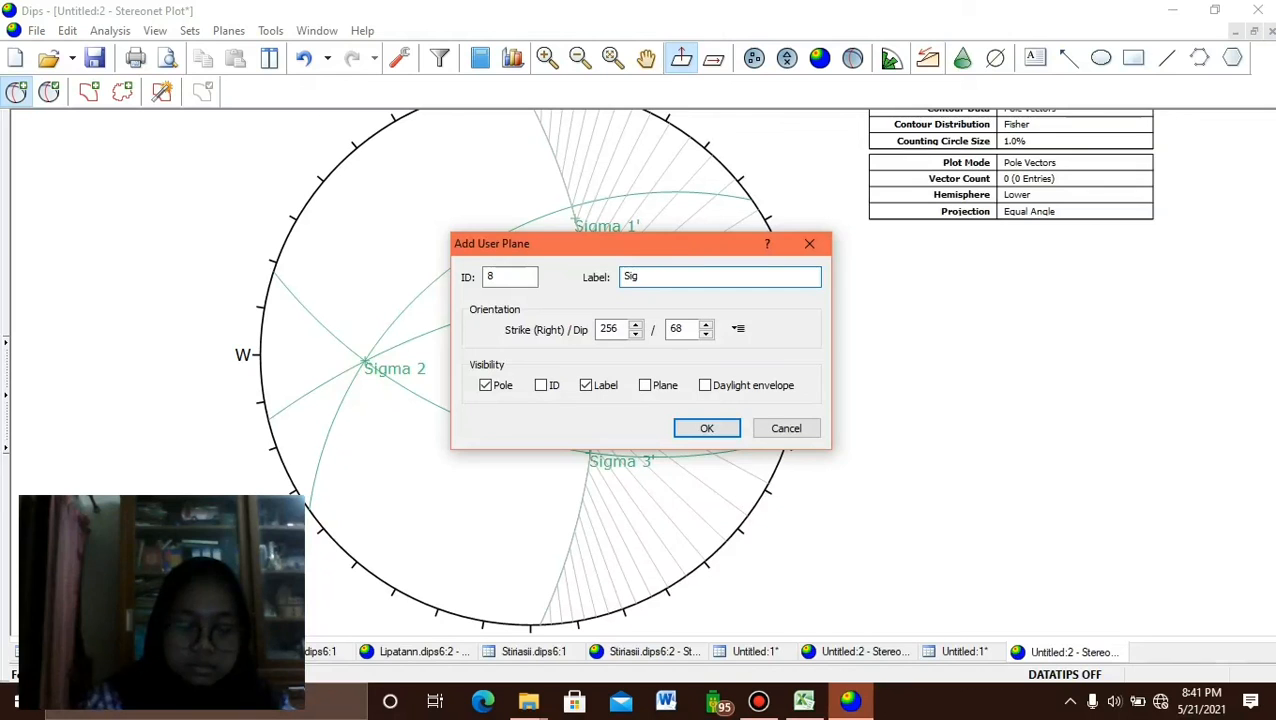
text(ma 1)
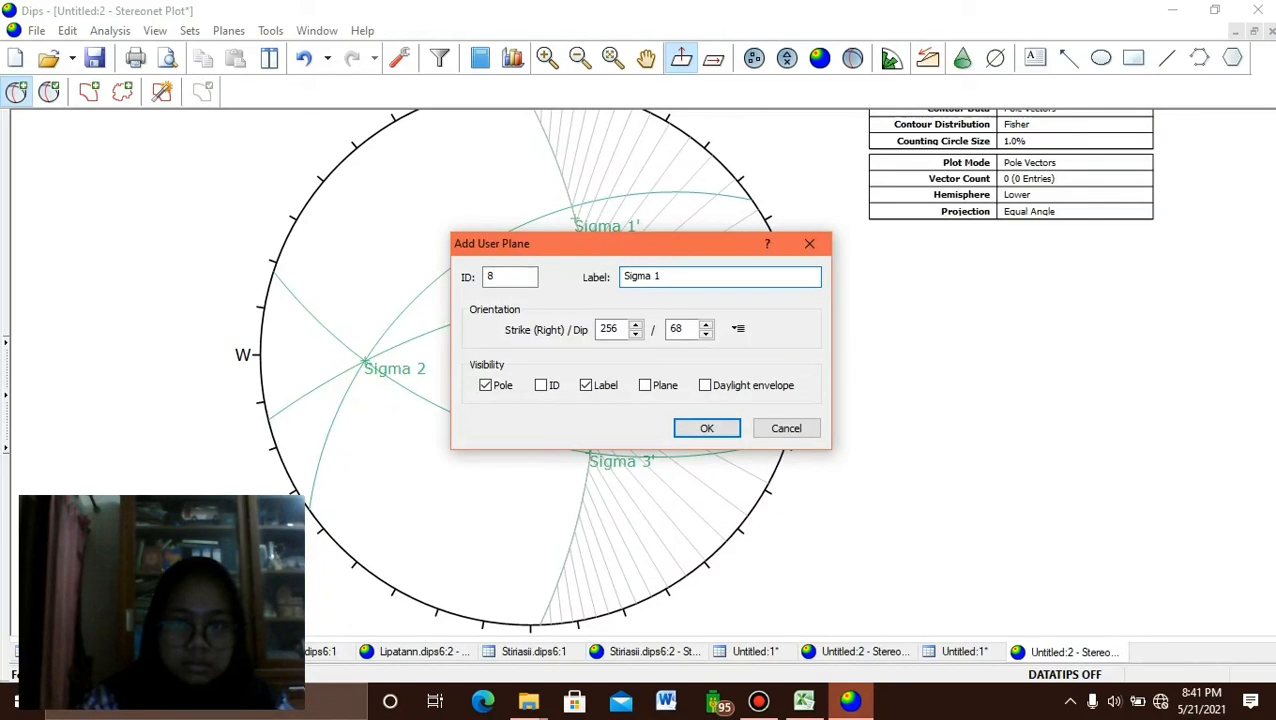
key(BackSpace)
text(3)
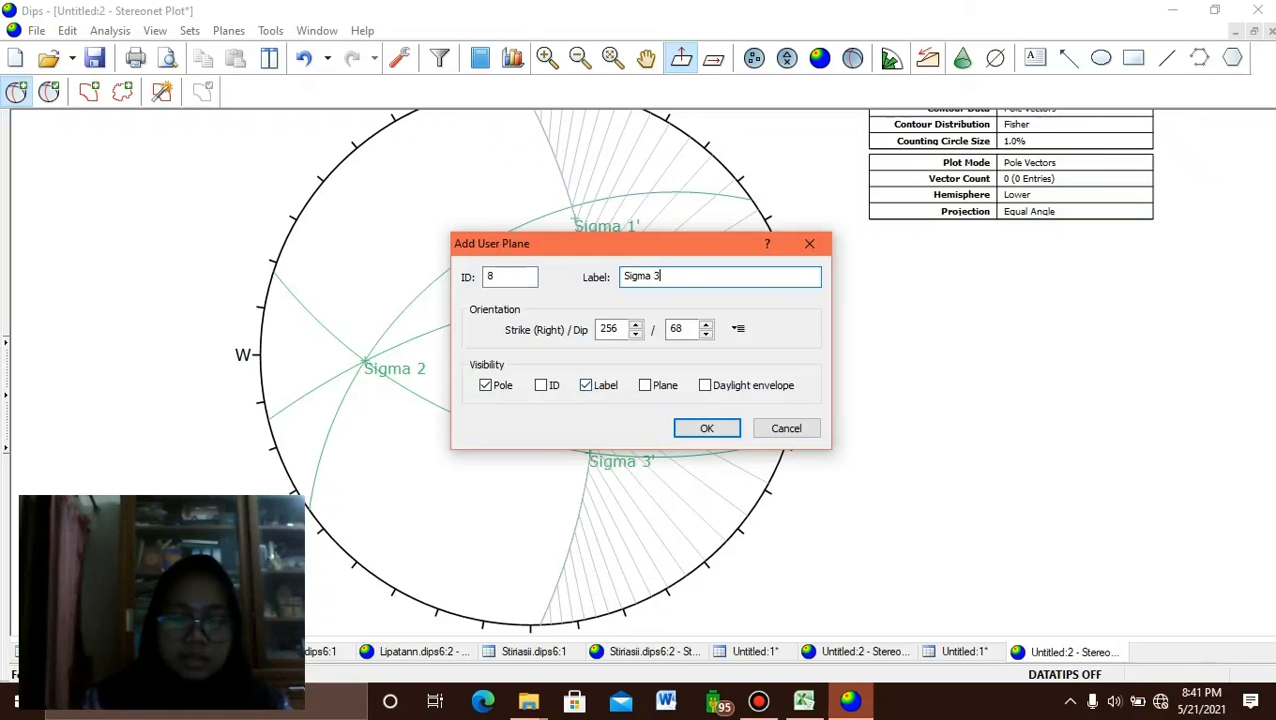
key(Return)
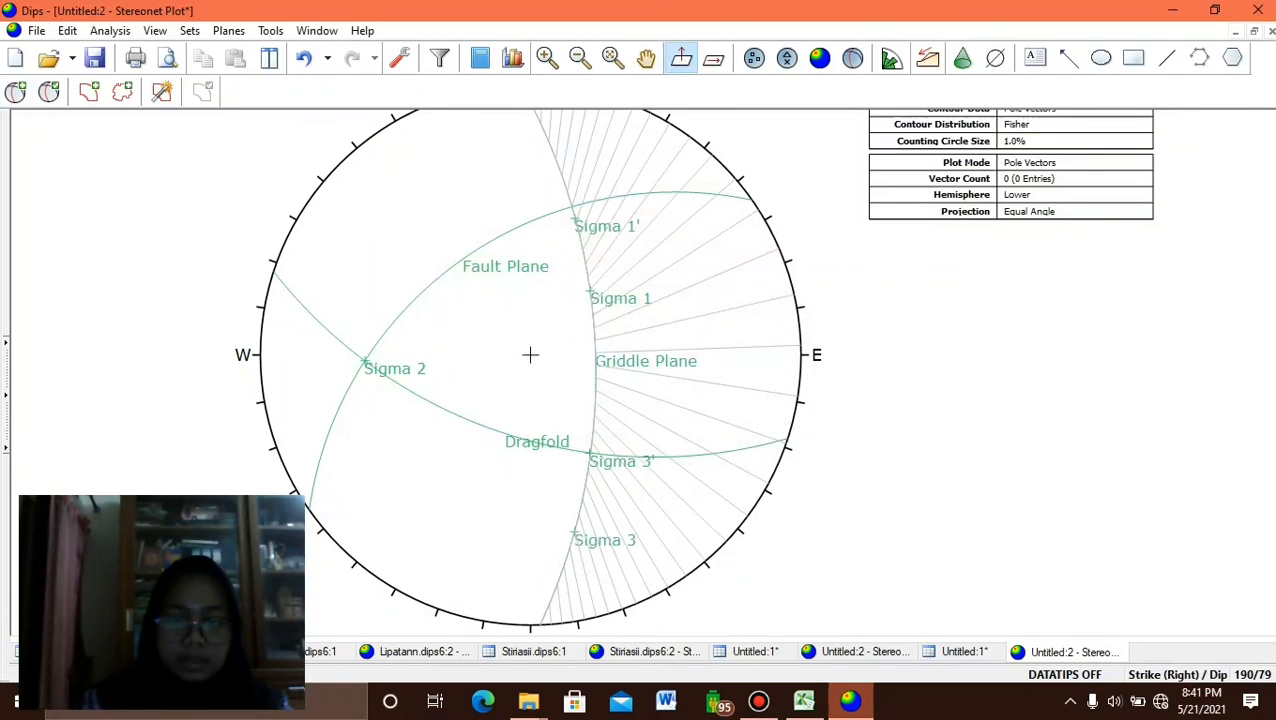
Edit the user planes, setting the Fault Plane's colour to dark blue and the Dragfold's to dark orange-brown.
scroll(741, 396, up, 1)
scroll(741, 396, down, 2)
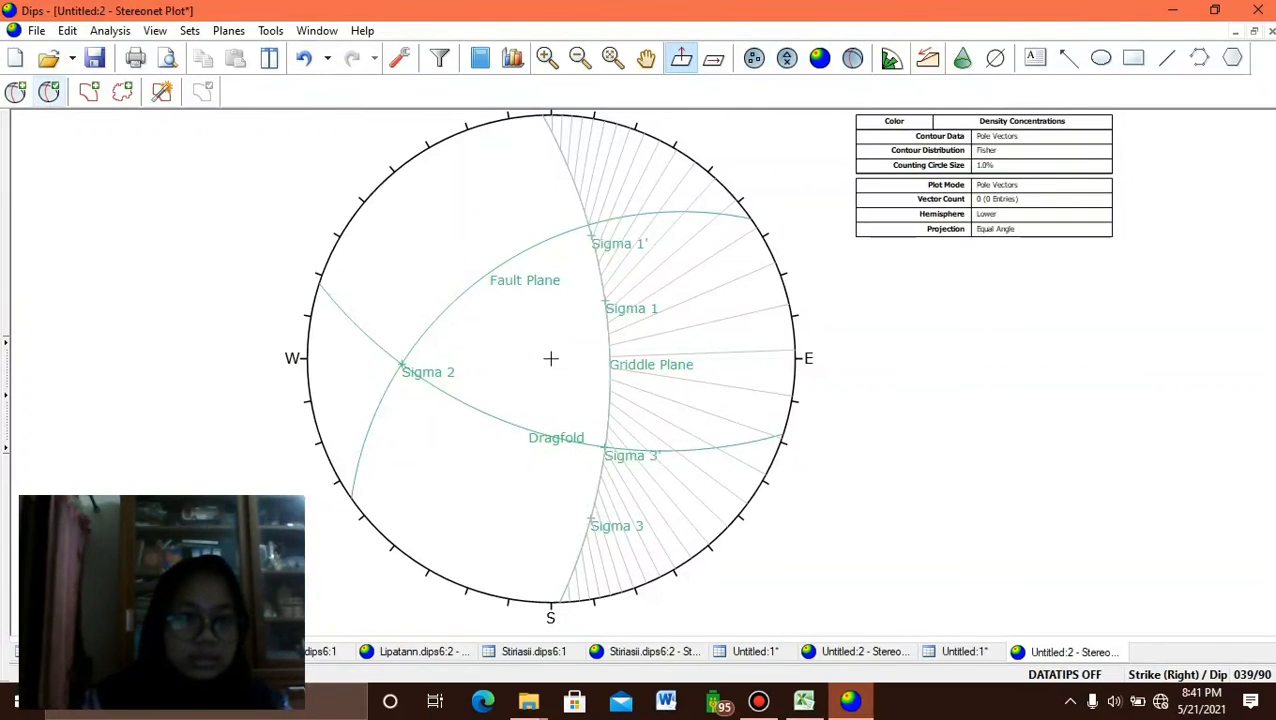
click(48, 91)
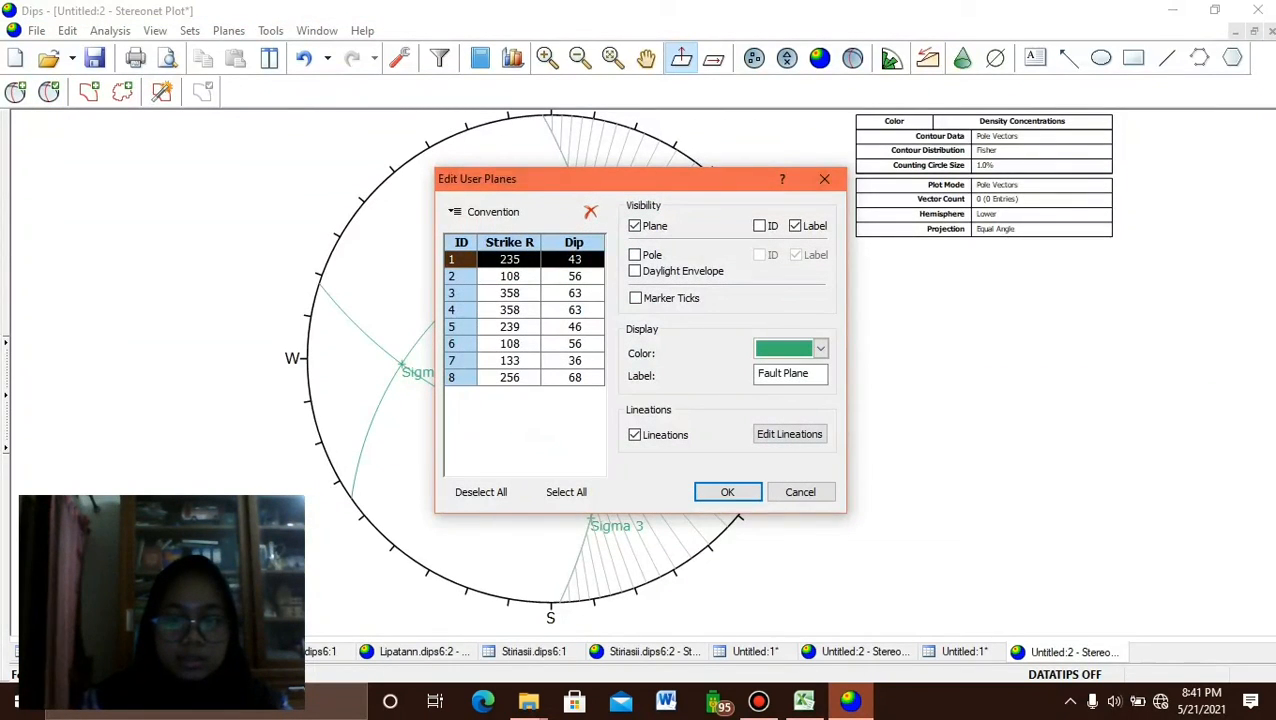
click(820, 348)
click(849, 400)
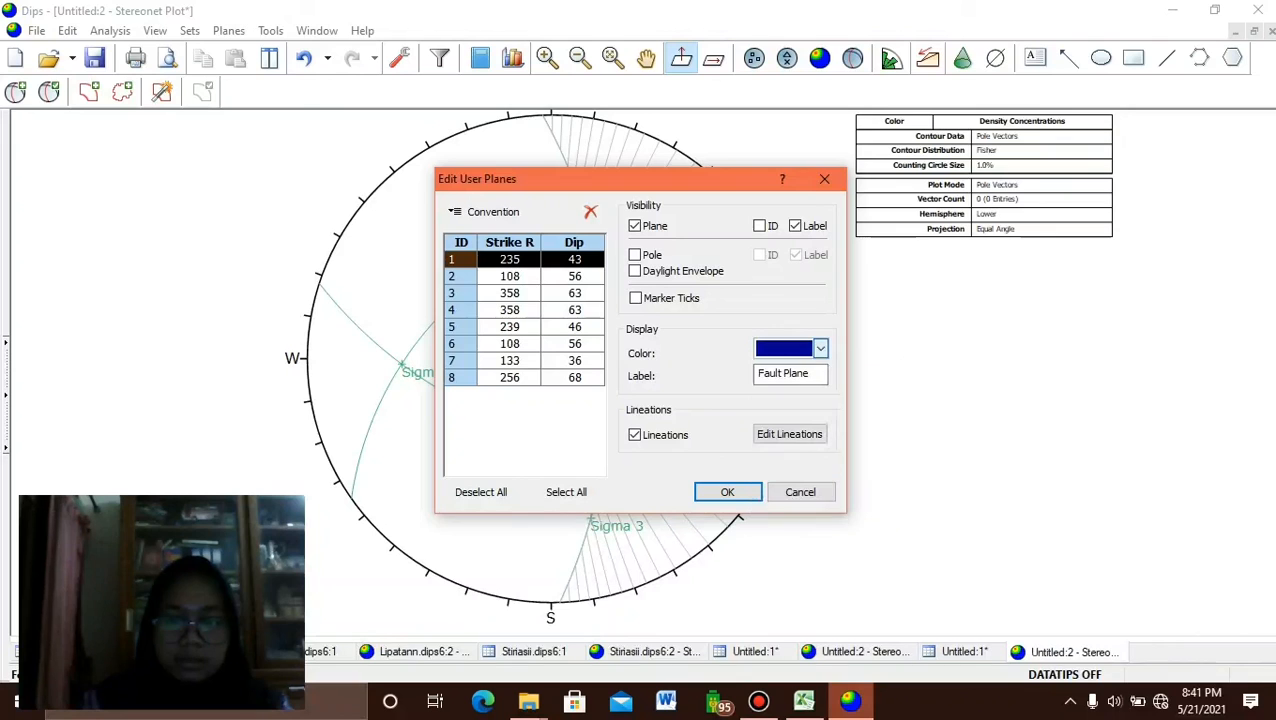
click(511, 276)
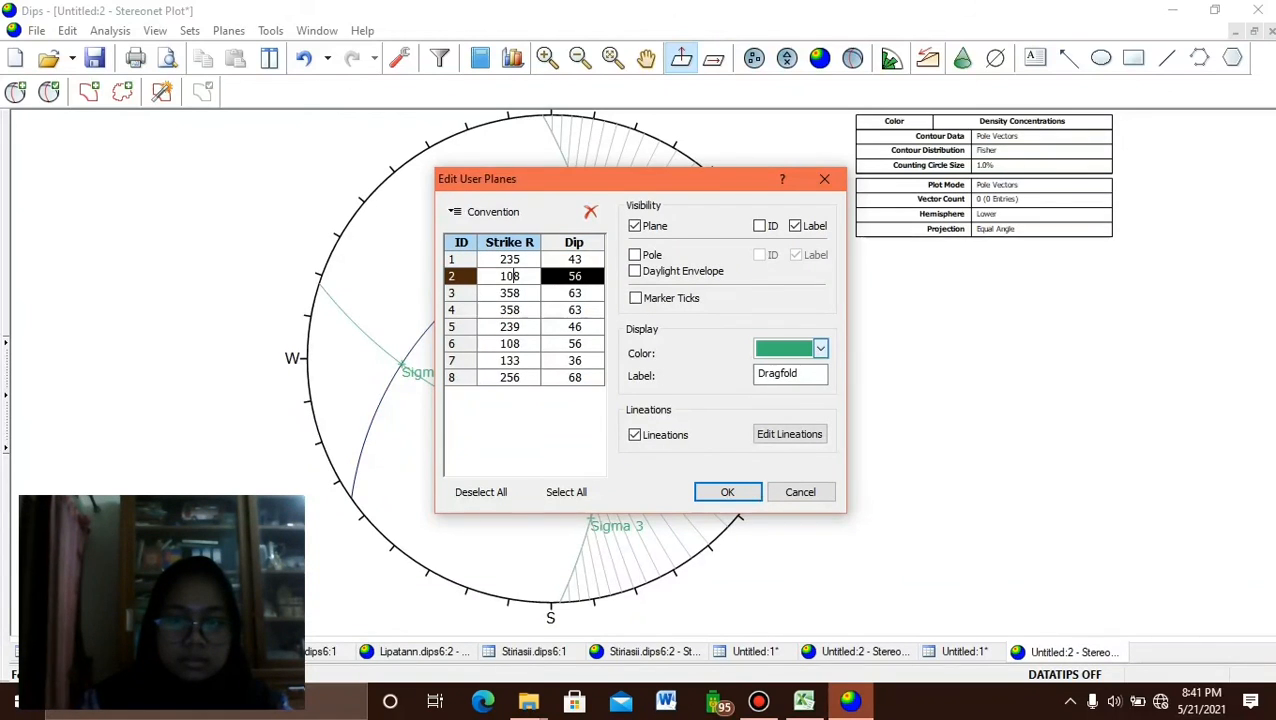
click(820, 348)
click(785, 400)
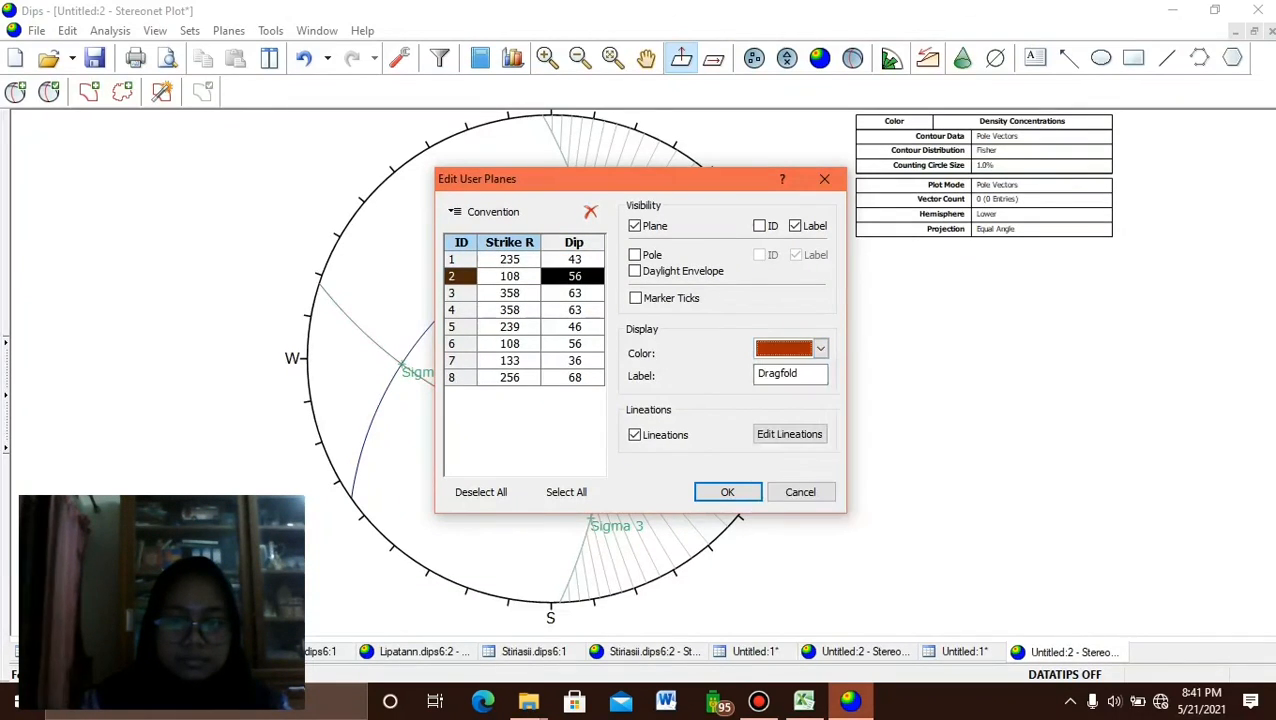
Set the colour of the Sigma 2 user plane to purple and that of Sigma 3' to red.
click(510, 293)
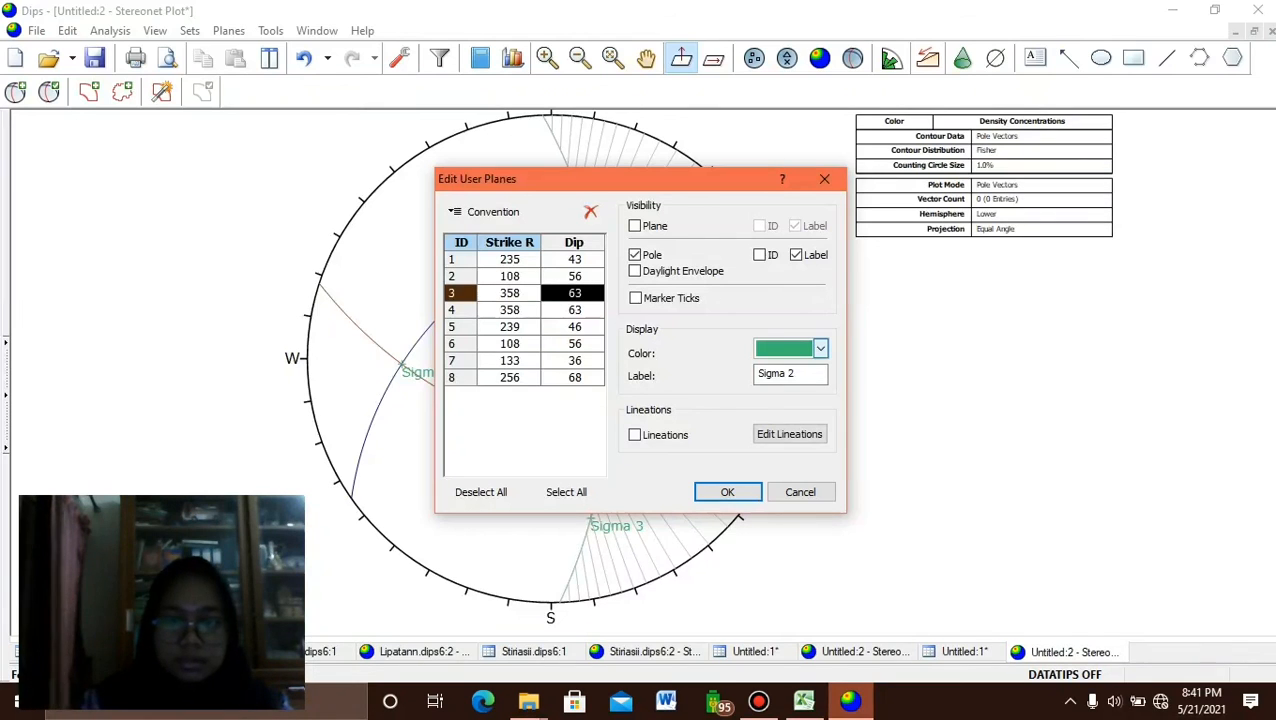
click(820, 348)
click(865, 400)
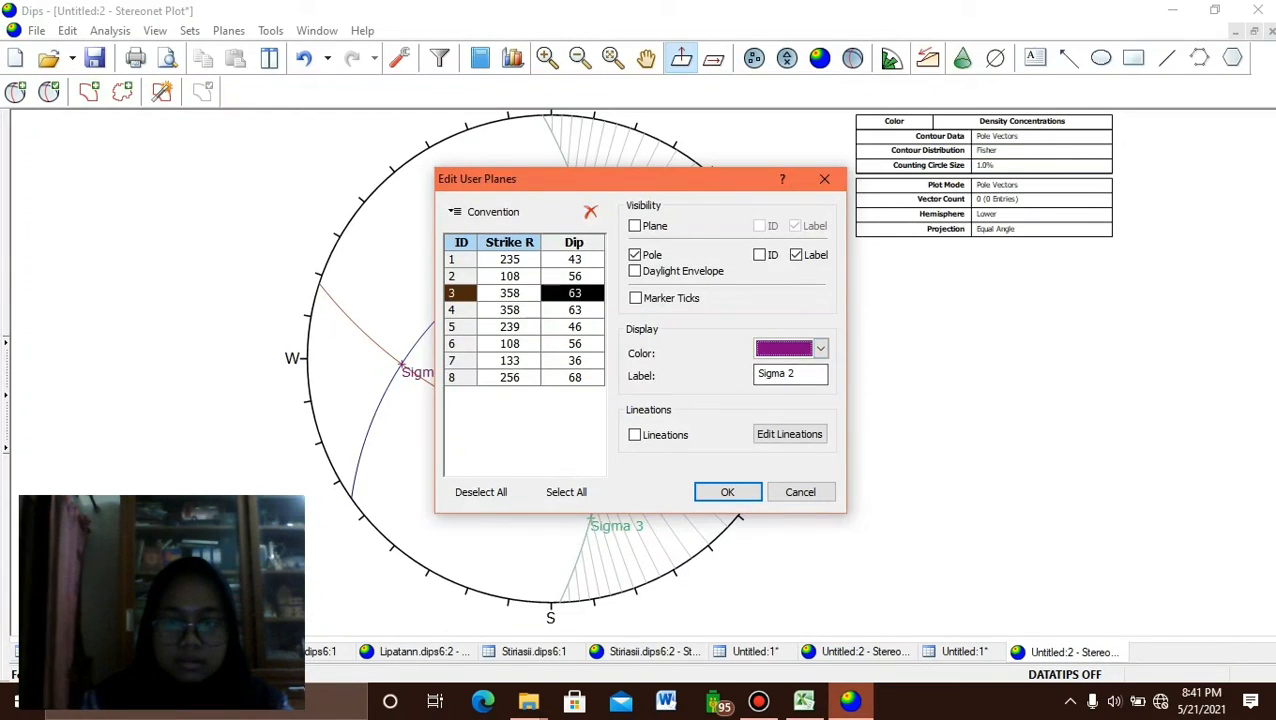
click(574, 310)
click(510, 327)
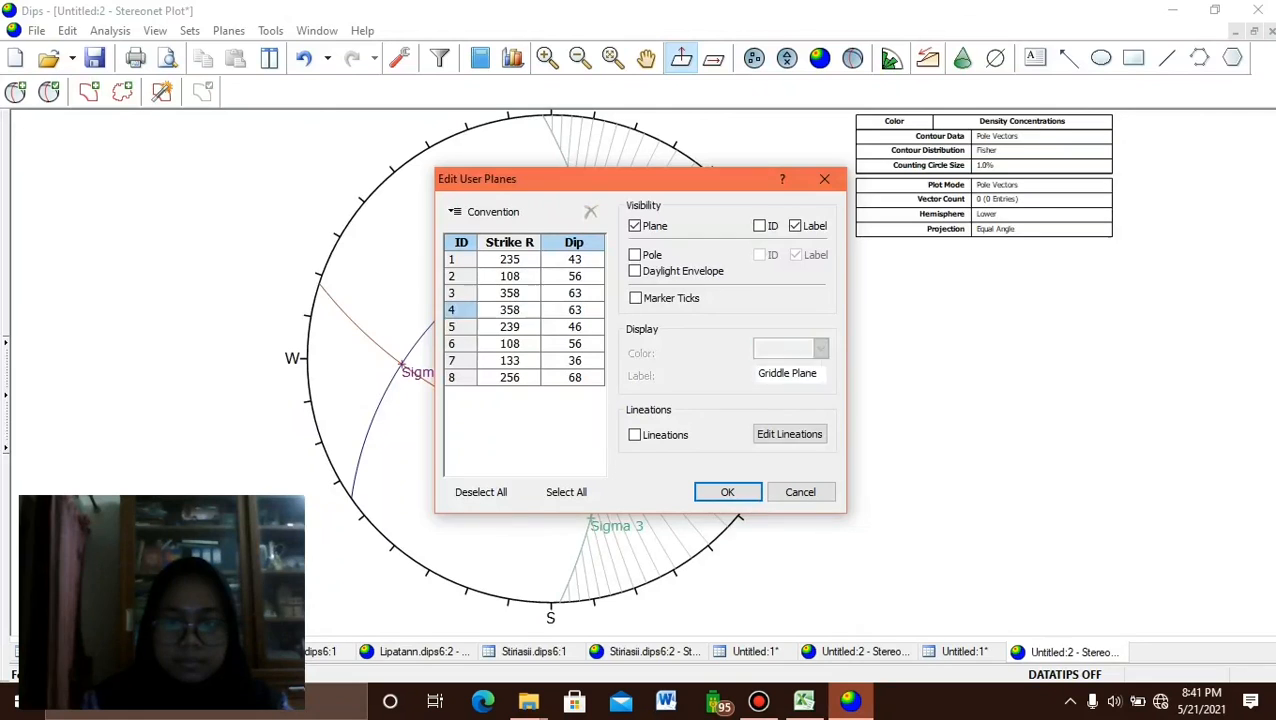
click(820, 348)
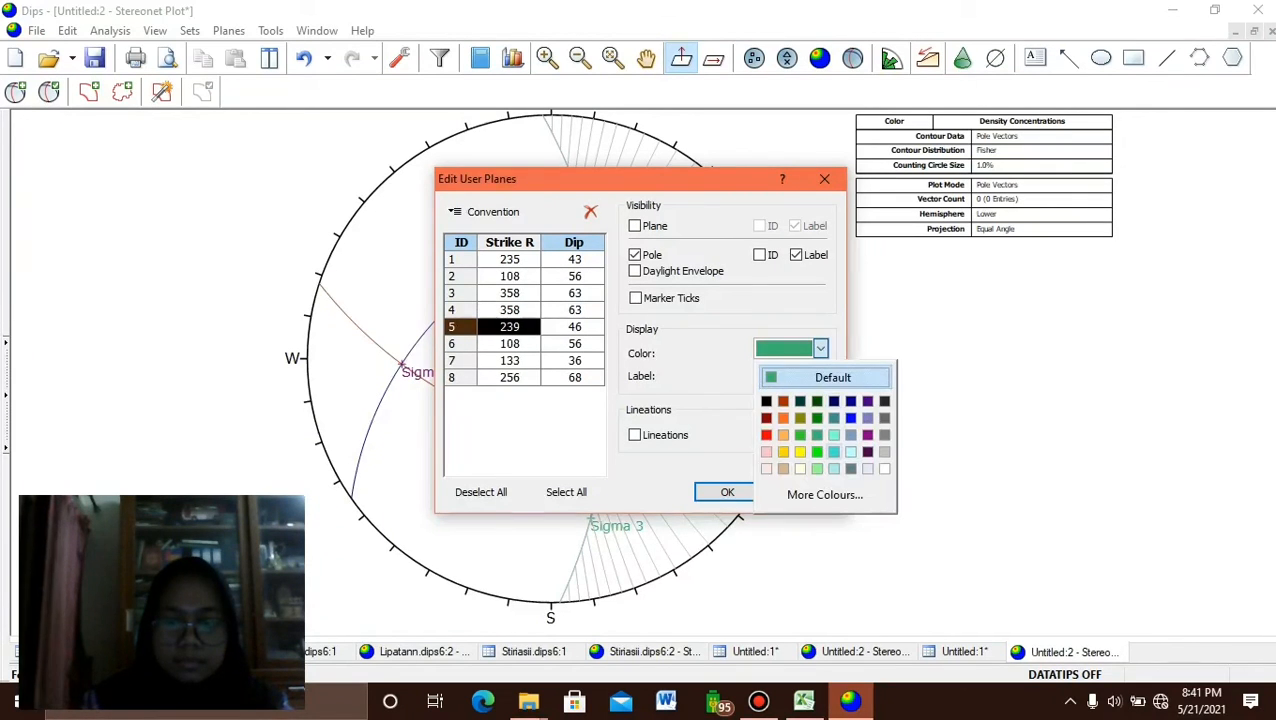
click(766, 435)
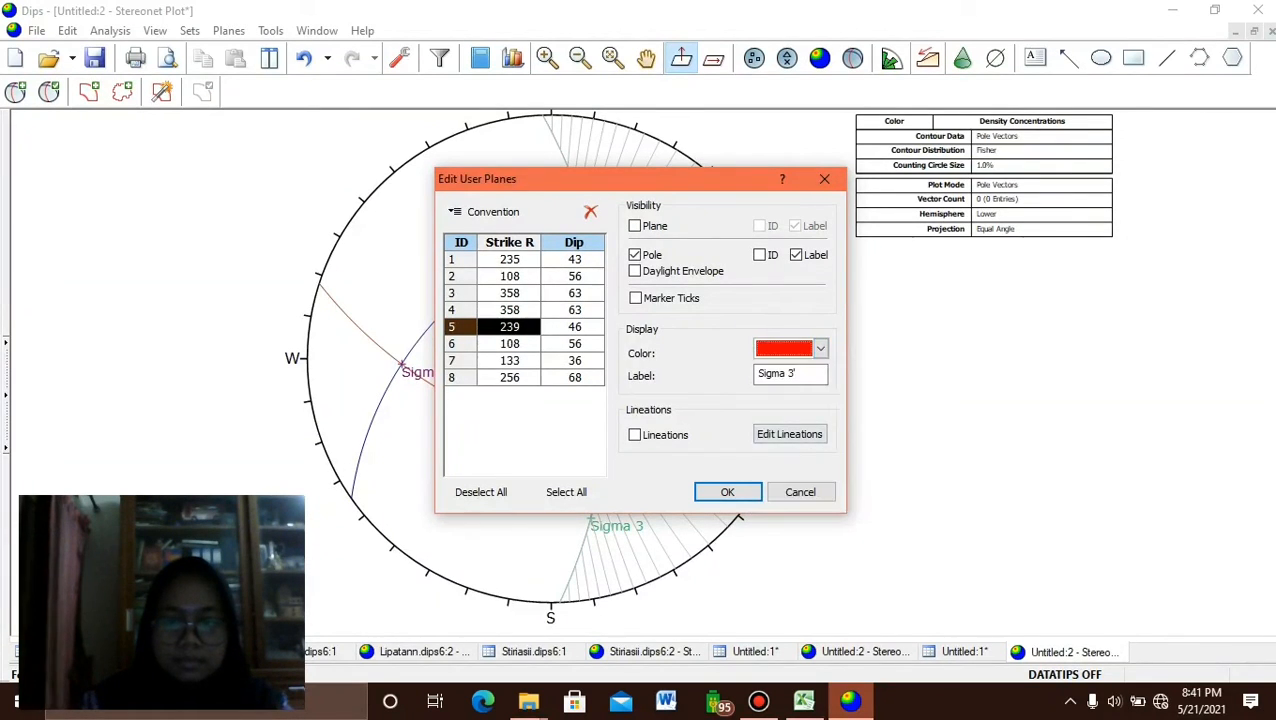
Set the colour of the Sigma 1' user plane to red and those of Sigma 1 and Sigma 3 to purple.
click(512, 344)
click(820, 348)
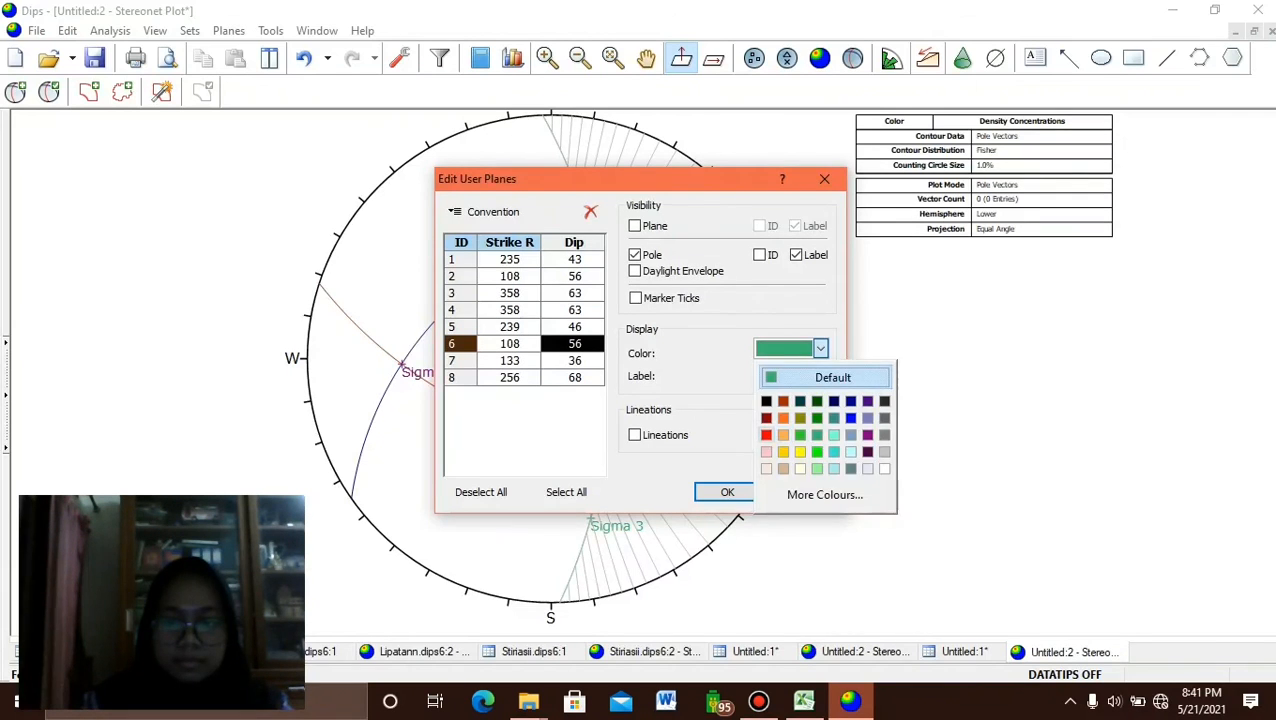
click(766, 435)
click(510, 360)
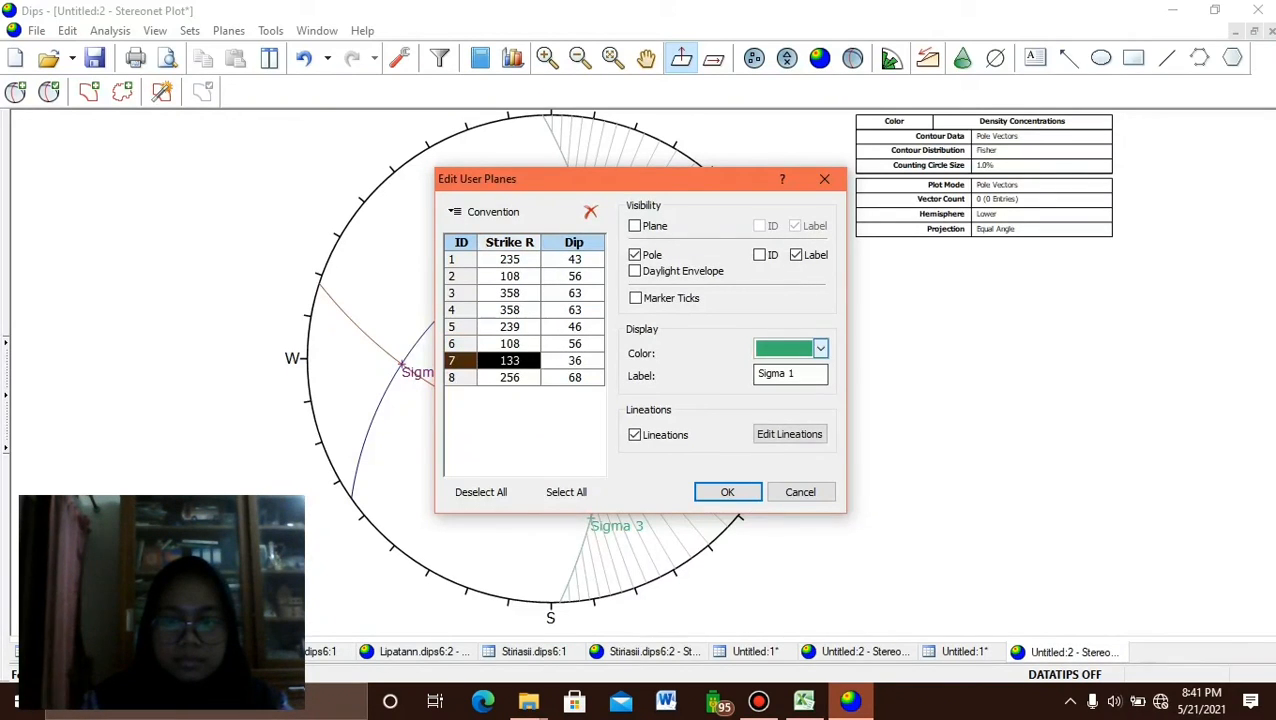
click(820, 348)
click(867, 435)
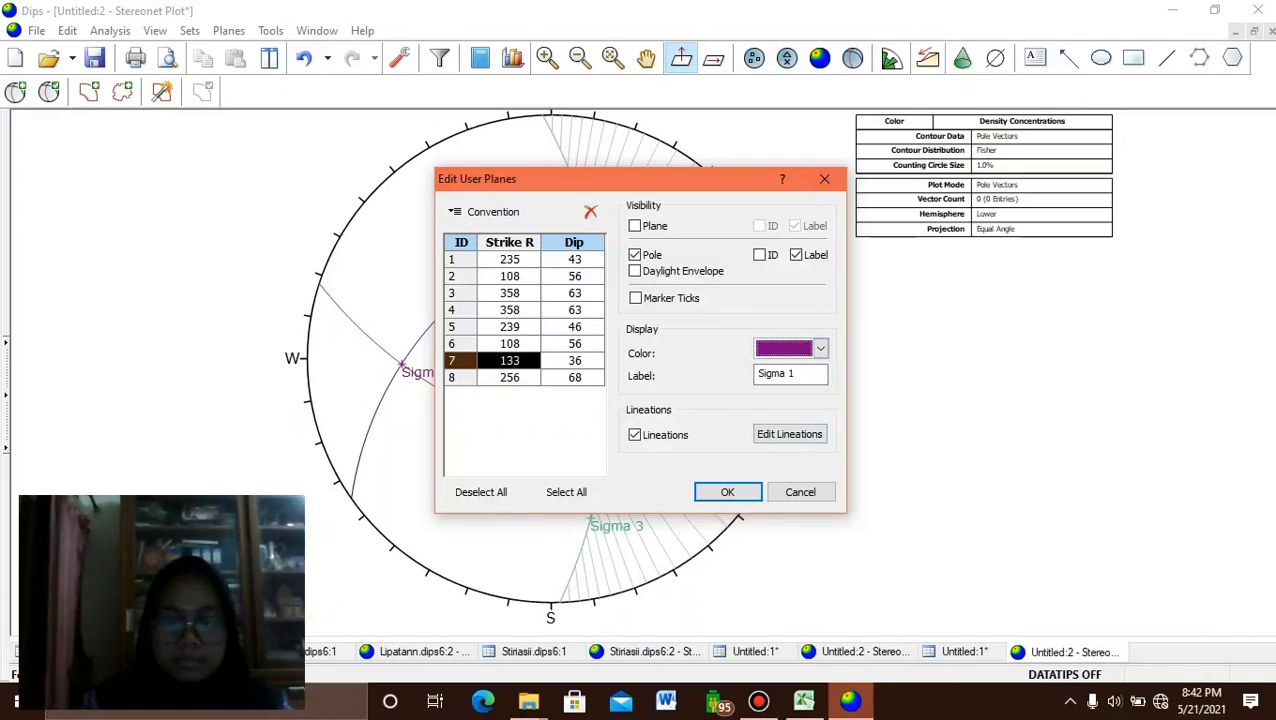
click(575, 377)
click(820, 348)
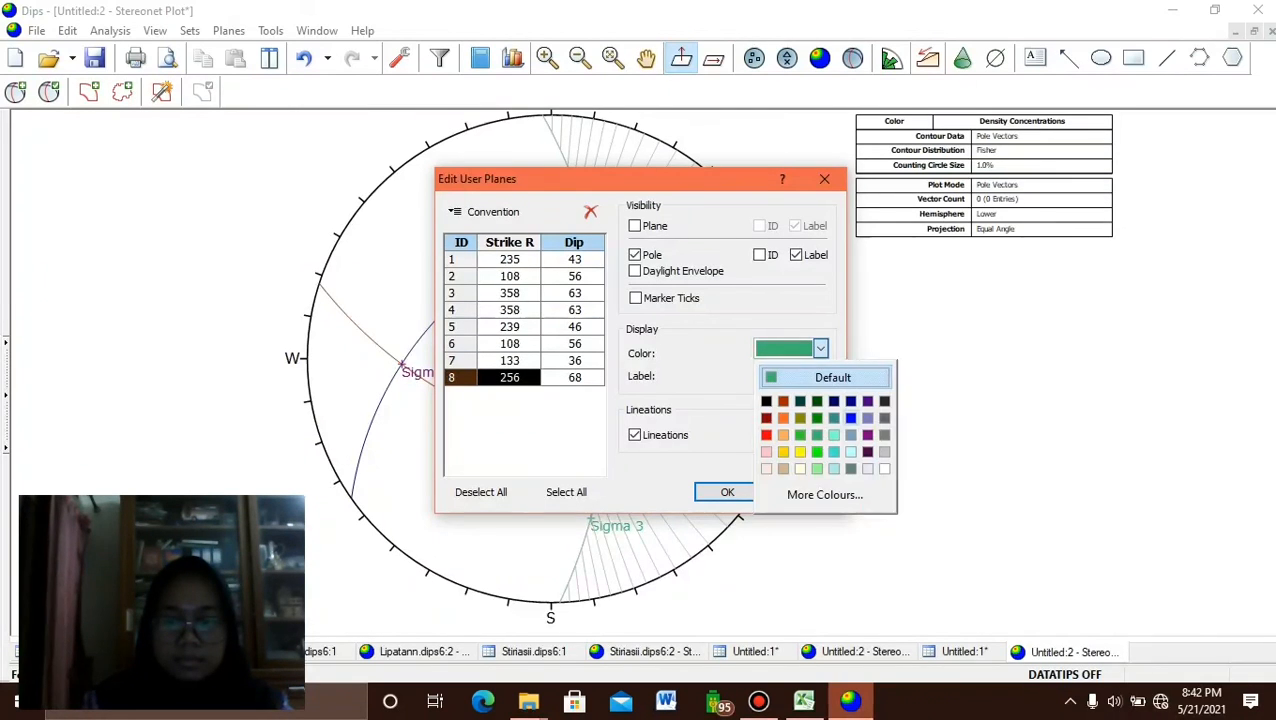
click(867, 435)
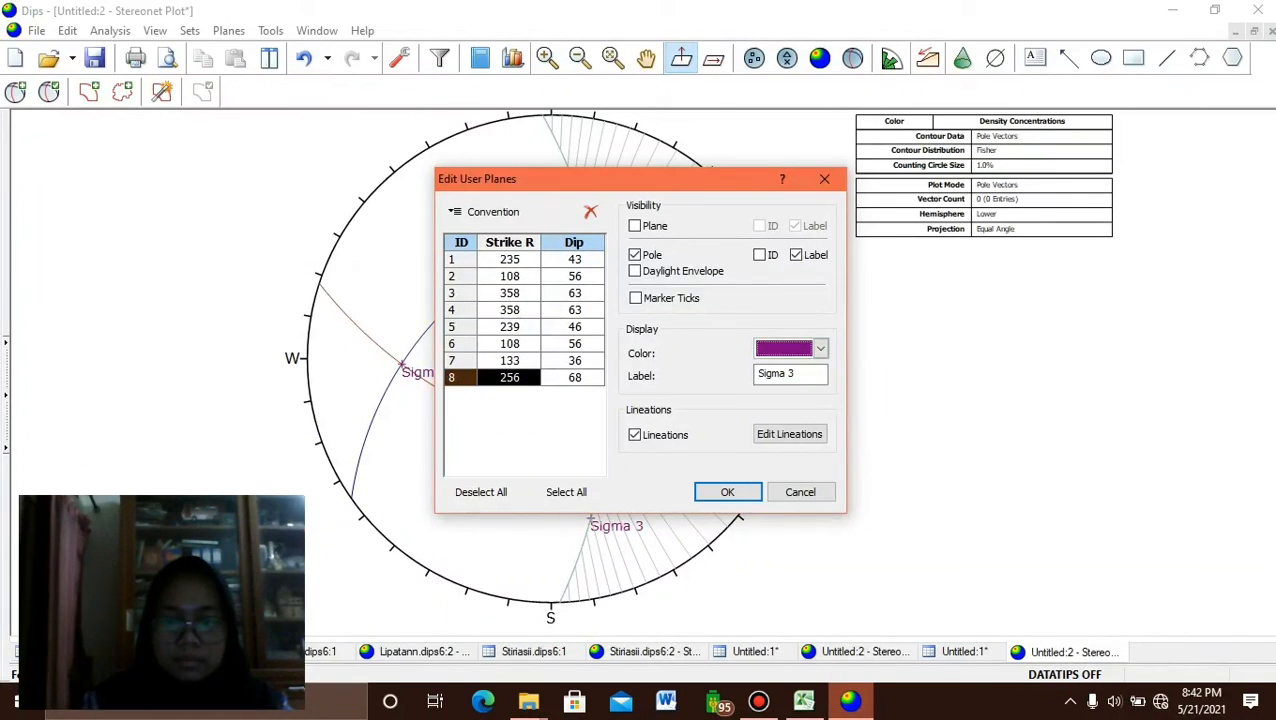
click(727, 492)
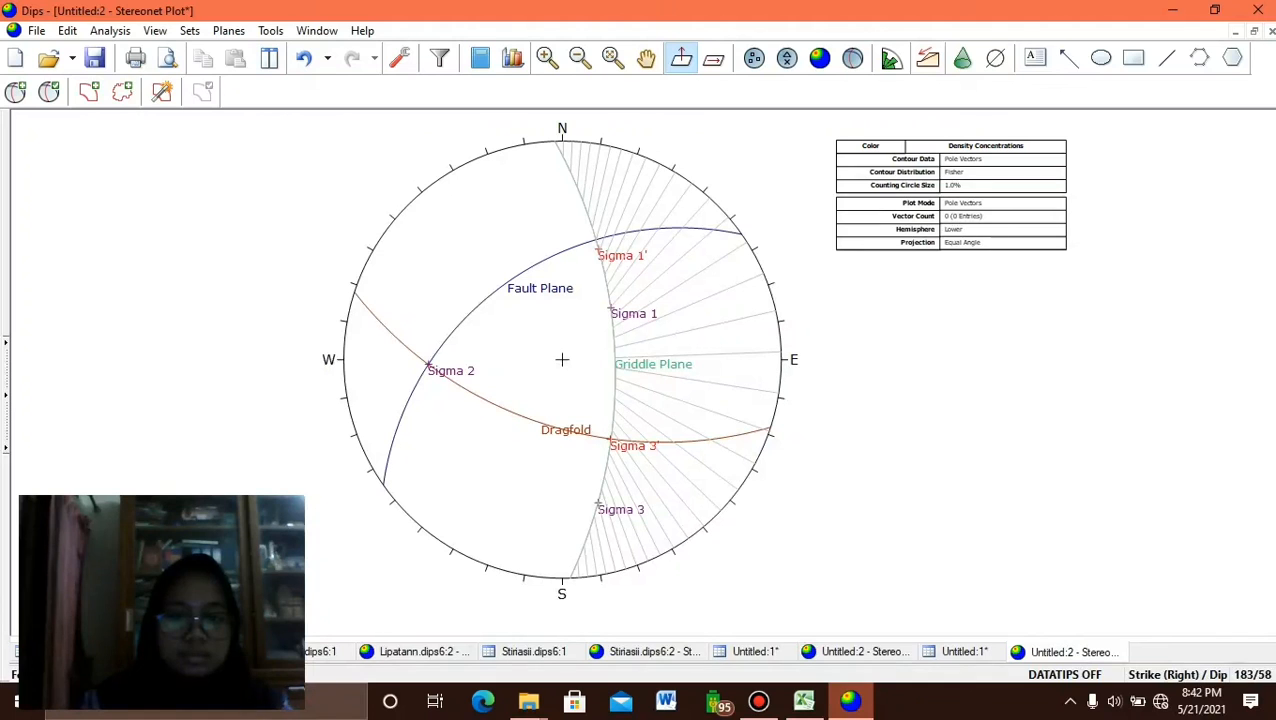
Delete all drawing tools from the stereonet to remove the pitch grid along the Griddle Plane.
click(270, 31)
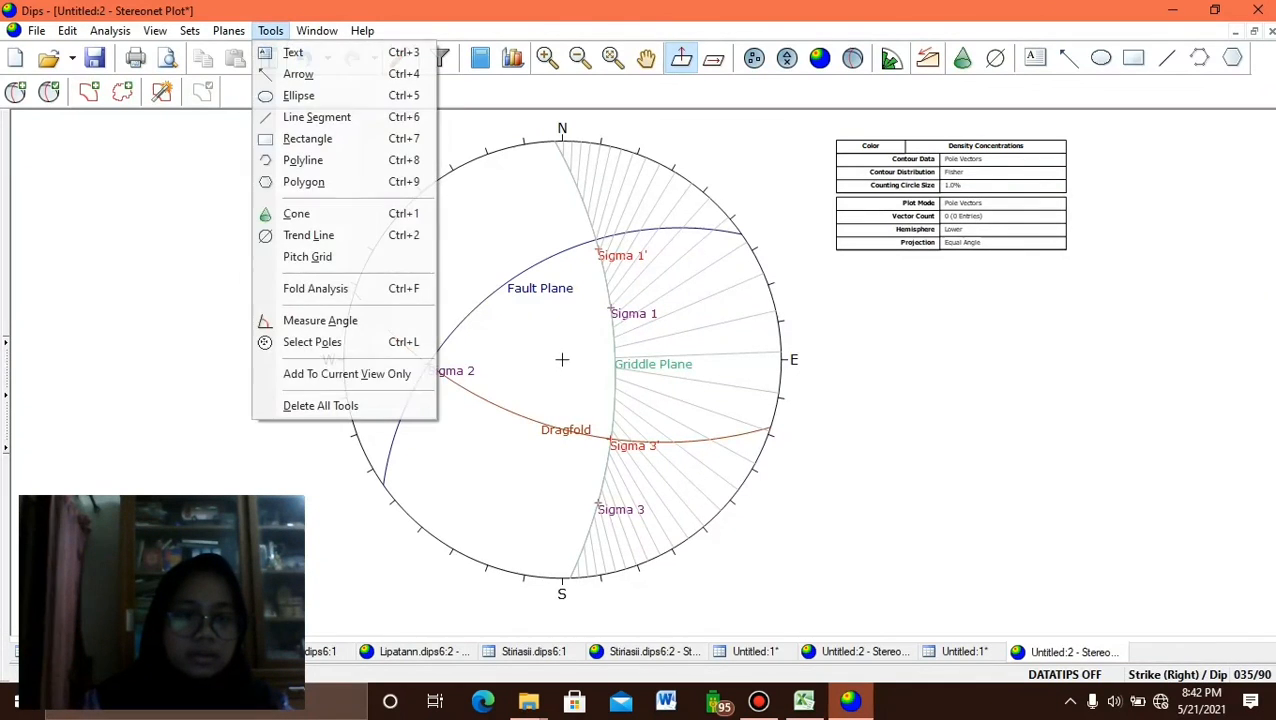
click(320, 405)
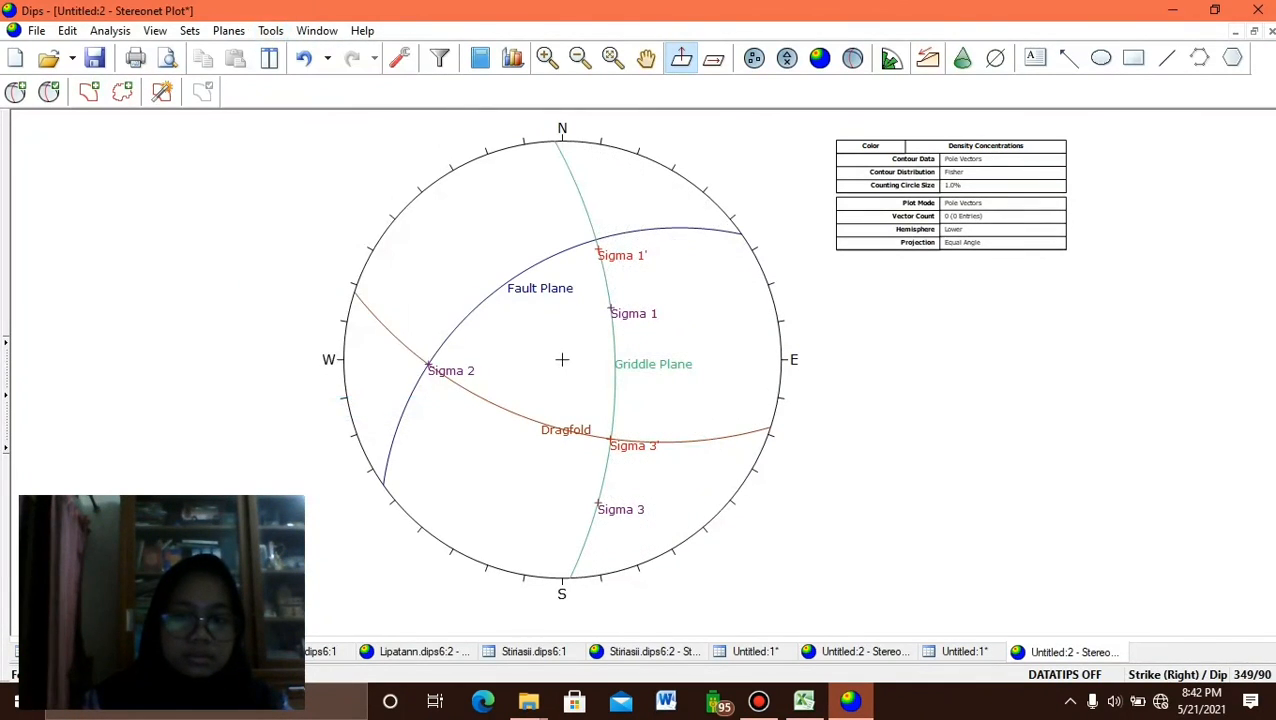
scroll(860, 192, up, 1)
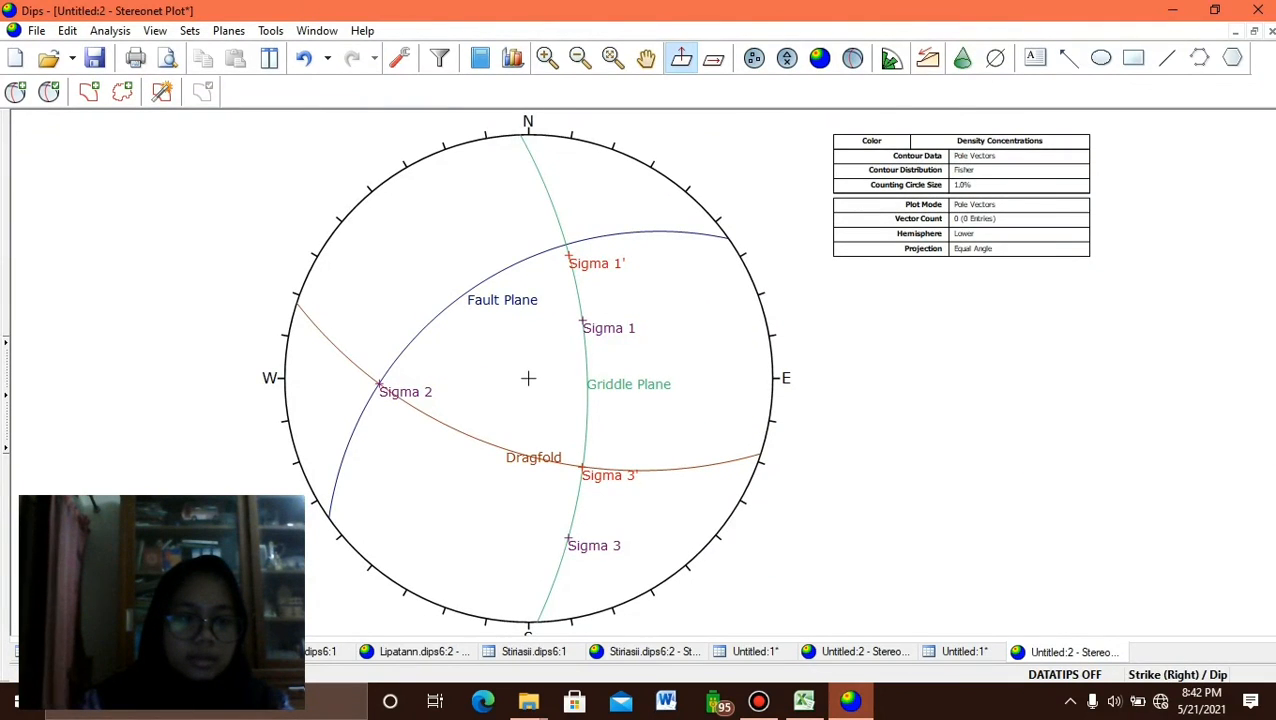
Turn the stereonet legend off and on again to refresh it with the user planes.
click(6, 395)
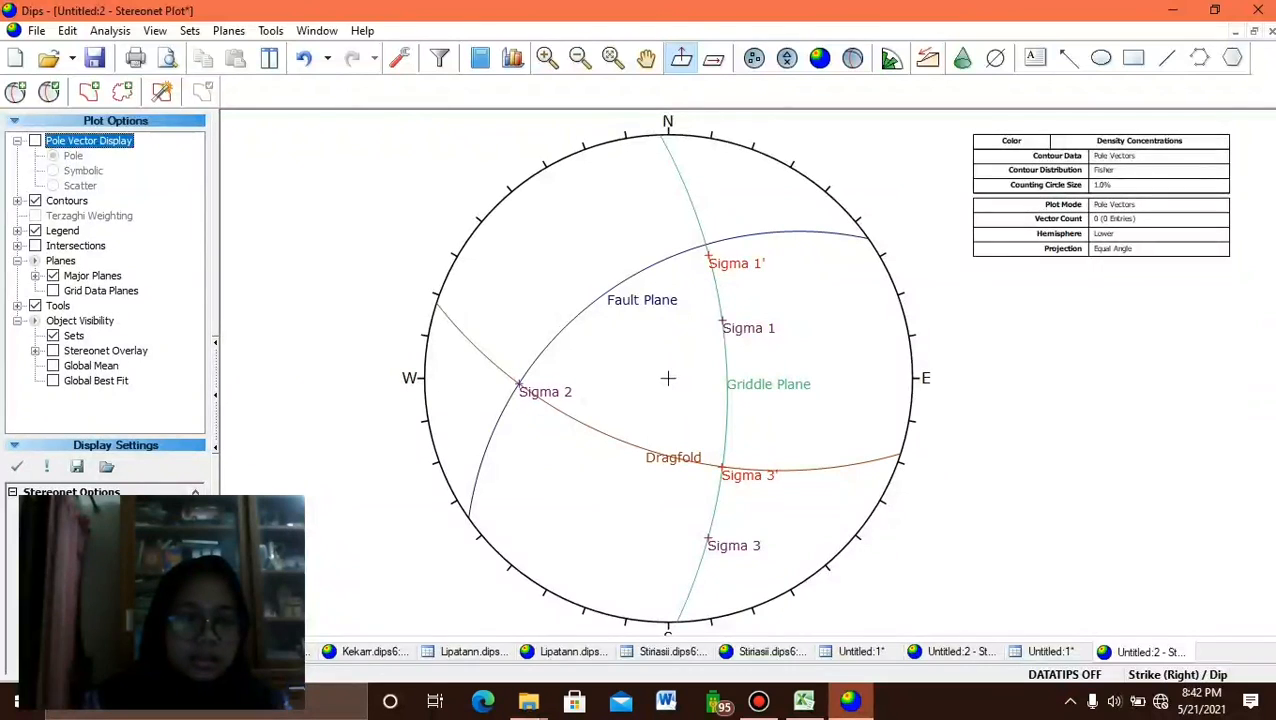
click(35, 231)
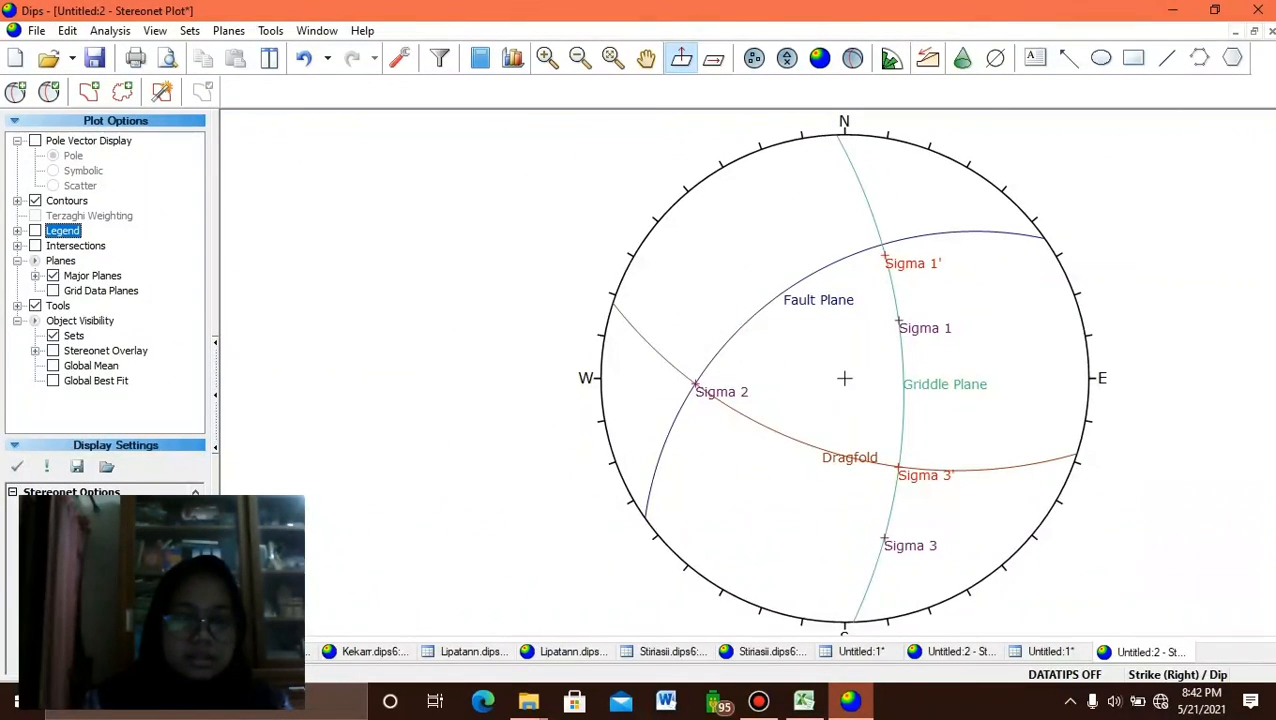
click(35, 231)
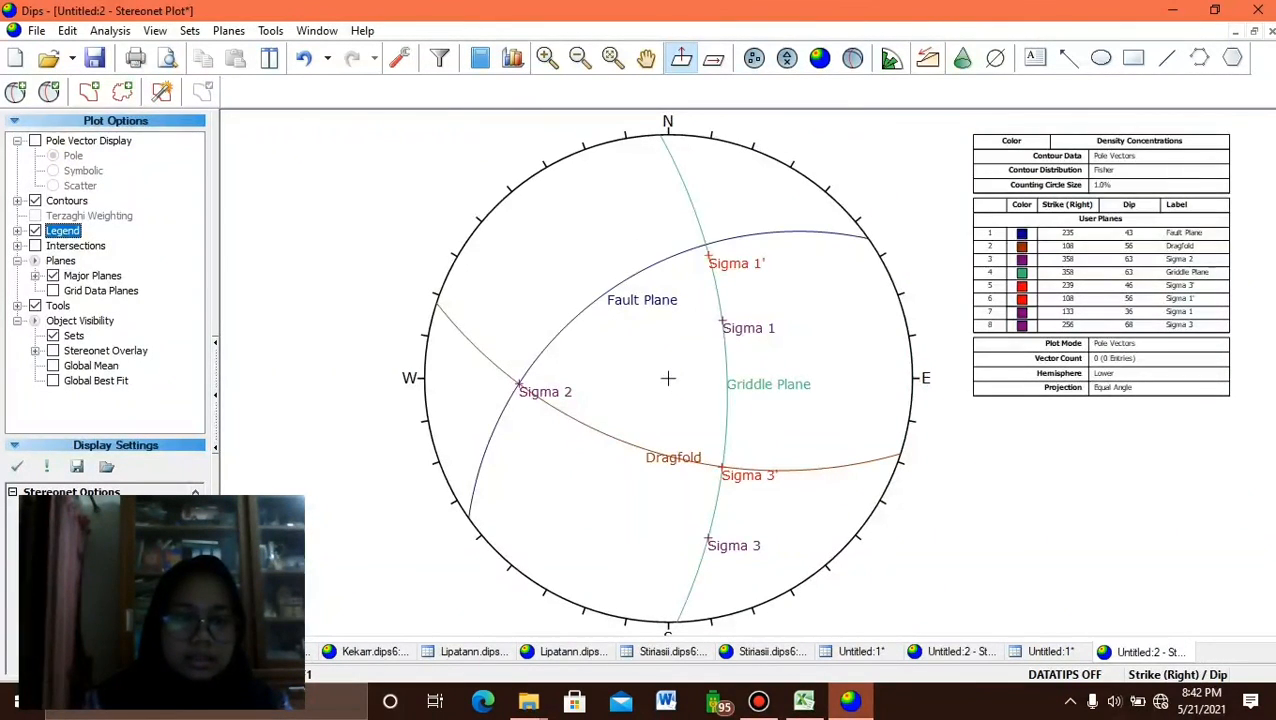
click(215, 395)
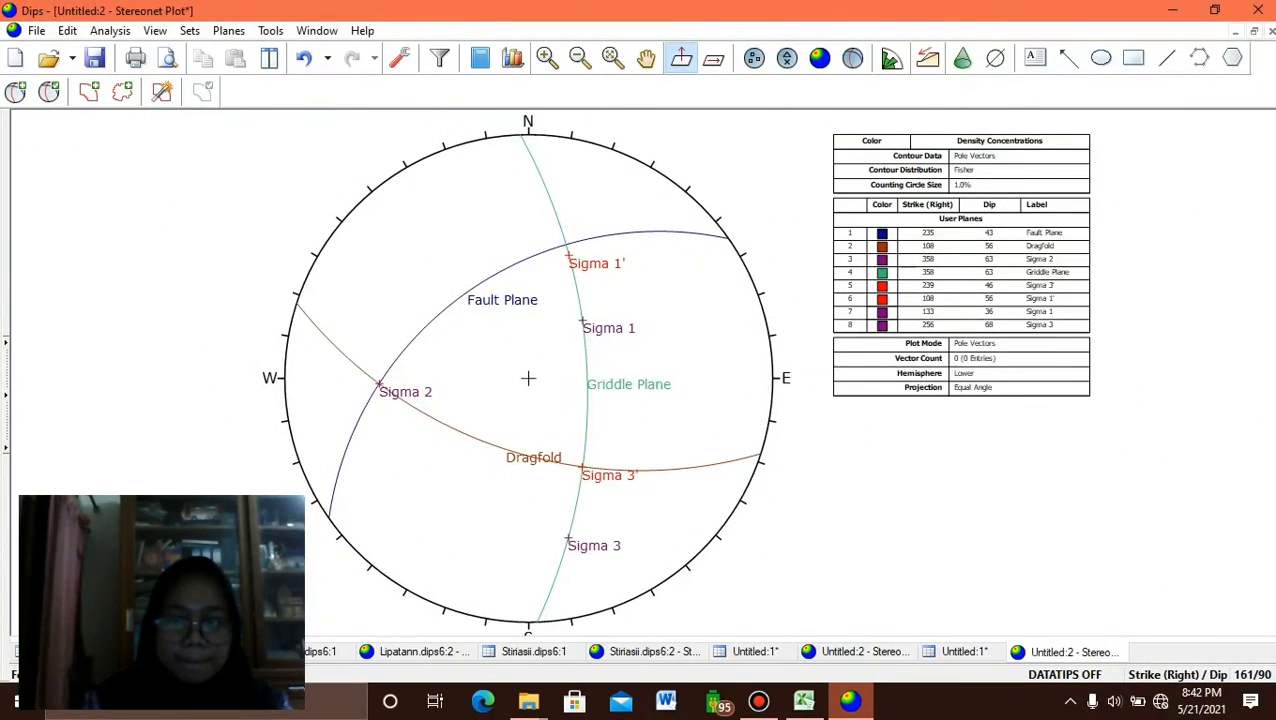
Switch the orientation convention to Trend/Plunge for the user planes in the stereonet legend.
scroll(528, 378, up, 1)
scroll(433, 401, up, 1)
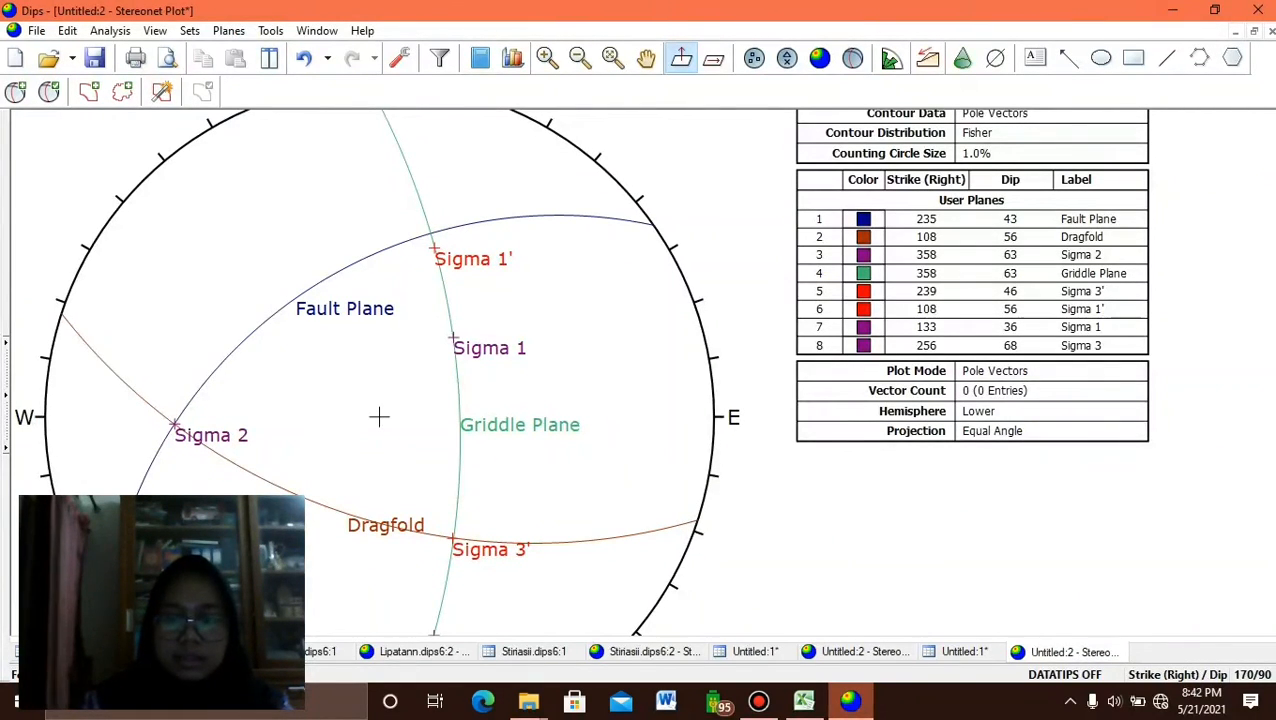
scroll(1196, 624, down, 1)
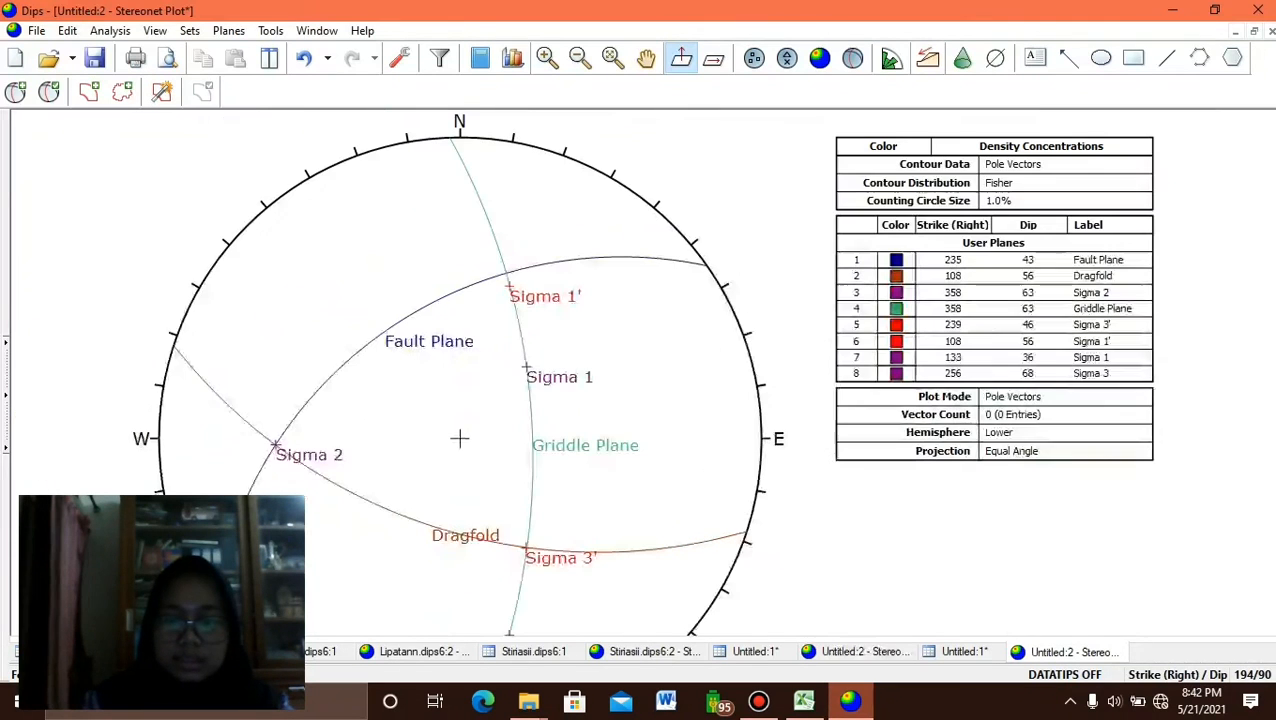
click(1184, 675)
click(1184, 675)
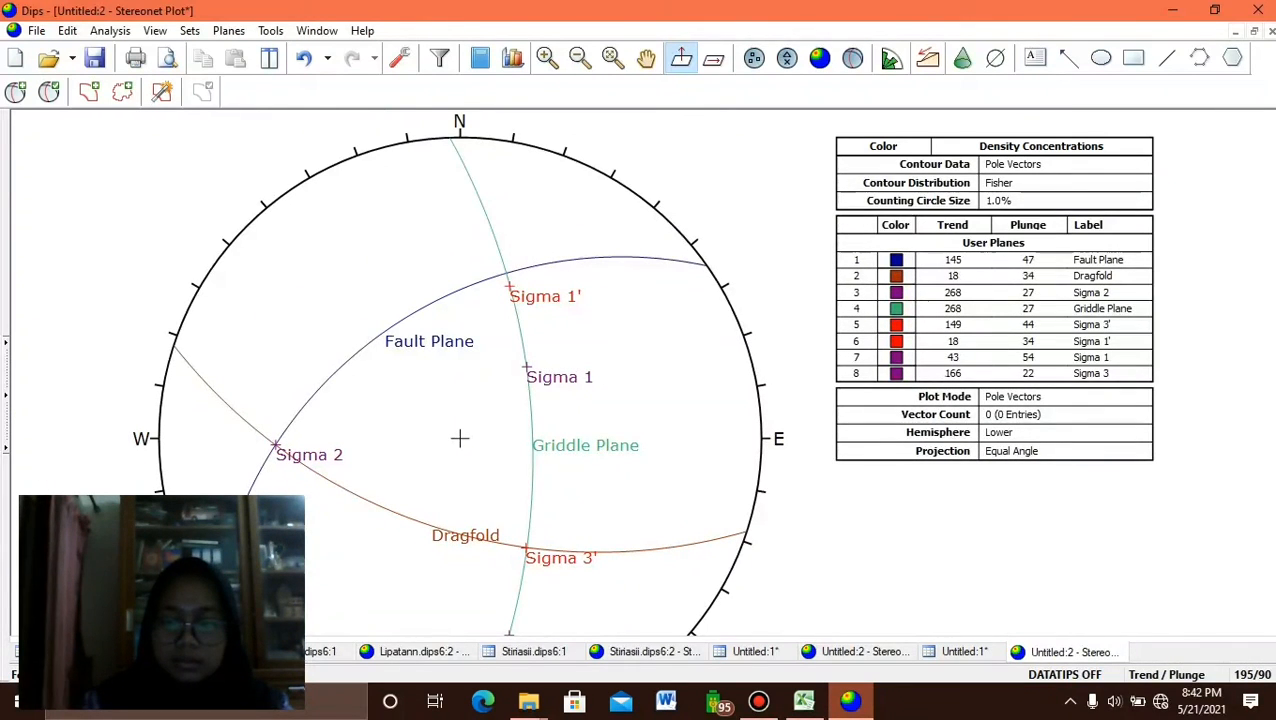
scroll(1196, 624, down, 1)
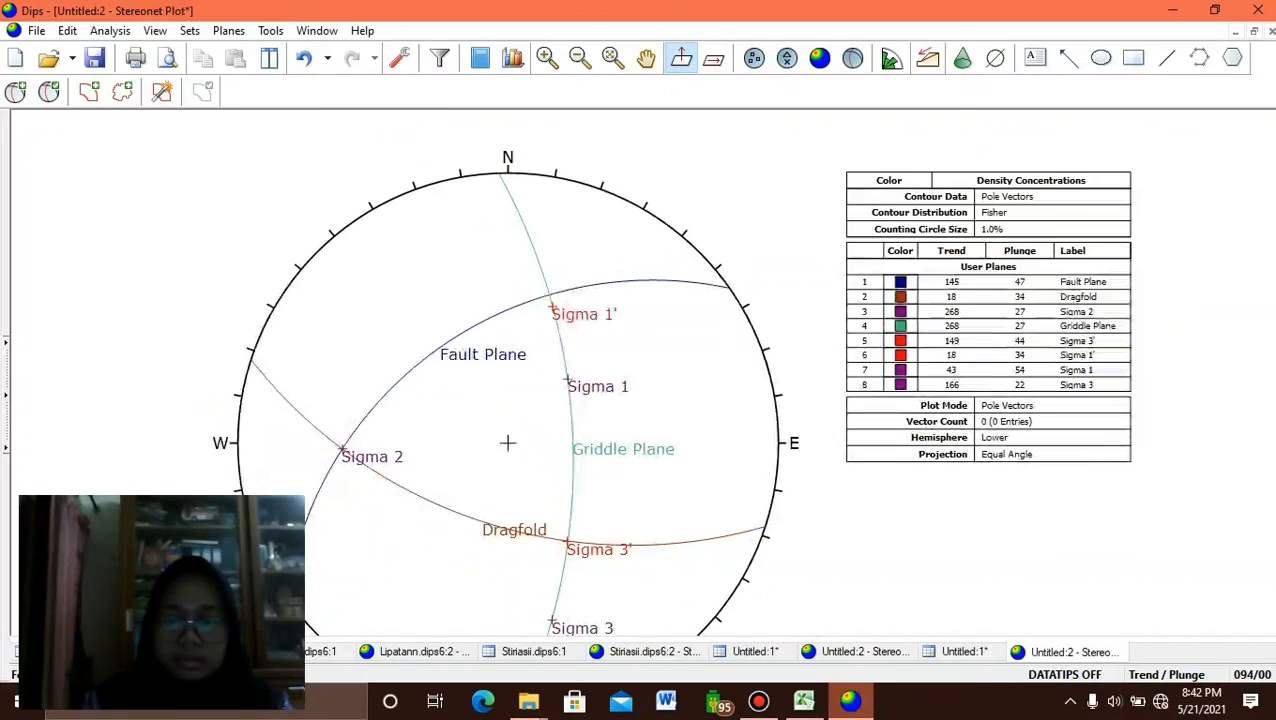
click(647, 58)
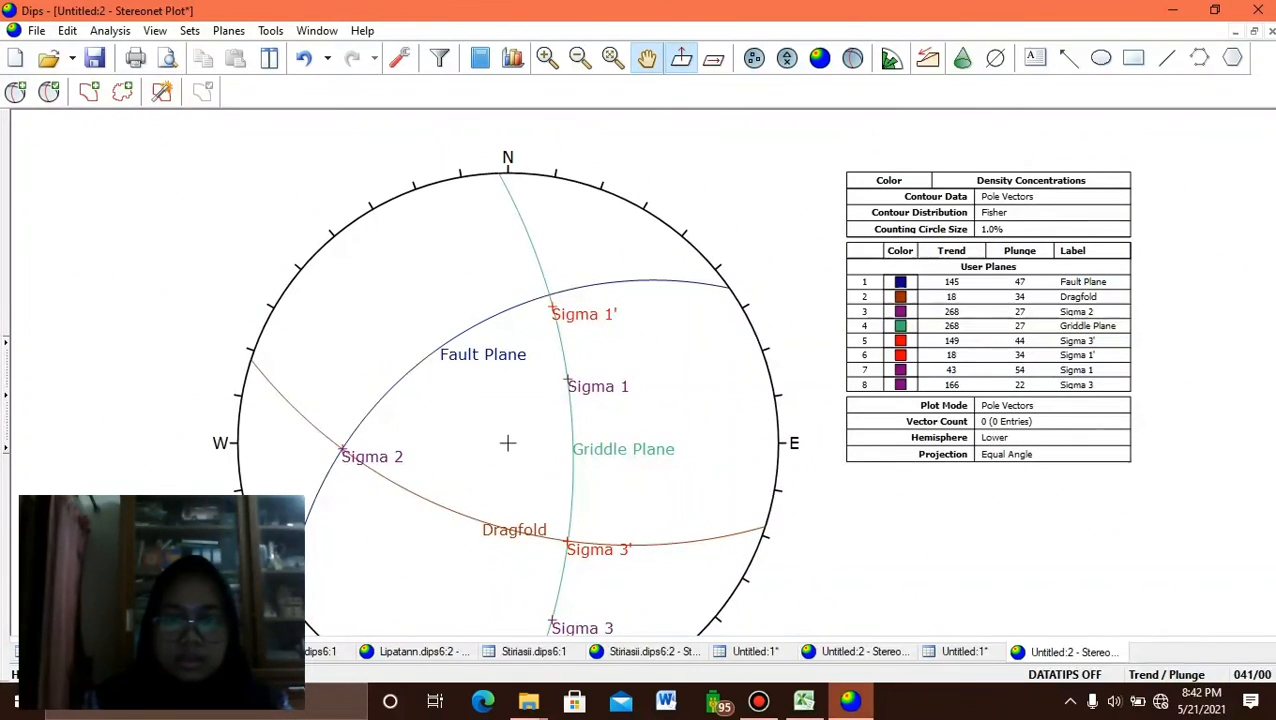
drag(745, 190, 723, 138)
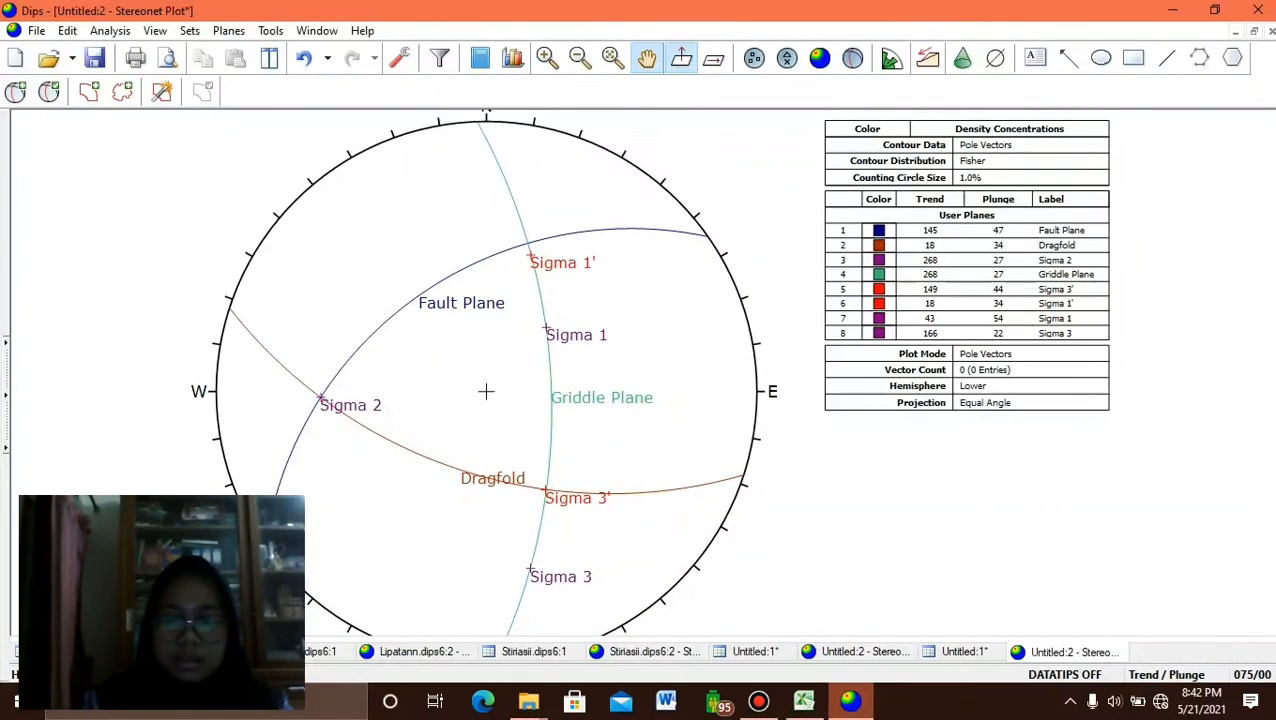